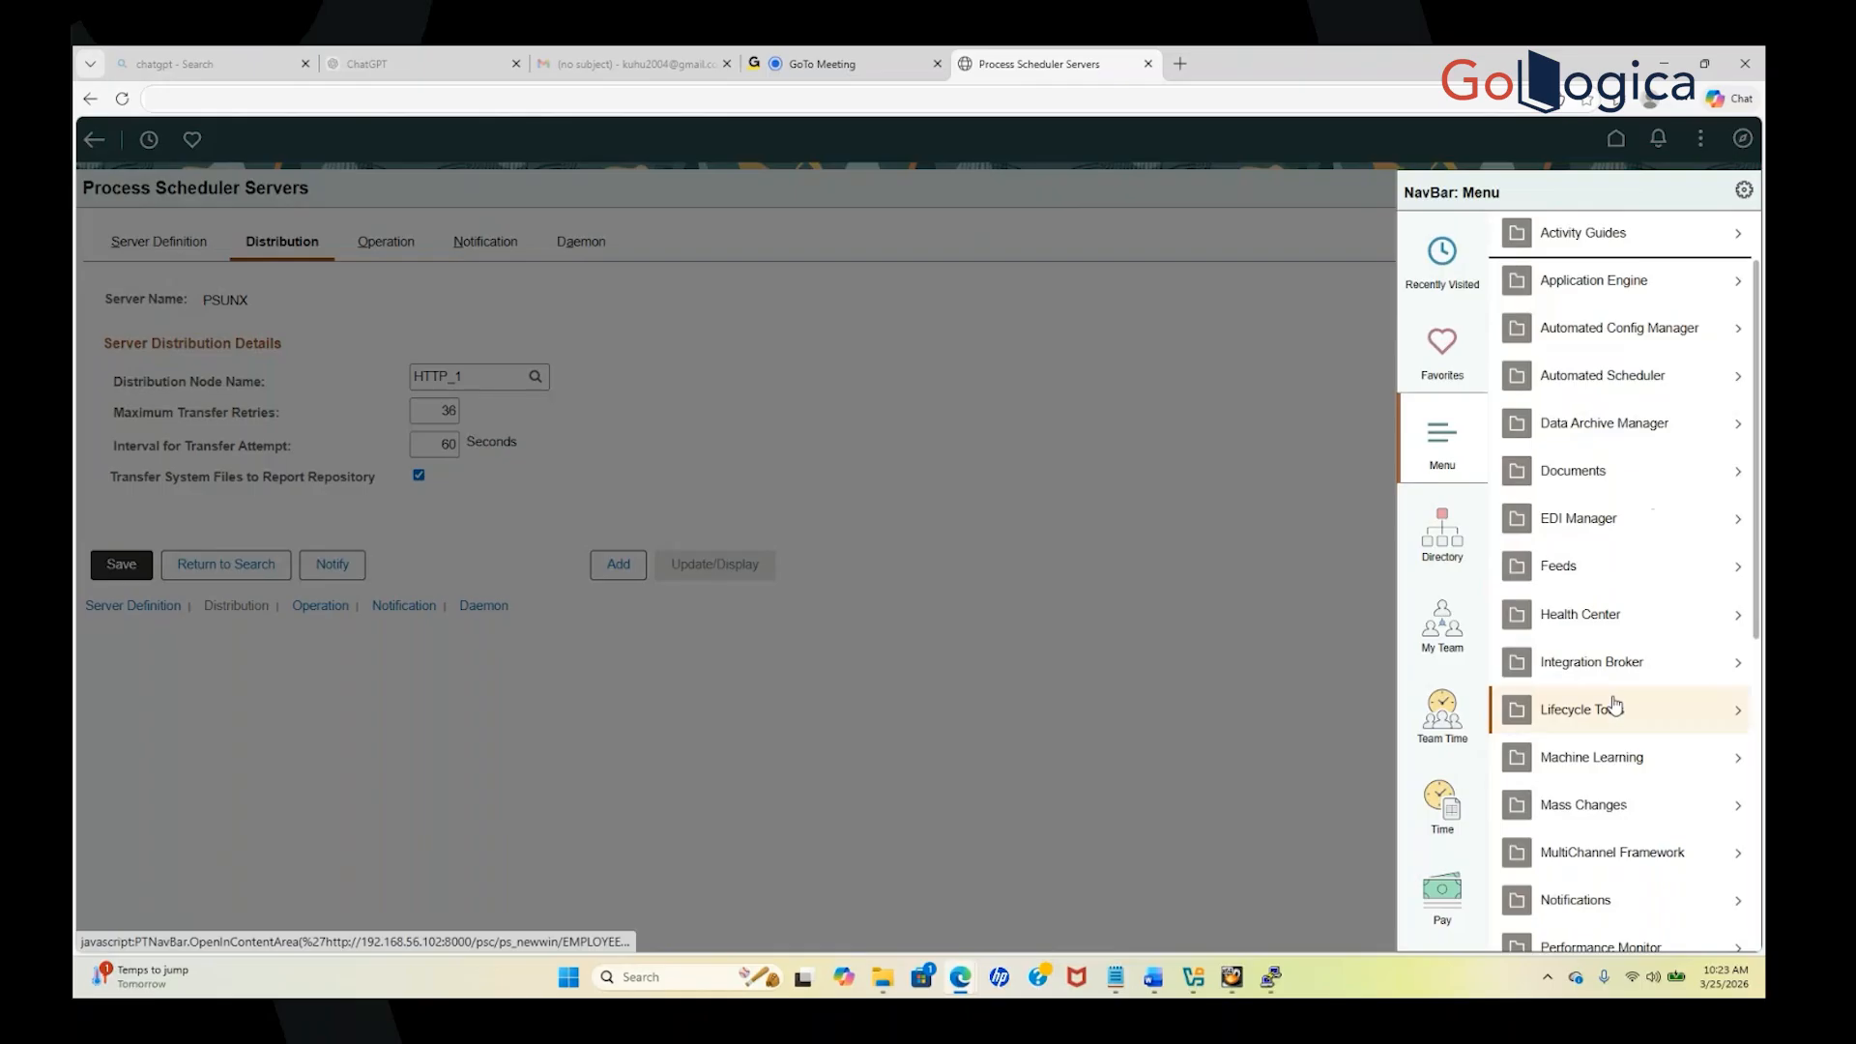
# Open the Integration Gateways configuration under Integration Broker and search for the existing LOCAL gateway record
pyautogui.scroll(-1, 1607, 705)
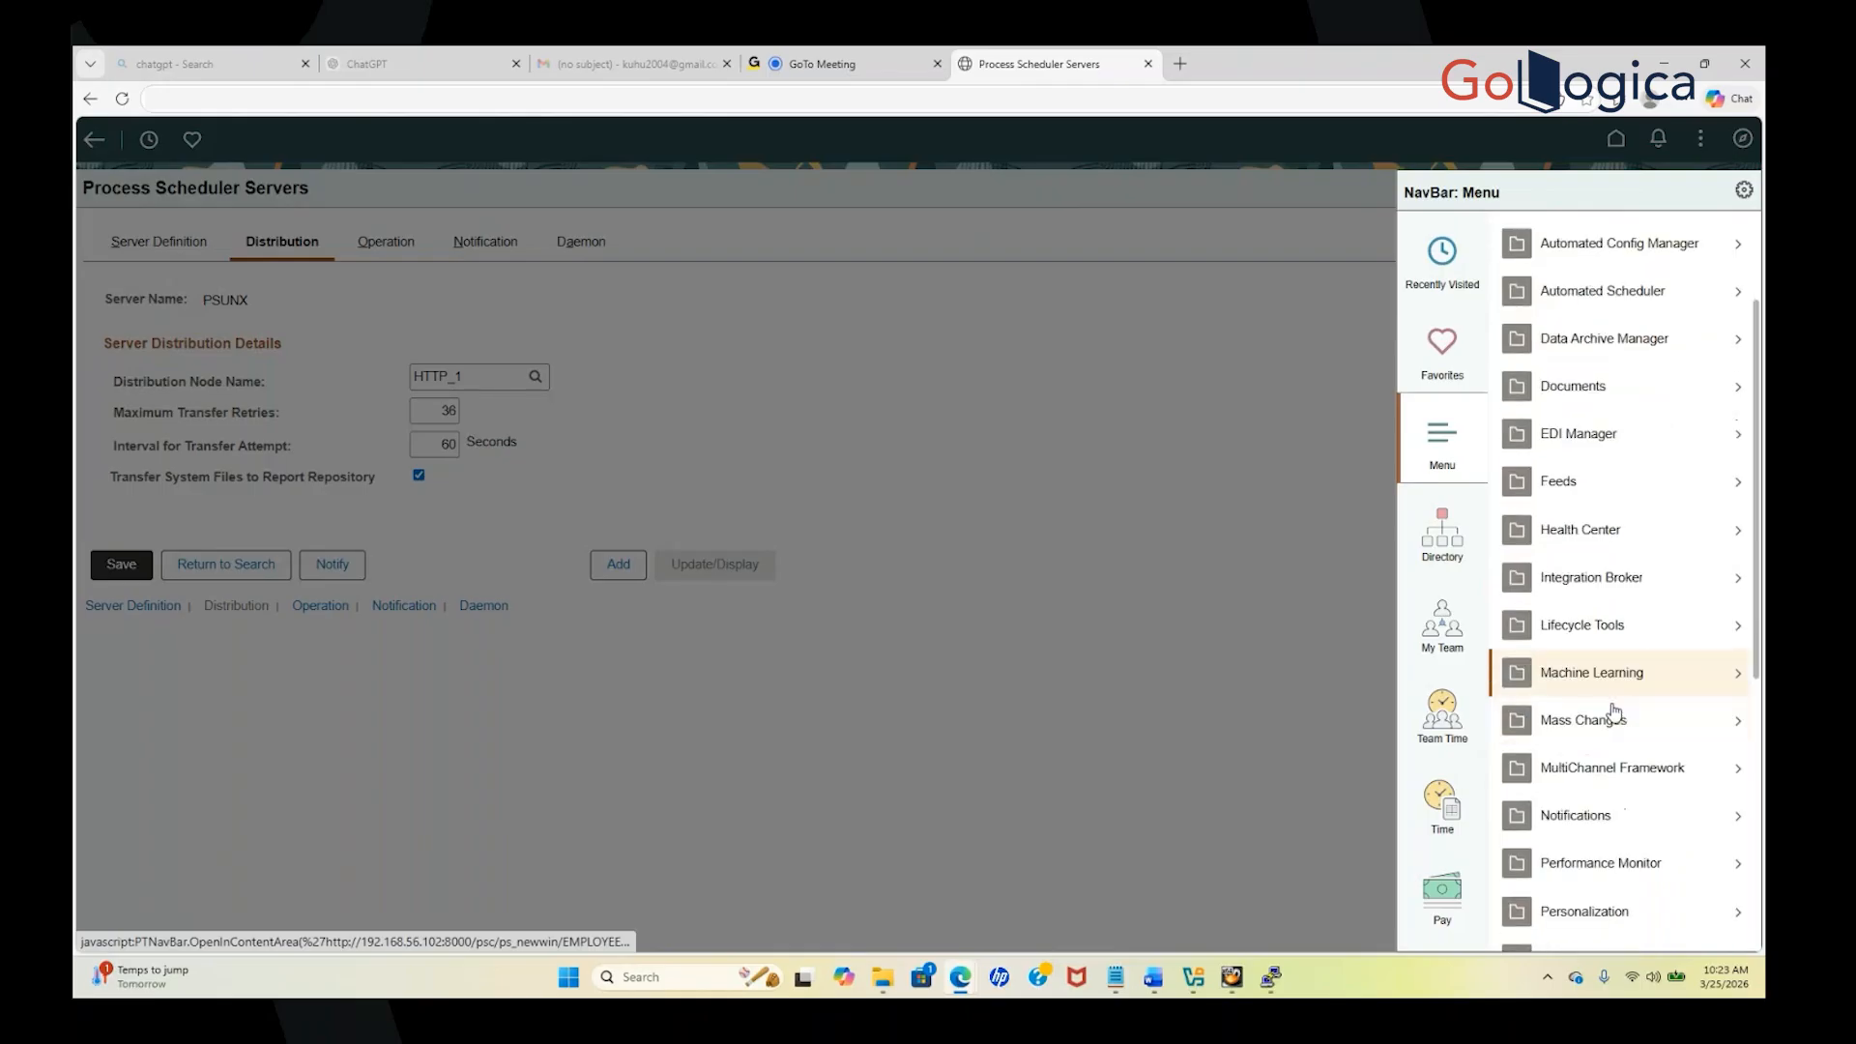
pyautogui.click(1591, 573)
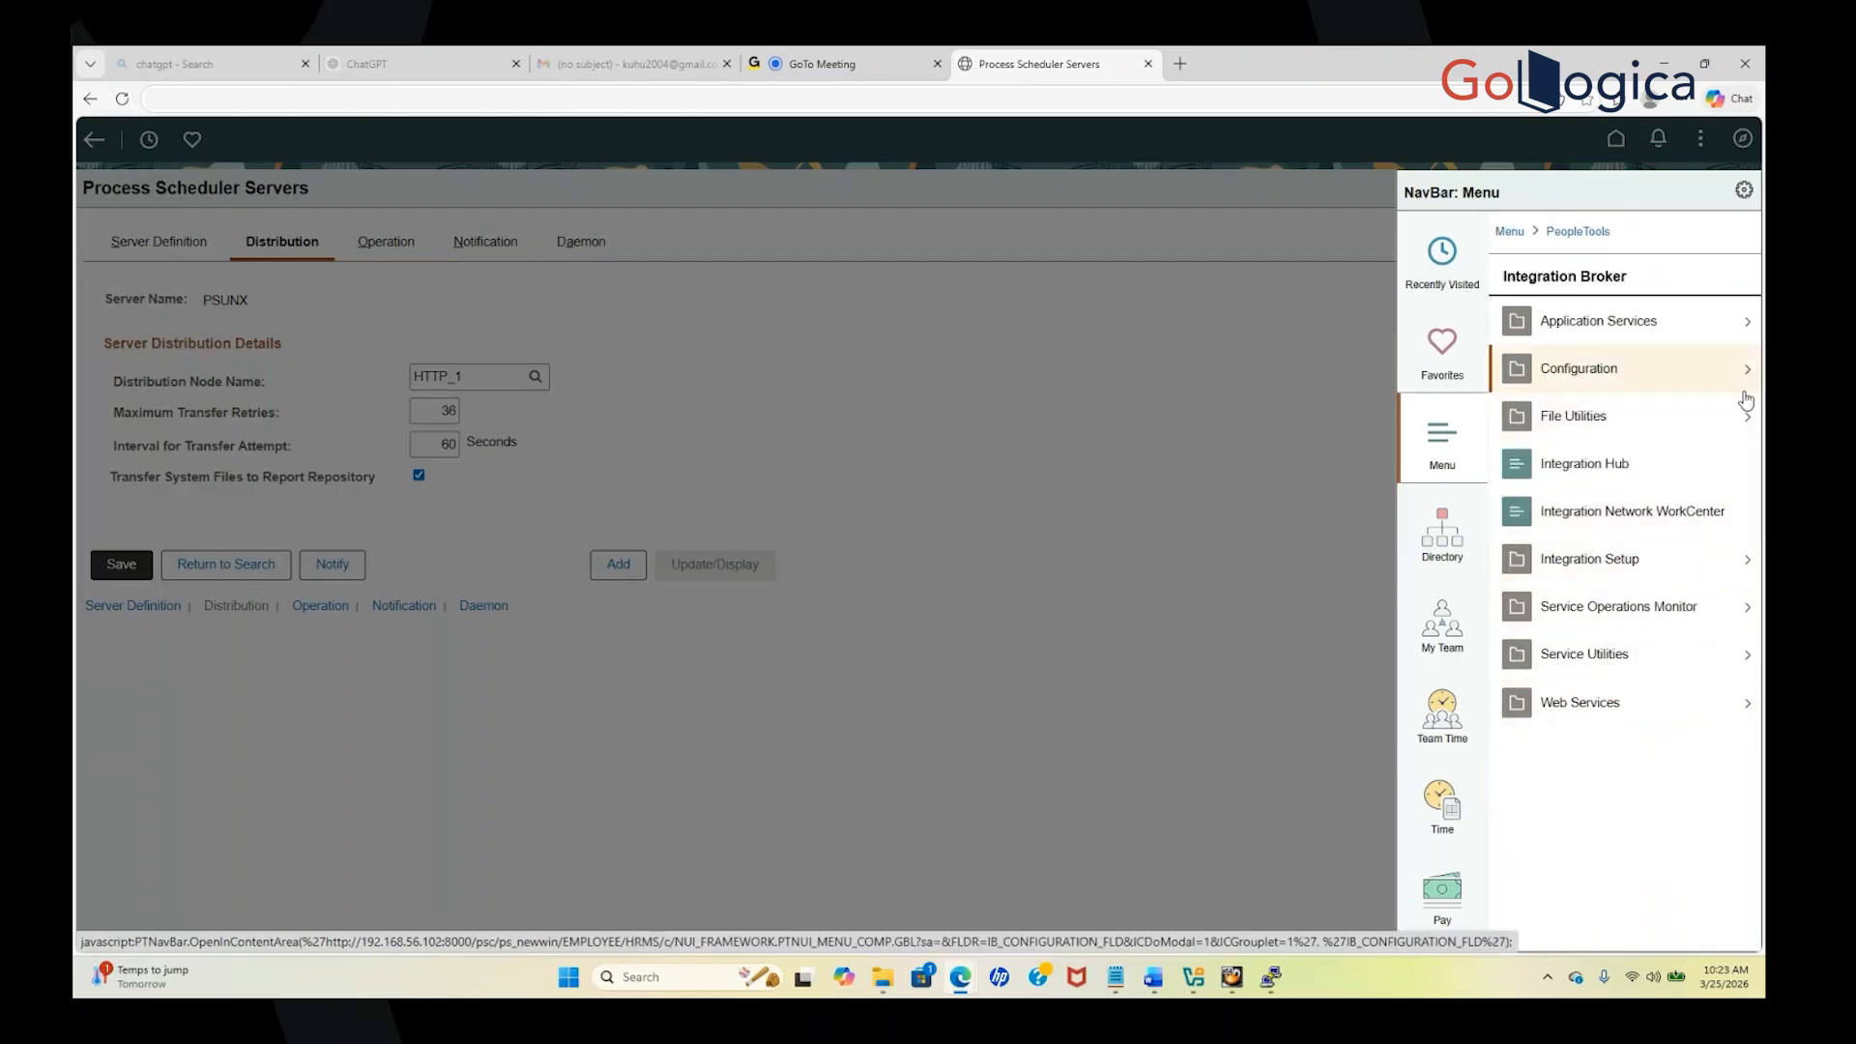
pyautogui.click(1606, 368)
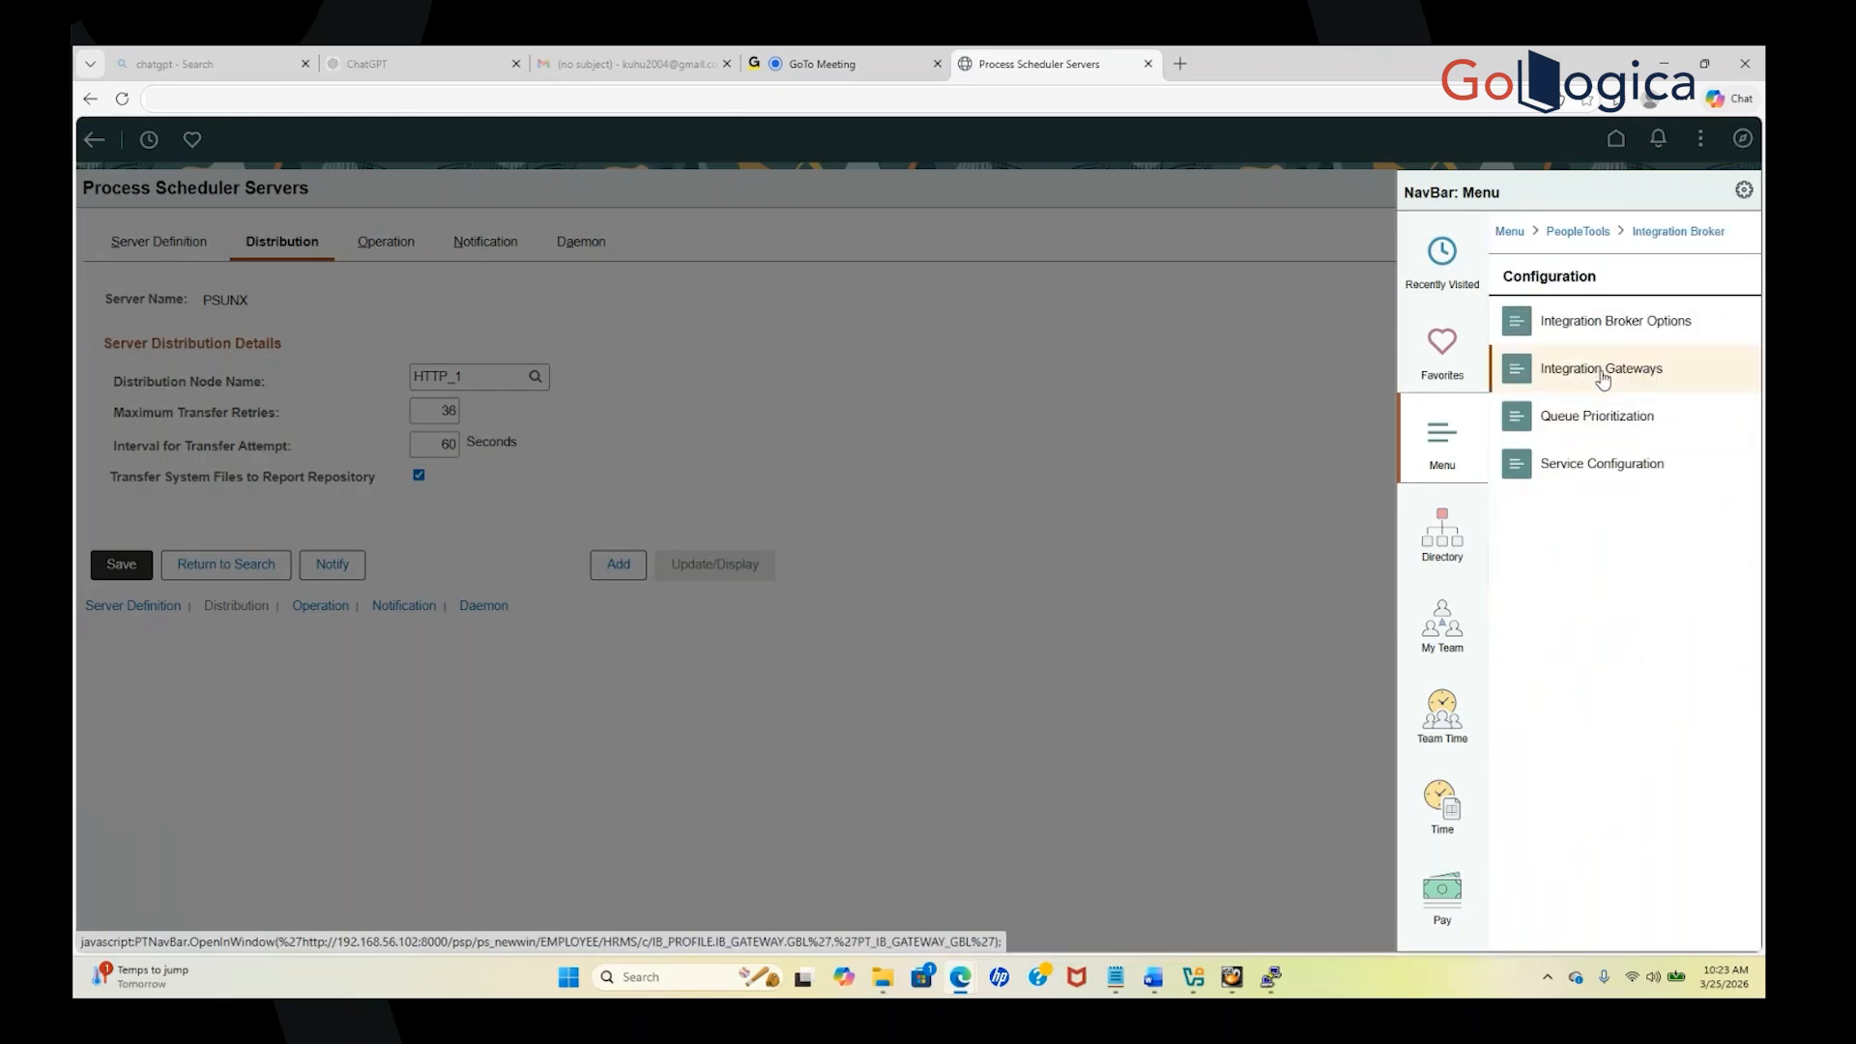
pyautogui.click(1601, 372)
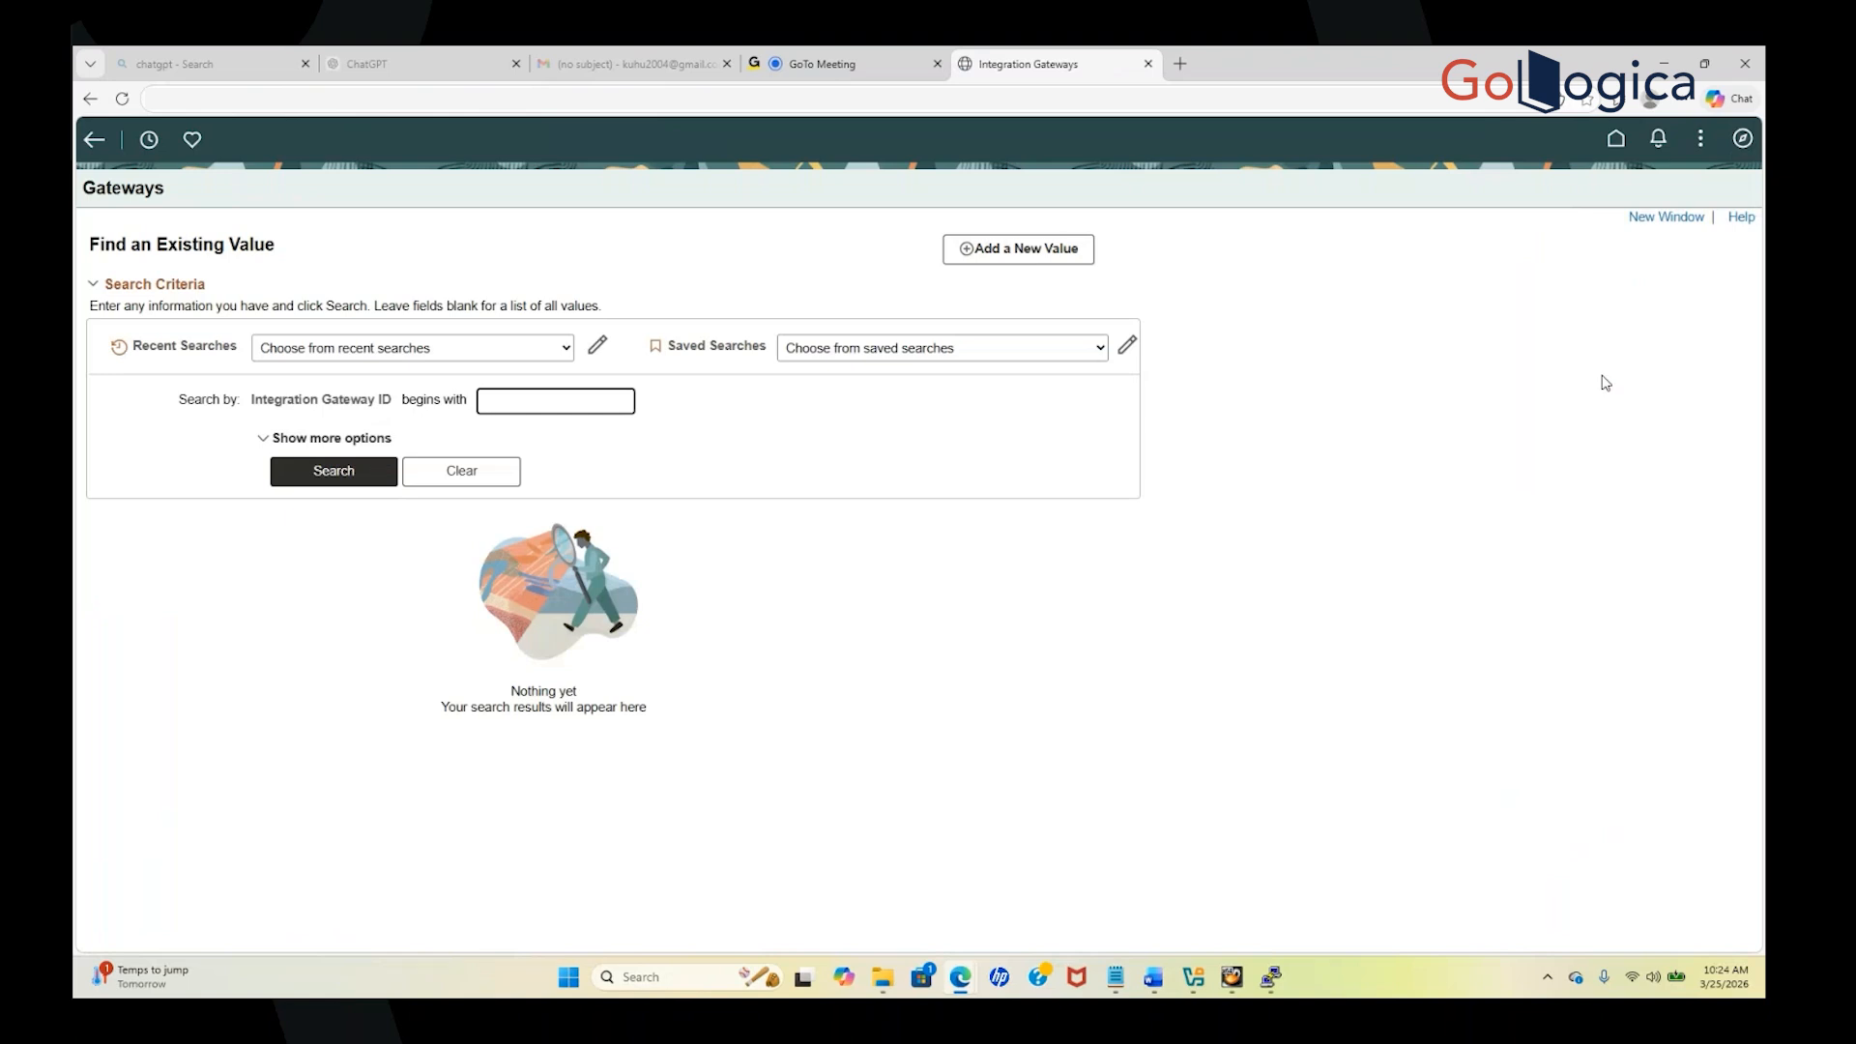
pyautogui.click(329, 480)
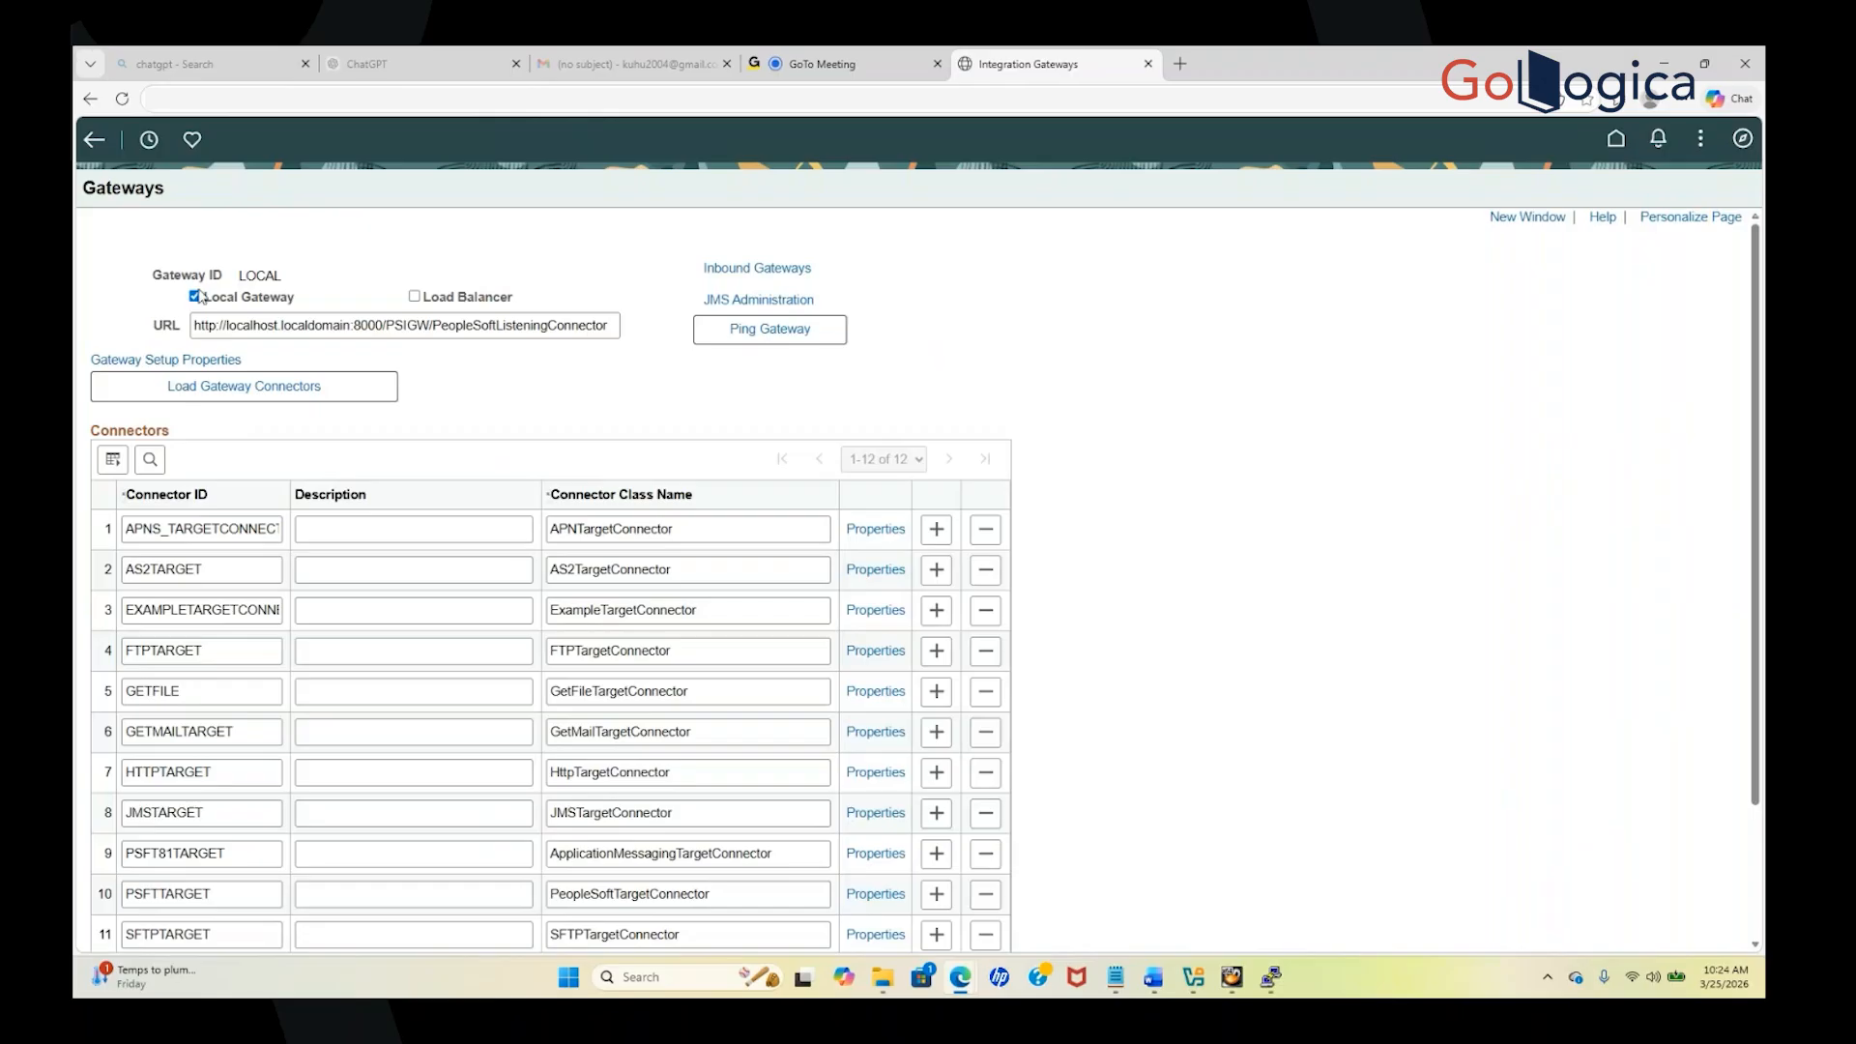
# Ping the LOCAL gateway at its configured listening connector URL
pyautogui.moveTo(197, 325); pyautogui.dragTo(534, 328)
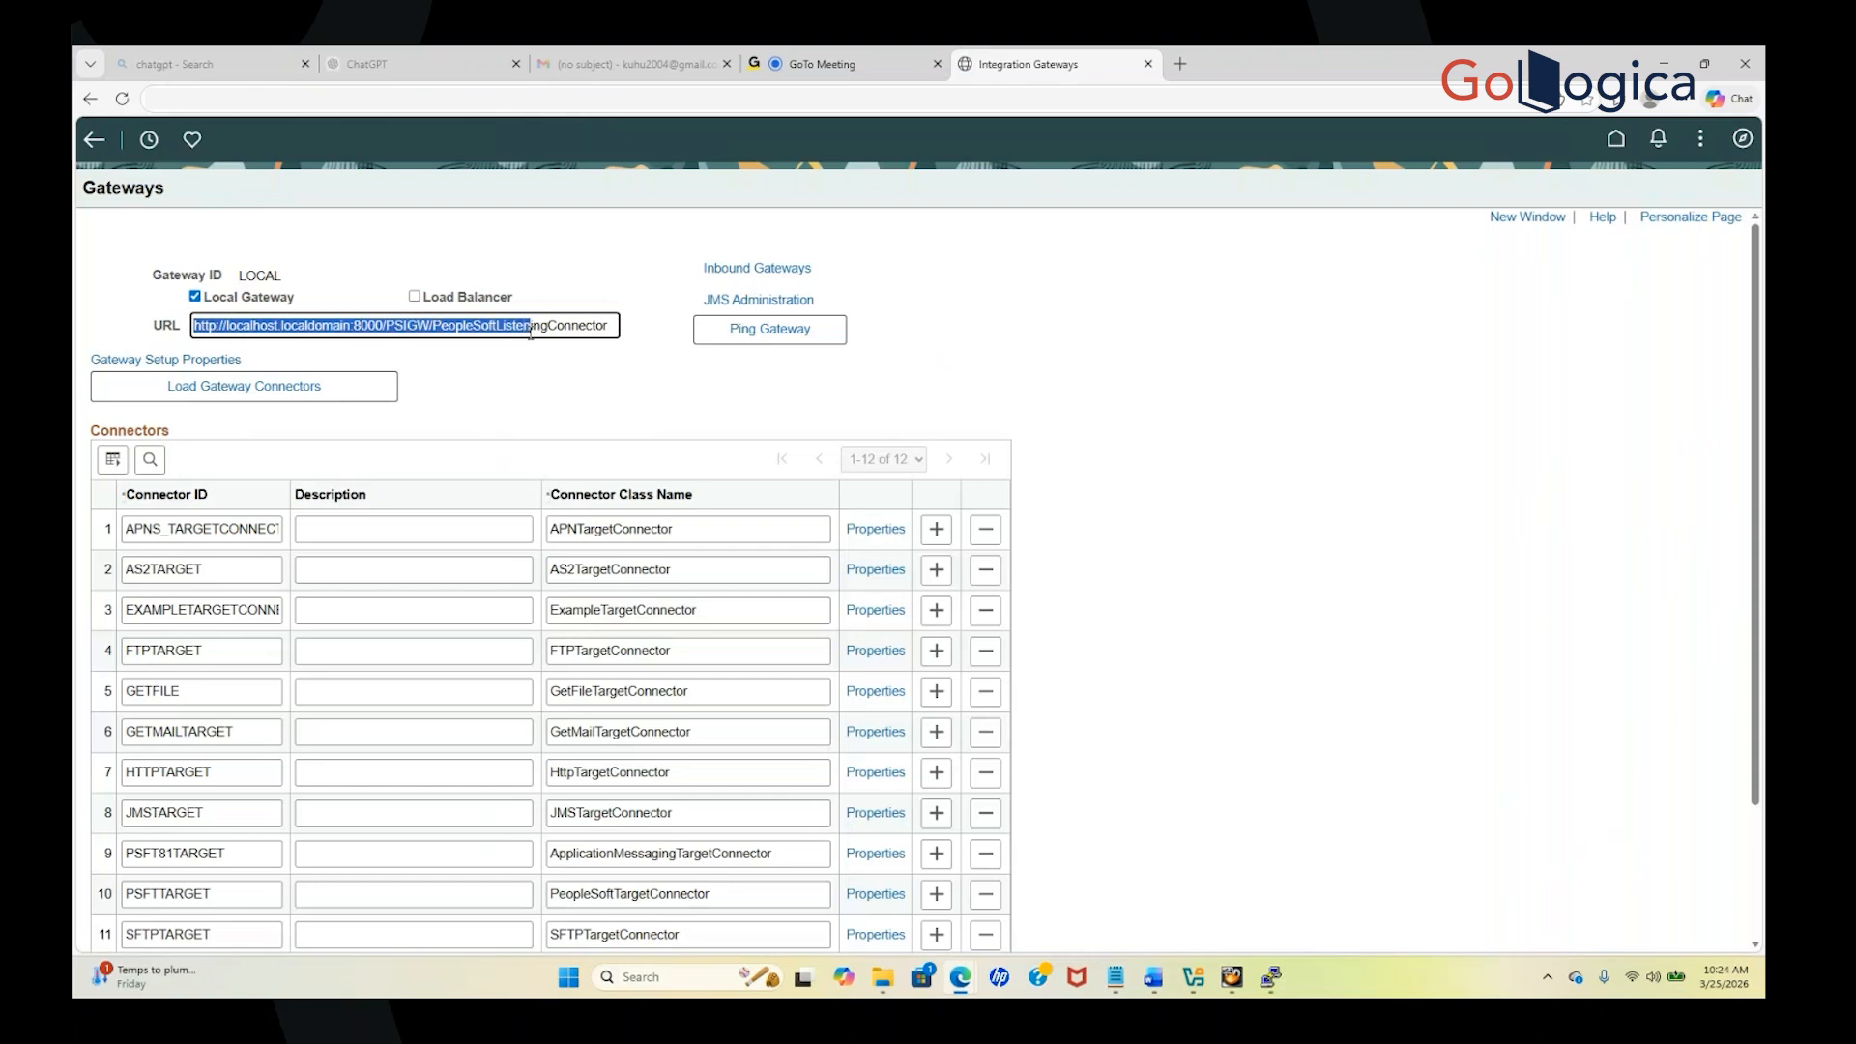
pyautogui.click(792, 329)
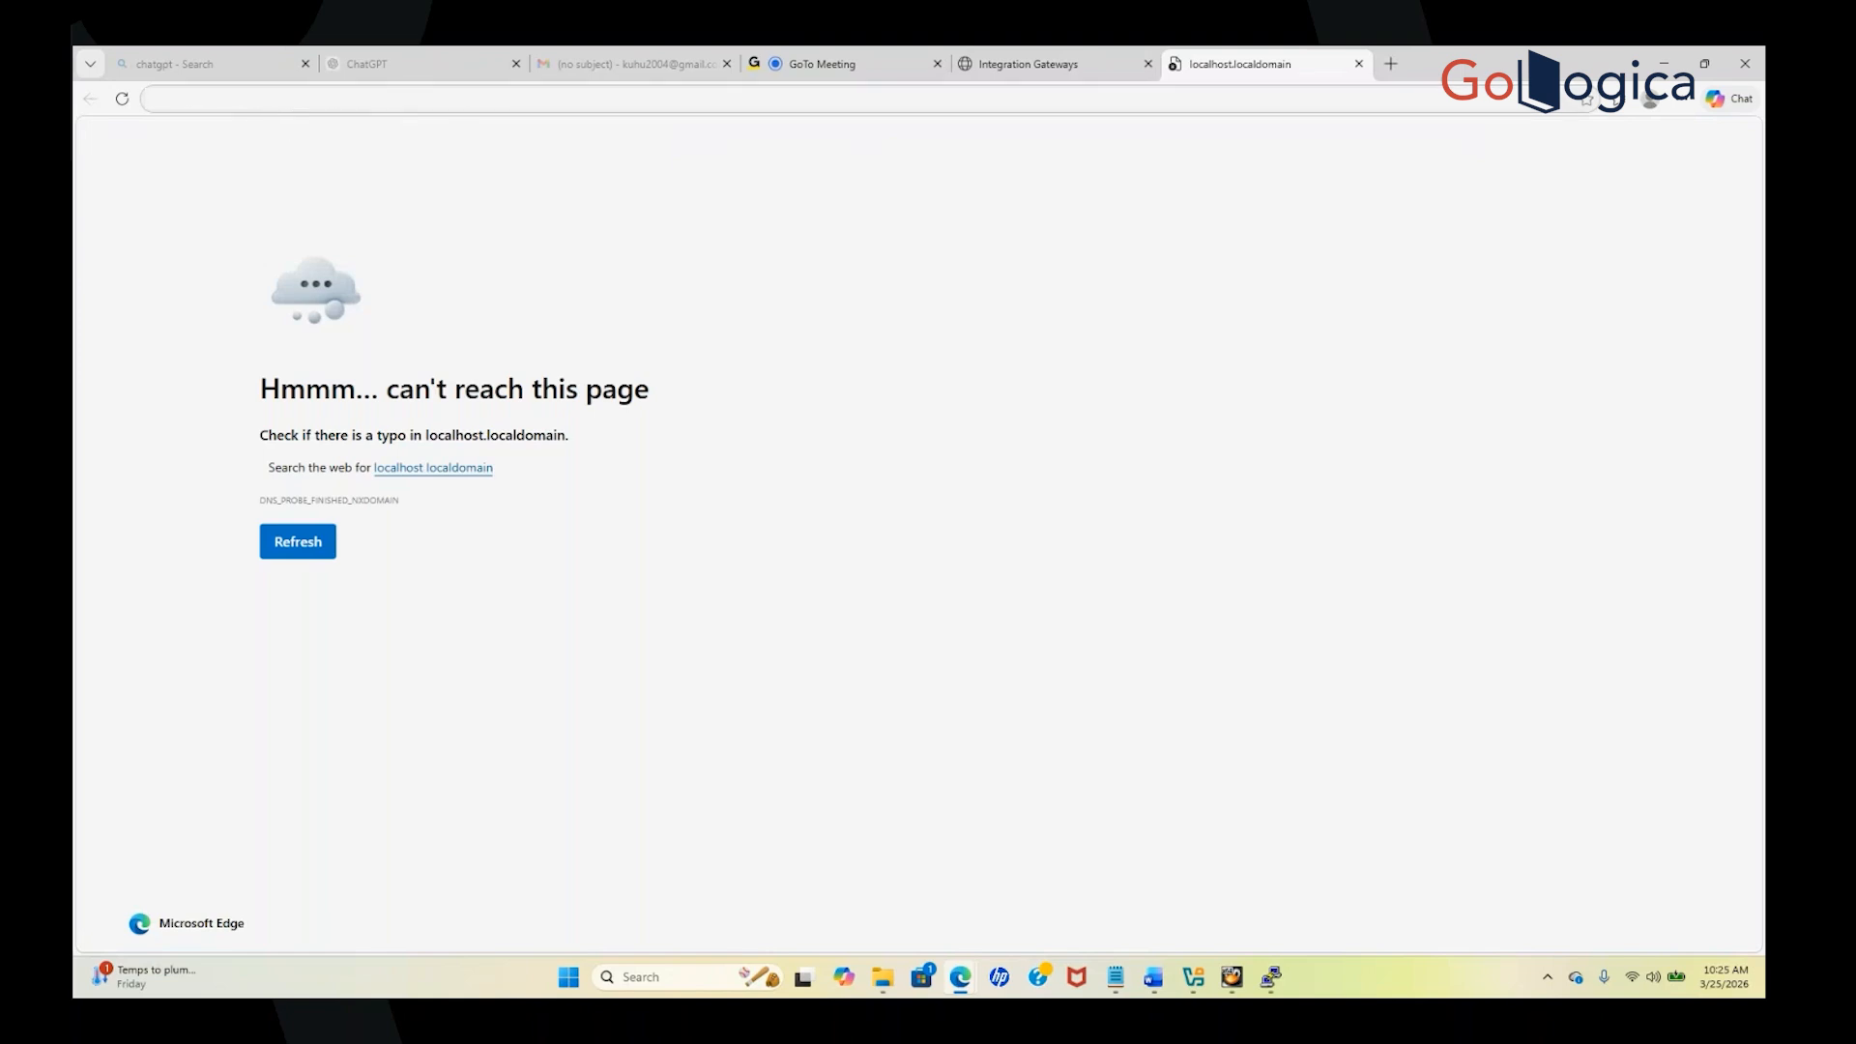
pyautogui.click(290, 86)
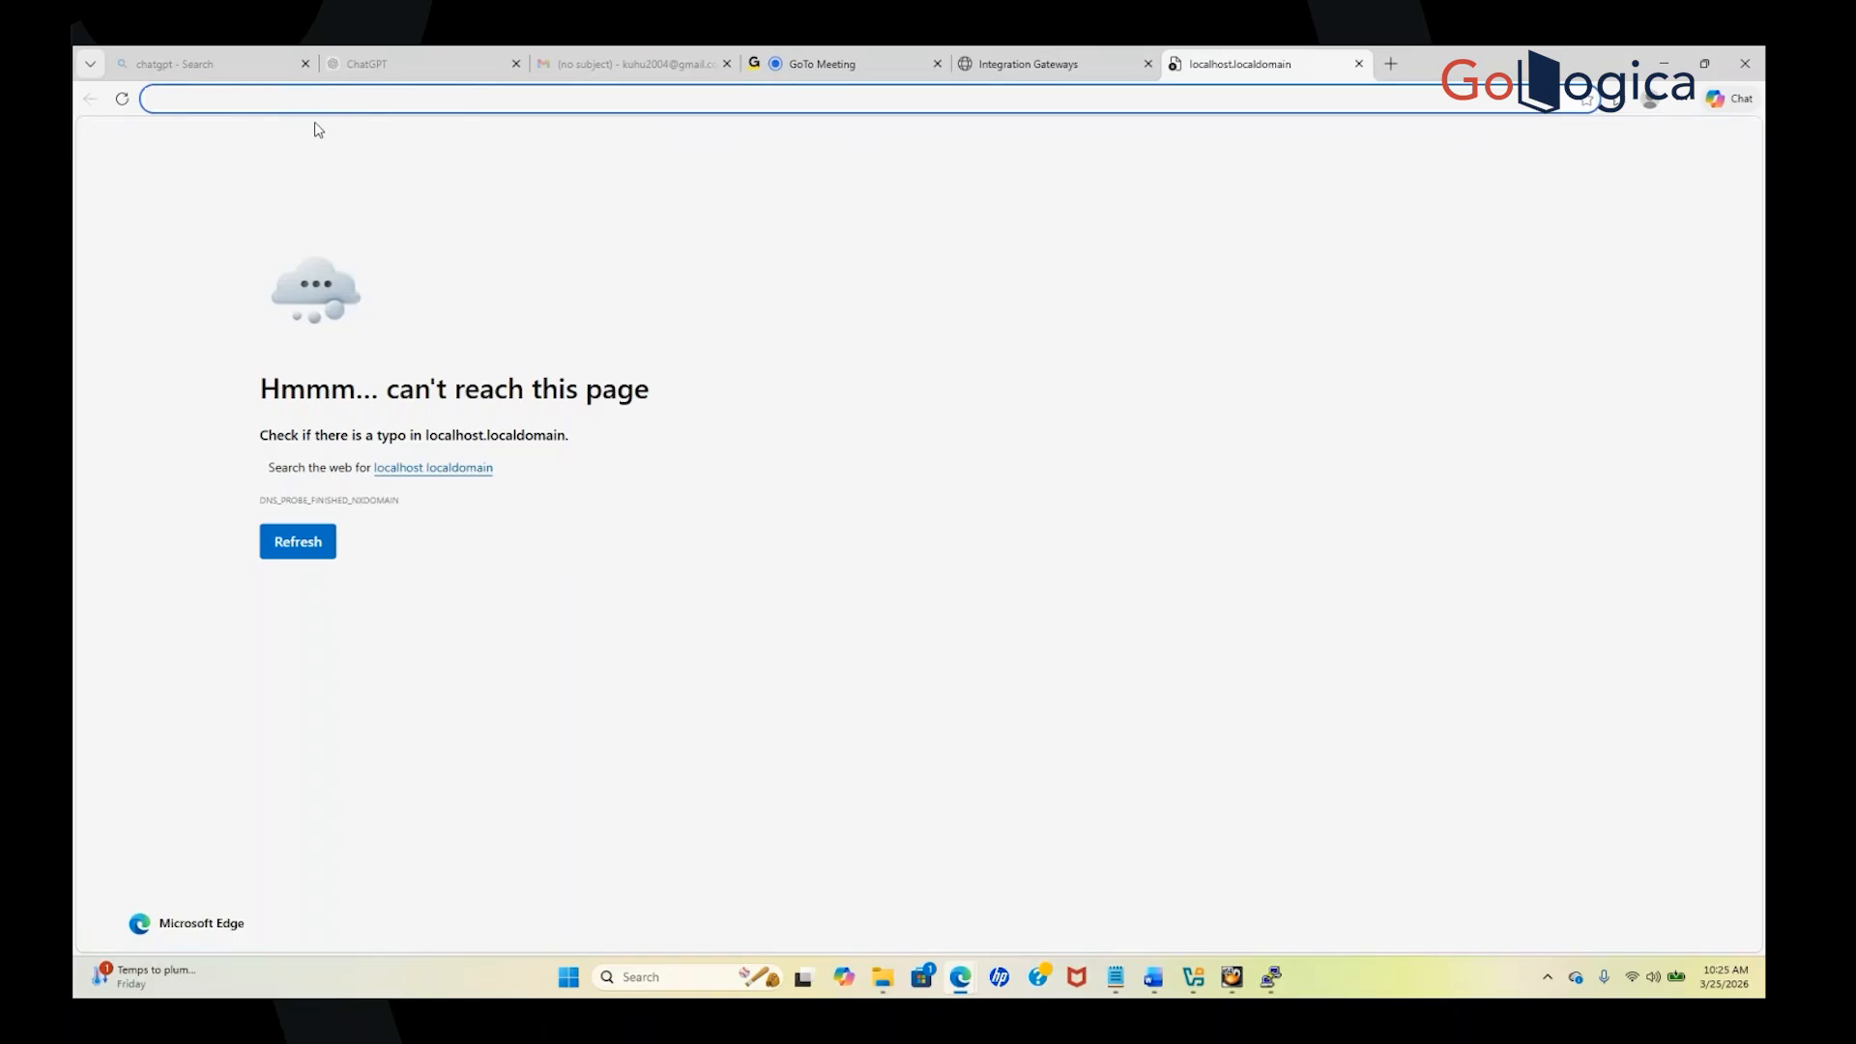
pyautogui.click(379, 169)
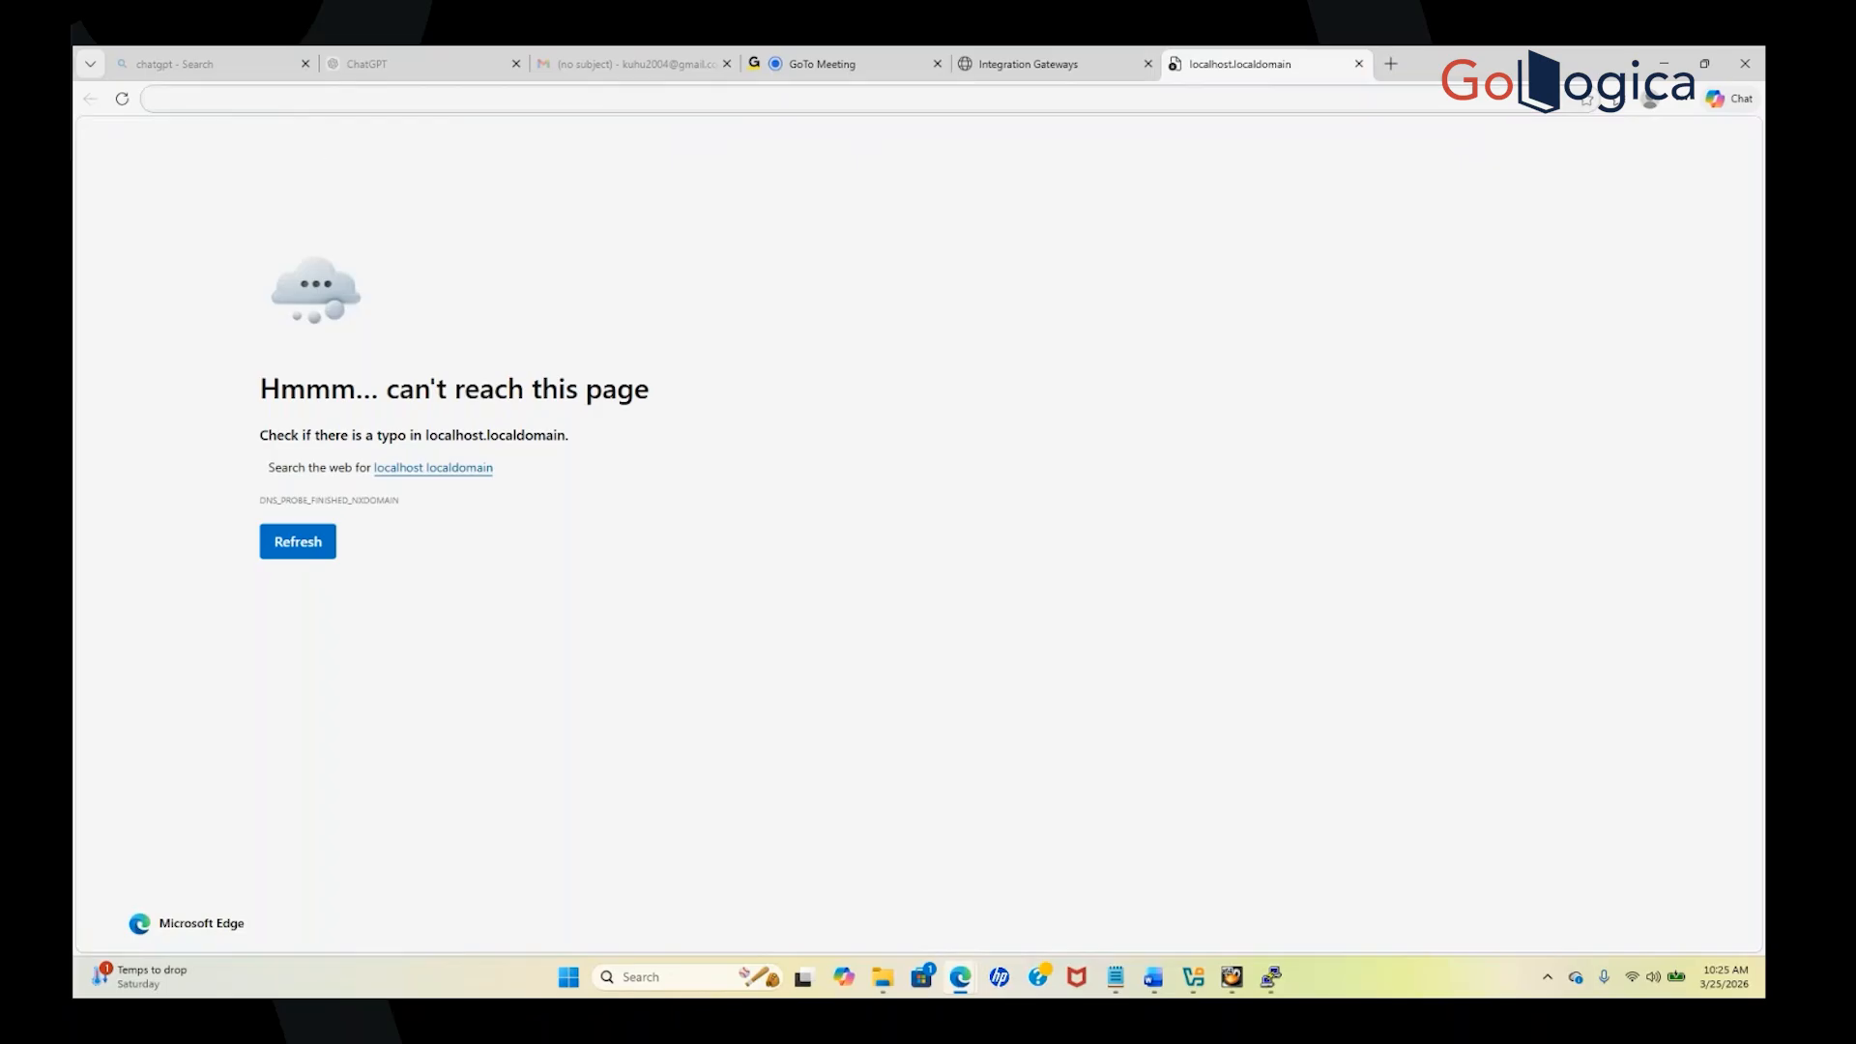
# Replace the host in the ping page's address with 192.168.56.102 and load 192.168.56.102:8000/PSIGW/PeopleSoftListeningConnector
pyautogui.click(253, 98)
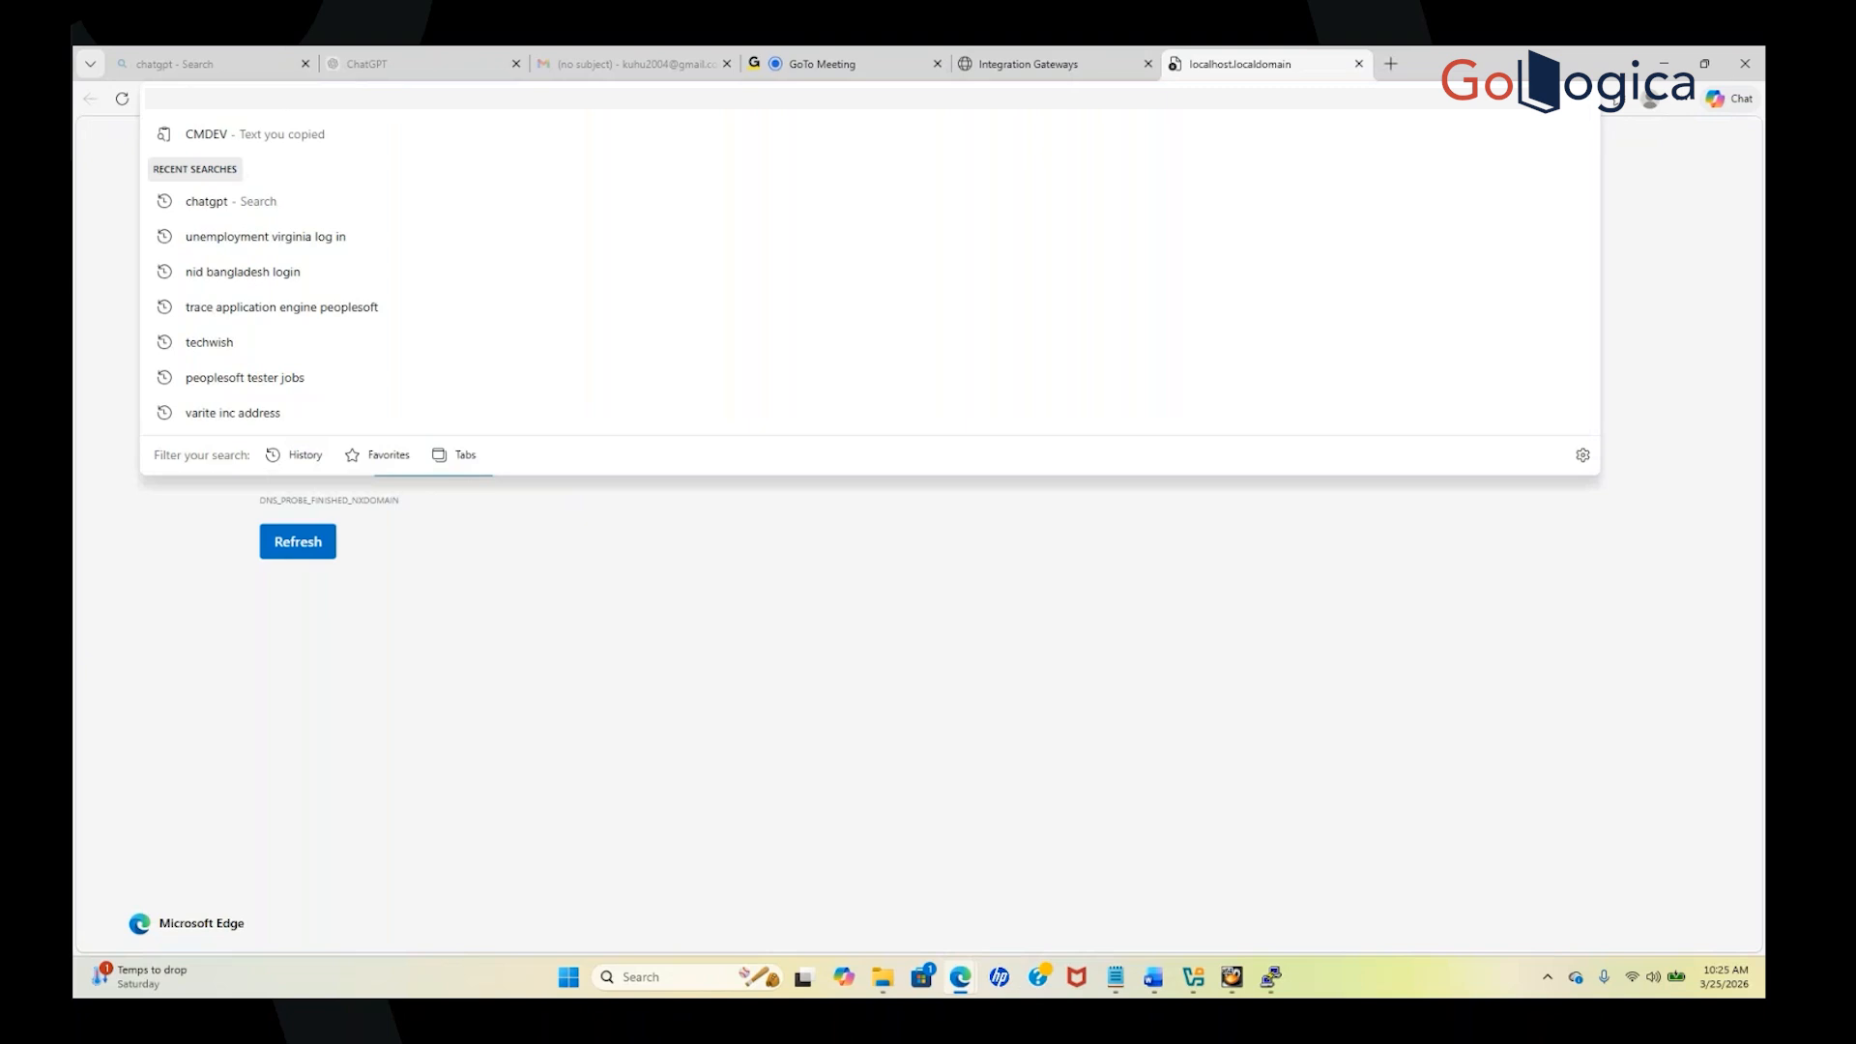
pyautogui.write('localhost.localdomain:8000/PSIGW/PeopleSoftListeningConnector')
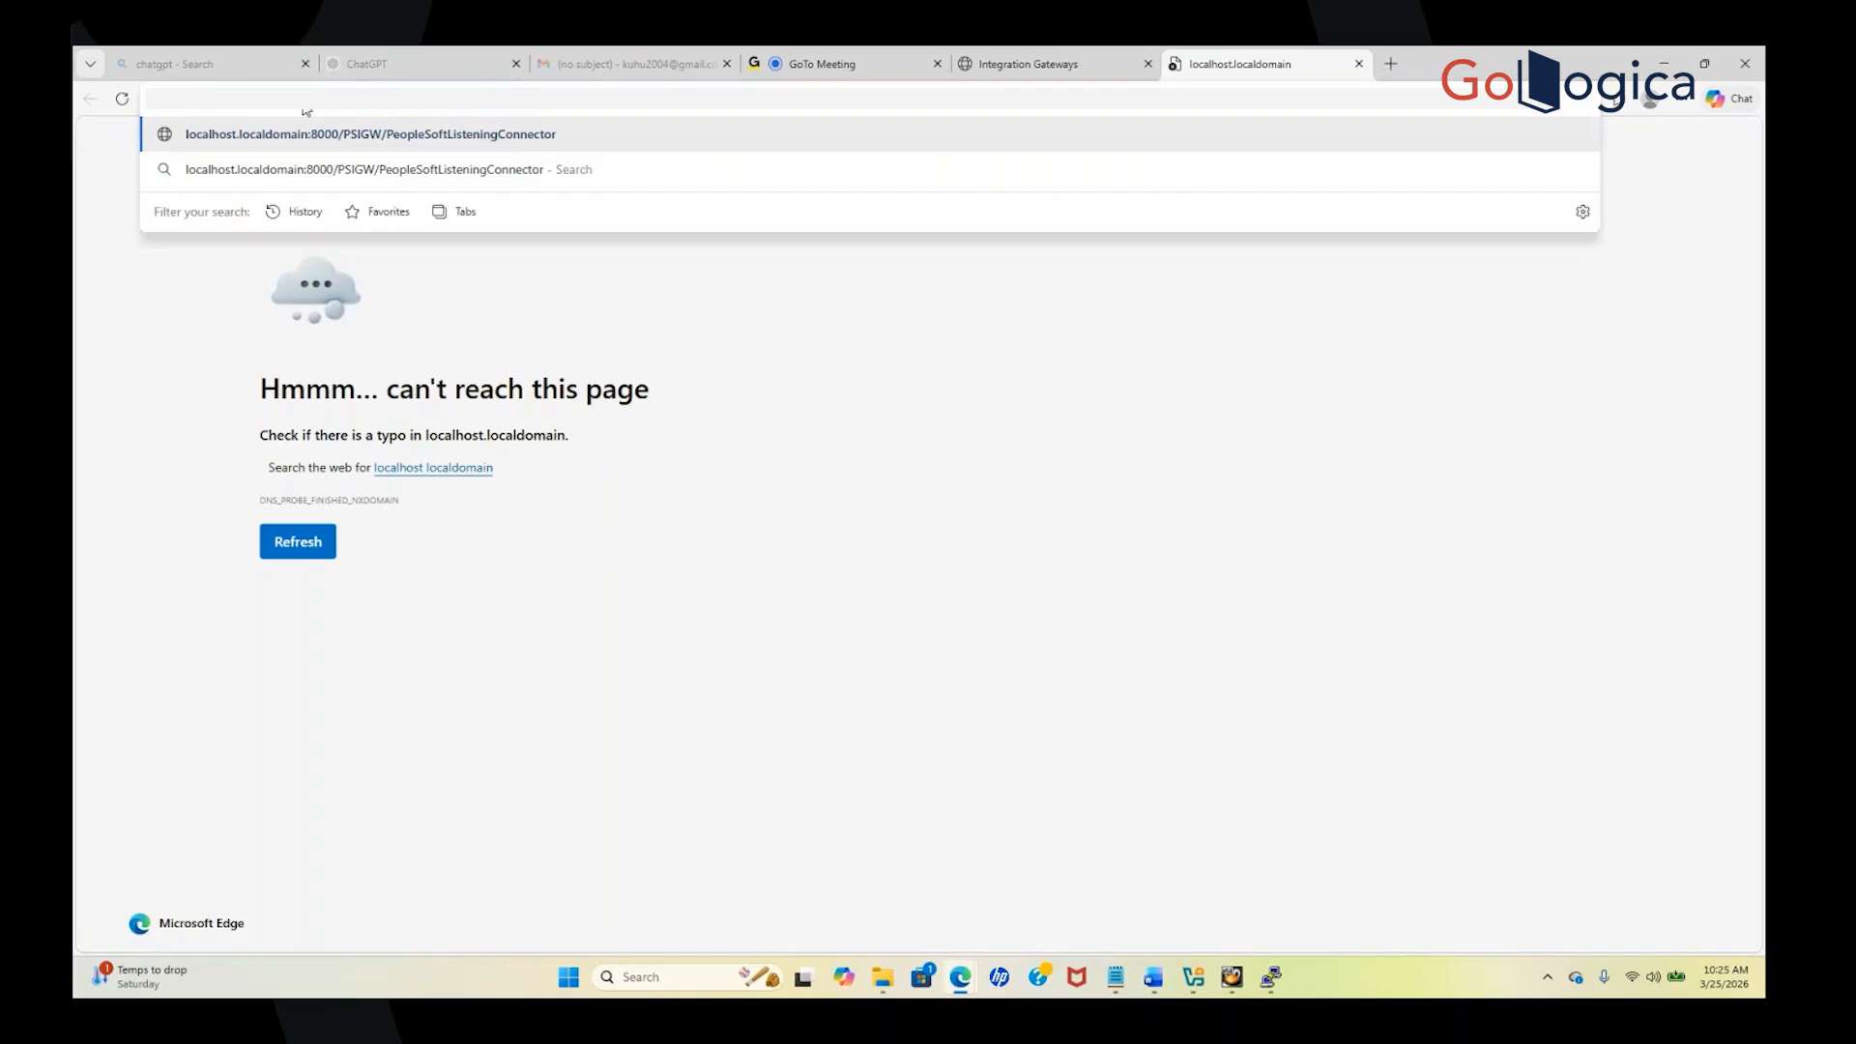
pyautogui.press('BackSpace')
pyautogui.press('BackSpace')
pyautogui.press('BackSpace')
pyautogui.press('BackSpace')
pyautogui.press('BackSpace')
pyautogui.press('BackSpace')
pyautogui.press('BackSpace')
pyautogui.press('BackSpace')
pyautogui.press('BackSpace')
pyautogui.press('BackSpace')
pyautogui.press('BackSpace')
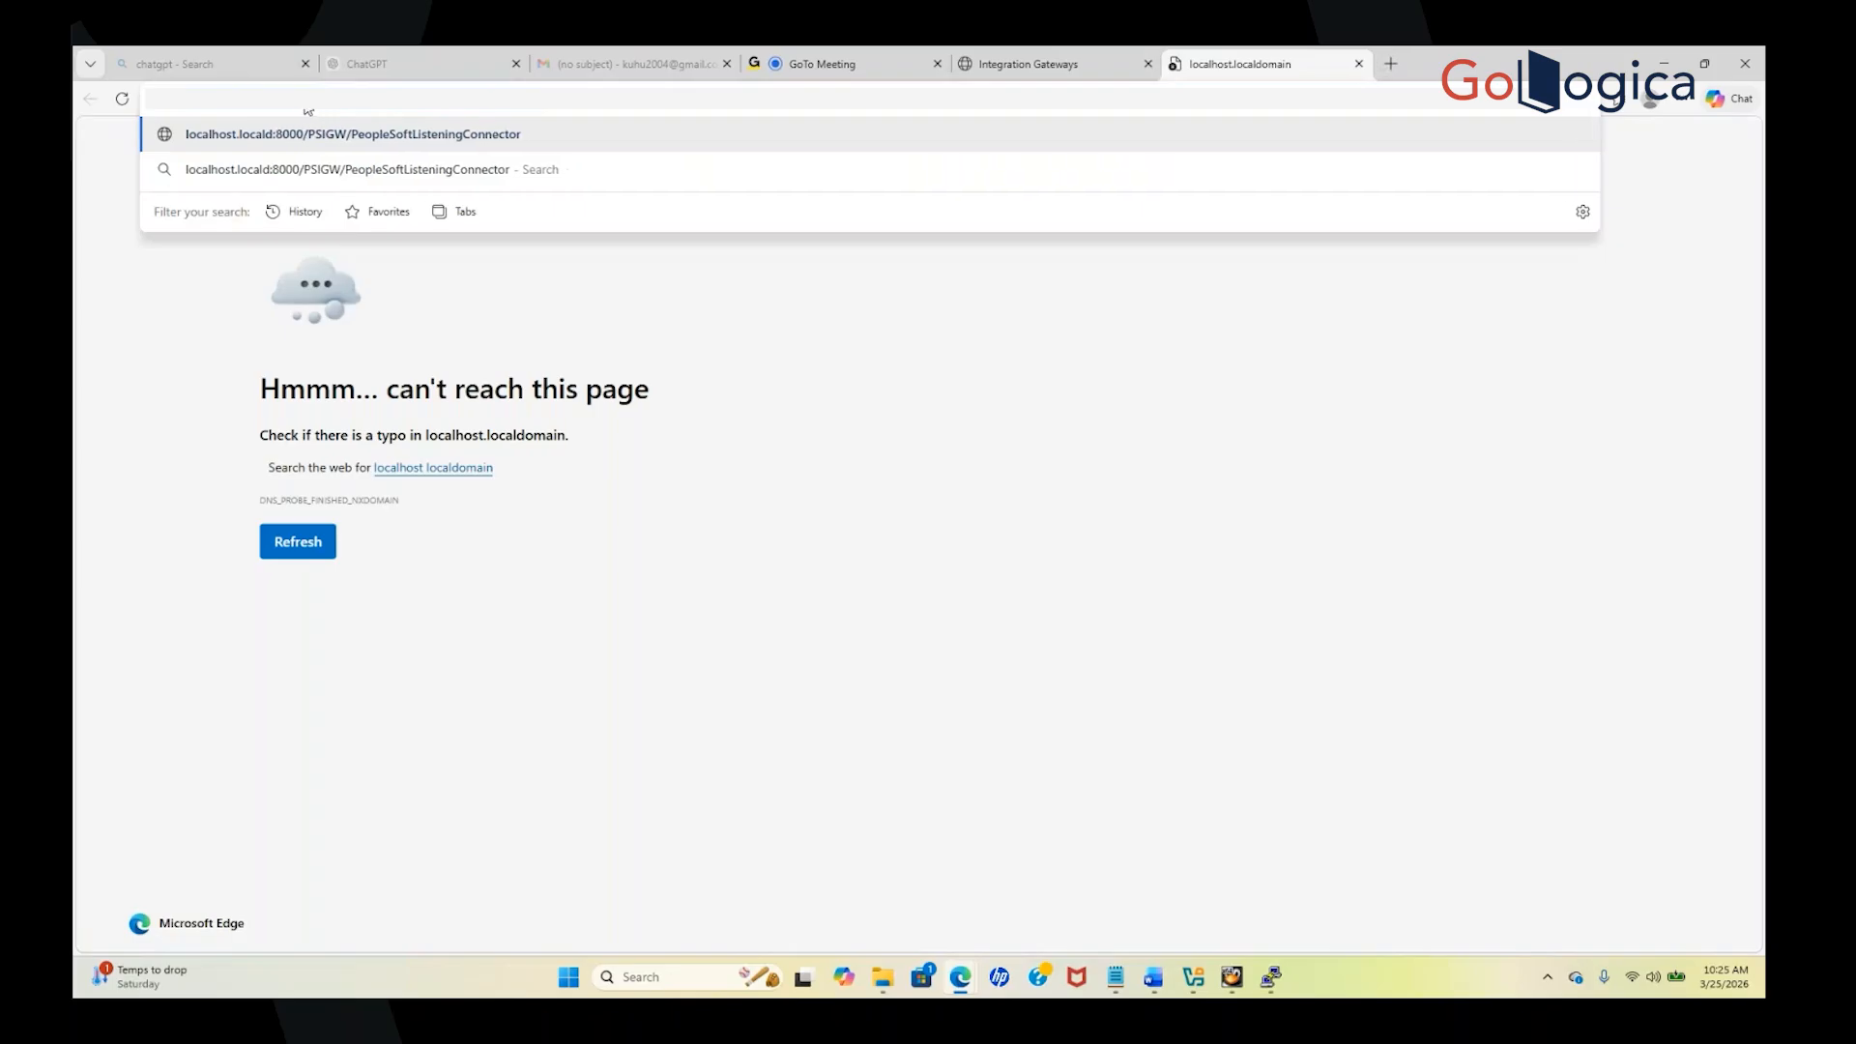
pyautogui.press('BackSpace')
pyautogui.press('BackSpace')
pyautogui.press('BackSpace')
pyautogui.press('BackSpace')
pyautogui.press('BackSpace')
pyautogui.press('BackSpace')
pyautogui.press('BackSpace')
pyautogui.press('BackSpace')
pyautogui.press('BackSpace')
pyautogui.press('BackSpace')
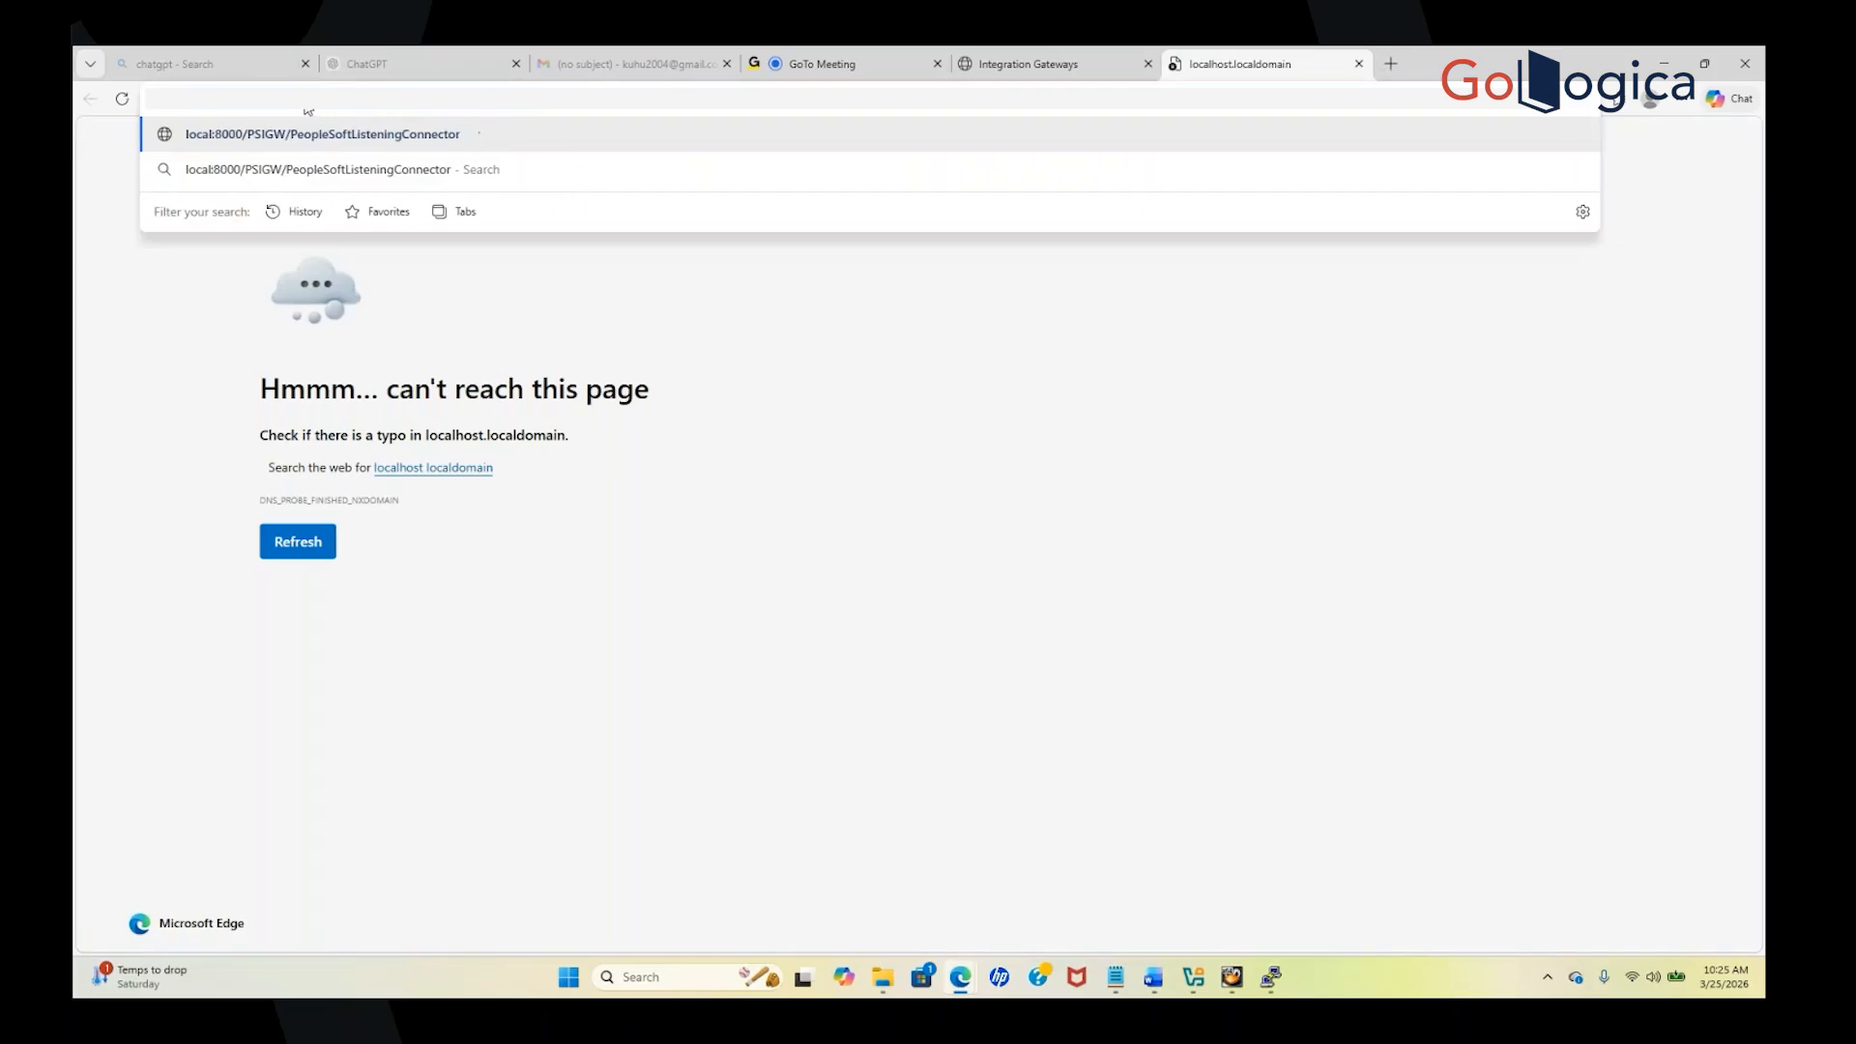
pyautogui.write('192.')
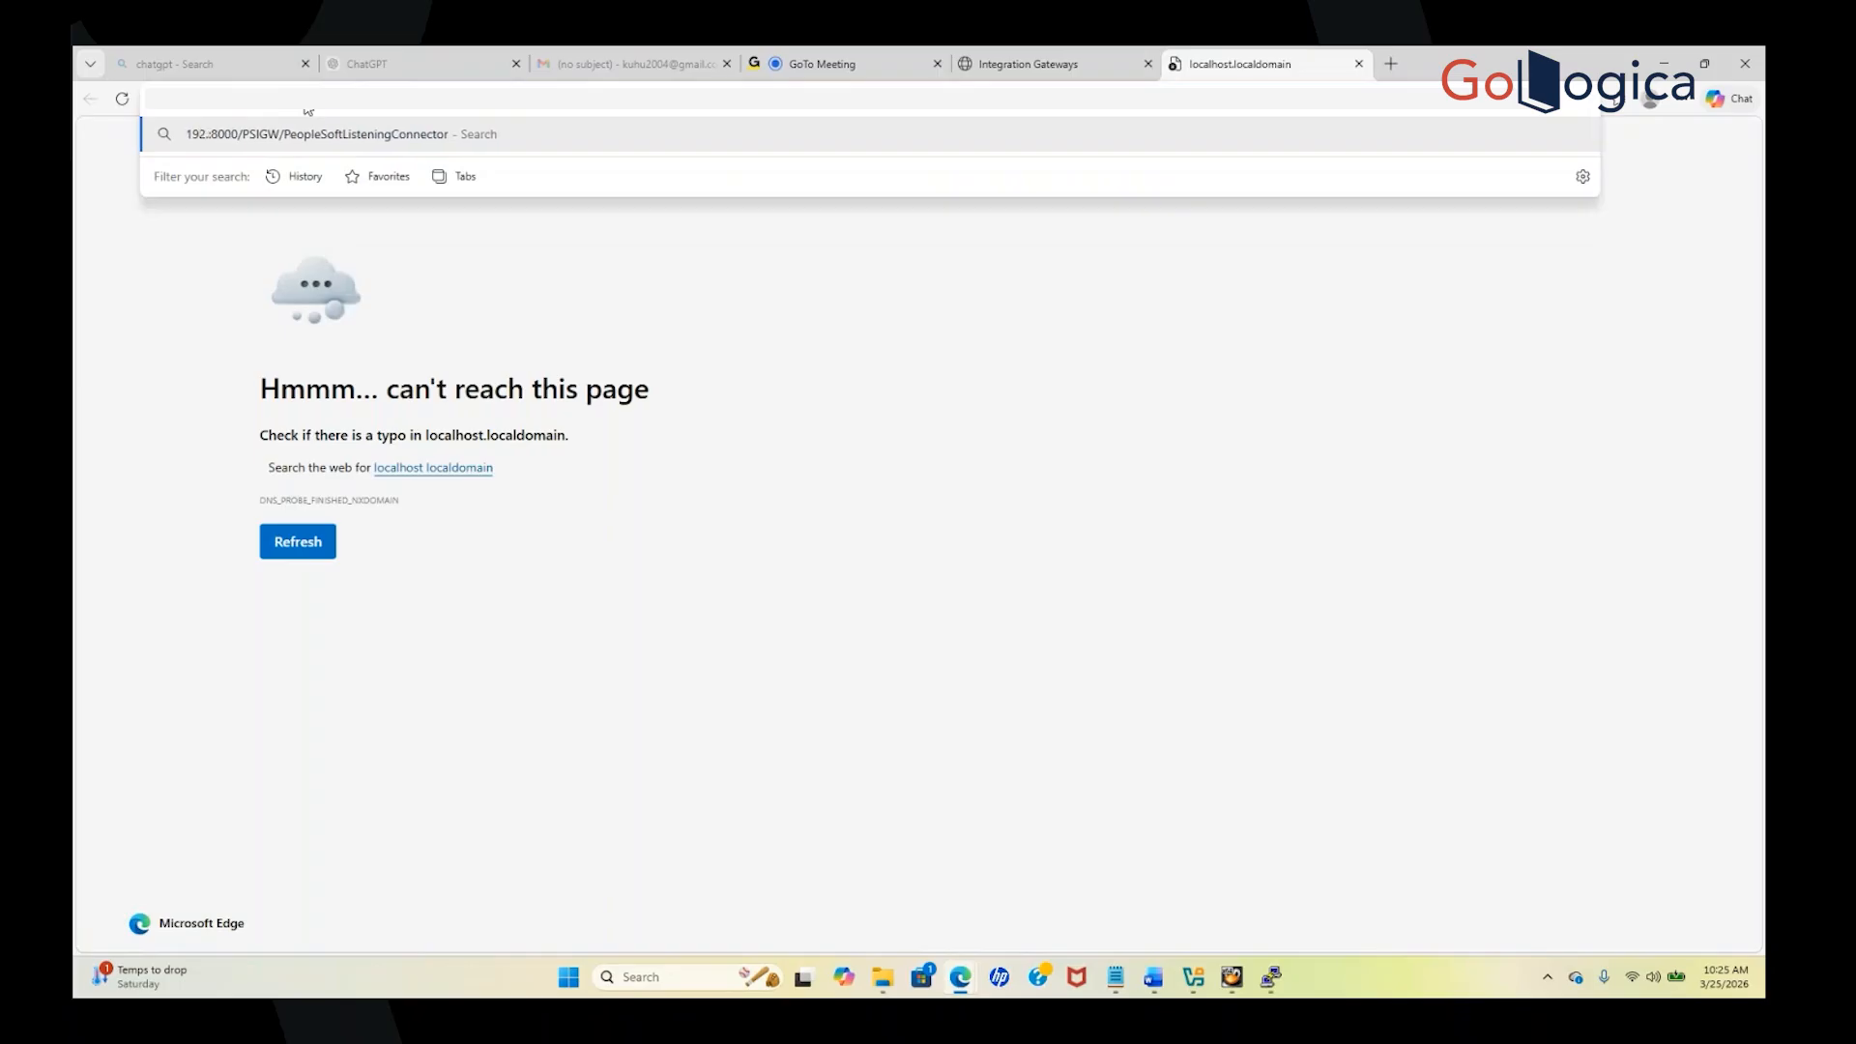
pyautogui.write('168.56.102')
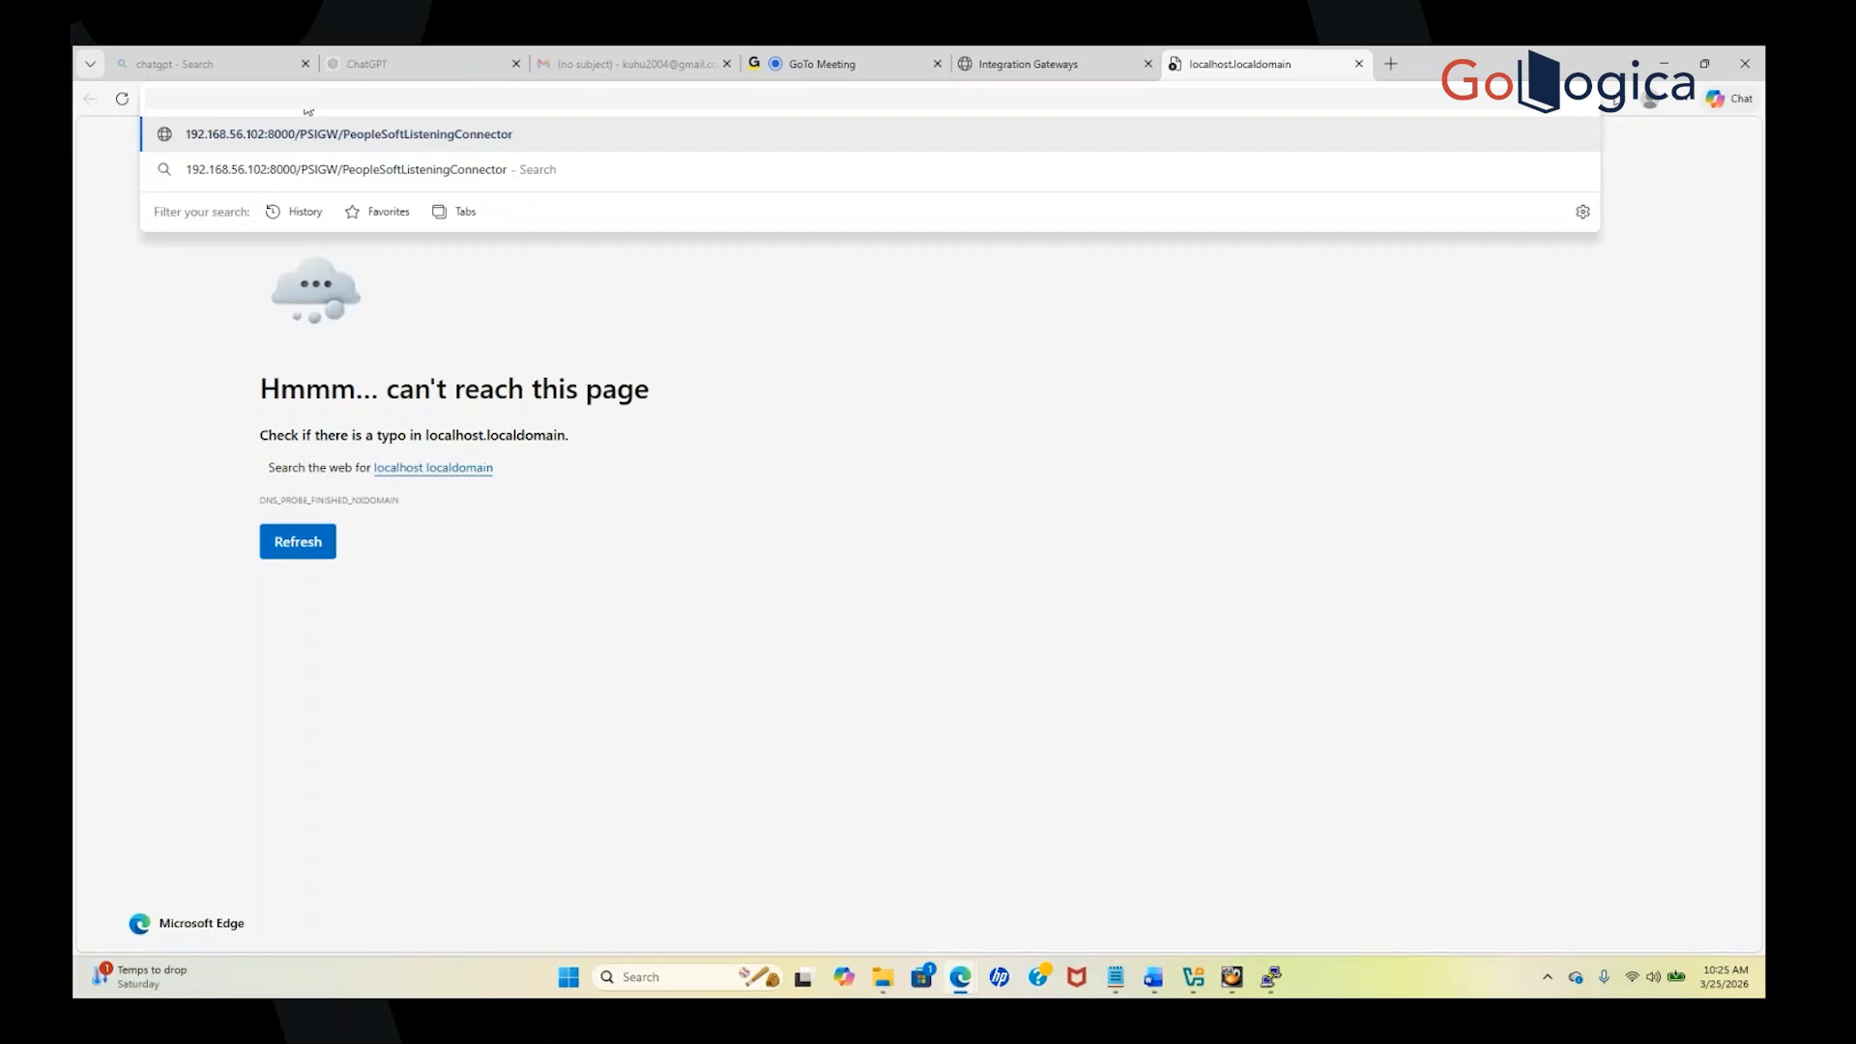
pyautogui.press('Return')
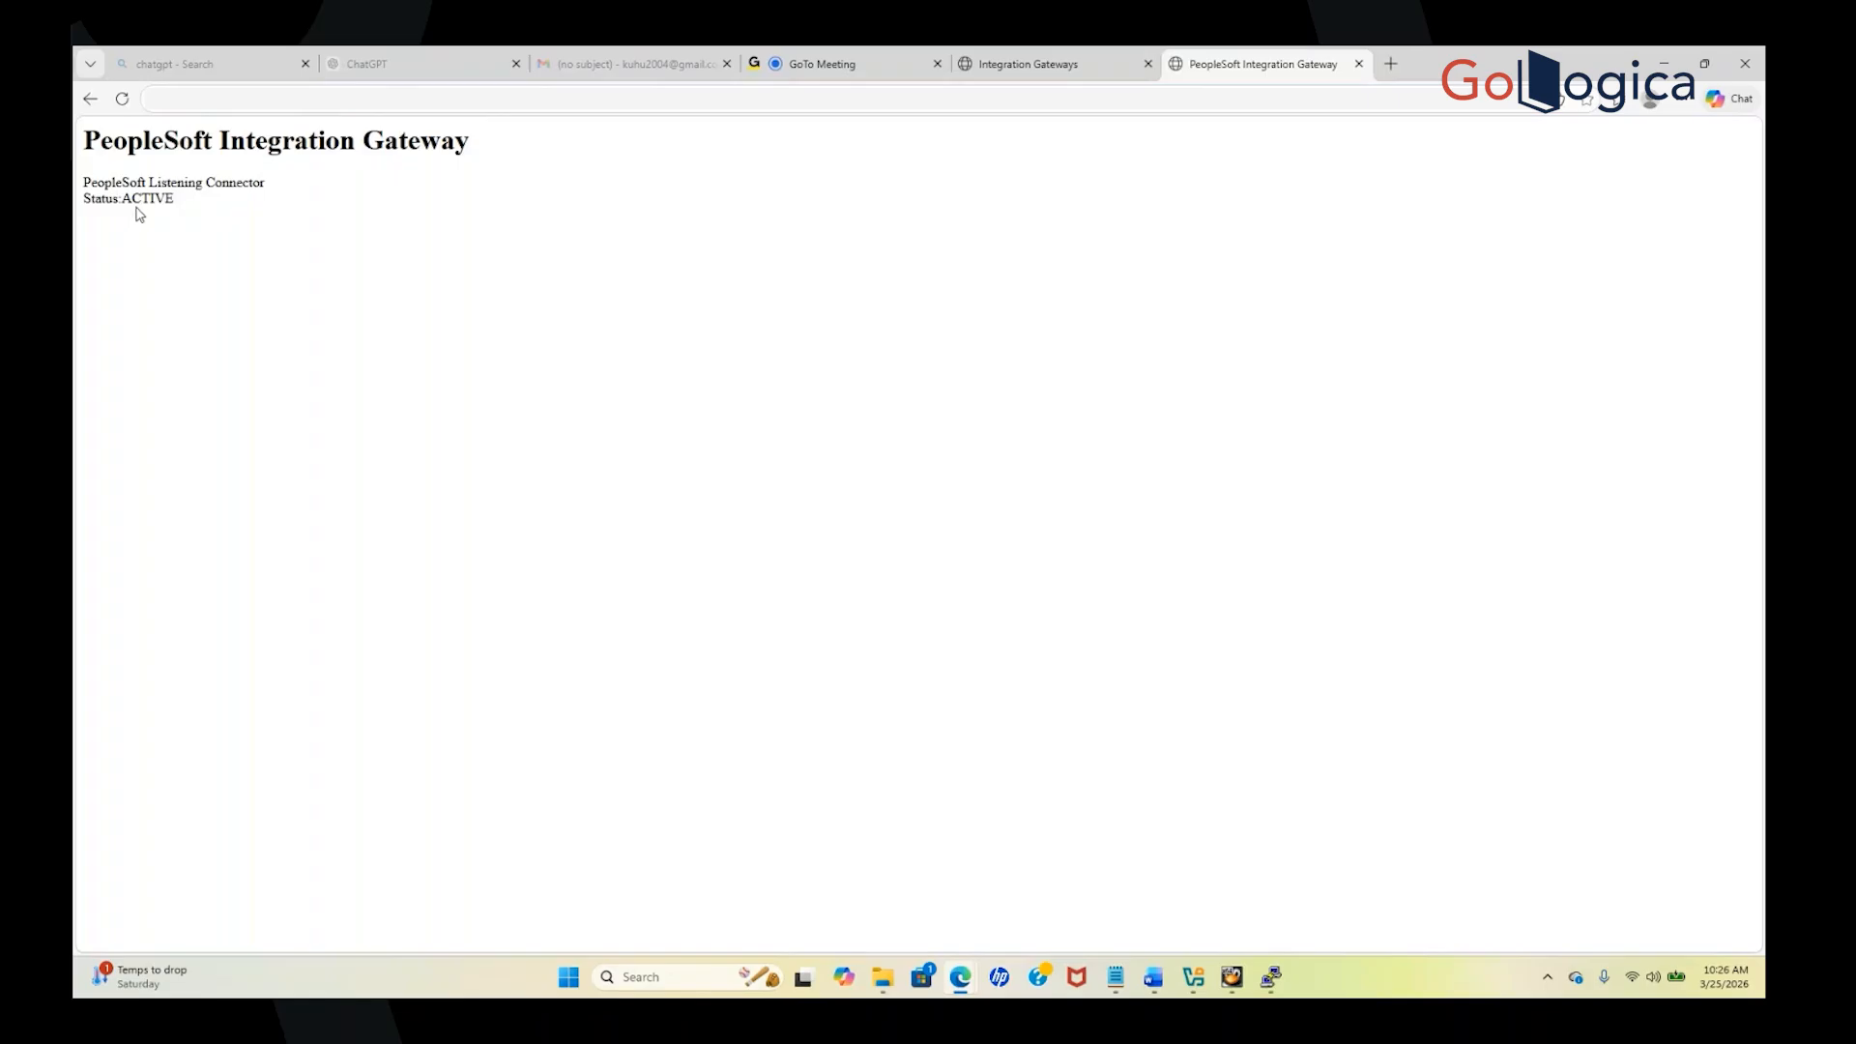
pyautogui.rightClick(303, 106)
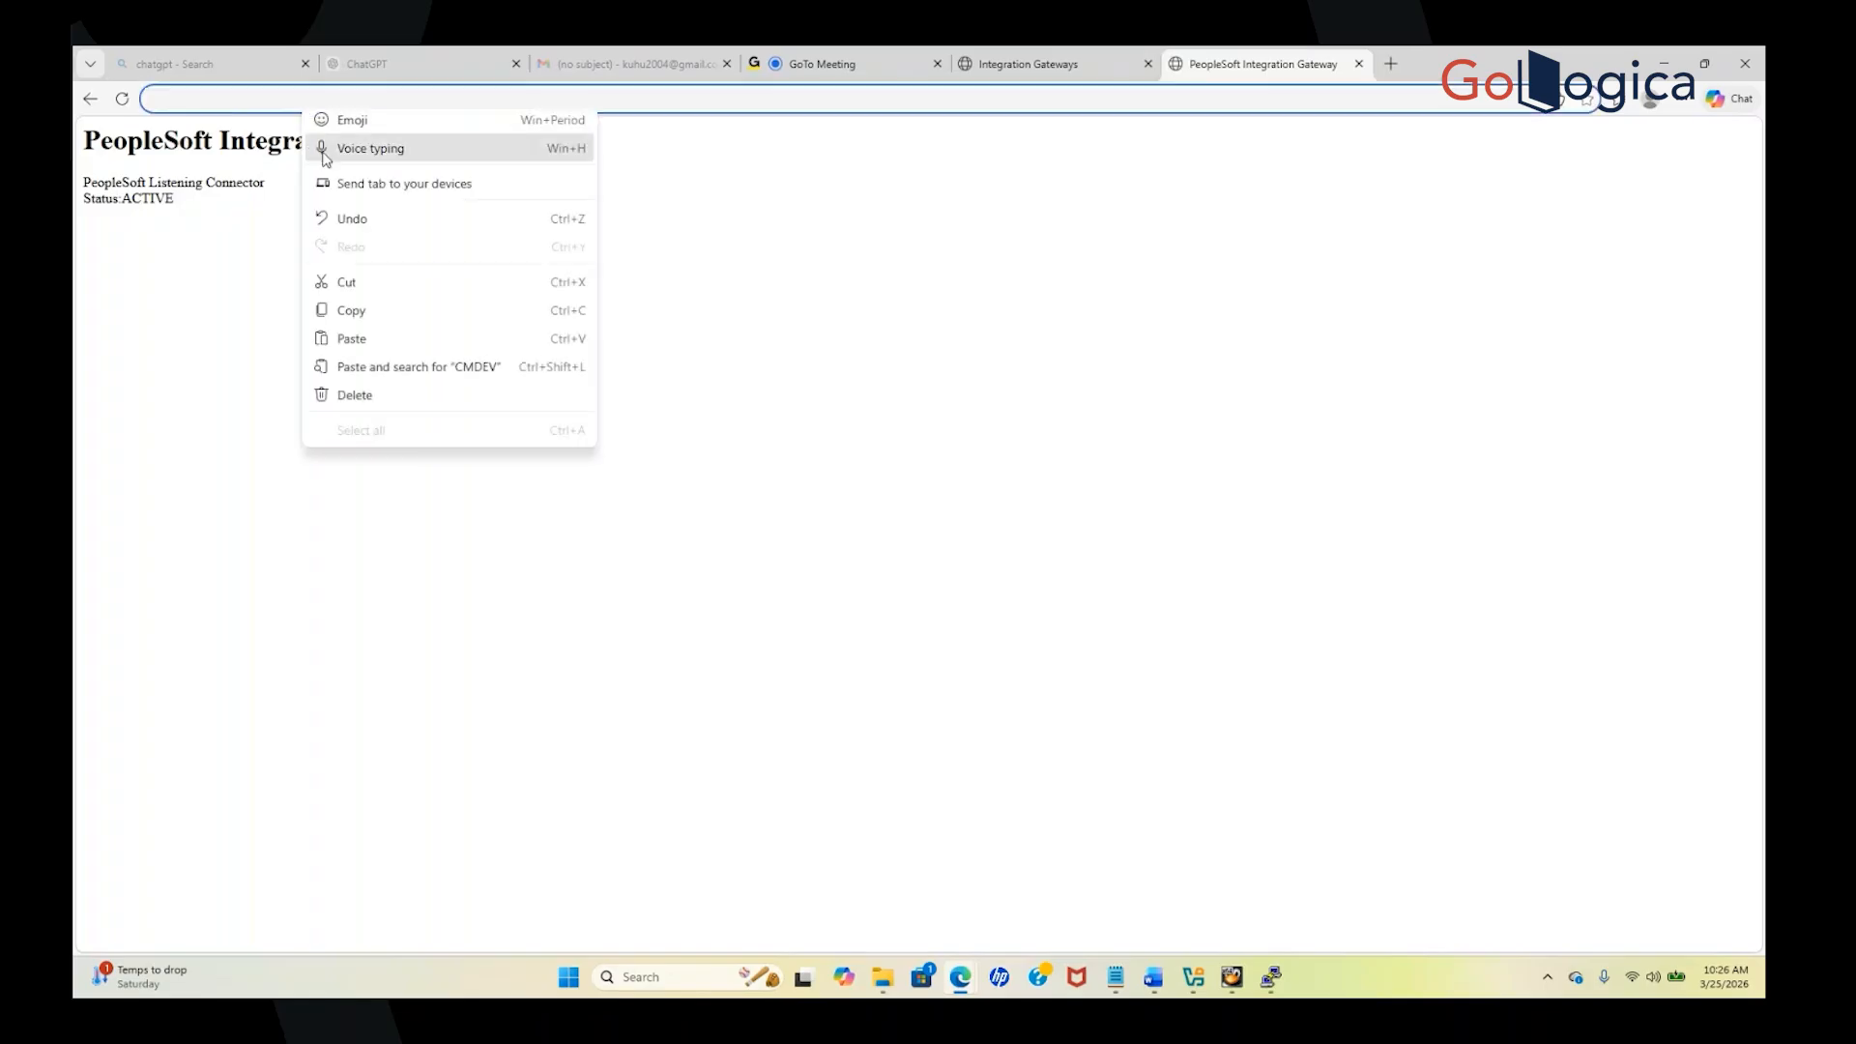
pyautogui.click(352, 311)
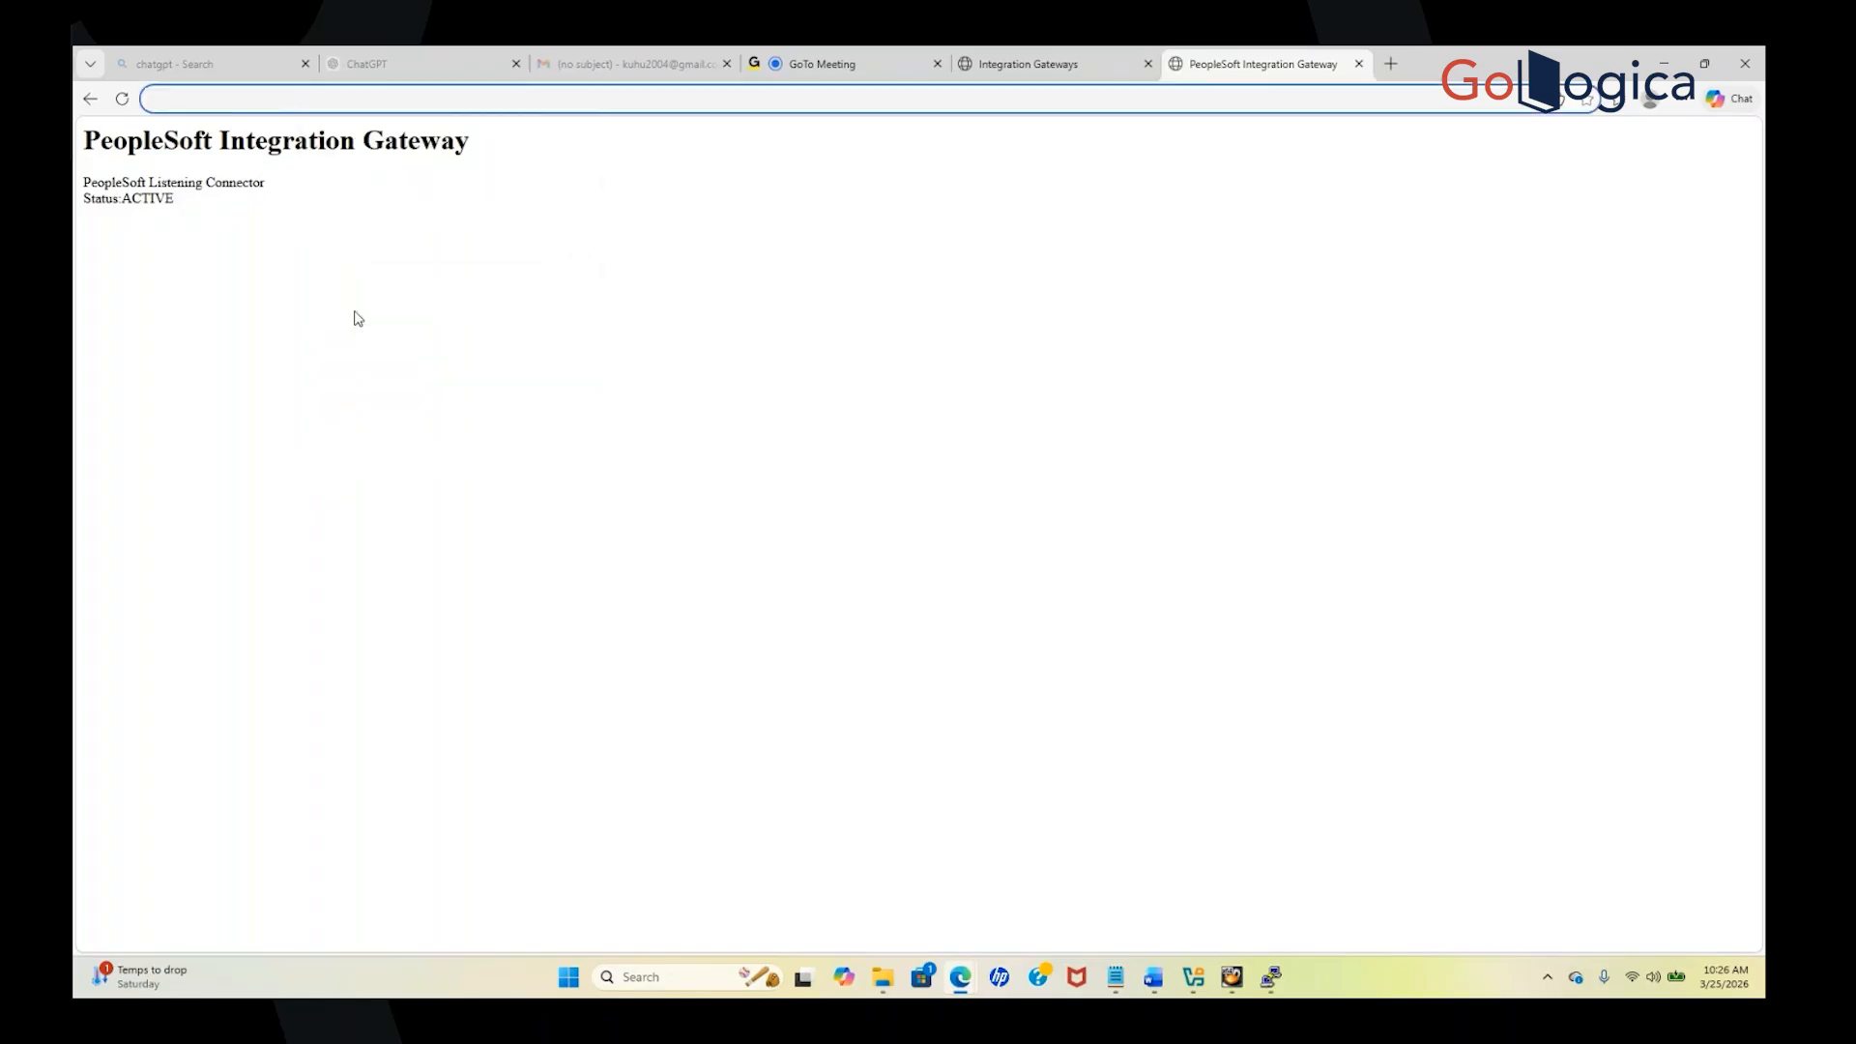
pyautogui.click(981, 69)
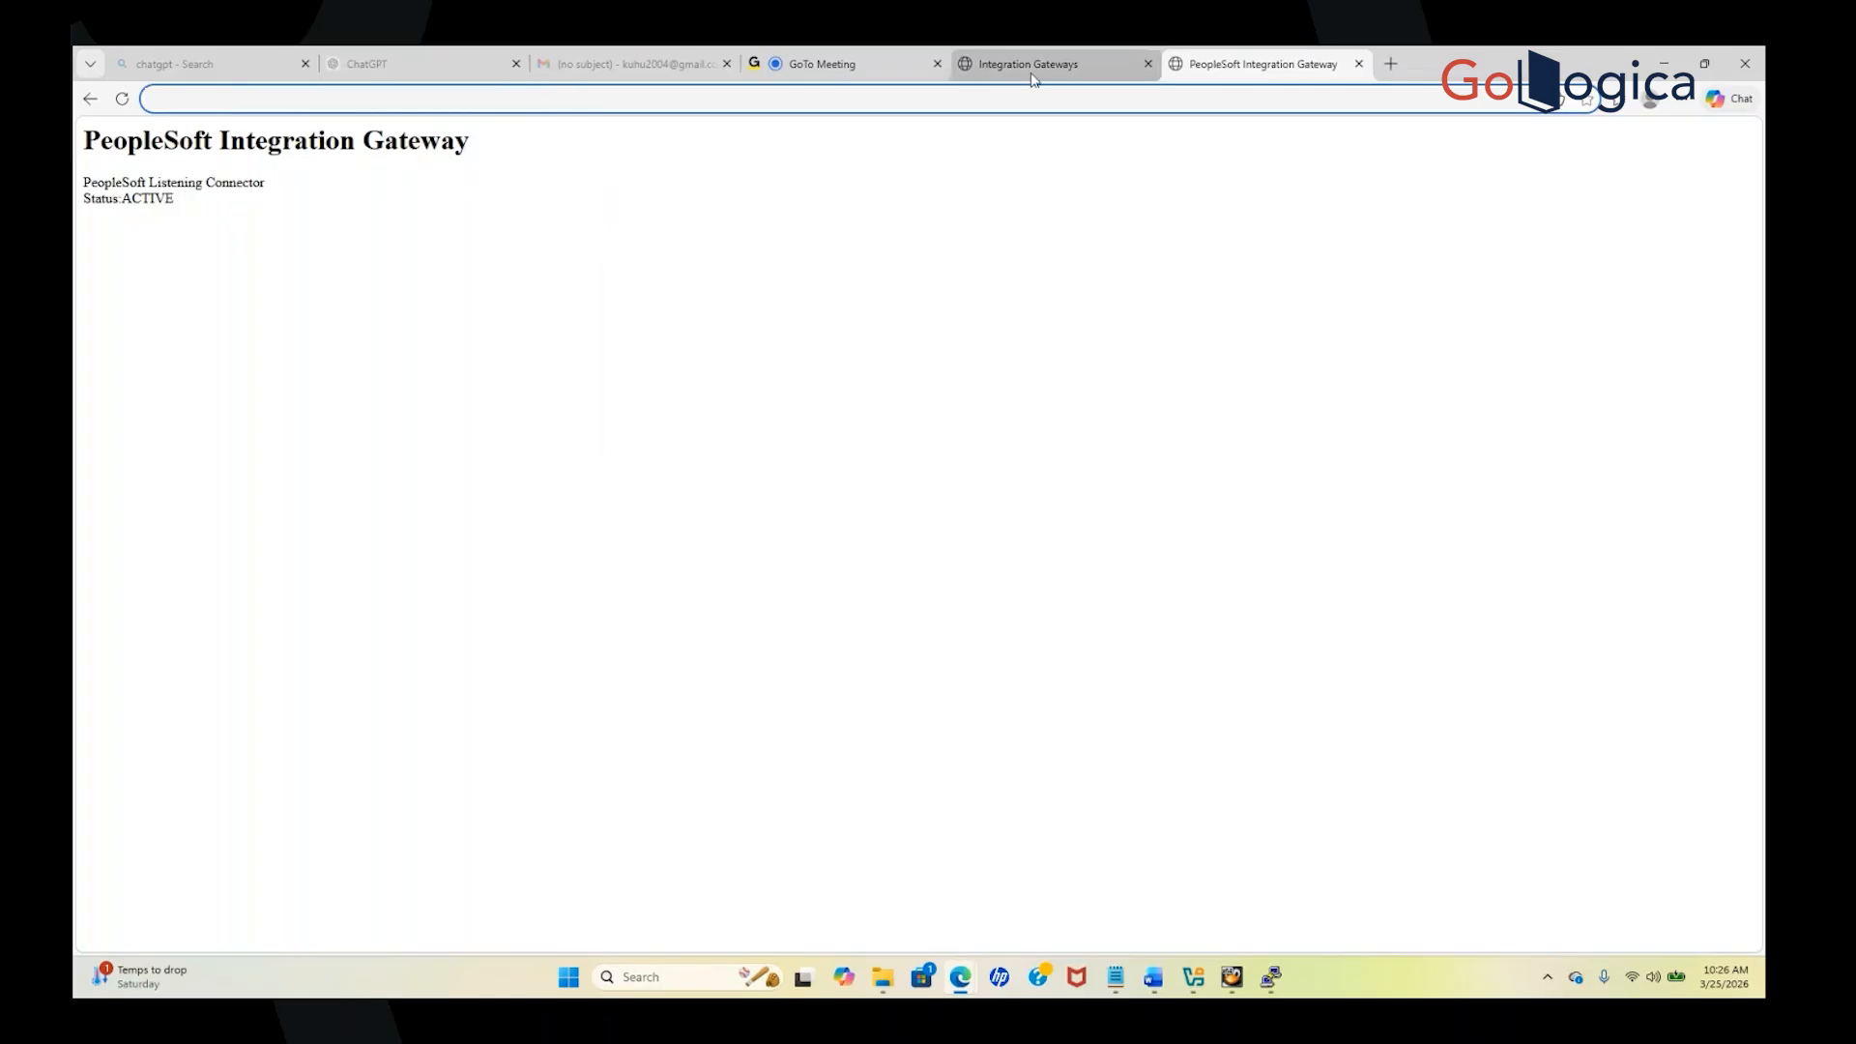
pyautogui.click(372, 326)
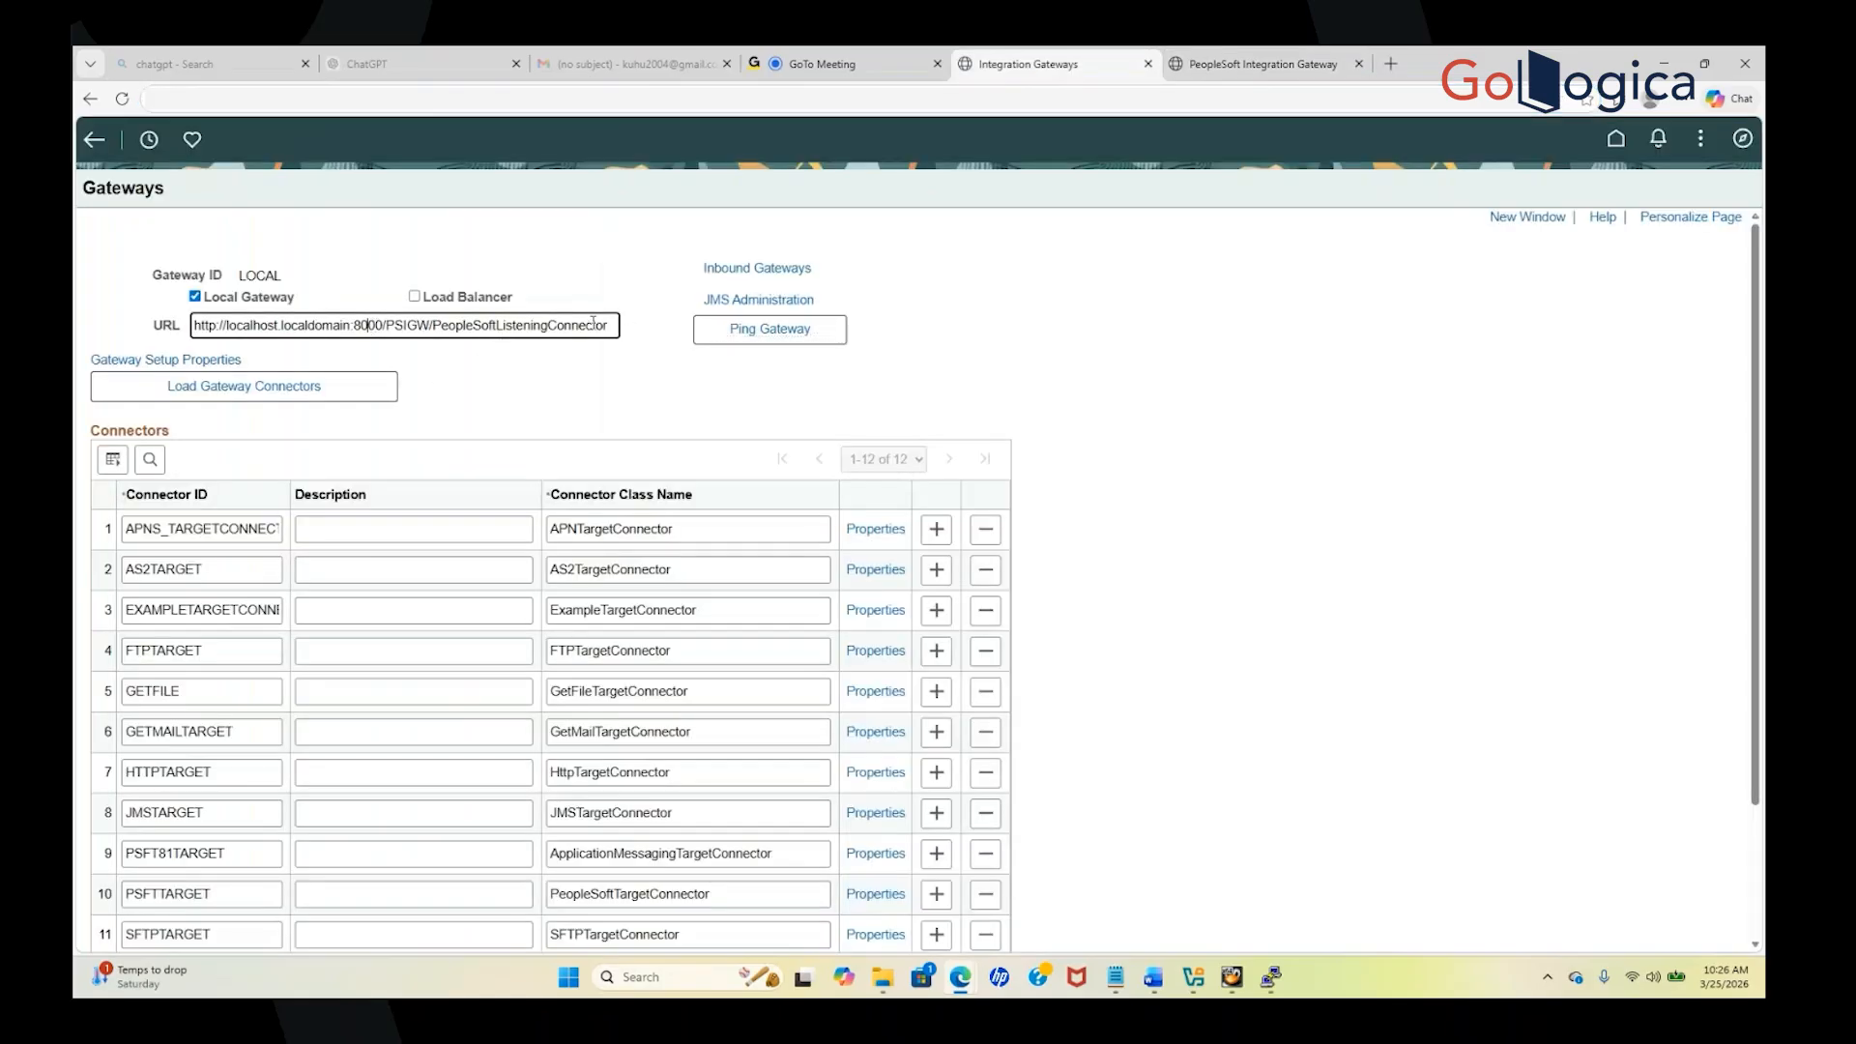
pyautogui.moveTo(505, 326); pyautogui.dragTo(189, 363)
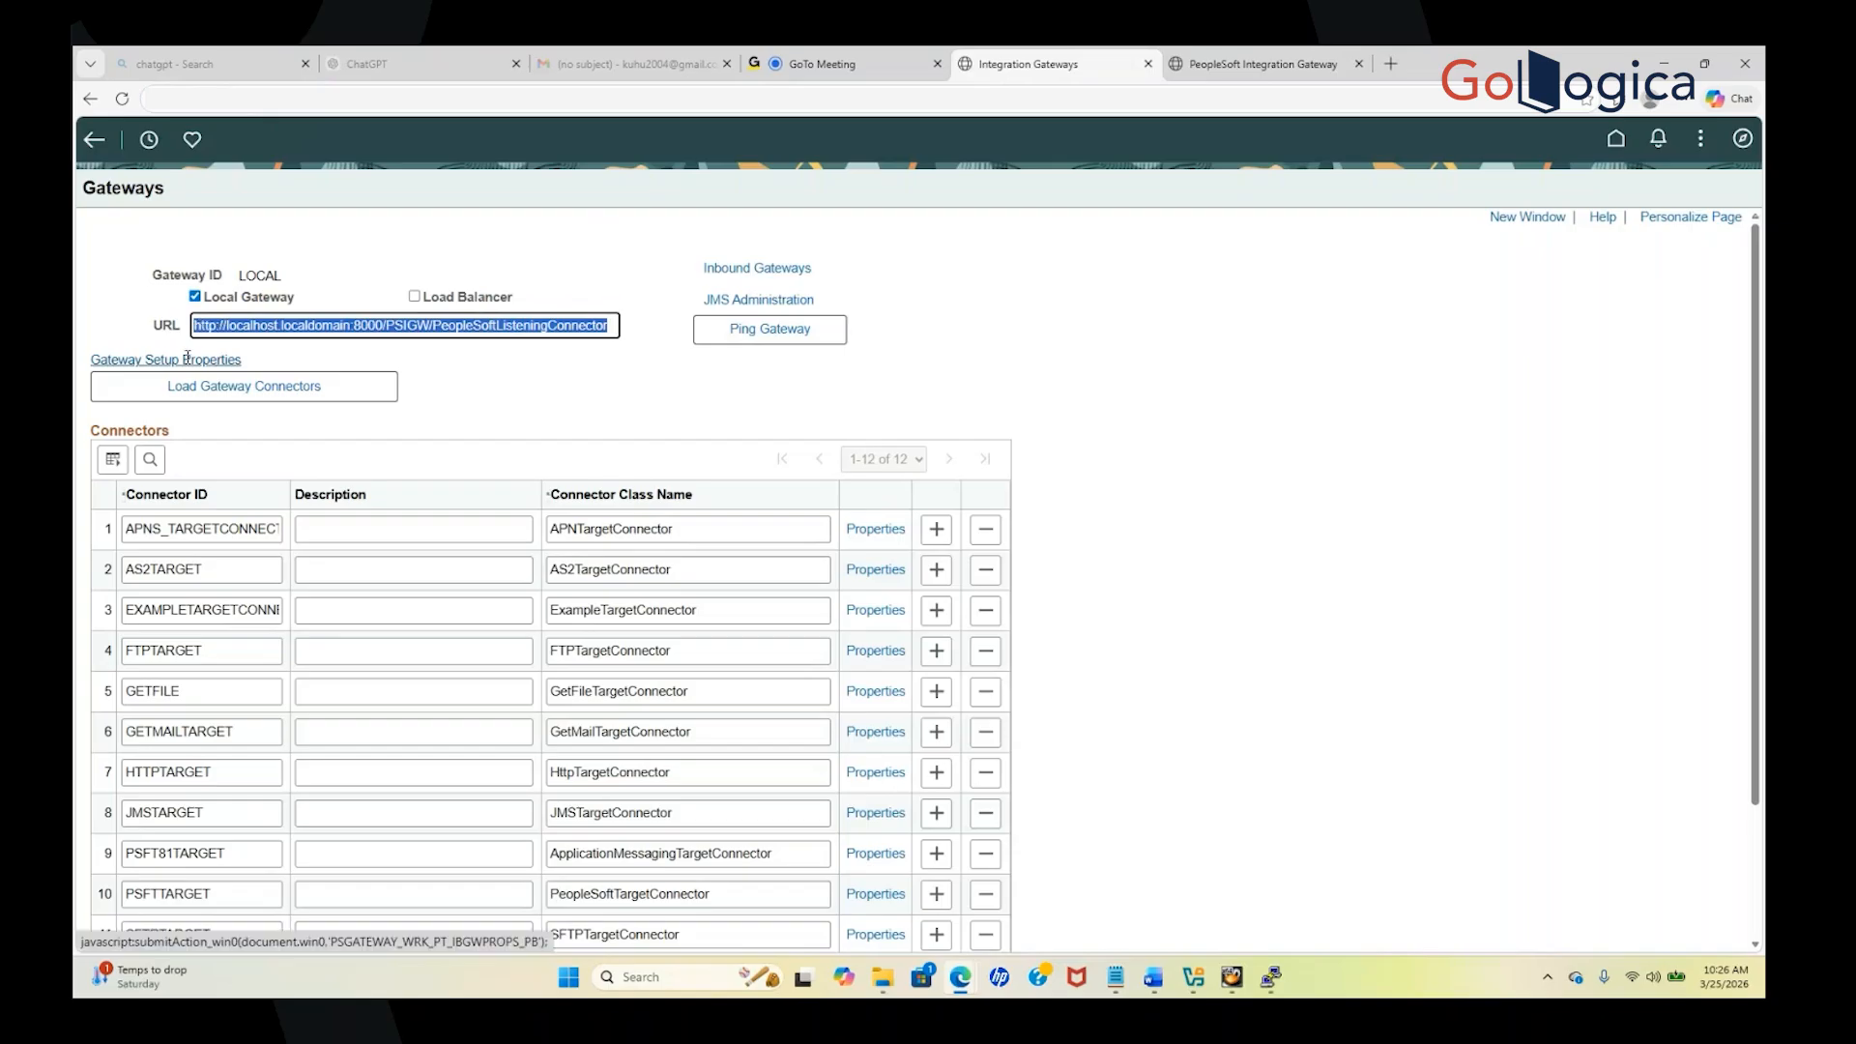
pyautogui.hotkey('ctrl', 'v')
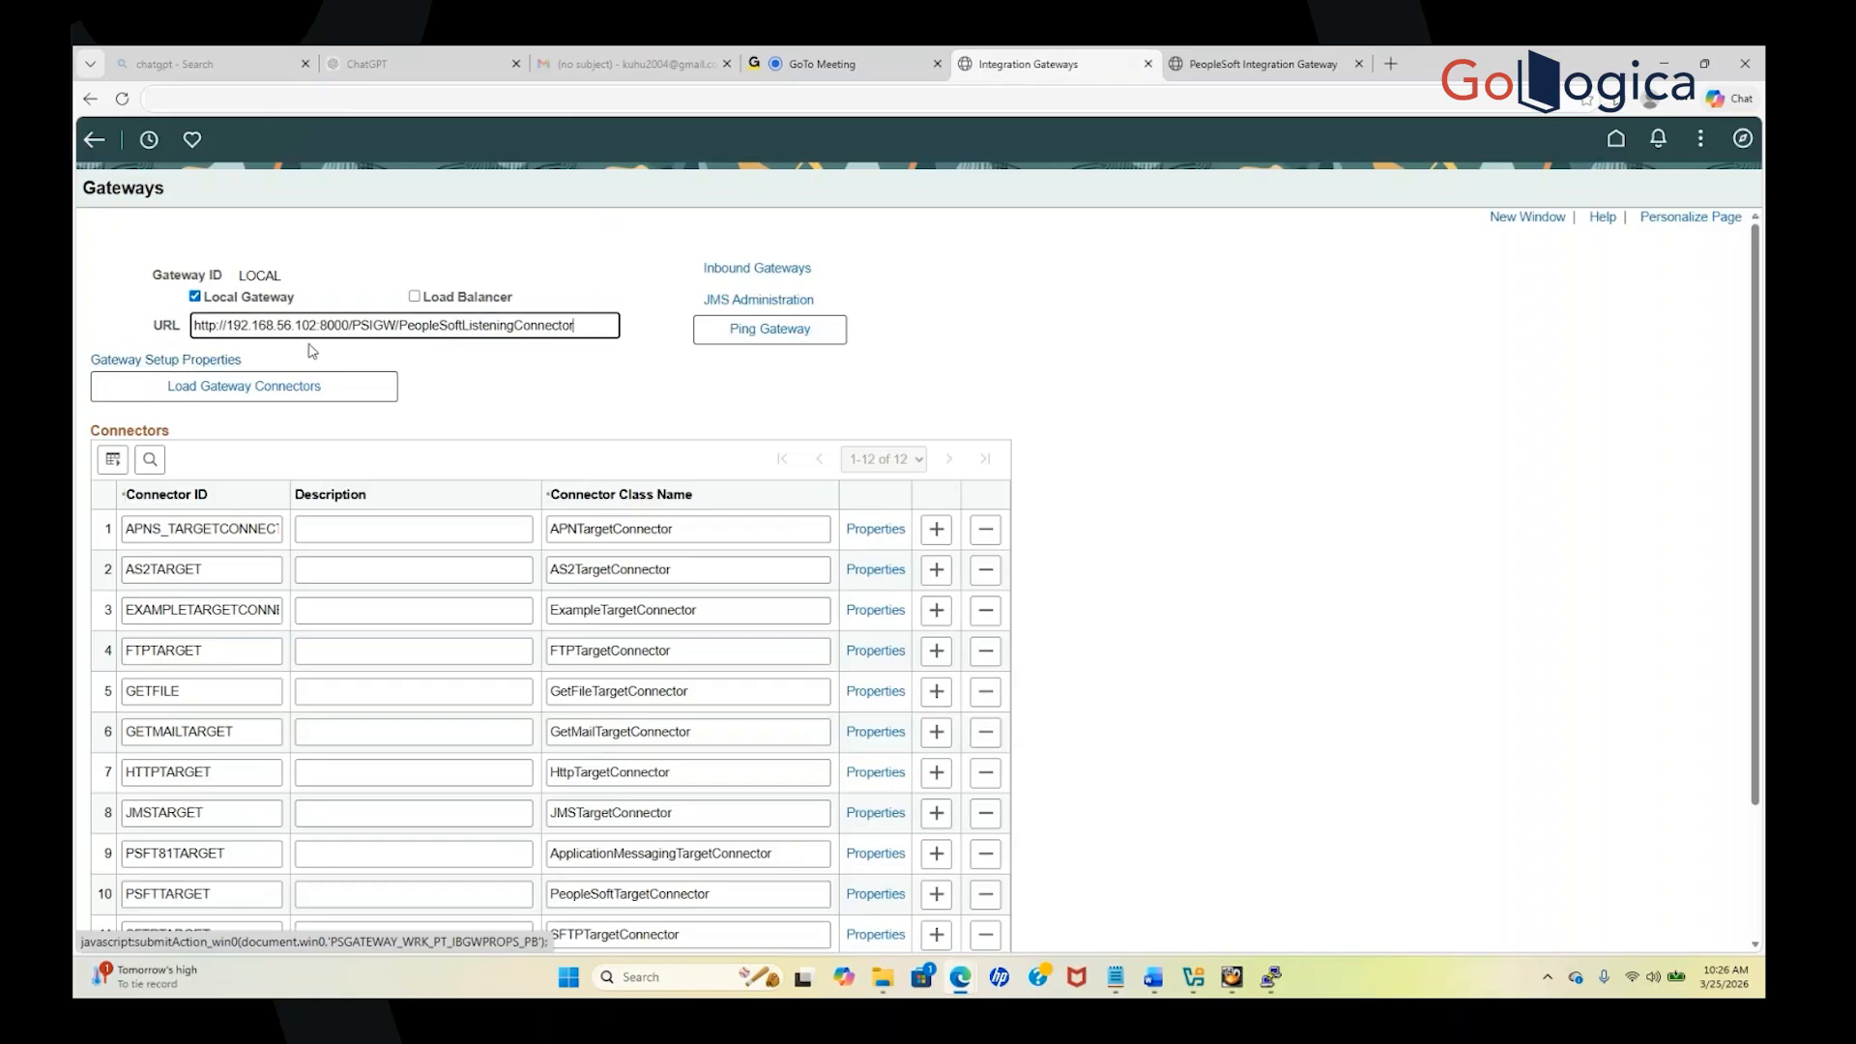
# Save the gateway, accepting that existing connector information is cleared, and load the connectors again
pyautogui.scroll(-2, 413, 561)
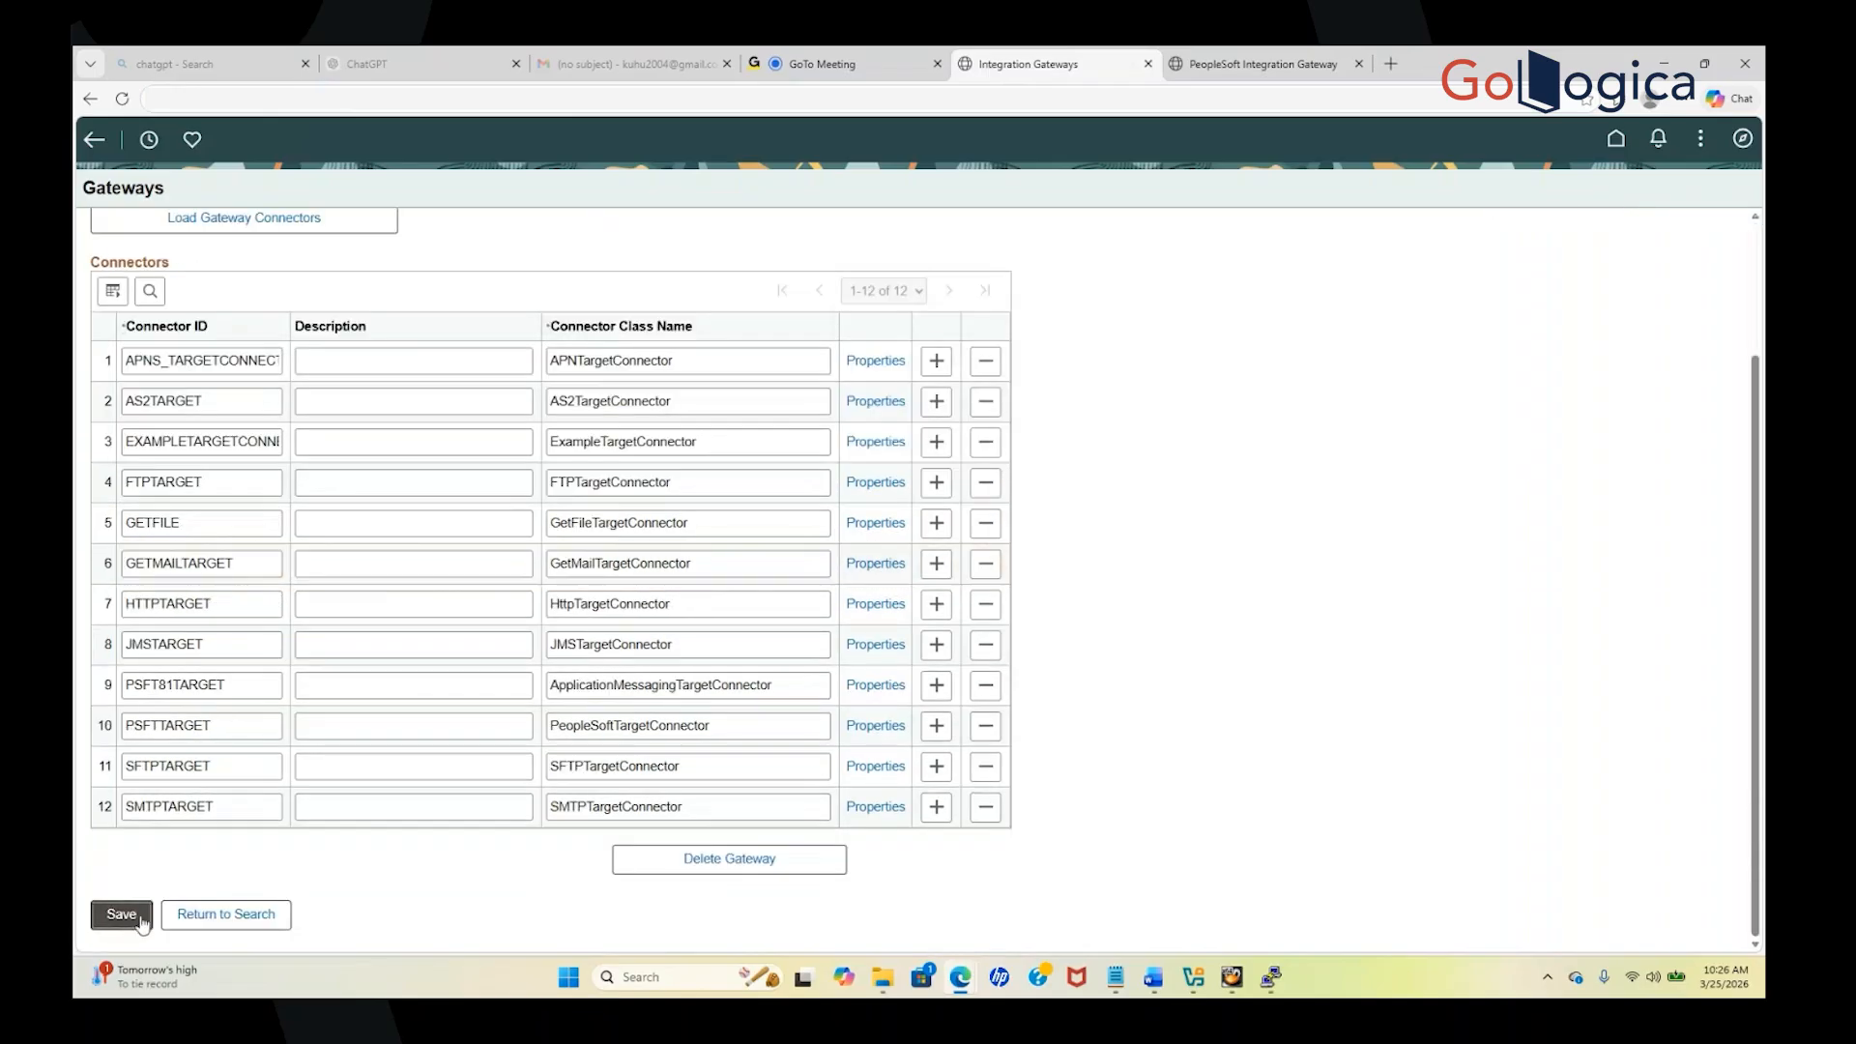
pyautogui.click(134, 923)
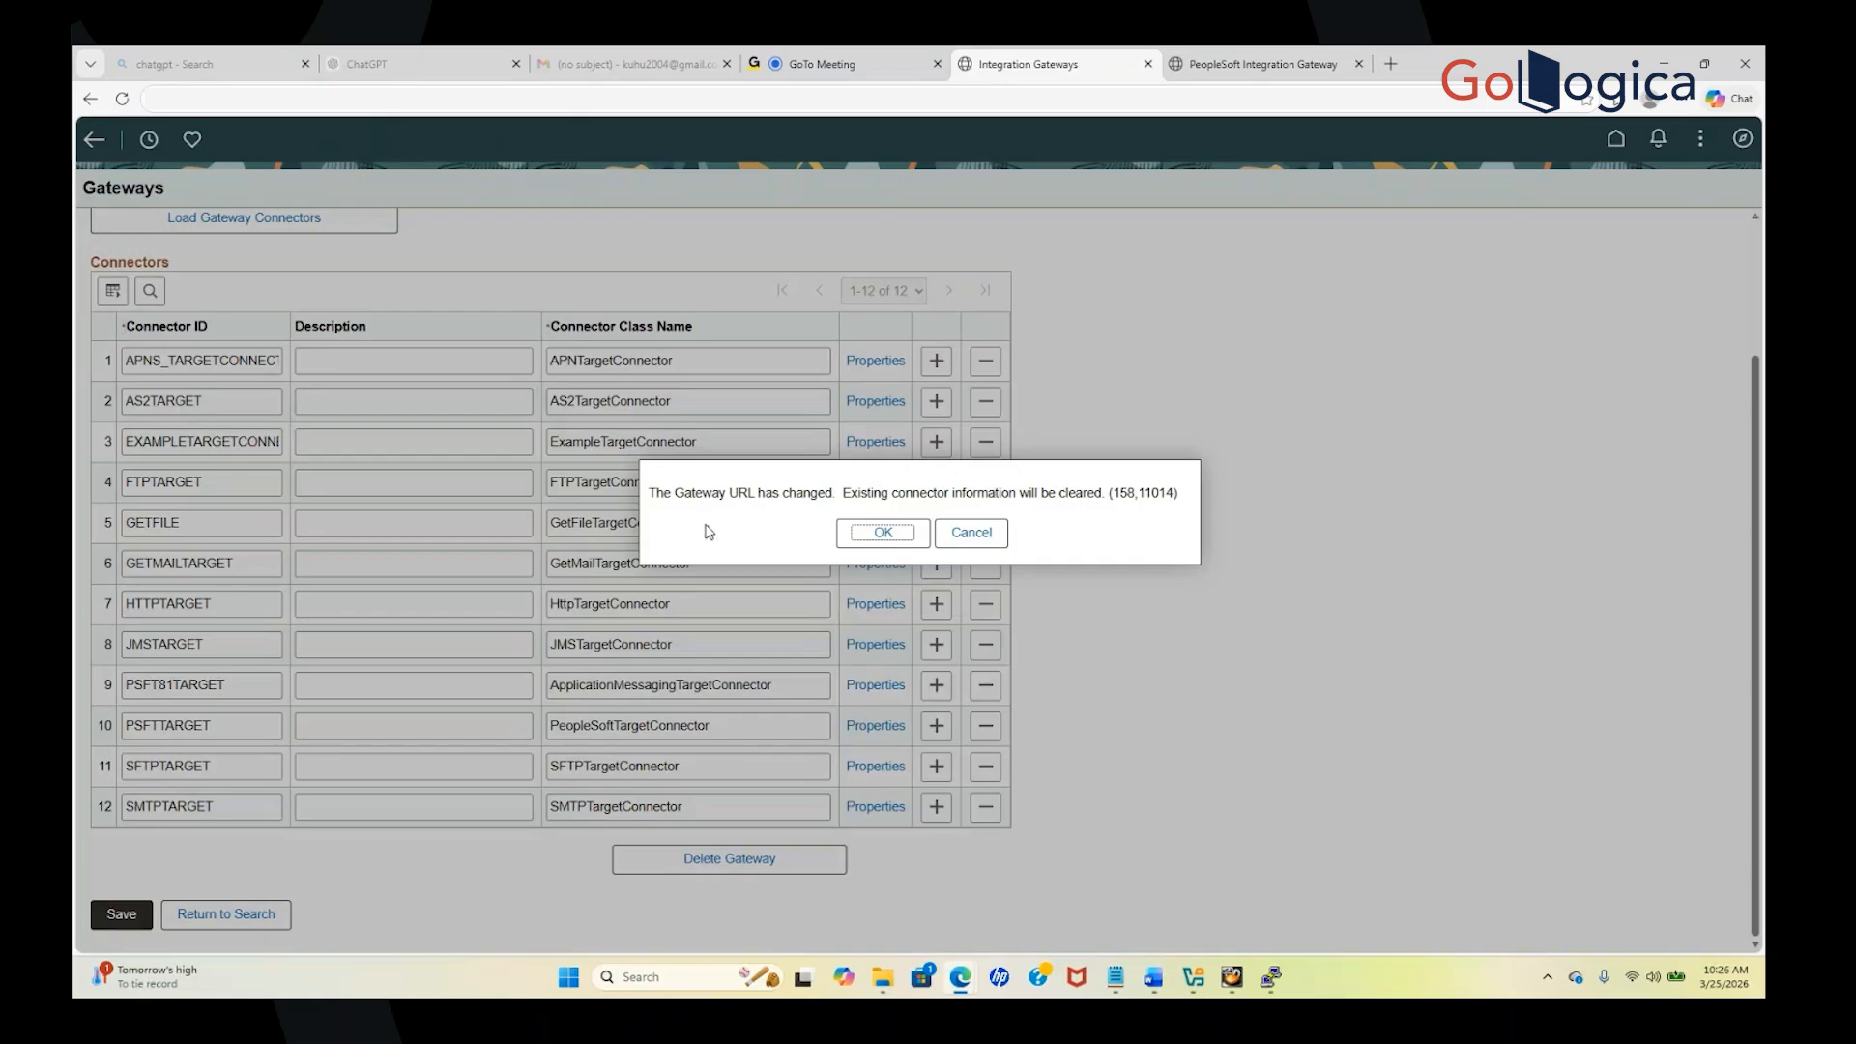
pyautogui.click(882, 535)
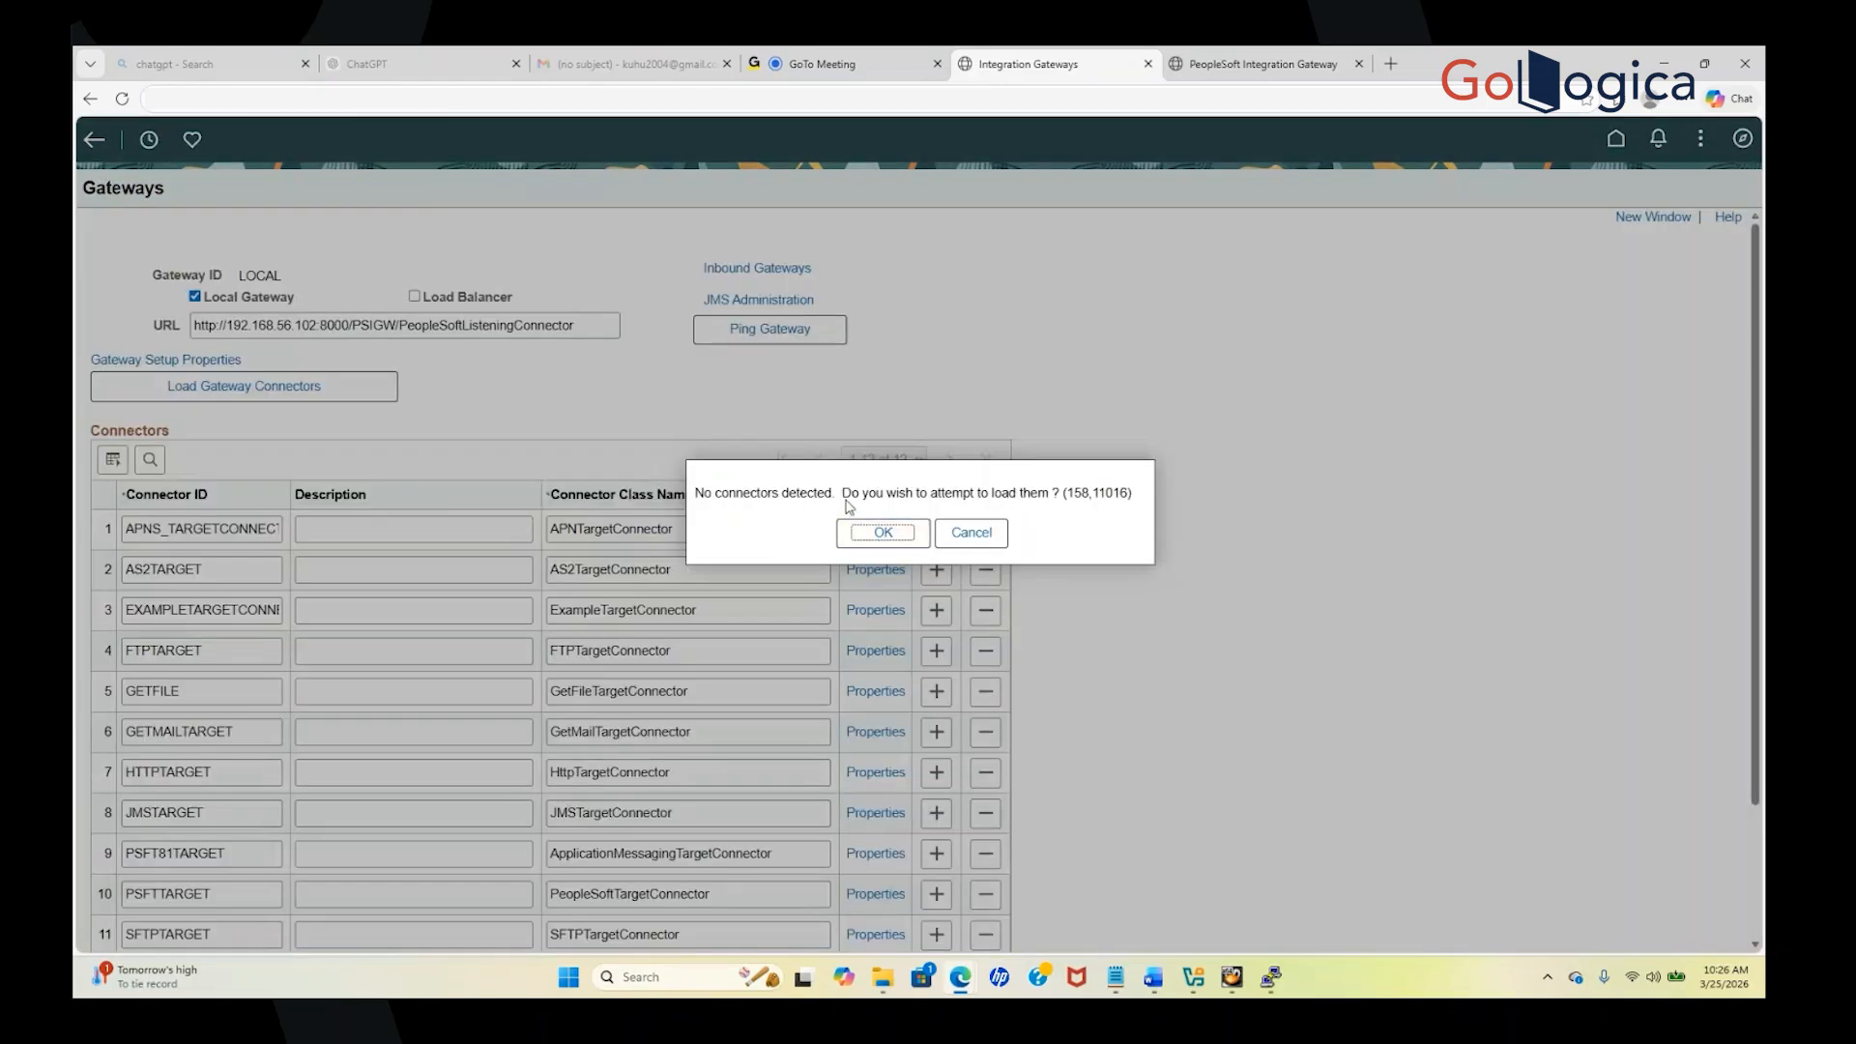
pyautogui.click(882, 535)
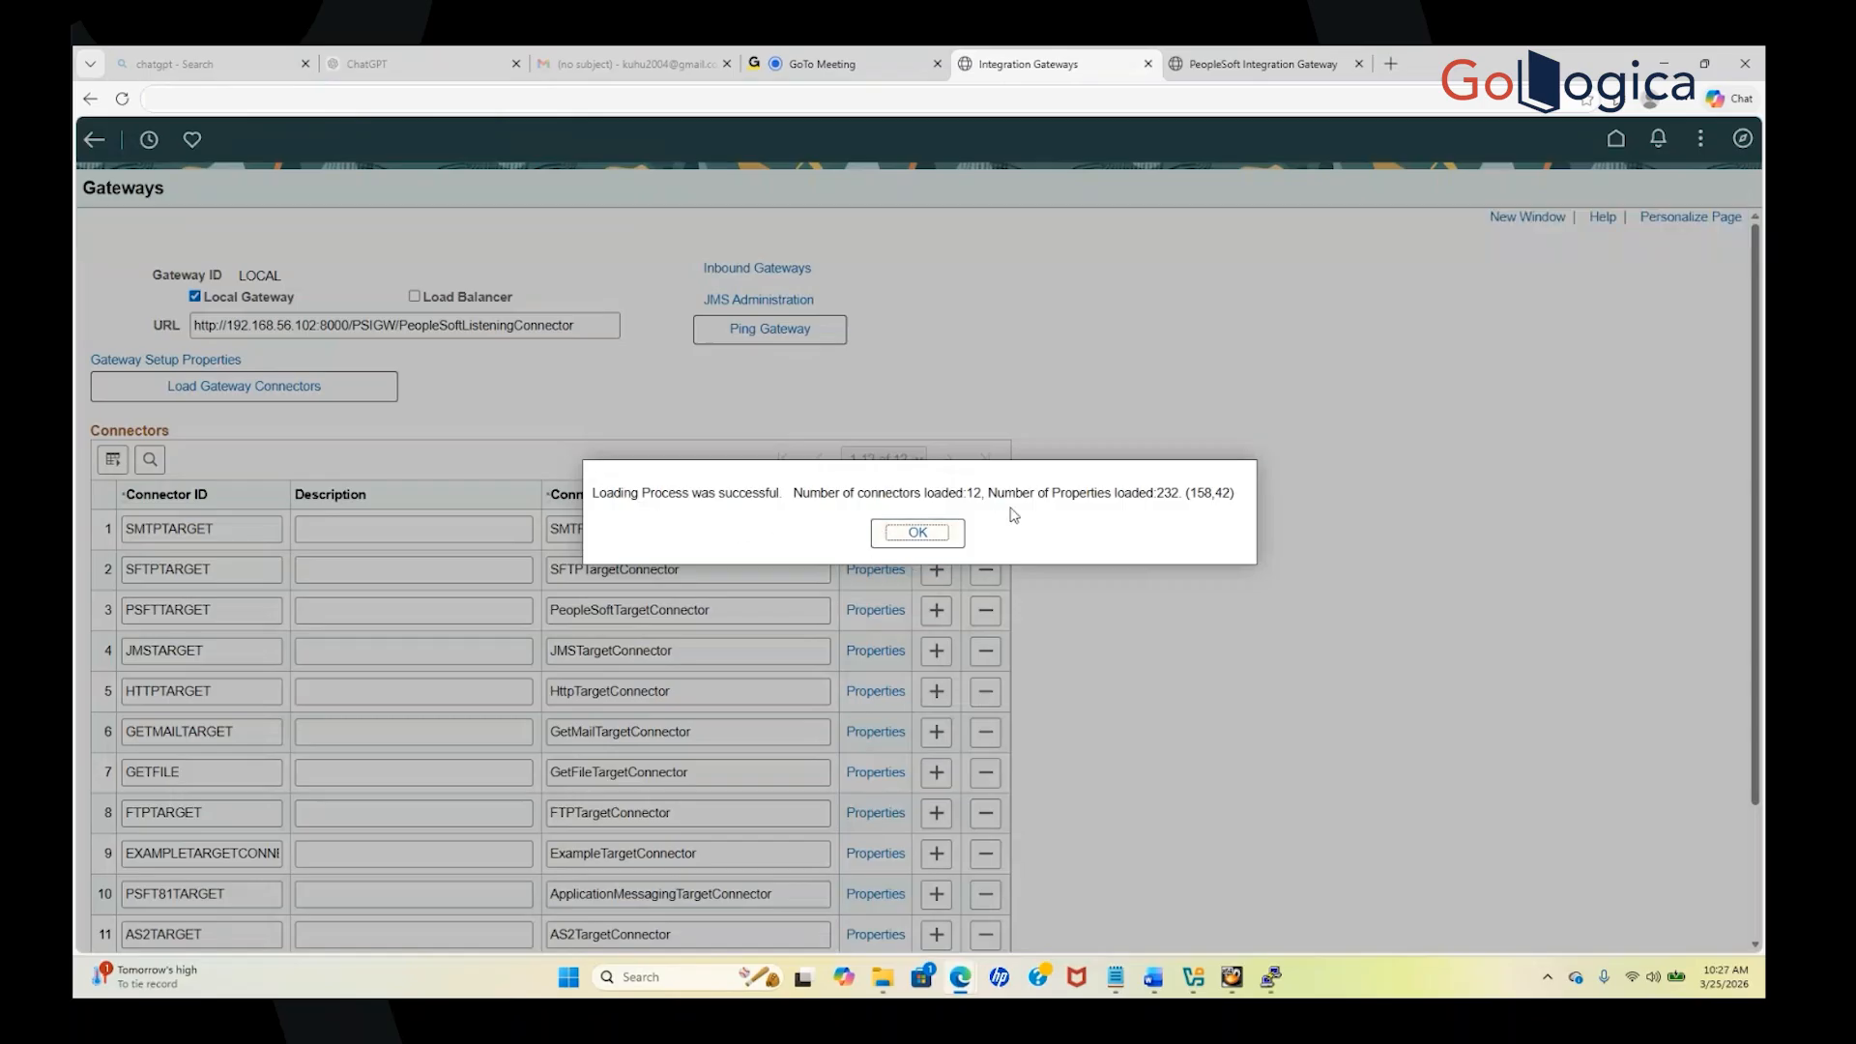
pyautogui.click(918, 533)
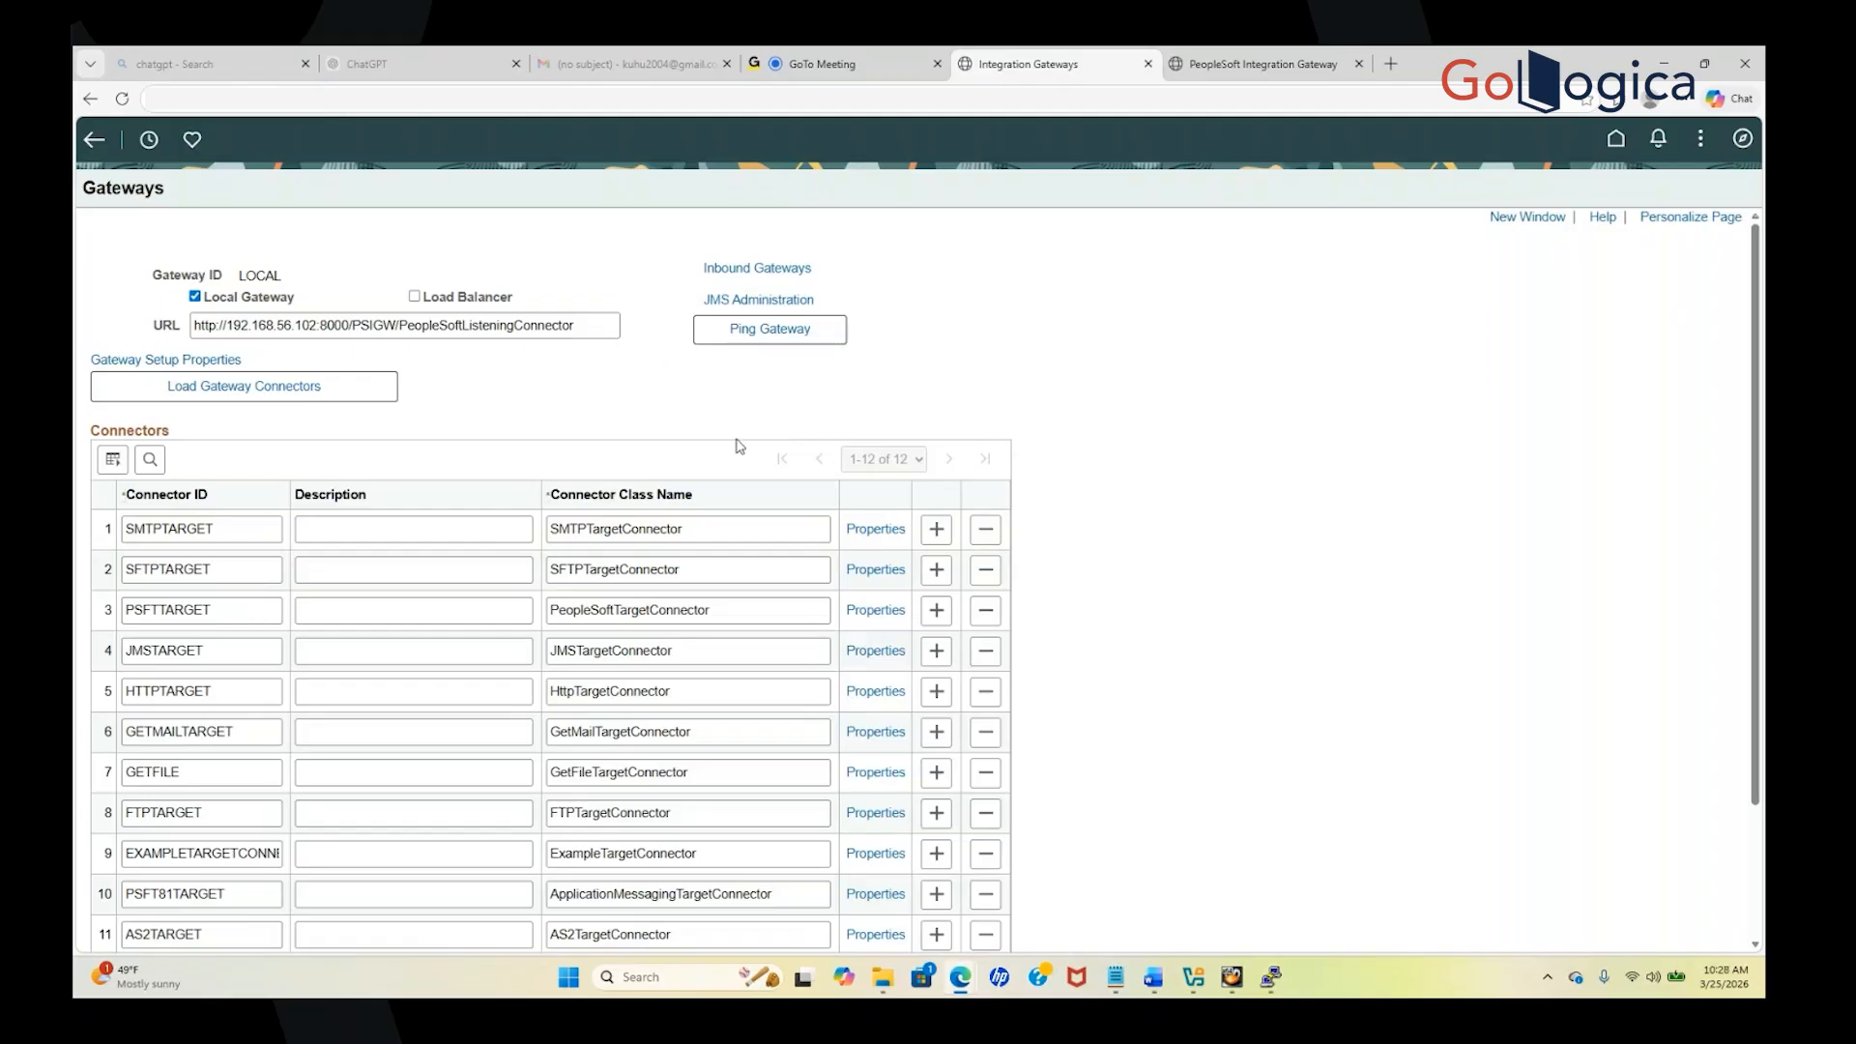
# Review the reloaded connector list and open the sign-on for the gateway setup properties
pyautogui.scroll(-2, 735, 445)
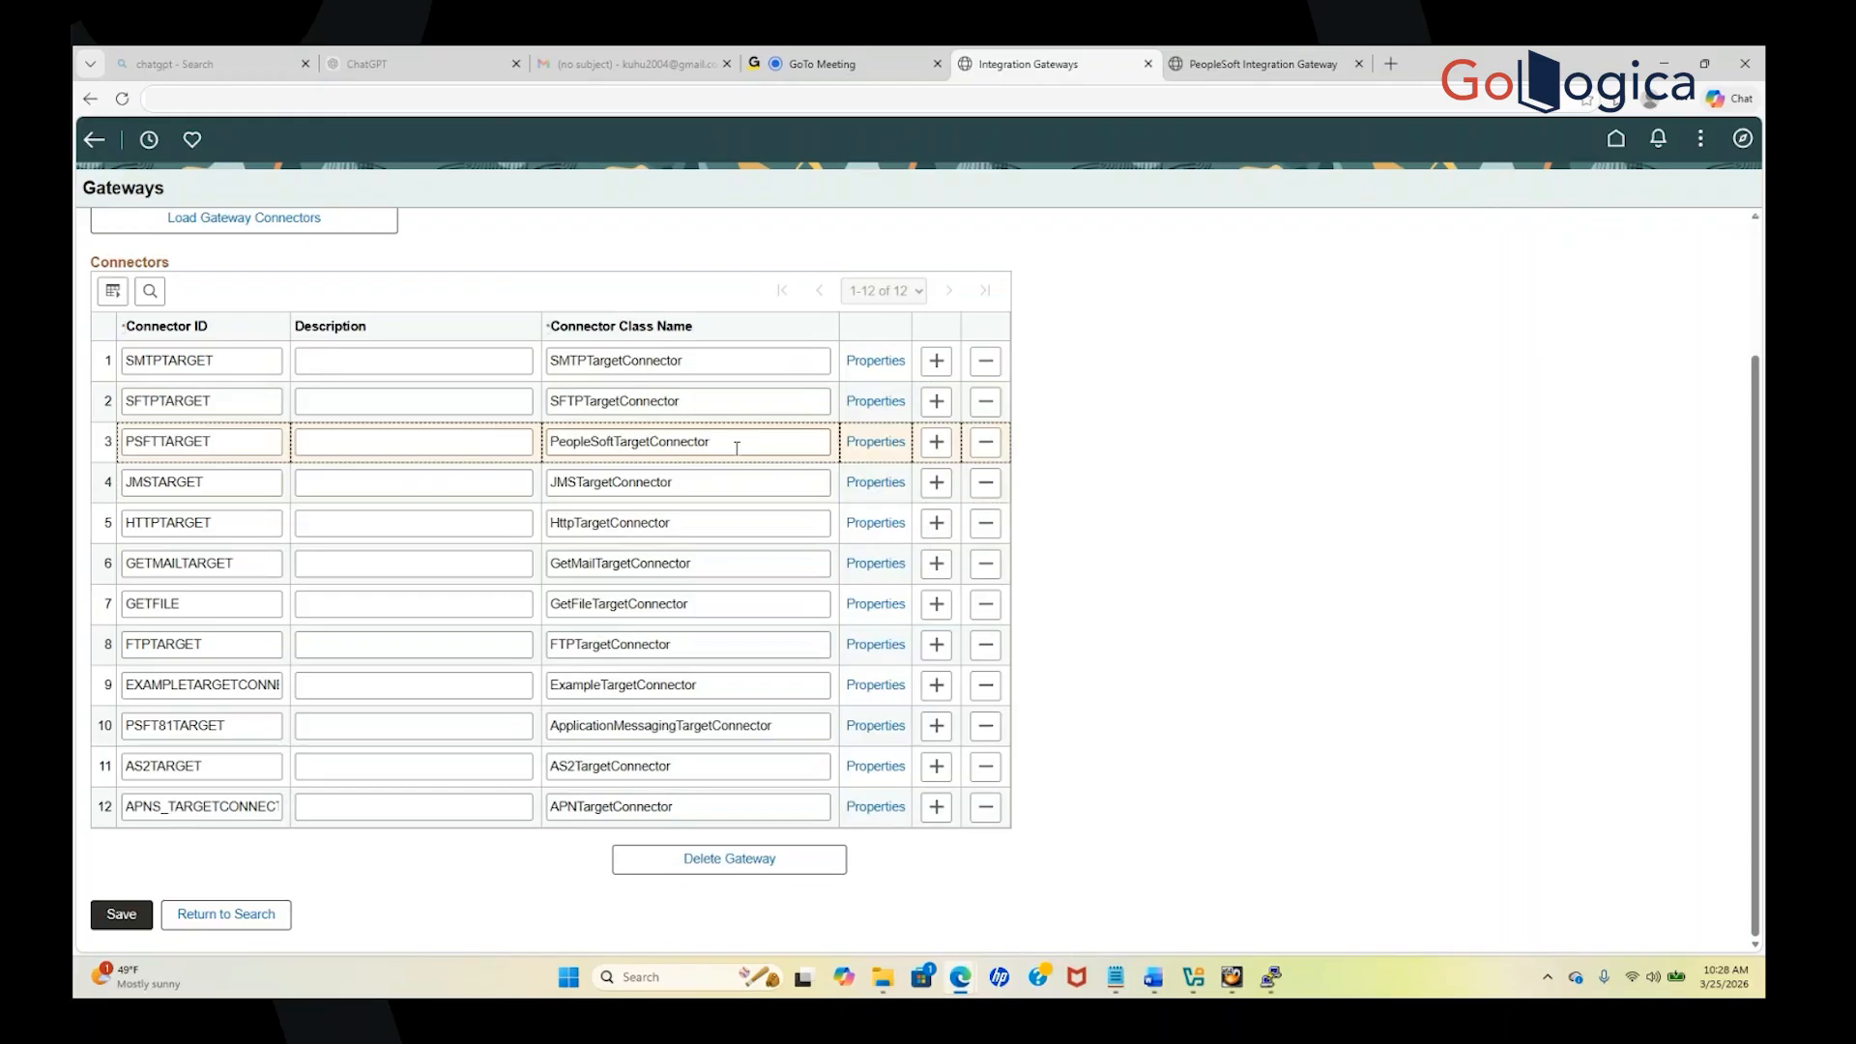
pyautogui.scroll(1, 735, 444)
pyautogui.scroll(3, 737, 449)
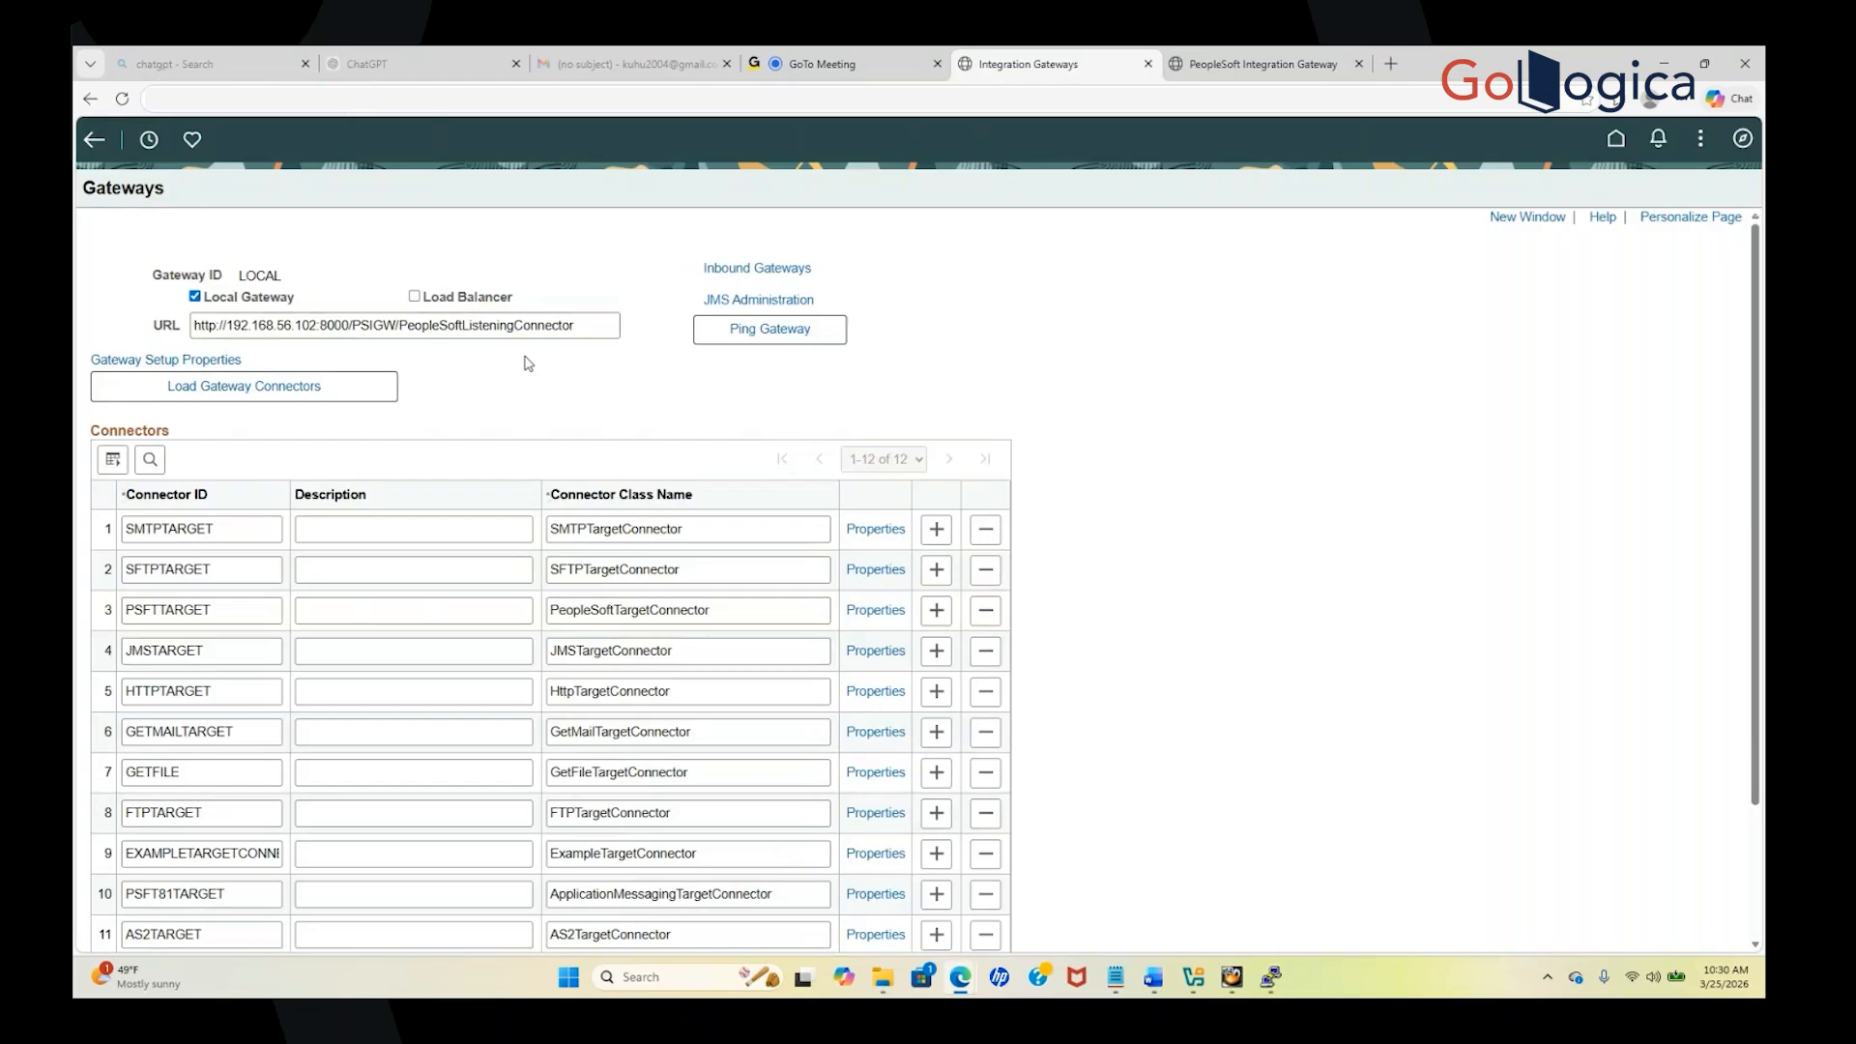
pyautogui.click(187, 362)
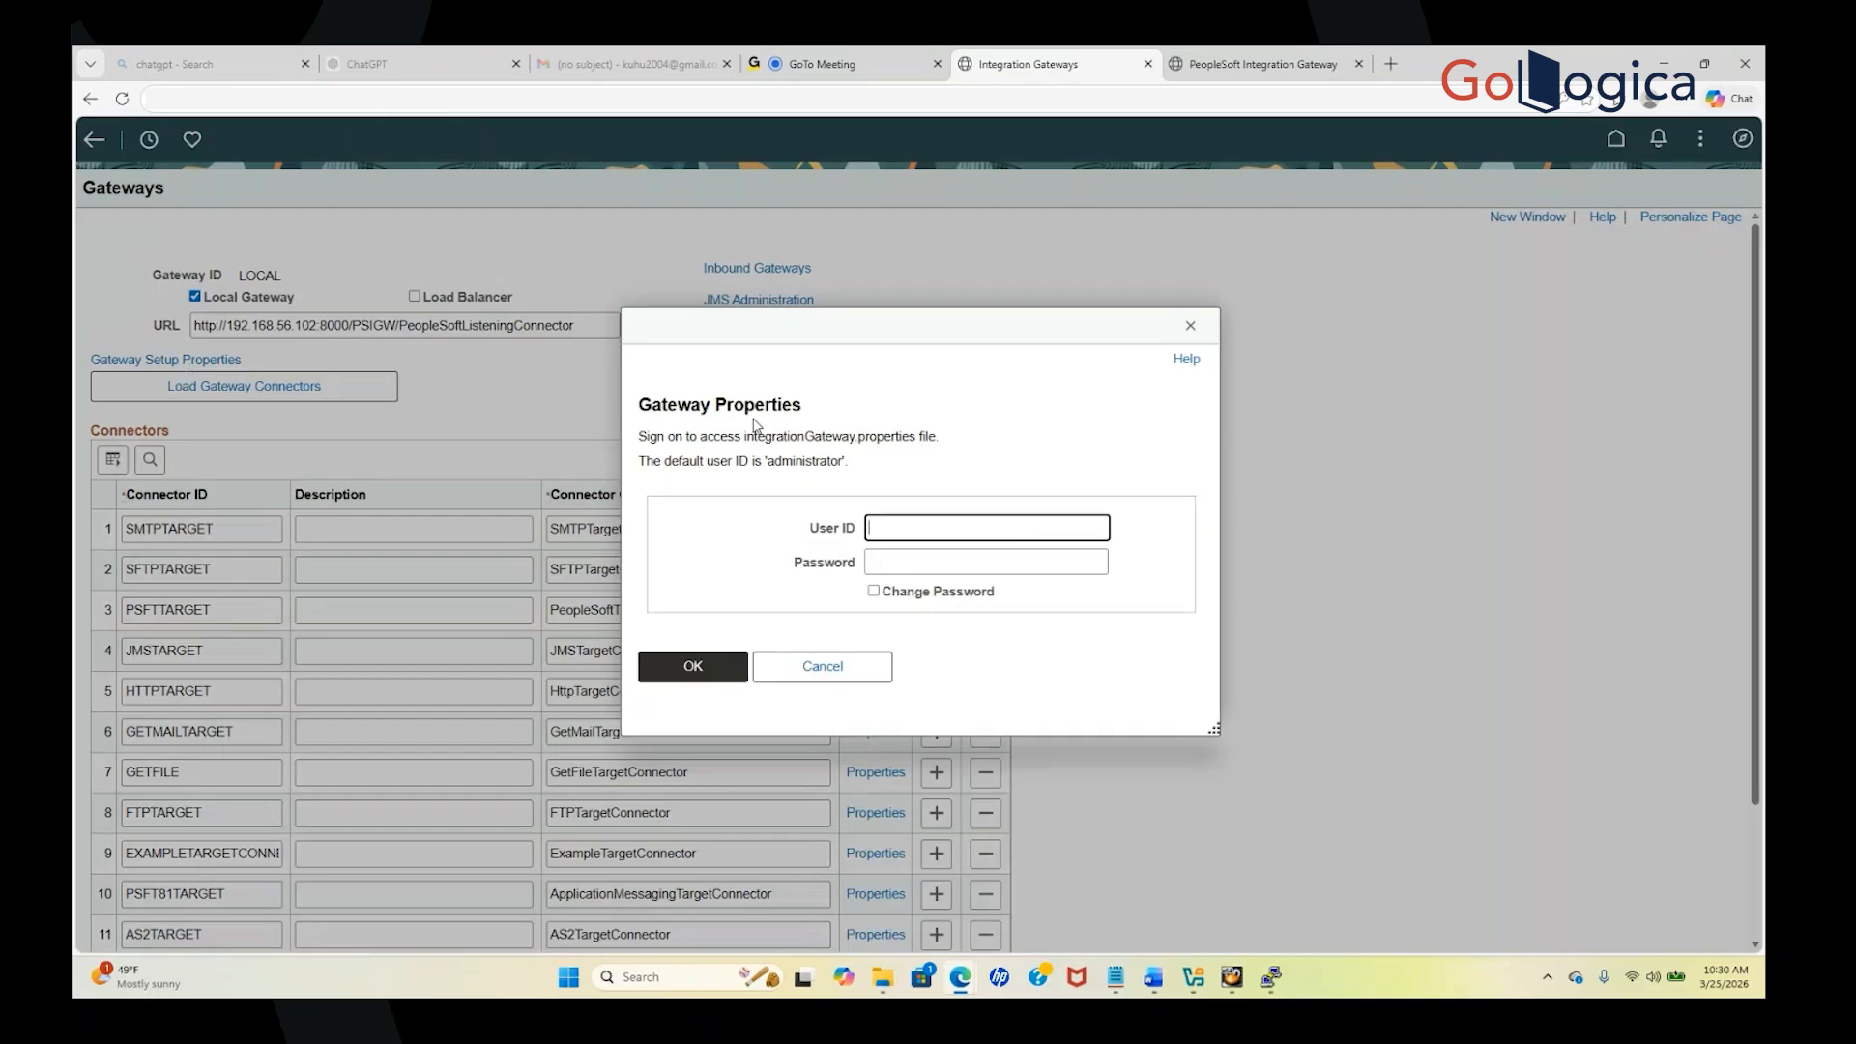
# Switch to Notepad and copy the IG user ID administrator from the Supper user for VM.txt notes, returning to the browser
pyautogui.click(1121, 981)
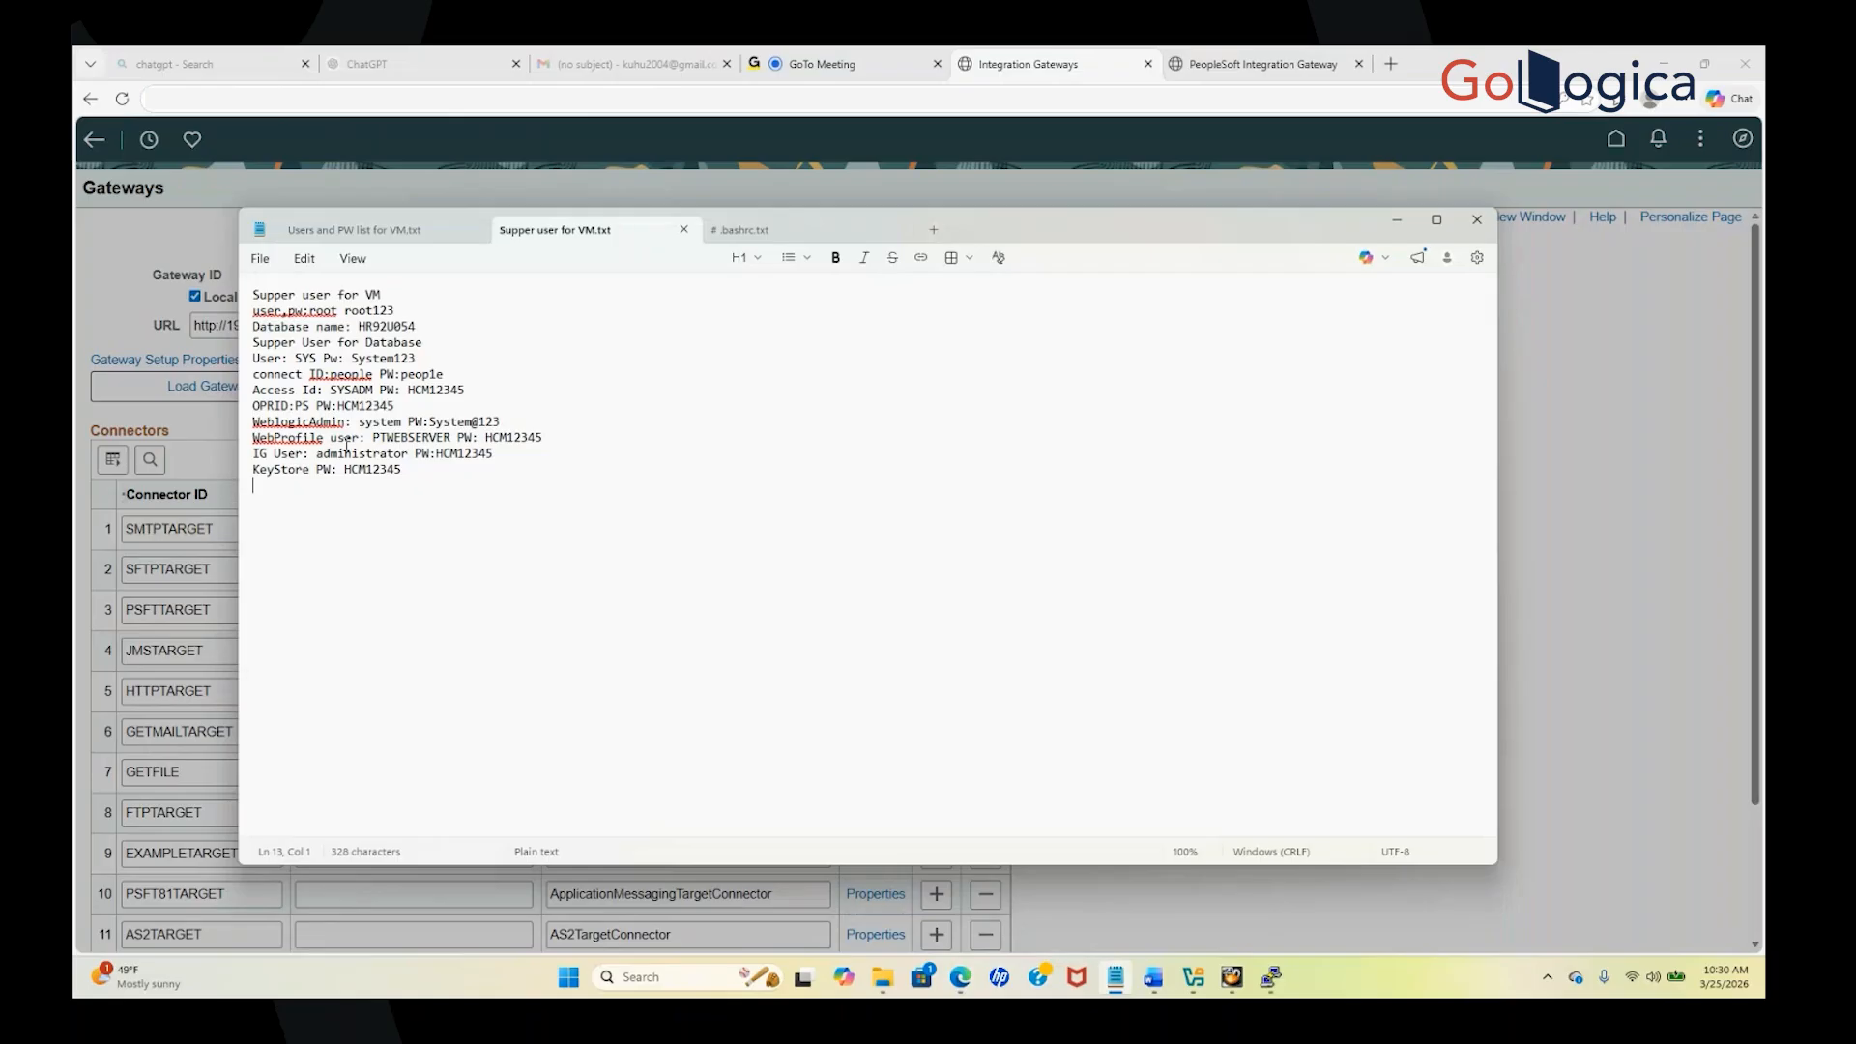
pyautogui.doubleClick(388, 471)
pyautogui.rightClick(388, 470)
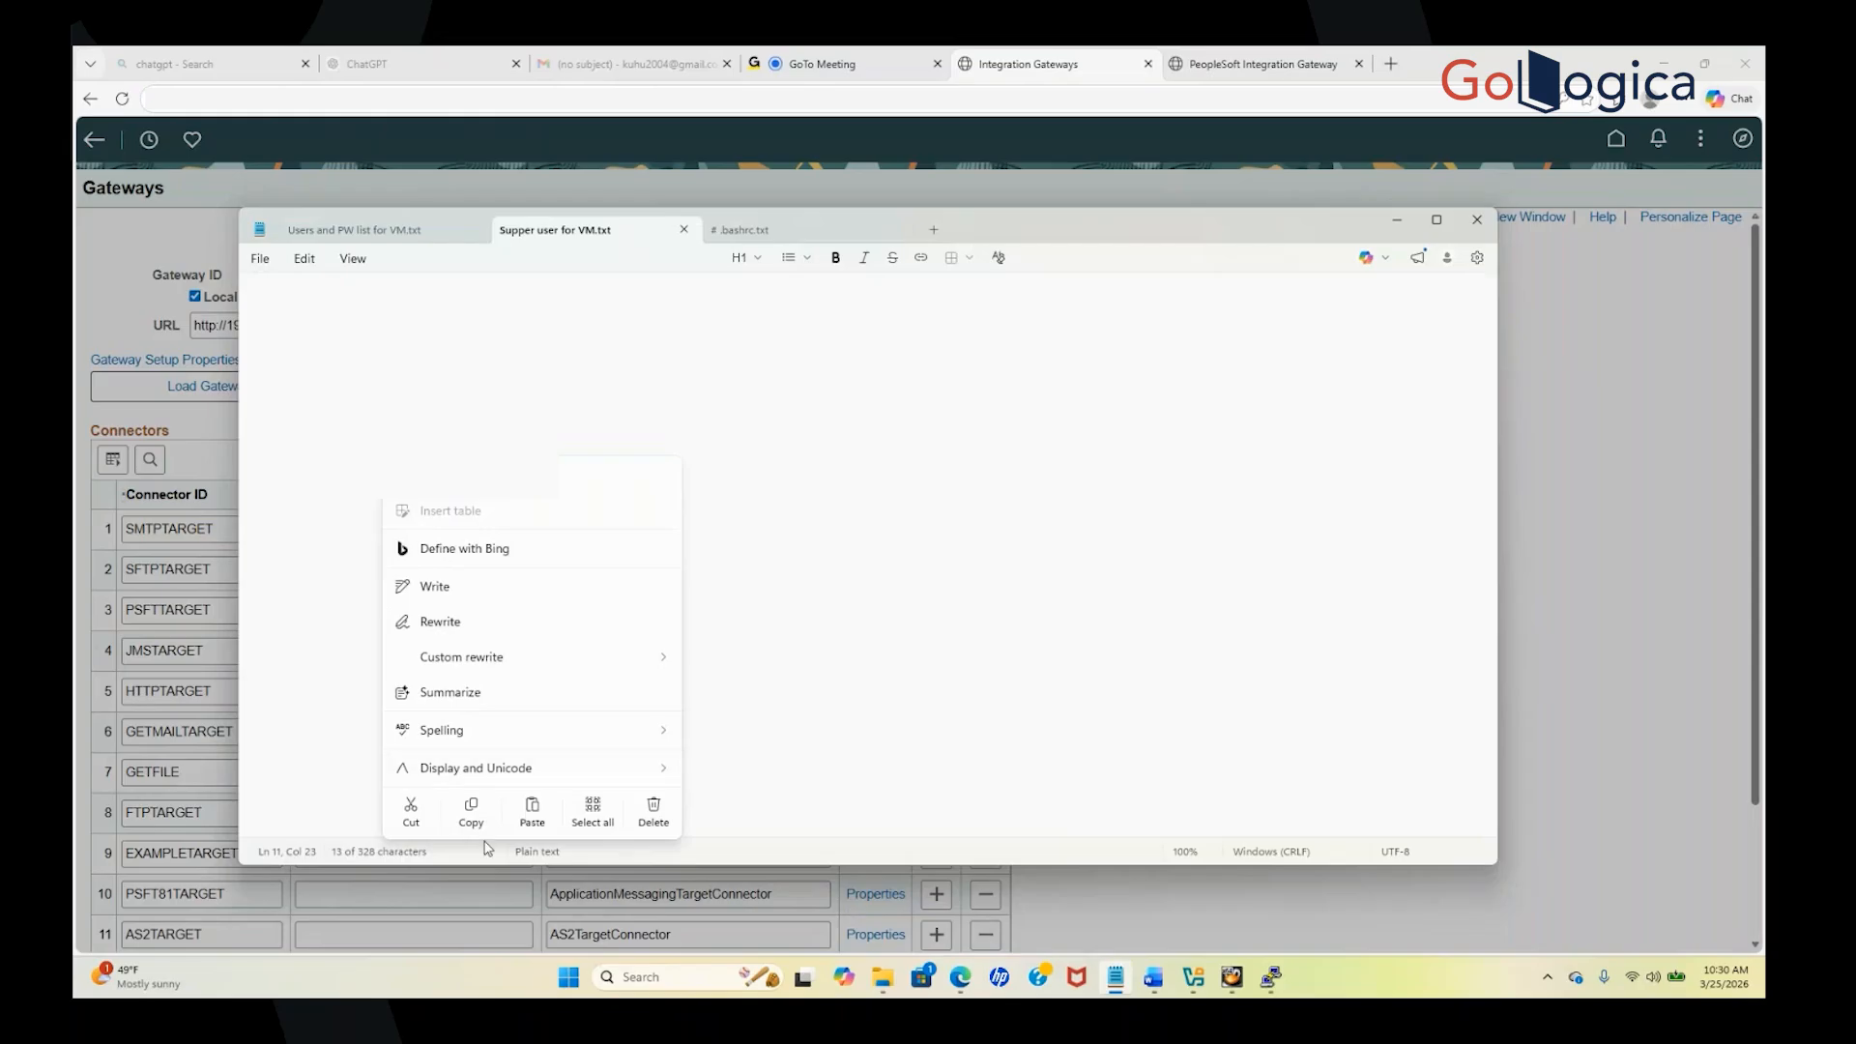
pyautogui.click(471, 812)
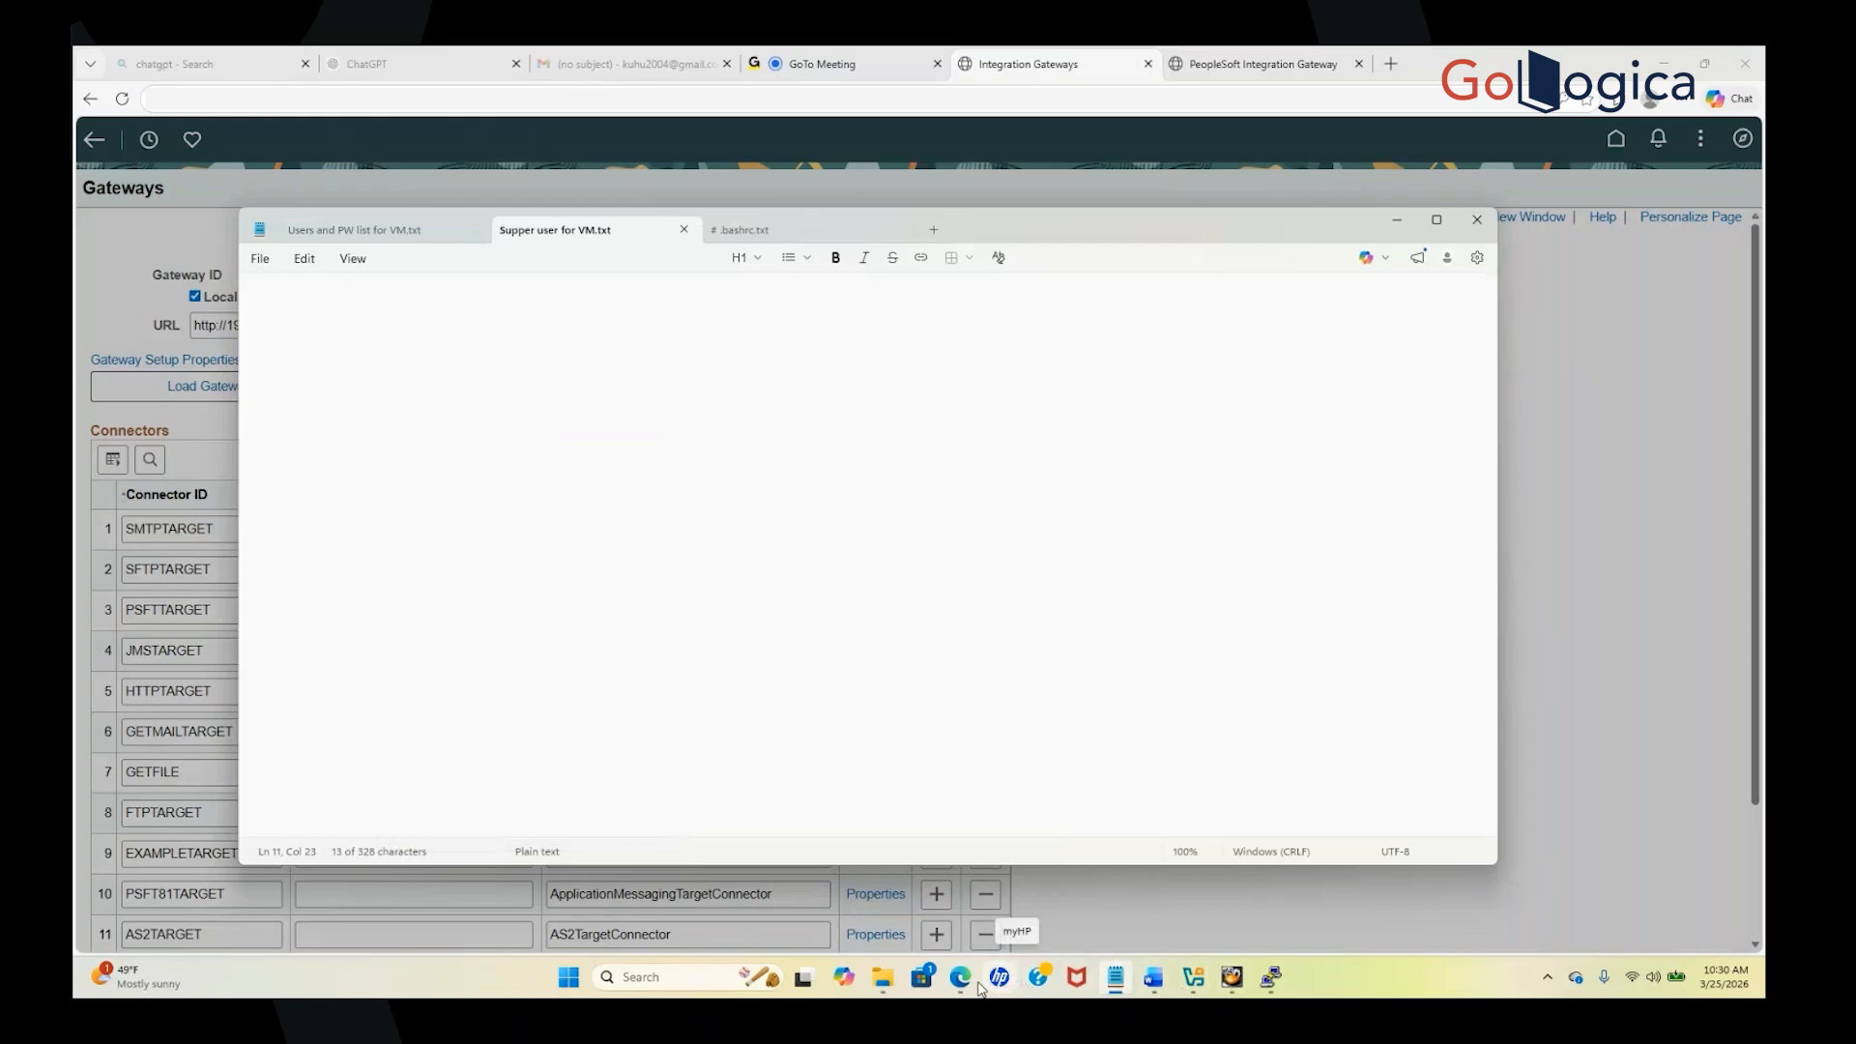
pyautogui.moveTo(961, 981)
pyautogui.click(861, 880)
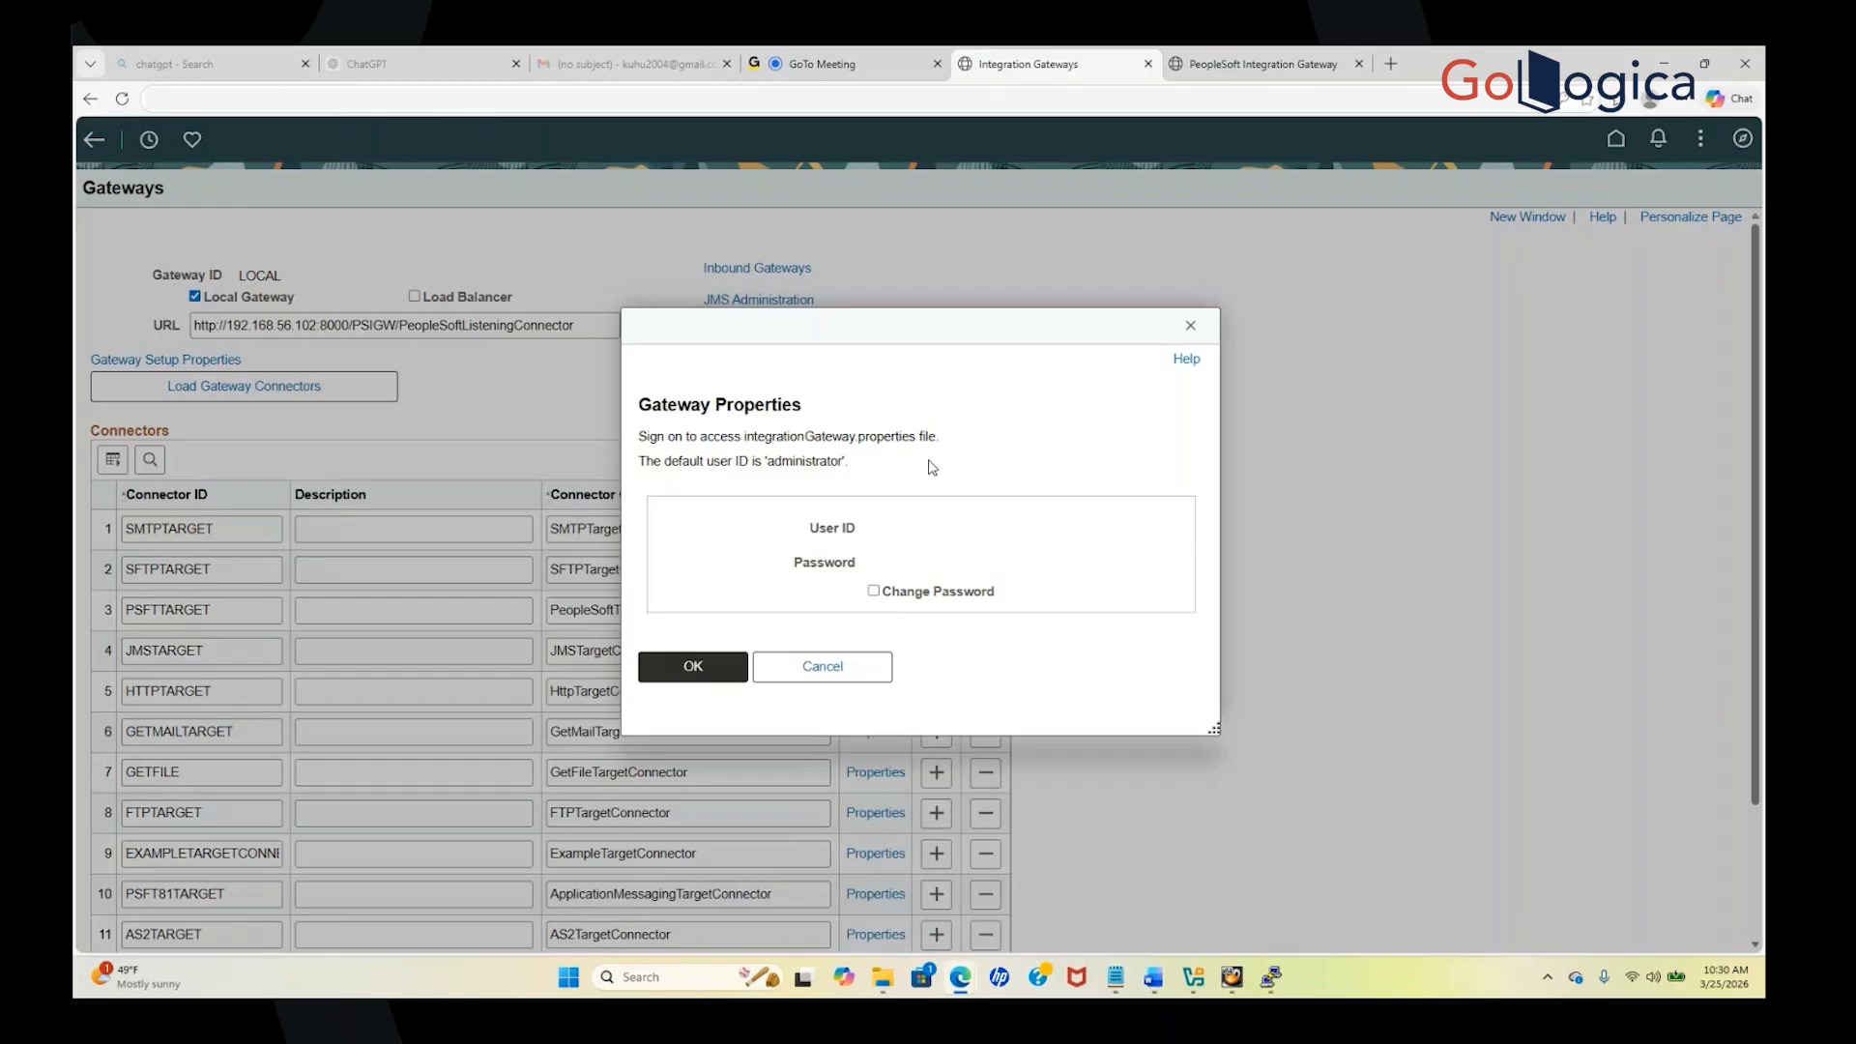
# Sign on to the gateway properties with the user ID and its password, and save the password in the browser
pyautogui.click(936, 562)
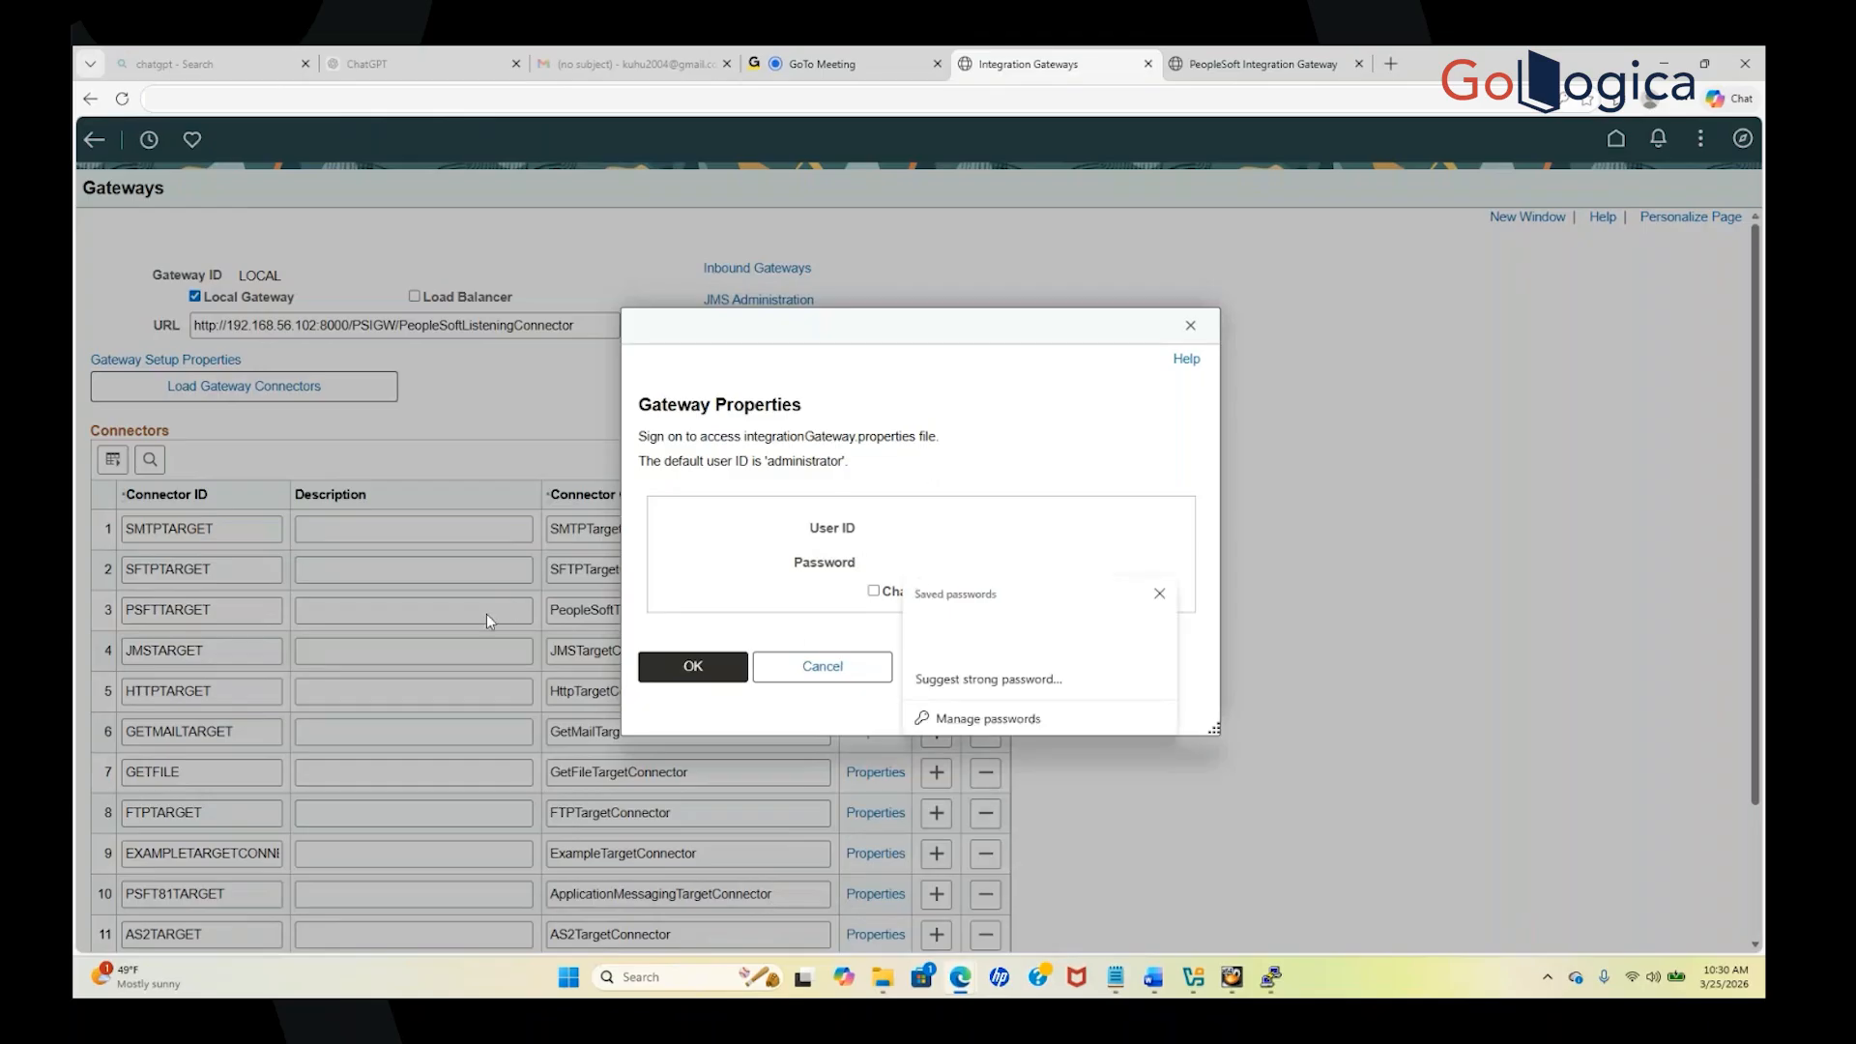
pyautogui.click(1039, 638)
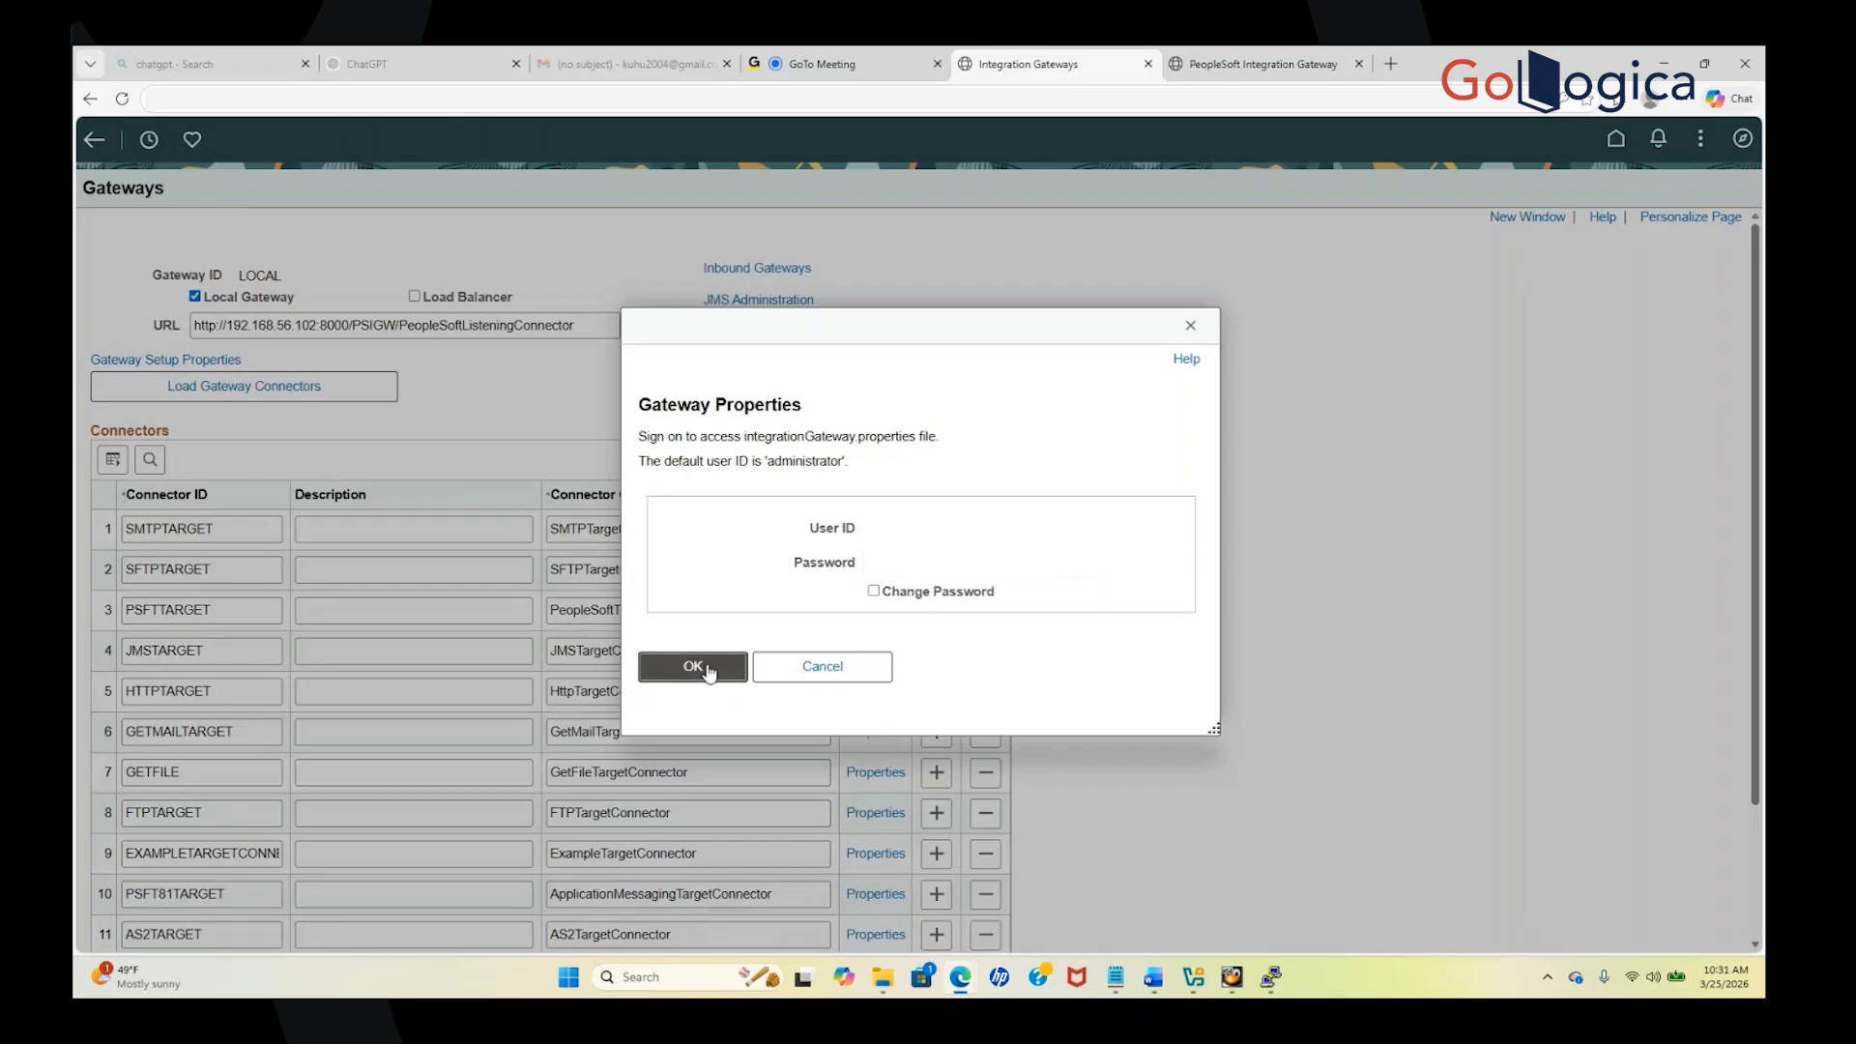
pyautogui.click(709, 669)
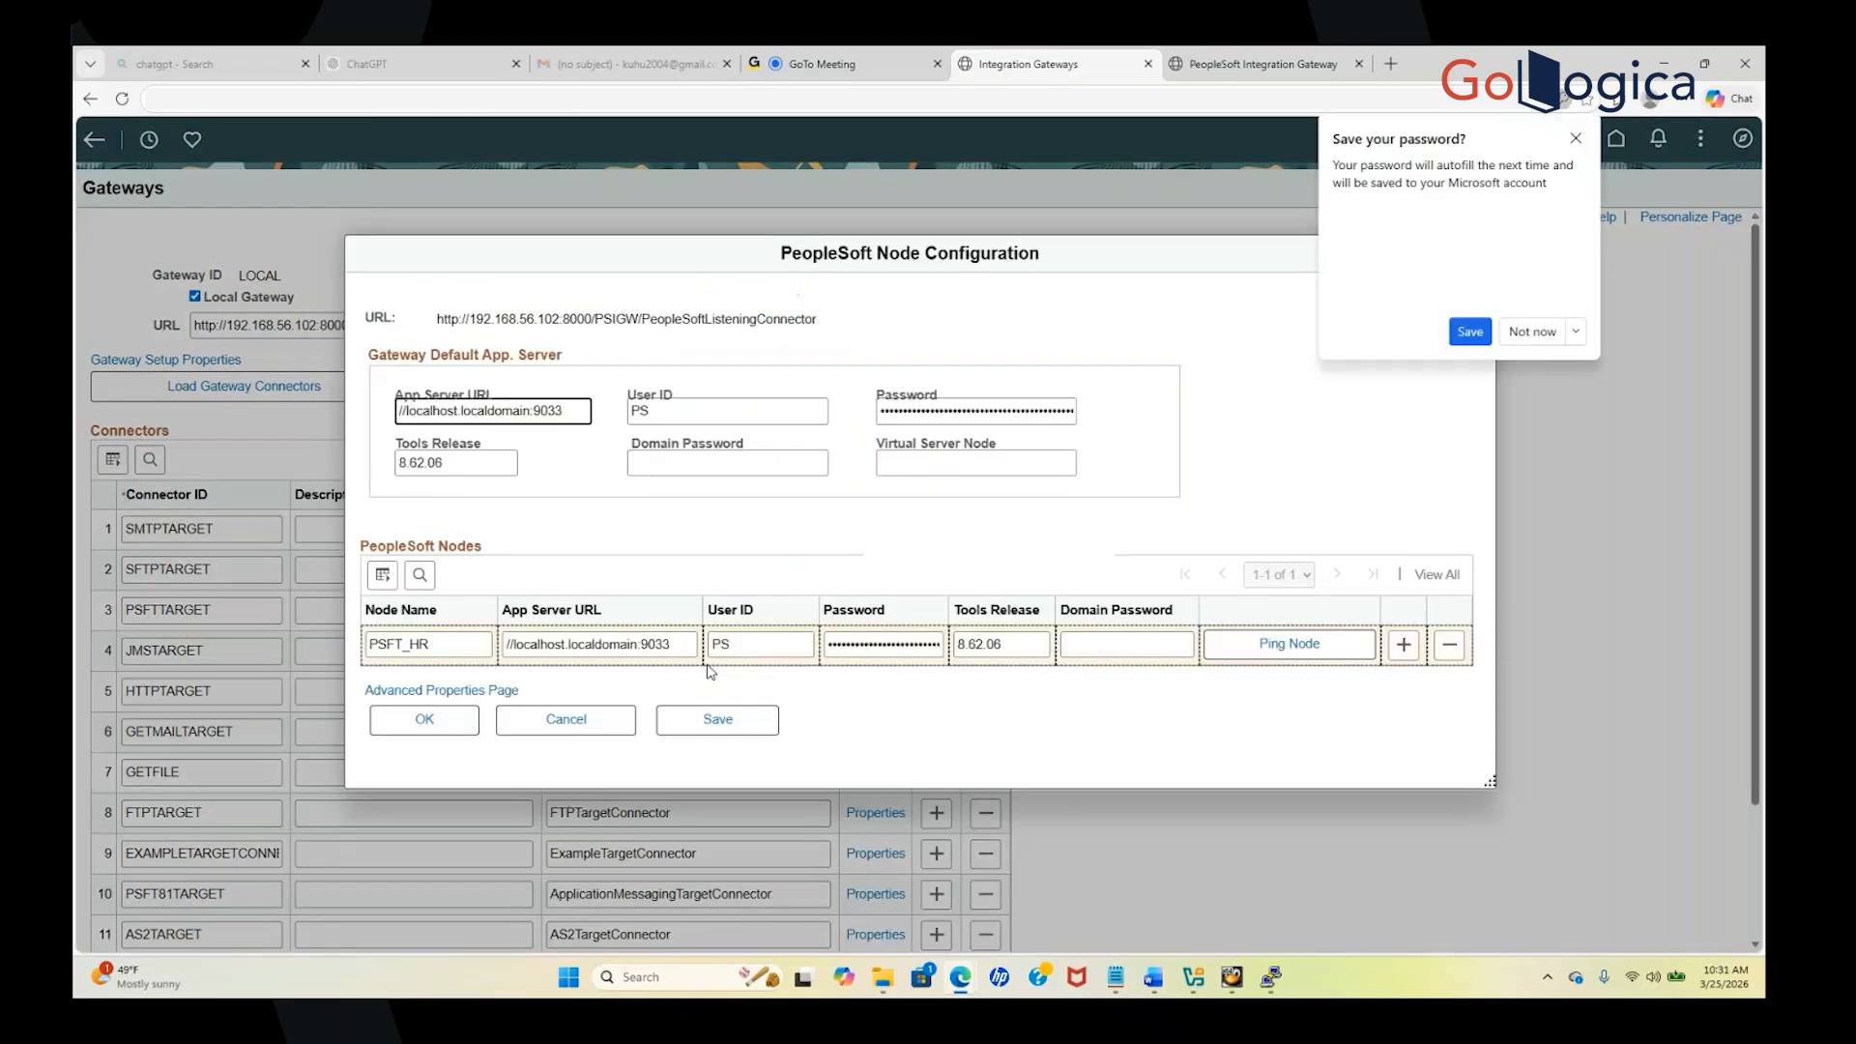
pyautogui.click(1471, 332)
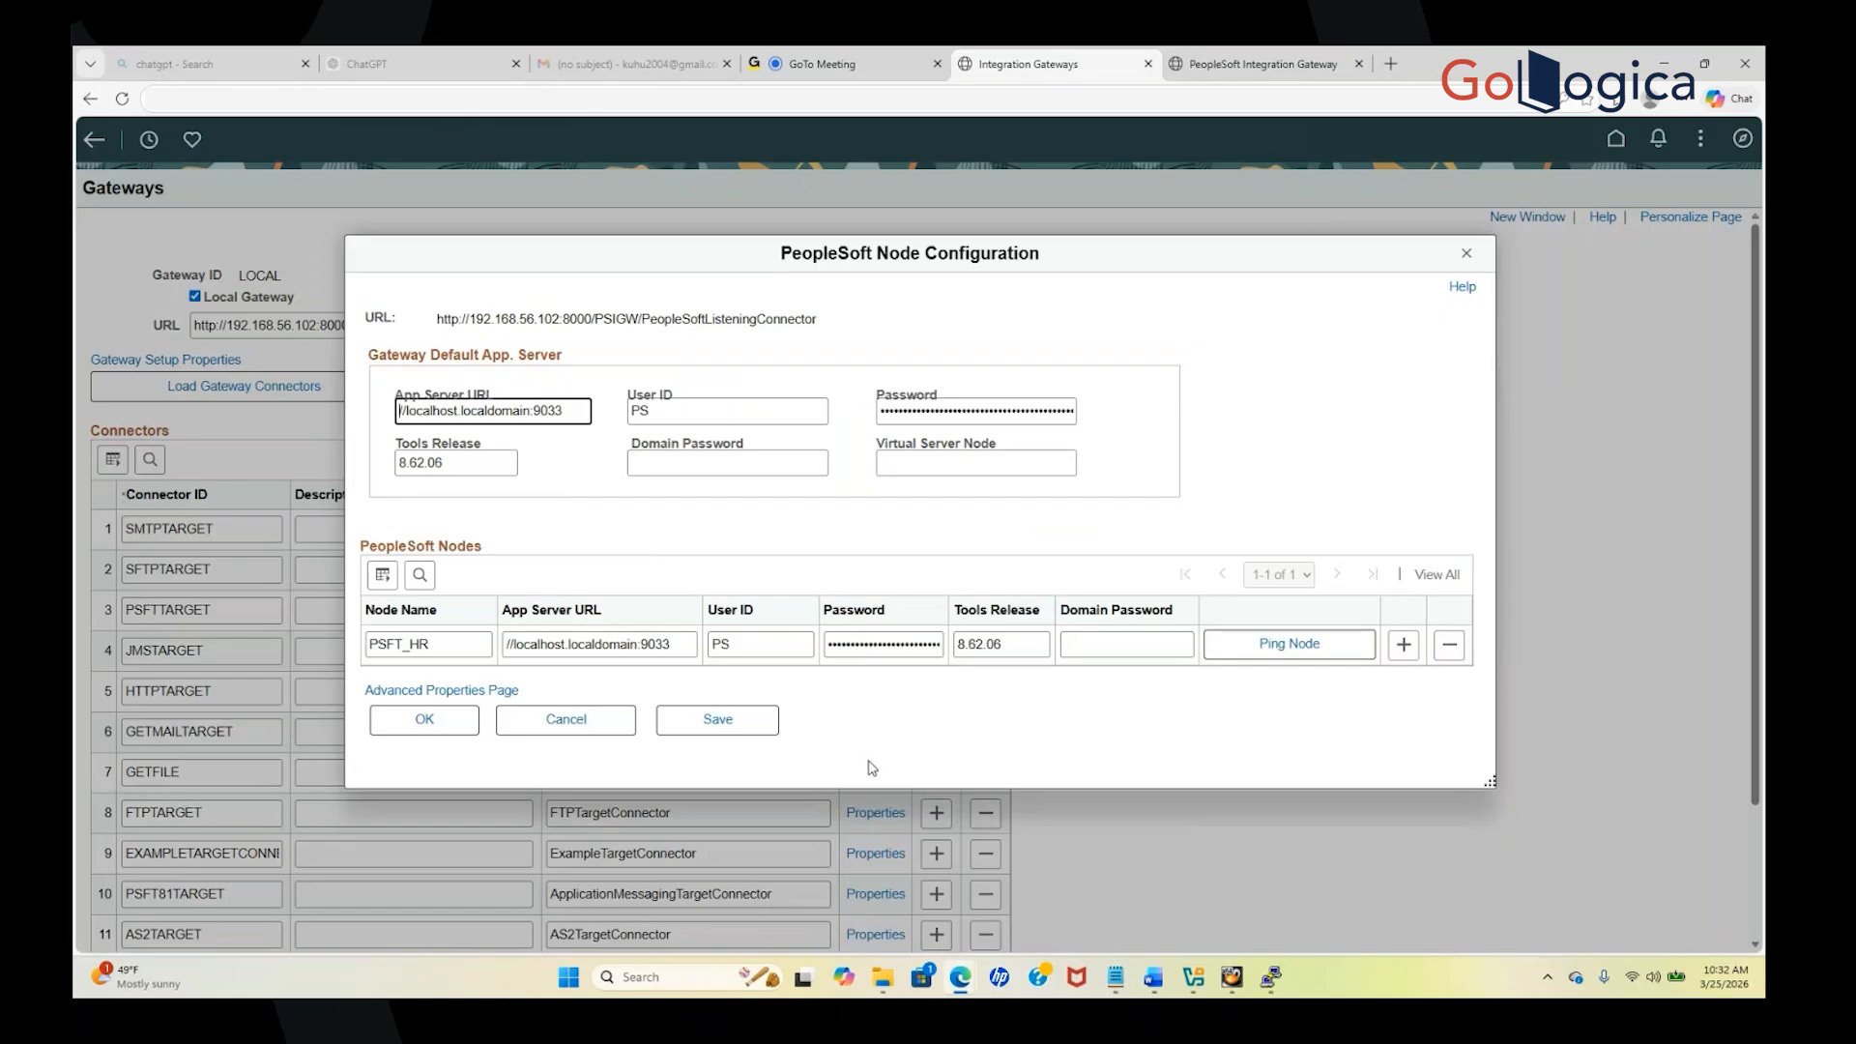
# Review the node name and default app server URL in the node configuration, and ping the PSFT_HR node
pyautogui.moveTo(429, 644); pyautogui.dragTo(366, 648)
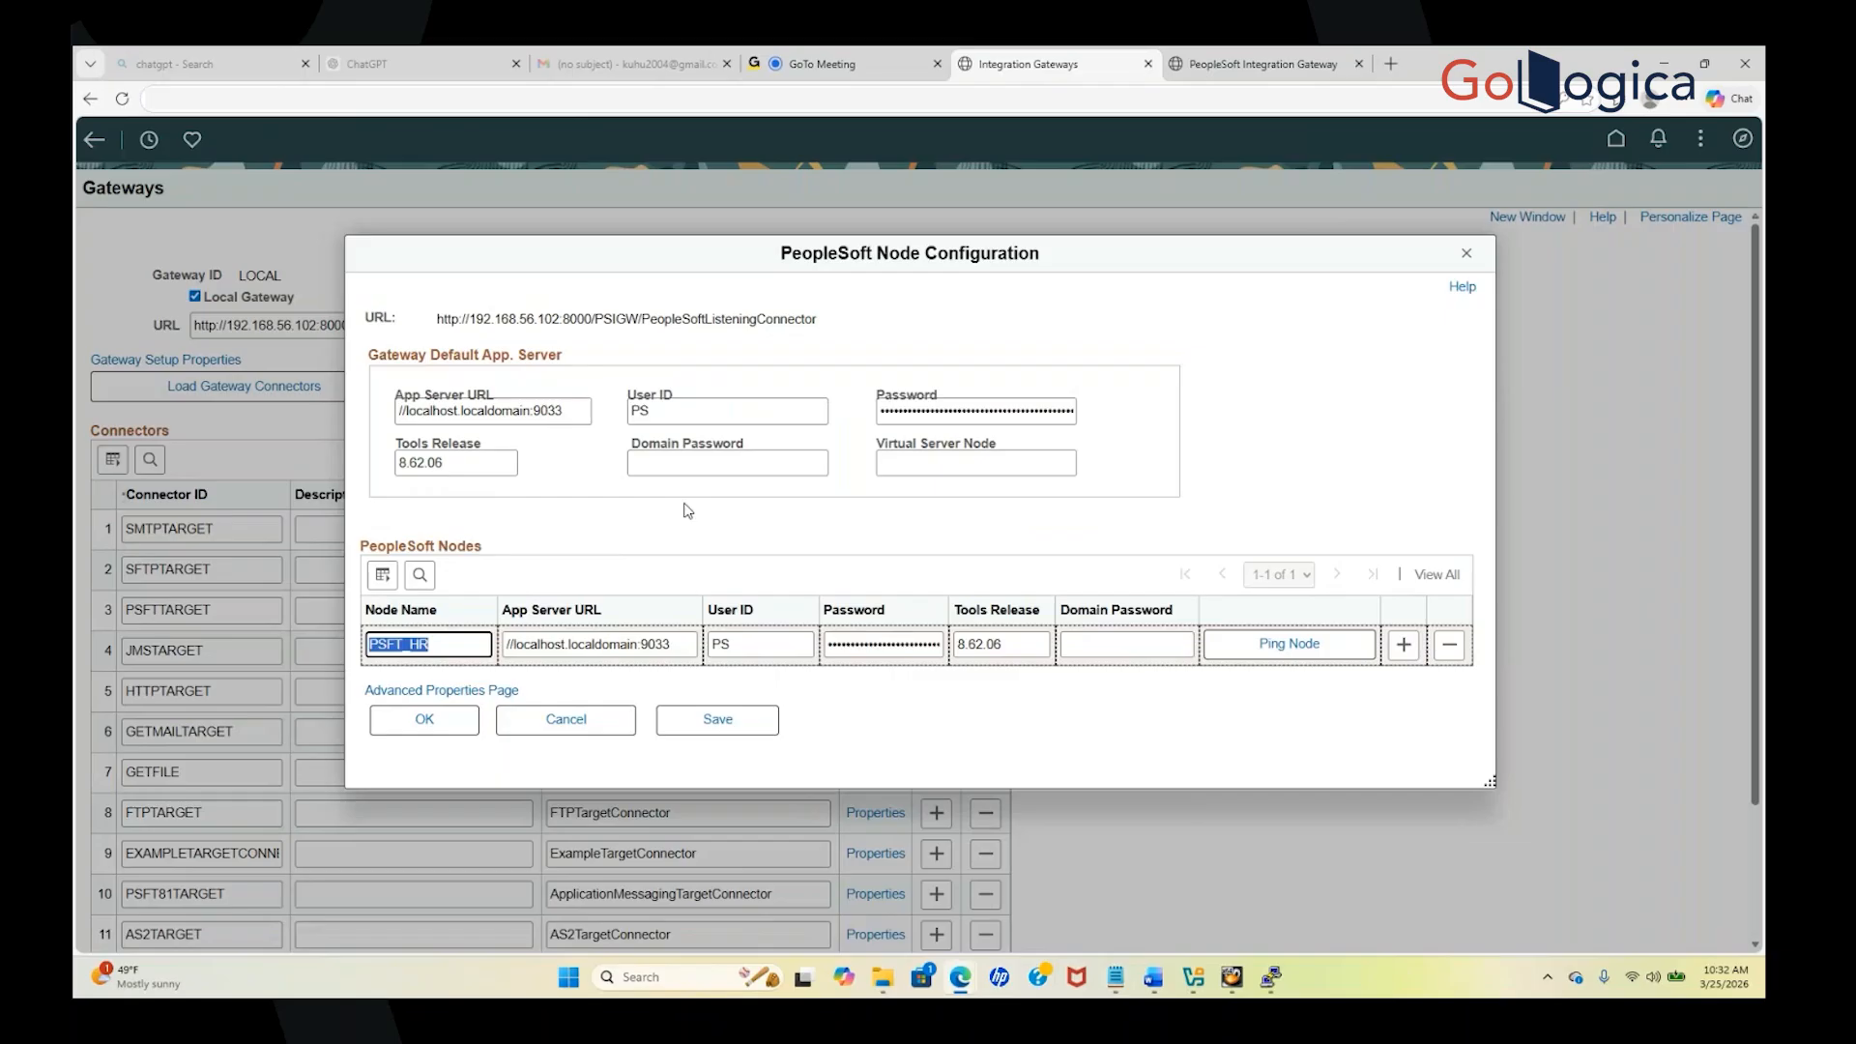
pyautogui.click(438, 648)
pyautogui.click(530, 410)
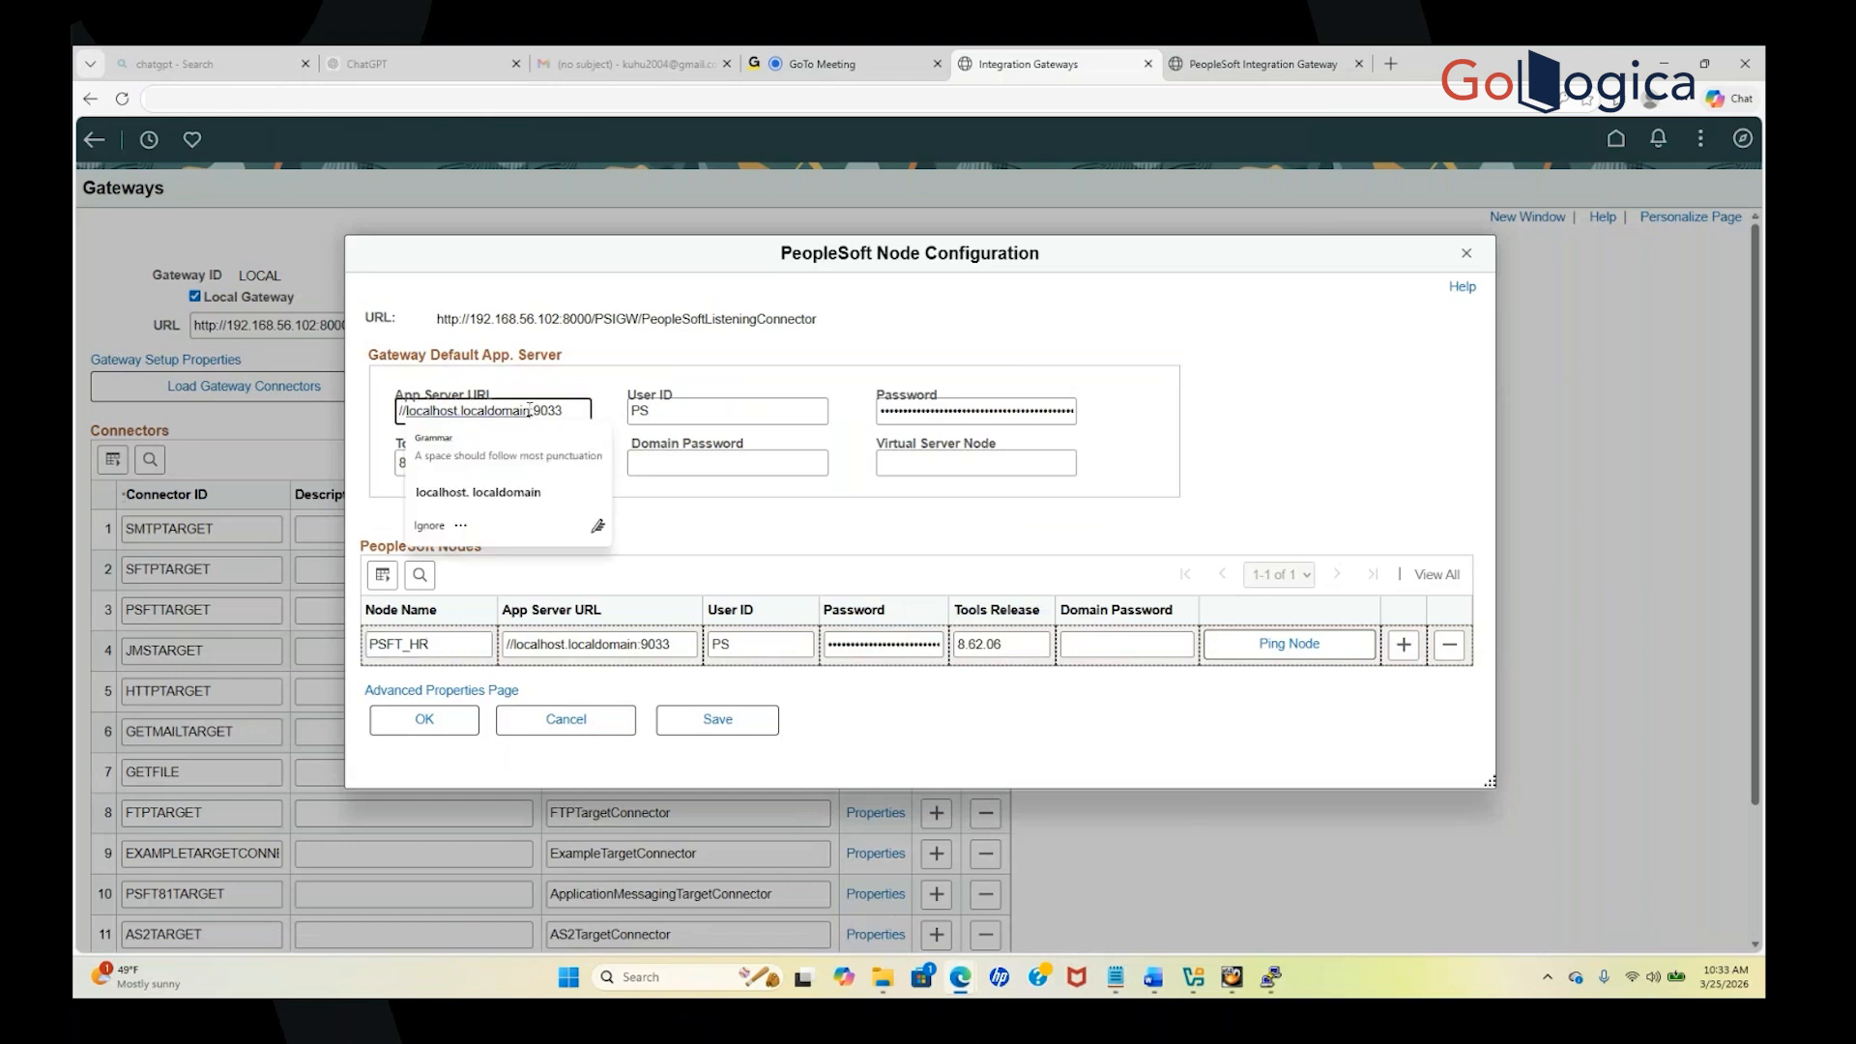
pyautogui.click(841, 538)
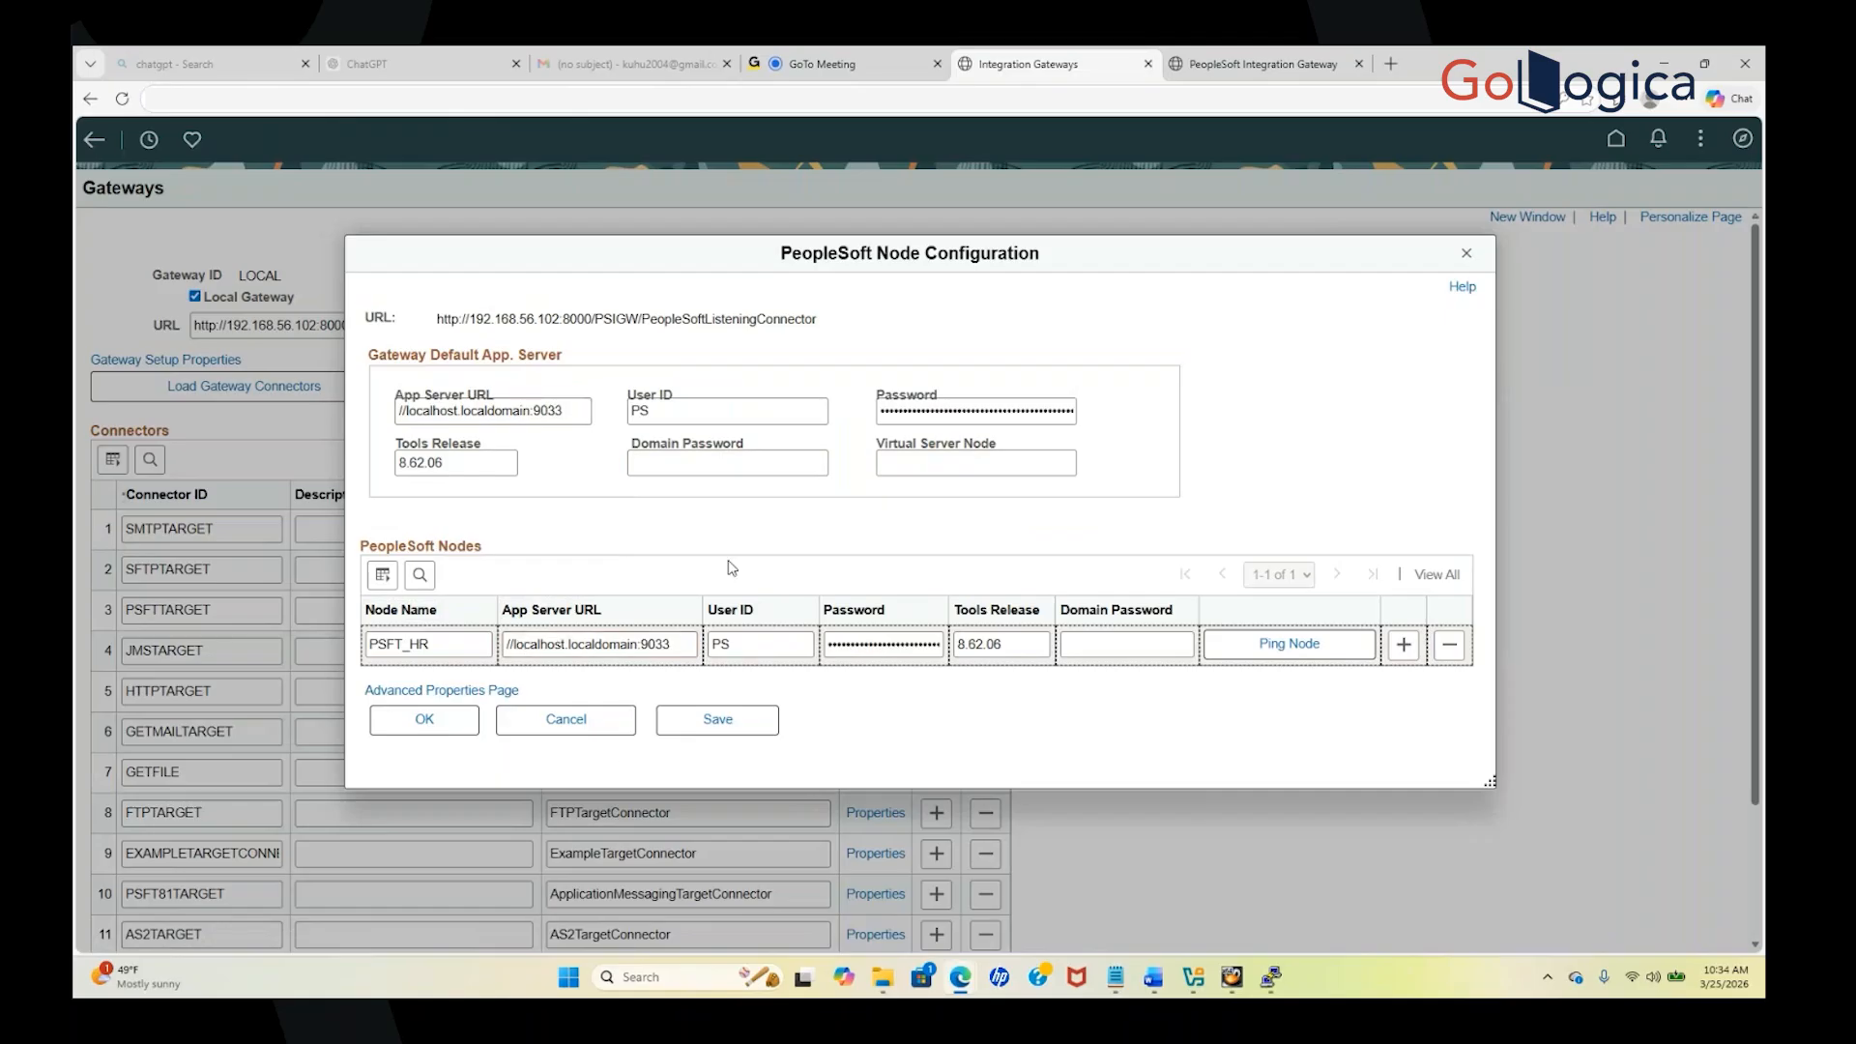
pyautogui.click(1290, 642)
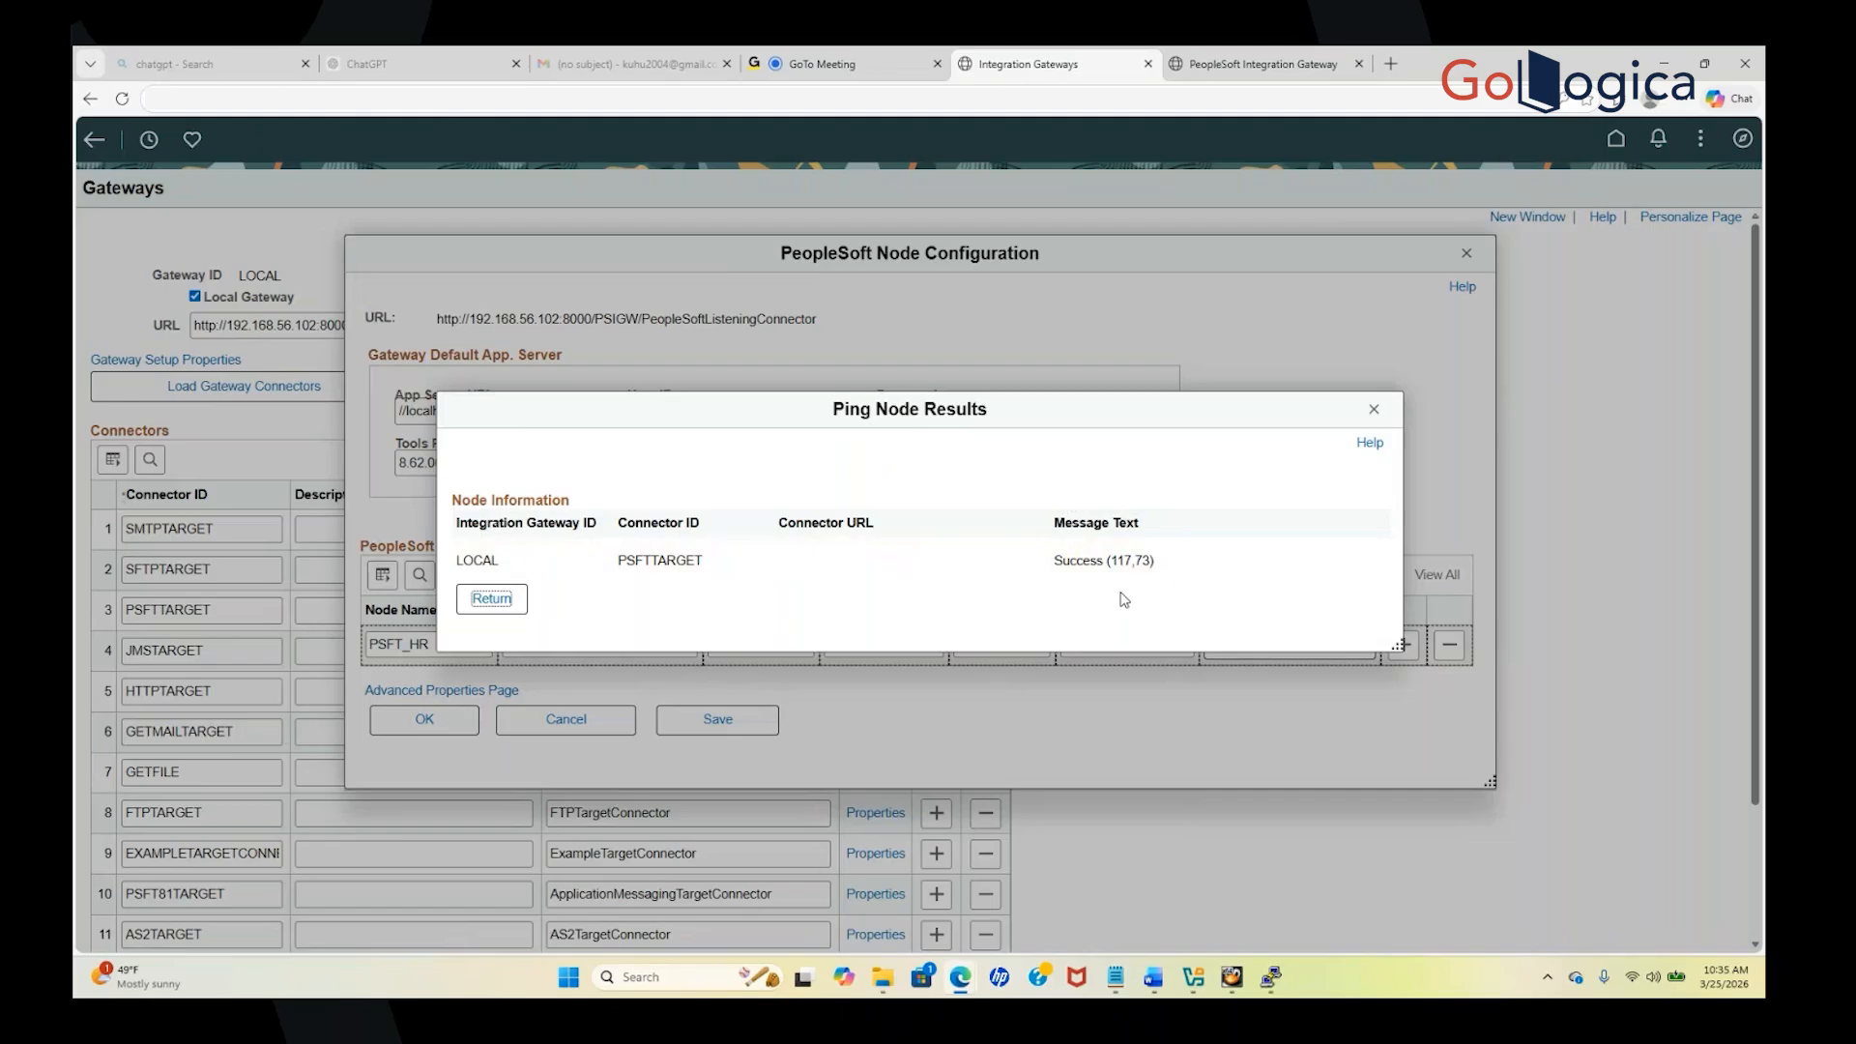
pyautogui.click(491, 600)
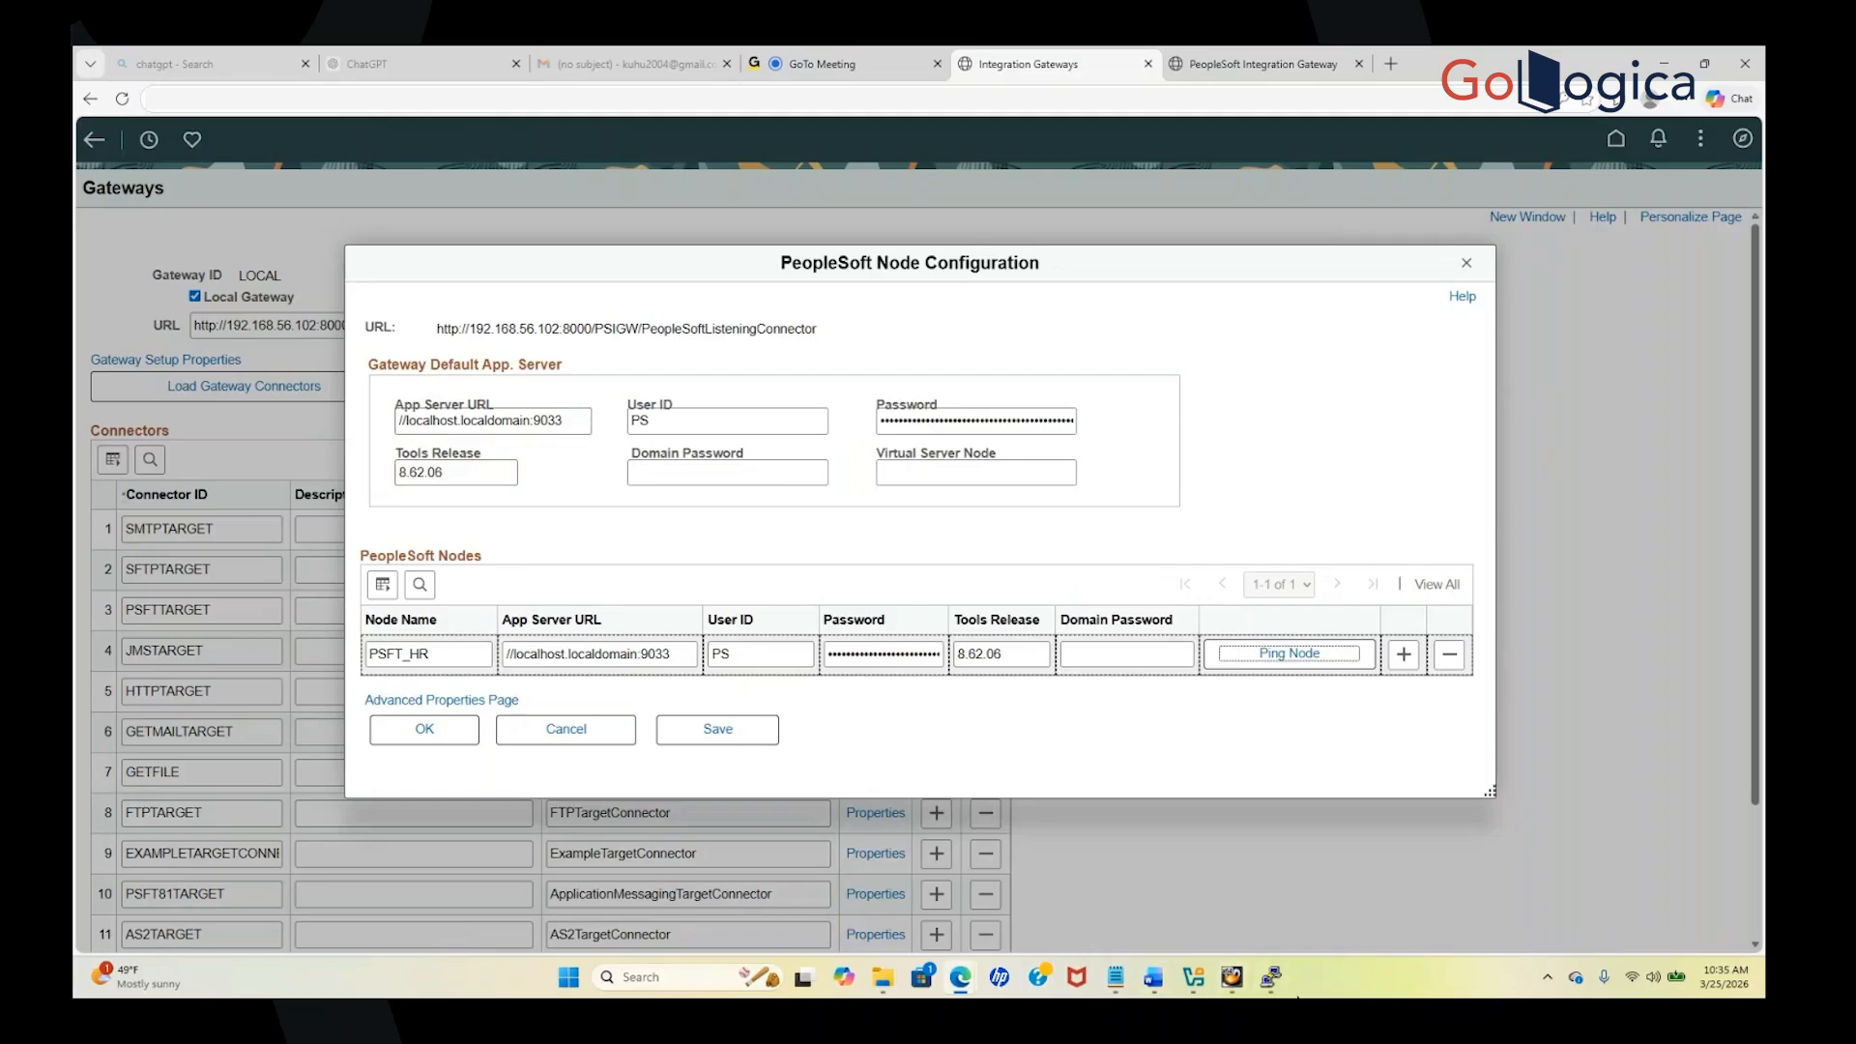
pyautogui.moveTo(1276, 979)
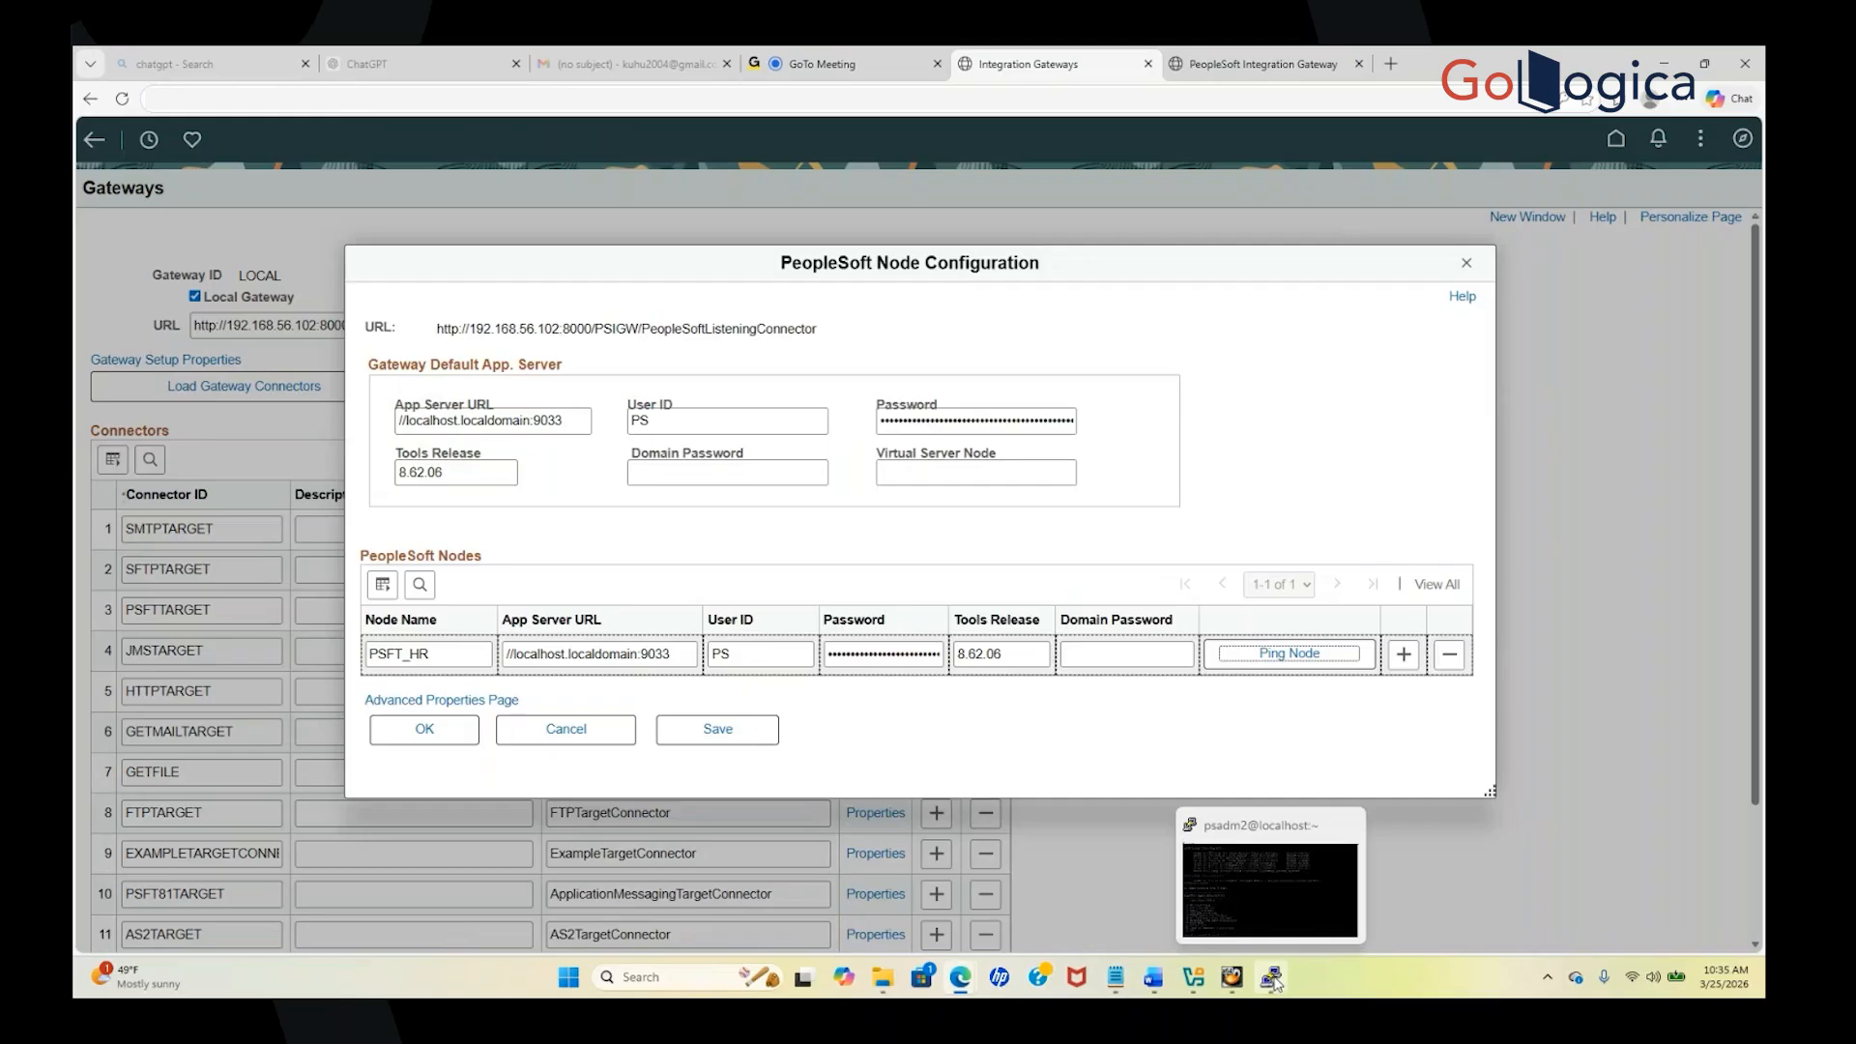
pyautogui.click(1205, 905)
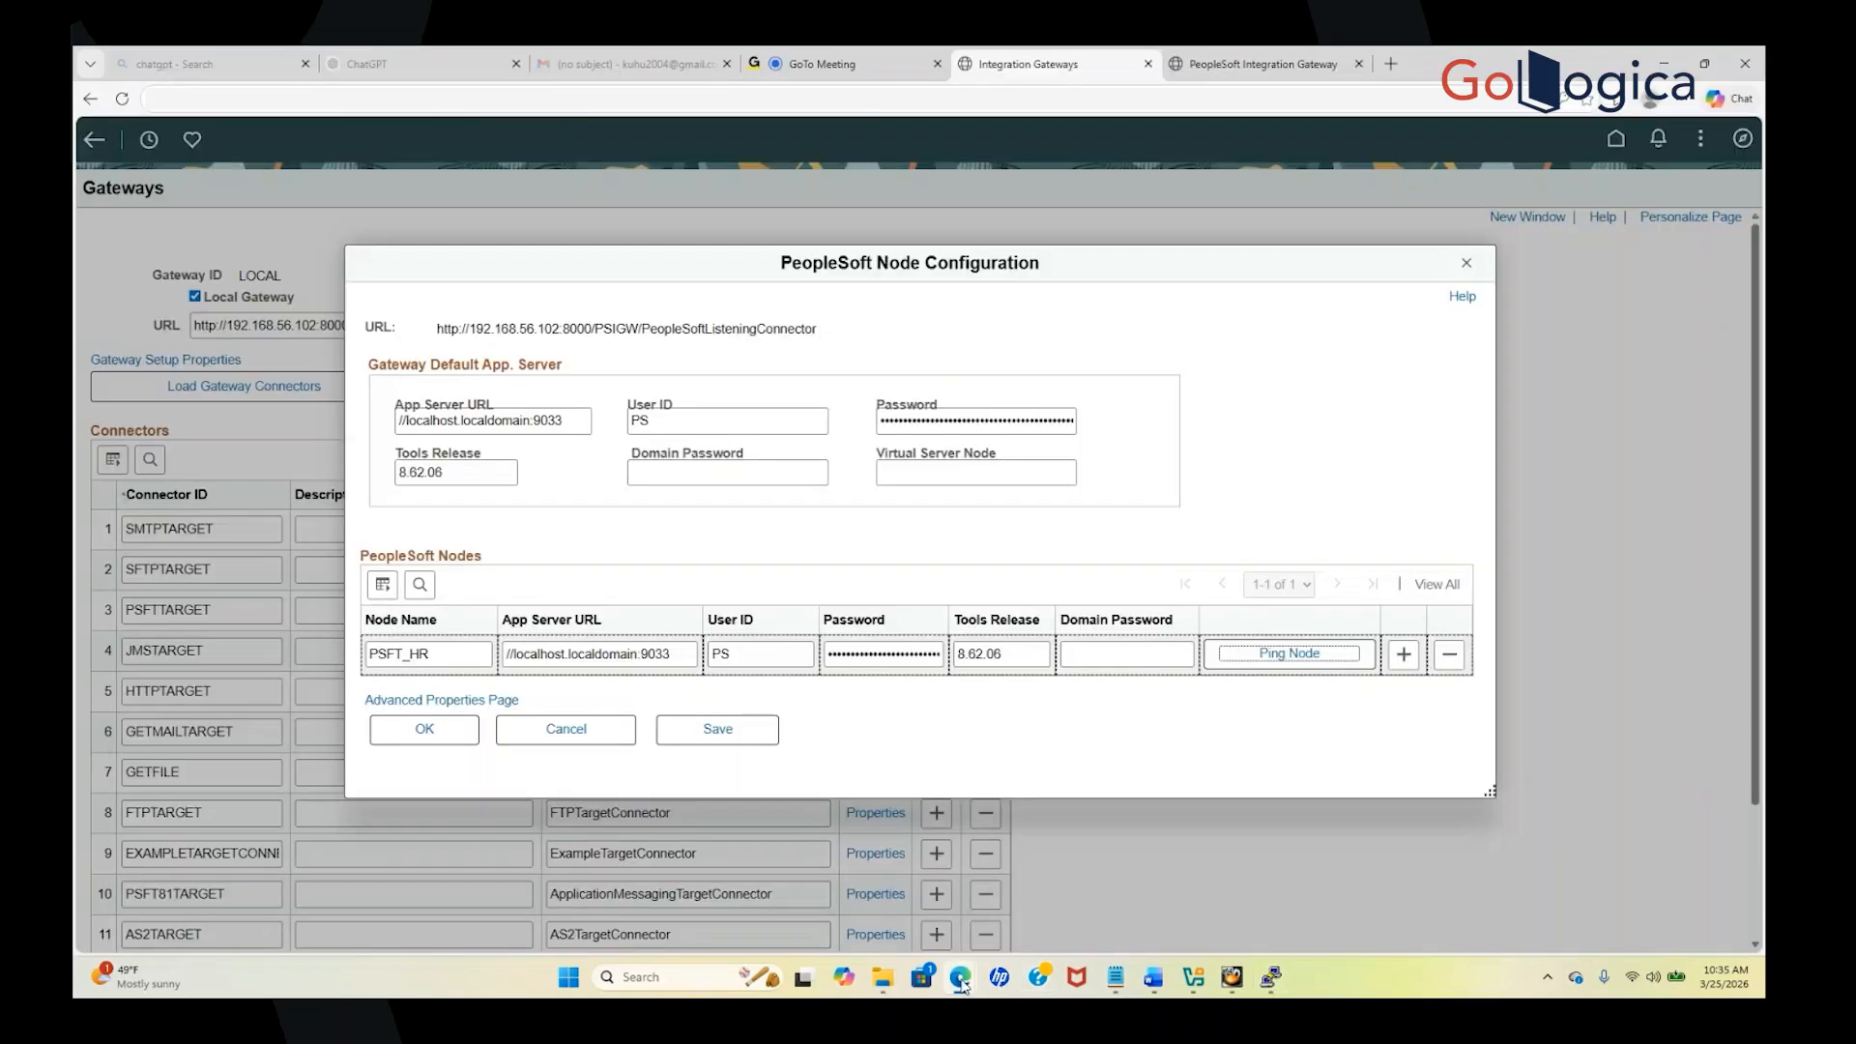
pyautogui.moveTo(961, 979)
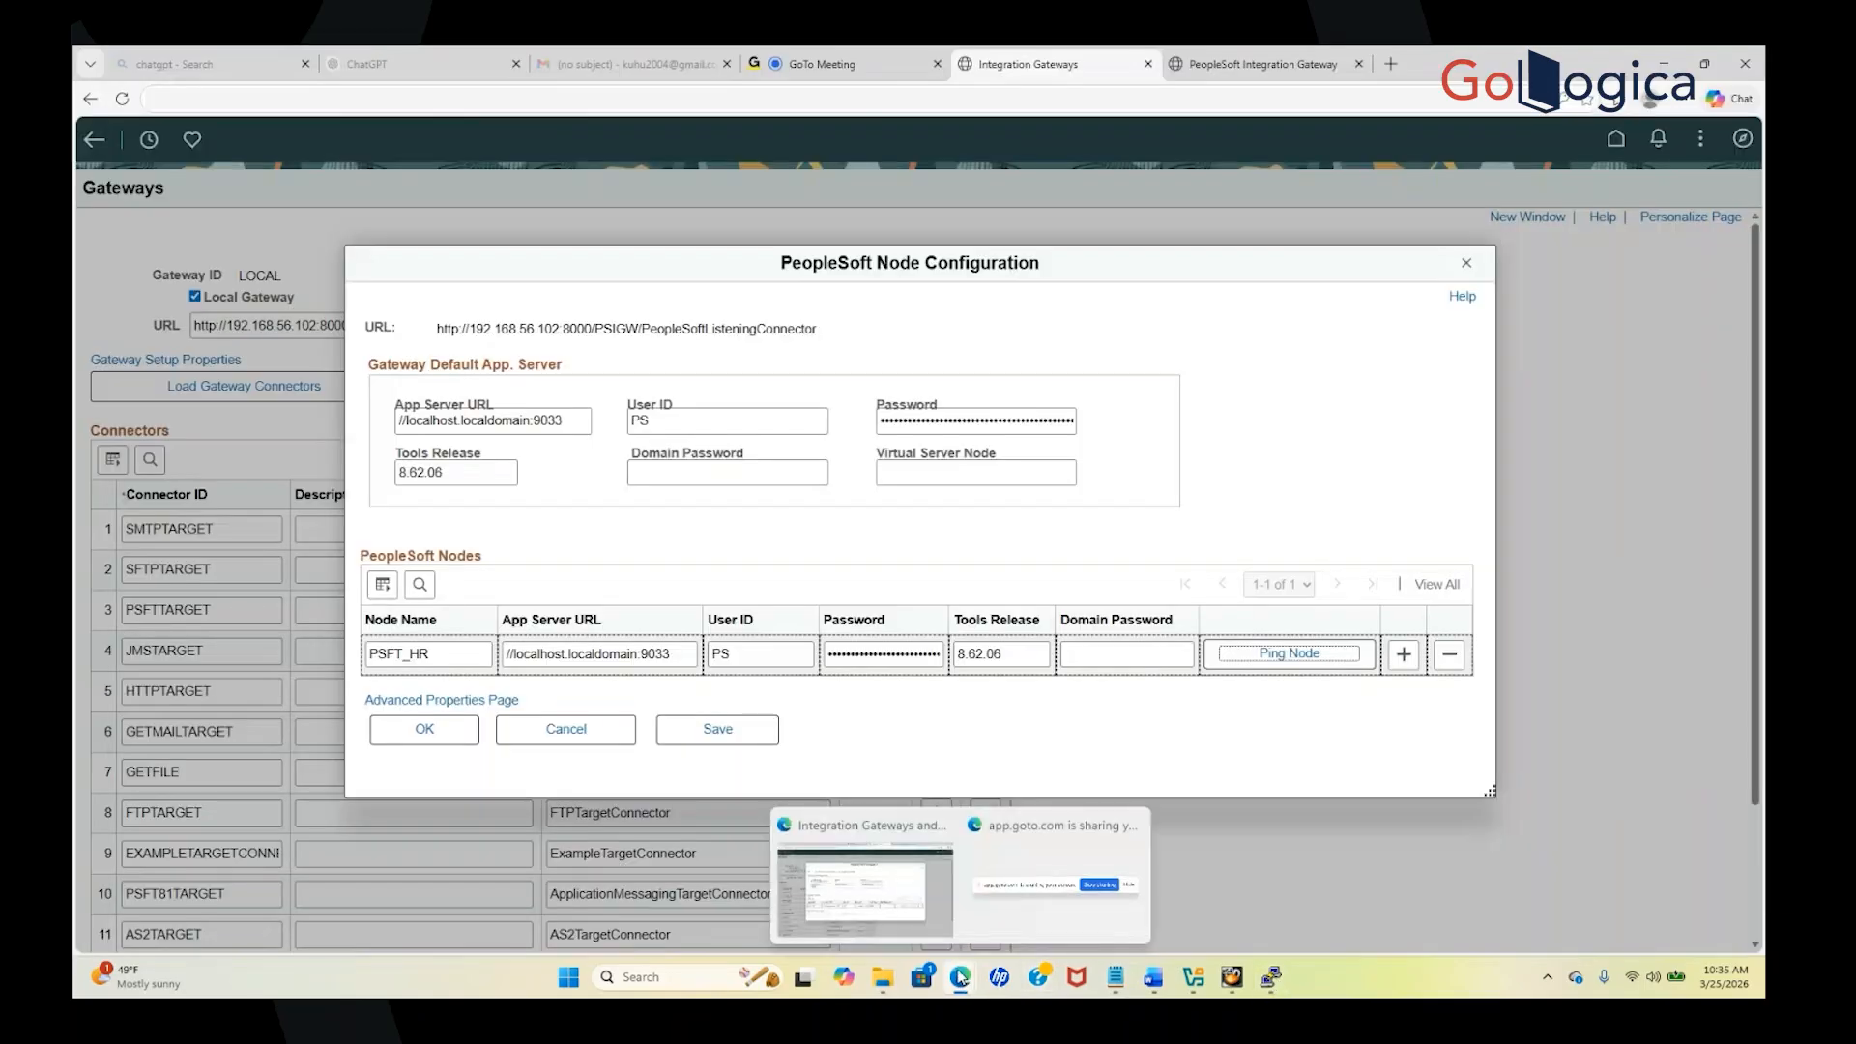
pyautogui.click(873, 872)
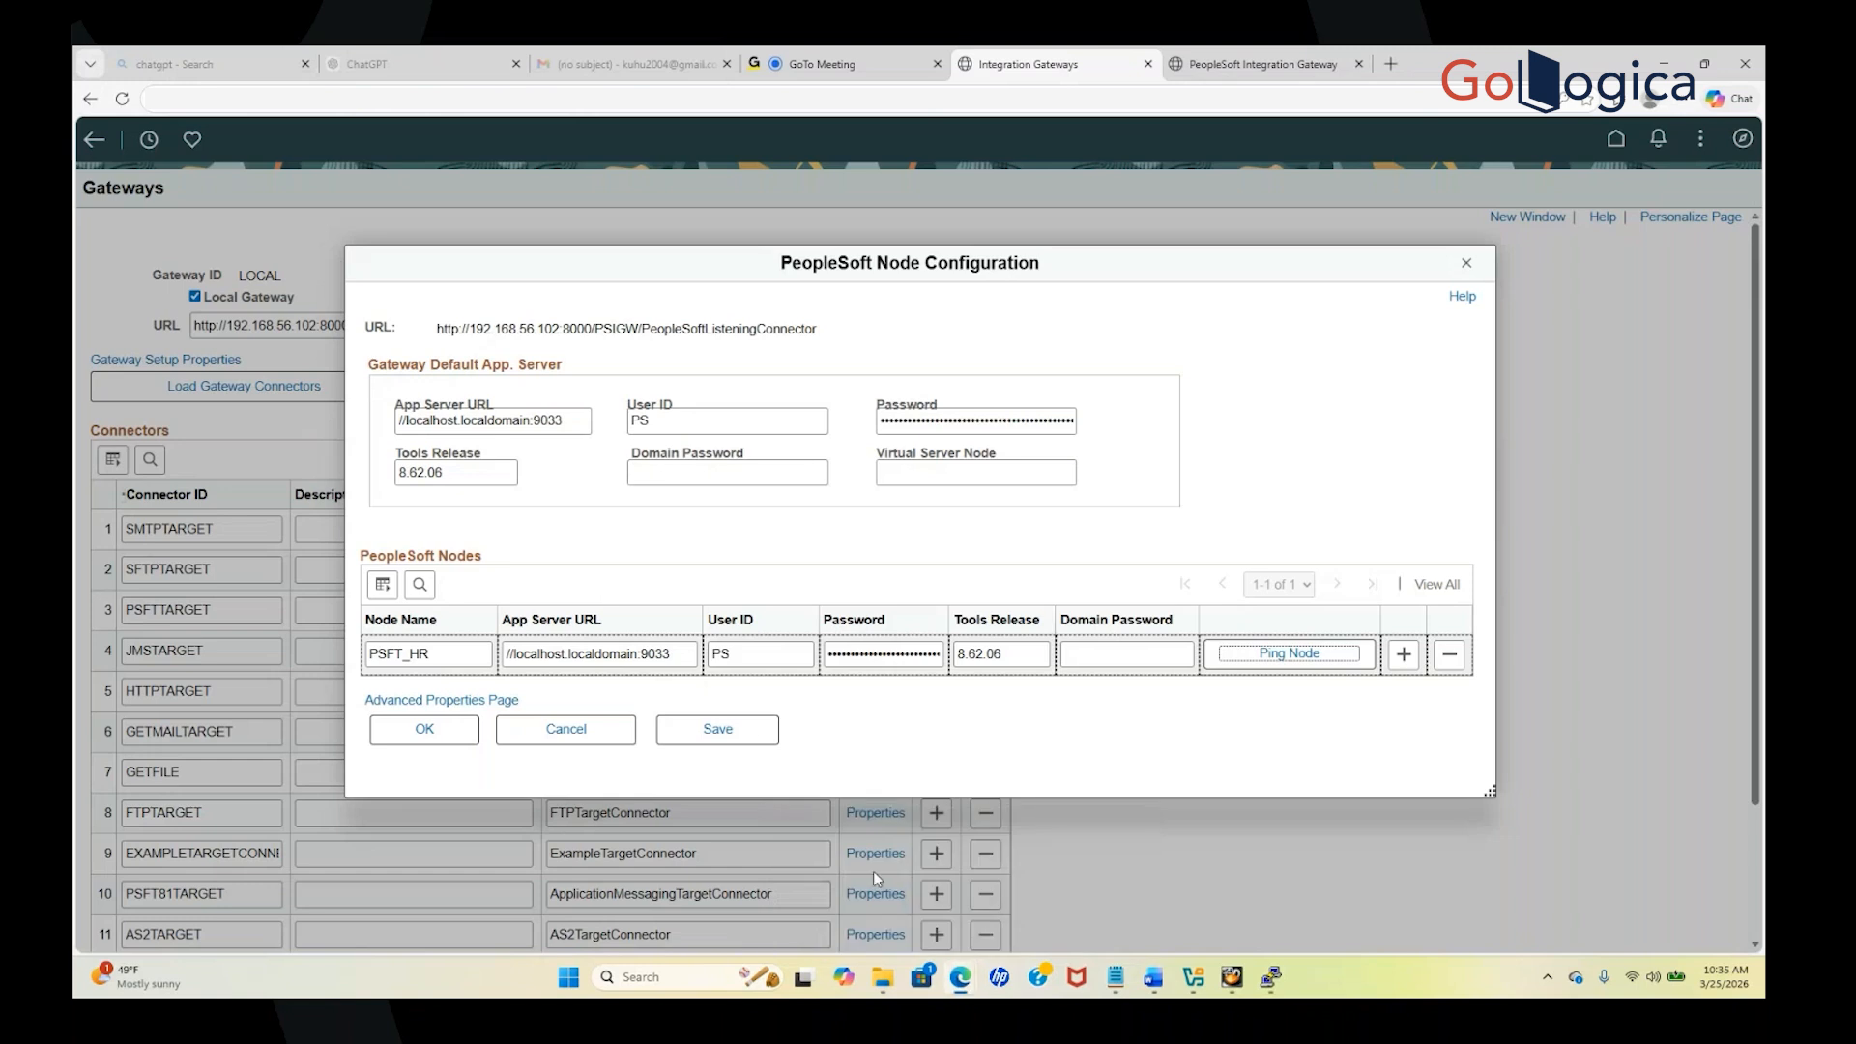
# Cancel out of the node configuration and open the target locations setup in the Integration Broker Service Configuration
pyautogui.click(571, 729)
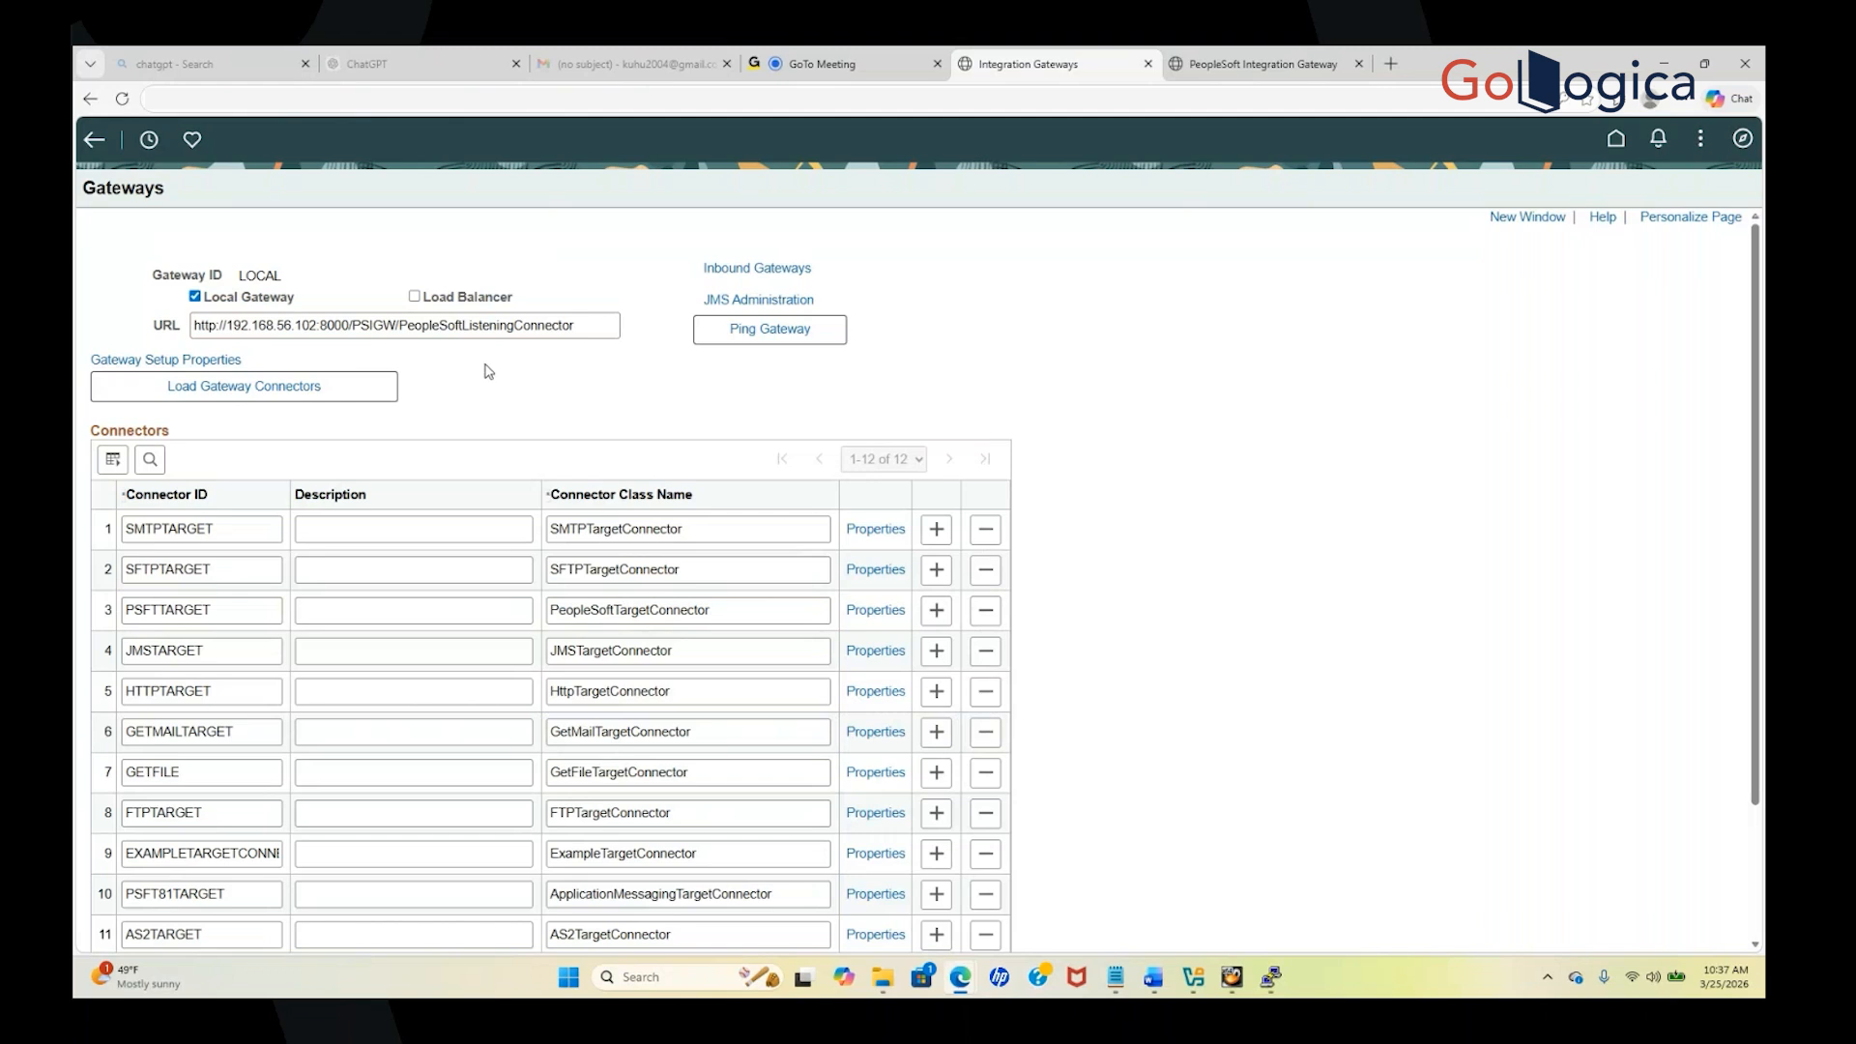
pyautogui.click(1743, 141)
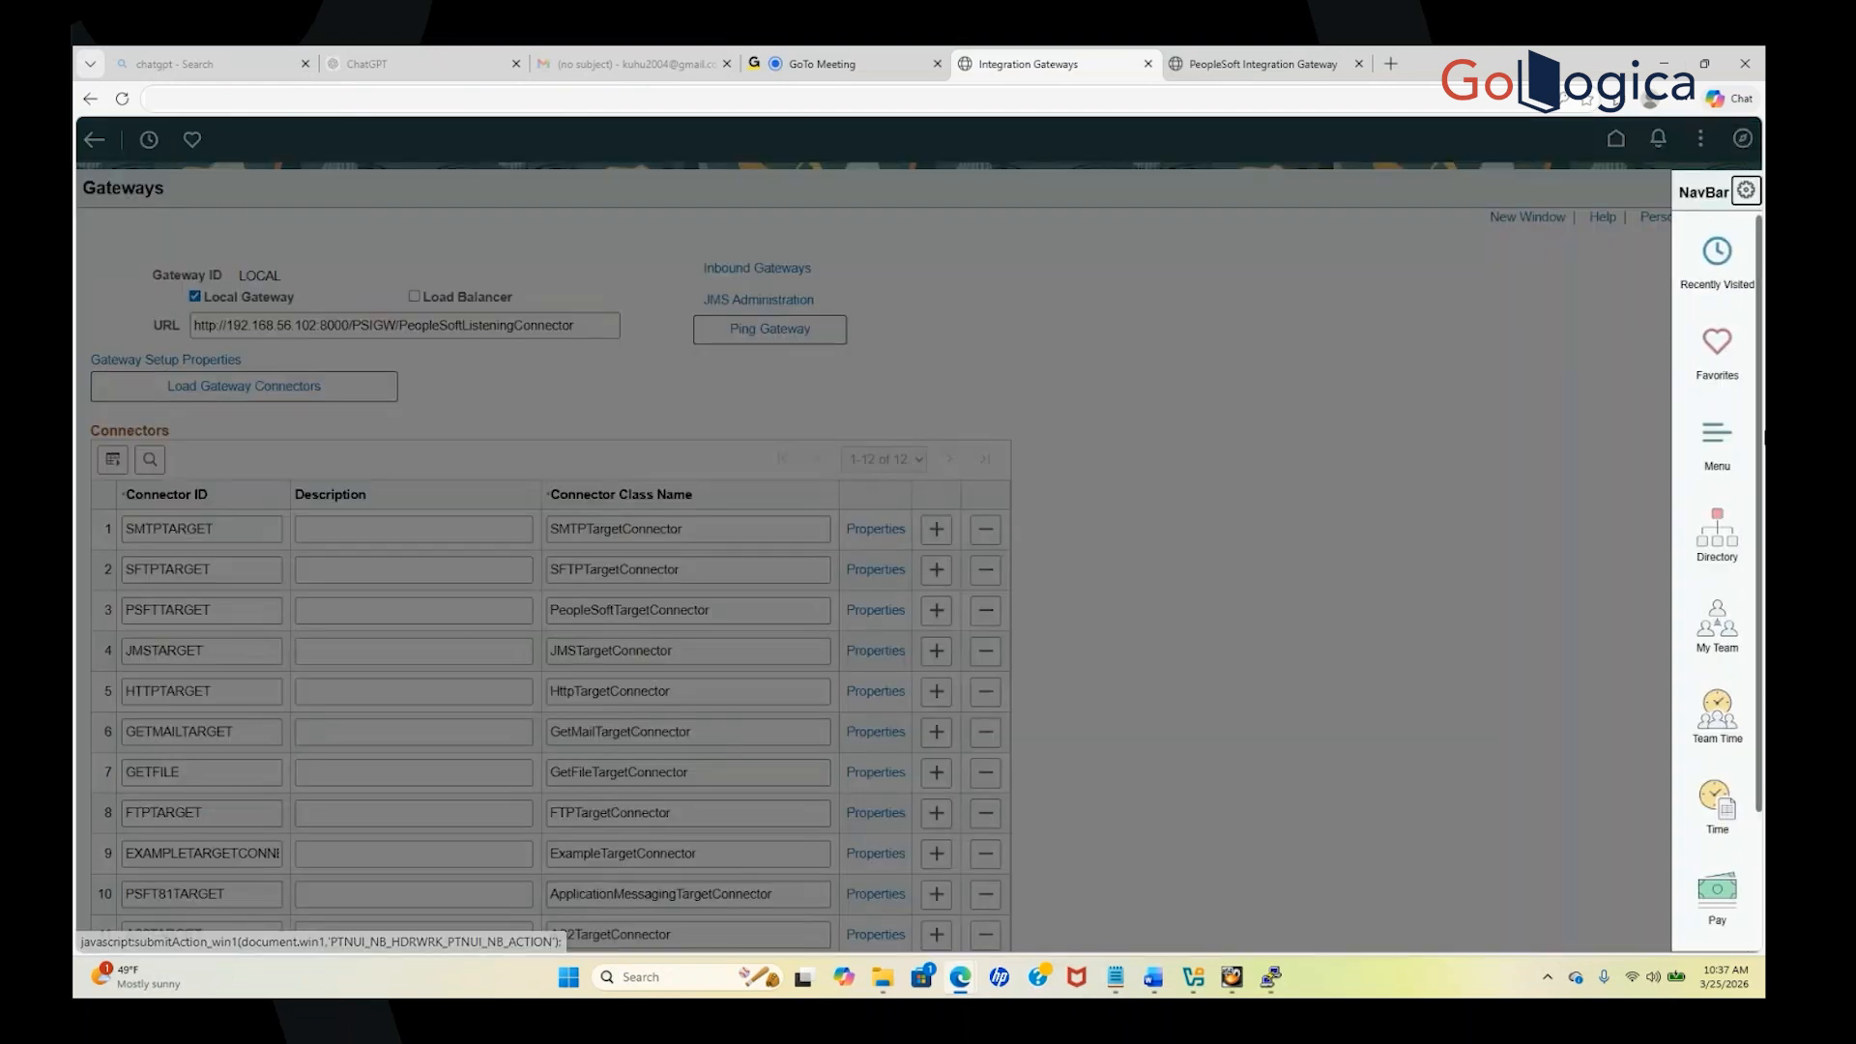
pyautogui.click(1717, 437)
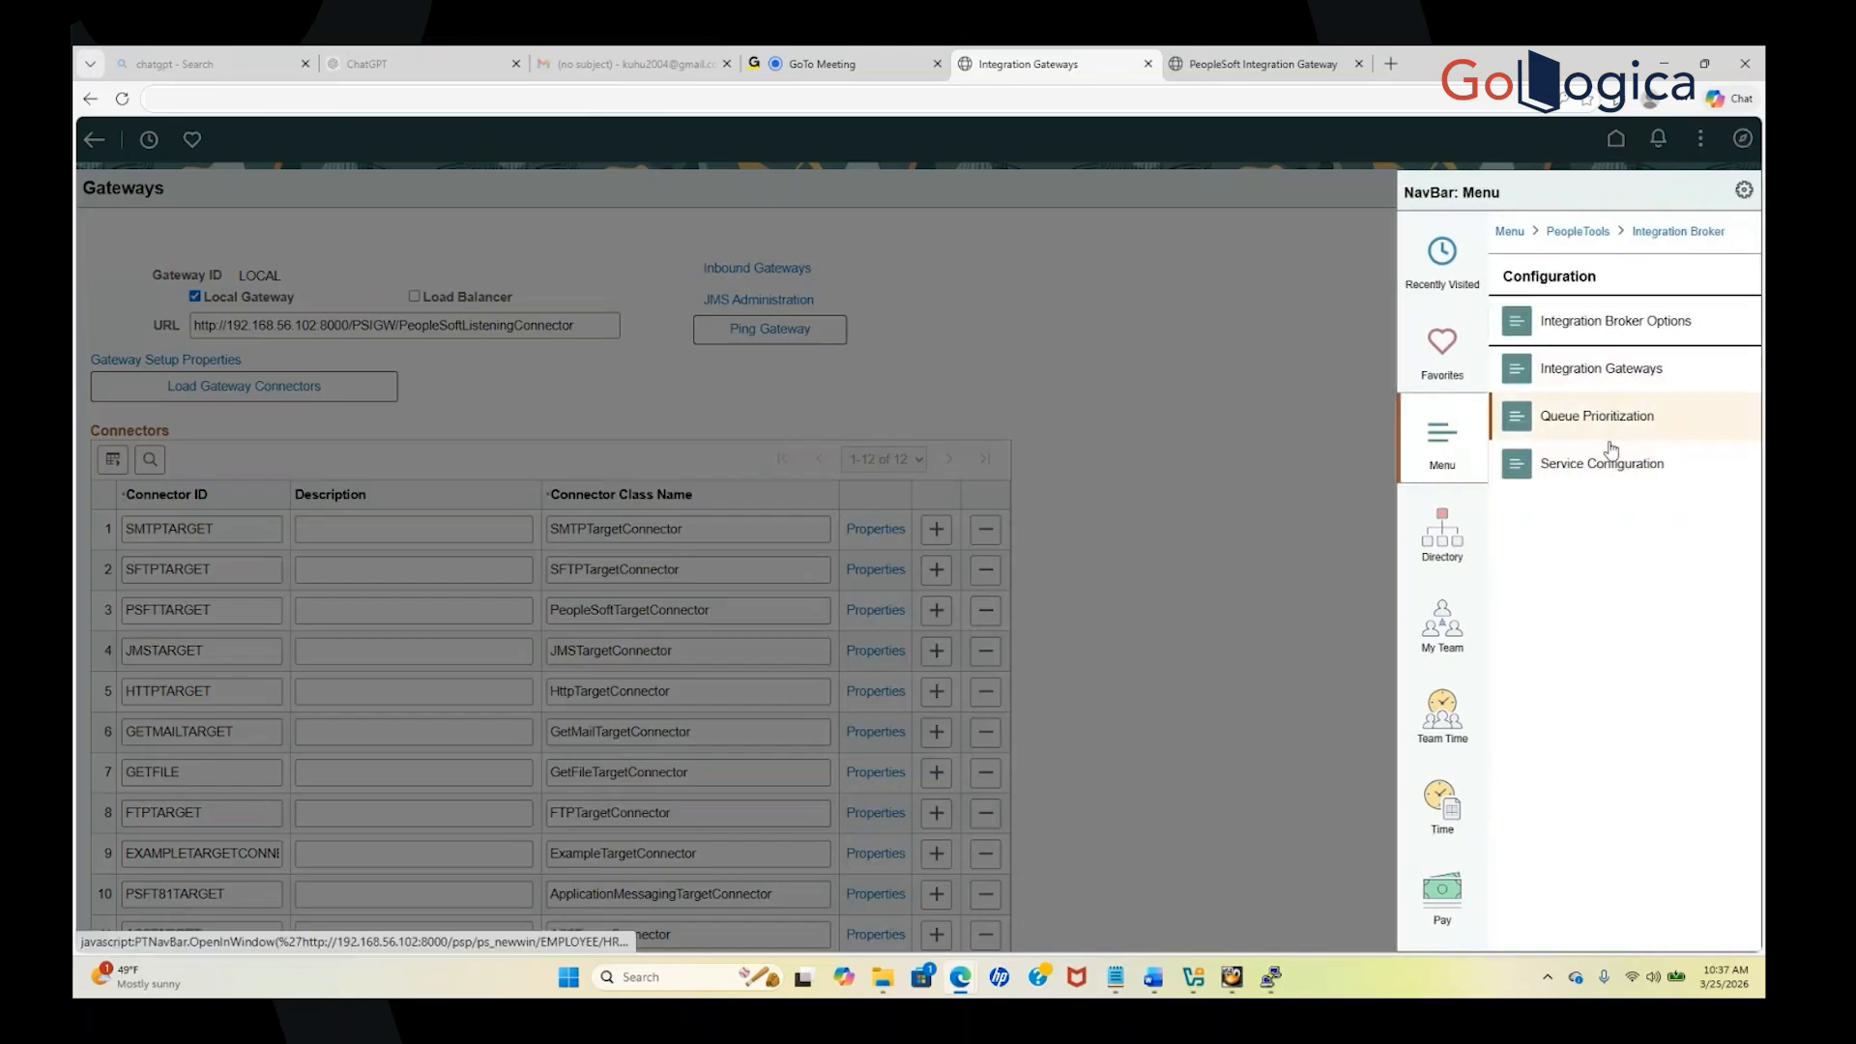
pyautogui.click(1630, 466)
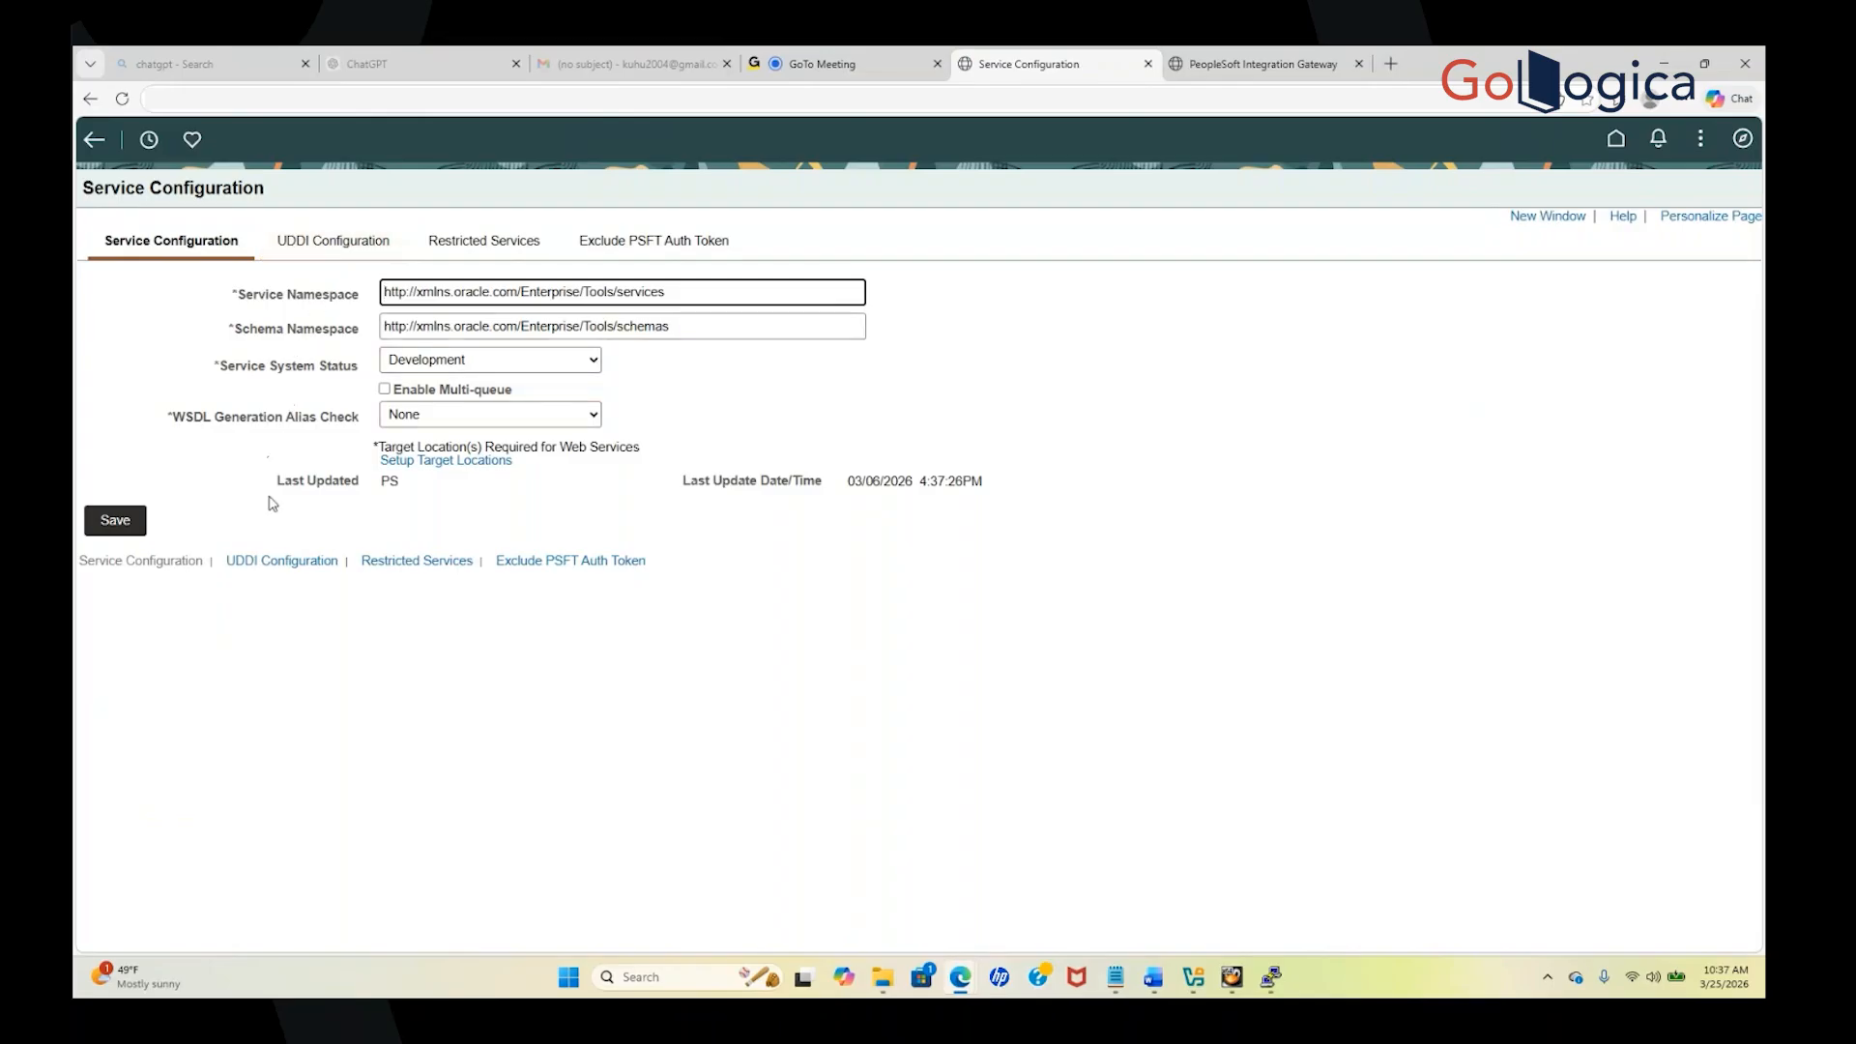
pyautogui.click(491, 461)
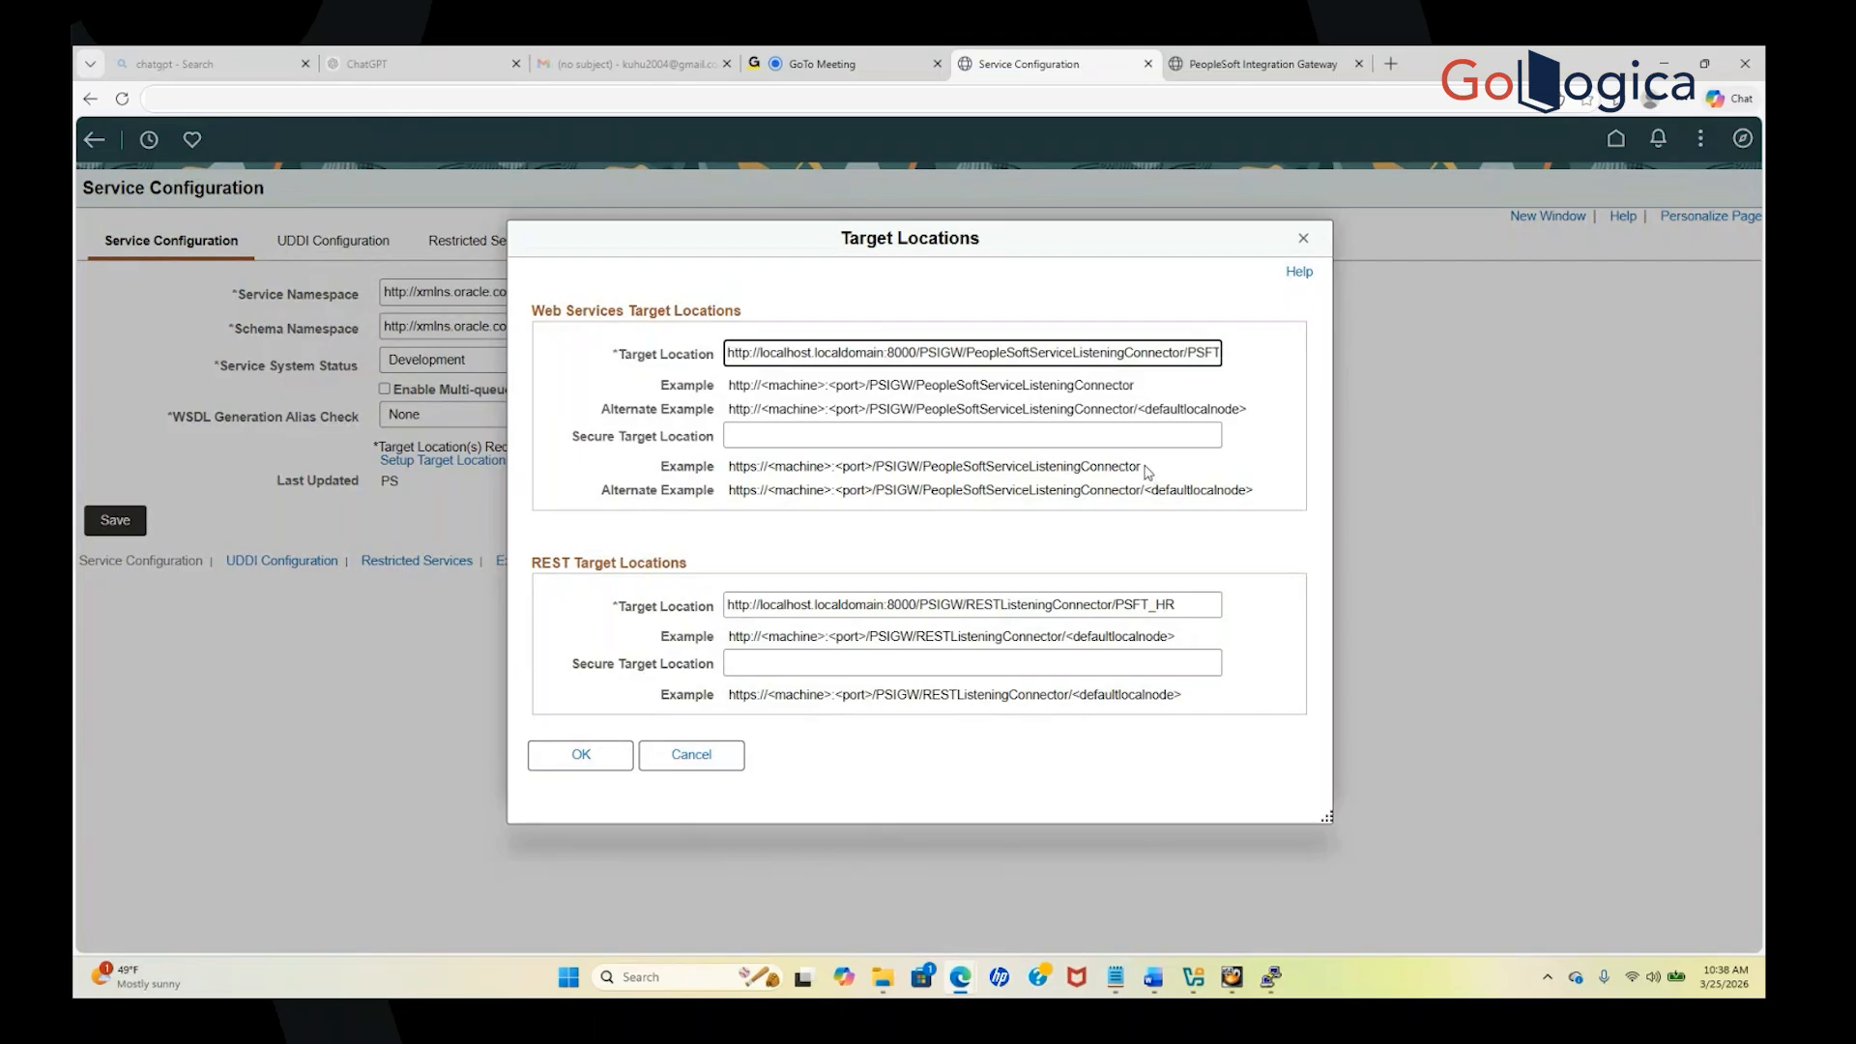
# Examine the secure web services target location, its example URL formats and the default local node placeholder
pyautogui.moveTo(1146, 471); pyautogui.dragTo(727, 479)
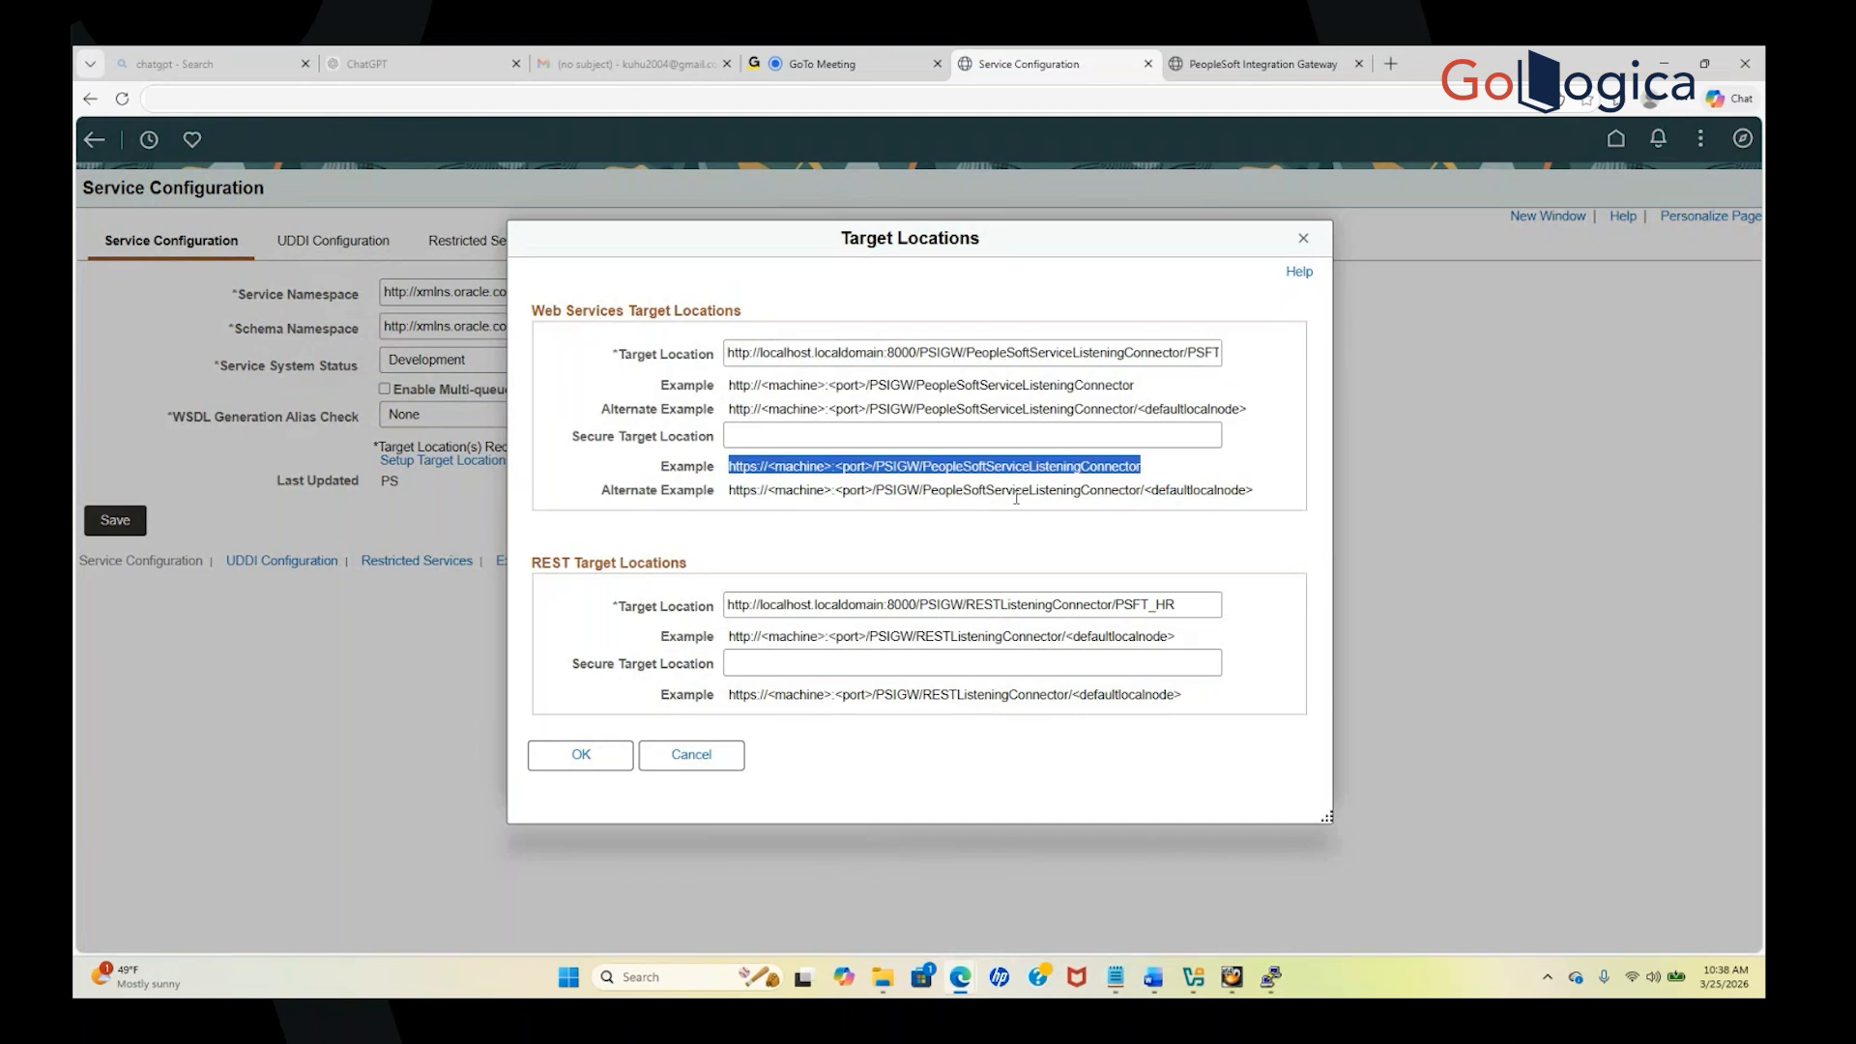
pyautogui.moveTo(1150, 490); pyautogui.dragTo(1247, 495)
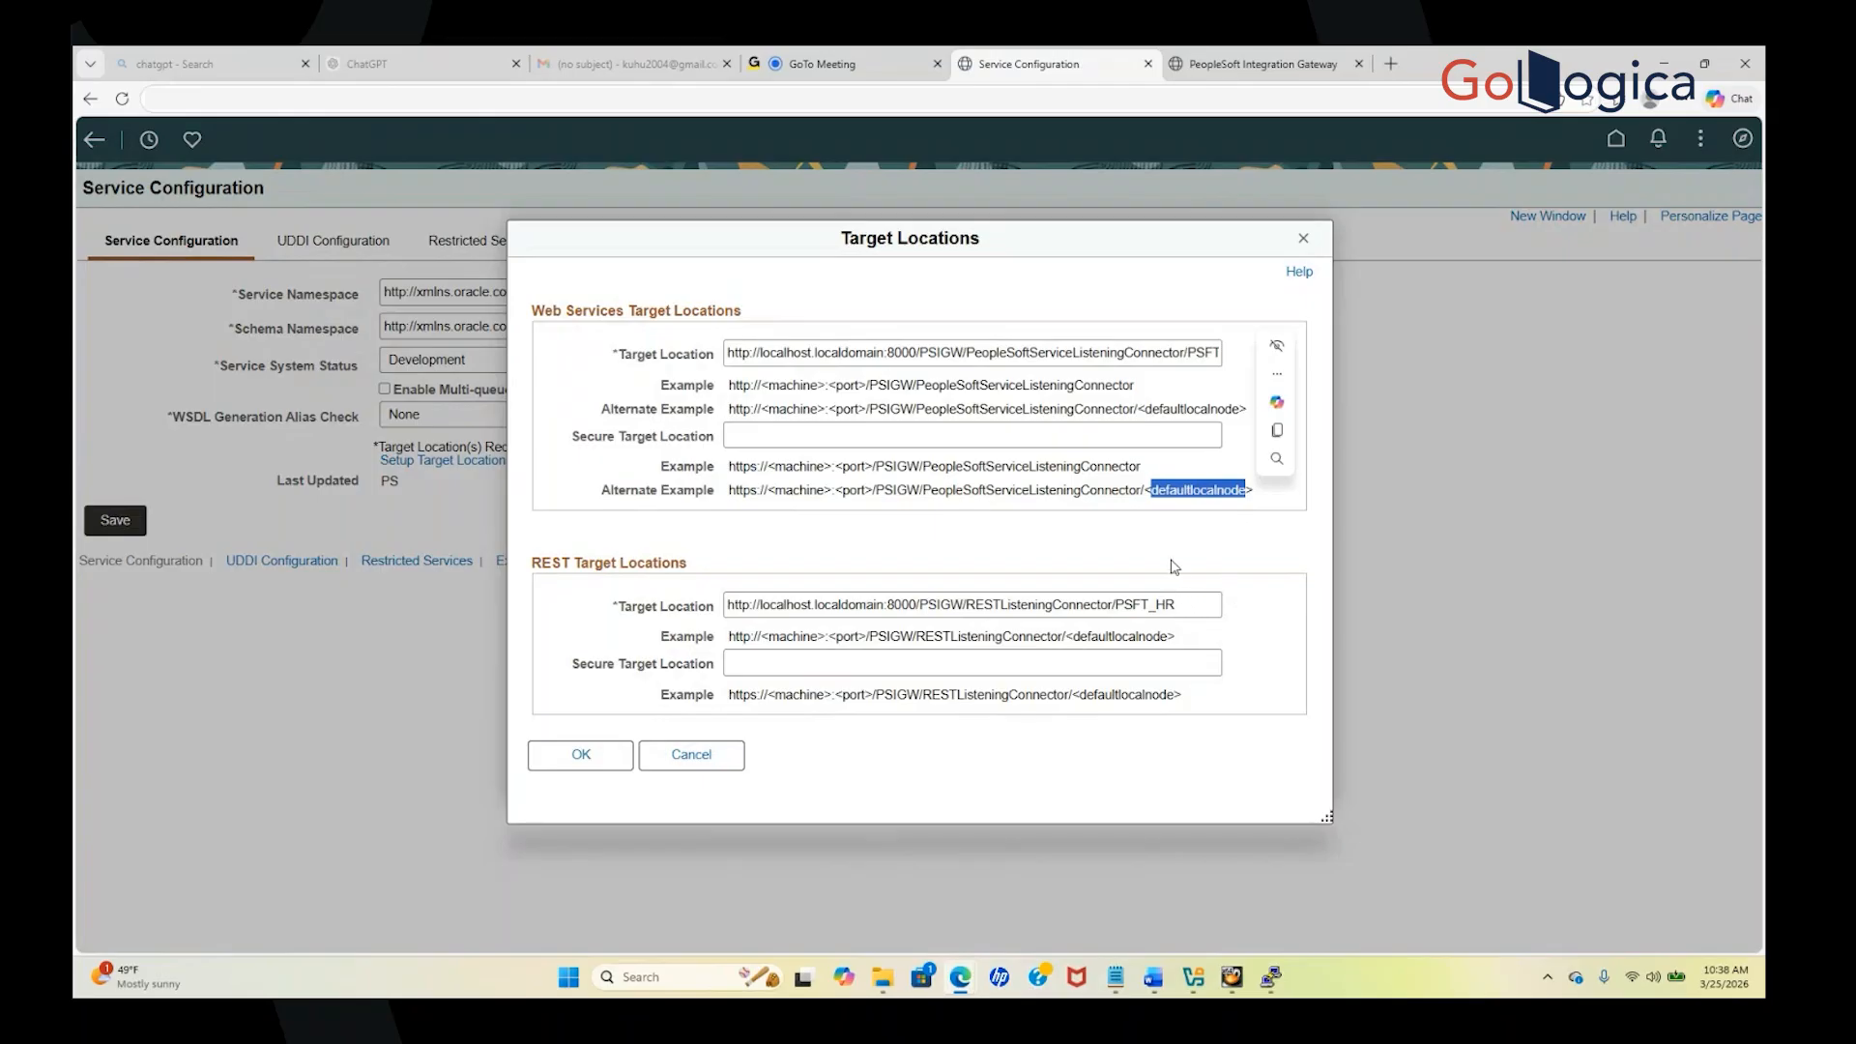
pyautogui.click(1023, 546)
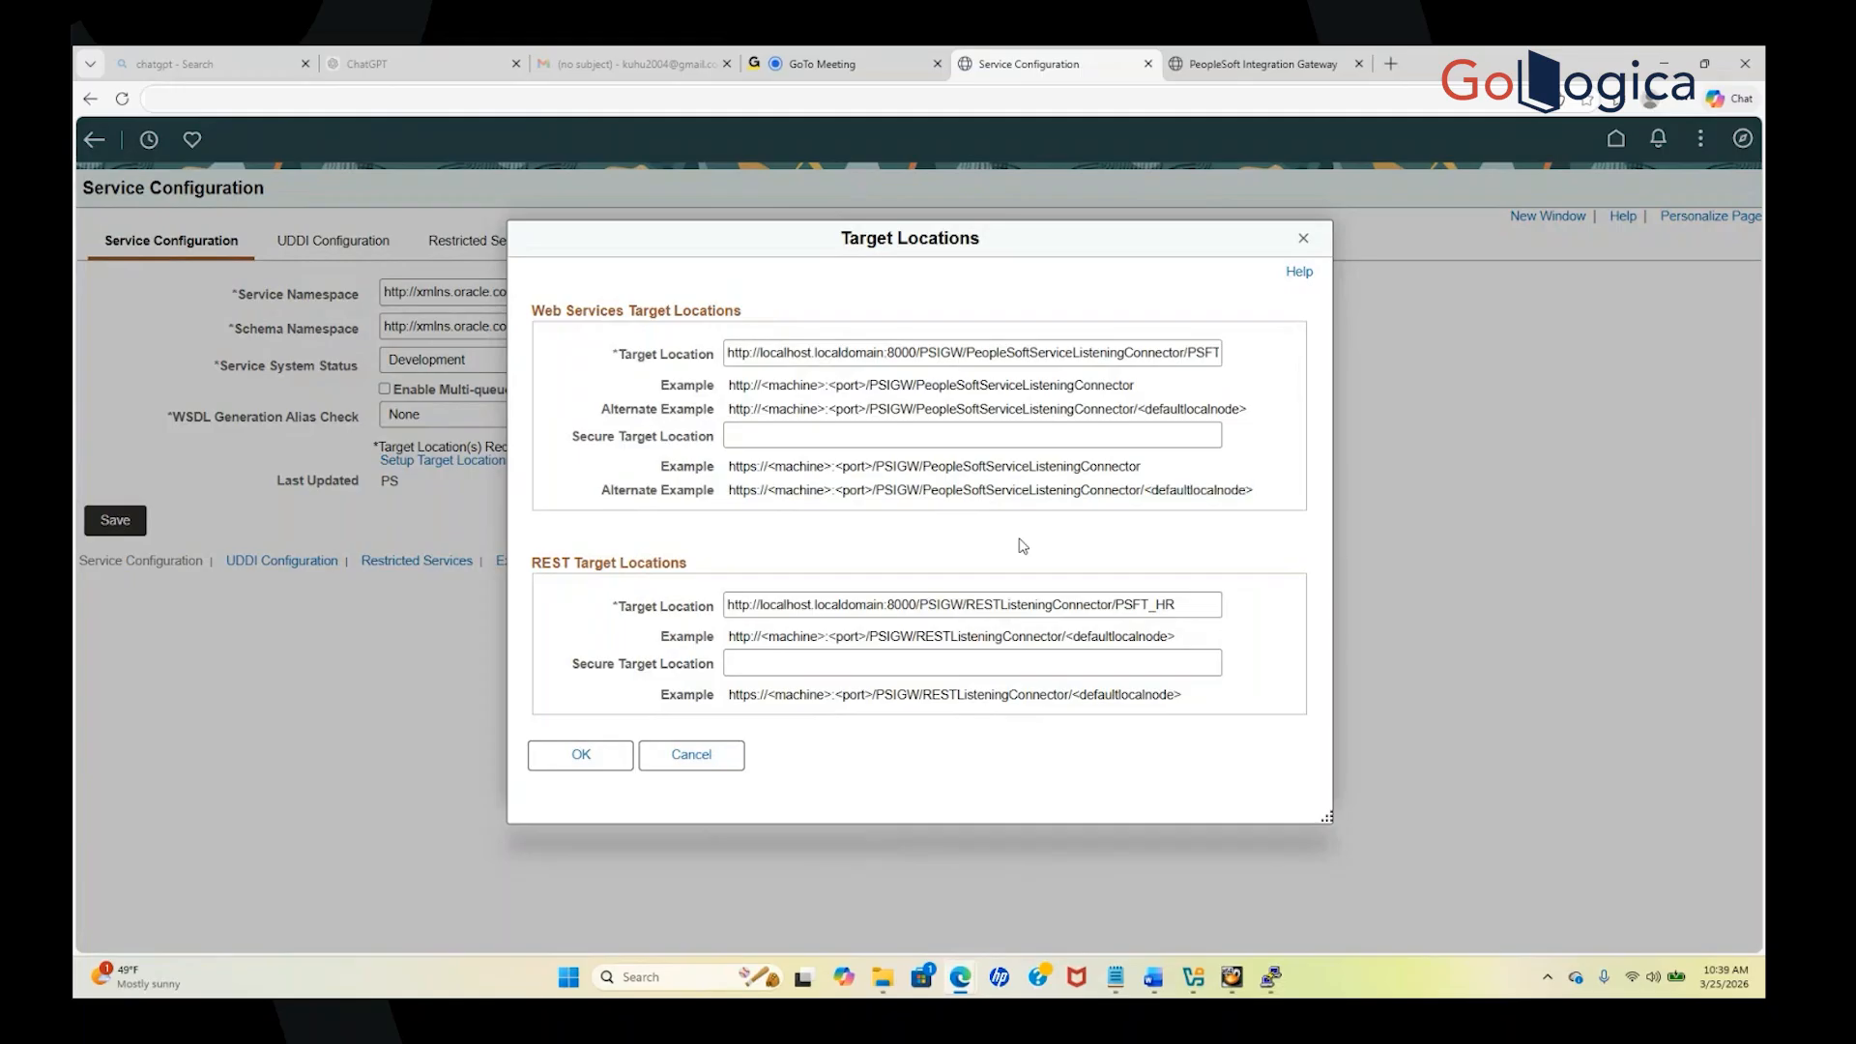
pyautogui.click(742, 437)
pyautogui.click(743, 438)
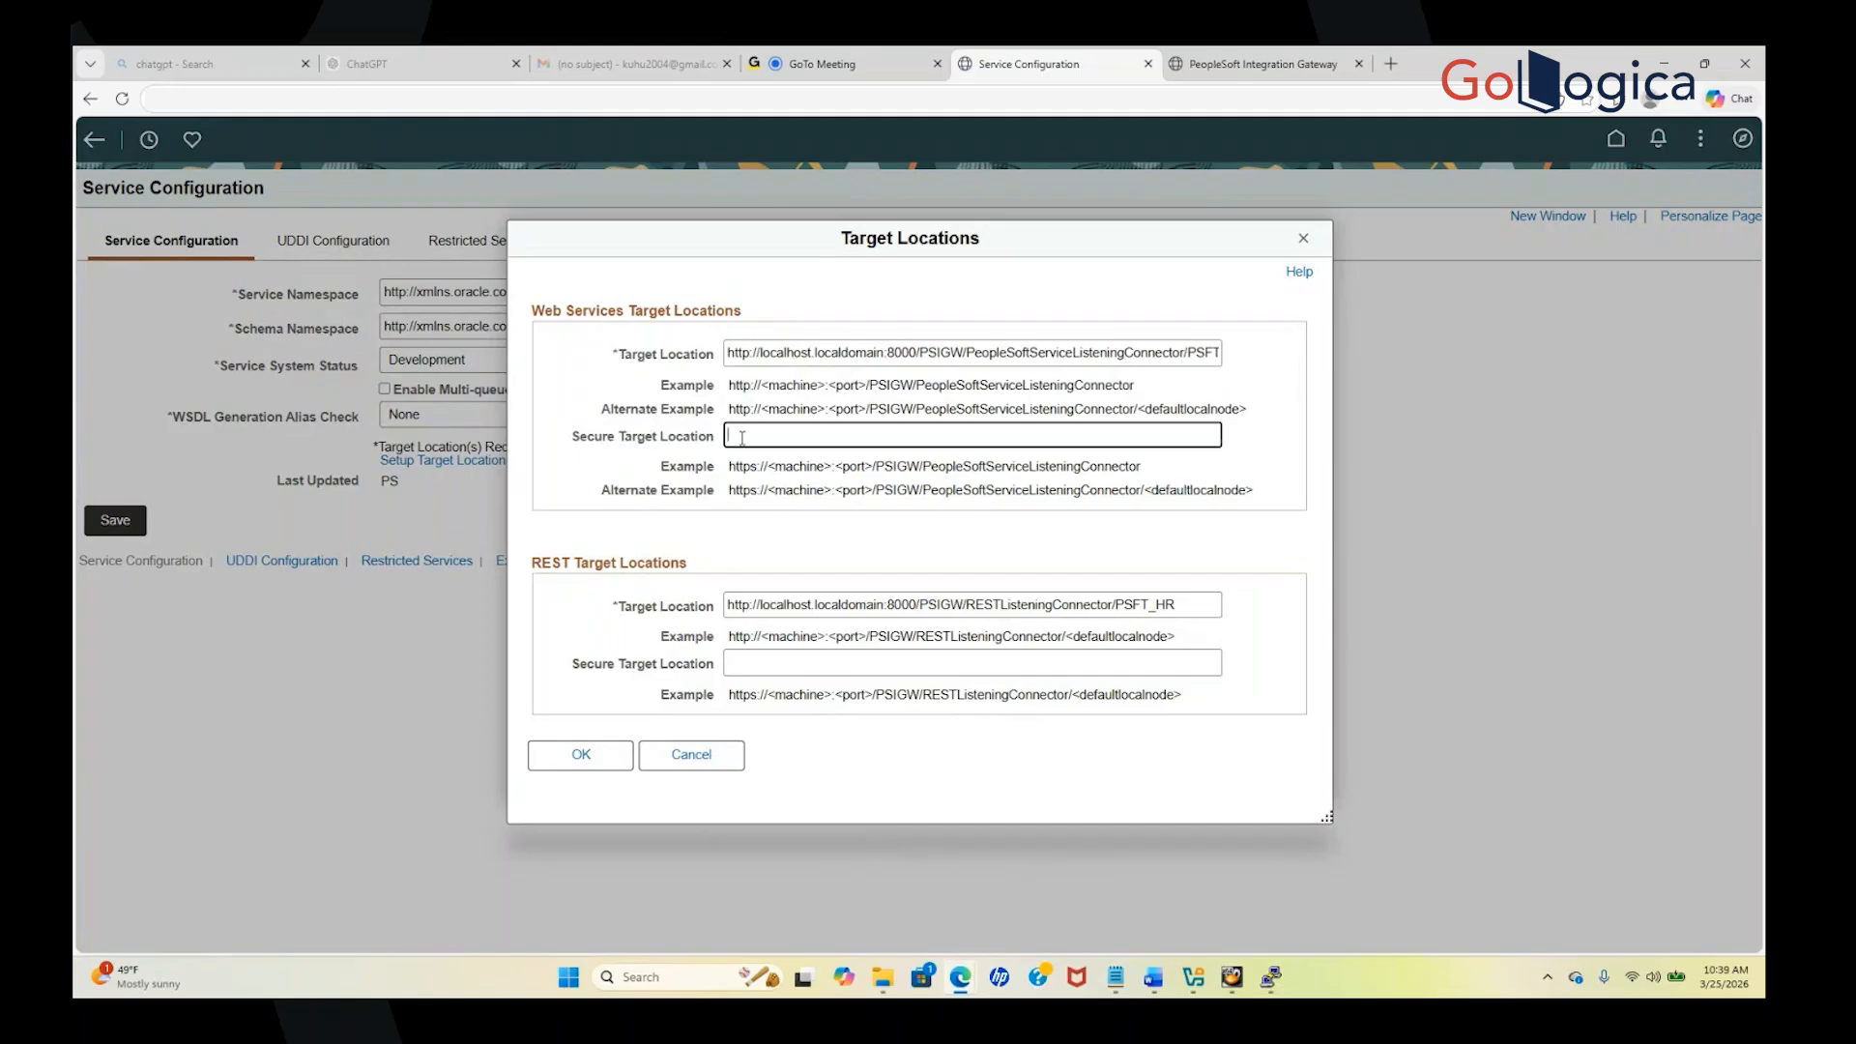
# Set the web services Target Location to 192.168.56.102:8000/PSIGW/PeopleSoftServiceListeningConnector/PSFT_HR by replacing the part before the port
pyautogui.click(771, 353)
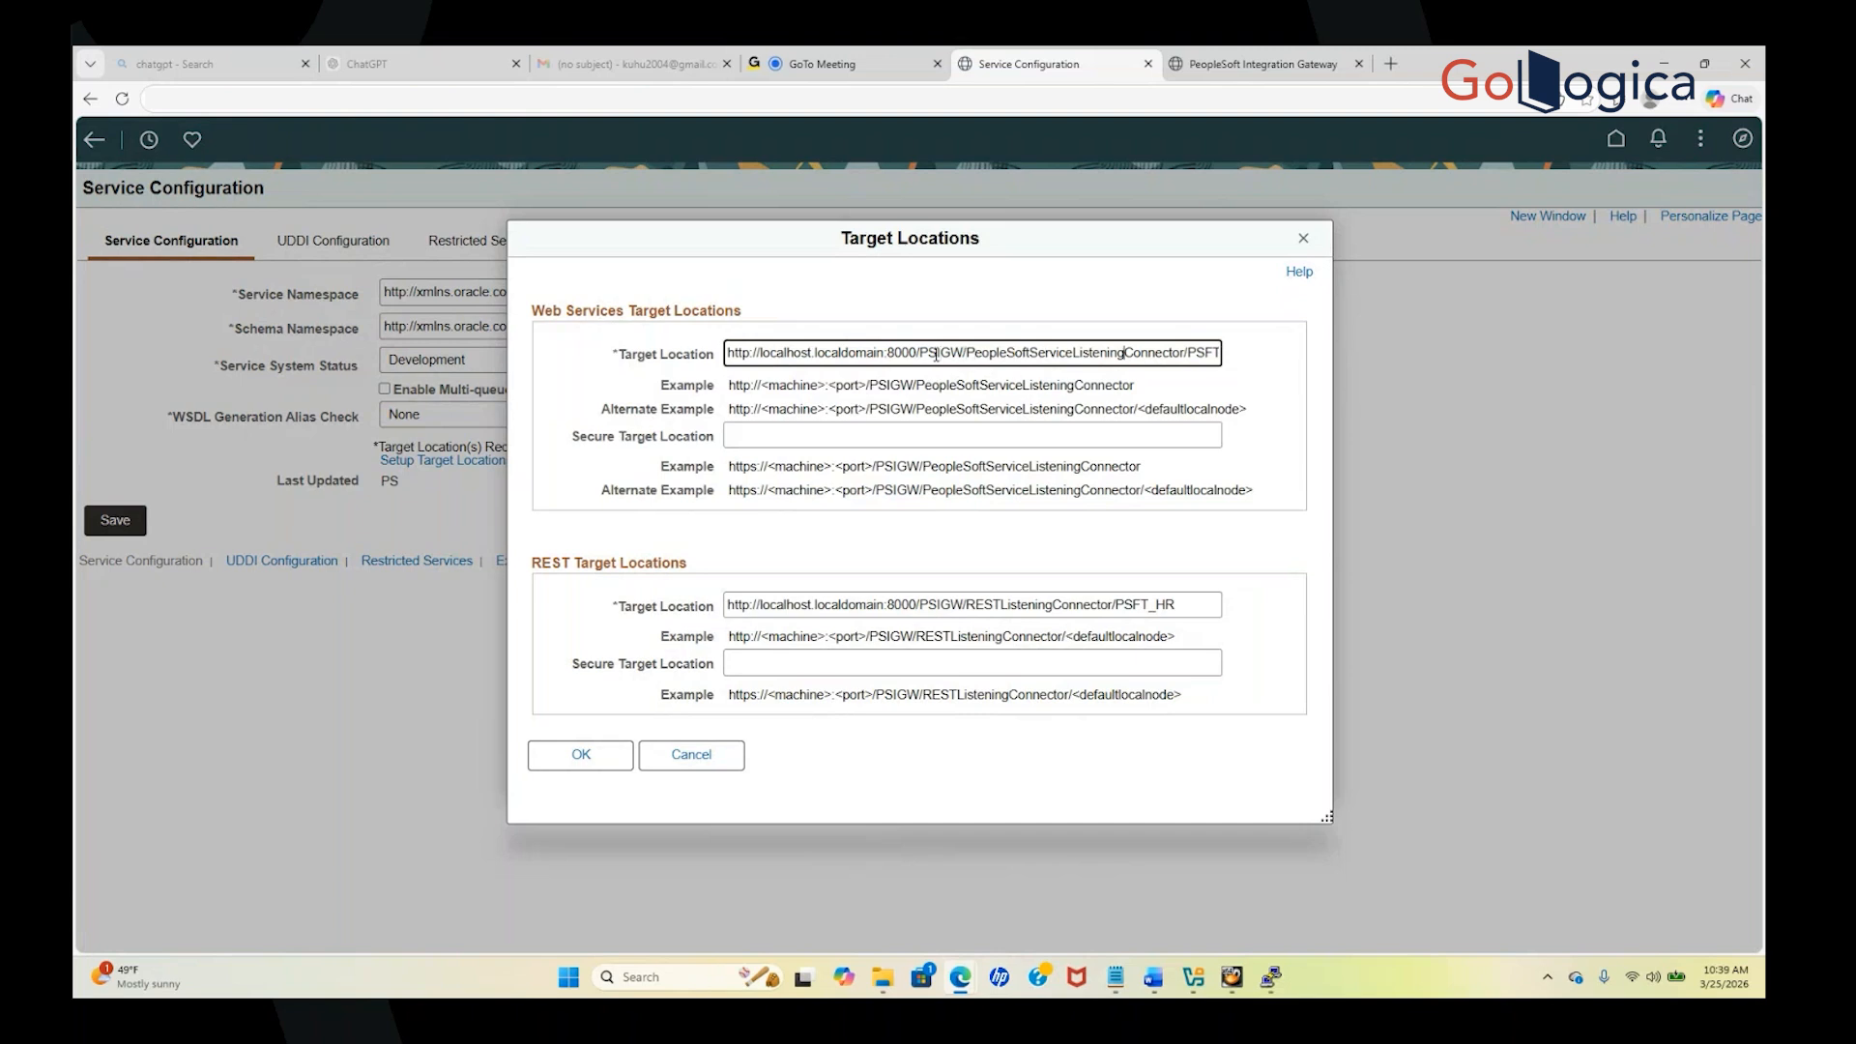
pyautogui.press('Right')
pyautogui.press('Right')
pyautogui.press('Right')
pyautogui.press('Right')
pyautogui.press('Right')
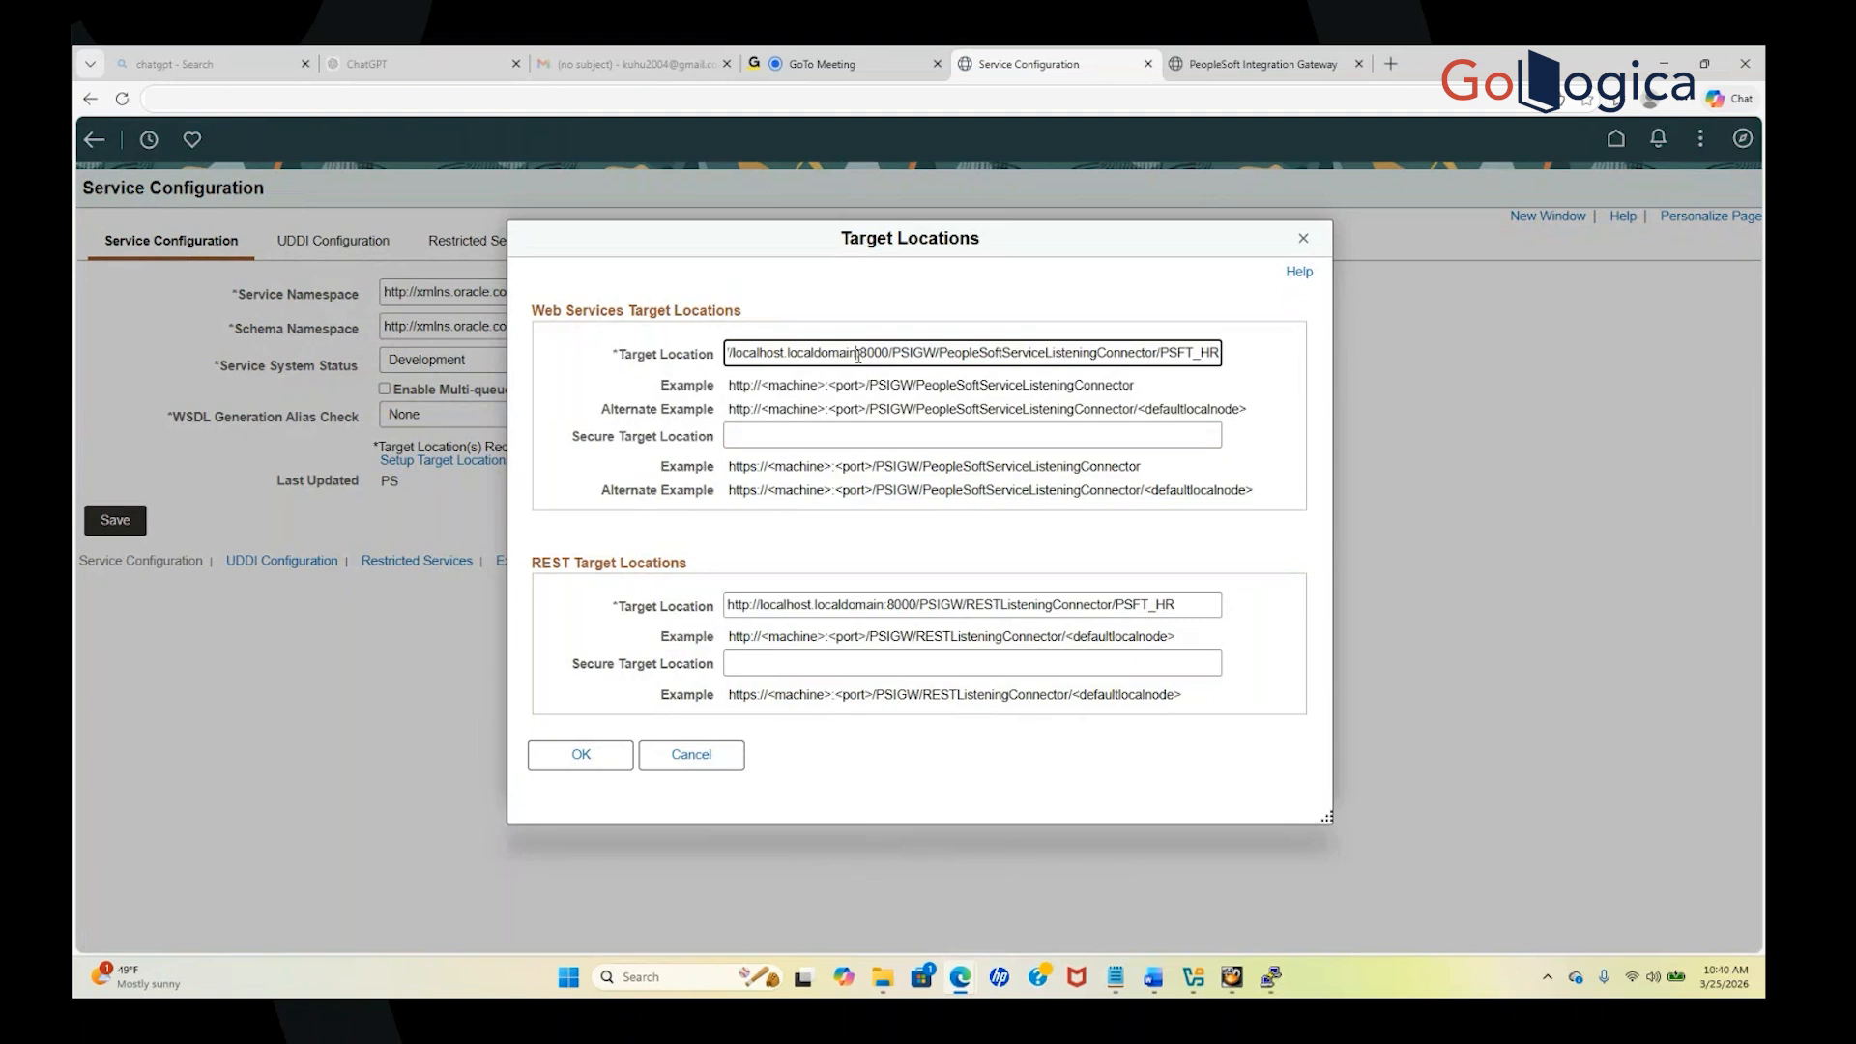
pyautogui.press('BackSpace')
pyautogui.press('BackSpace')
pyautogui.press('BackSpace')
pyautogui.press('BackSpace')
pyautogui.press('BackSpace')
pyautogui.press('BackSpace')
pyautogui.press('BackSpace')
pyautogui.press('BackSpace')
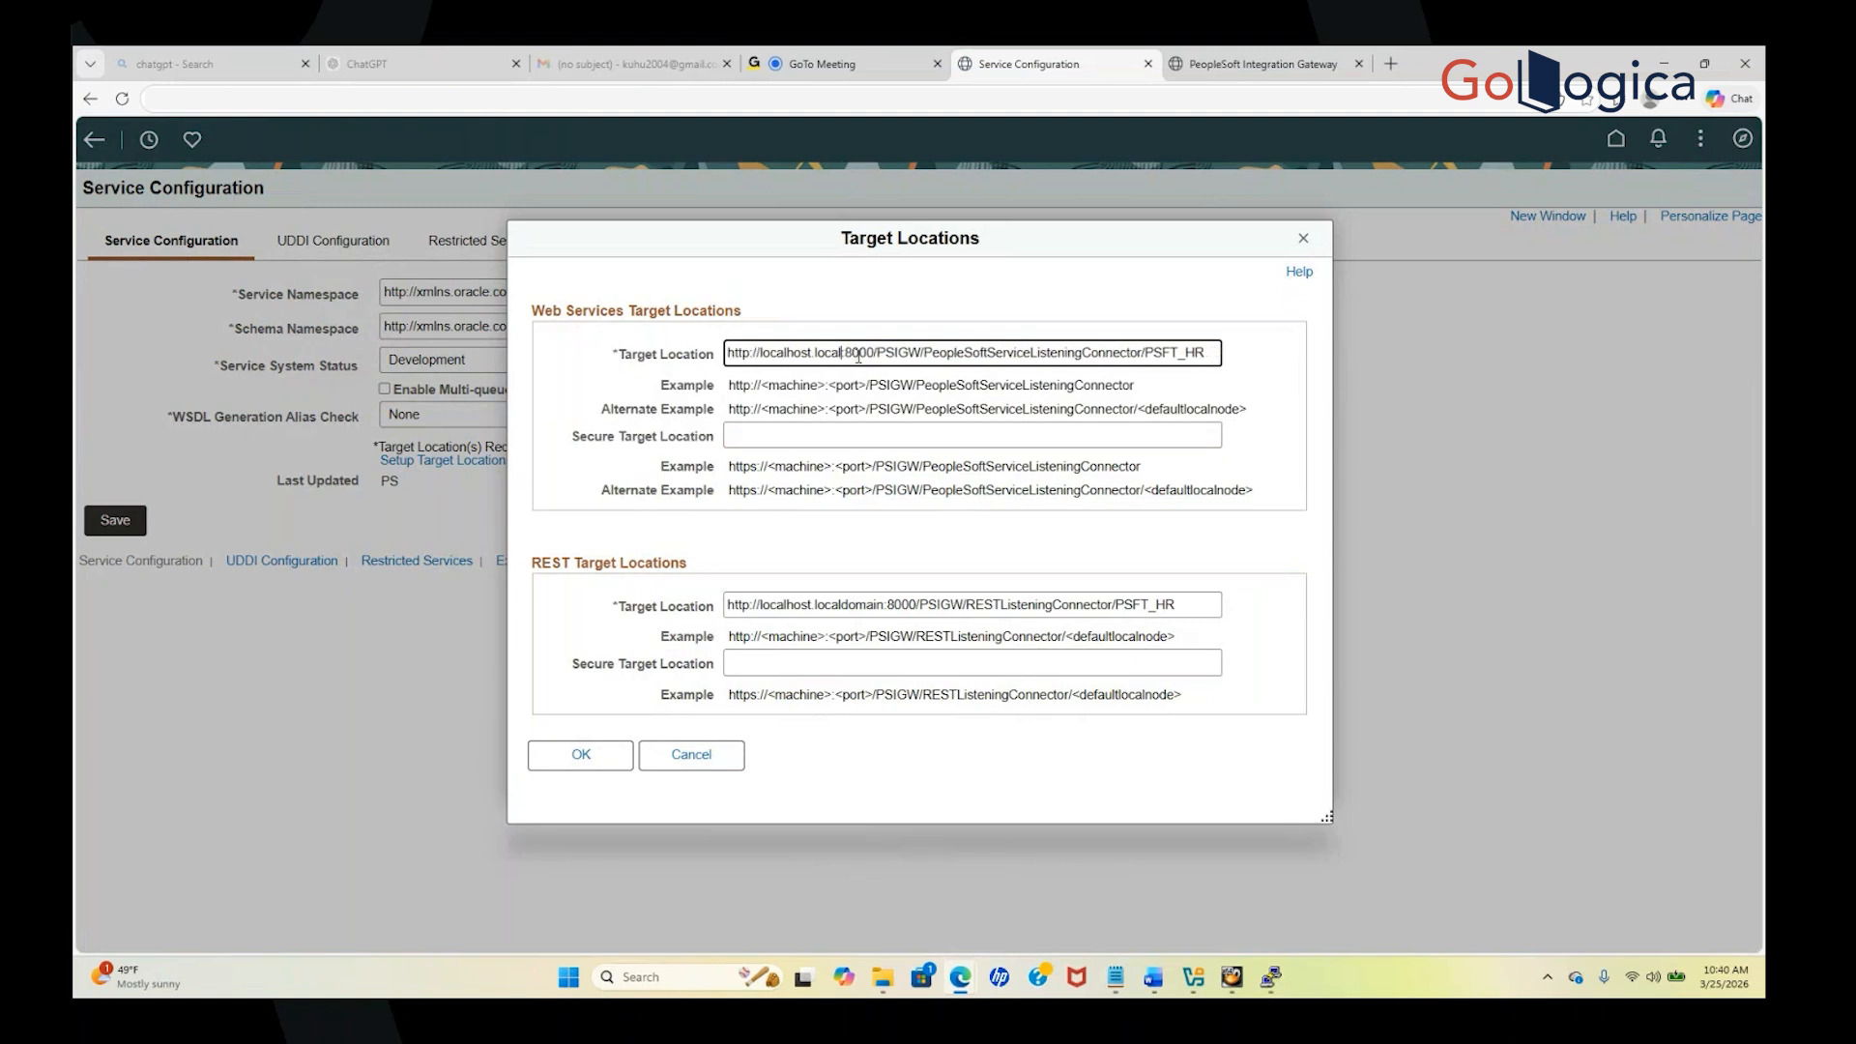
pyautogui.press('BackSpace')
pyautogui.press('BackSpace')
pyautogui.press('BackSpace')
pyautogui.press('BackSpace')
pyautogui.press('BackSpace')
pyautogui.press('BackSpace')
pyautogui.press('BackSpace')
pyautogui.press('BackSpace')
pyautogui.press('BackSpace')
pyautogui.press('BackSpace')
pyautogui.press('BackSpace')
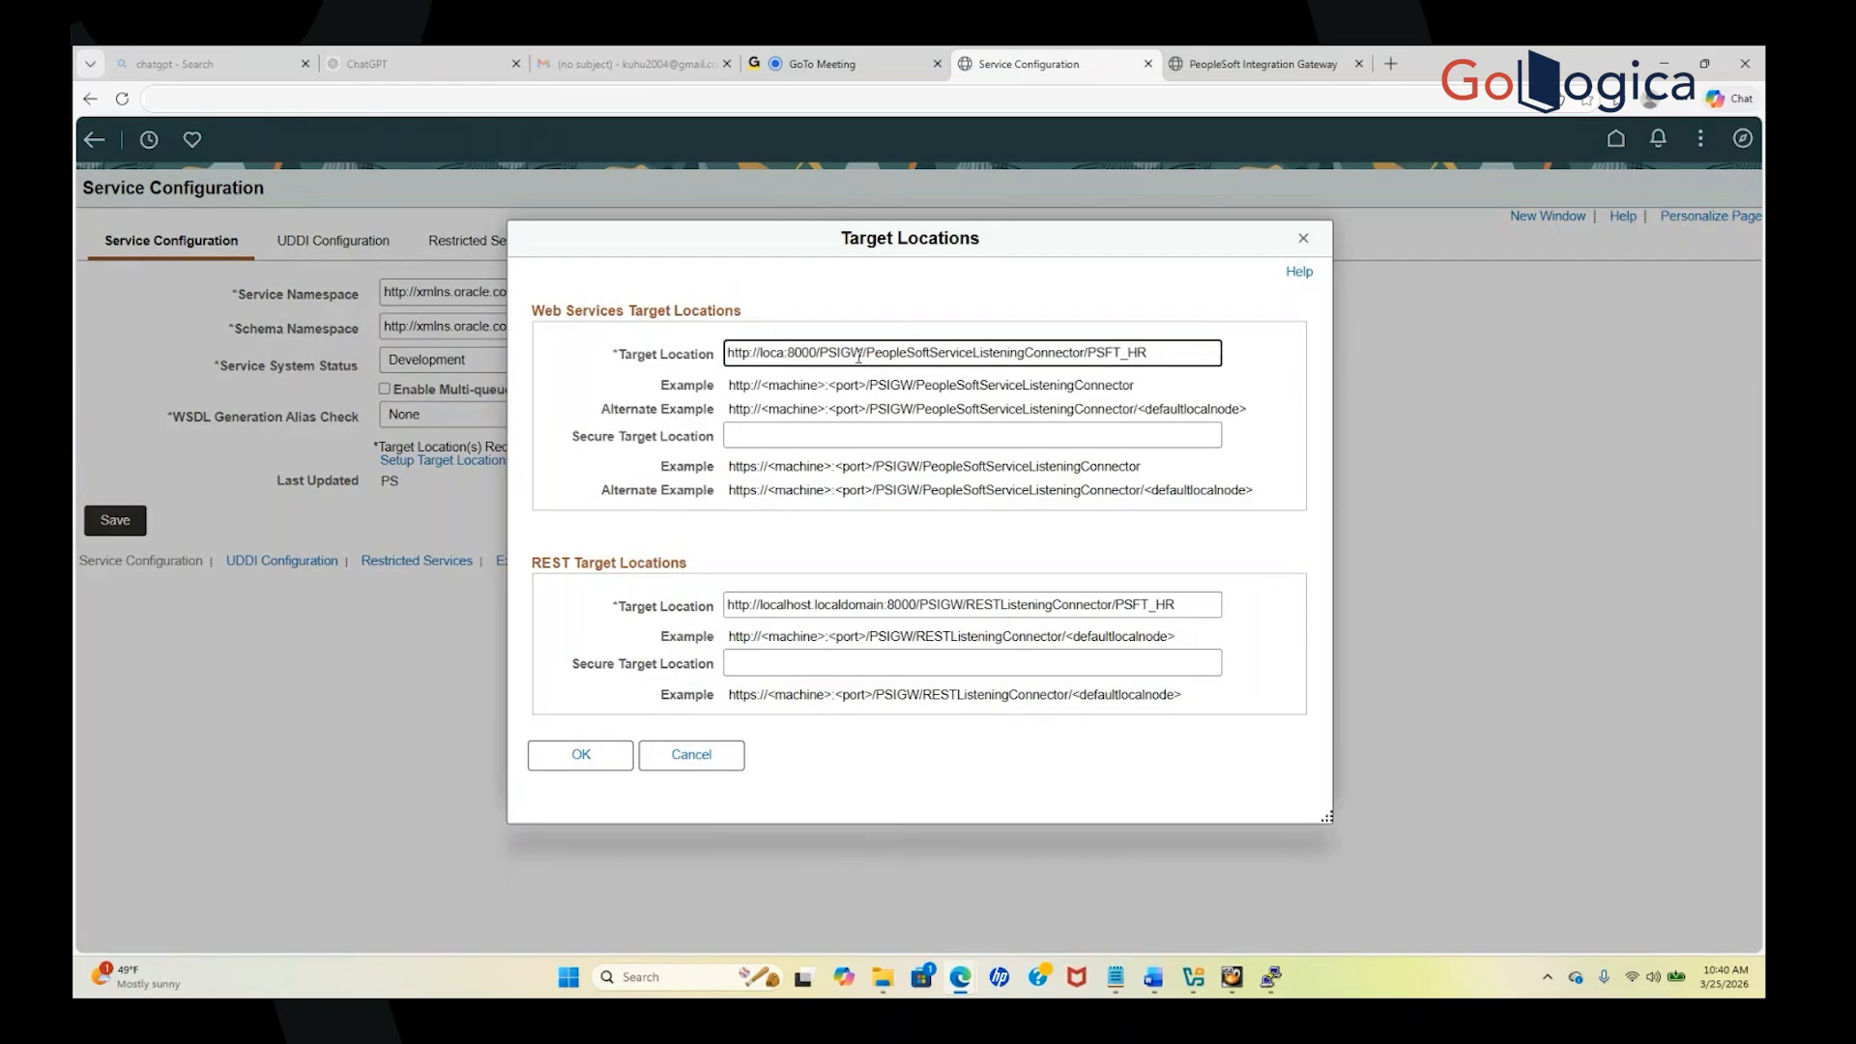
pyautogui.press('BackSpace')
pyautogui.press('BackSpace')
pyautogui.press('BackSpace')
pyautogui.press('BackSpace')
pyautogui.press('BackSpace')
pyautogui.press('BackSpace')
pyautogui.press('BackSpace')
pyautogui.press('BackSpace')
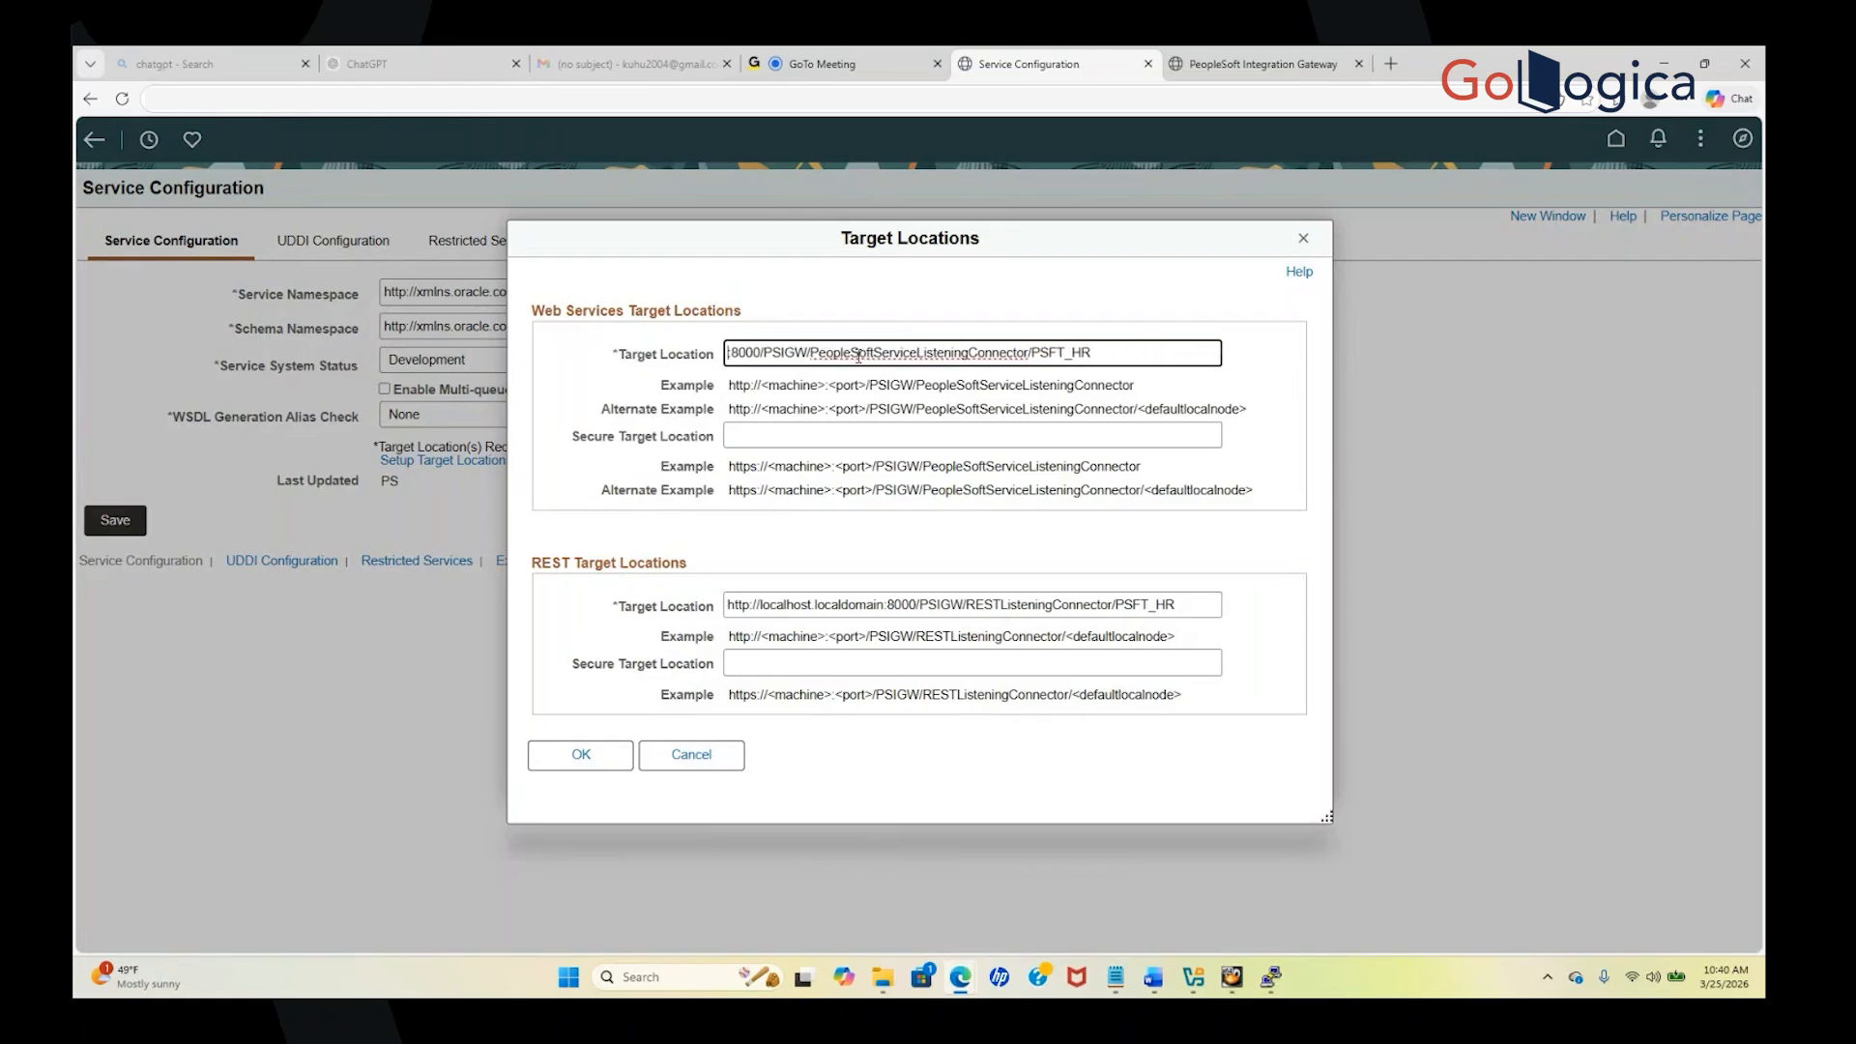
pyautogui.write('192.')
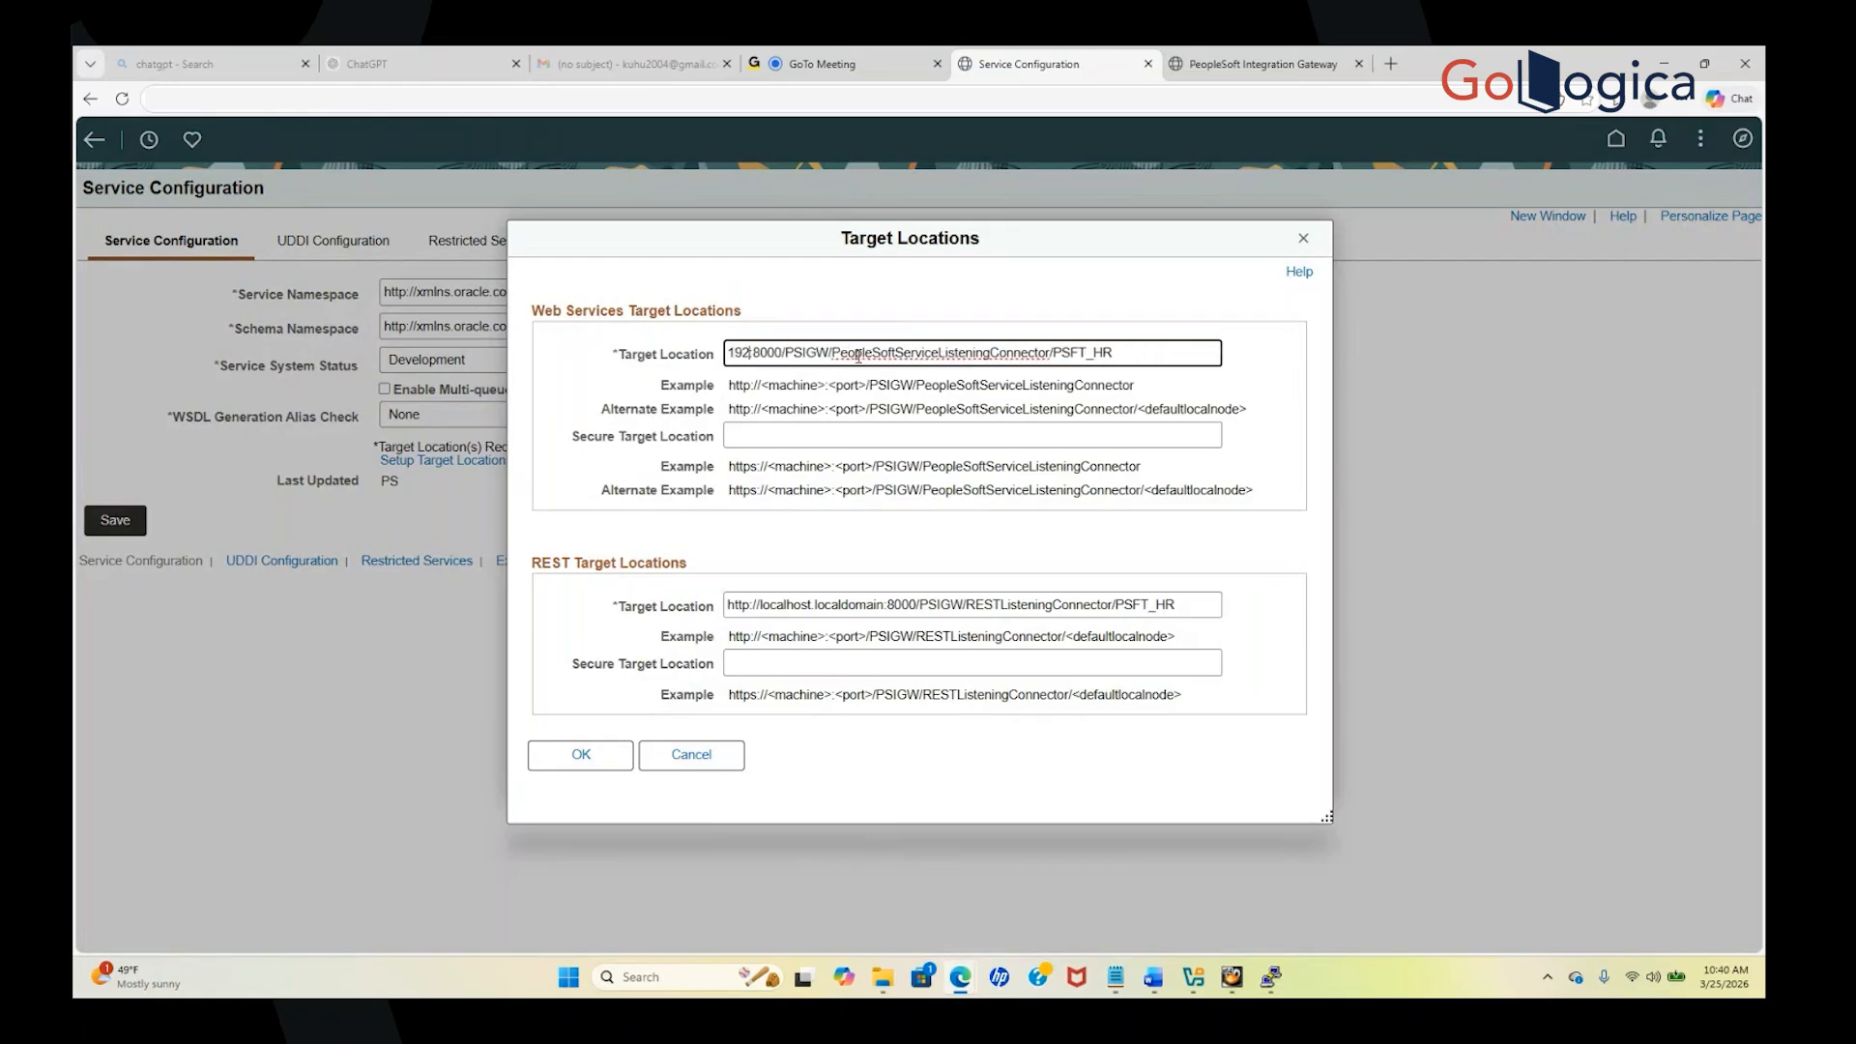
pyautogui.write('168')
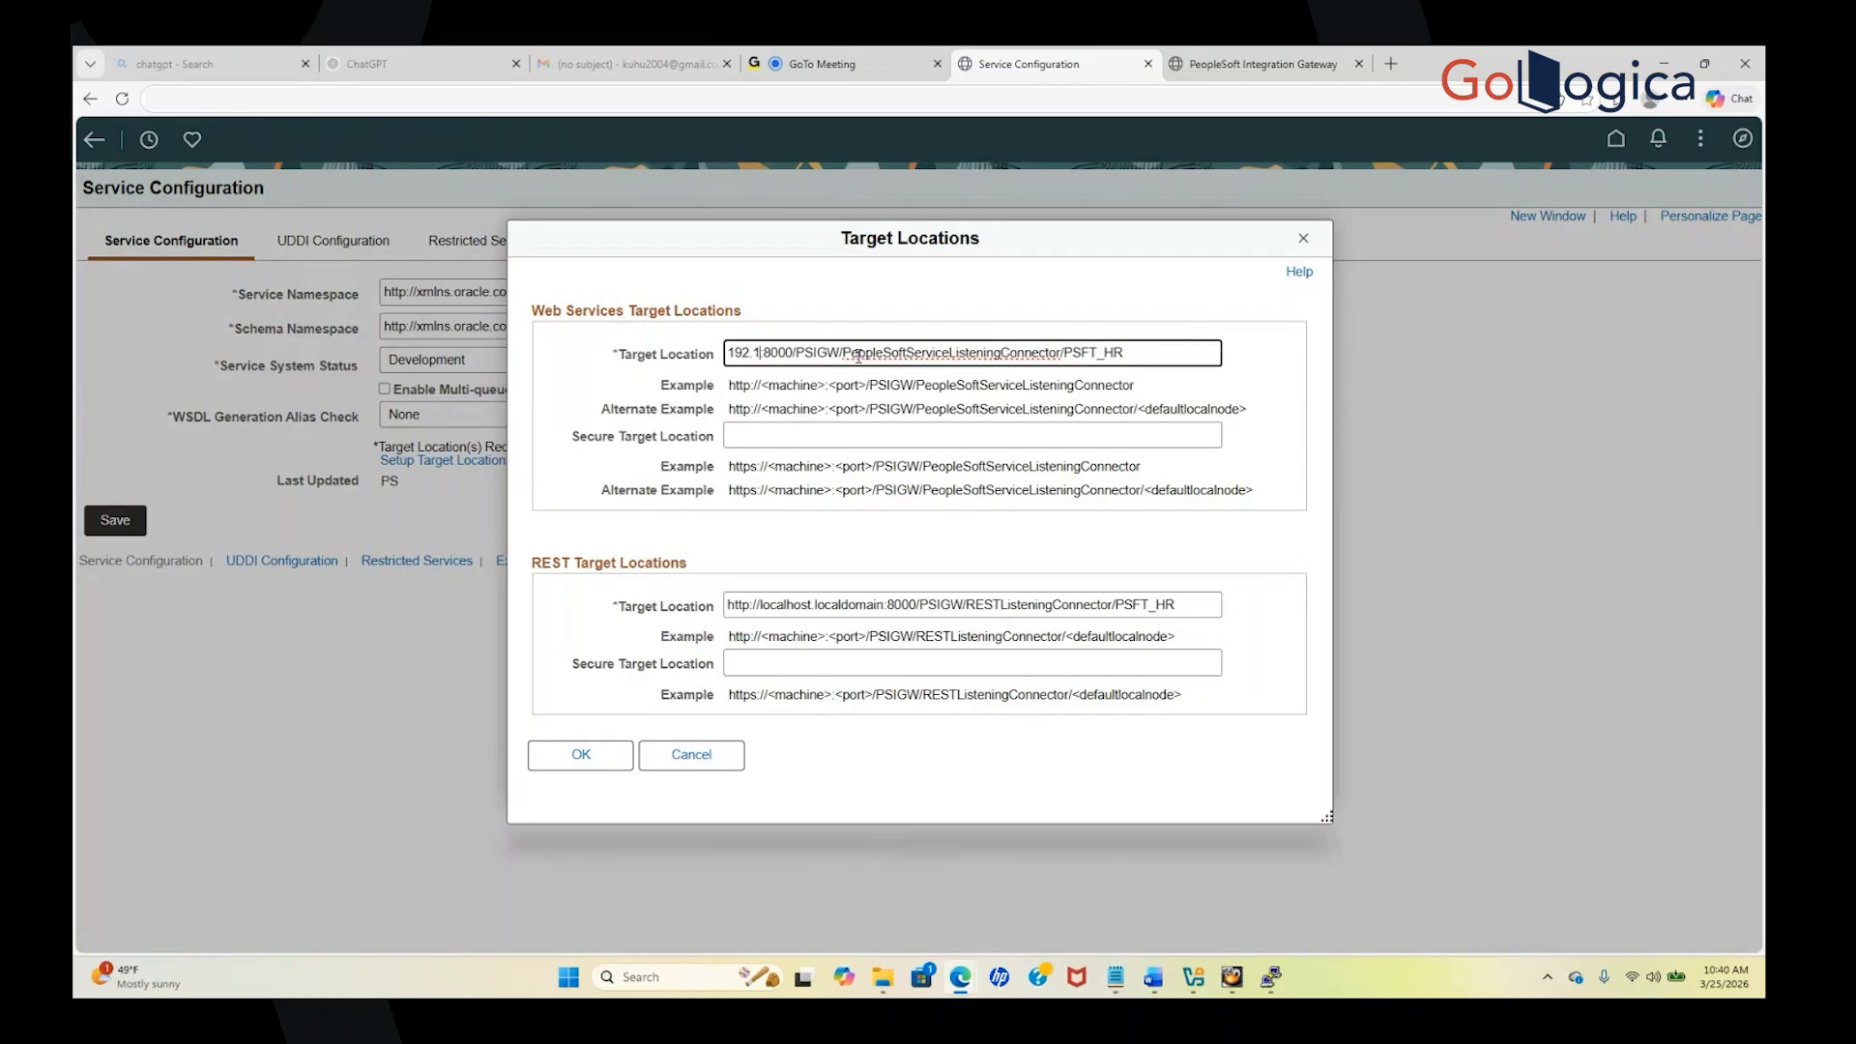
pyautogui.write('.56.')
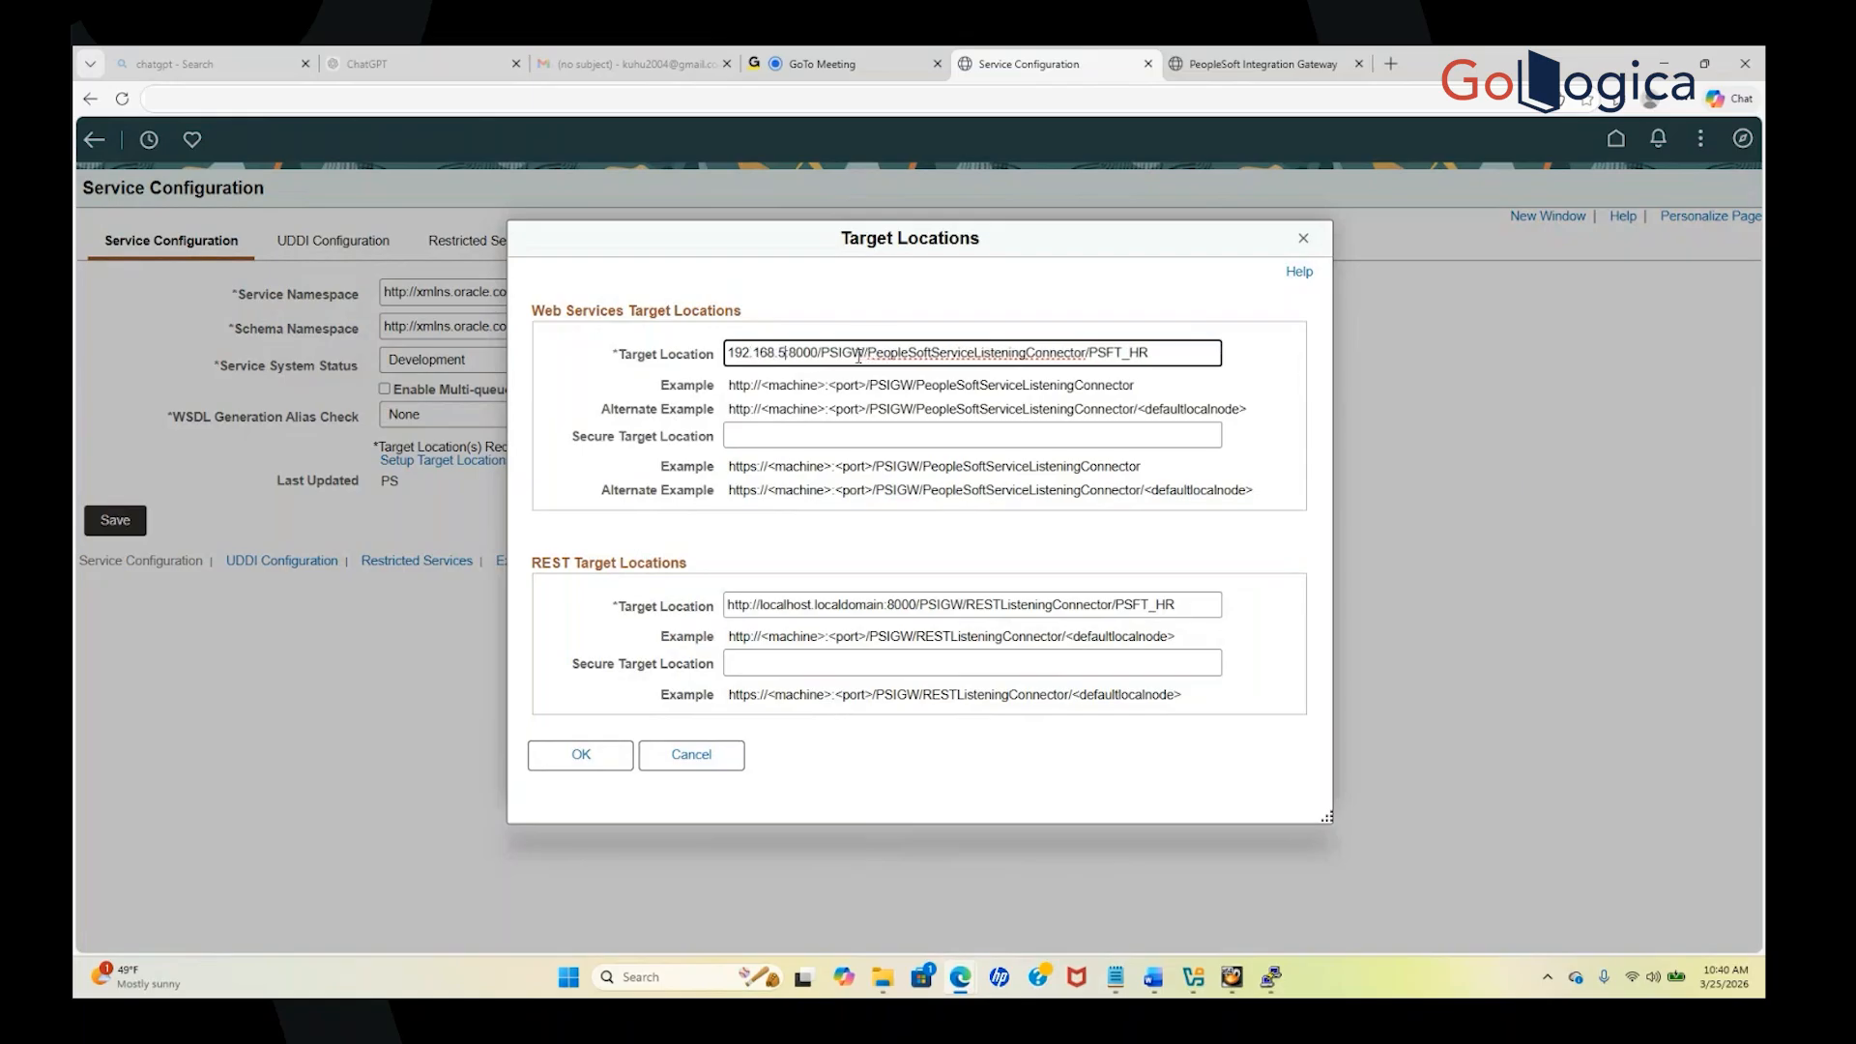
pyautogui.write('102')
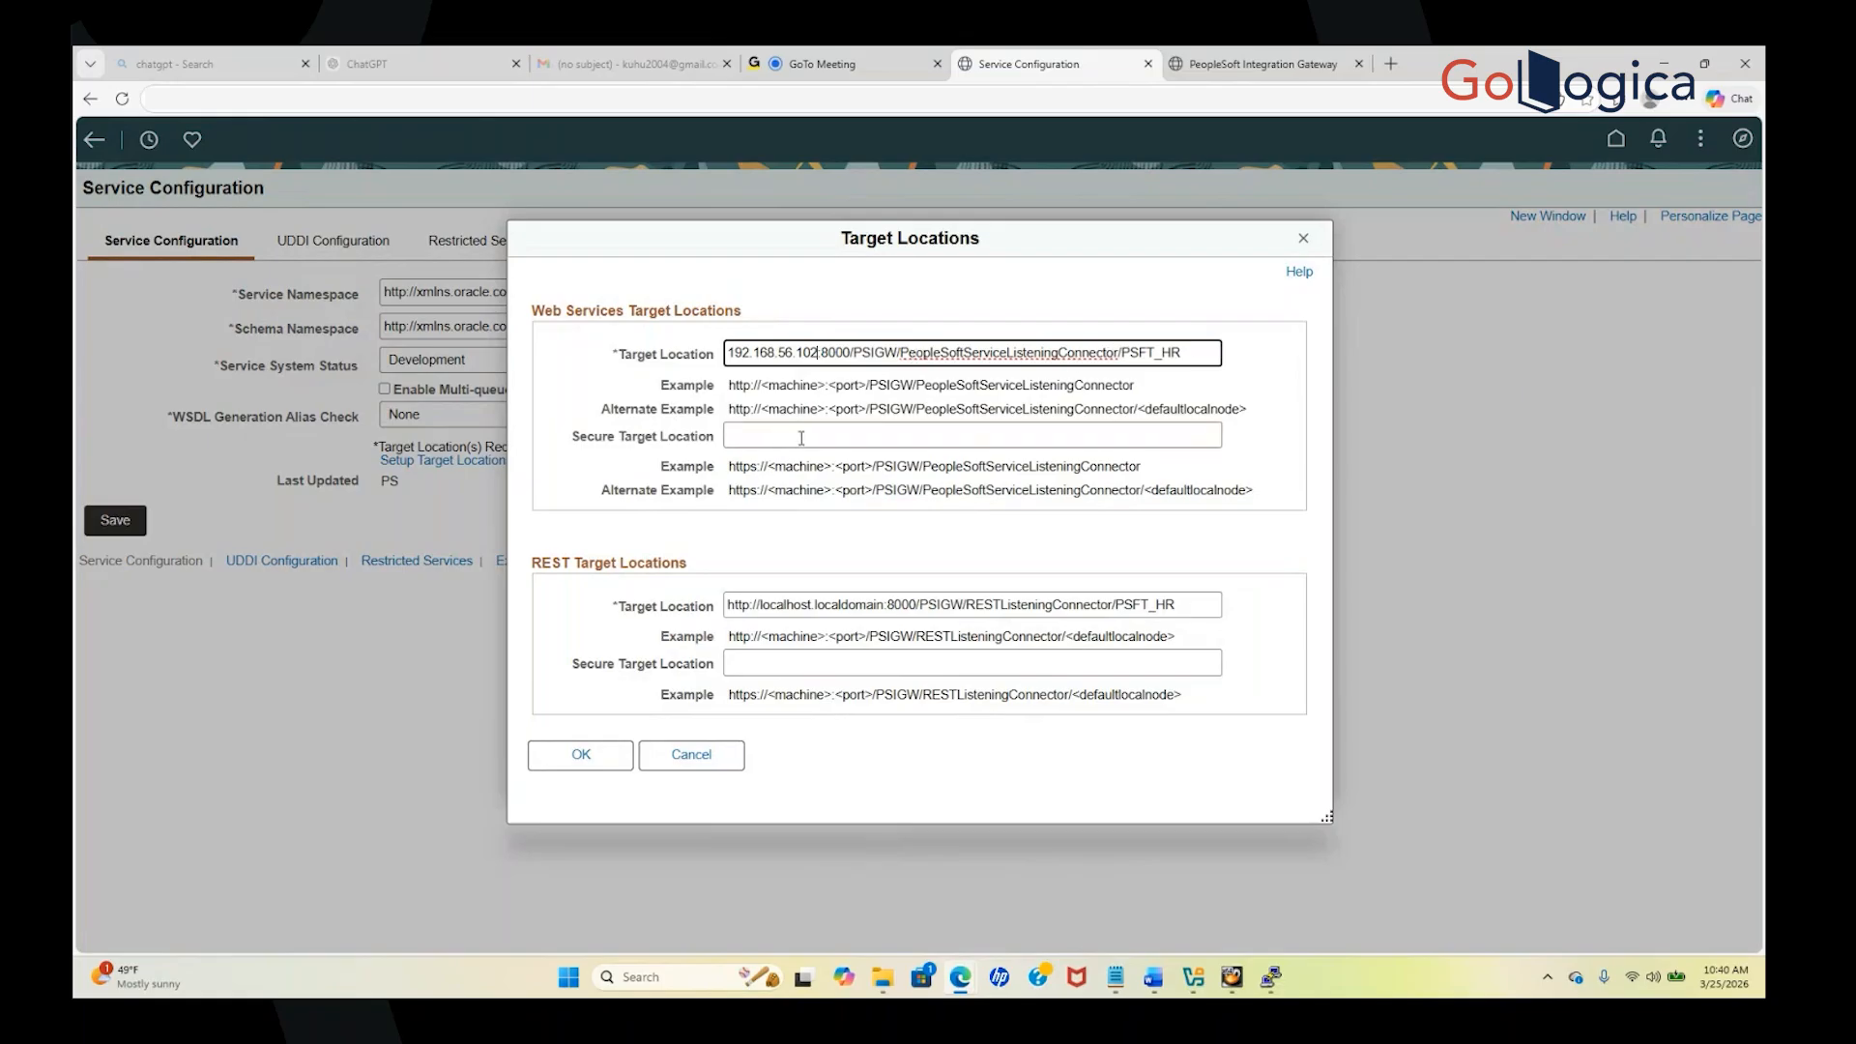
pyautogui.click(1141, 392)
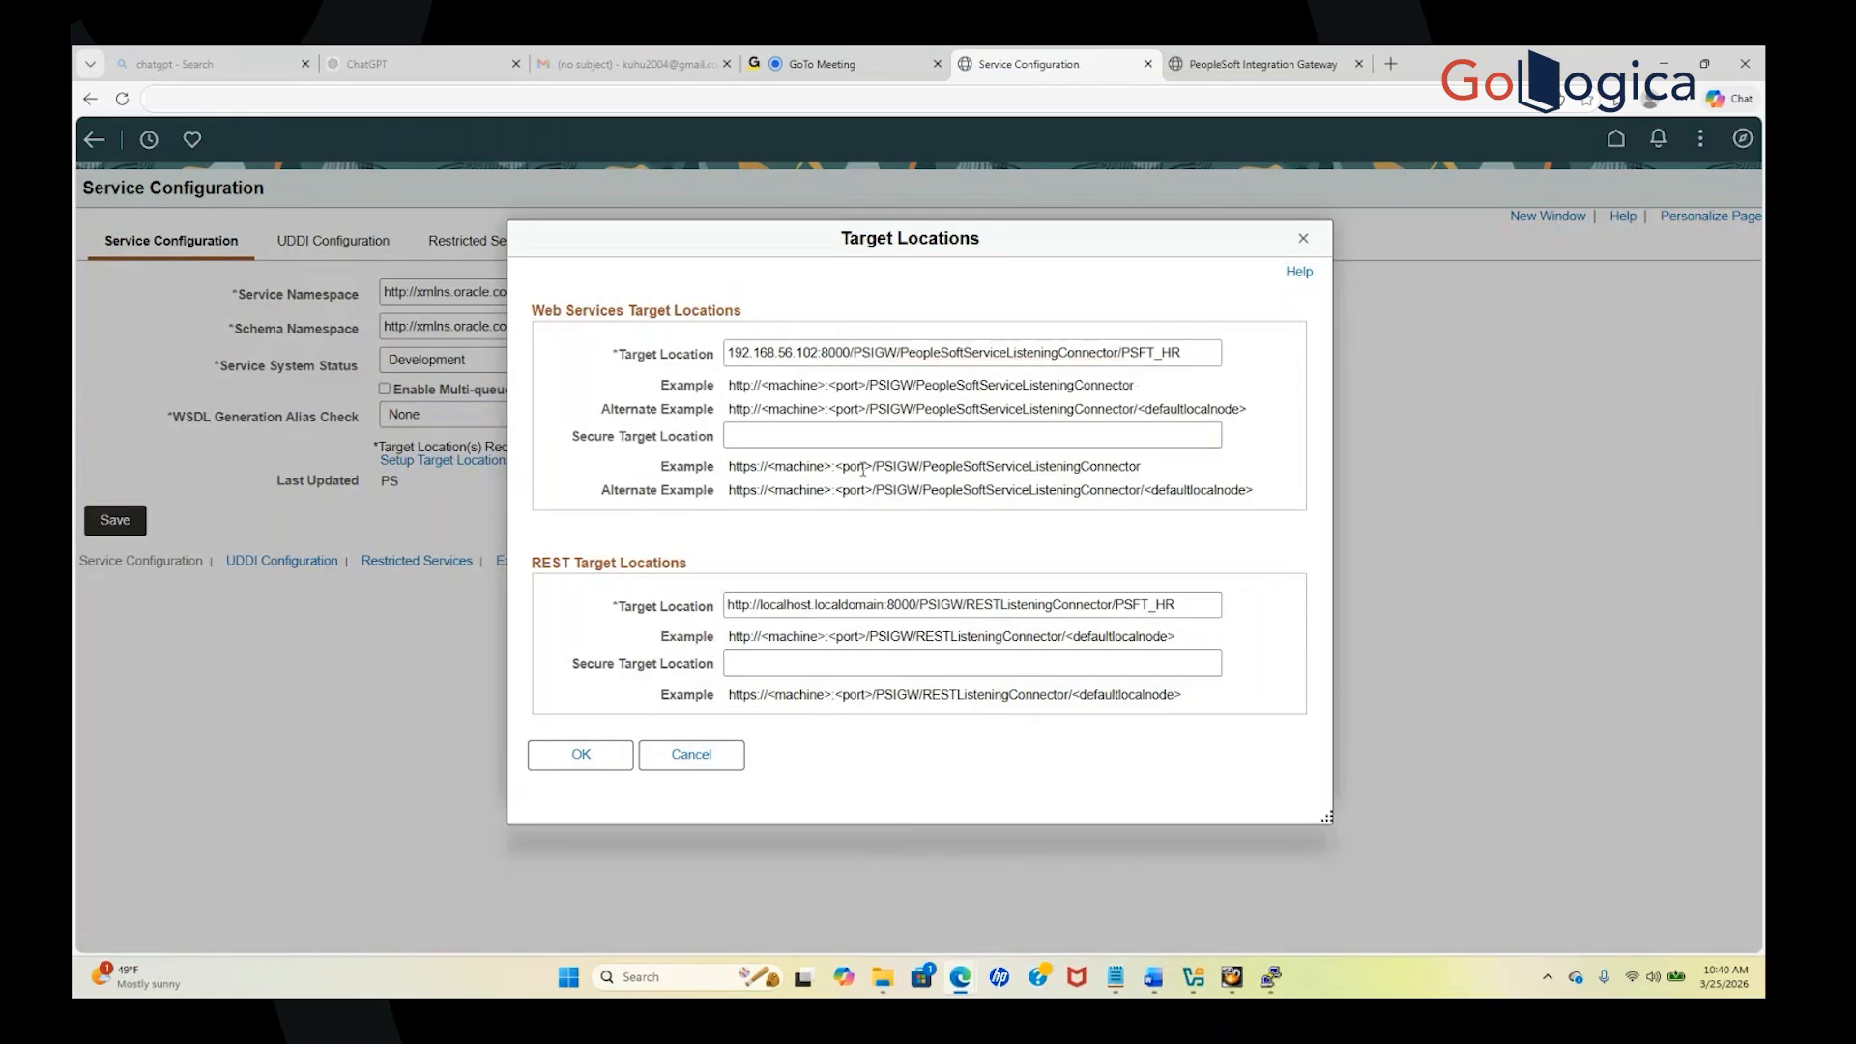
pyautogui.click(782, 445)
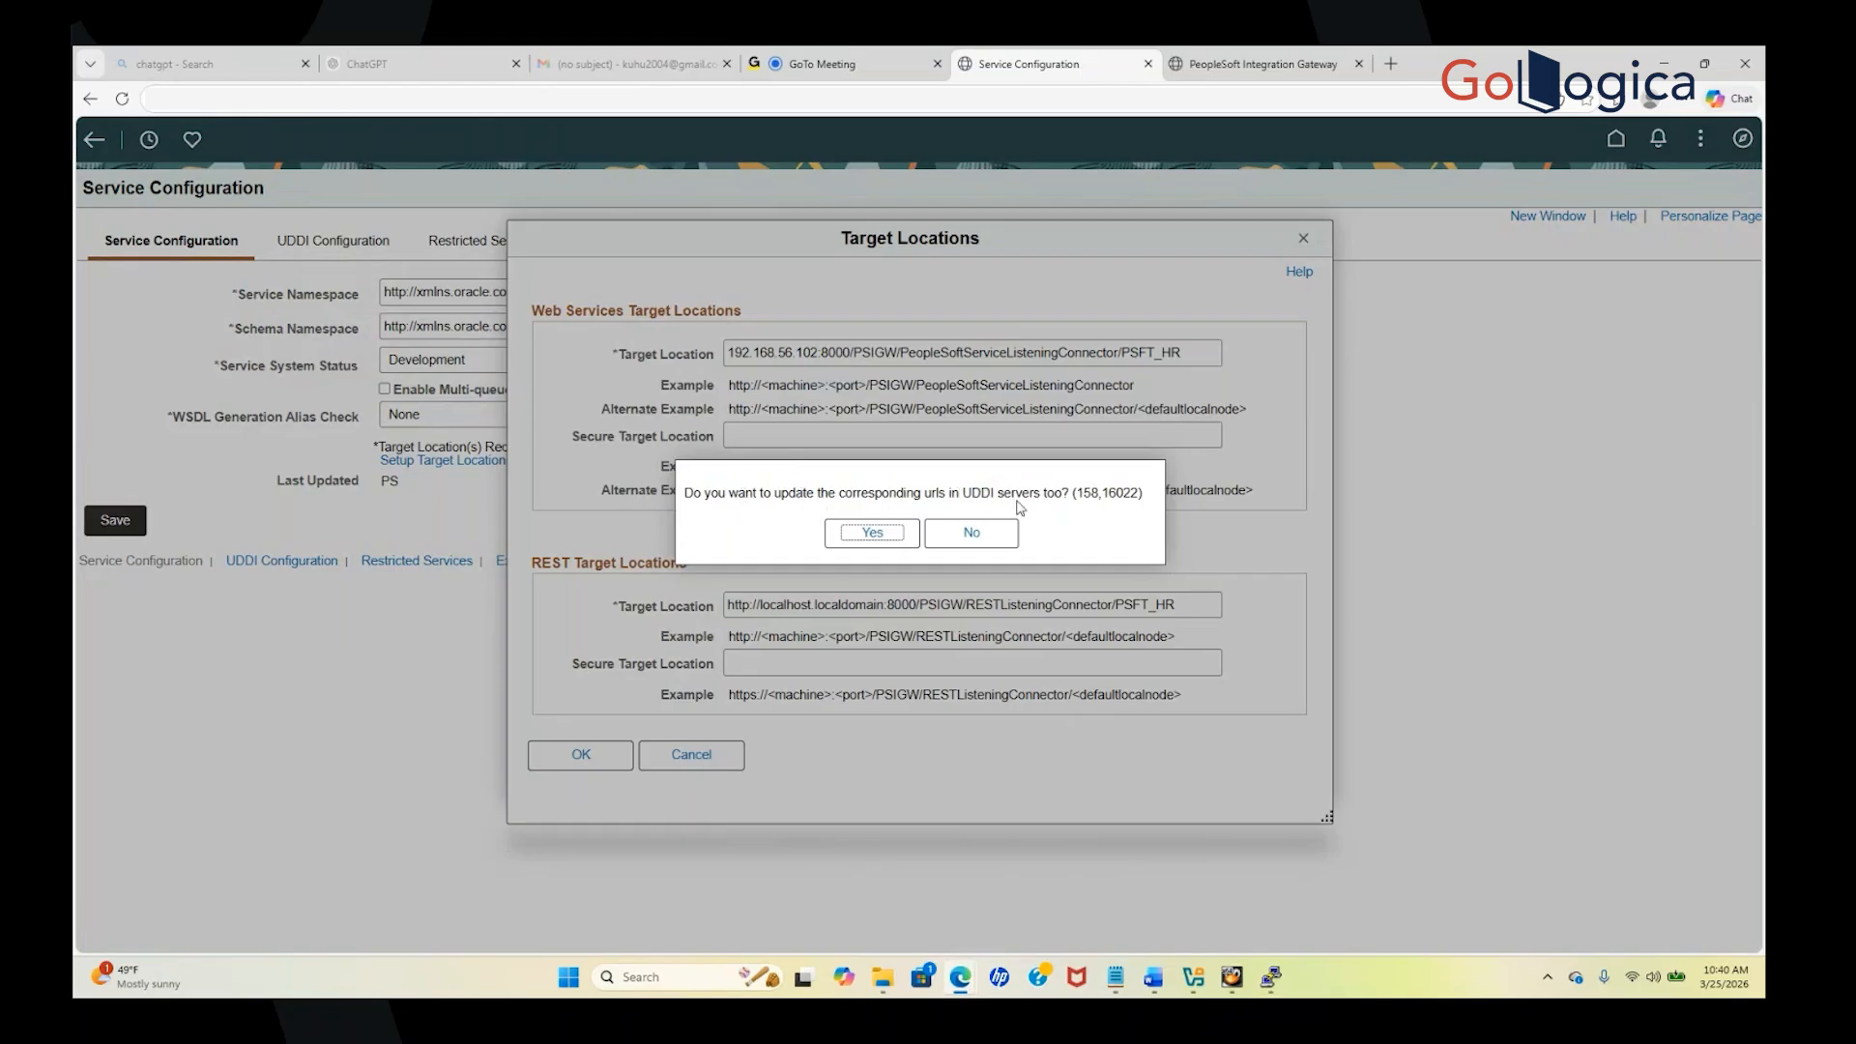
pyautogui.click(1002, 530)
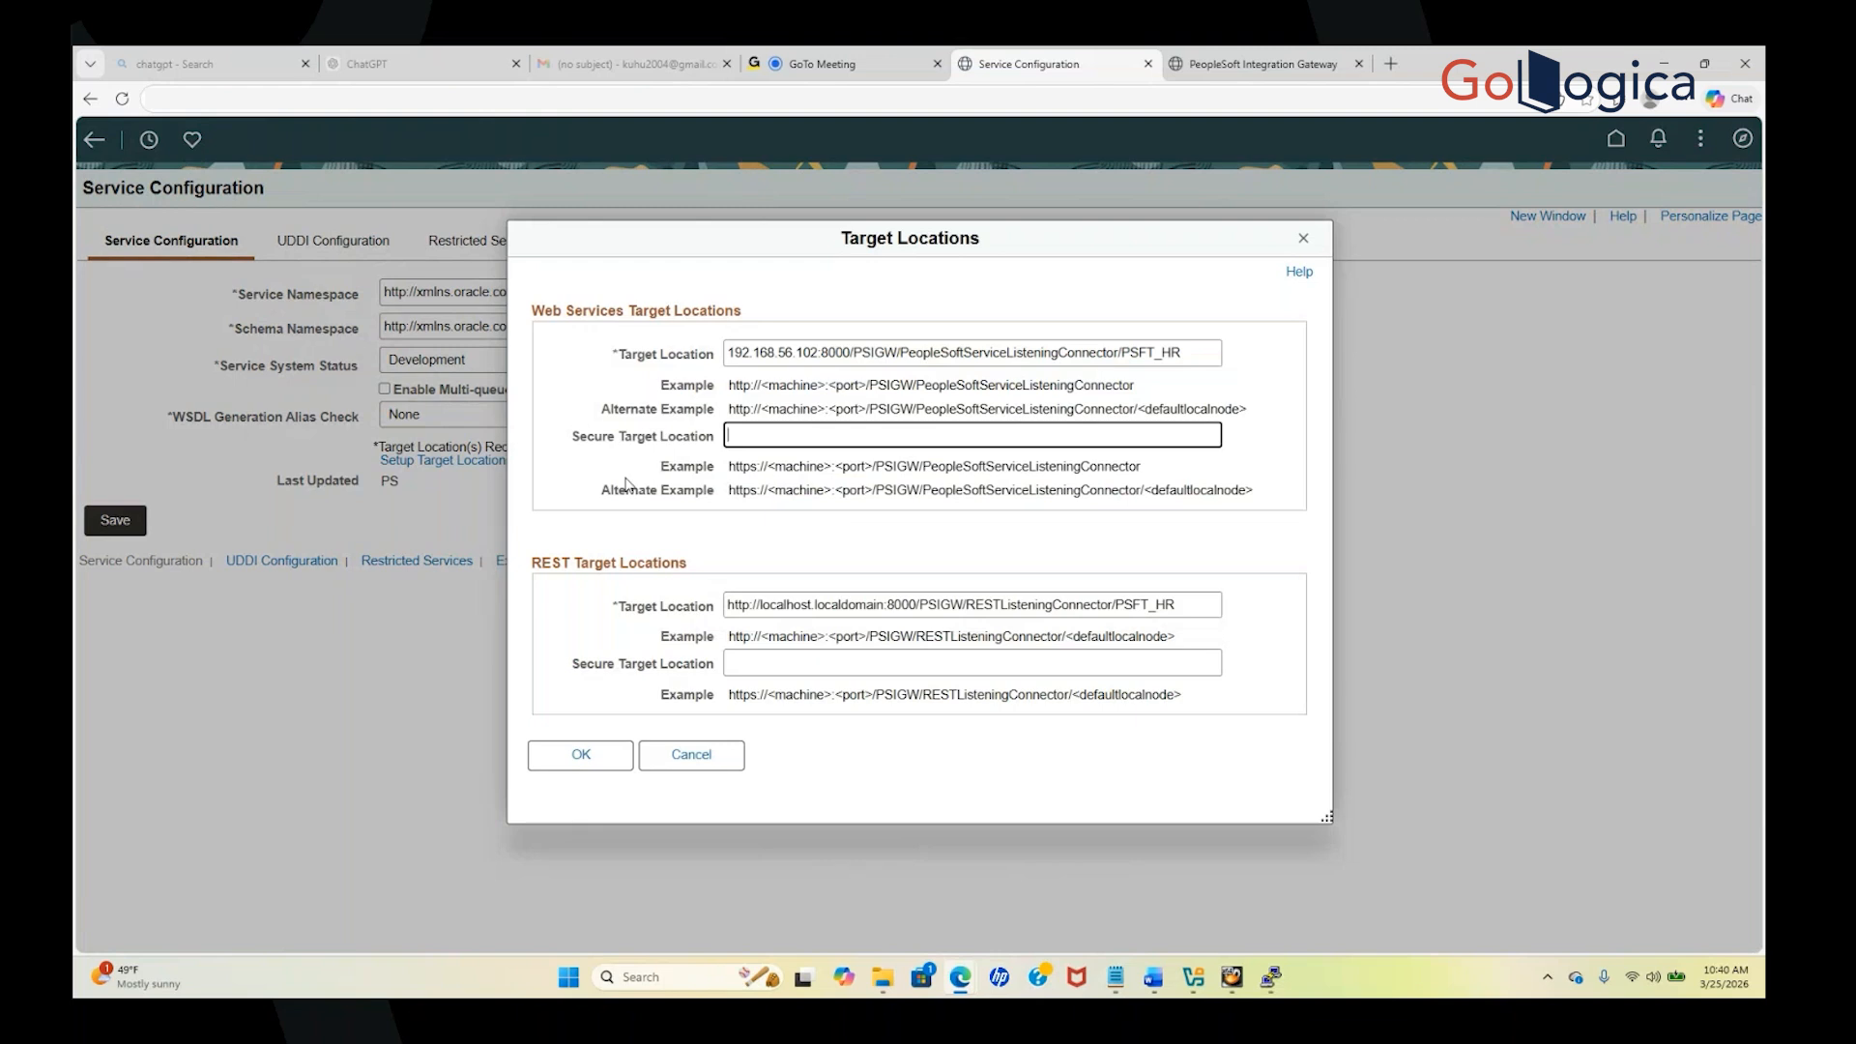
pyautogui.click(734, 355)
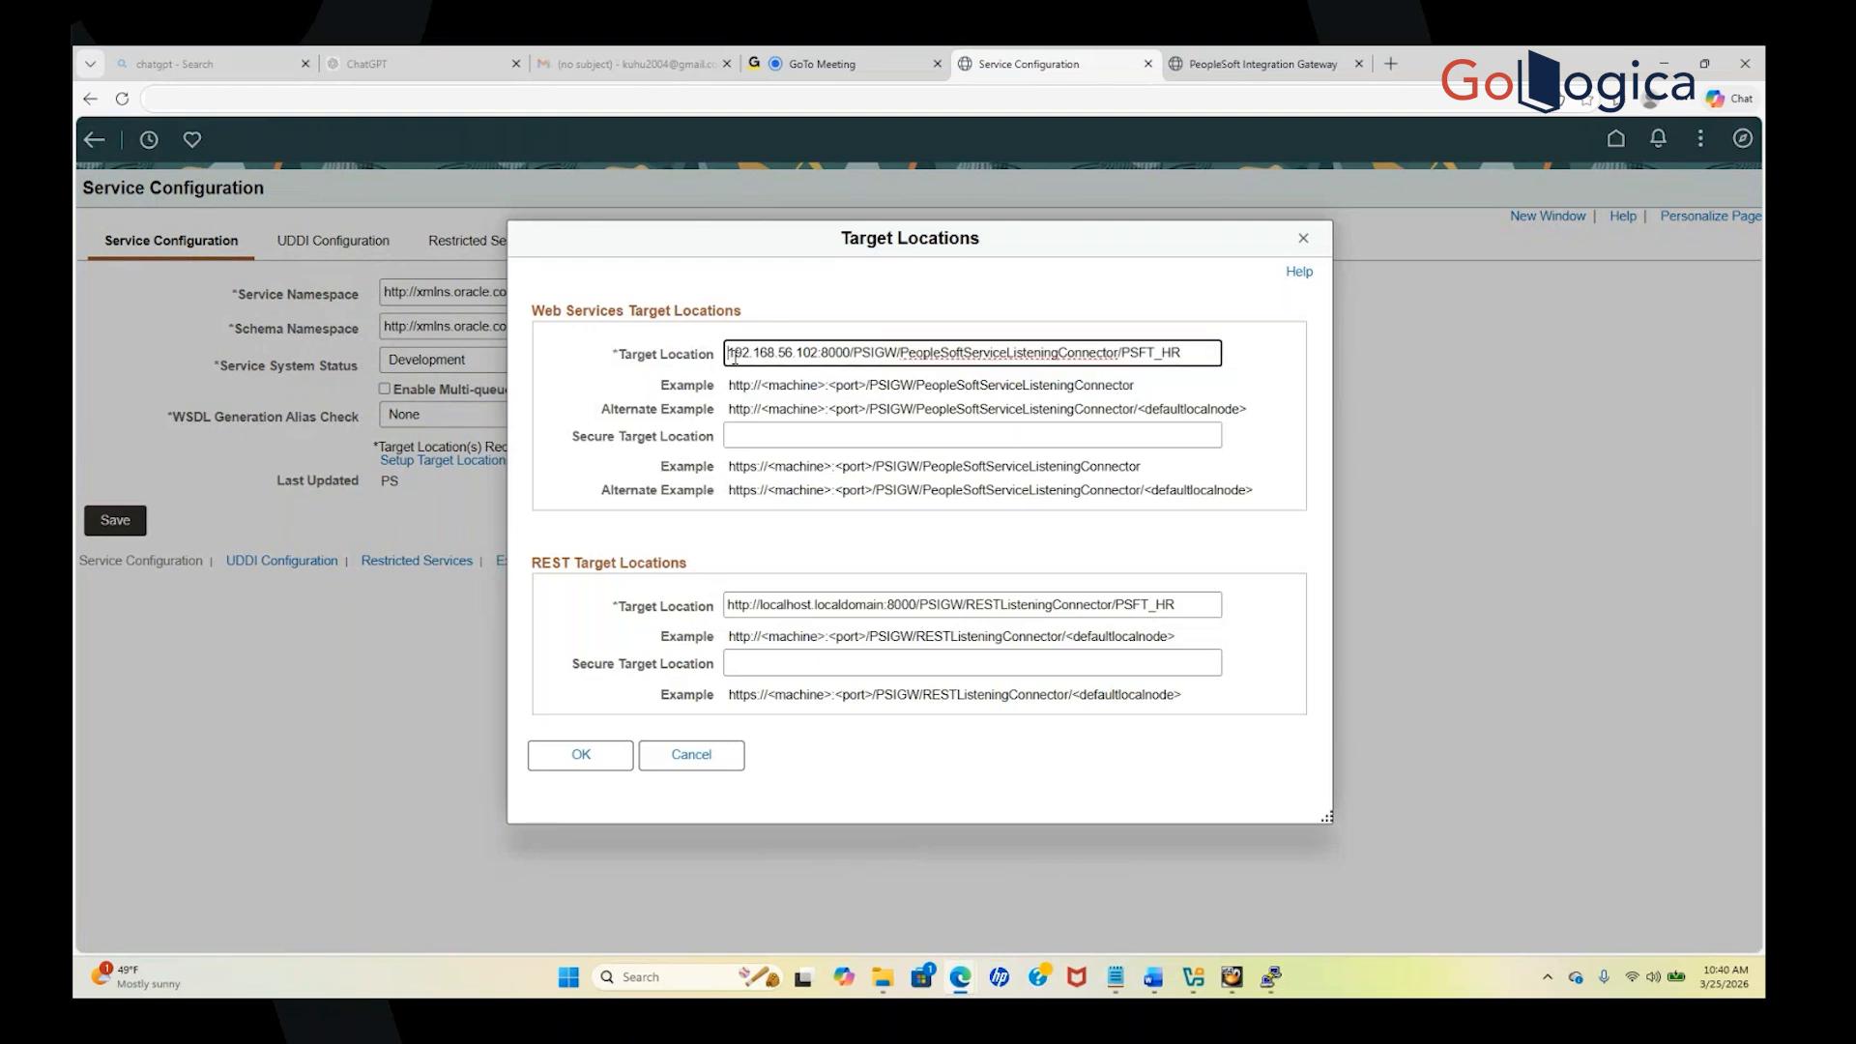
pyautogui.write('ht')
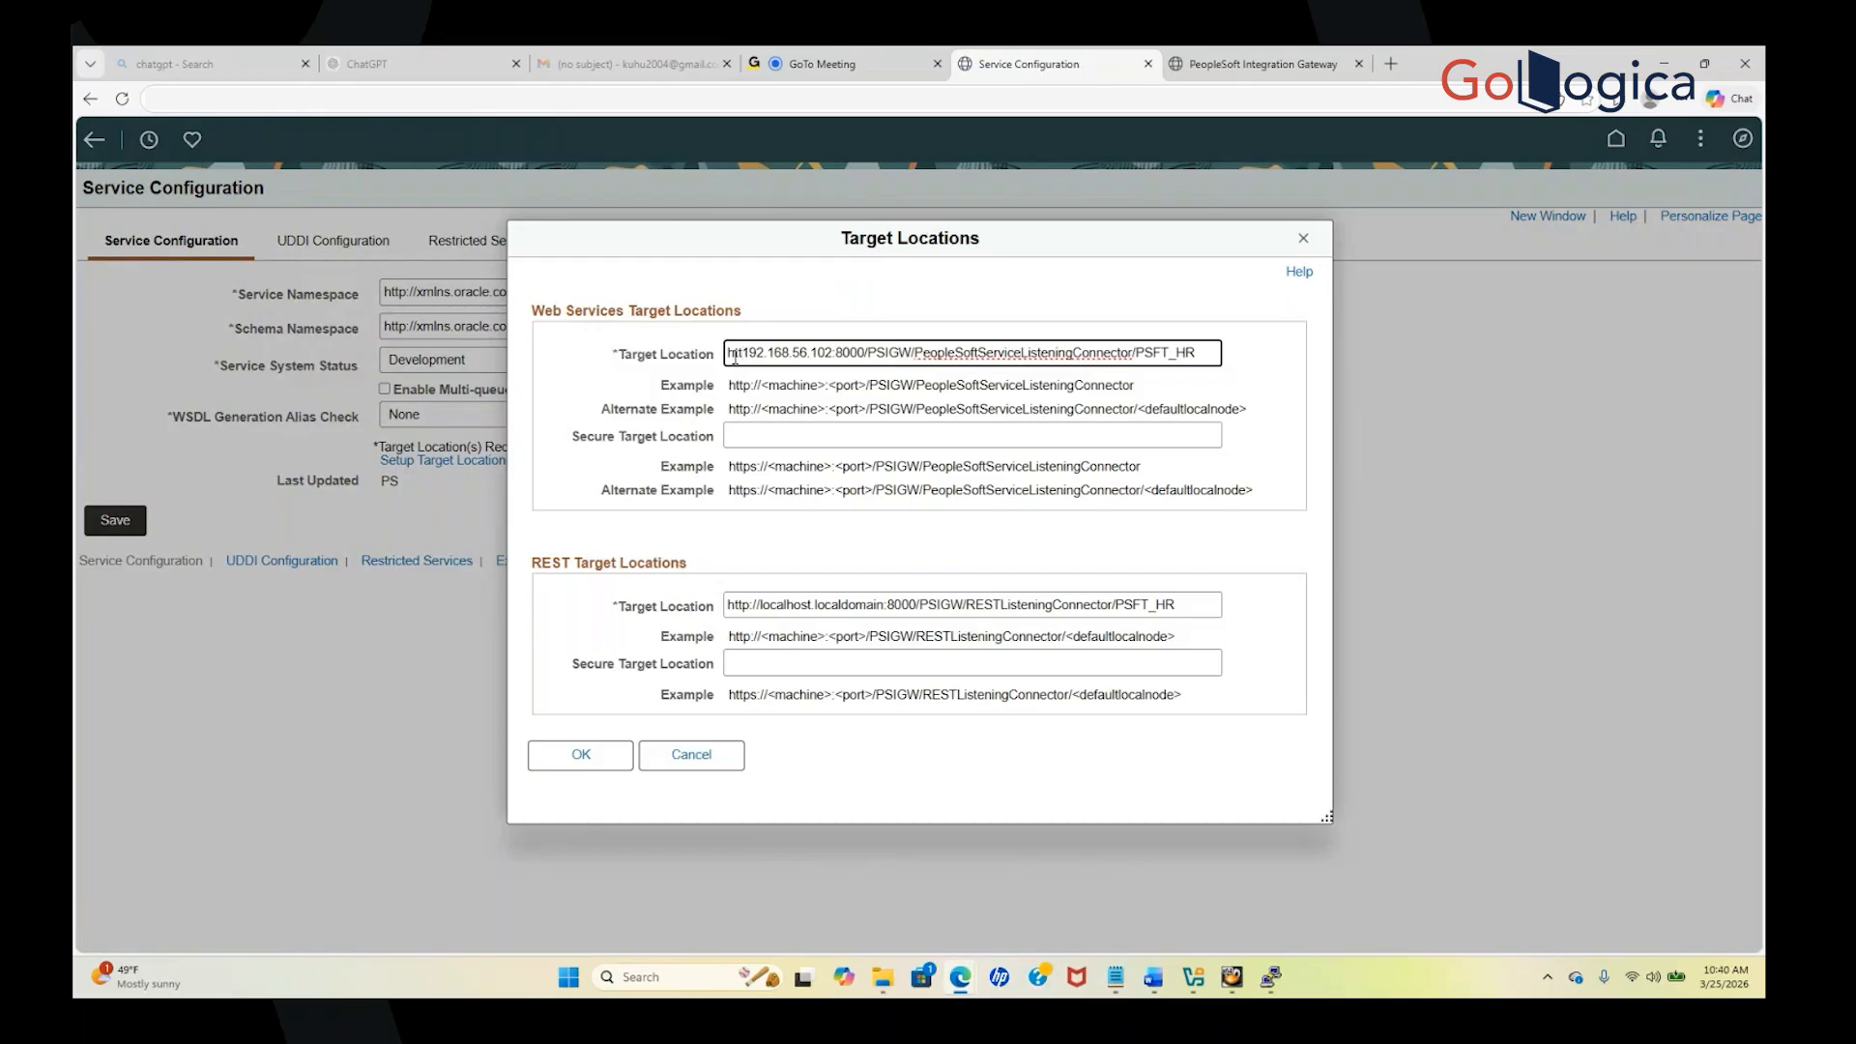
pyautogui.write('tp://')
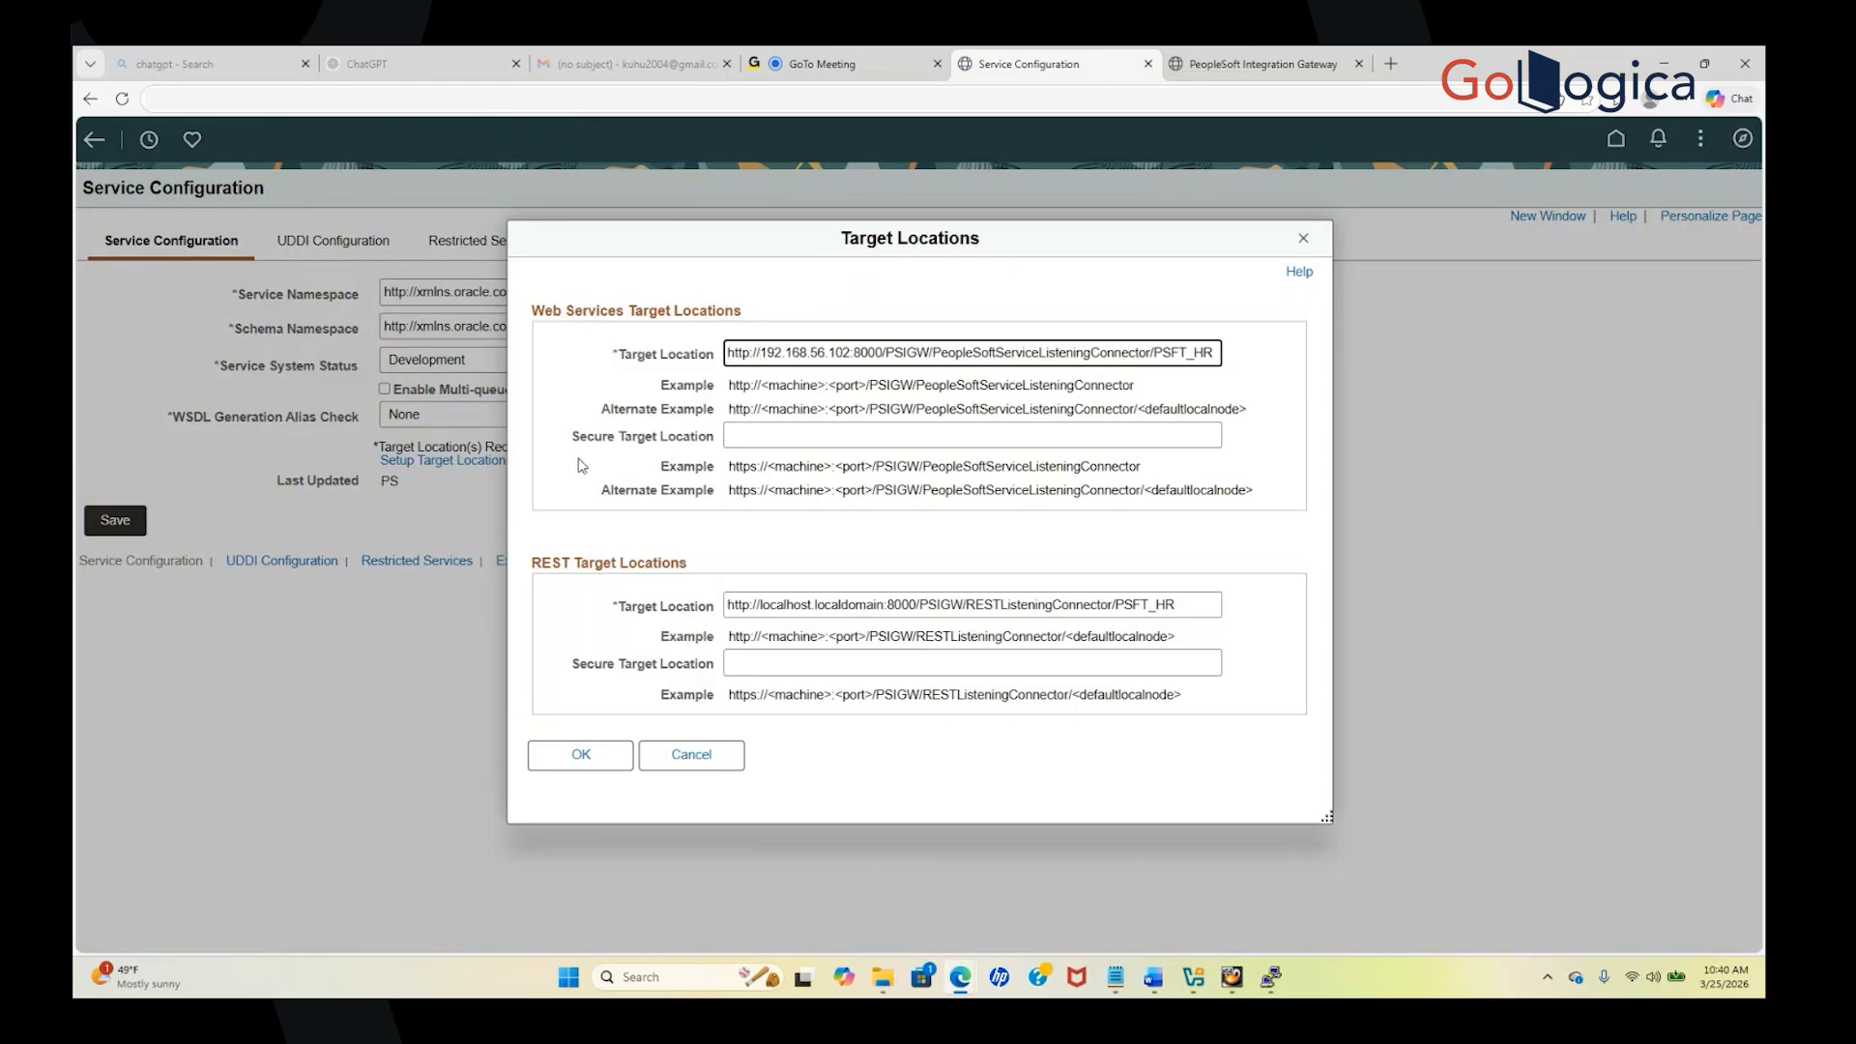
pyautogui.click(760, 436)
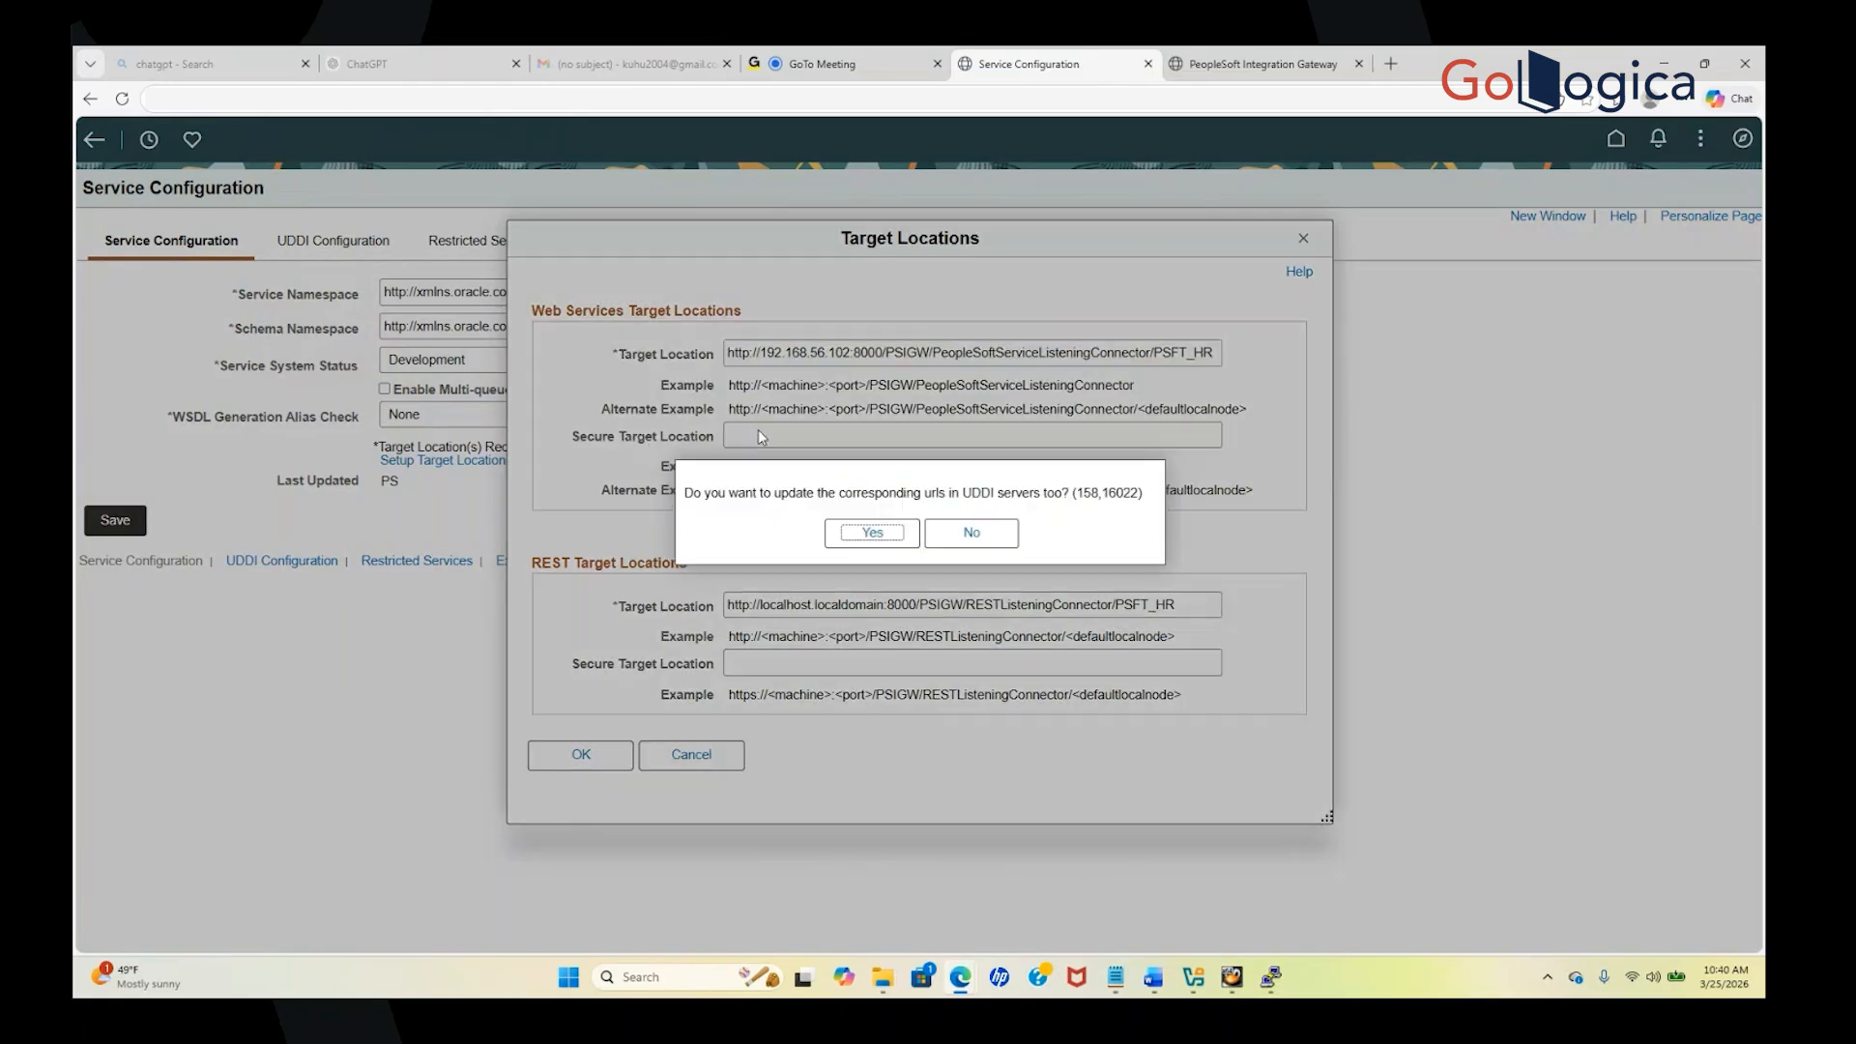
pyautogui.click(937, 526)
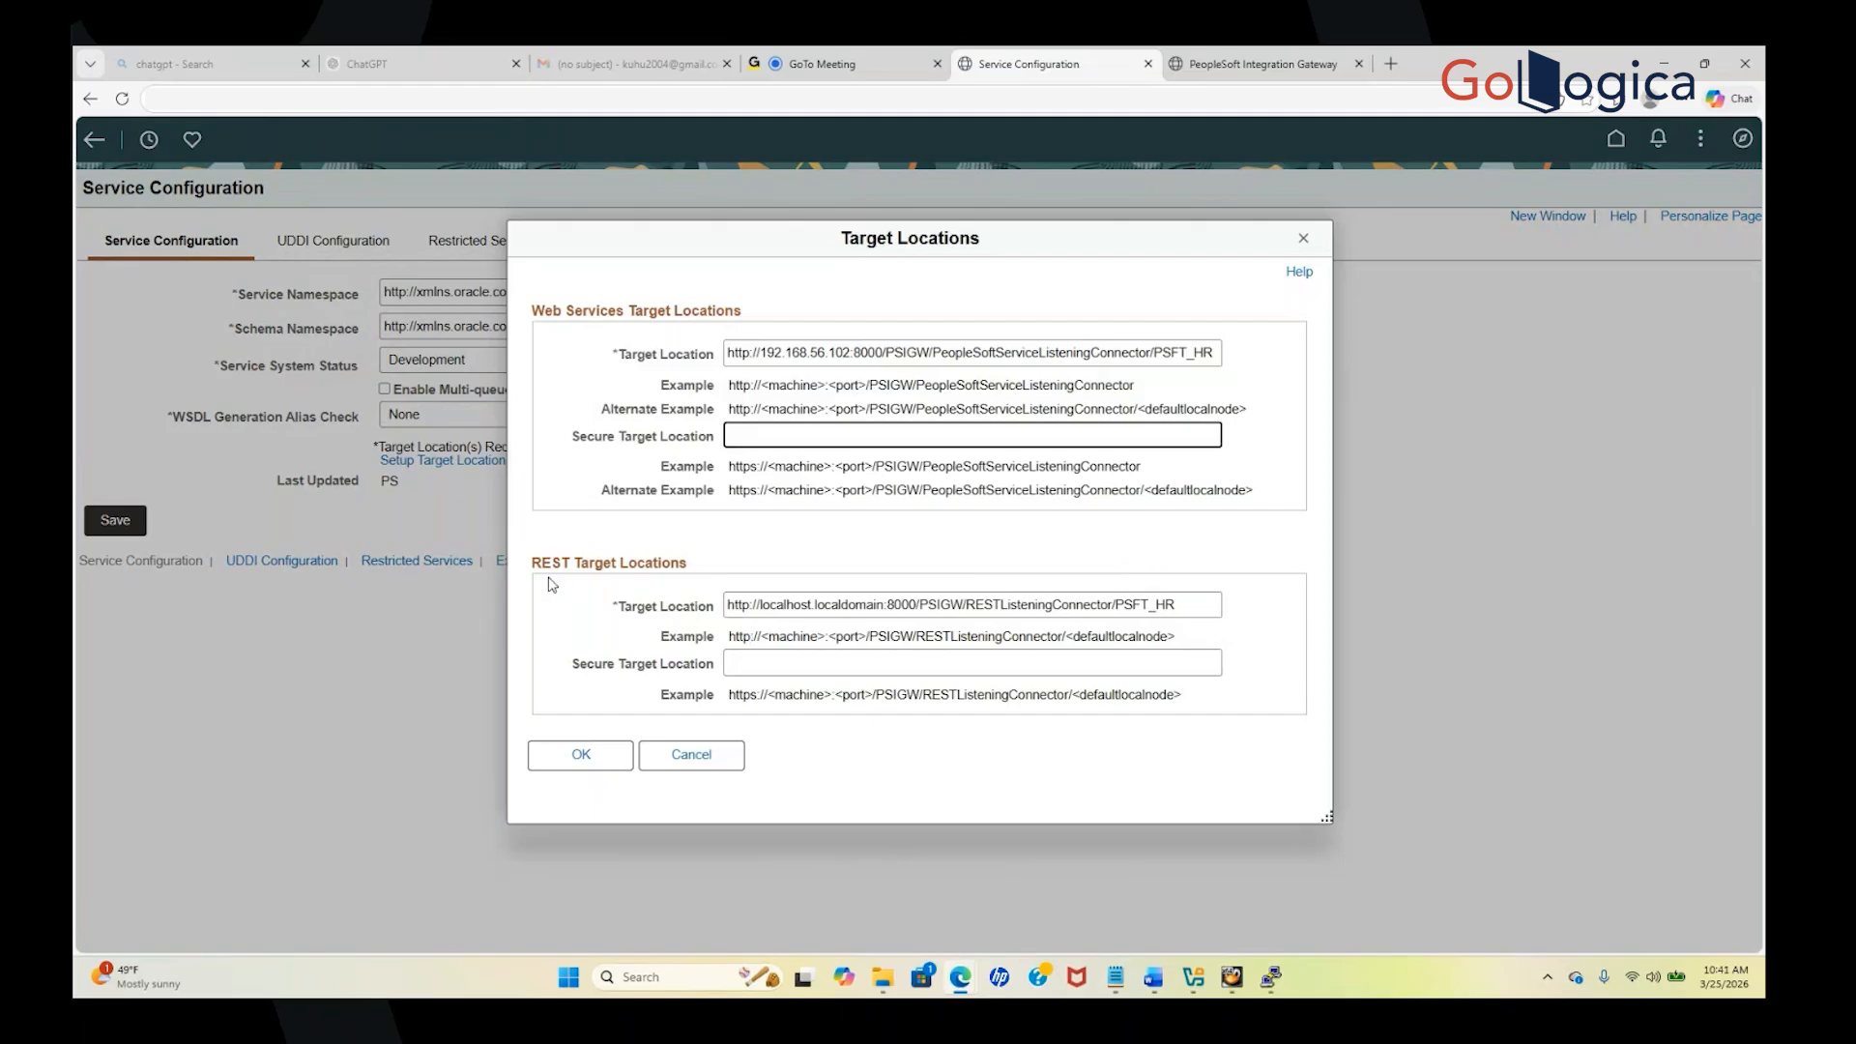
pyautogui.click(886, 605)
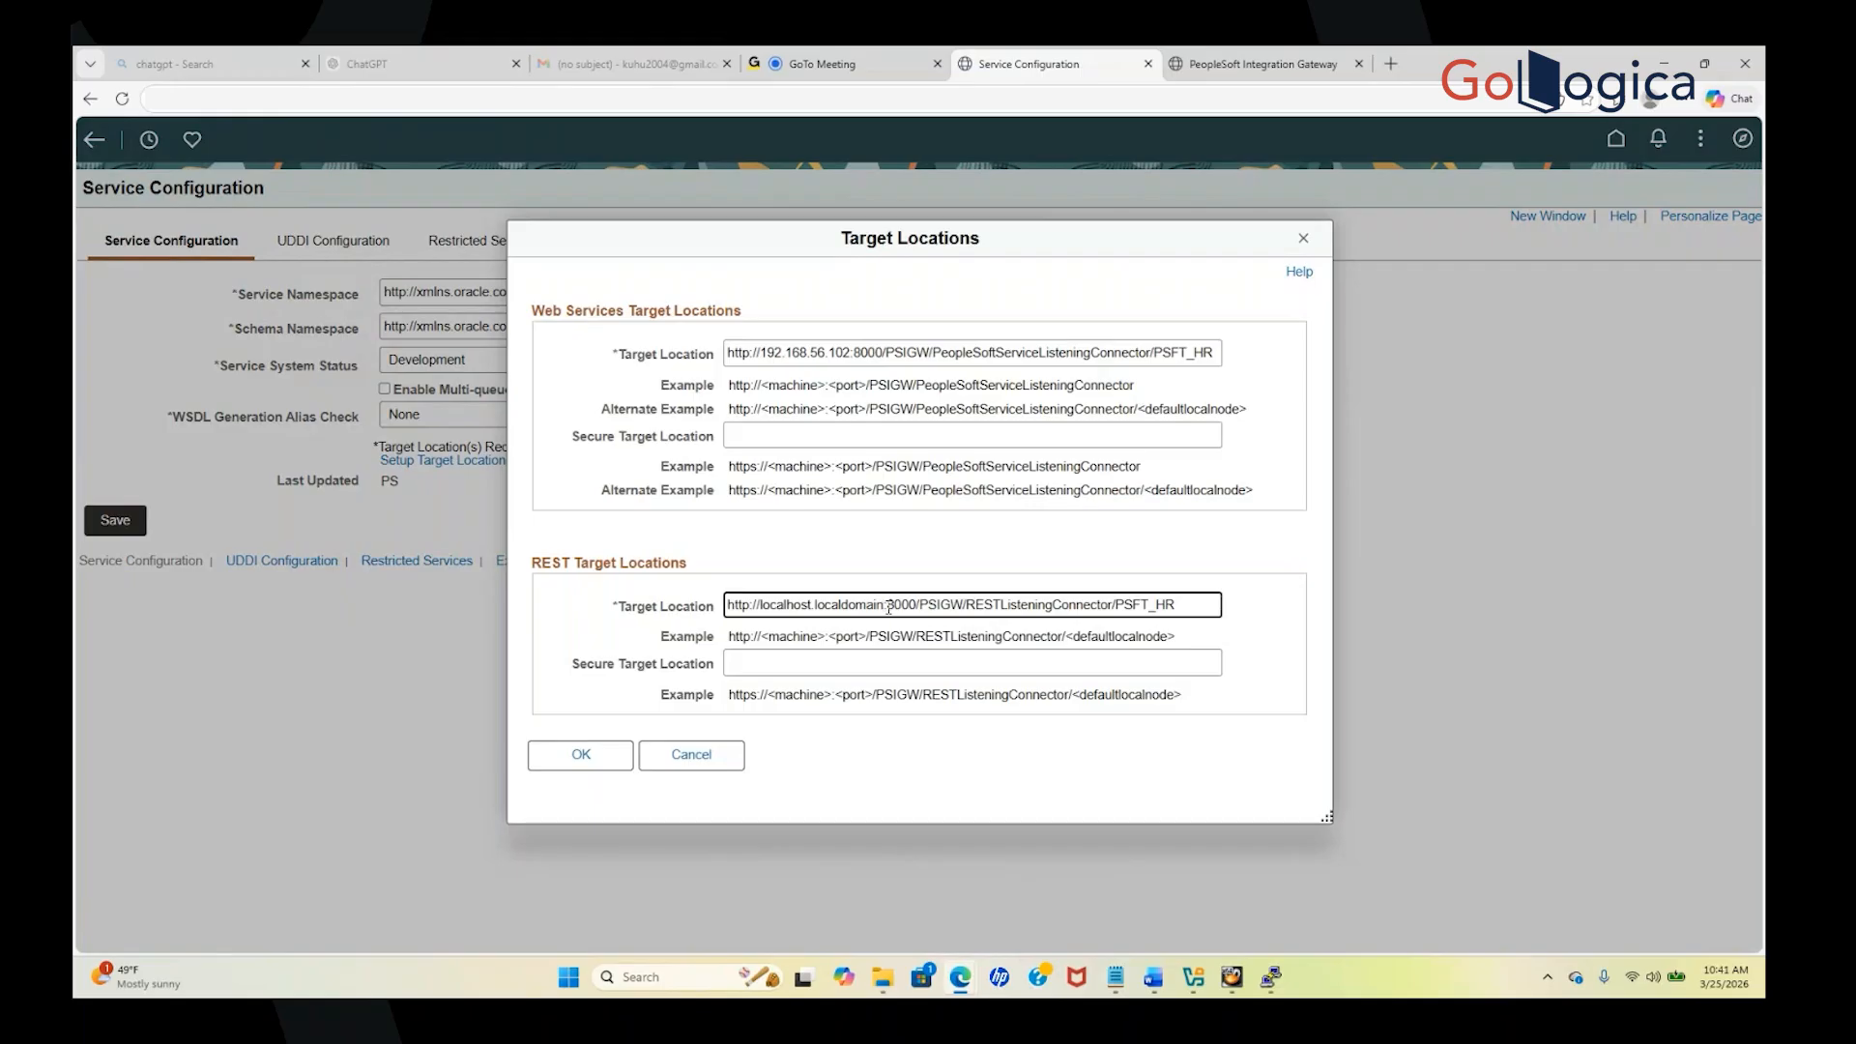
pyautogui.press('BackSpace')
pyautogui.press('BackSpace')
pyautogui.press('BackSpace')
pyautogui.press('BackSpace')
pyautogui.press('BackSpace')
pyautogui.press('BackSpace')
pyautogui.press('BackSpace')
pyautogui.press('BackSpace')
pyautogui.press('BackSpace')
pyautogui.press('BackSpace')
pyautogui.press('BackSpace')
pyautogui.press('BackSpace')
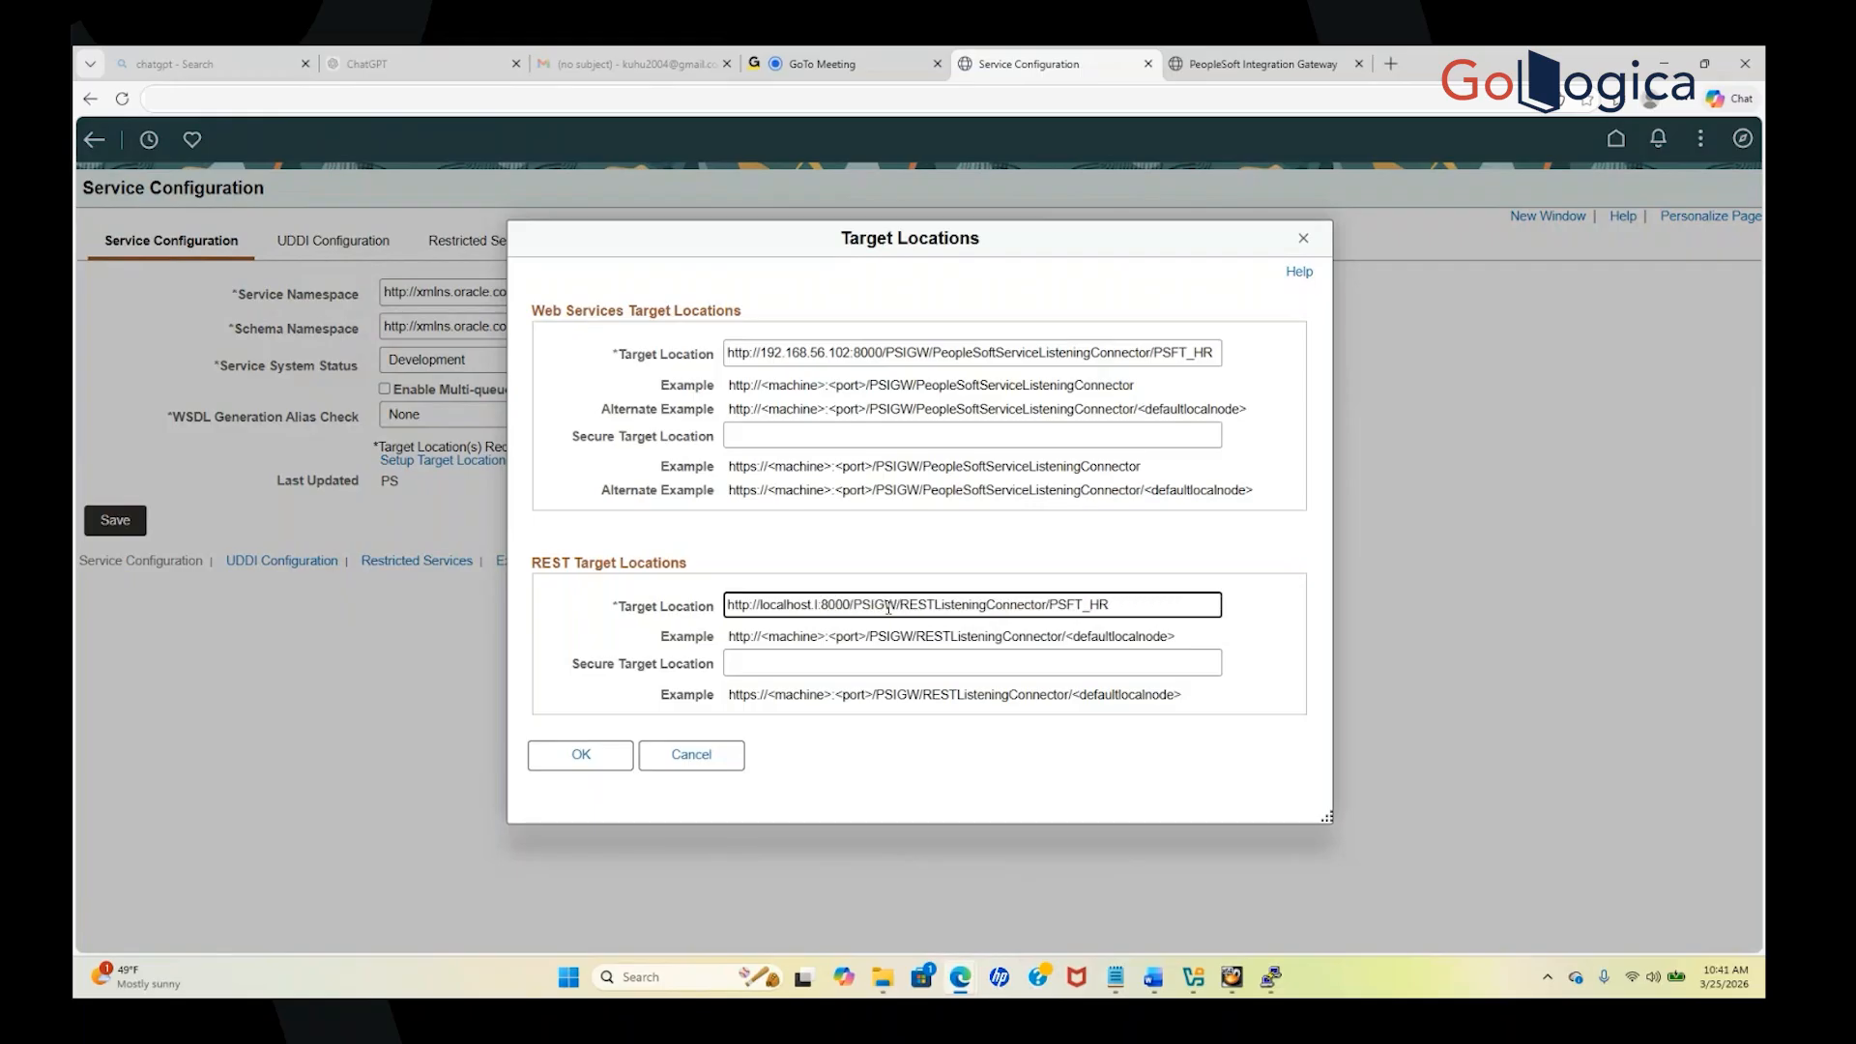
pyautogui.press('BackSpace')
pyautogui.press('BackSpace')
pyautogui.press('BackSpace')
pyautogui.press('BackSpace')
pyautogui.press('BackSpace')
pyautogui.press('BackSpace')
pyautogui.press('BackSpace')
pyautogui.press('BackSpace')
pyautogui.press('BackSpace')
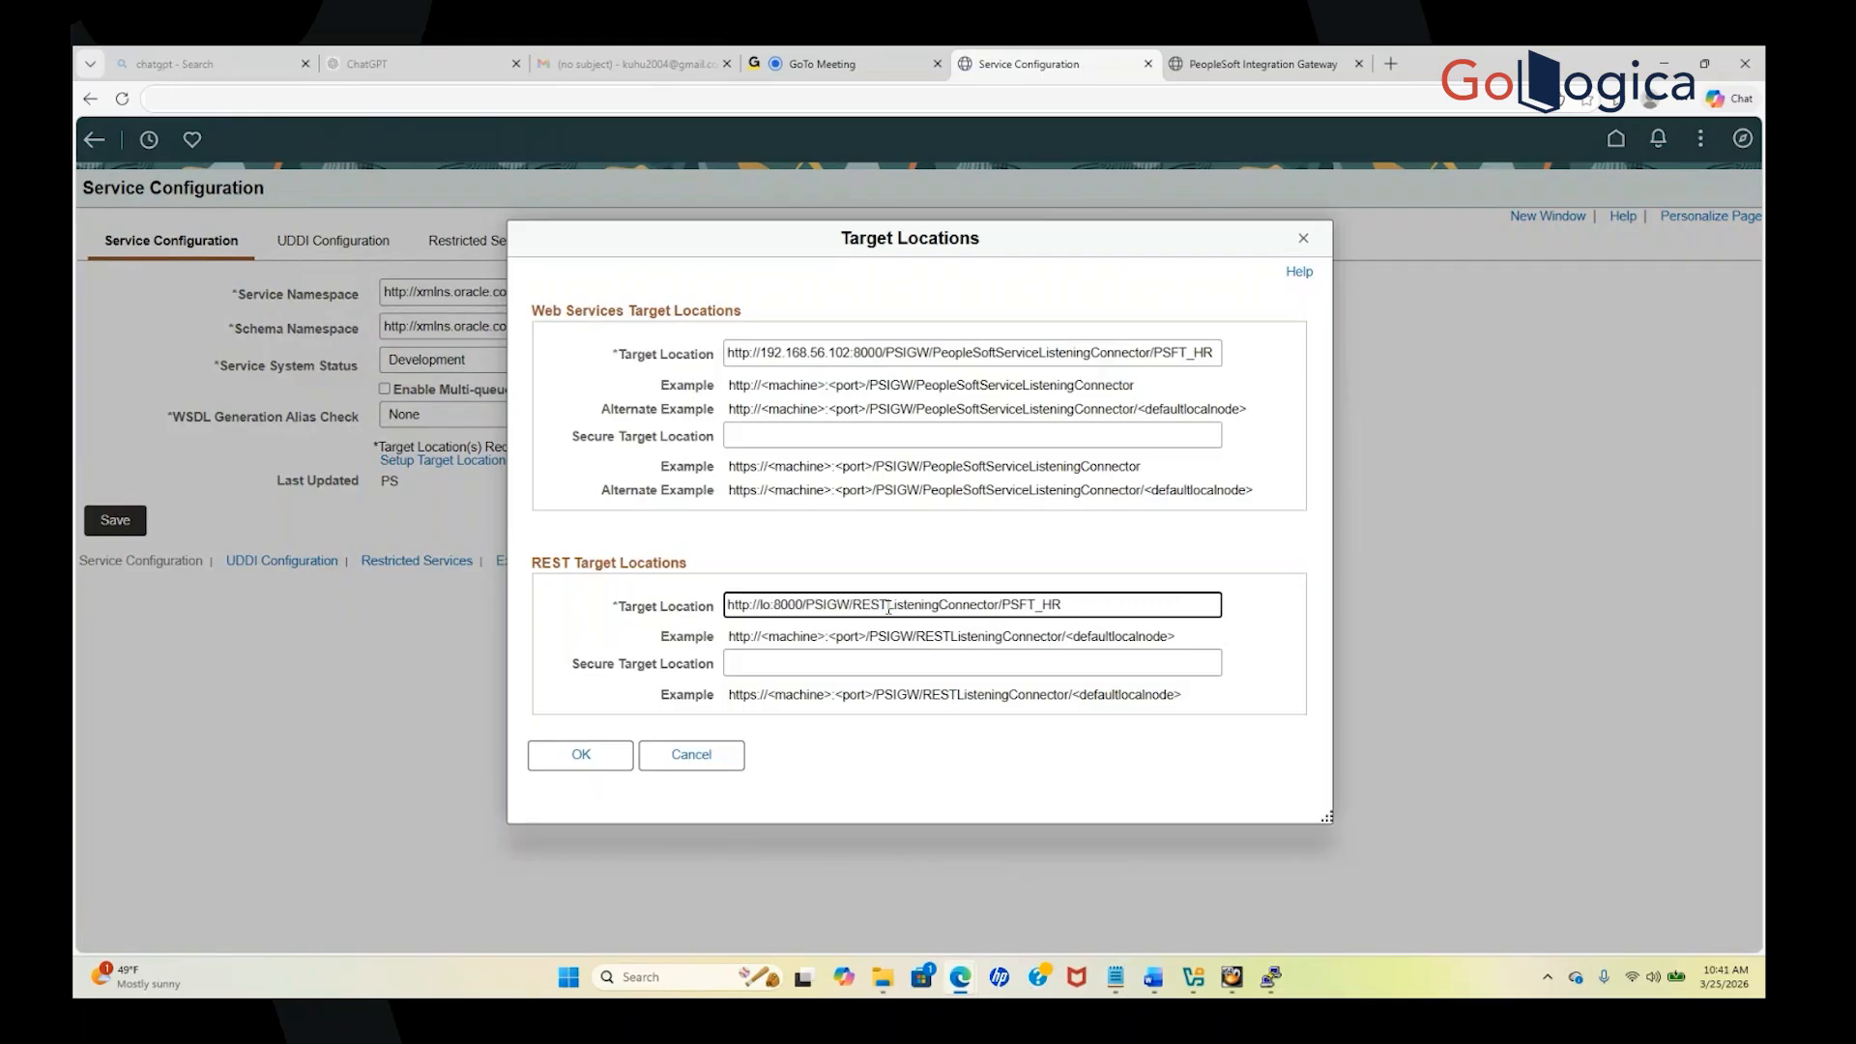
pyautogui.press('BackSpace')
pyautogui.write('1')
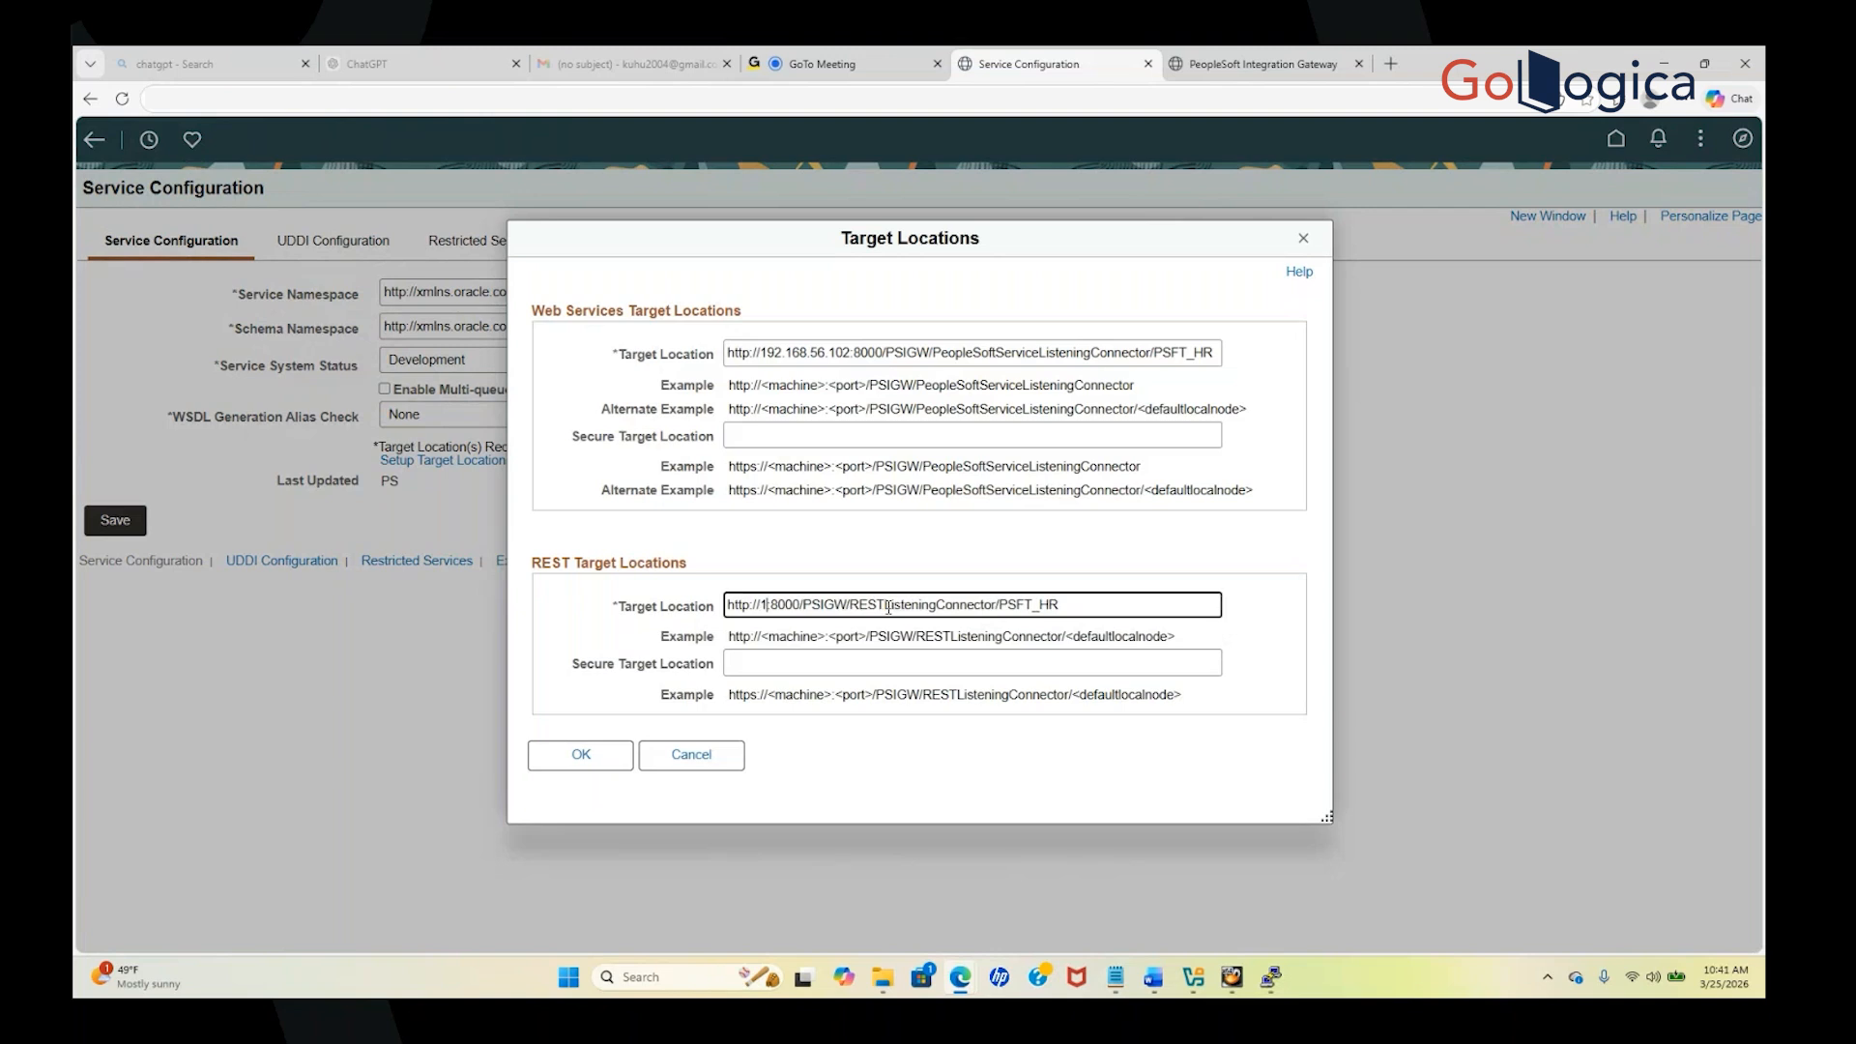
pyautogui.write('92.')
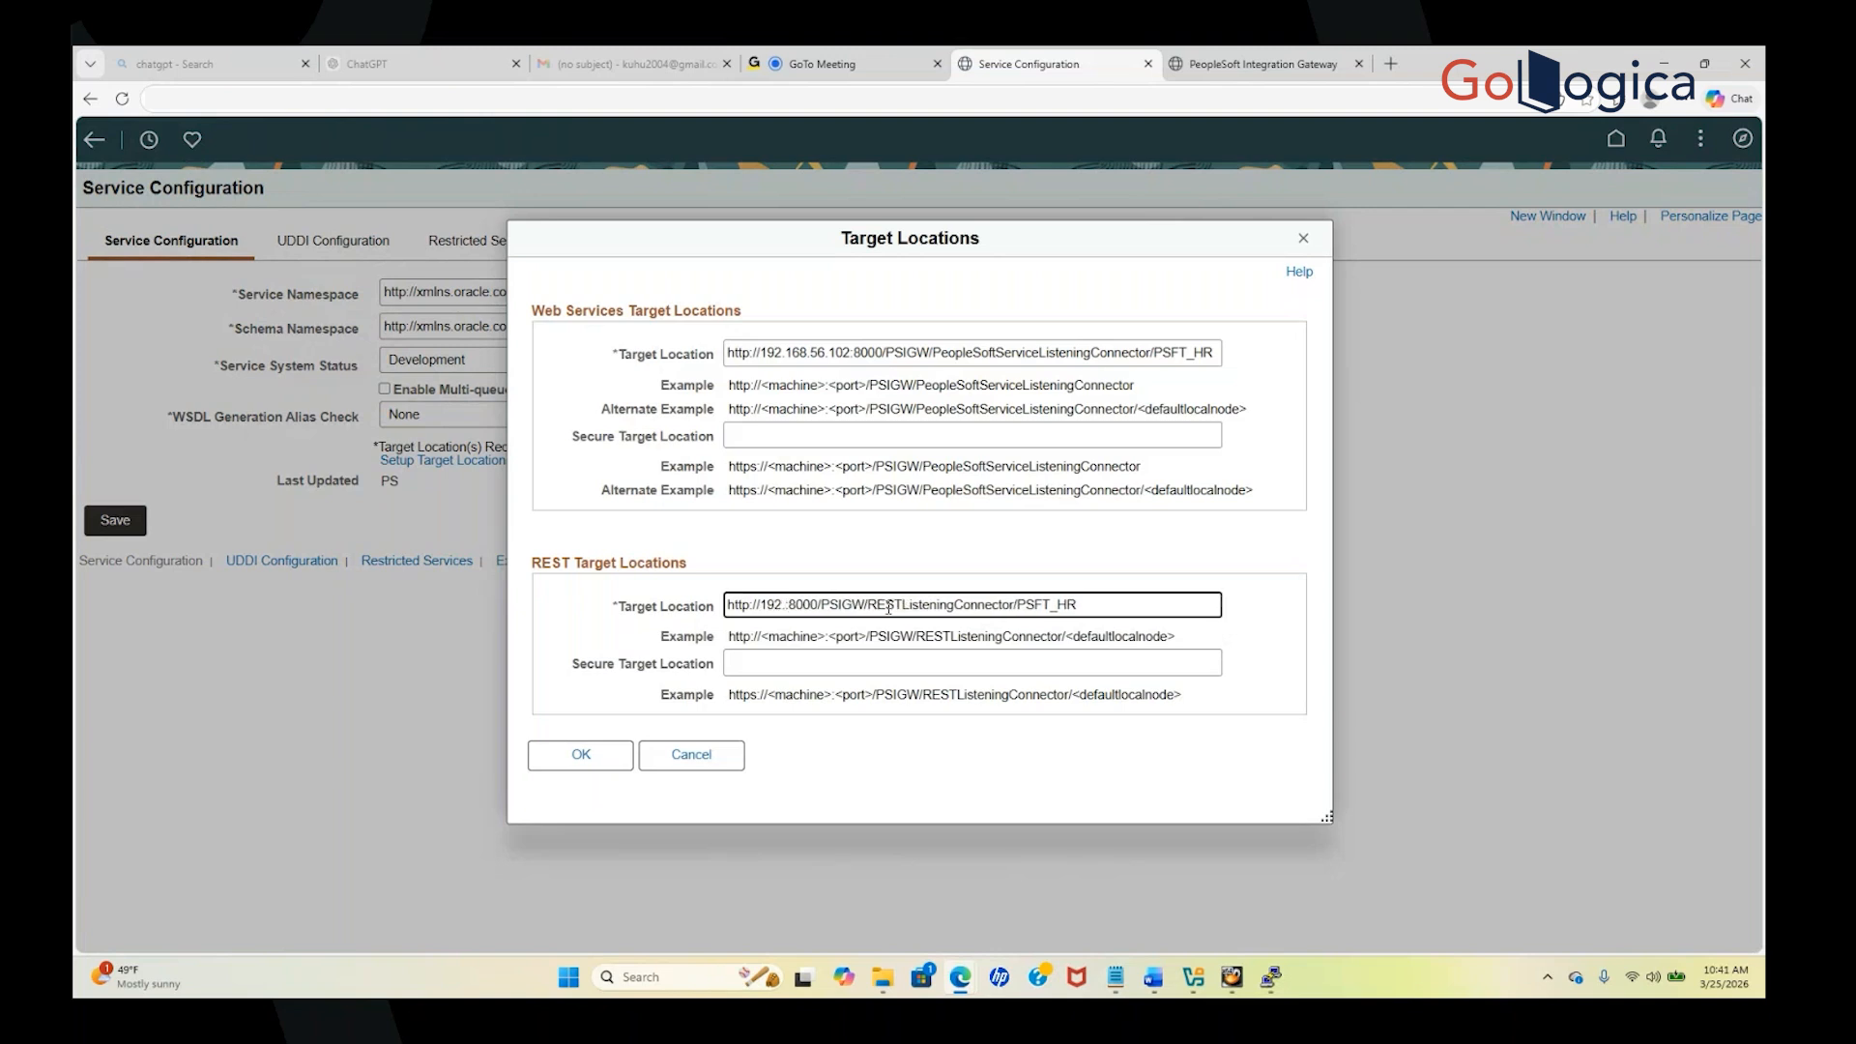
pyautogui.write('168.')
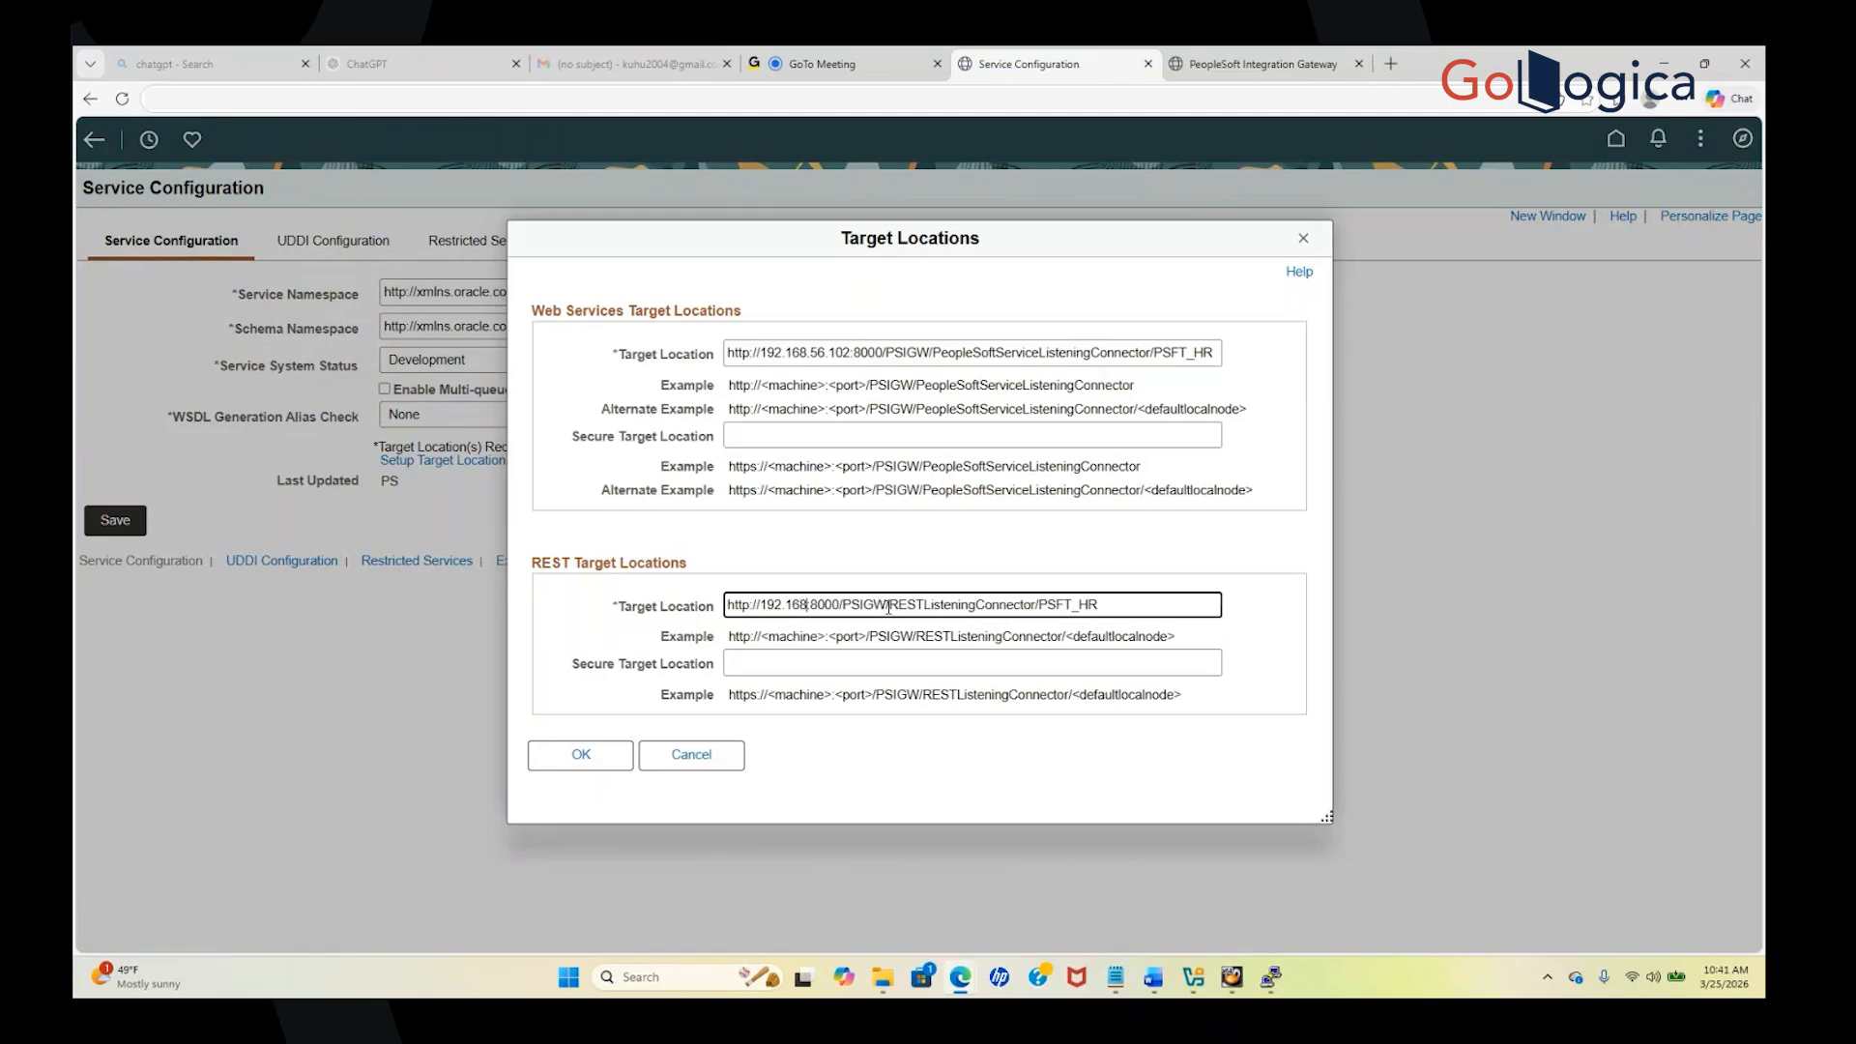
pyautogui.write('56')
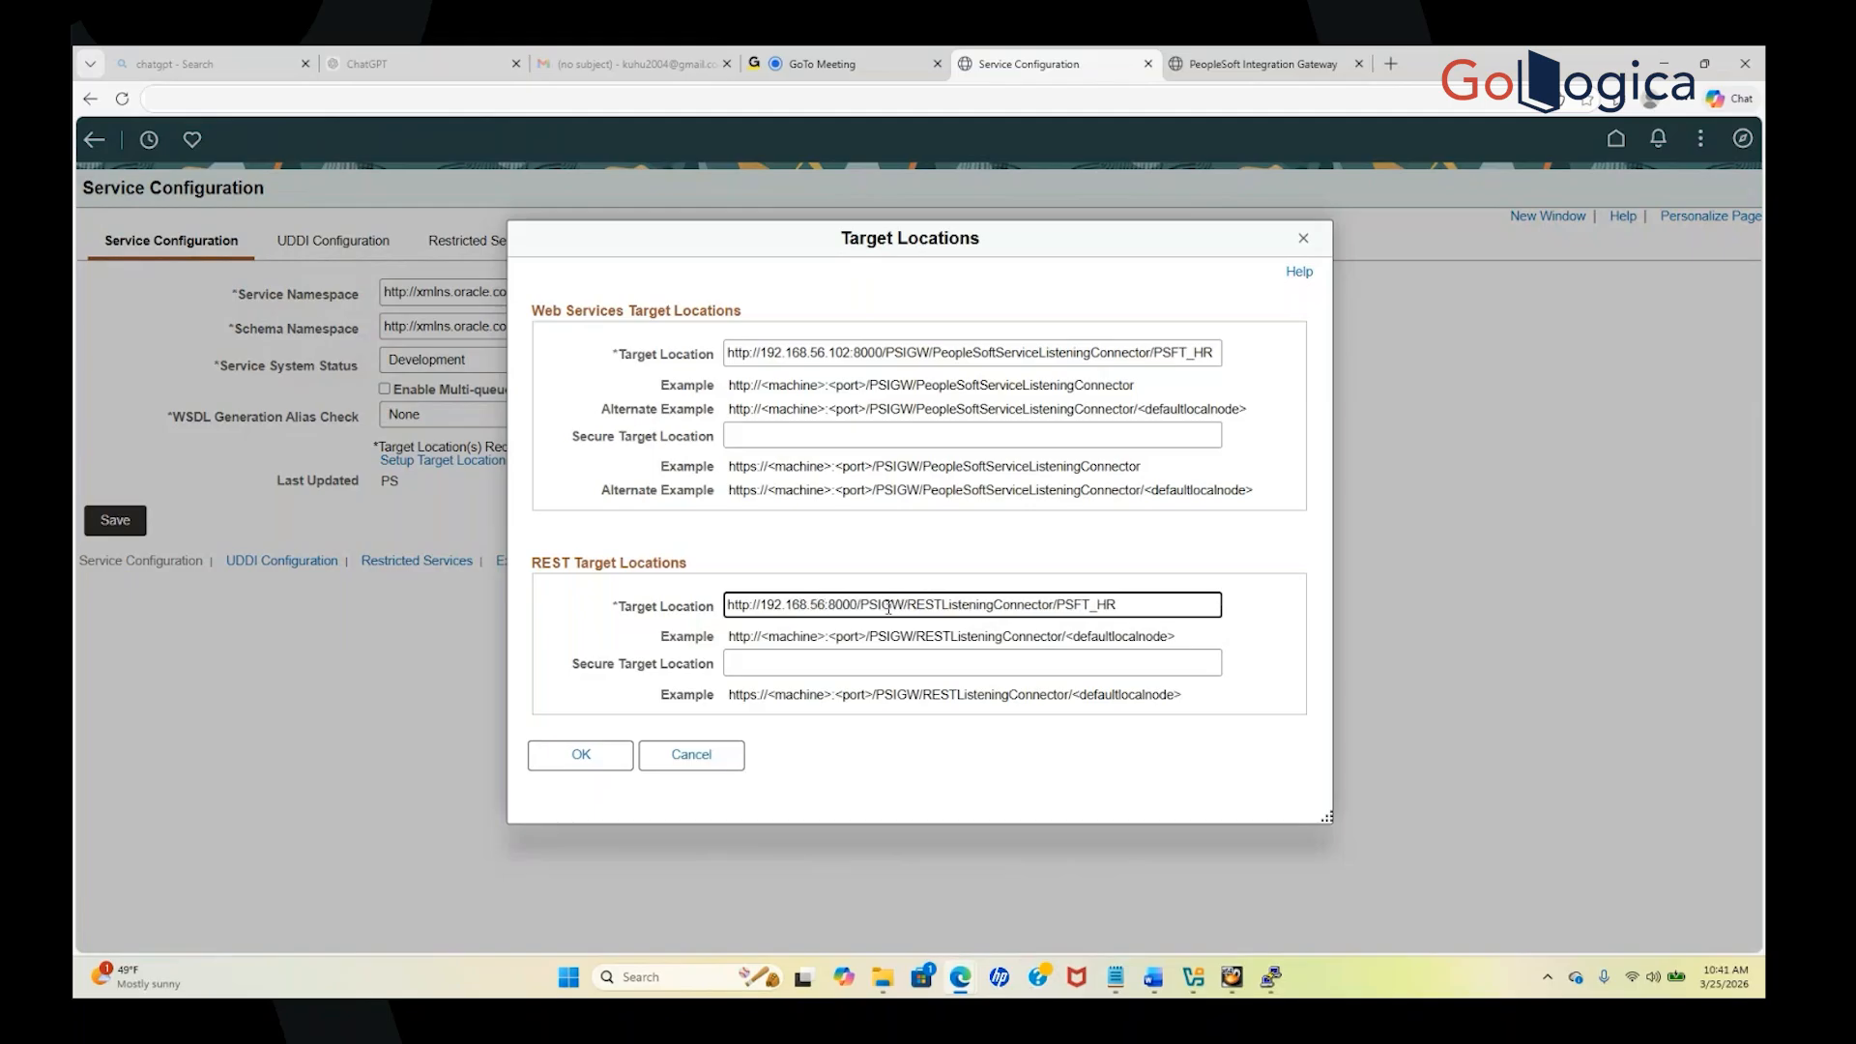
pyautogui.write('.102')
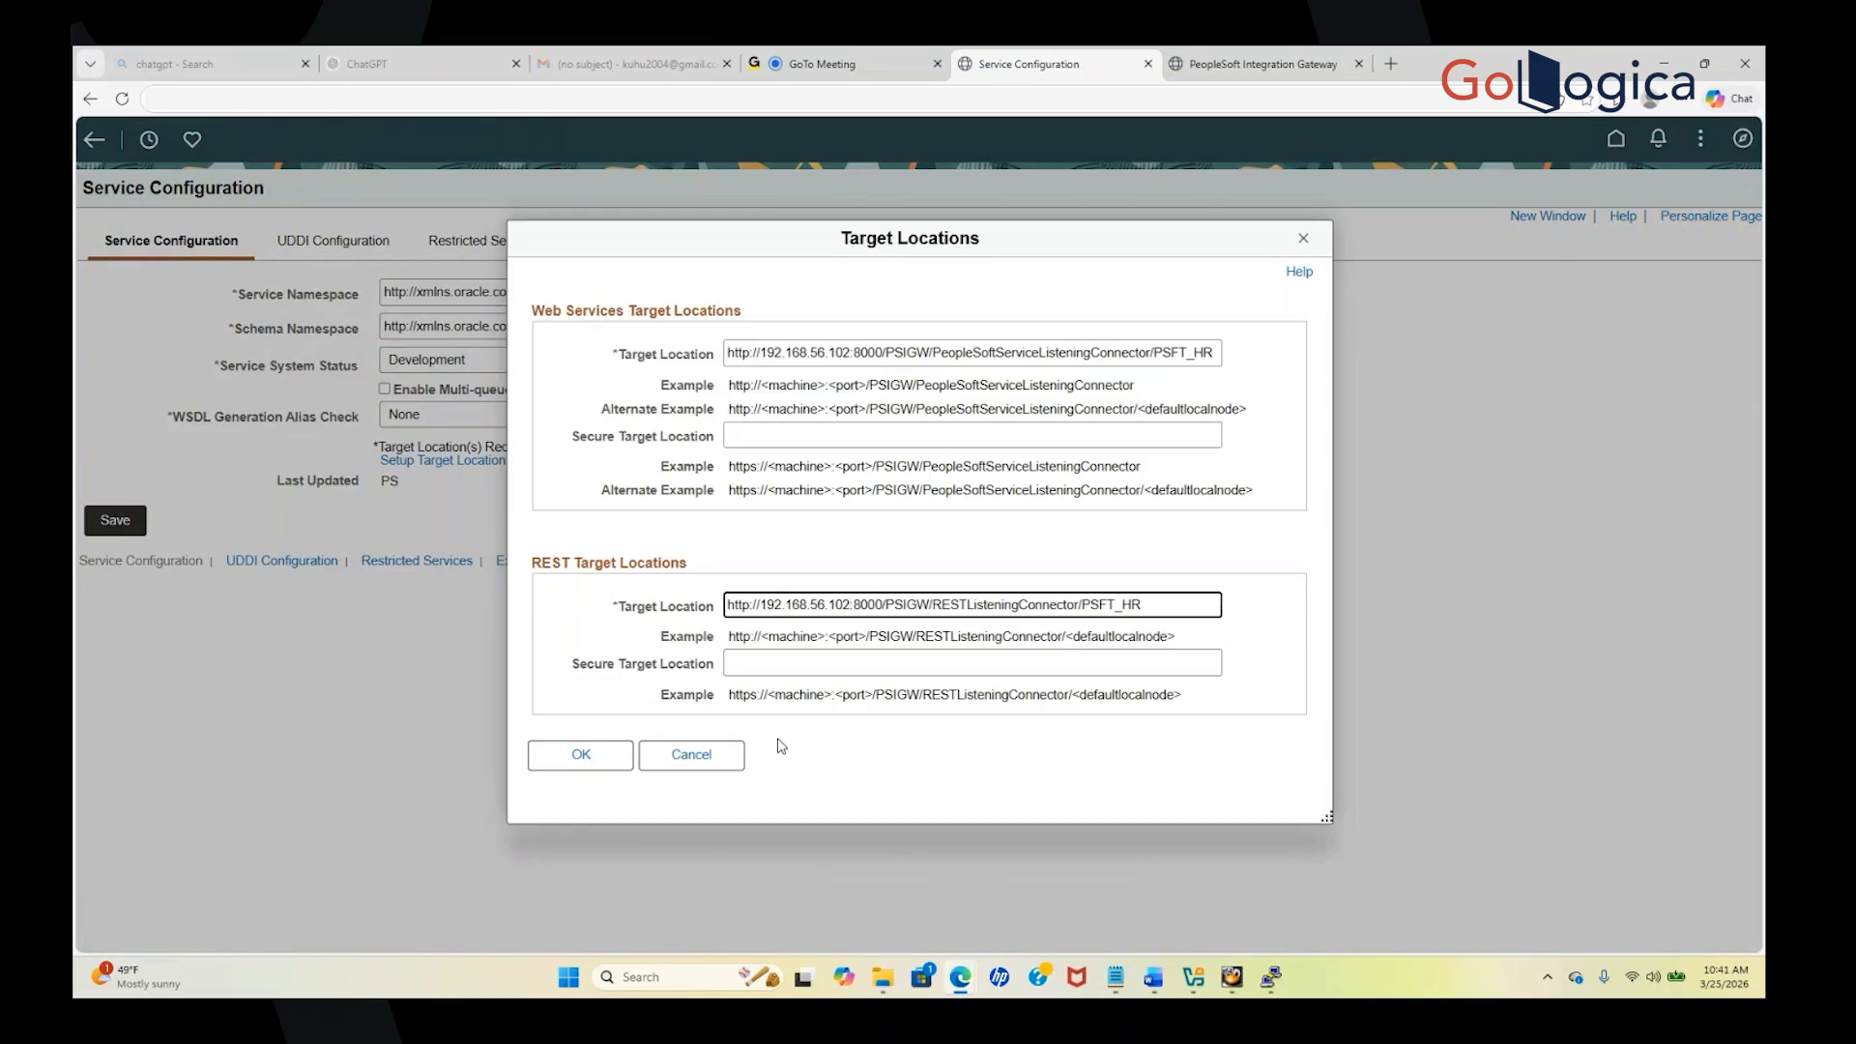
# Accept the target locations and save the service configuration, keeping Service System Status at Development
pyautogui.click(589, 756)
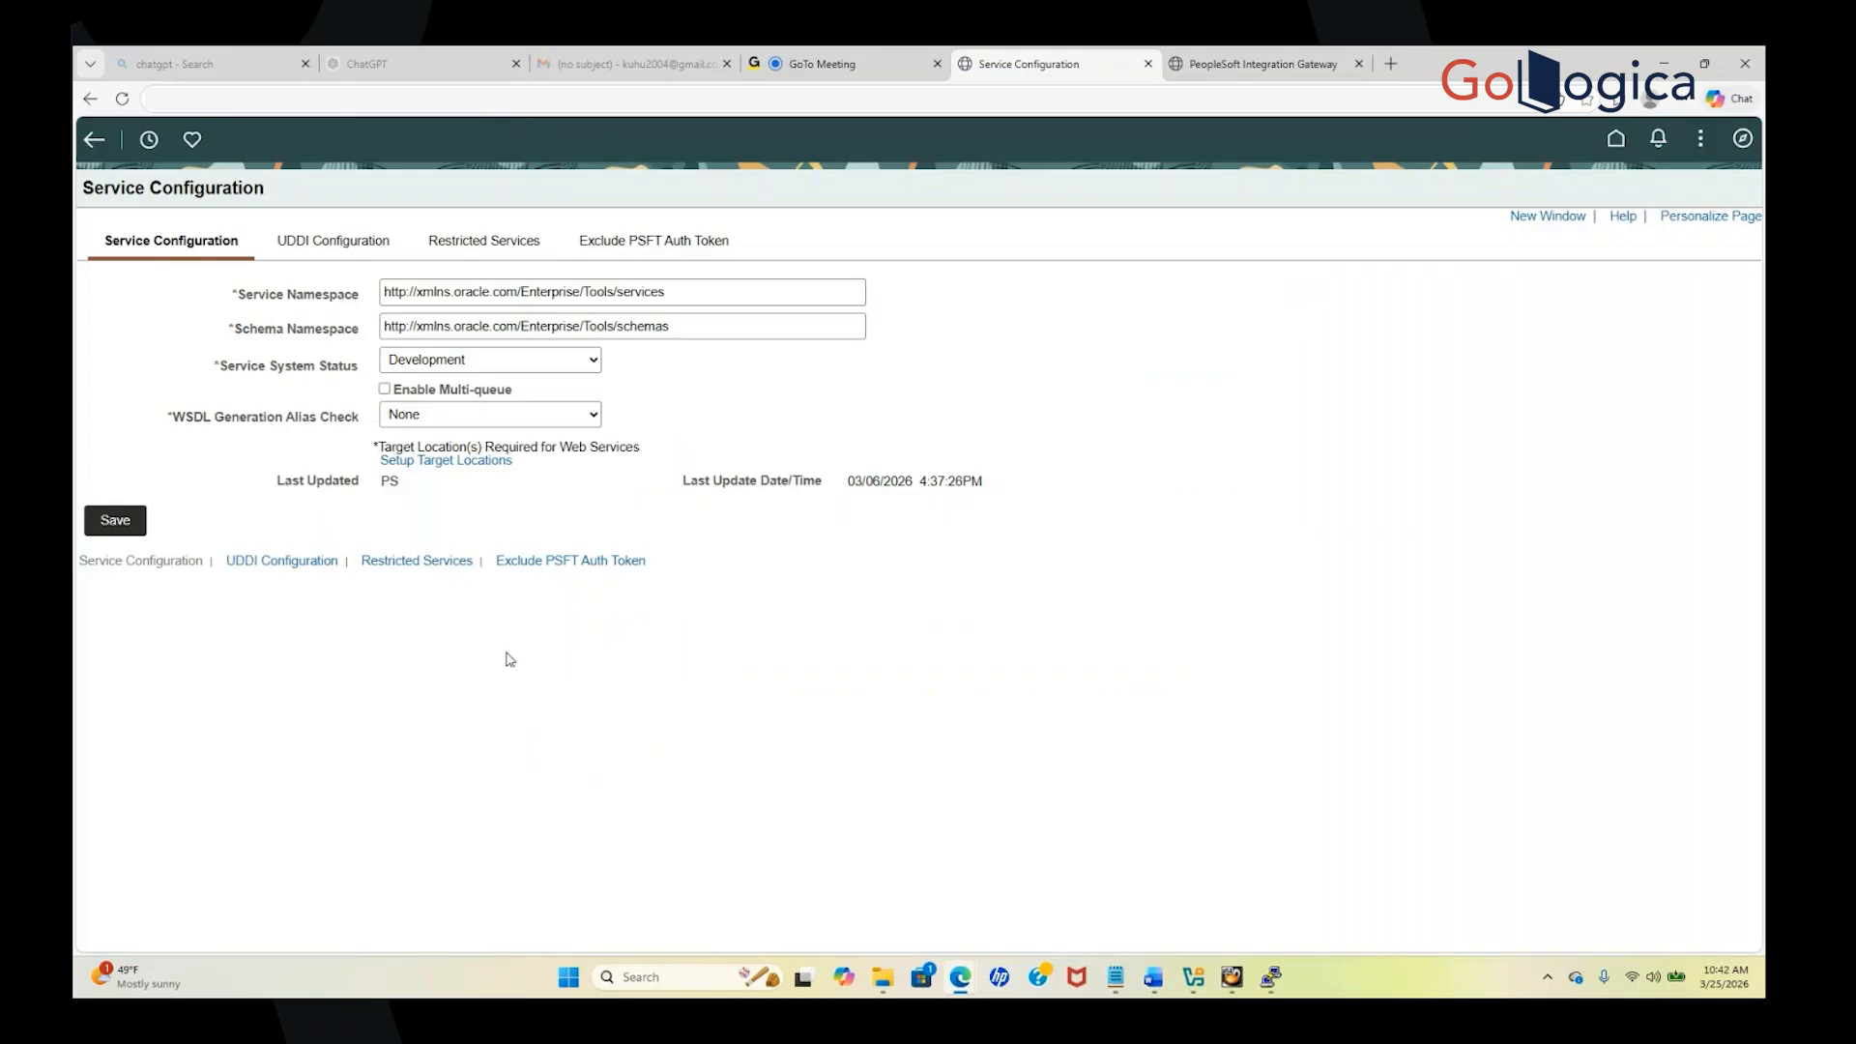
pyautogui.click(114, 525)
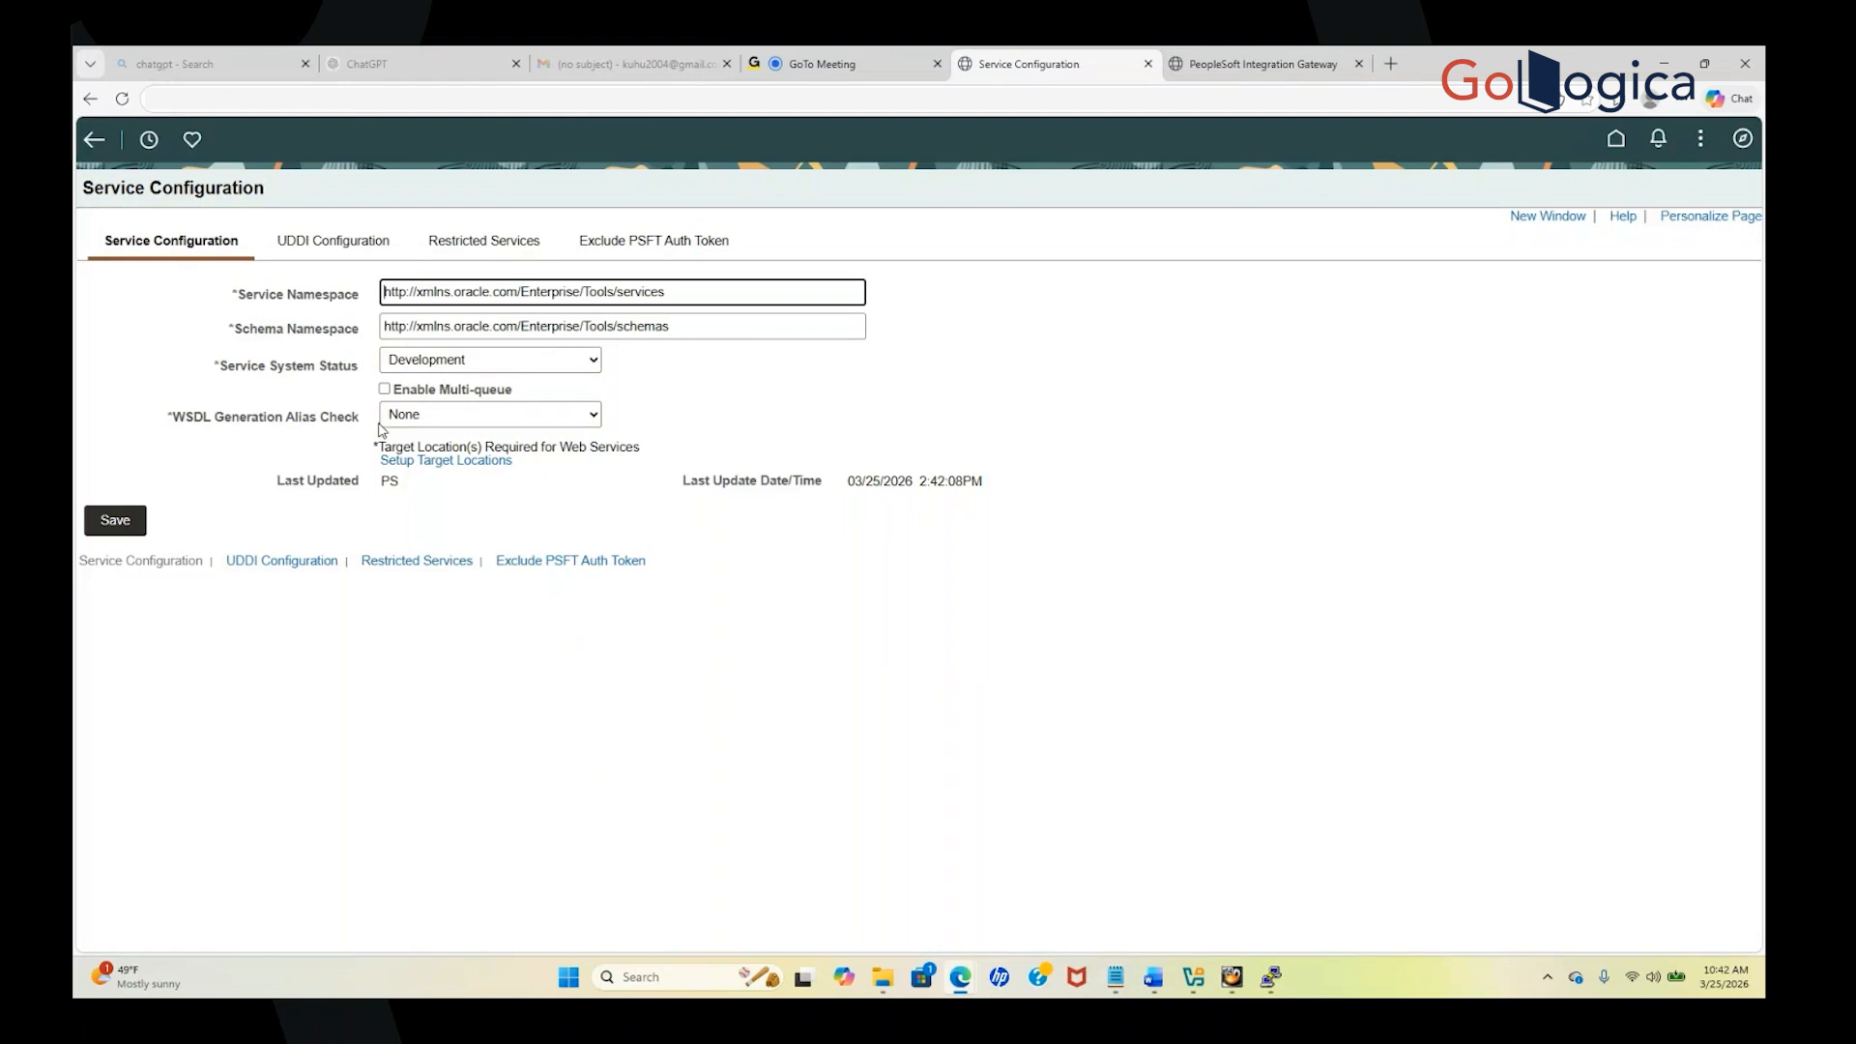
pyautogui.click(594, 361)
pyautogui.click(593, 362)
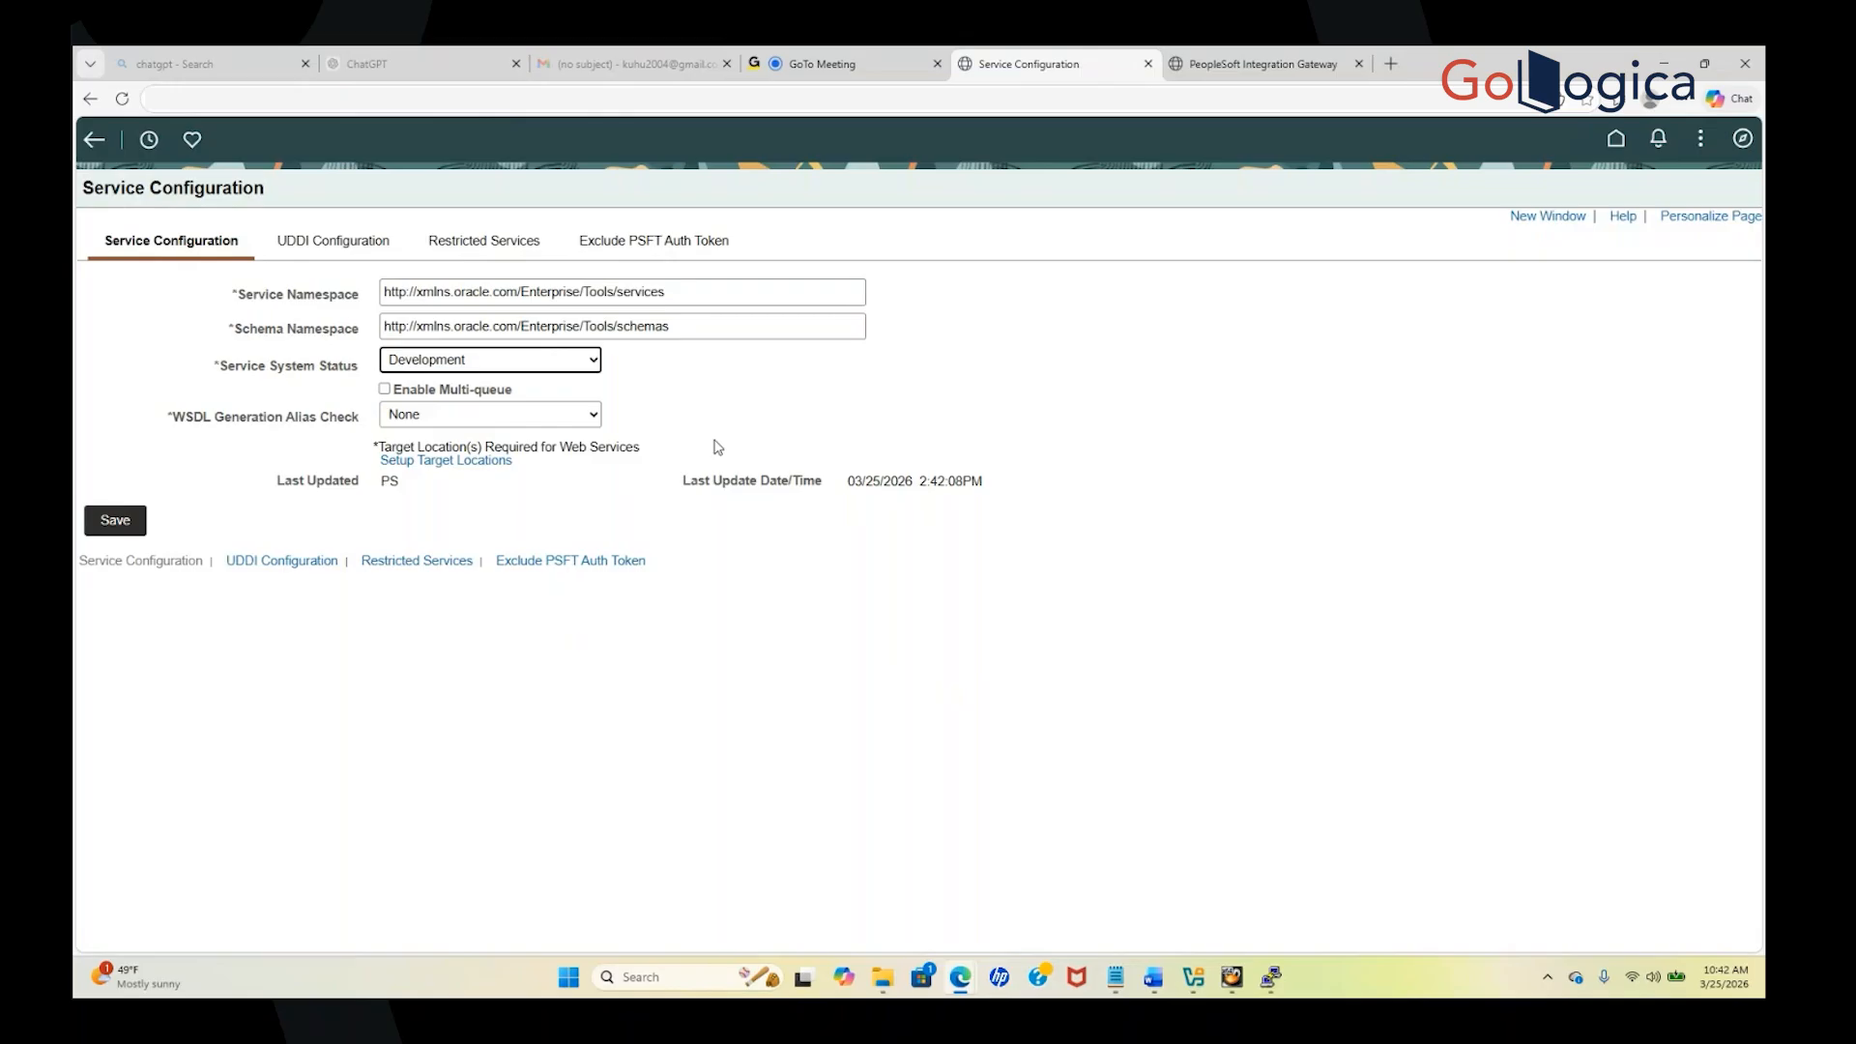
# Open Node Definitions from Integration Broker's Integration Setup and search for all nodes without a name filter
pyautogui.click(1742, 138)
pyautogui.click(1720, 448)
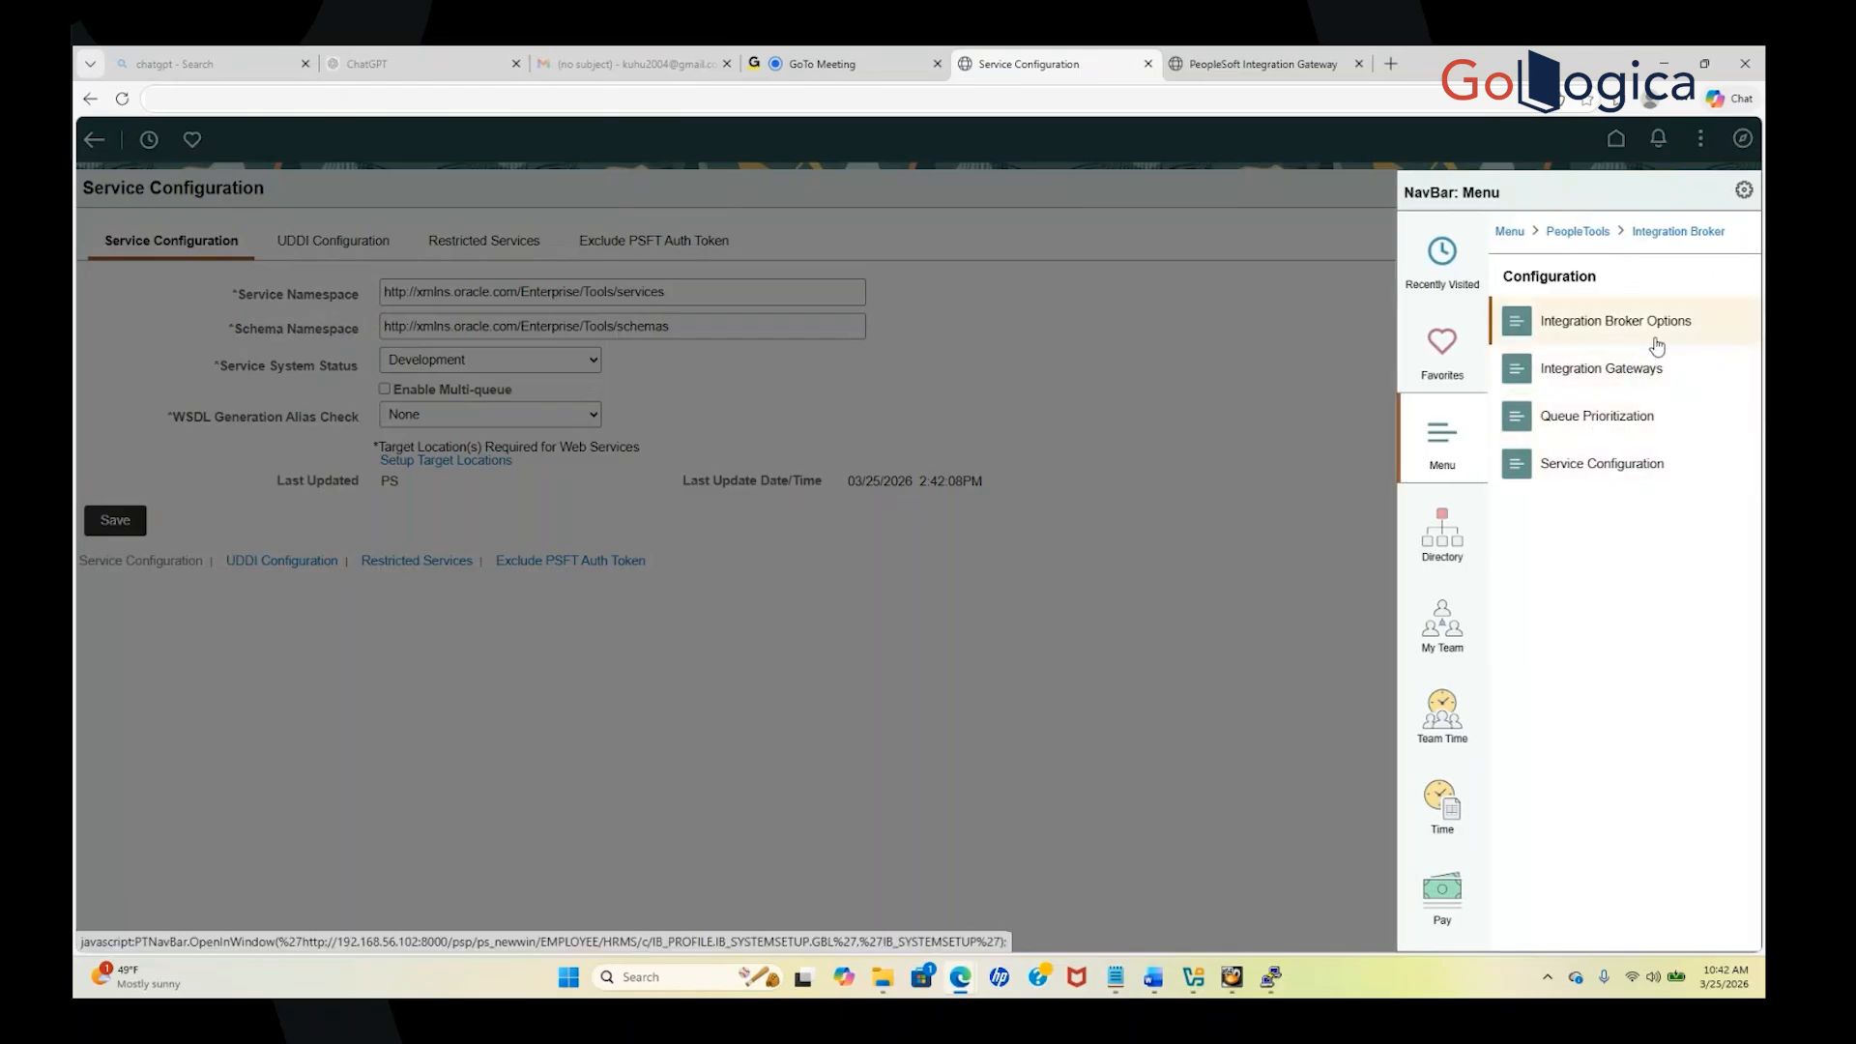
pyautogui.click(1679, 232)
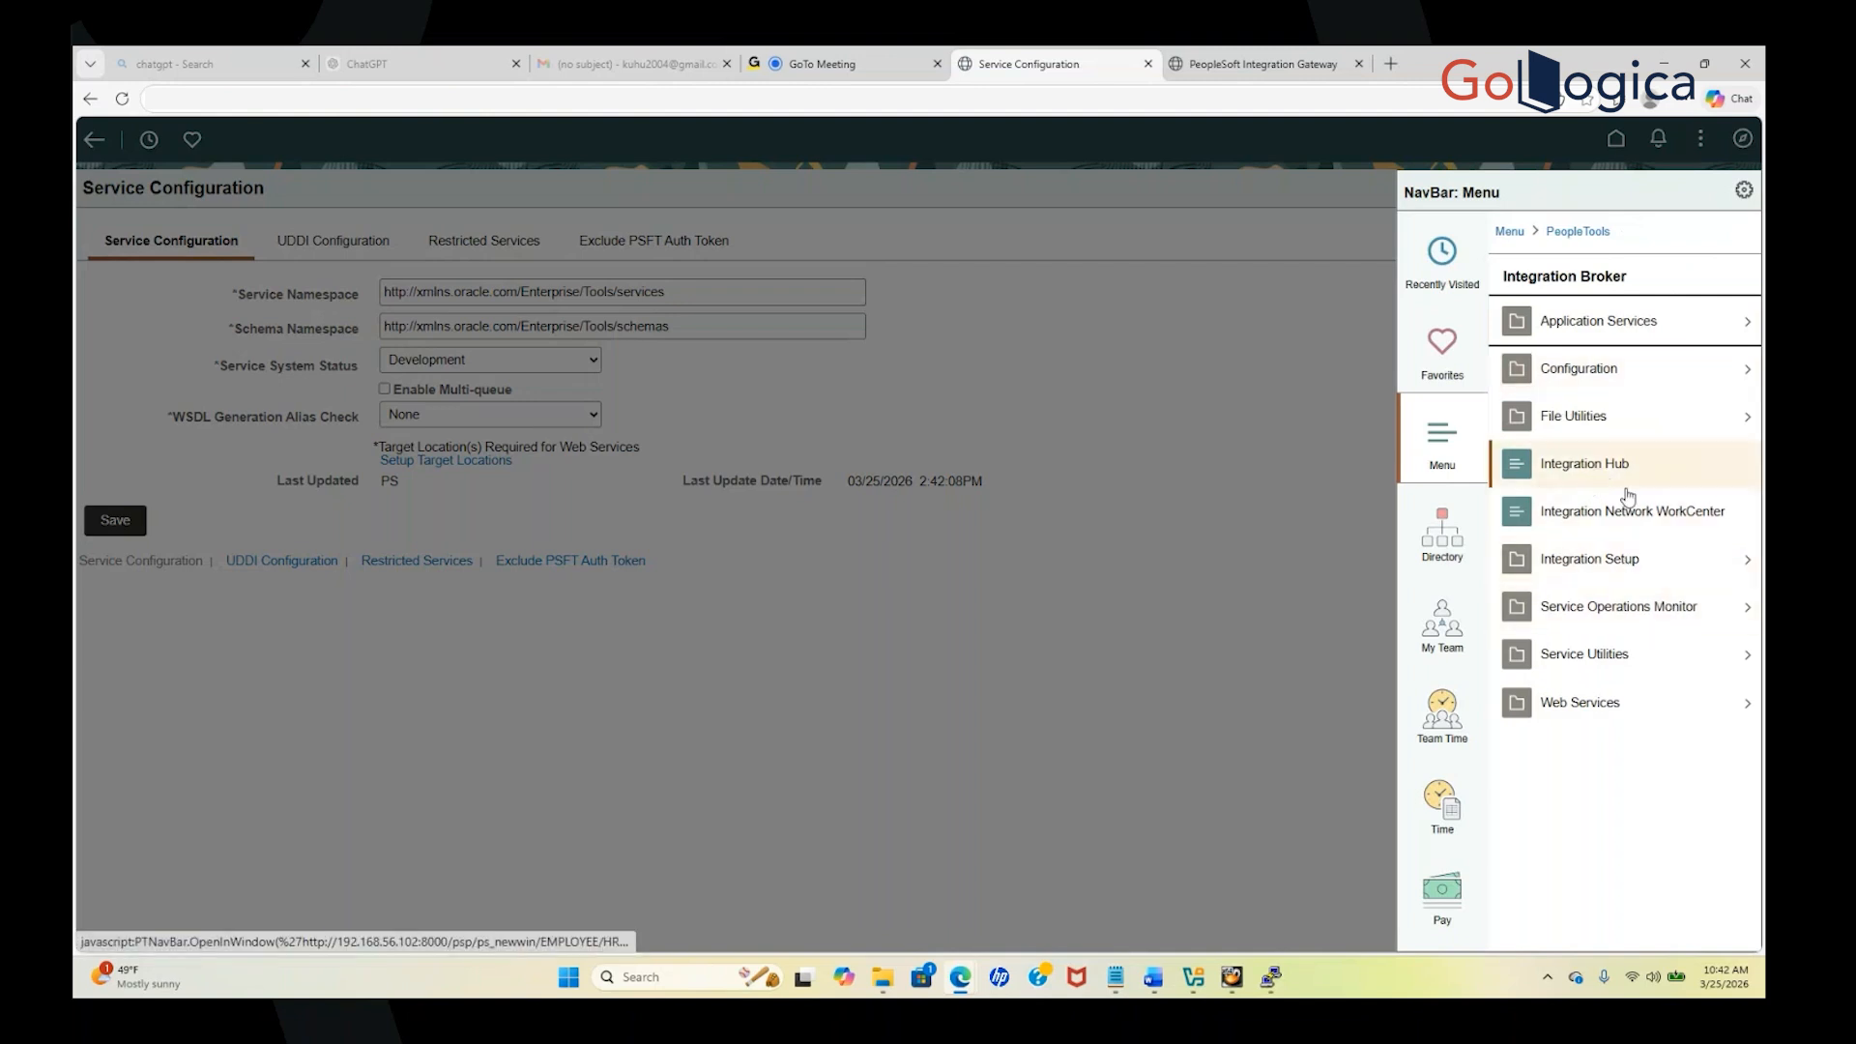
pyautogui.click(1619, 572)
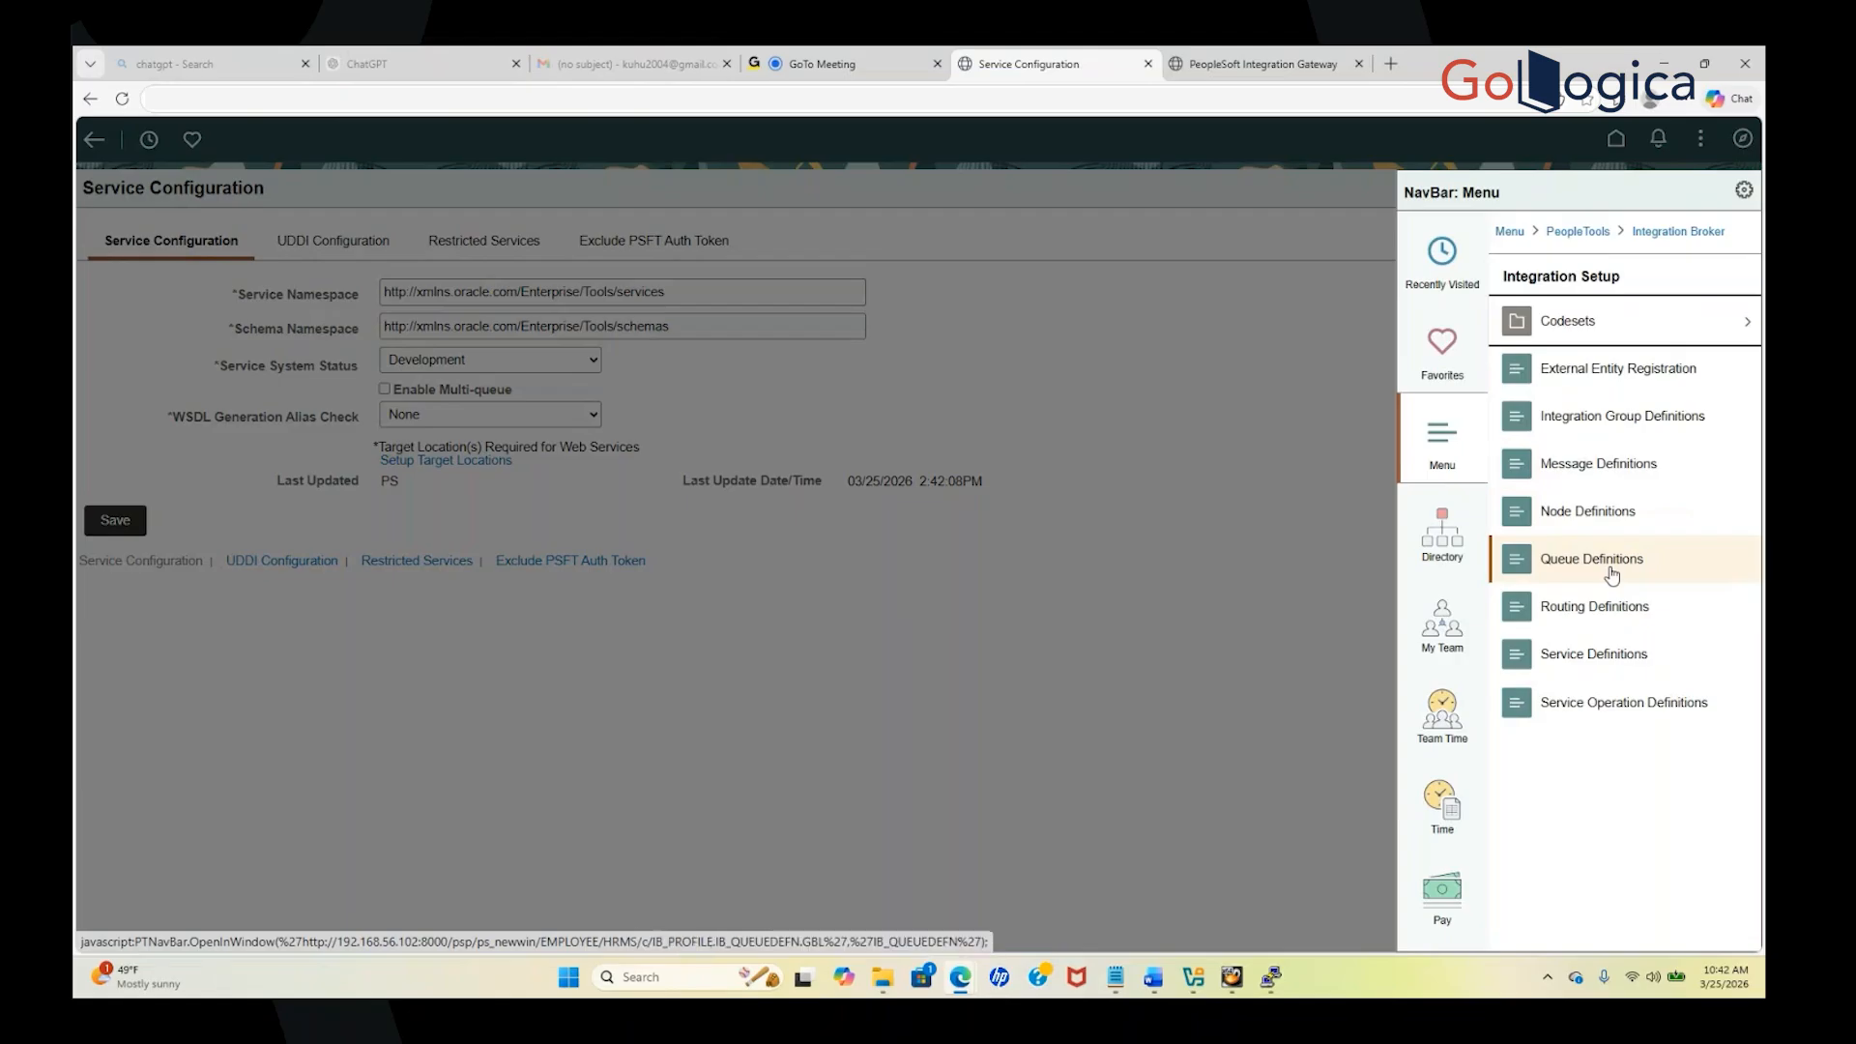
pyautogui.click(1596, 521)
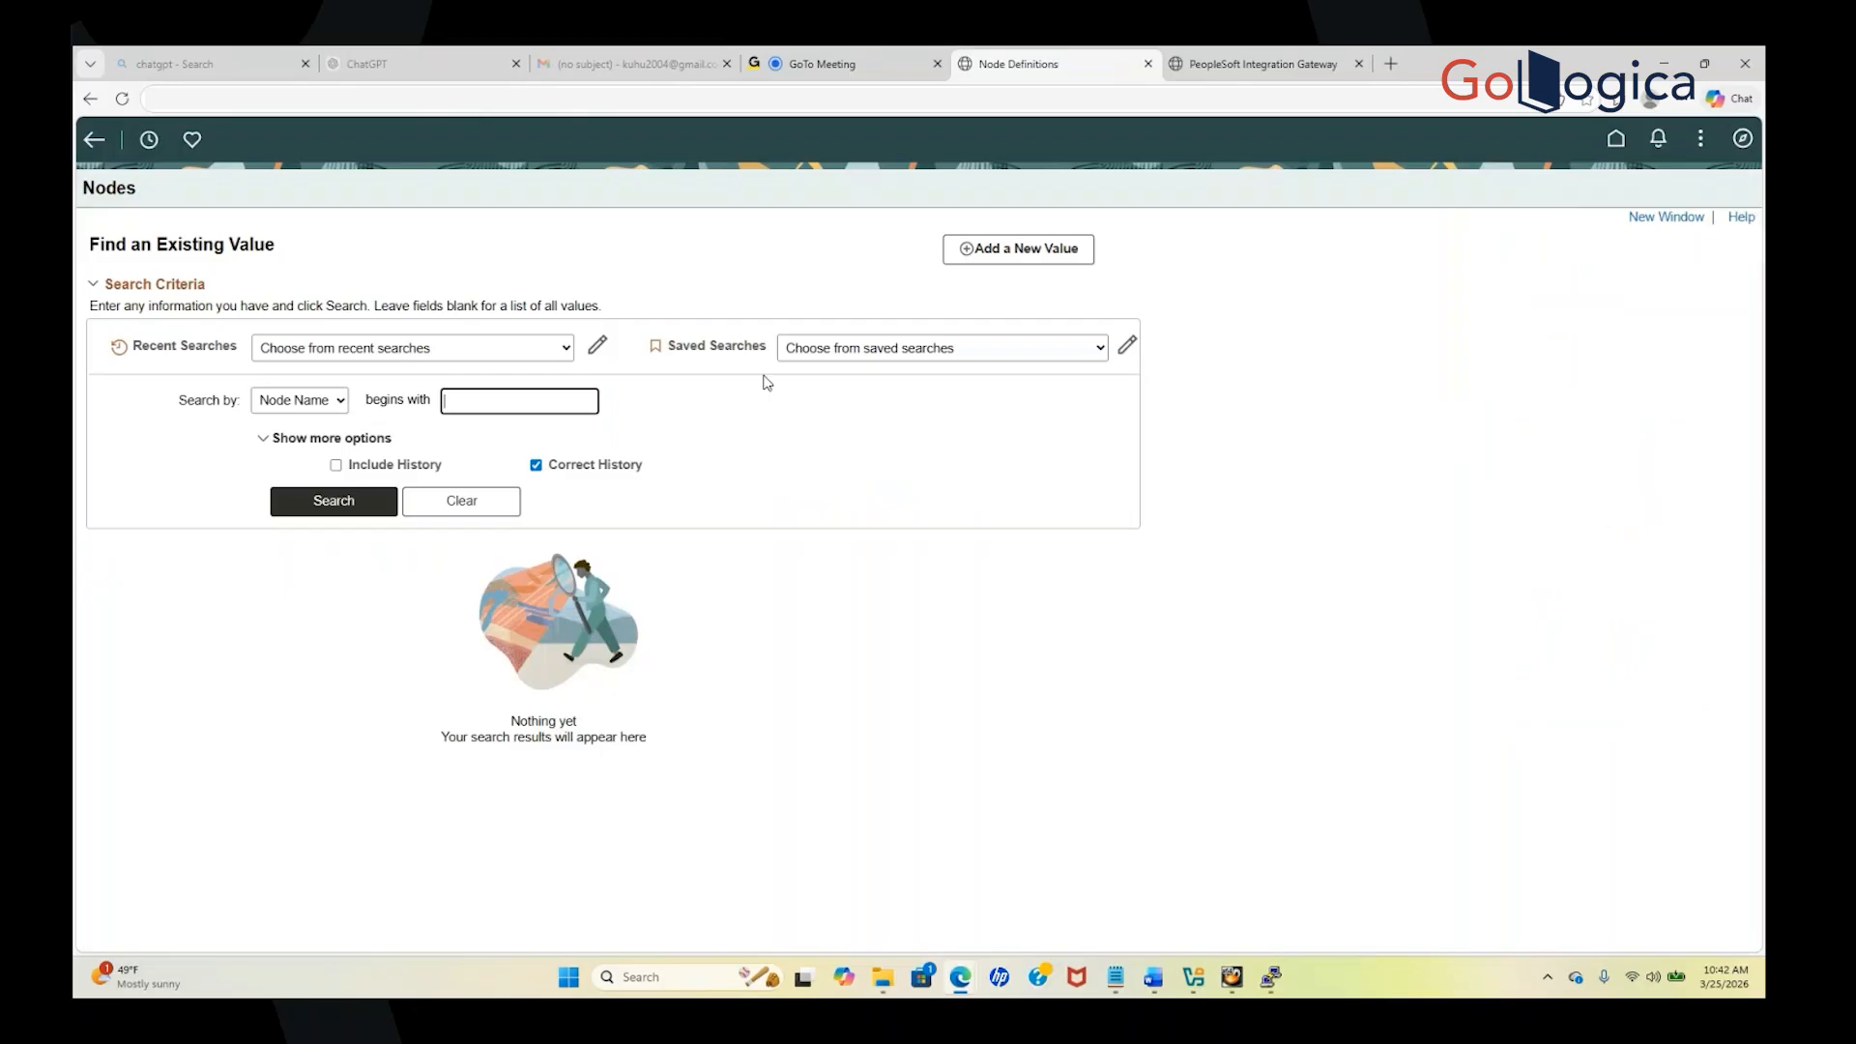
pyautogui.click(334, 503)
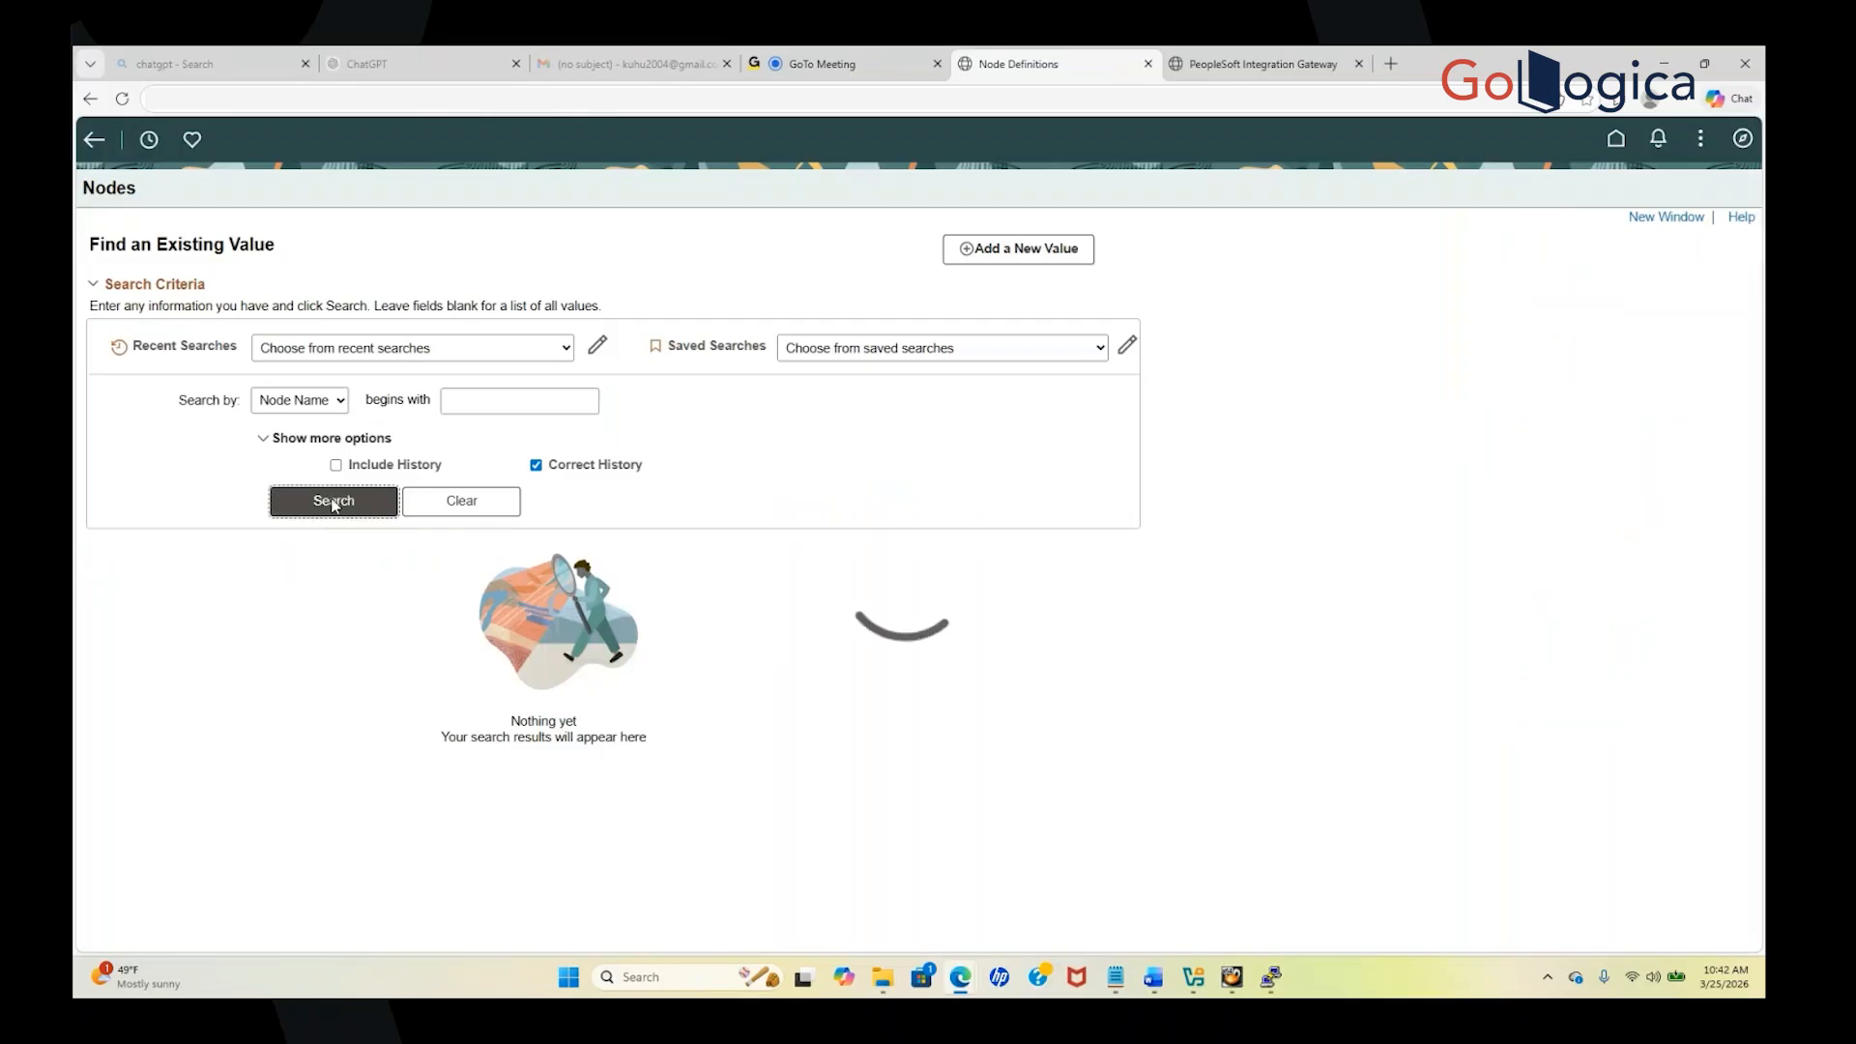
# Sort the node results by Local Node in descending order and open the PSFT_HR node definition
pyautogui.scroll(-3, 332, 505)
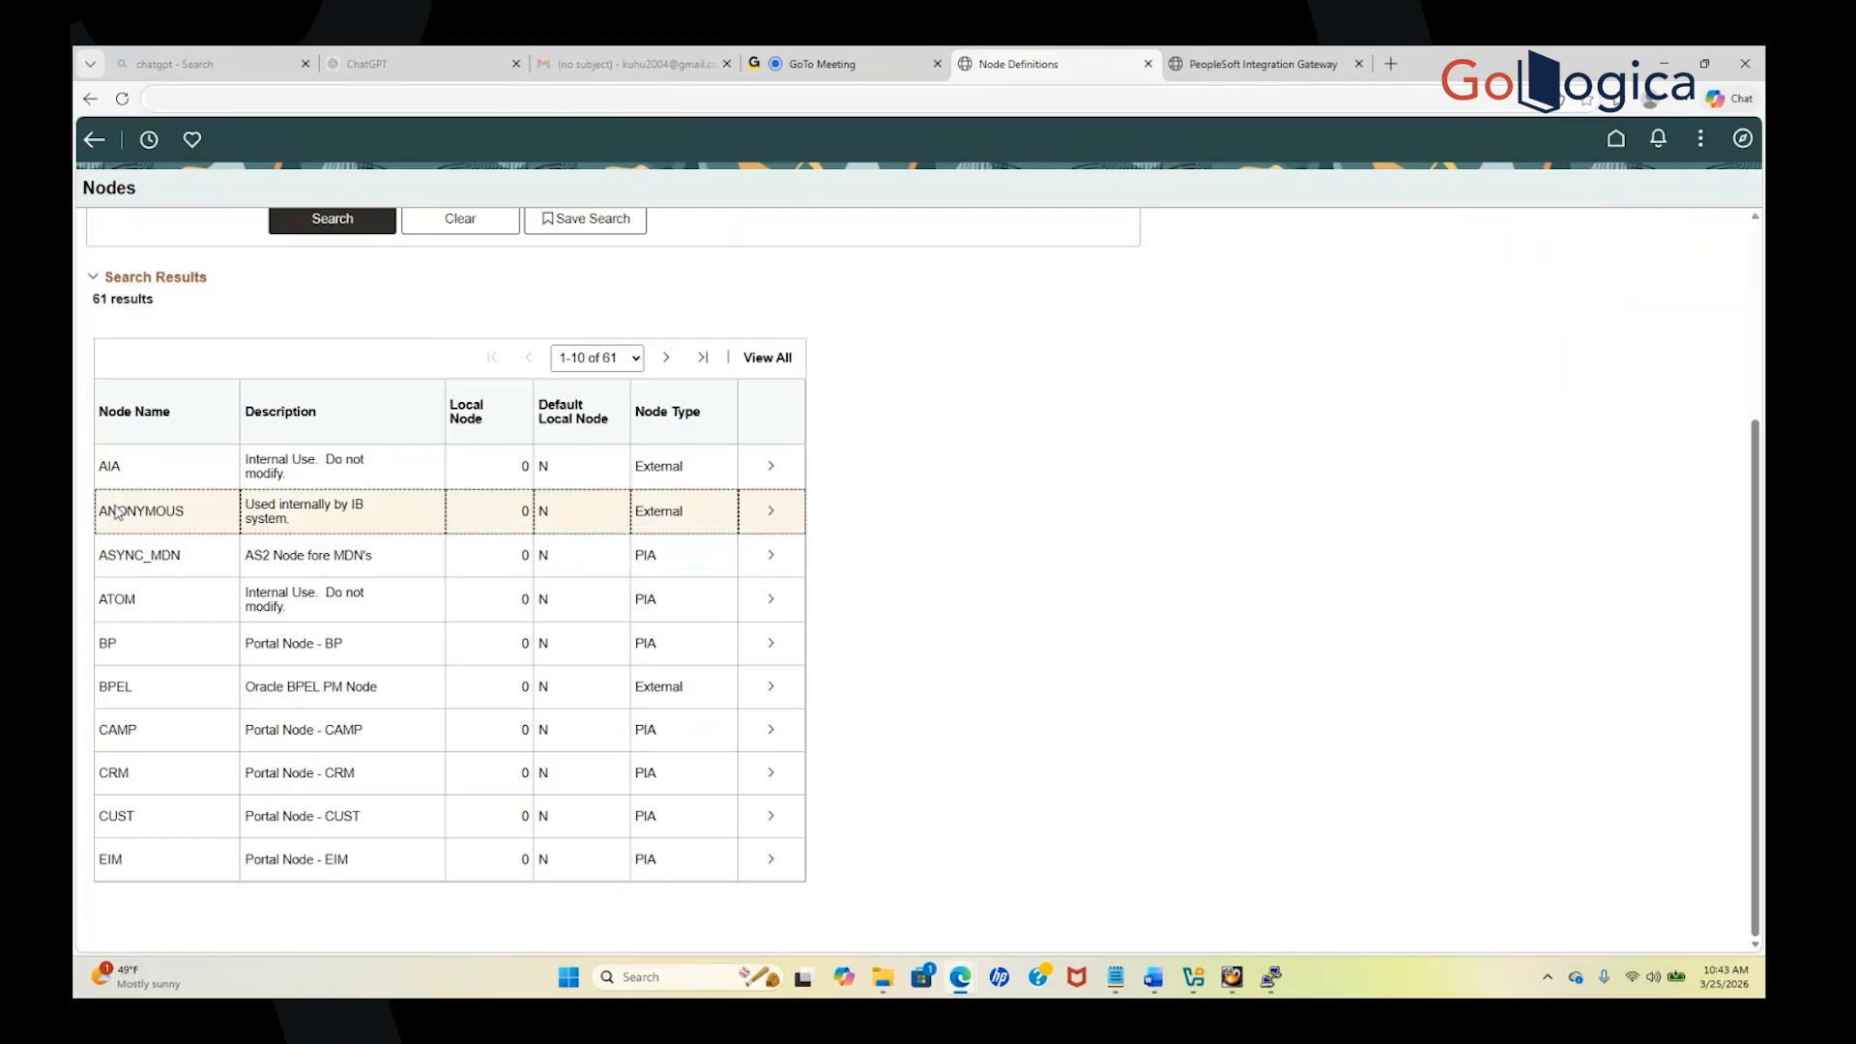
pyautogui.click(484, 413)
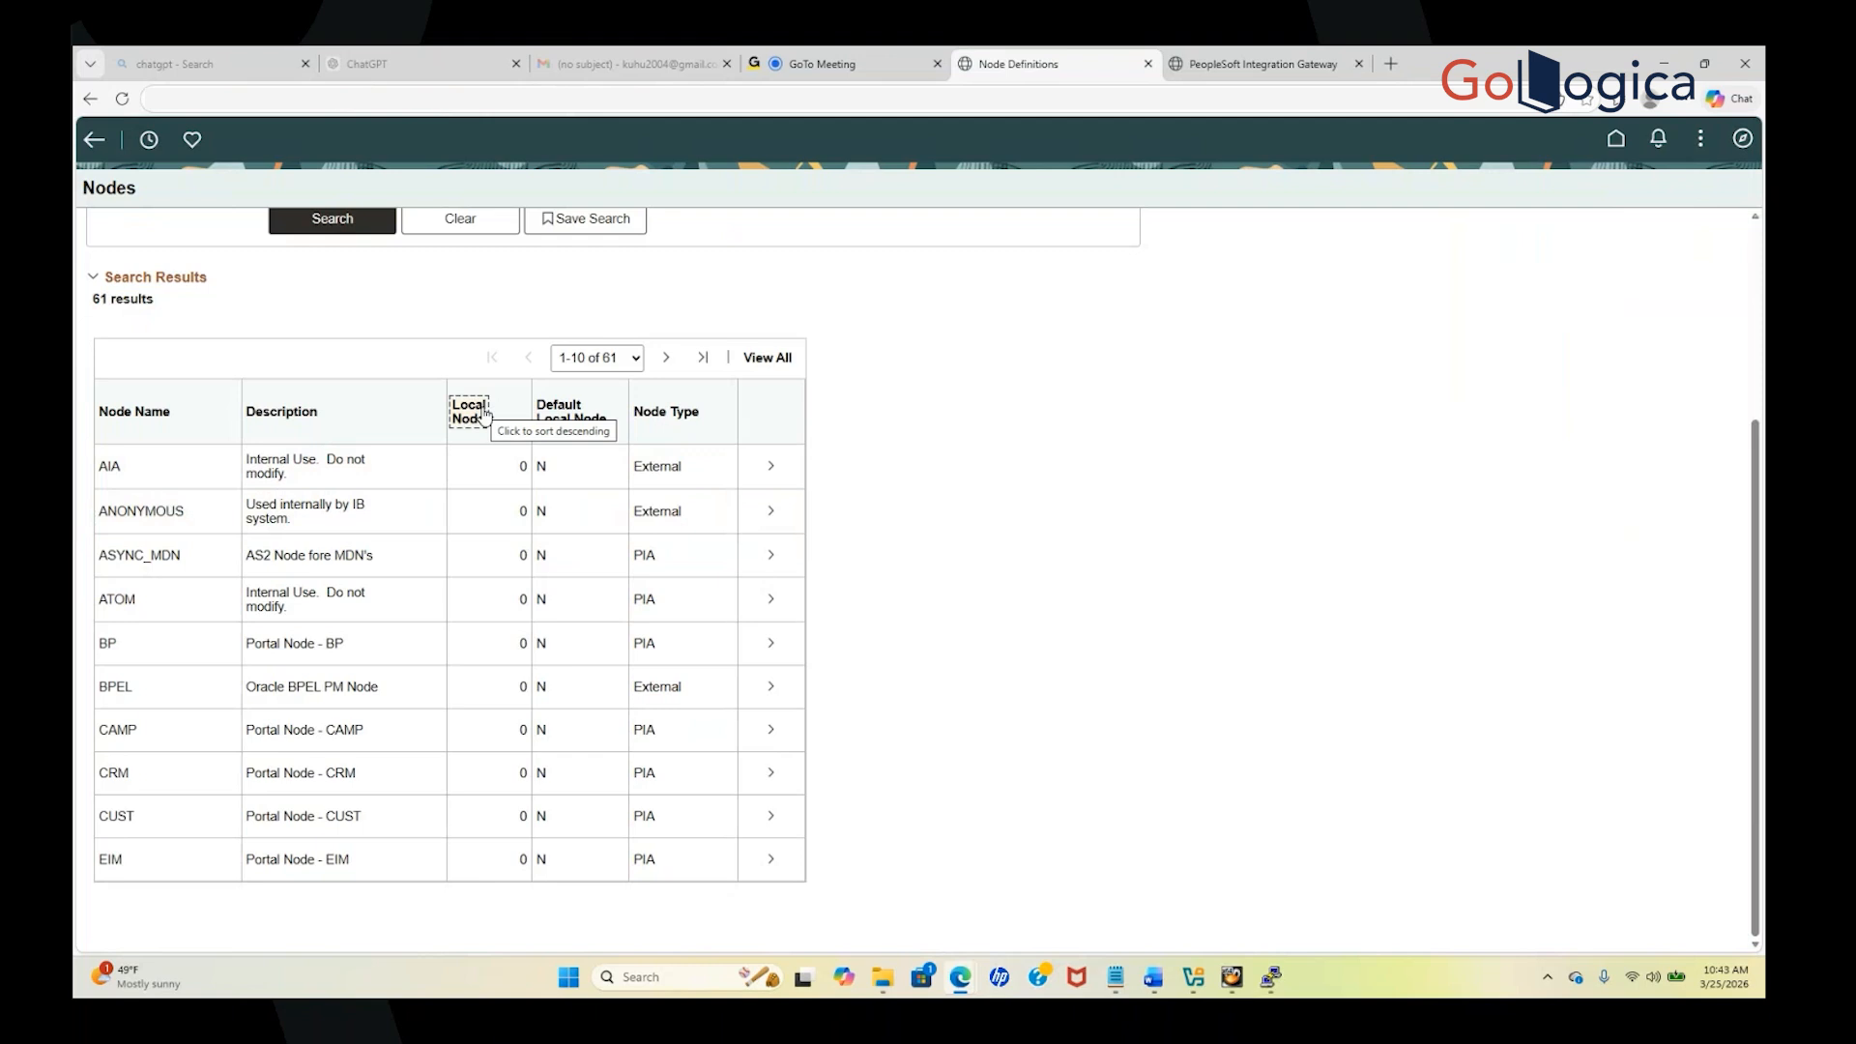
pyautogui.click(484, 413)
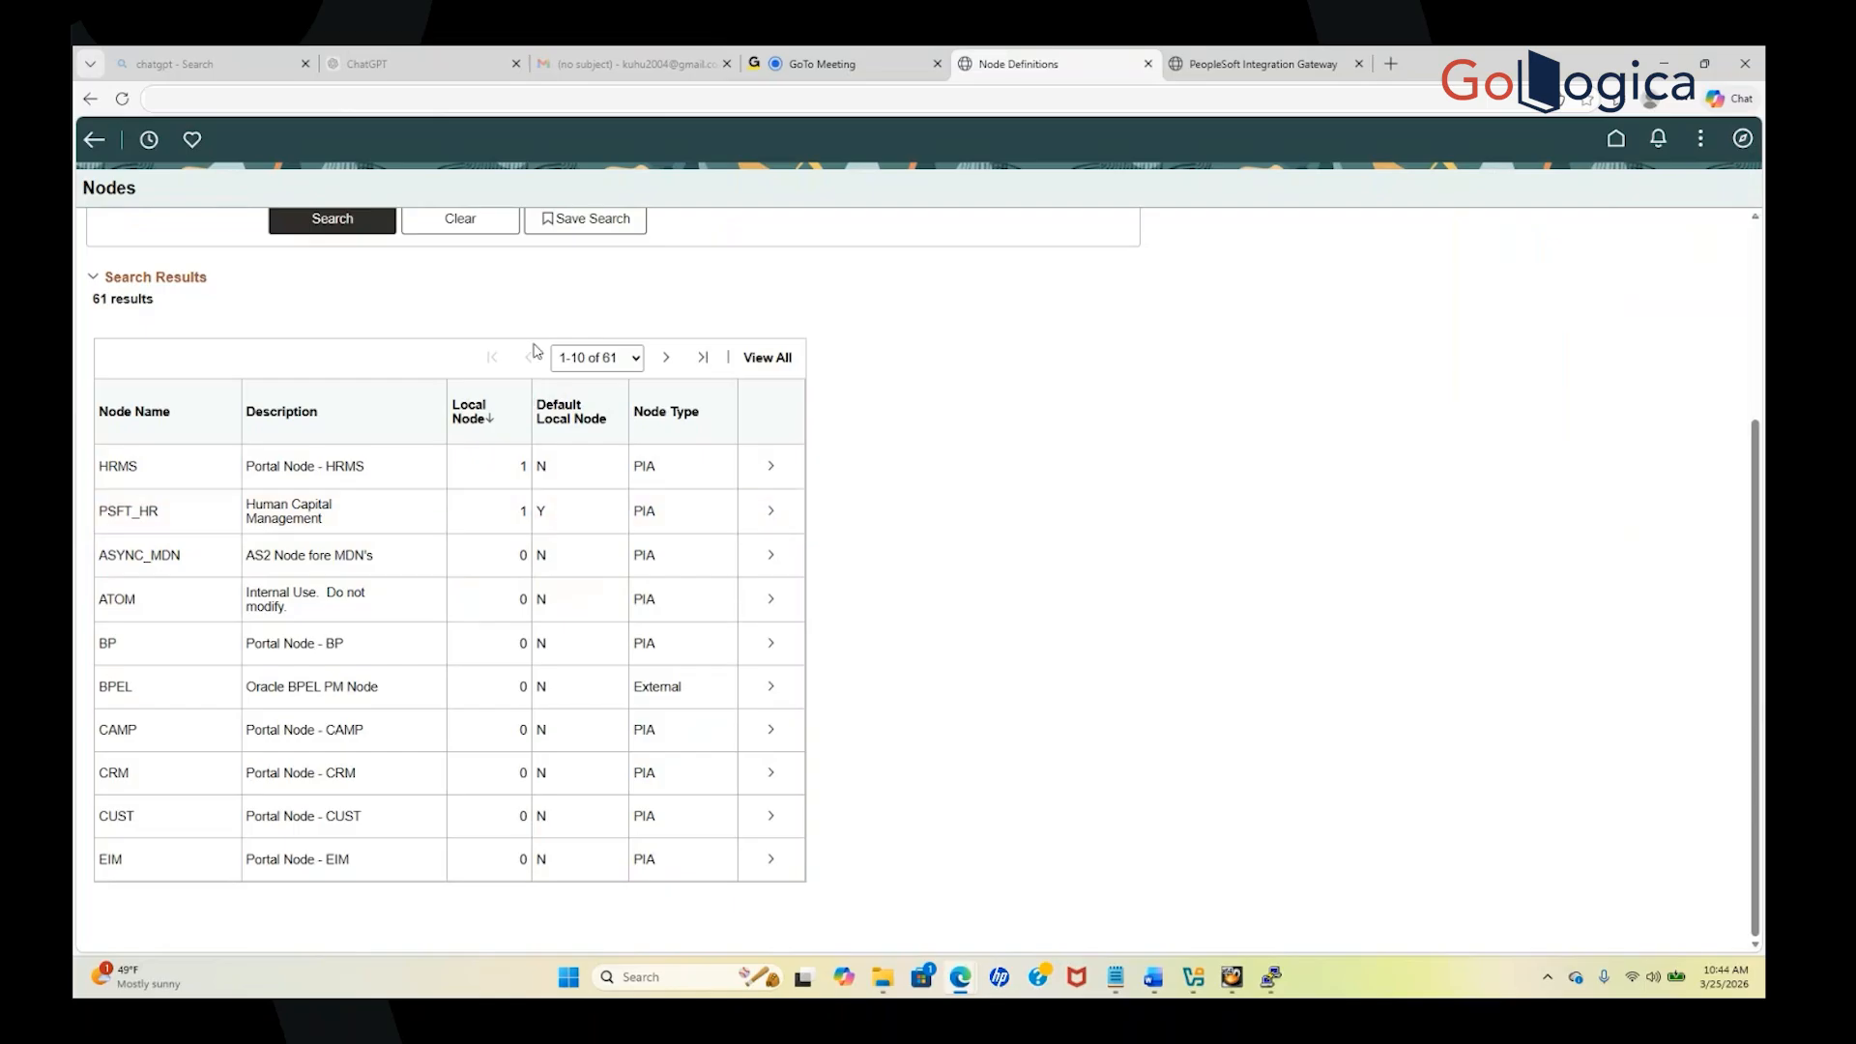
pyautogui.click(569, 522)
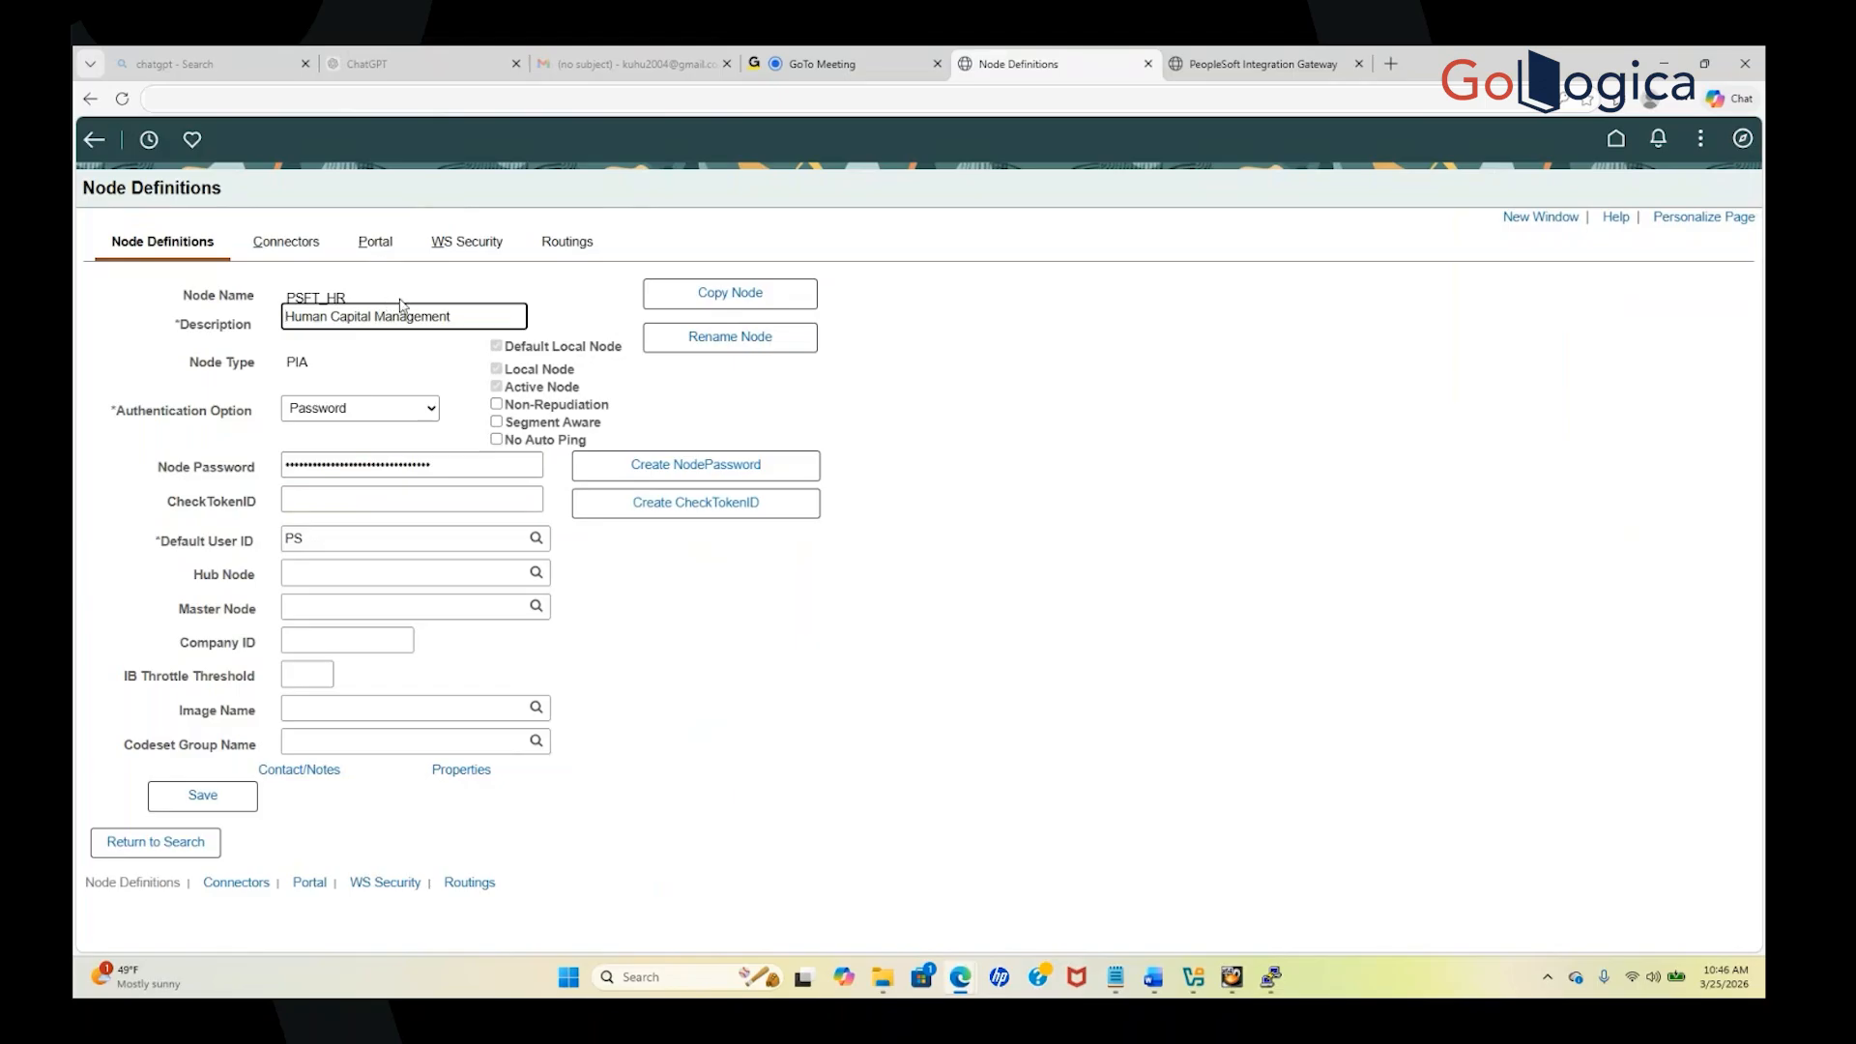
# Return to the node search results, review the PSFT_HR definition once more and go back to the search
pyautogui.click(138, 849)
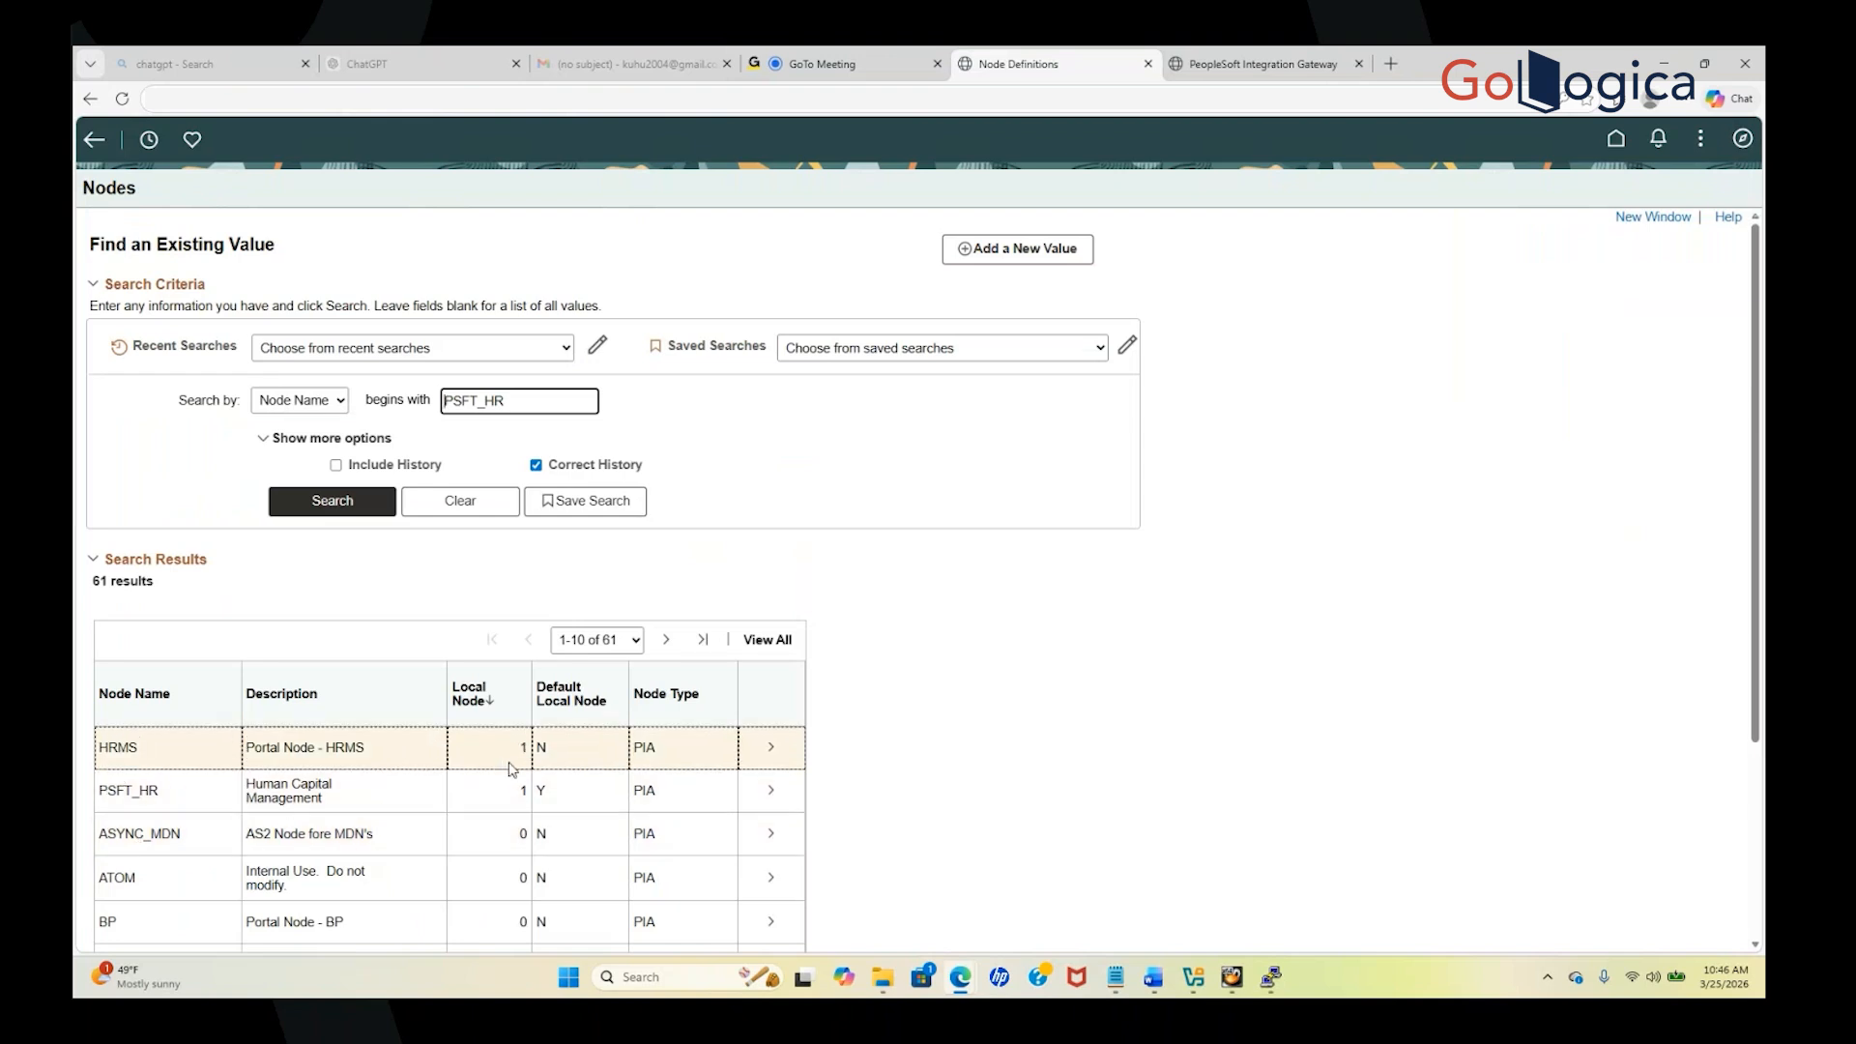
pyautogui.click(159, 791)
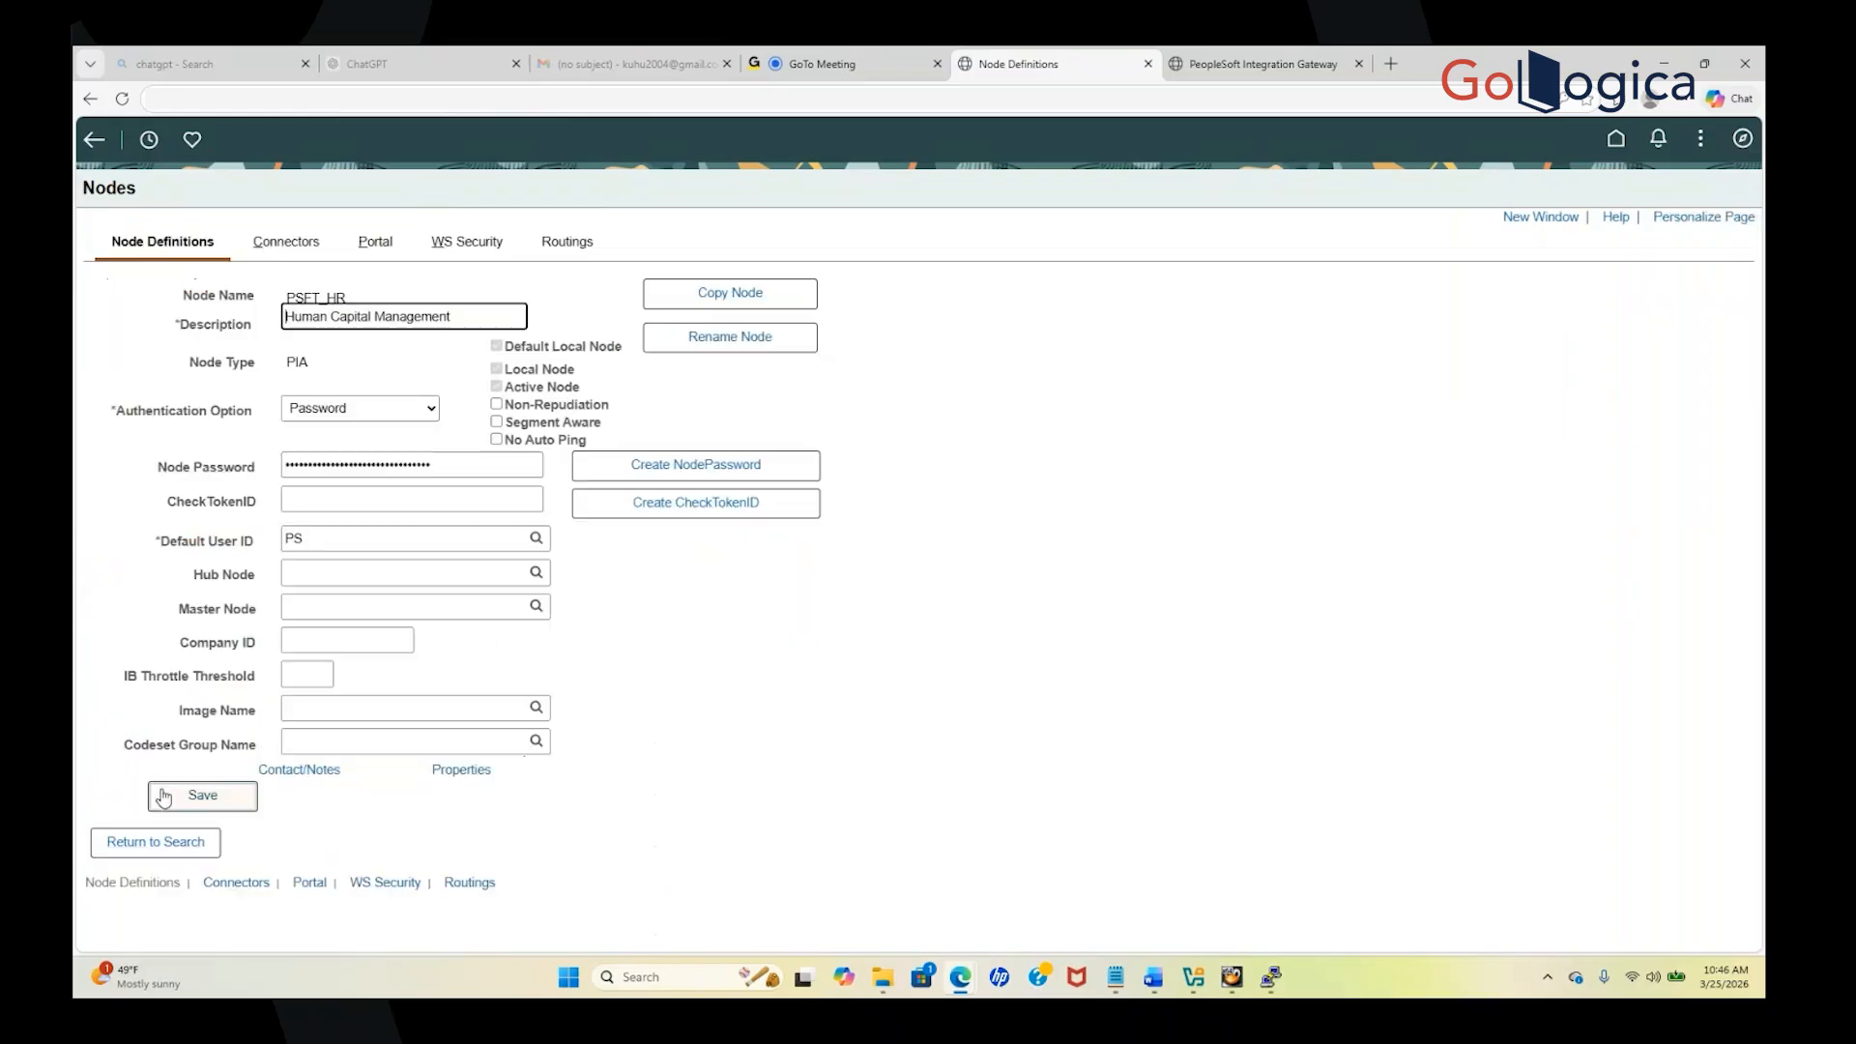
pyautogui.click(138, 839)
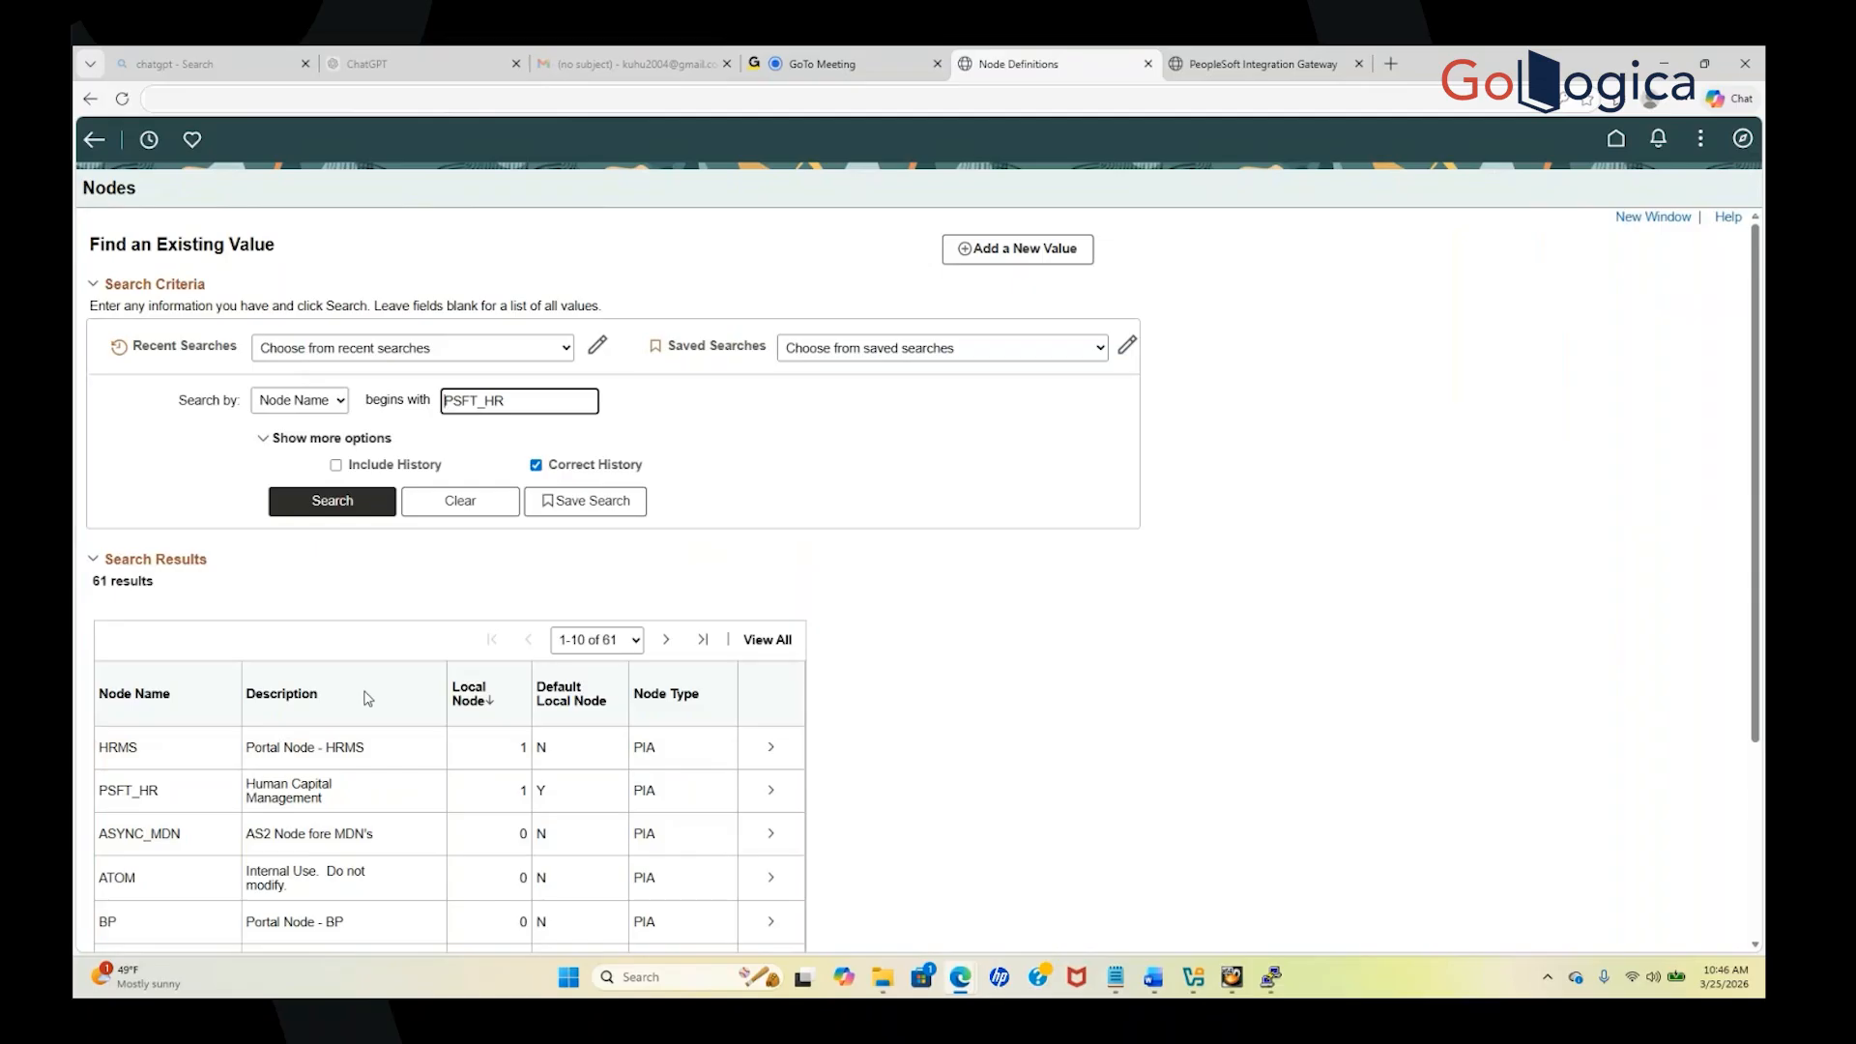
# Search for nodes whose name begins with PSFT_ and look through the results
pyautogui.scroll(-2, 421, 629)
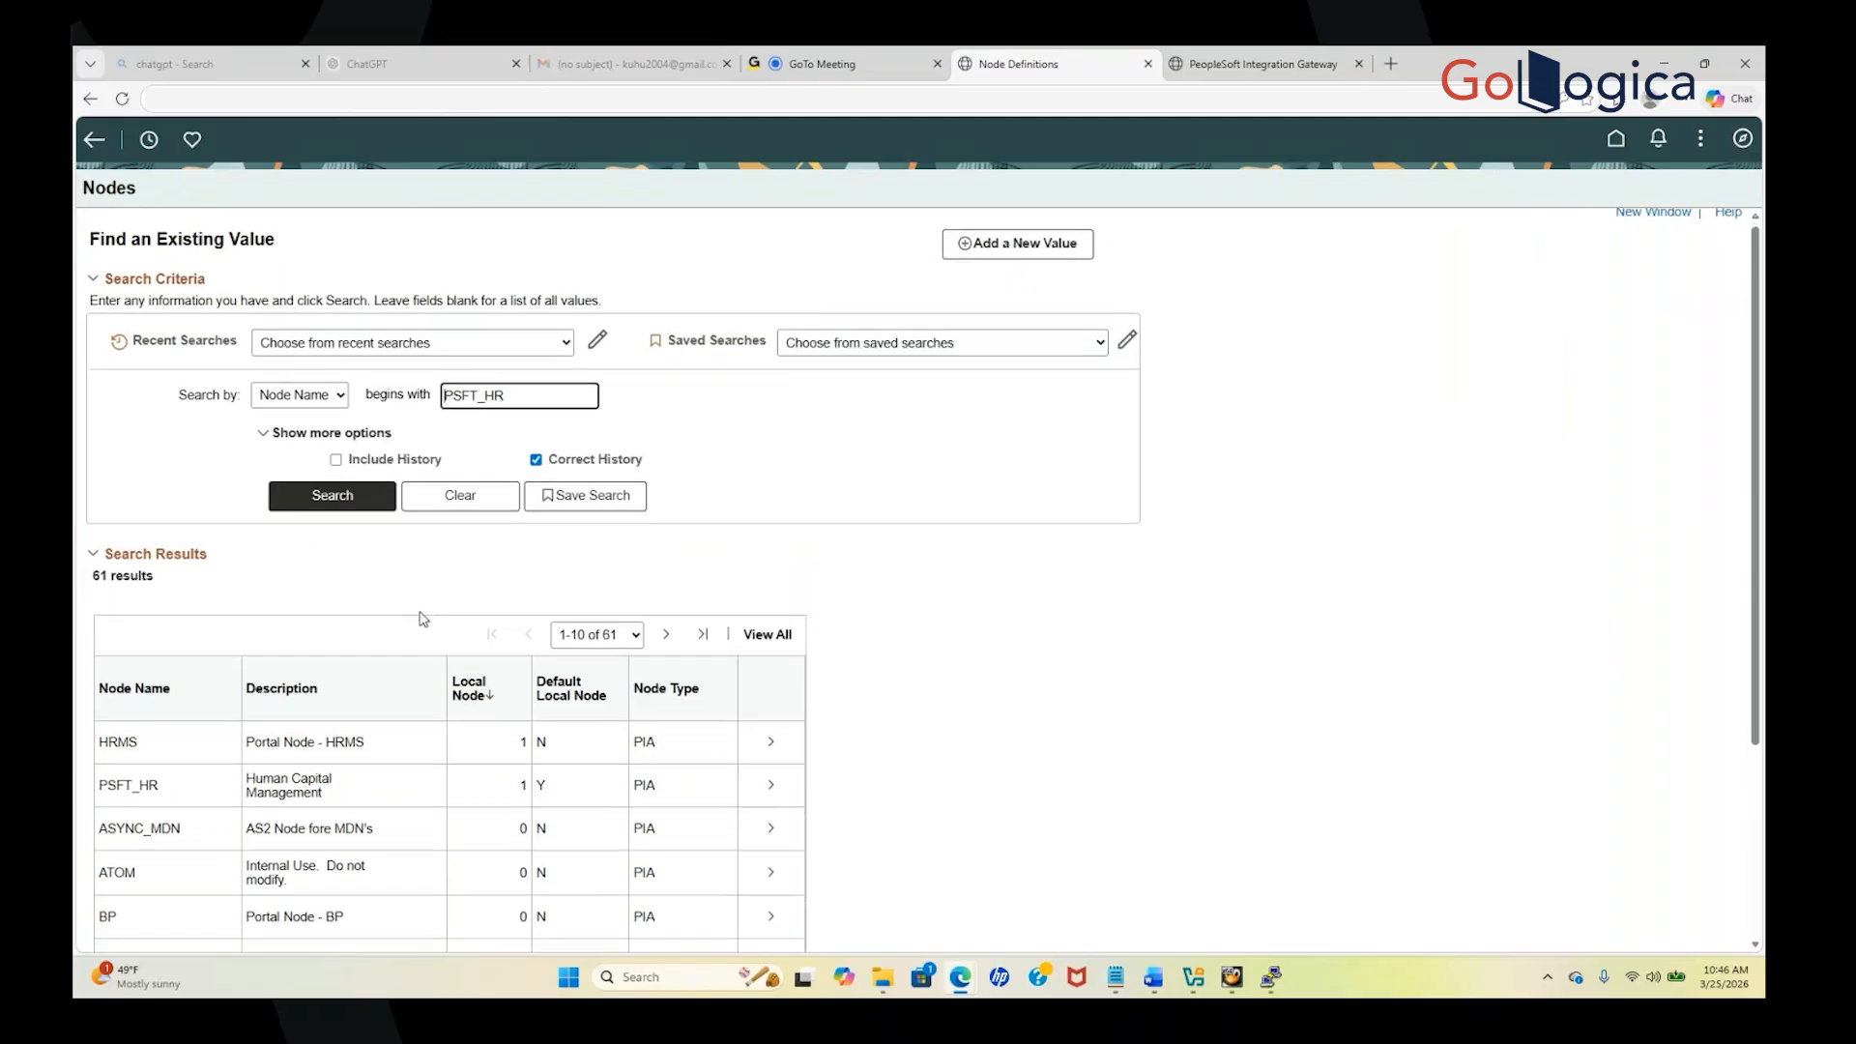
pyautogui.scroll(-1, 426, 619)
pyautogui.scroll(3, 435, 601)
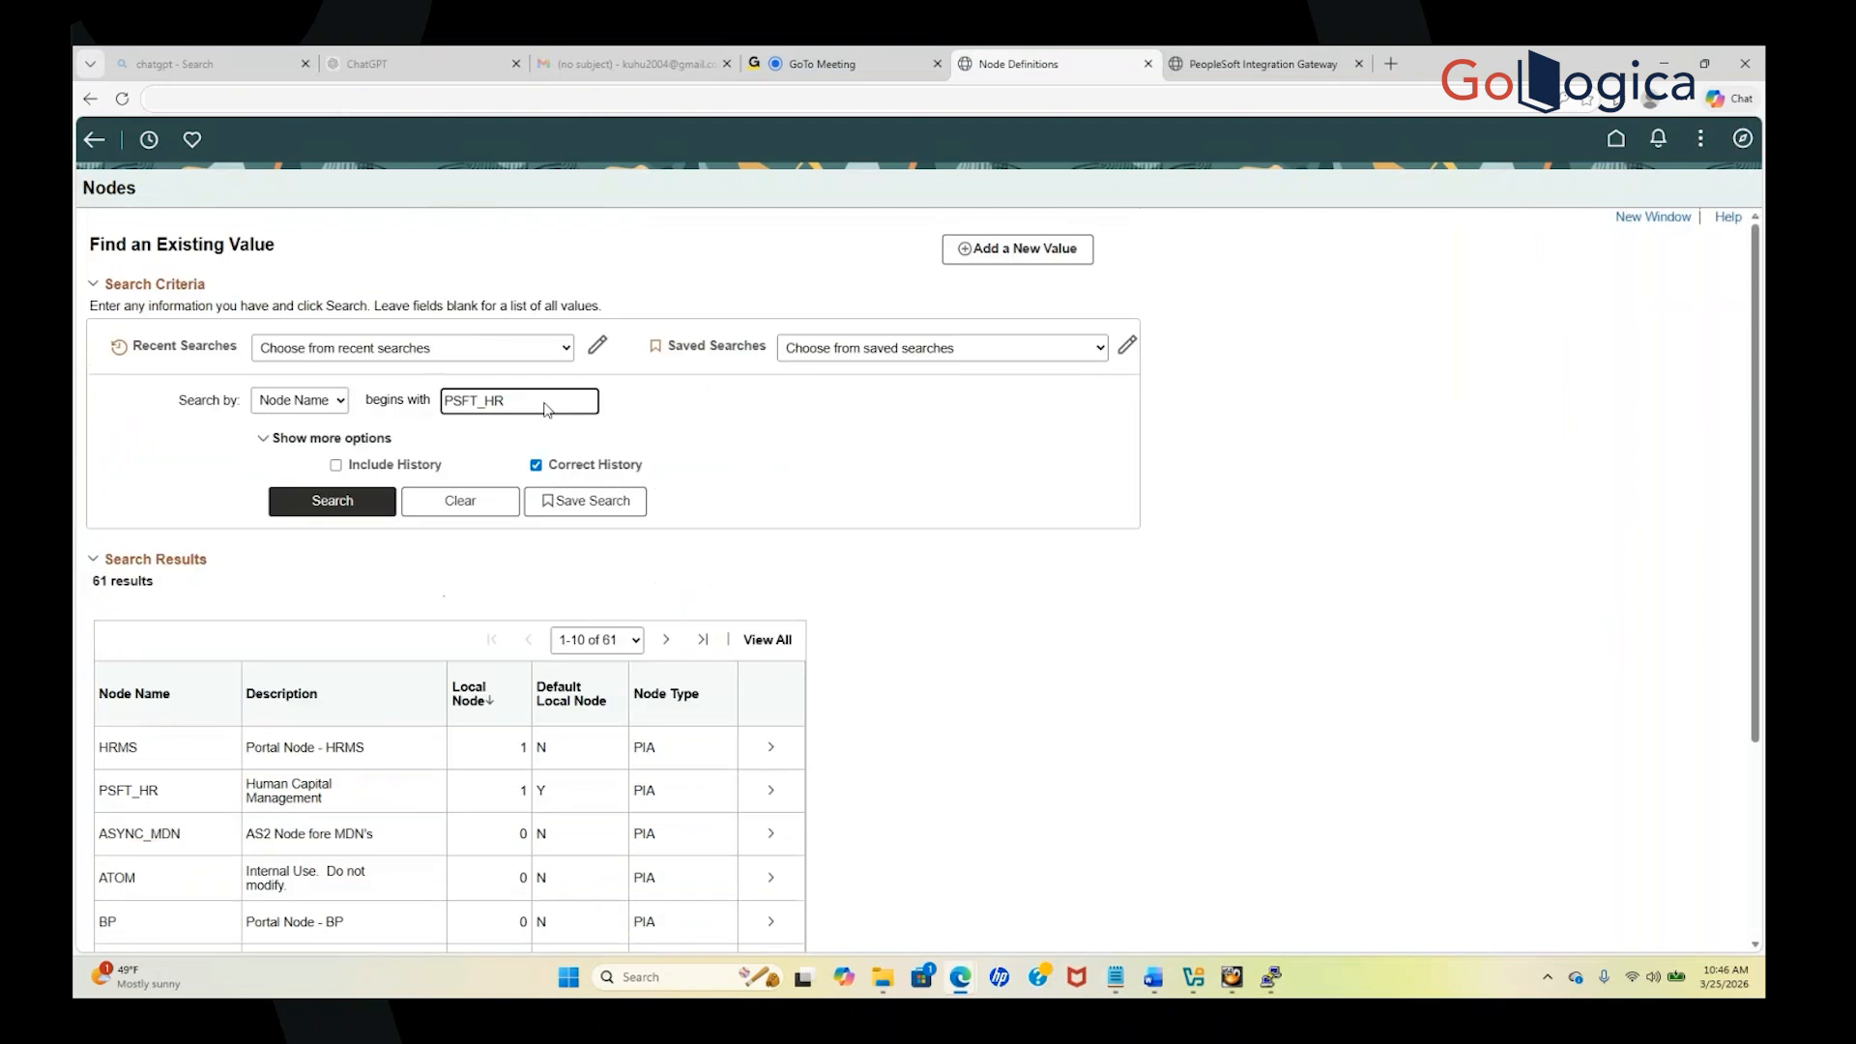
pyautogui.click(504, 399)
pyautogui.press('BackSpace')
pyautogui.press('BackSpace')
pyautogui.click(350, 502)
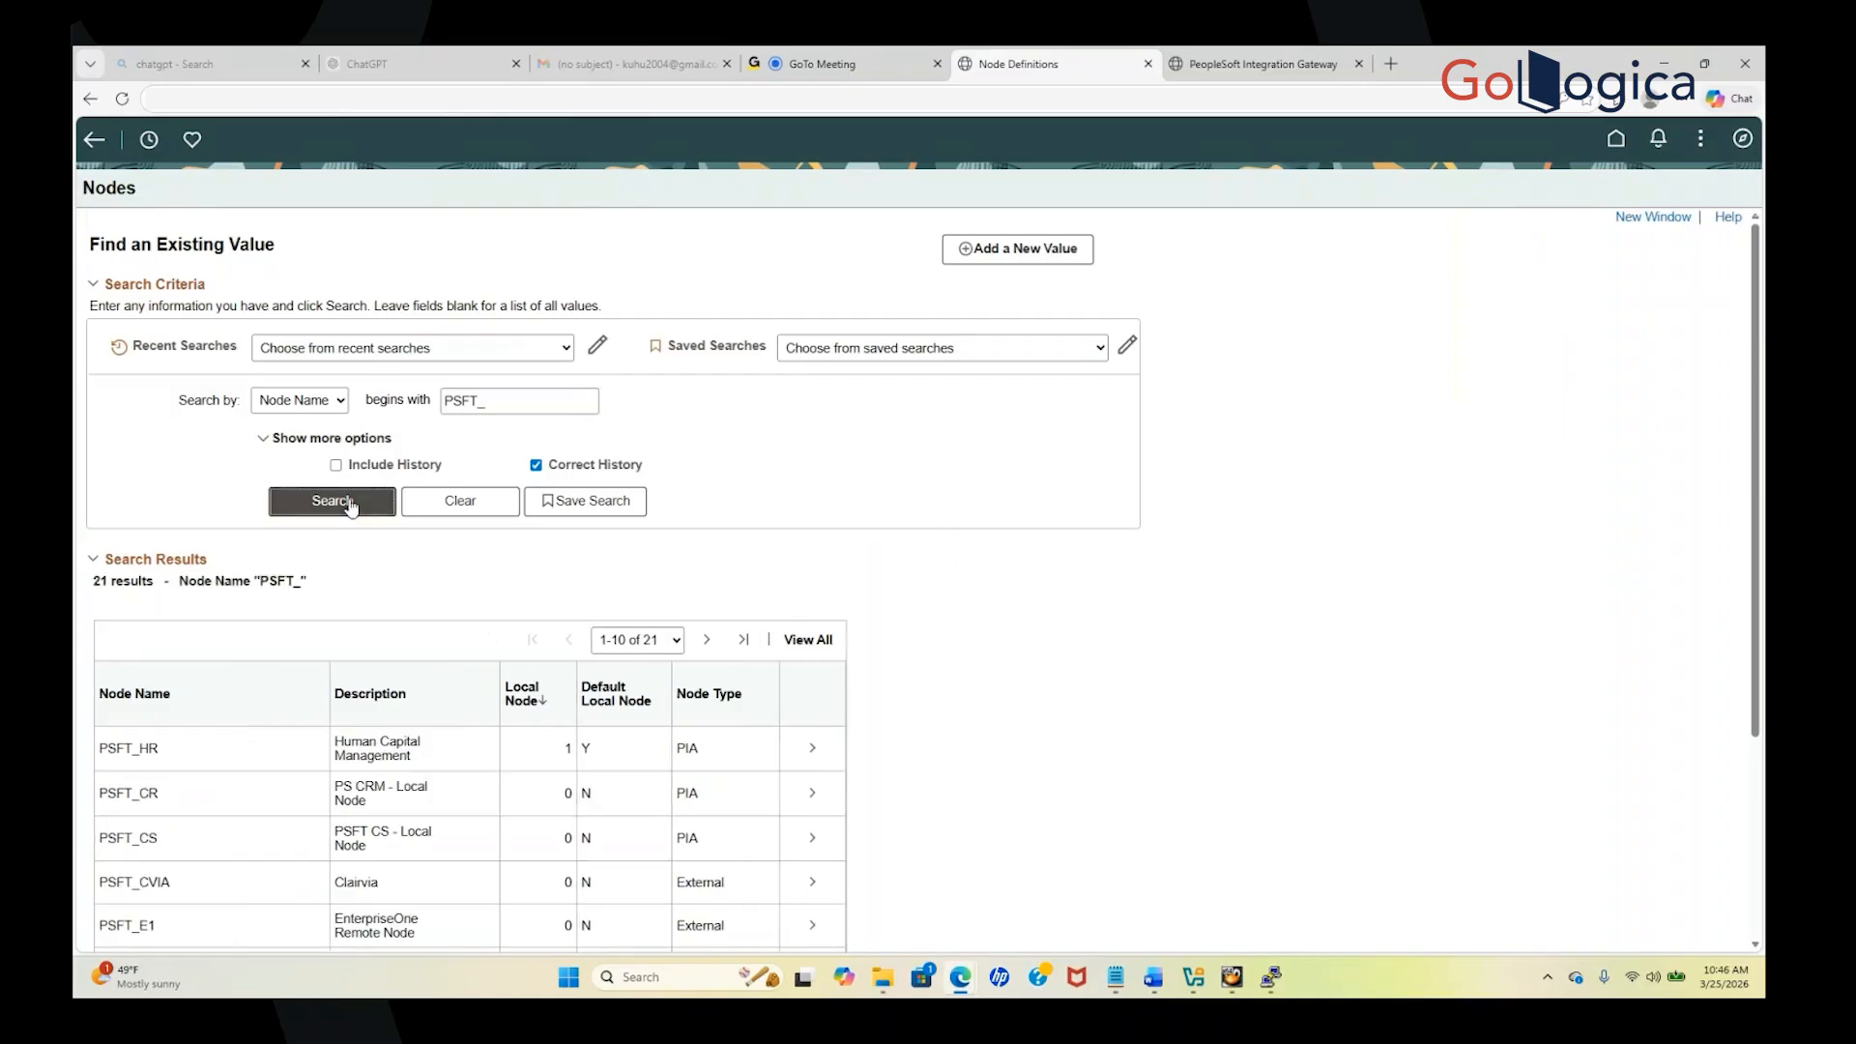
pyautogui.scroll(-2, 394, 580)
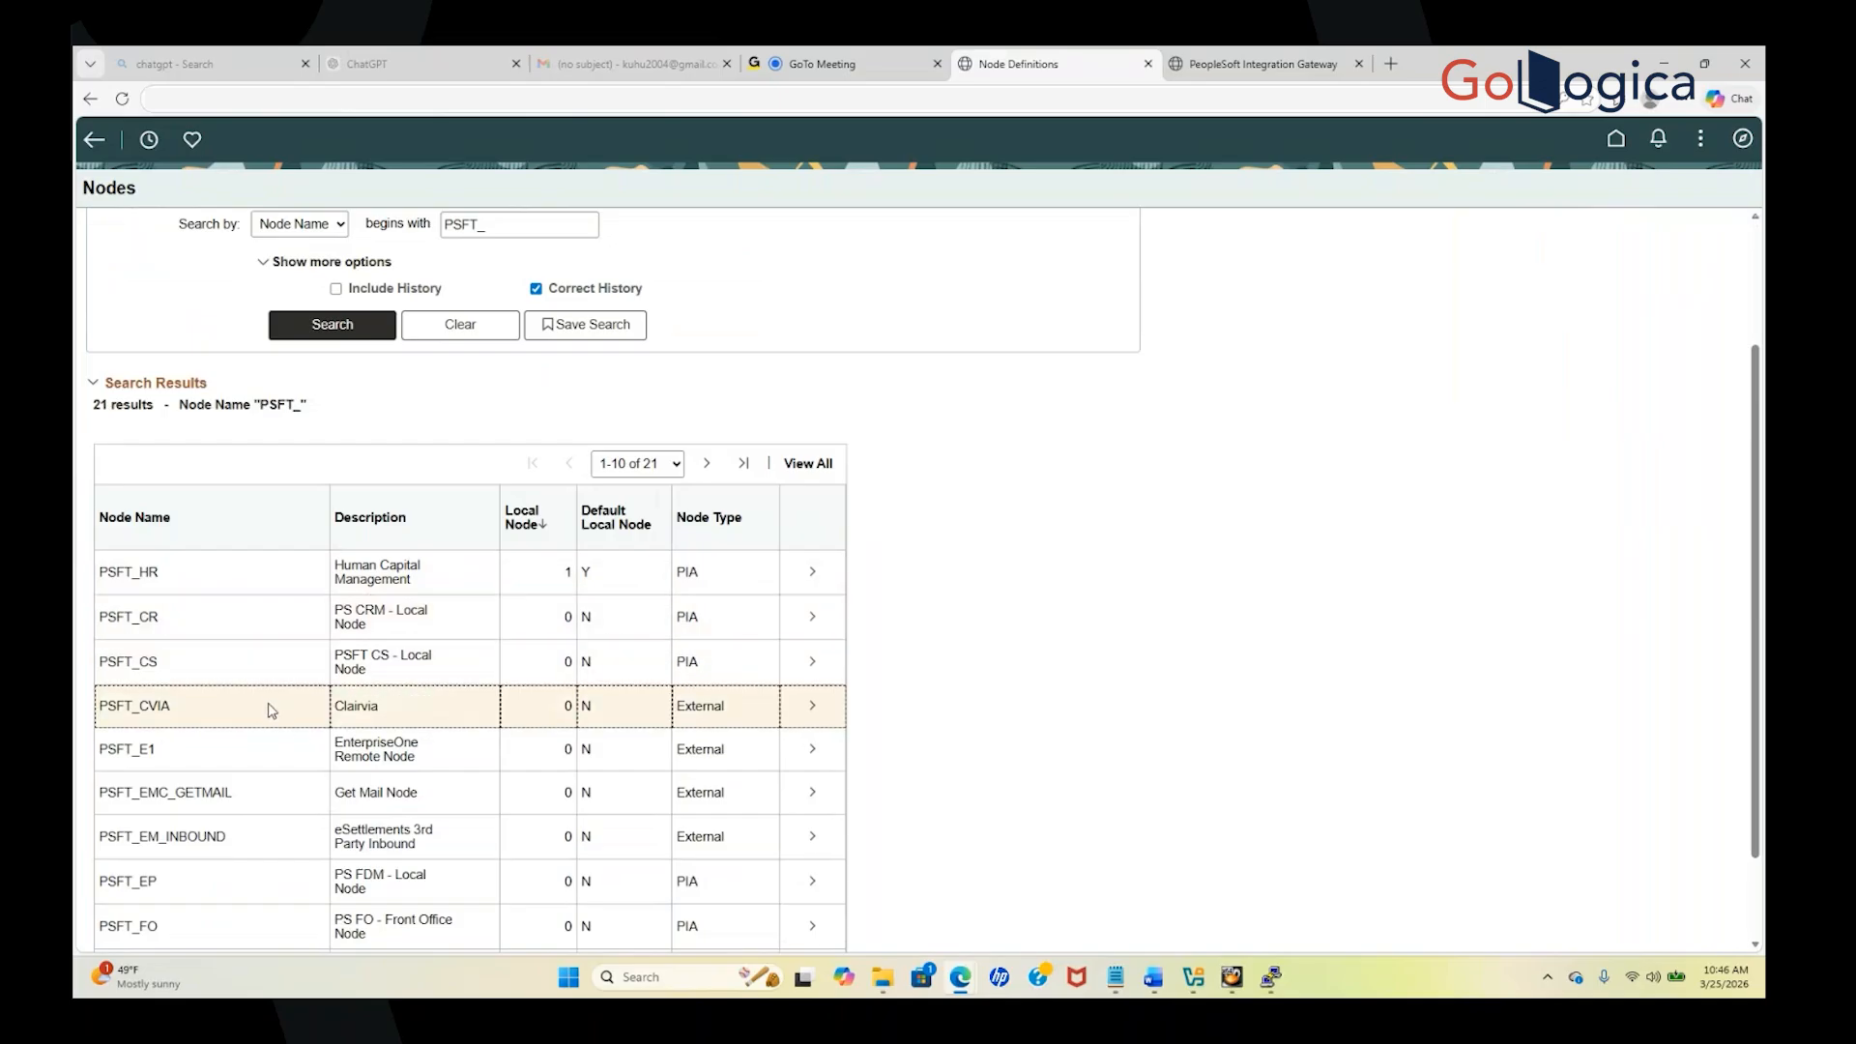
# Open the PSFT_HR node's connector settings and look up PSFTTARGET as its Connector ID
pyautogui.scroll(-1, 352, 720)
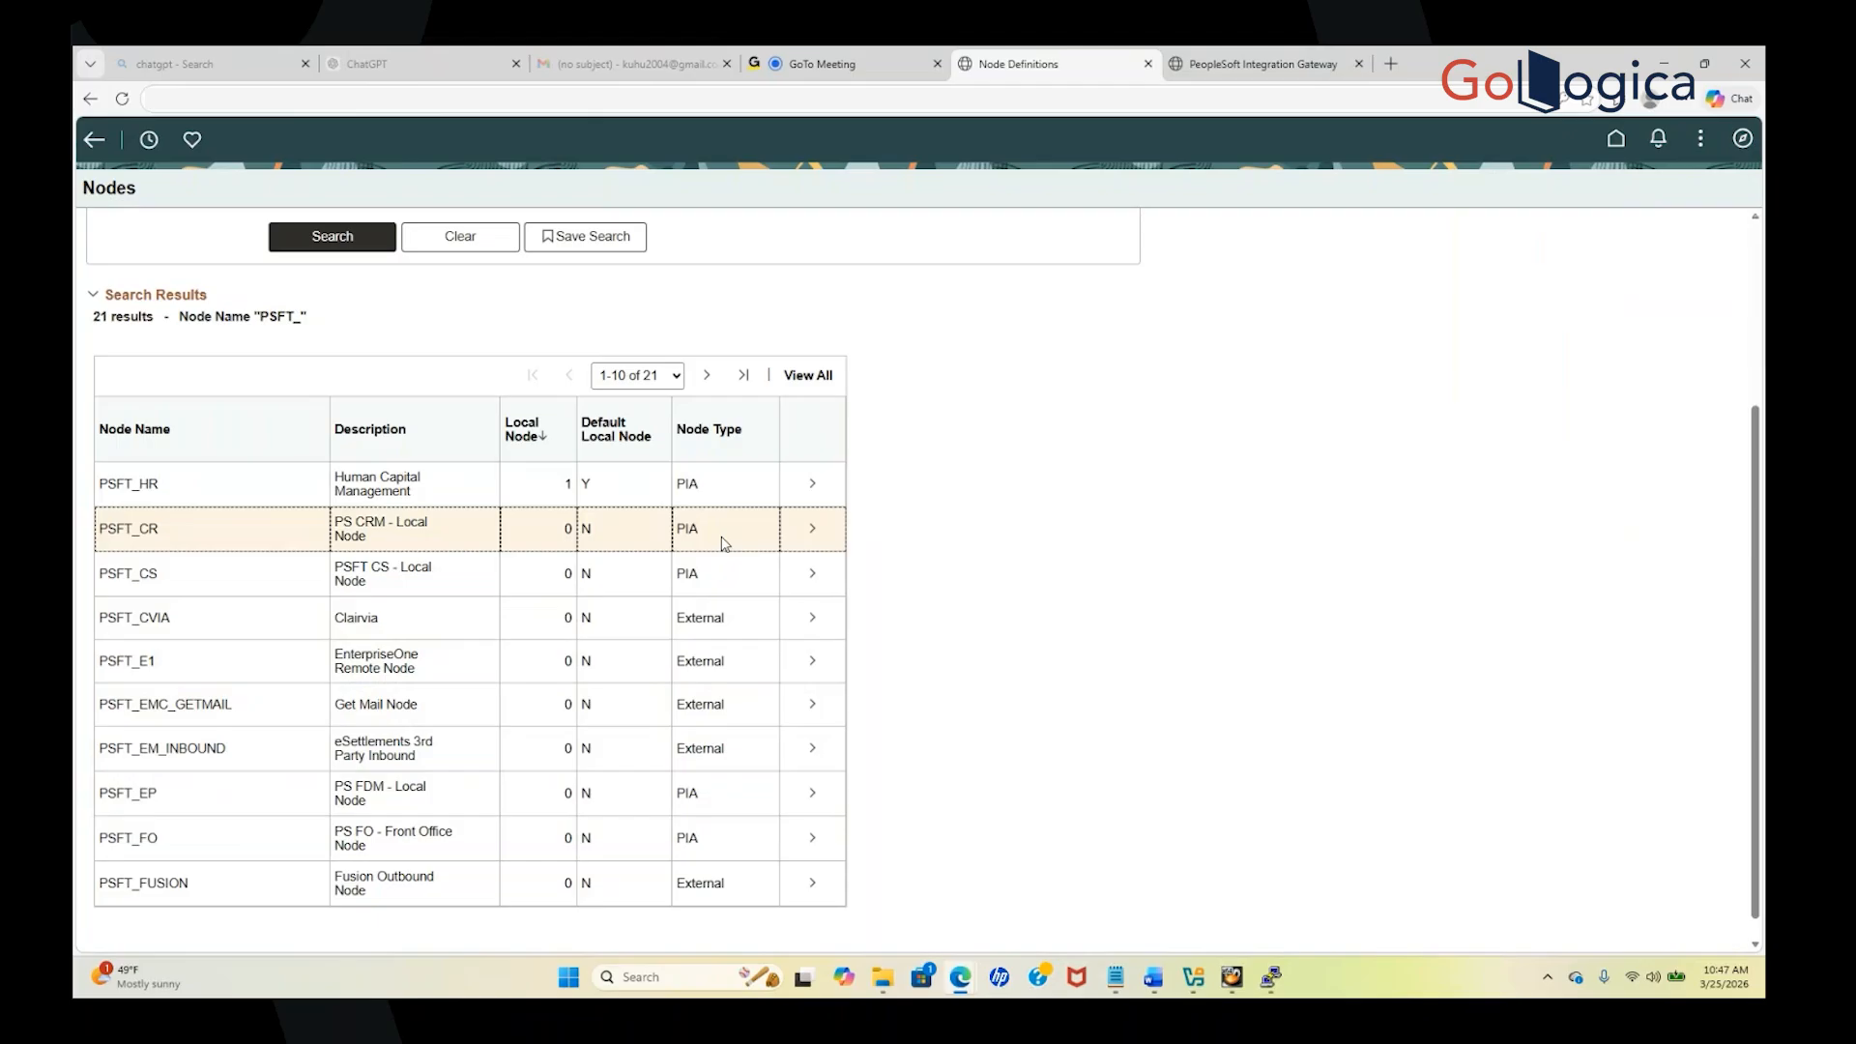
pyautogui.click(421, 493)
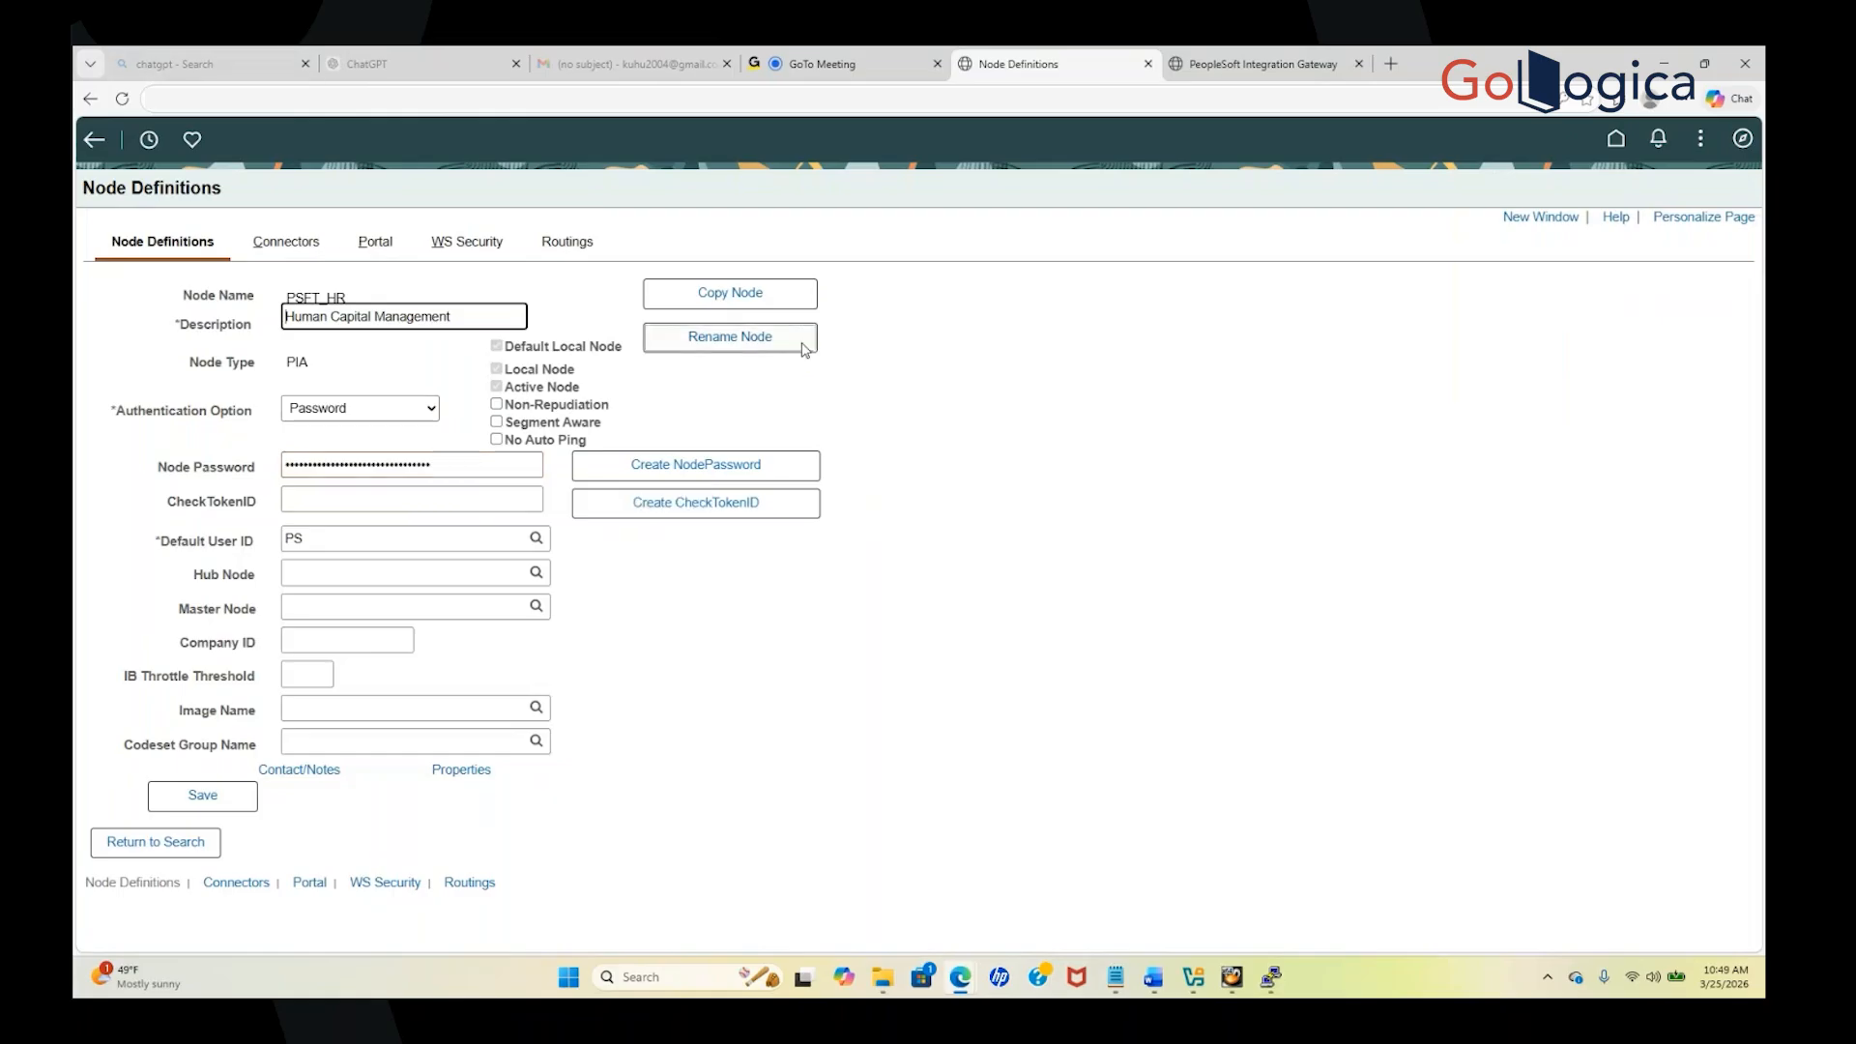
pyautogui.click(306, 246)
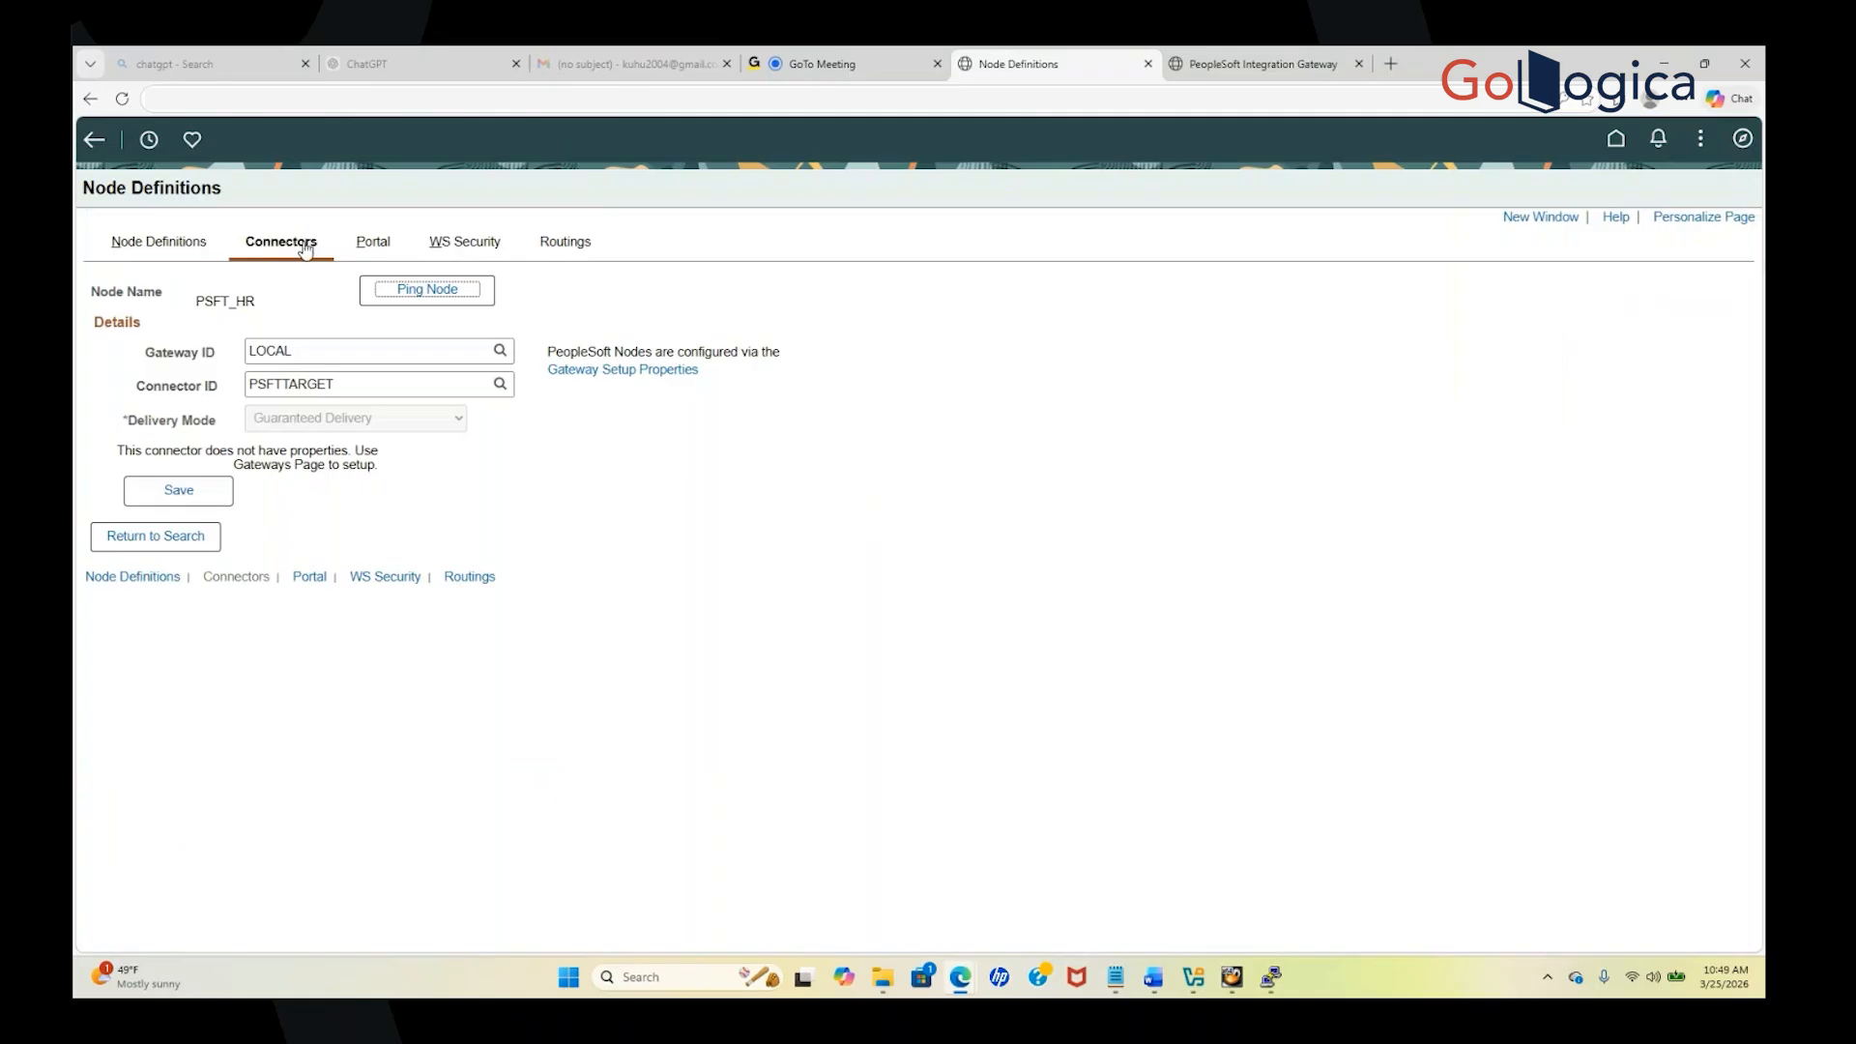
pyautogui.click(500, 387)
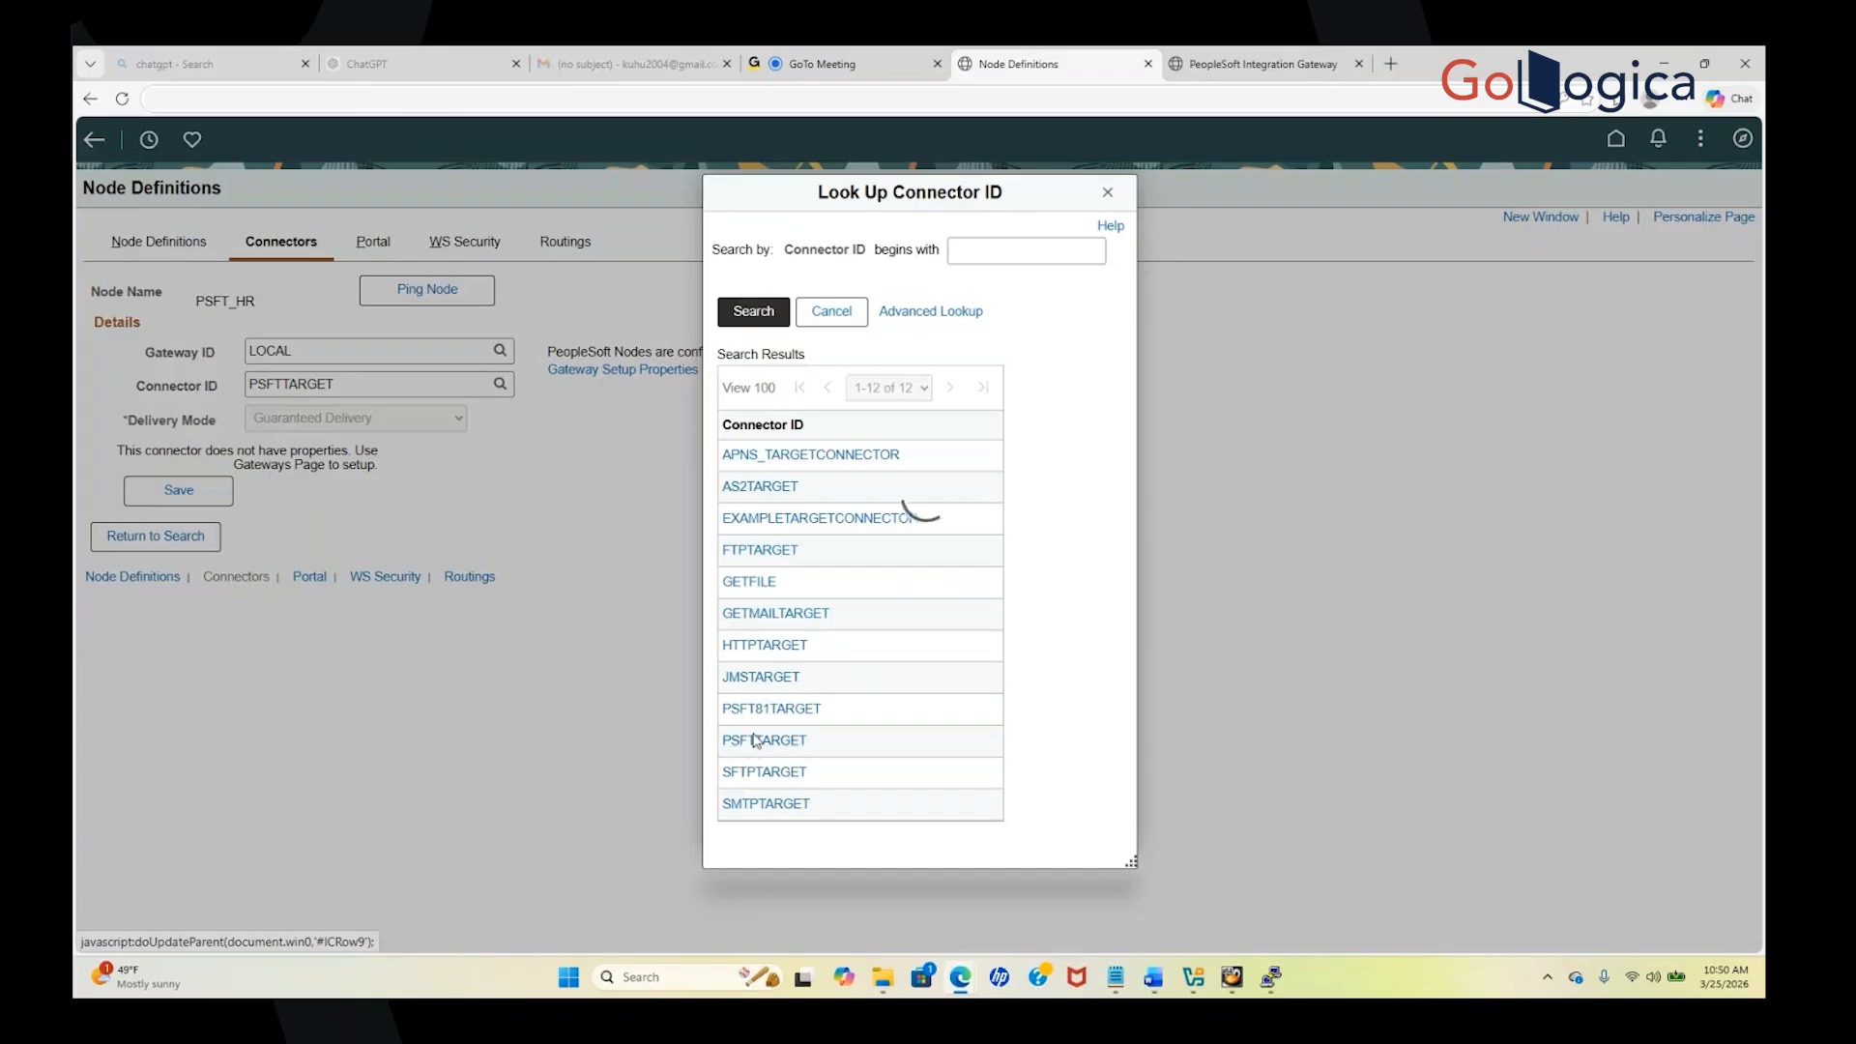
pyautogui.click(757, 741)
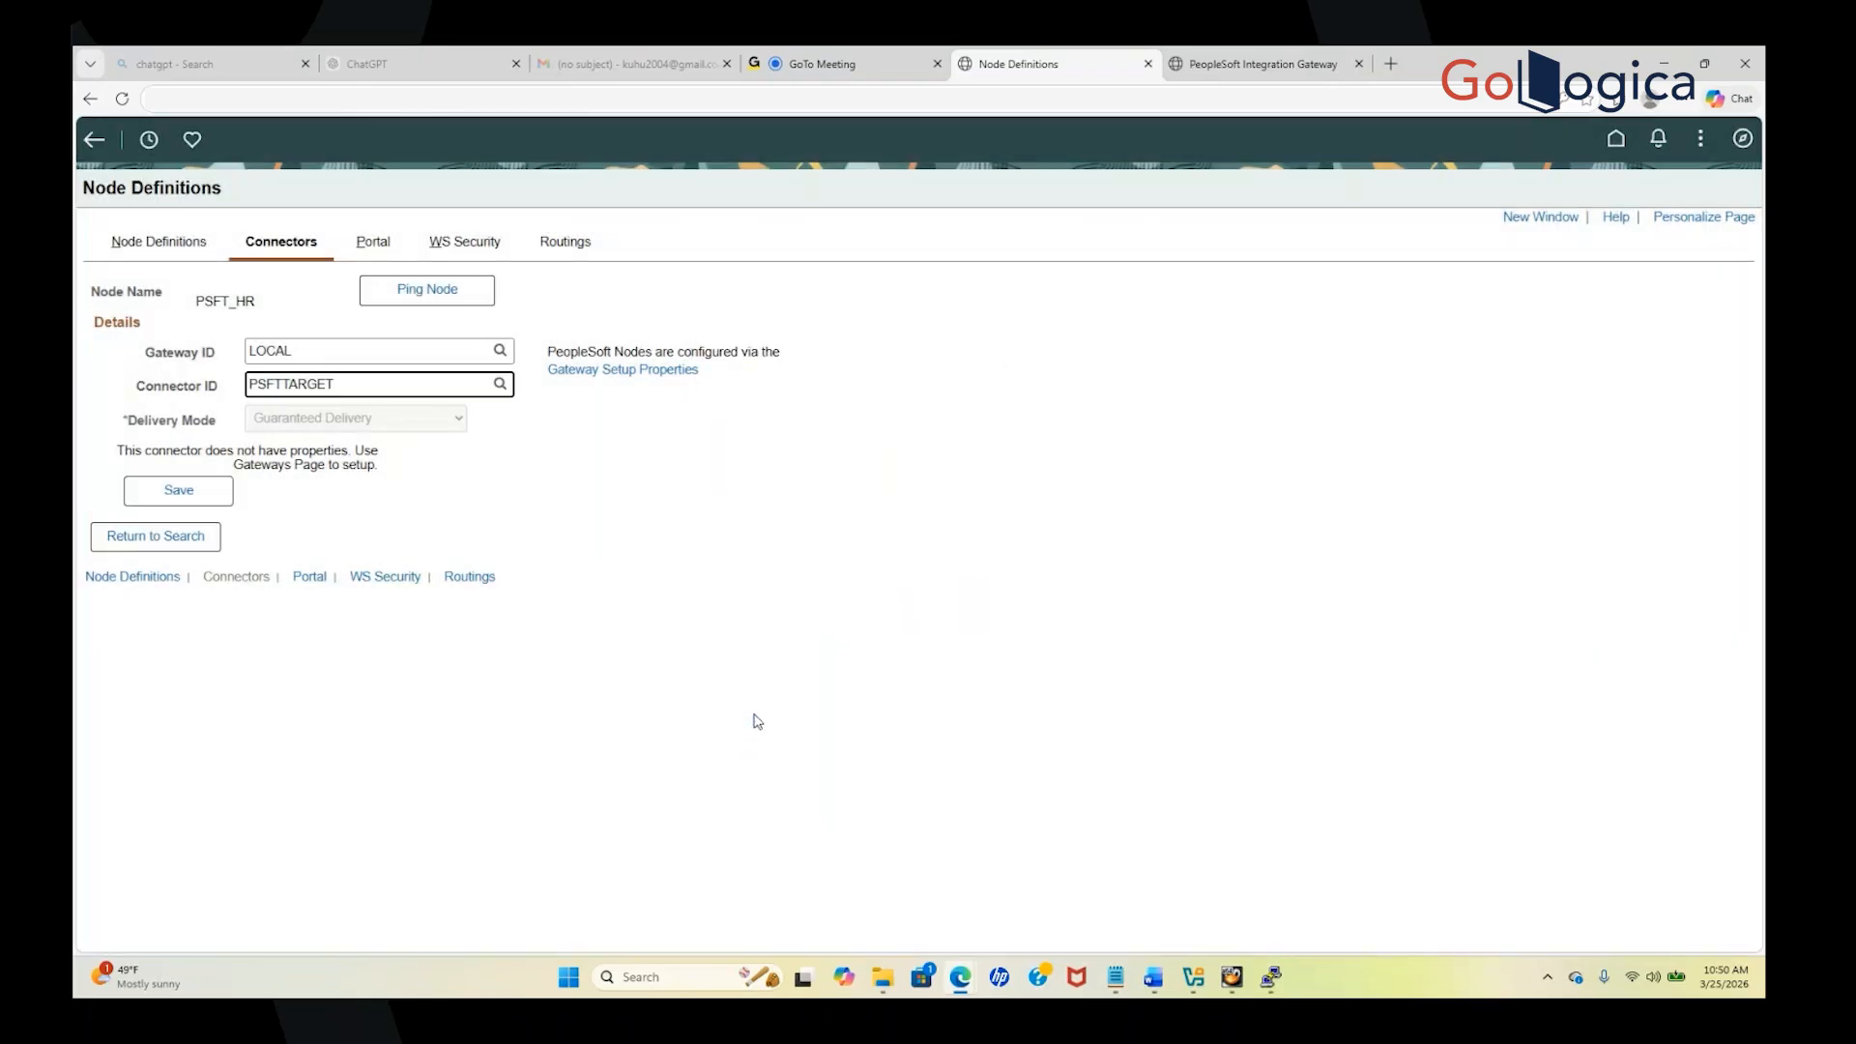
# Ping the PSFT_HR node through its connector, check the ping results and return to the connector settings
pyautogui.click(461, 299)
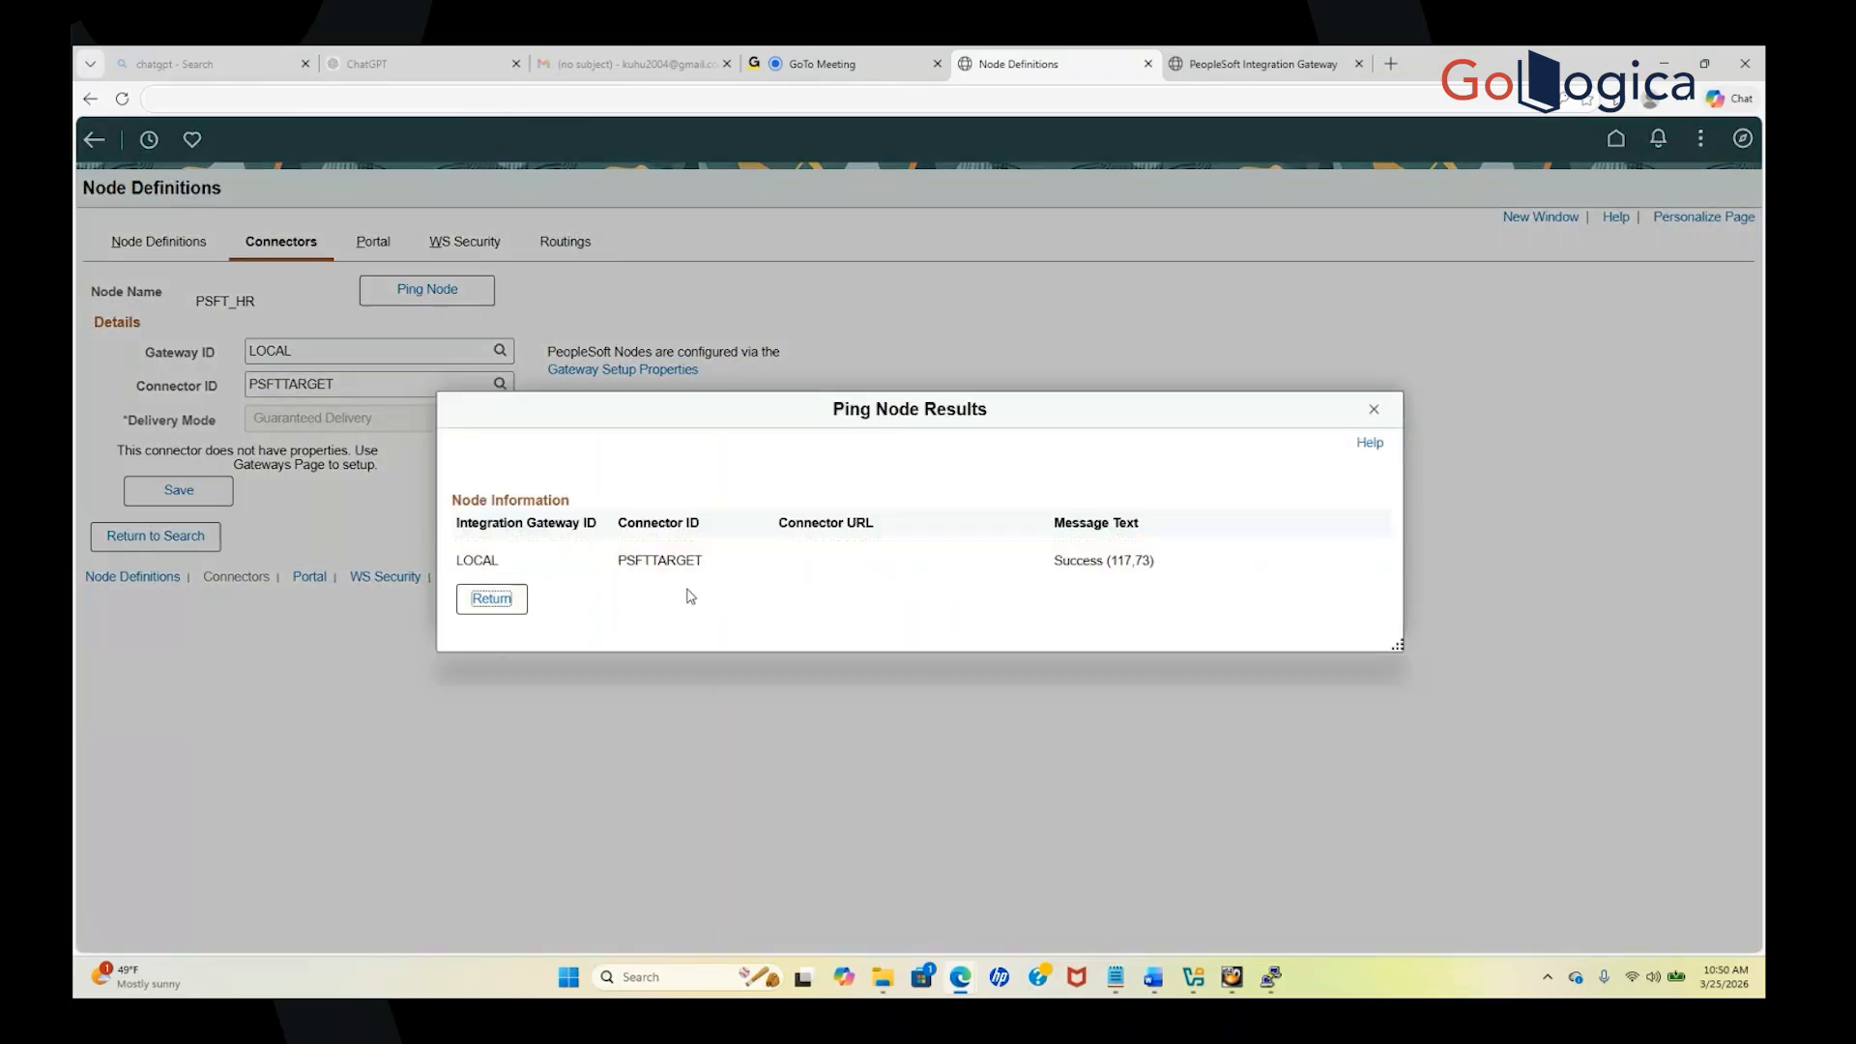
pyautogui.moveTo(1105, 471); pyautogui.dragTo(1058, 590)
pyautogui.click(498, 605)
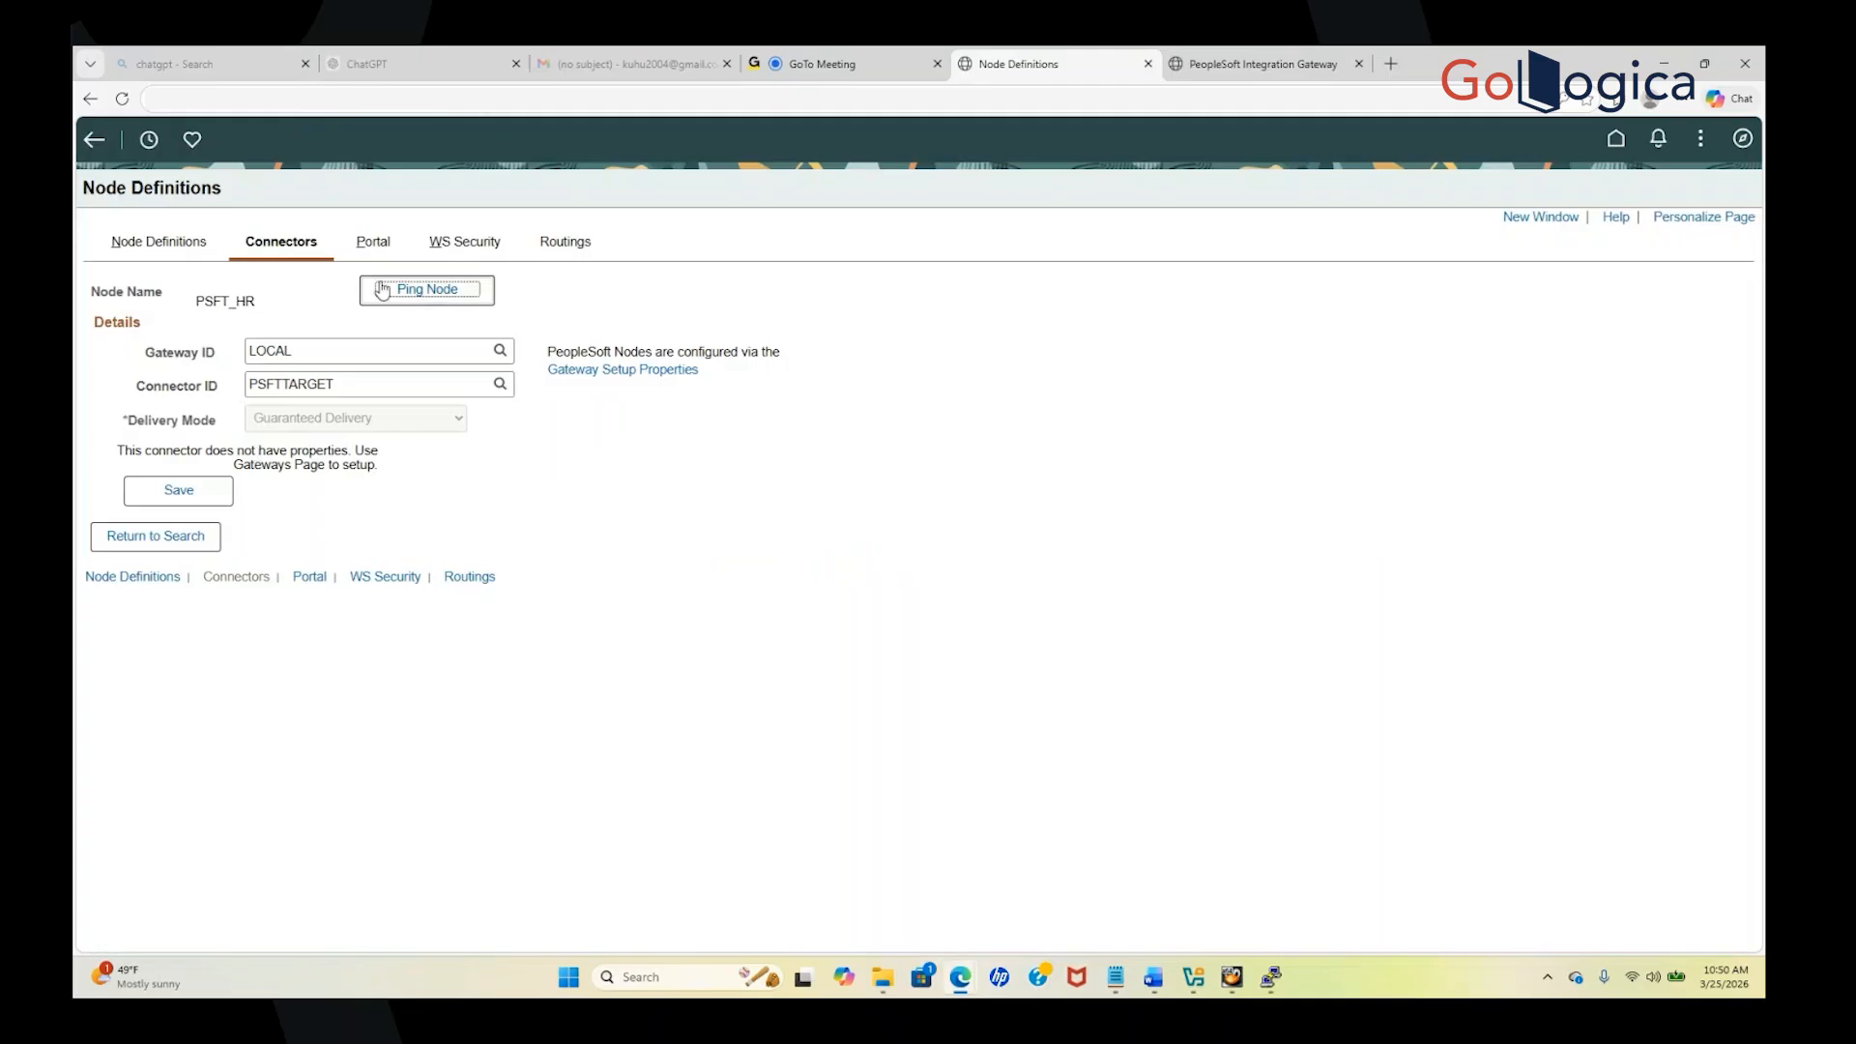
# Replace the host in the PSFT_HR node's portal Content URI Text with 192.168.56.102, keeping port 8000 and the /psc/ps/ path
pyautogui.click(375, 242)
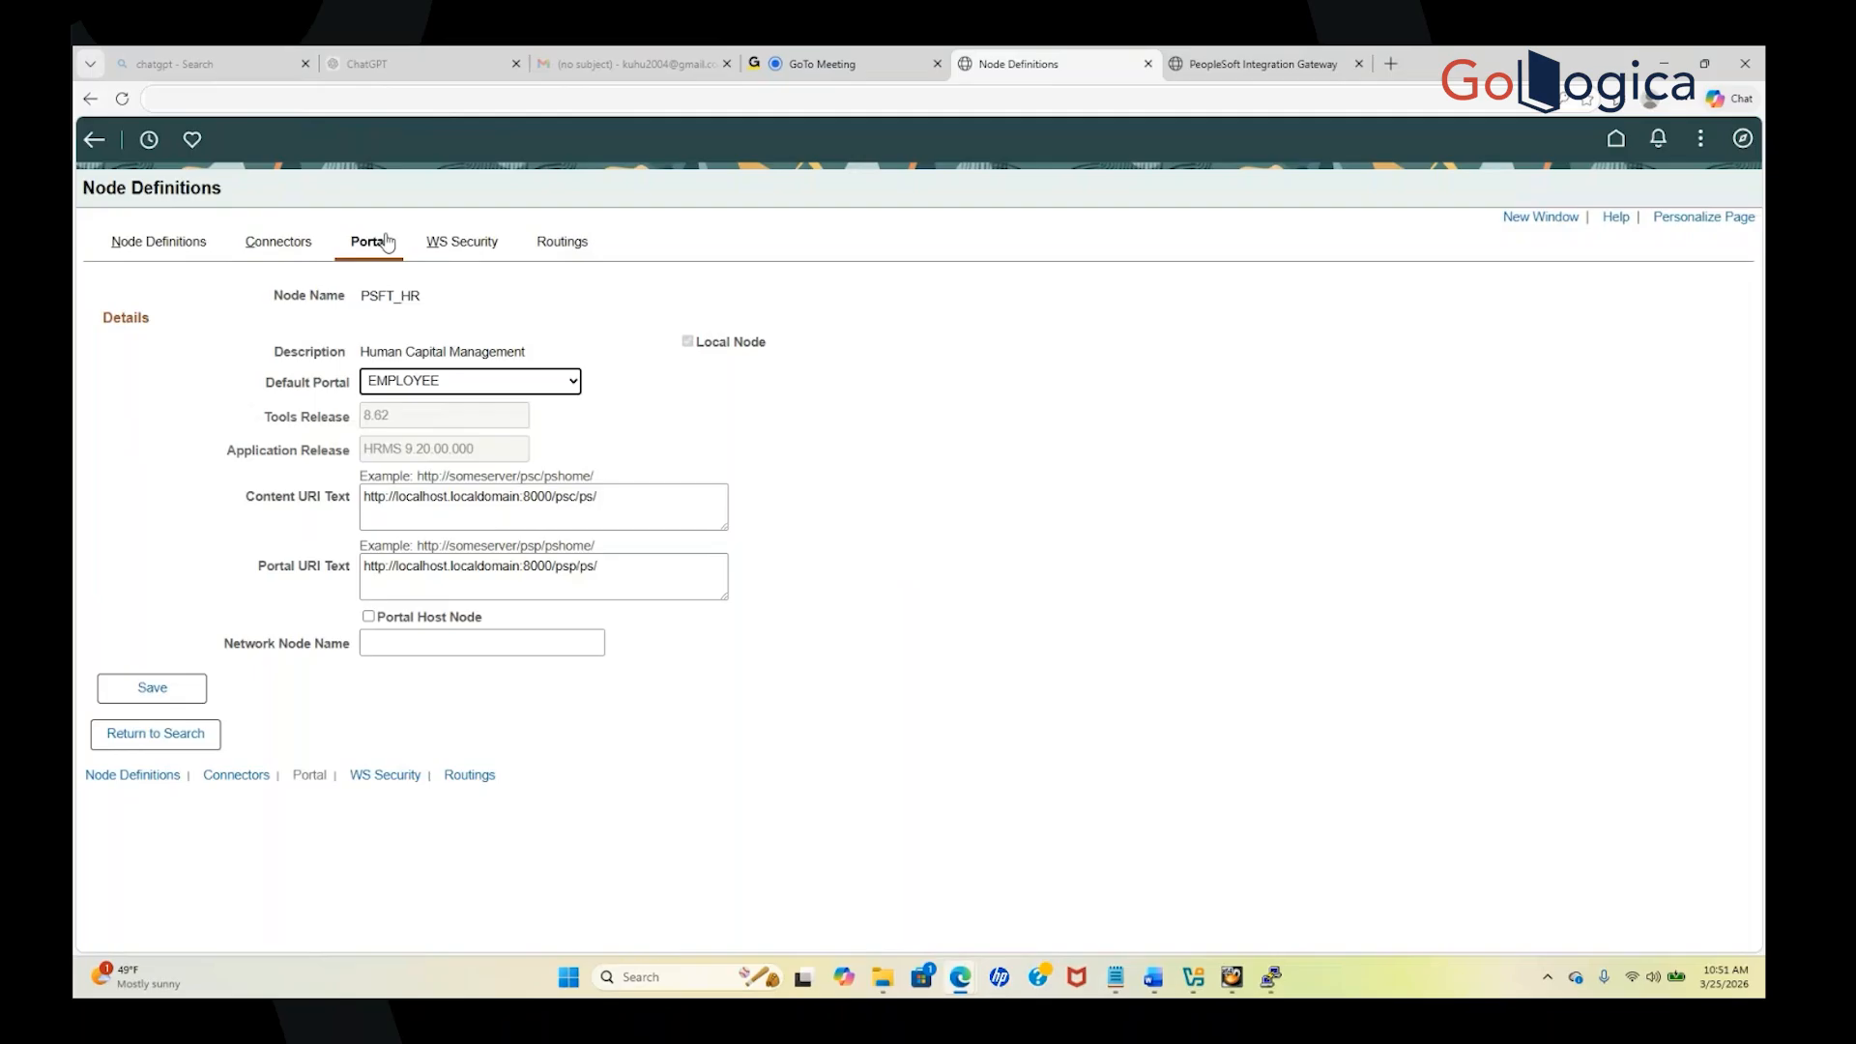
pyautogui.click(472, 500)
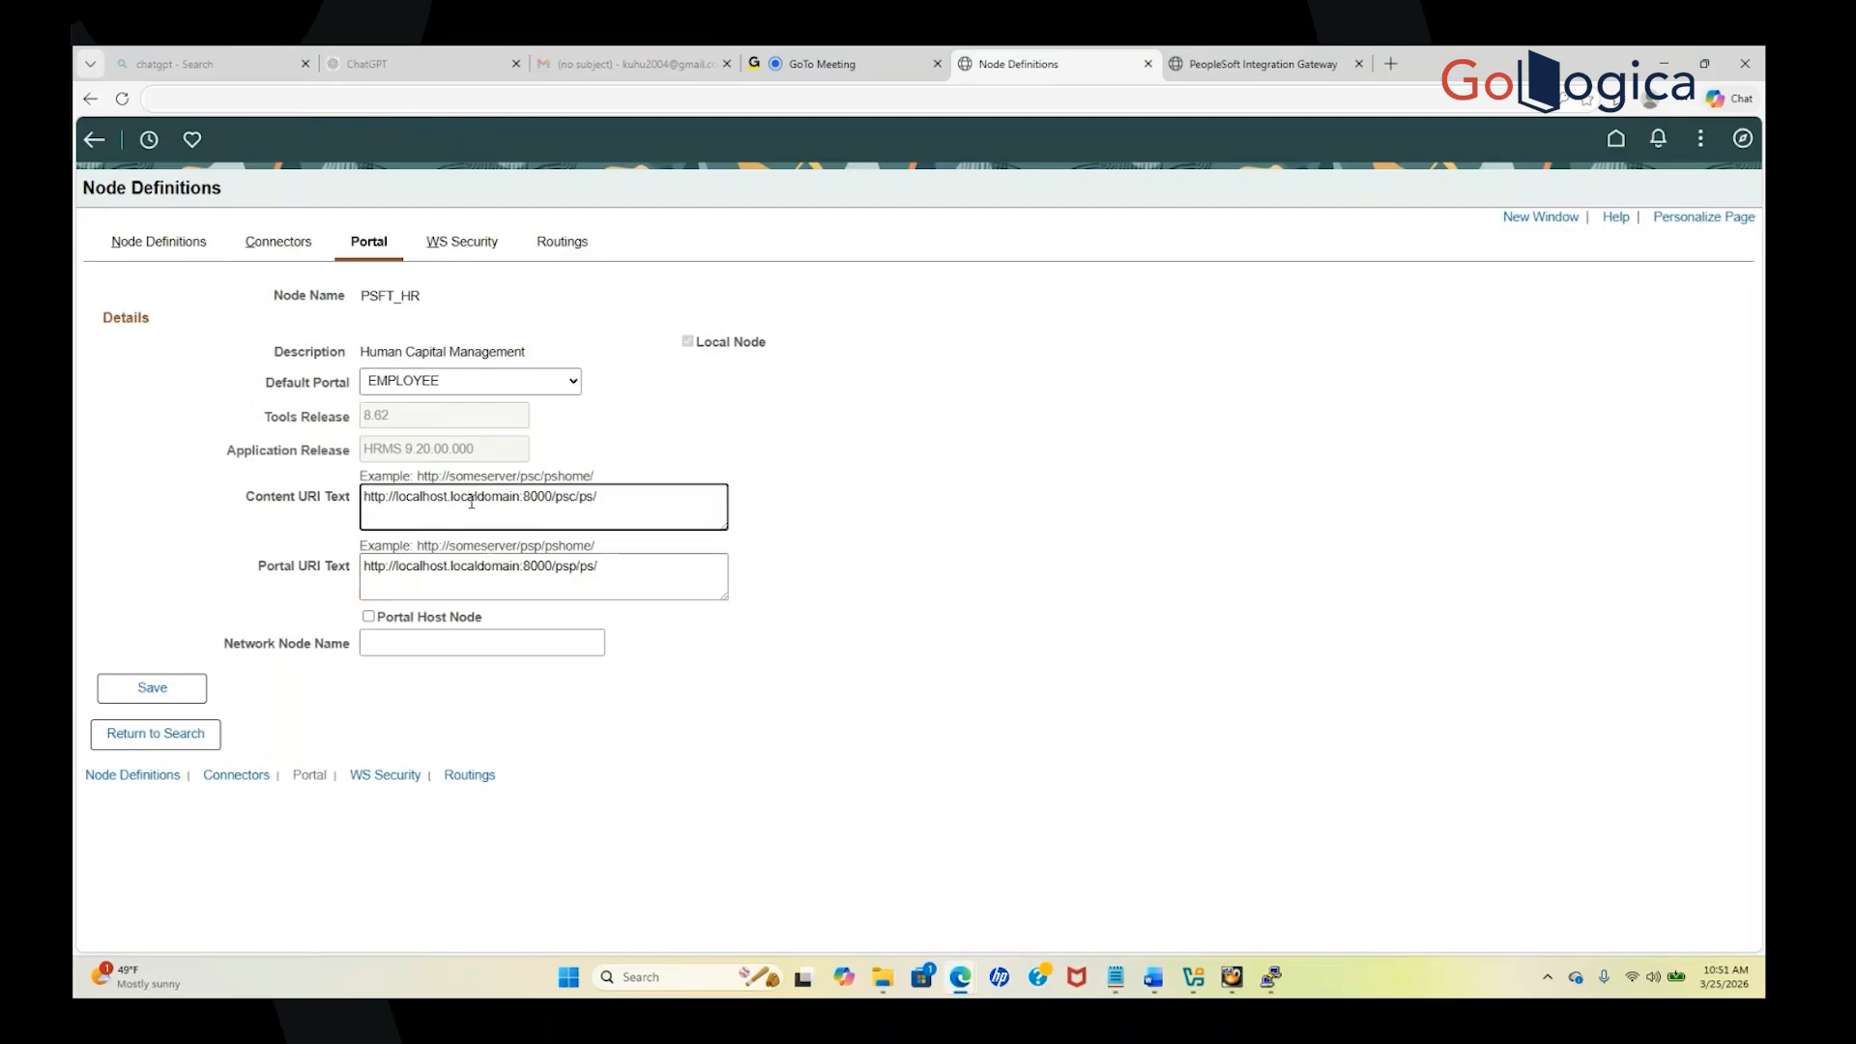
pyautogui.click(521, 500)
pyautogui.press('BackSpace')
pyautogui.press('BackSpace')
pyautogui.press('BackSpace')
pyautogui.press('BackSpace')
pyautogui.press('BackSpace')
pyautogui.press('BackSpace')
pyautogui.press('BackSpace')
pyautogui.press('BackSpace')
pyautogui.press('BackSpace')
pyautogui.press('BackSpace')
pyautogui.press('BackSpace')
pyautogui.press('BackSpace')
pyautogui.press('BackSpace')
pyautogui.press('BackSpace')
pyautogui.press('BackSpace')
pyautogui.press('BackSpace')
pyautogui.press('BackSpace')
pyautogui.press('BackSpace')
pyautogui.press('BackSpace')
pyautogui.press('BackSpace')
pyautogui.press('BackSpace')
pyautogui.write('192')
pyautogui.write('.')
pyautogui.write('168')
pyautogui.write('.56')
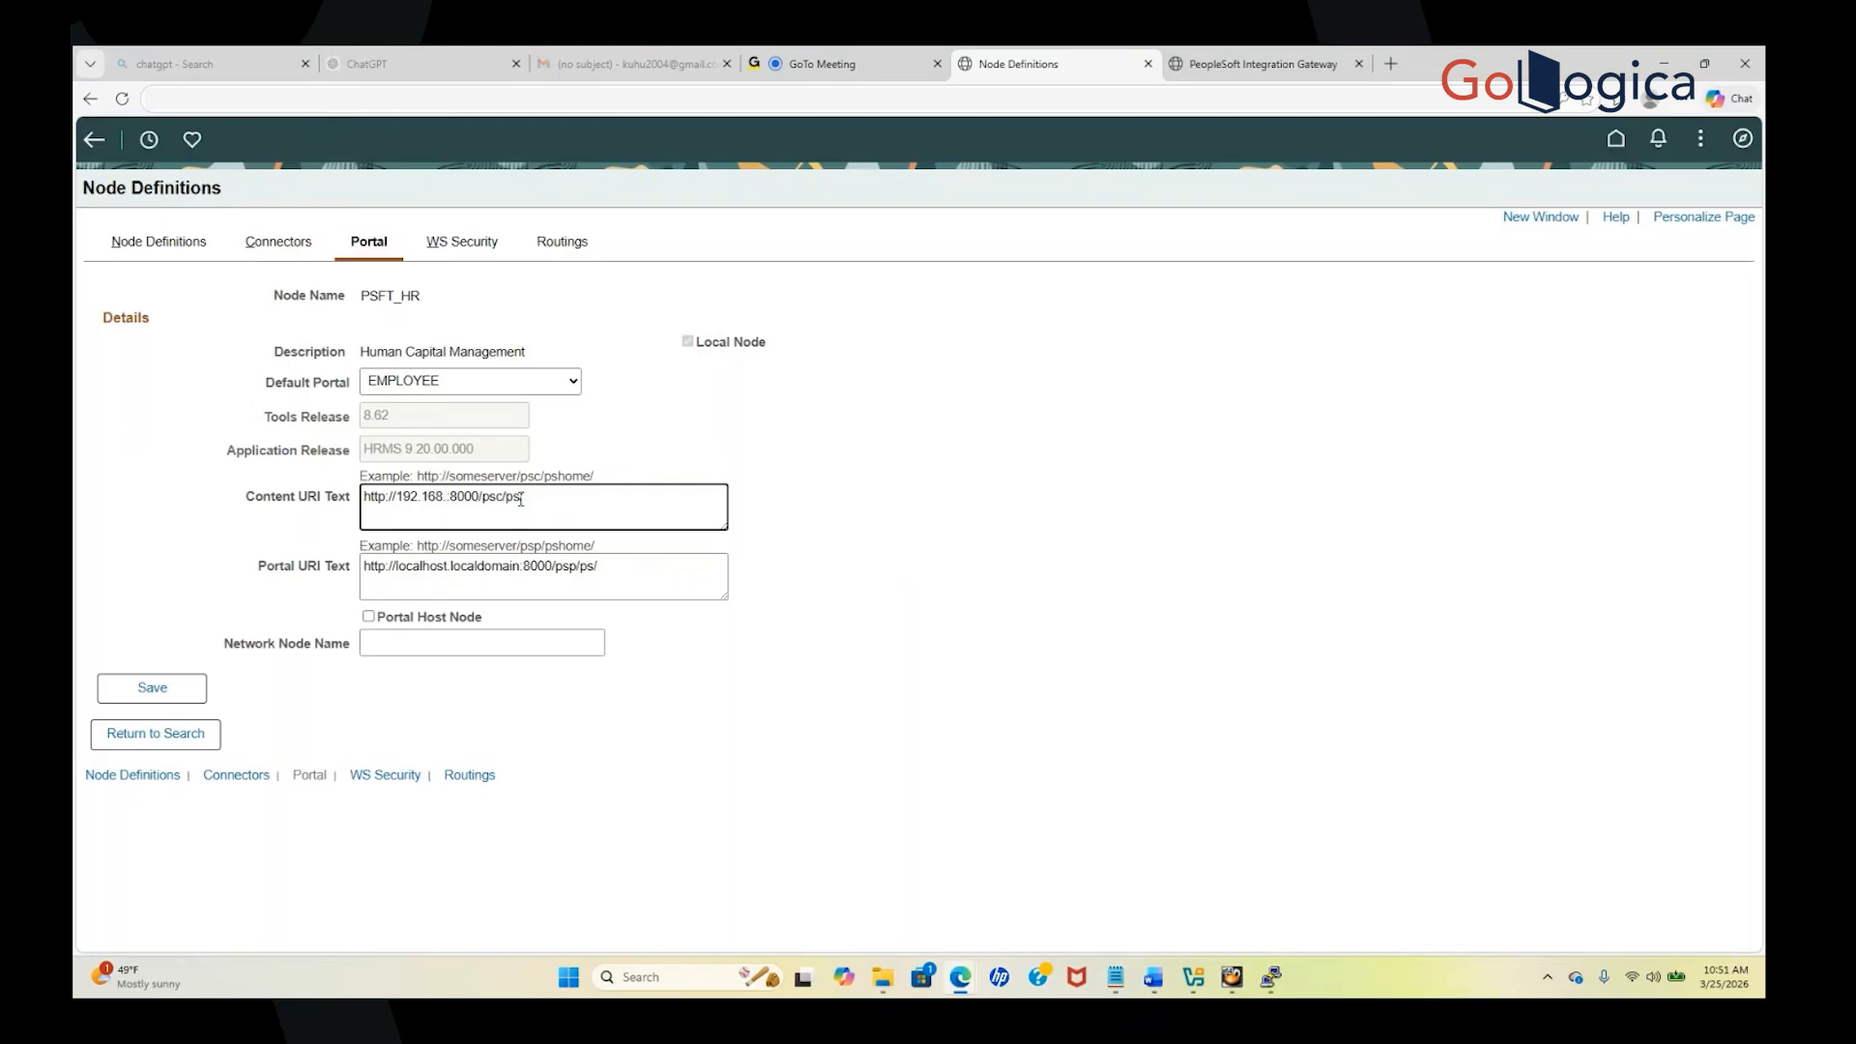
pyautogui.write('.102')
# Replace the host in the Portal URI Text with 192.168.56.102 and save the node
pyautogui.click(405, 576)
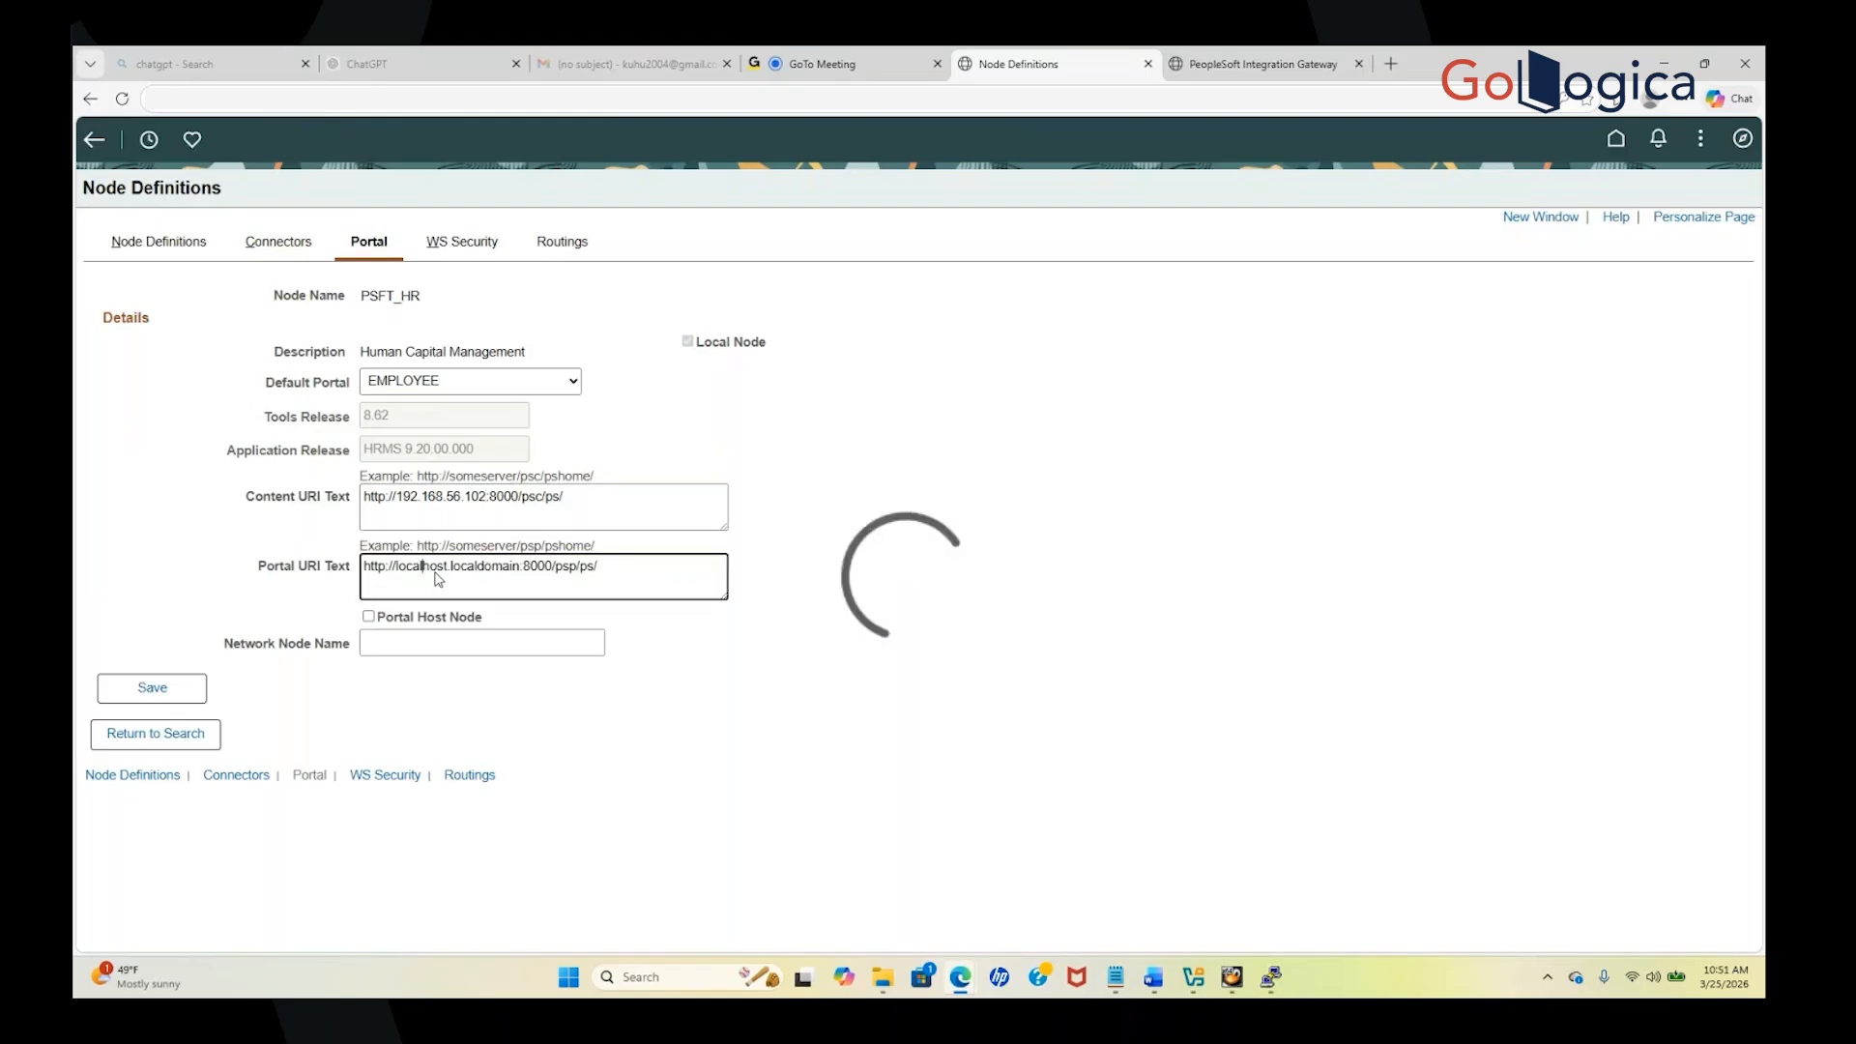
pyautogui.moveTo(520, 569); pyautogui.dragTo(397, 568)
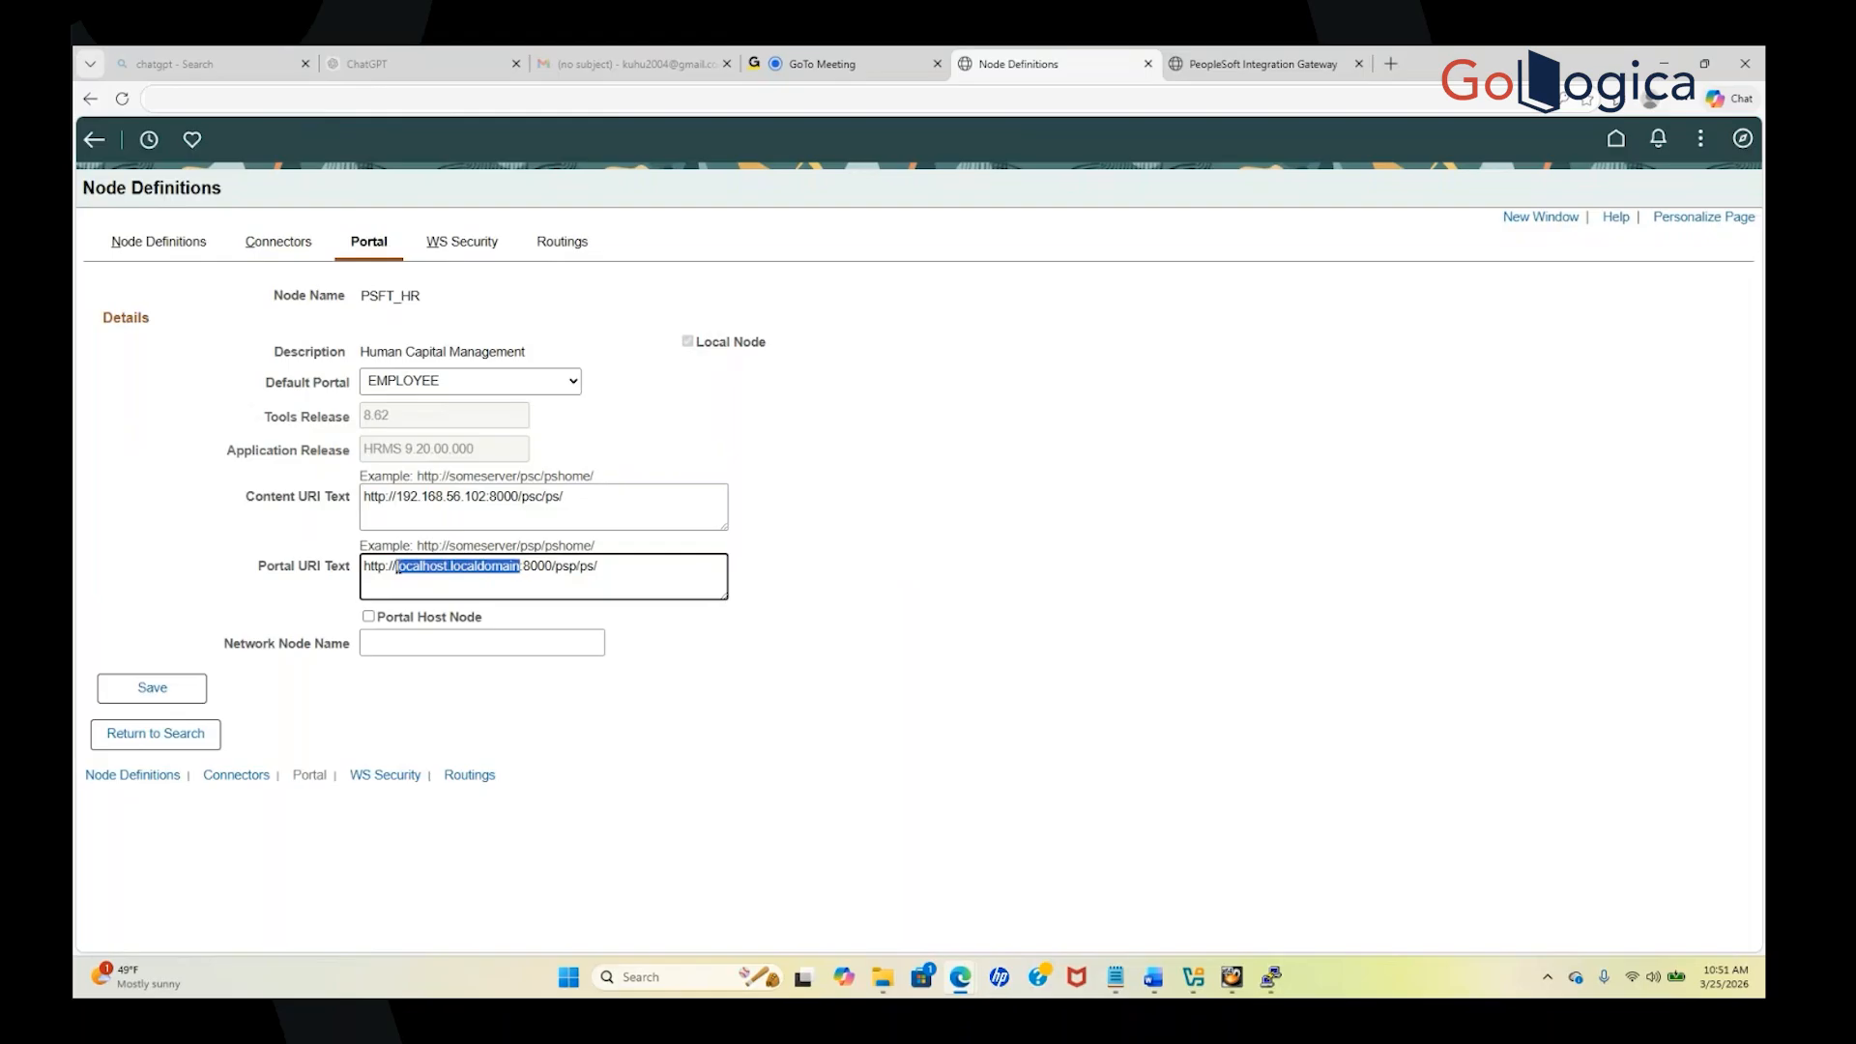
pyautogui.press('BackSpace')
pyautogui.write('192.')
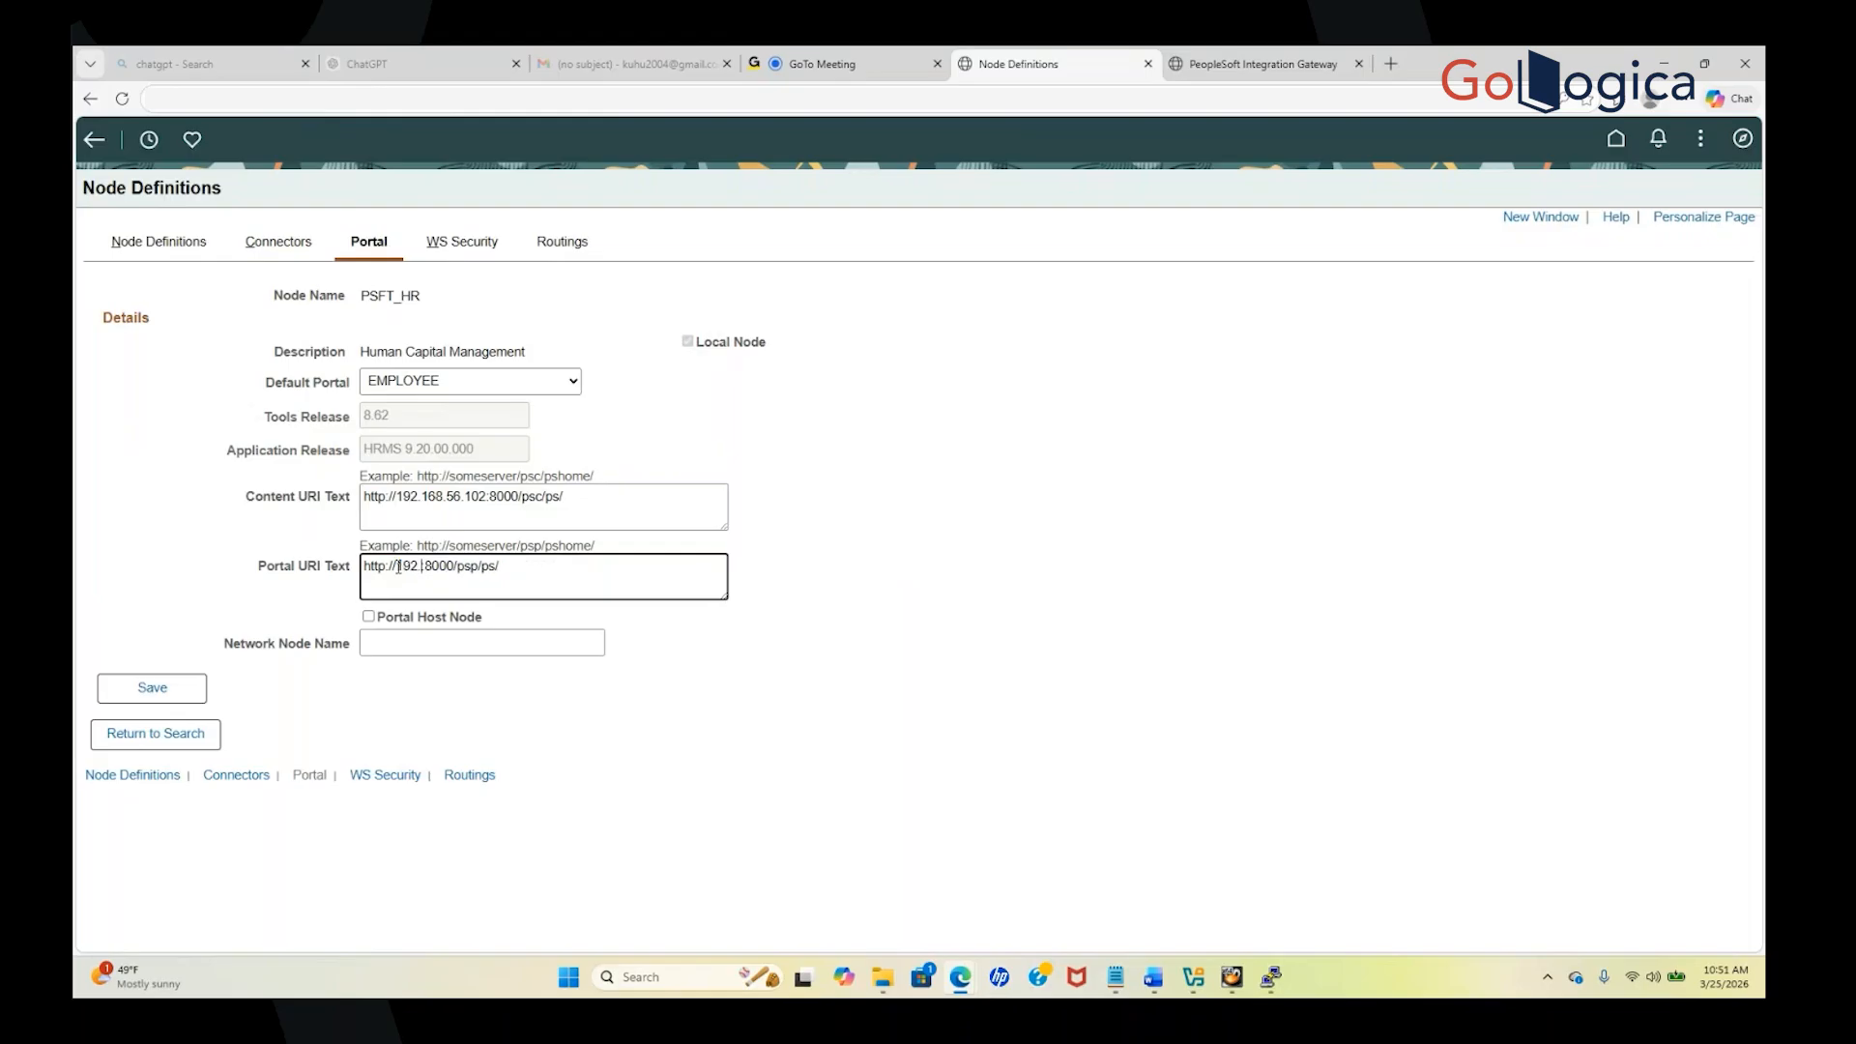
pyautogui.write('168.56.102')
pyautogui.click(174, 700)
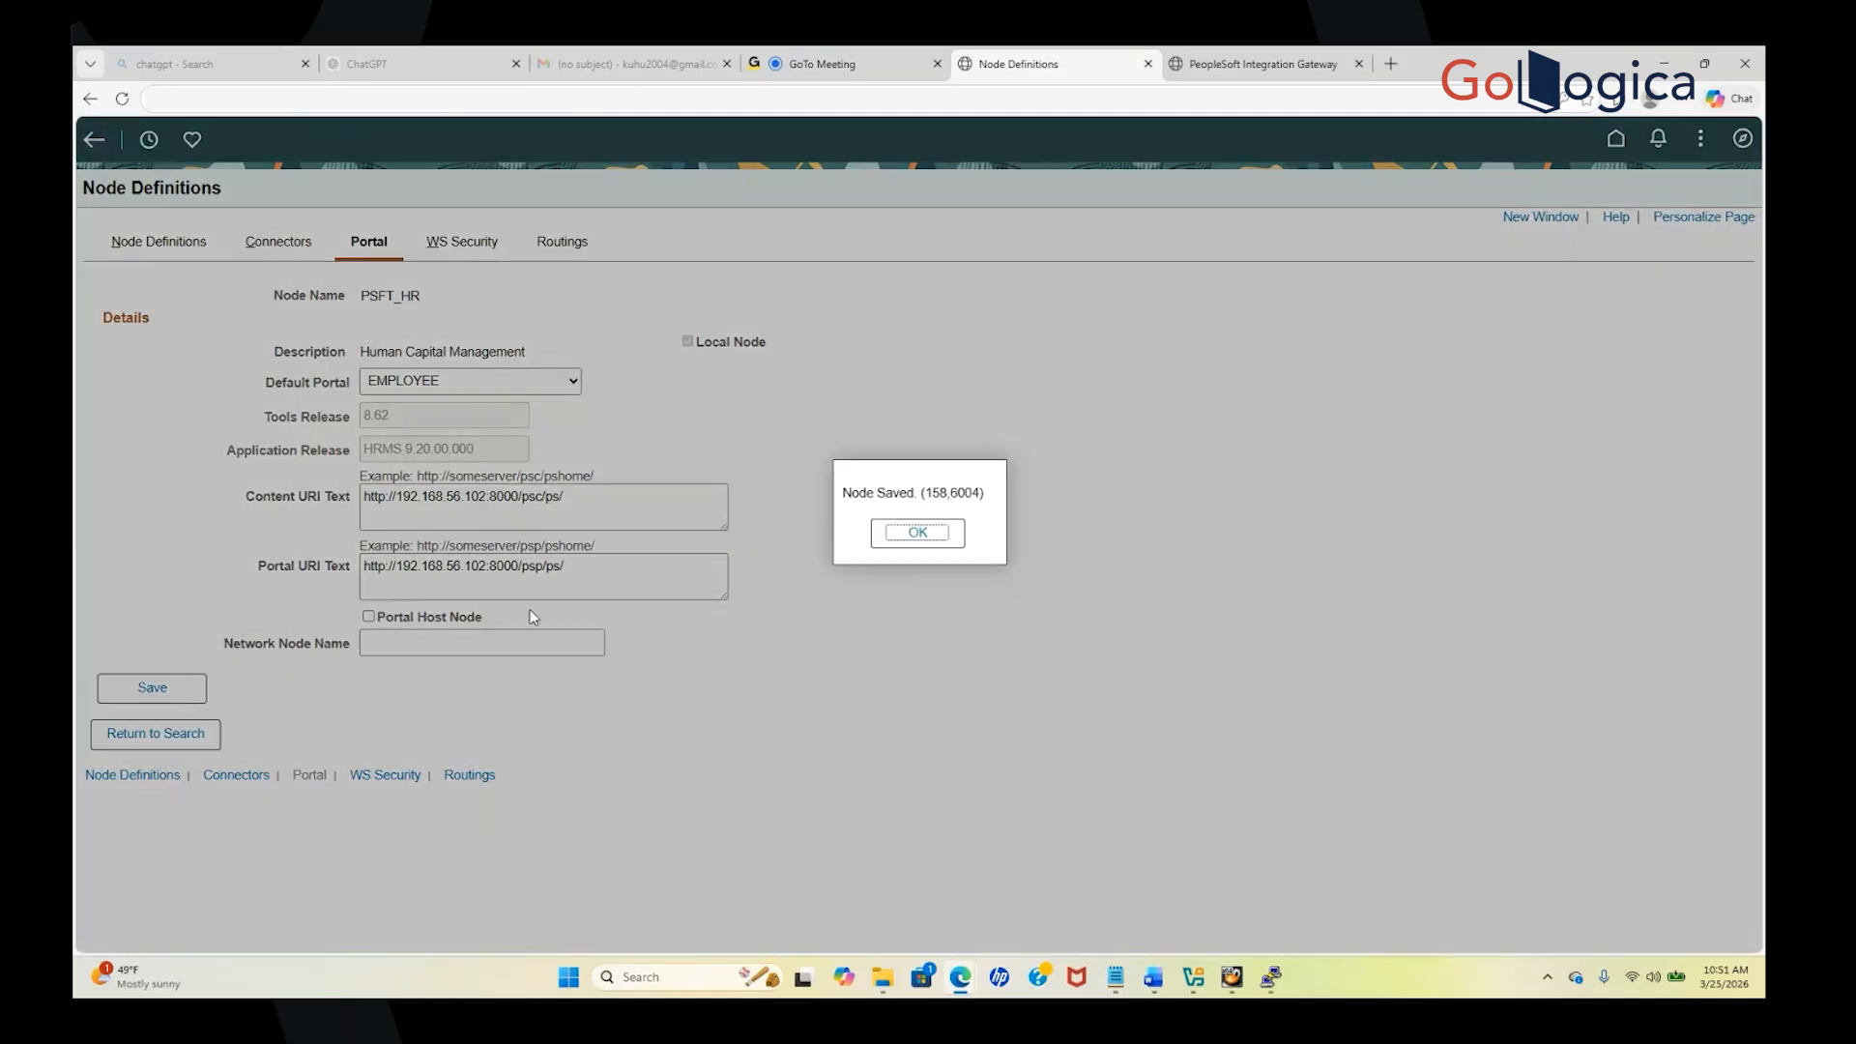
pyautogui.click(931, 534)
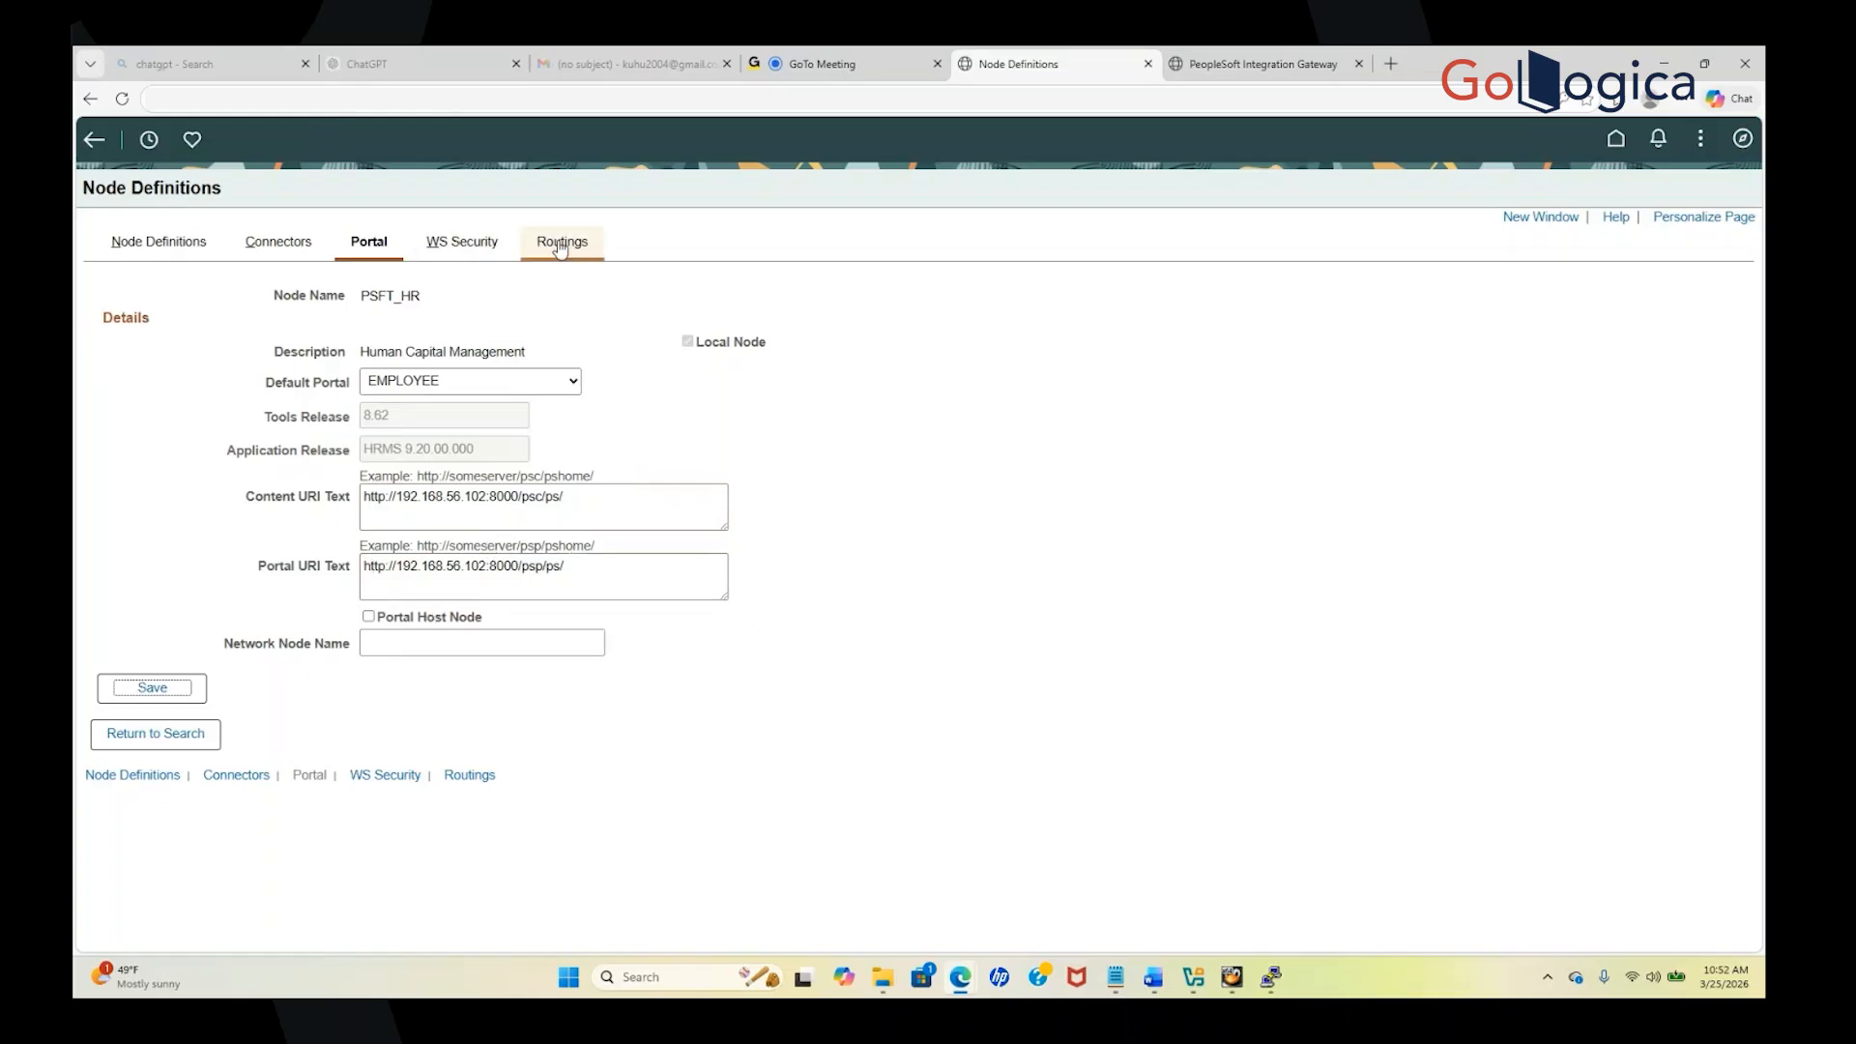
# Review the PSFT_HR node's WS Security settings and its routing definitions
pyautogui.click(476, 249)
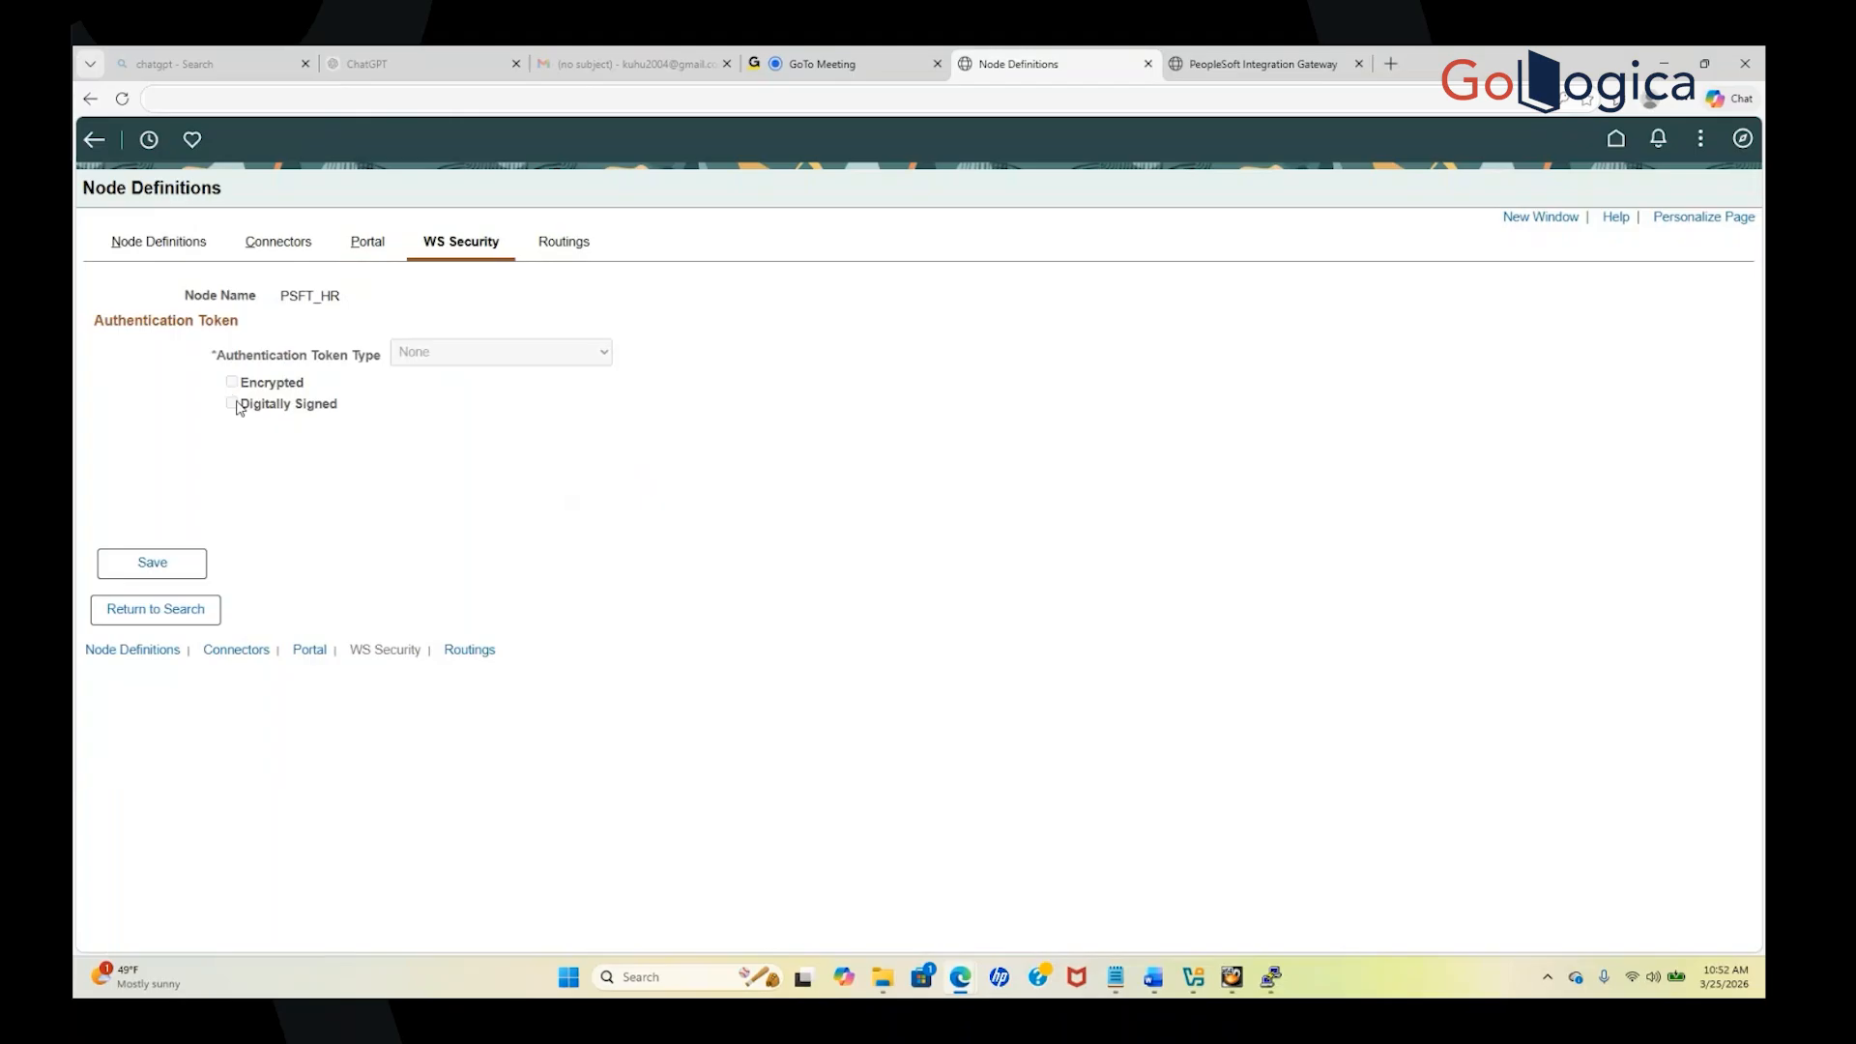
pyautogui.click(580, 246)
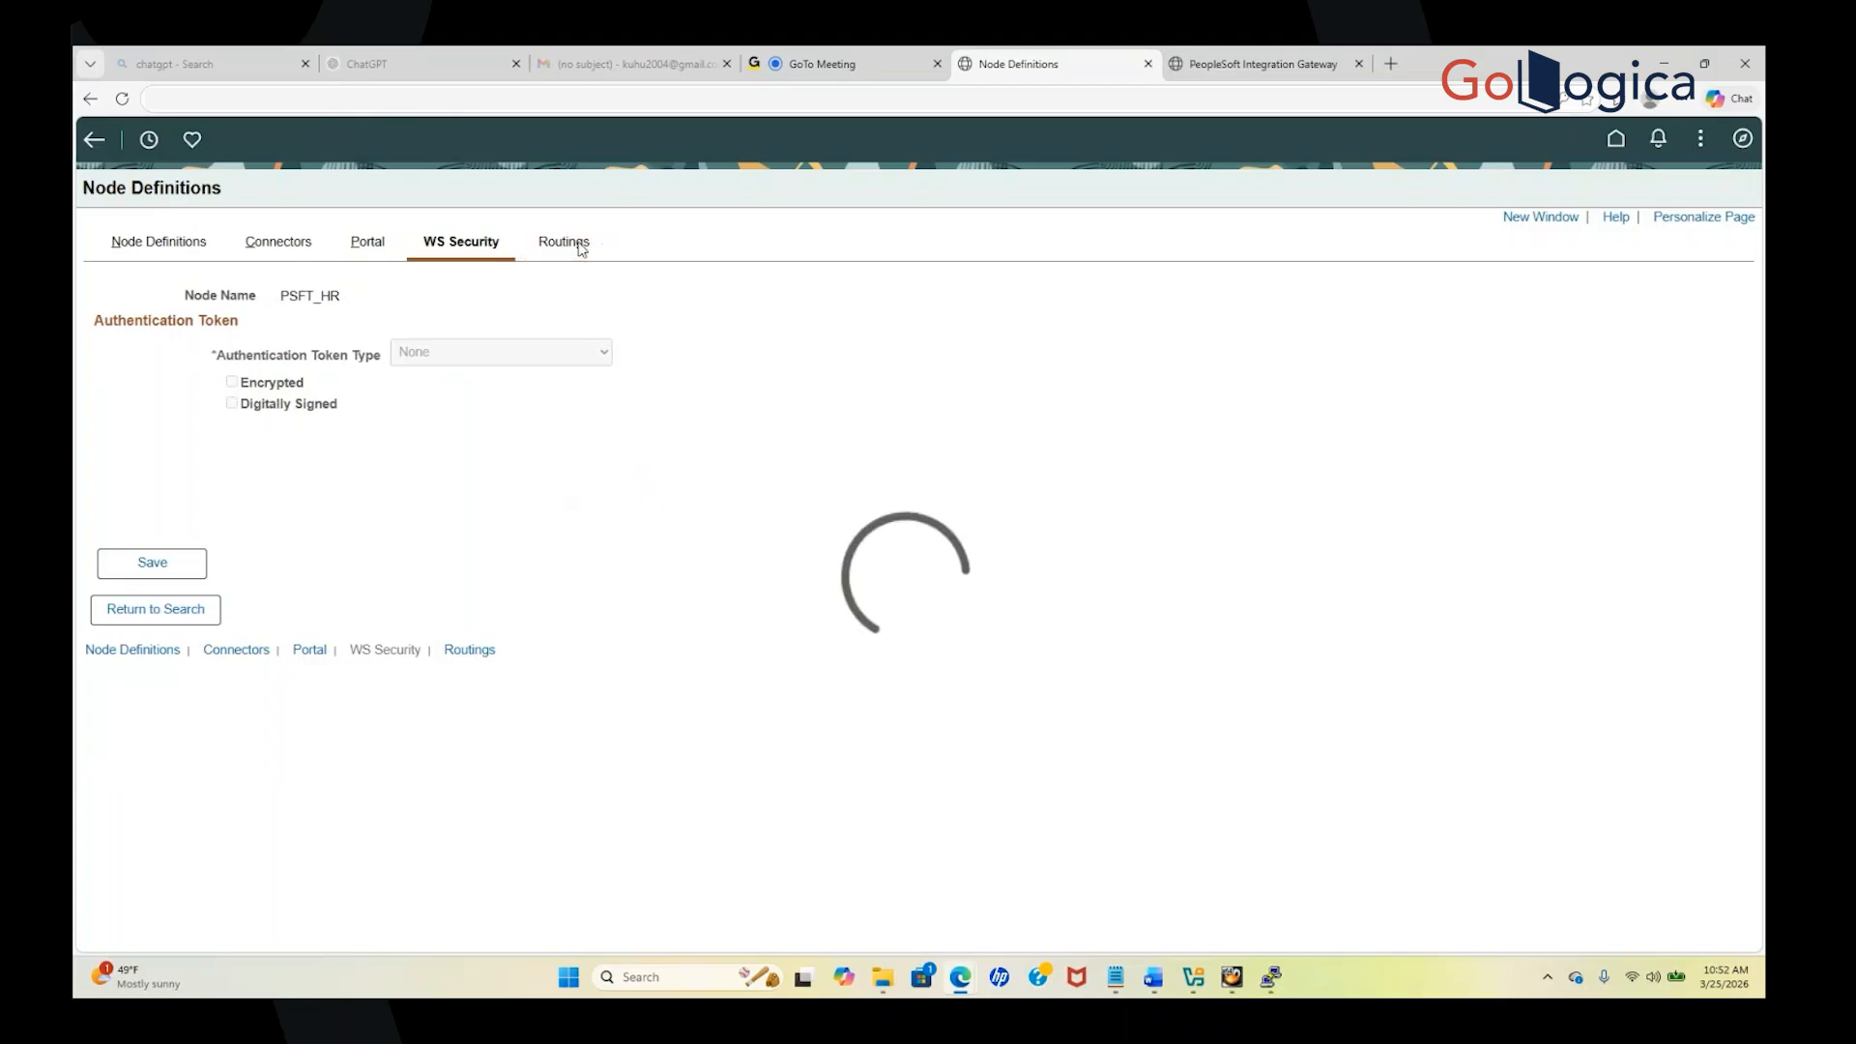
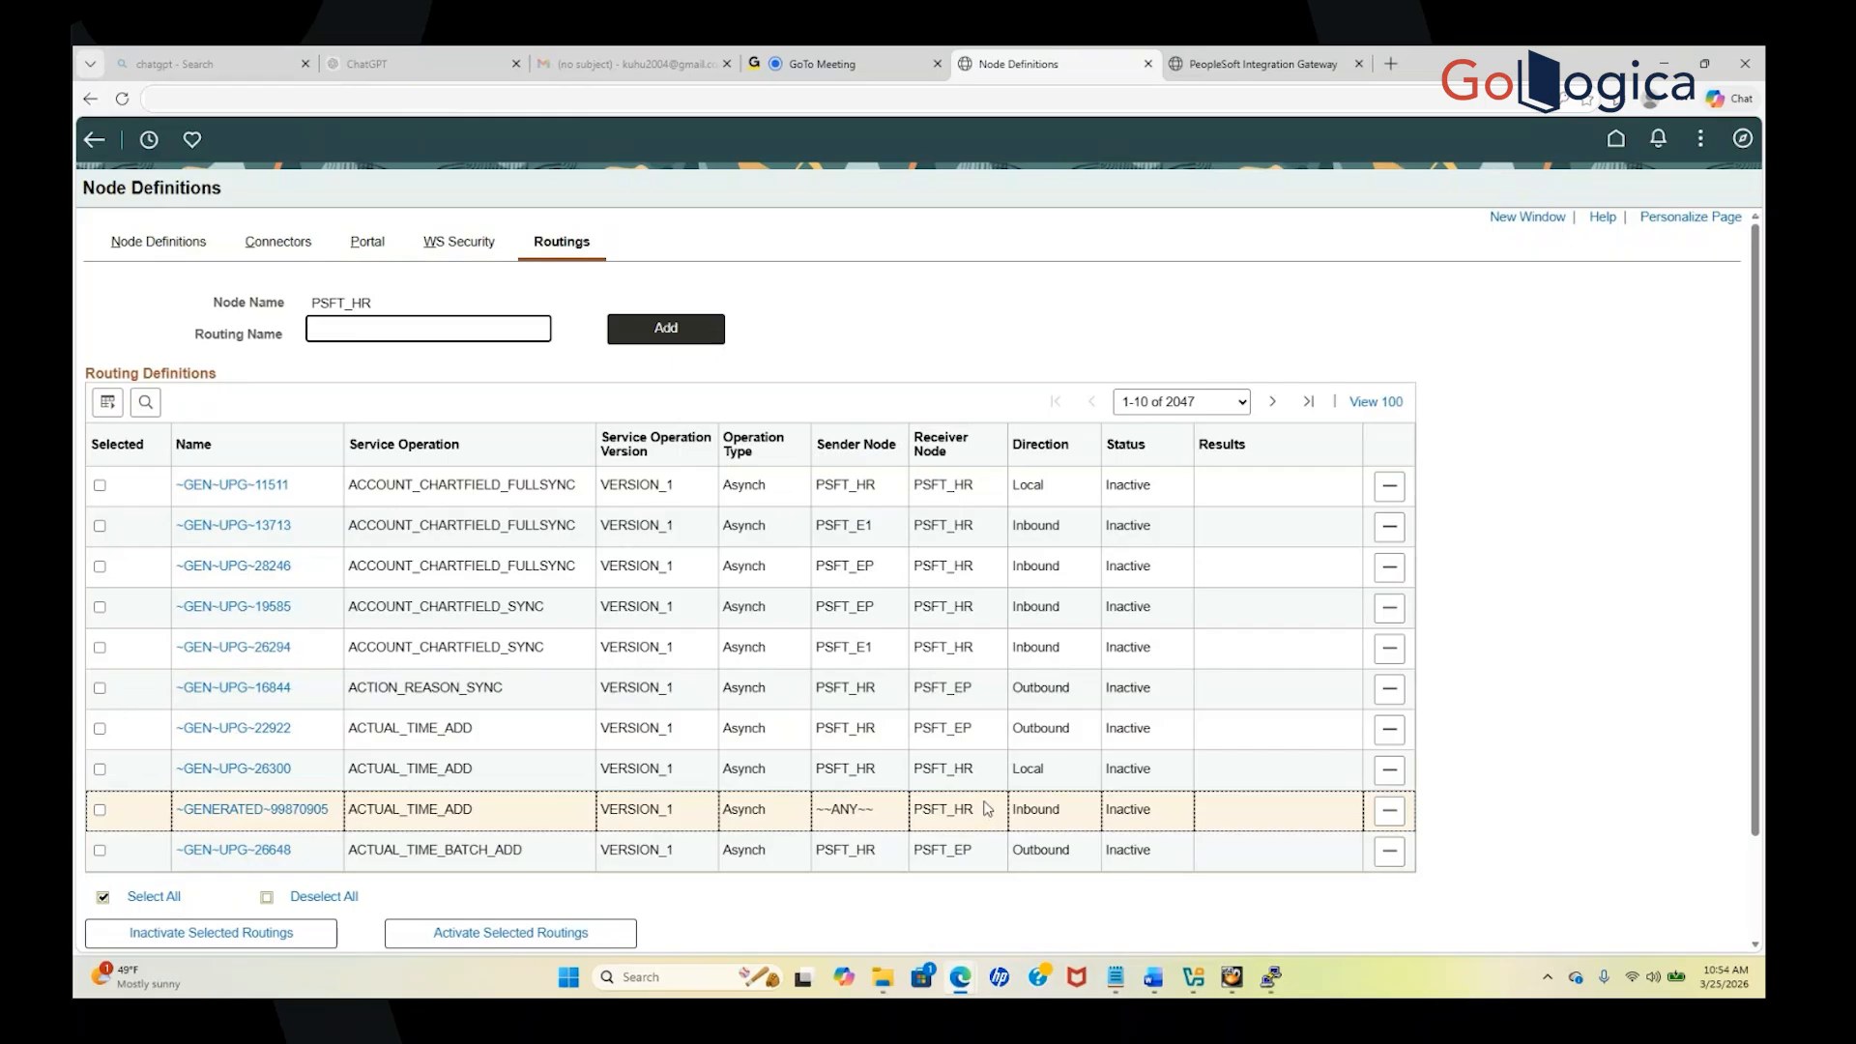
pyautogui.moveTo(965, 809)
pyautogui.mouseDown()
pyautogui.moveTo(920, 817)
pyautogui.moveTo(960, 821)
pyautogui.mouseUp()
pyautogui.click(965, 814)
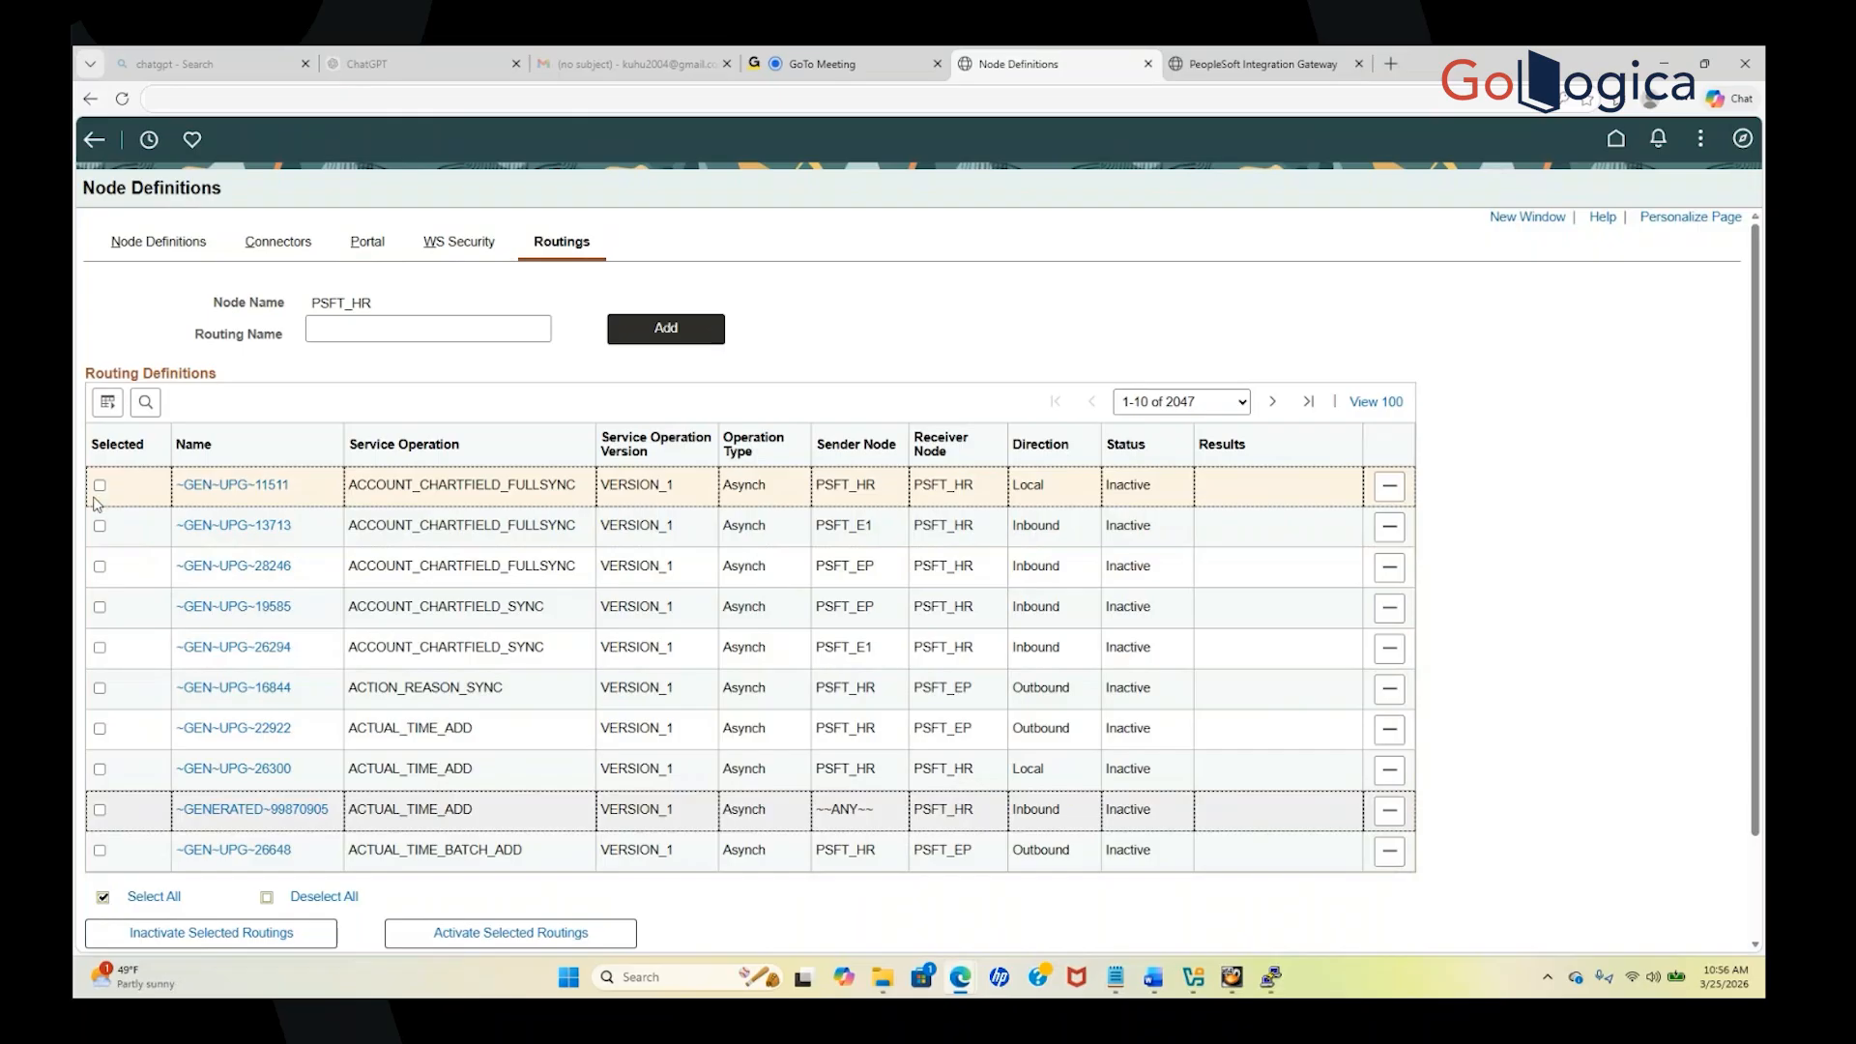
# Select the first ACCOUNT_CHARTFIELD_FULLSYNC routing, ~GEN~UPG~11511, and activate it
pyautogui.scroll(-1, 198, 763)
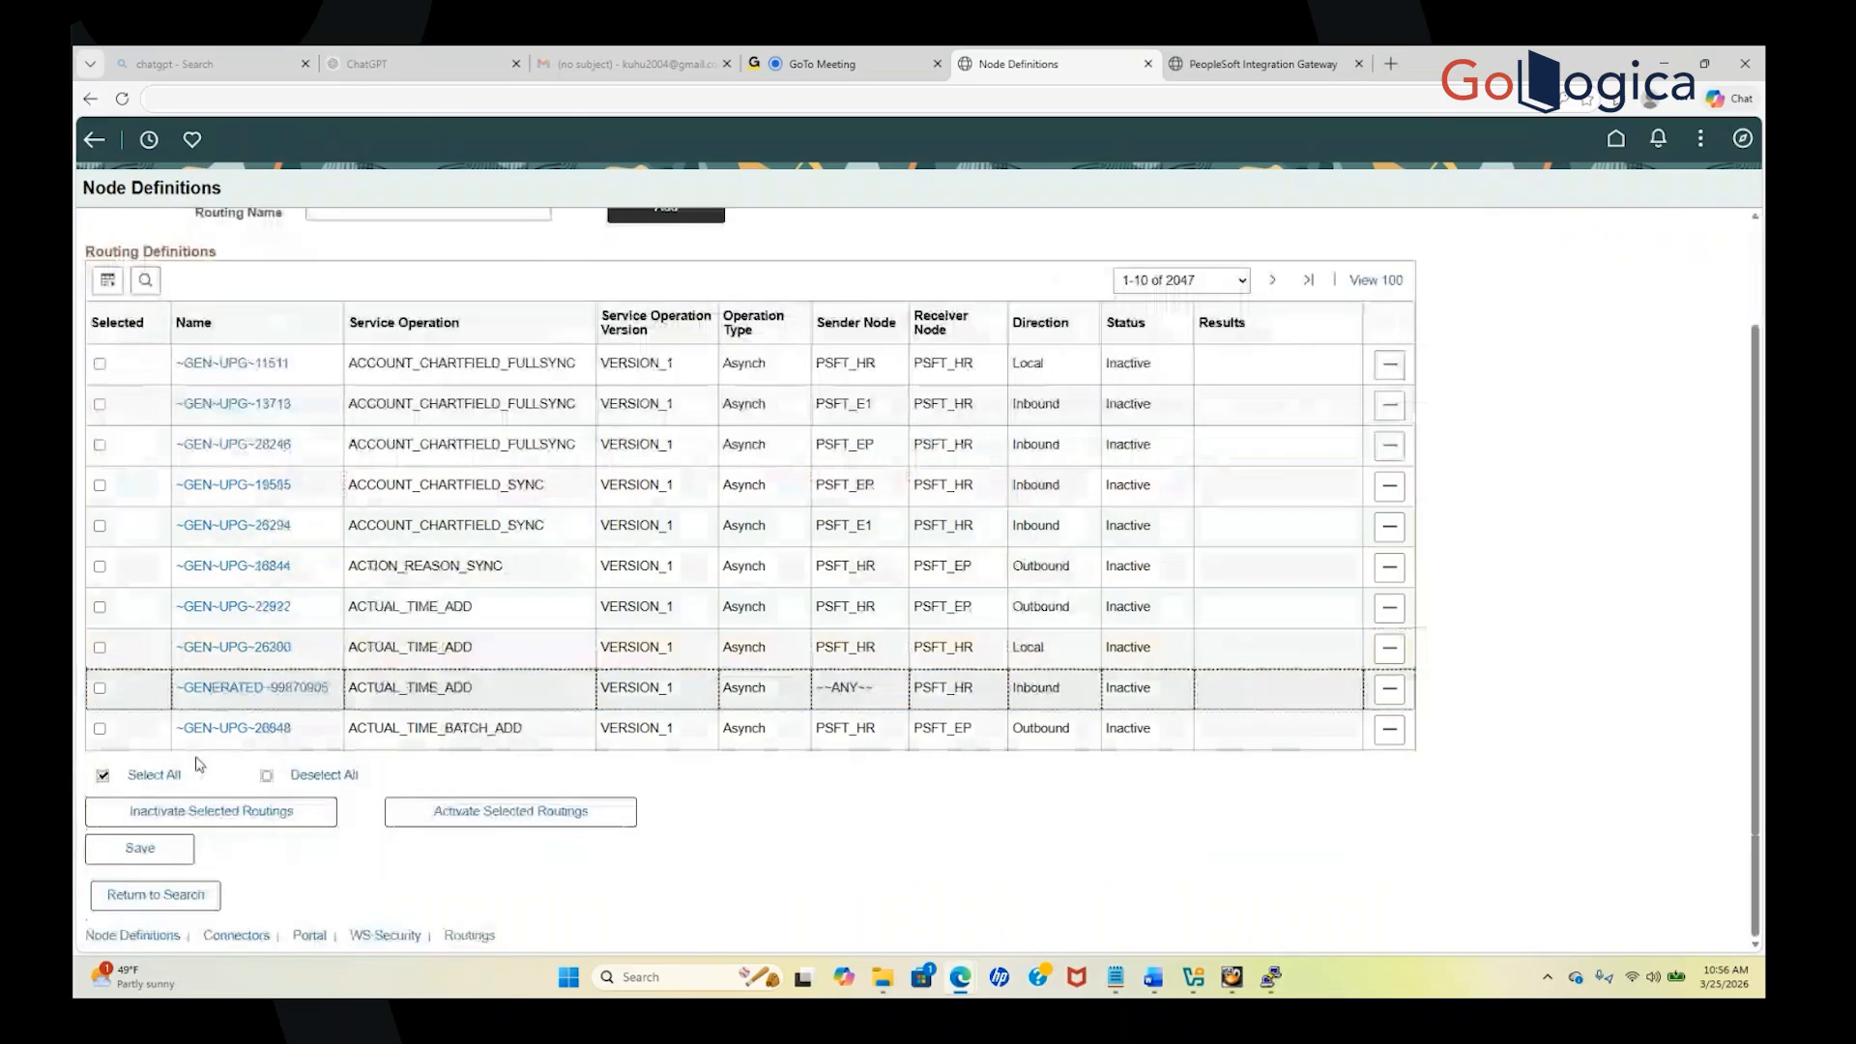
pyautogui.click(266, 778)
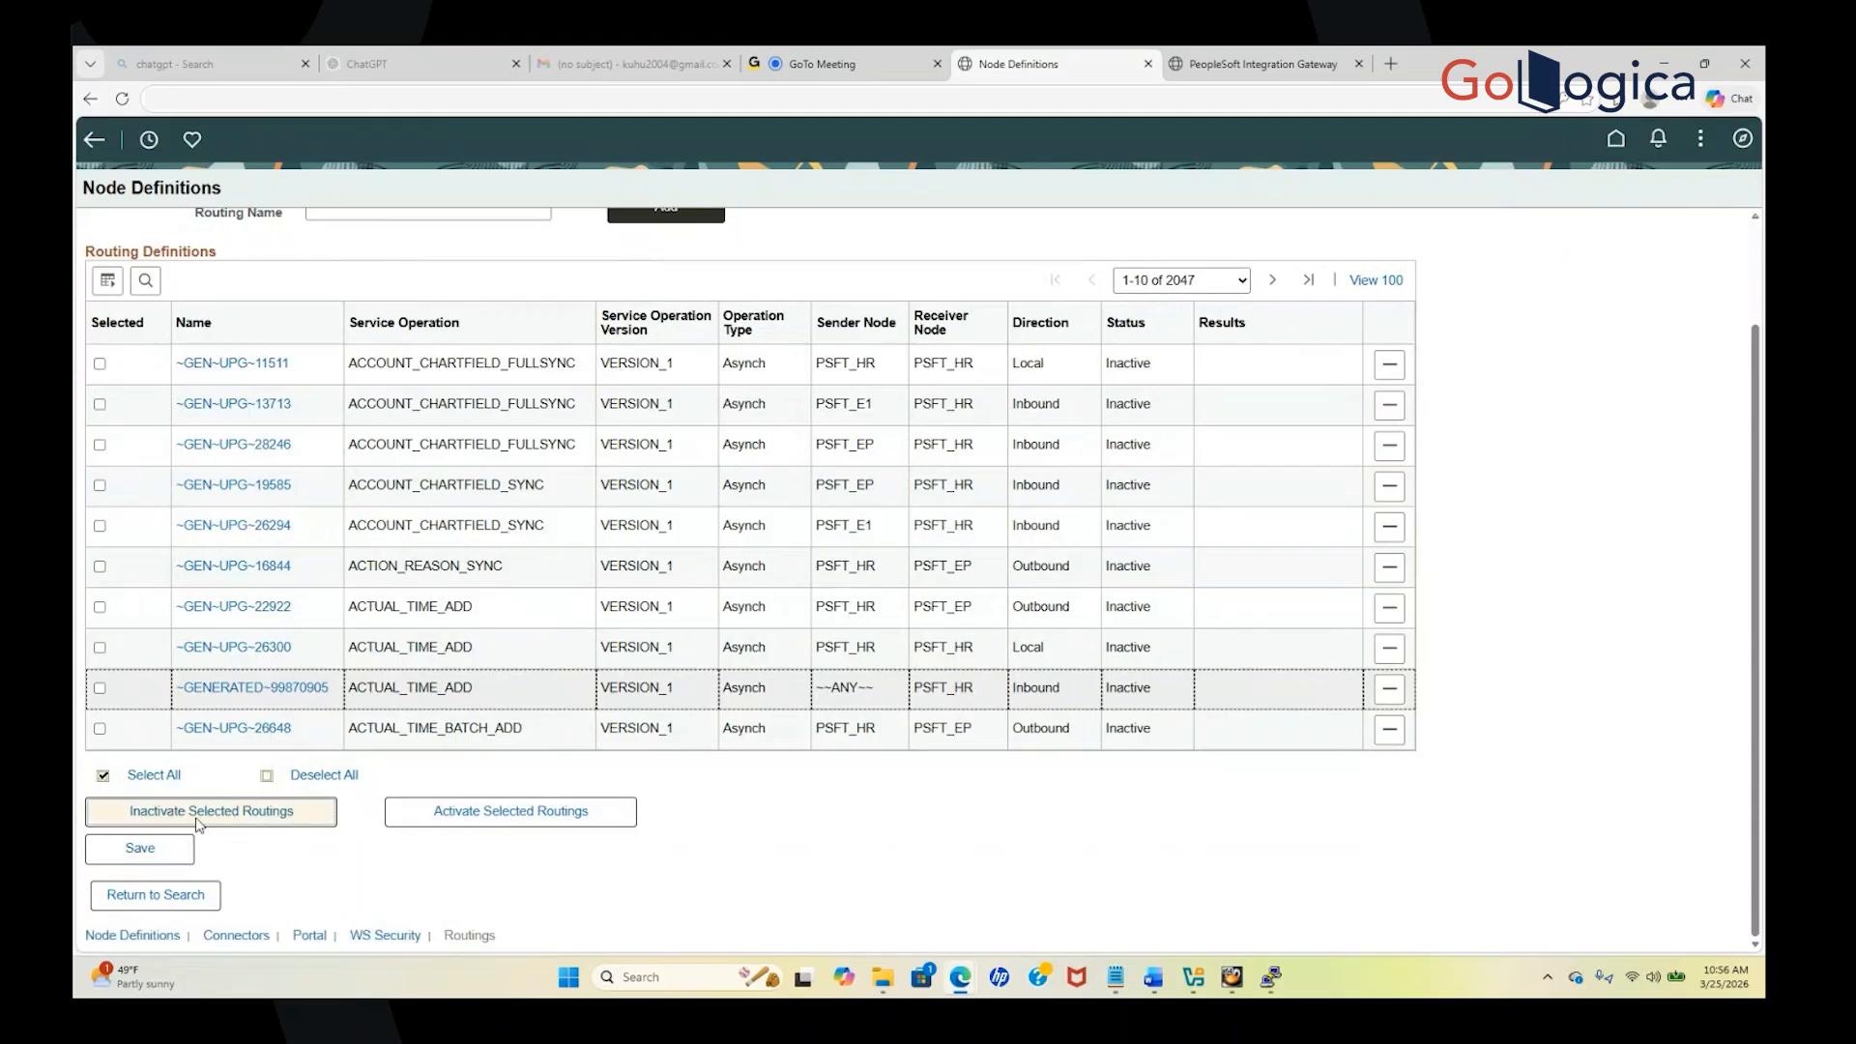
pyautogui.click(486, 814)
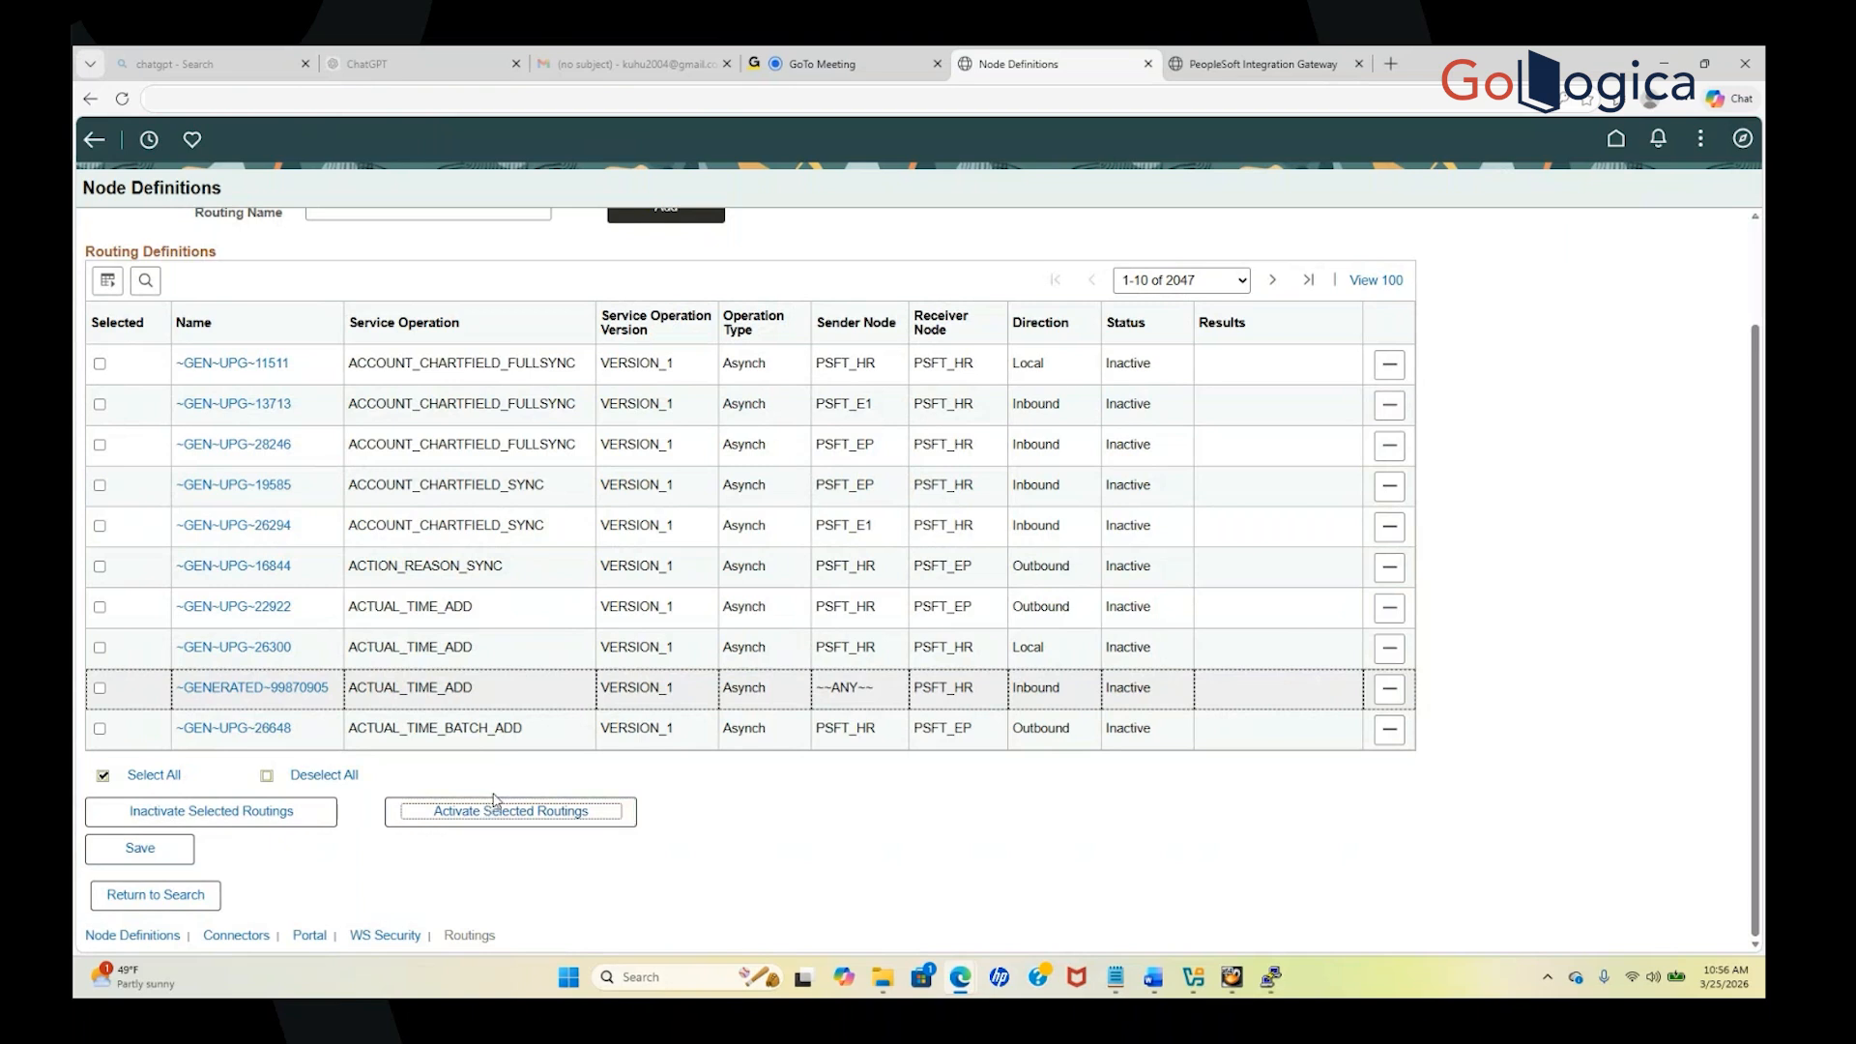
pyautogui.click(100, 364)
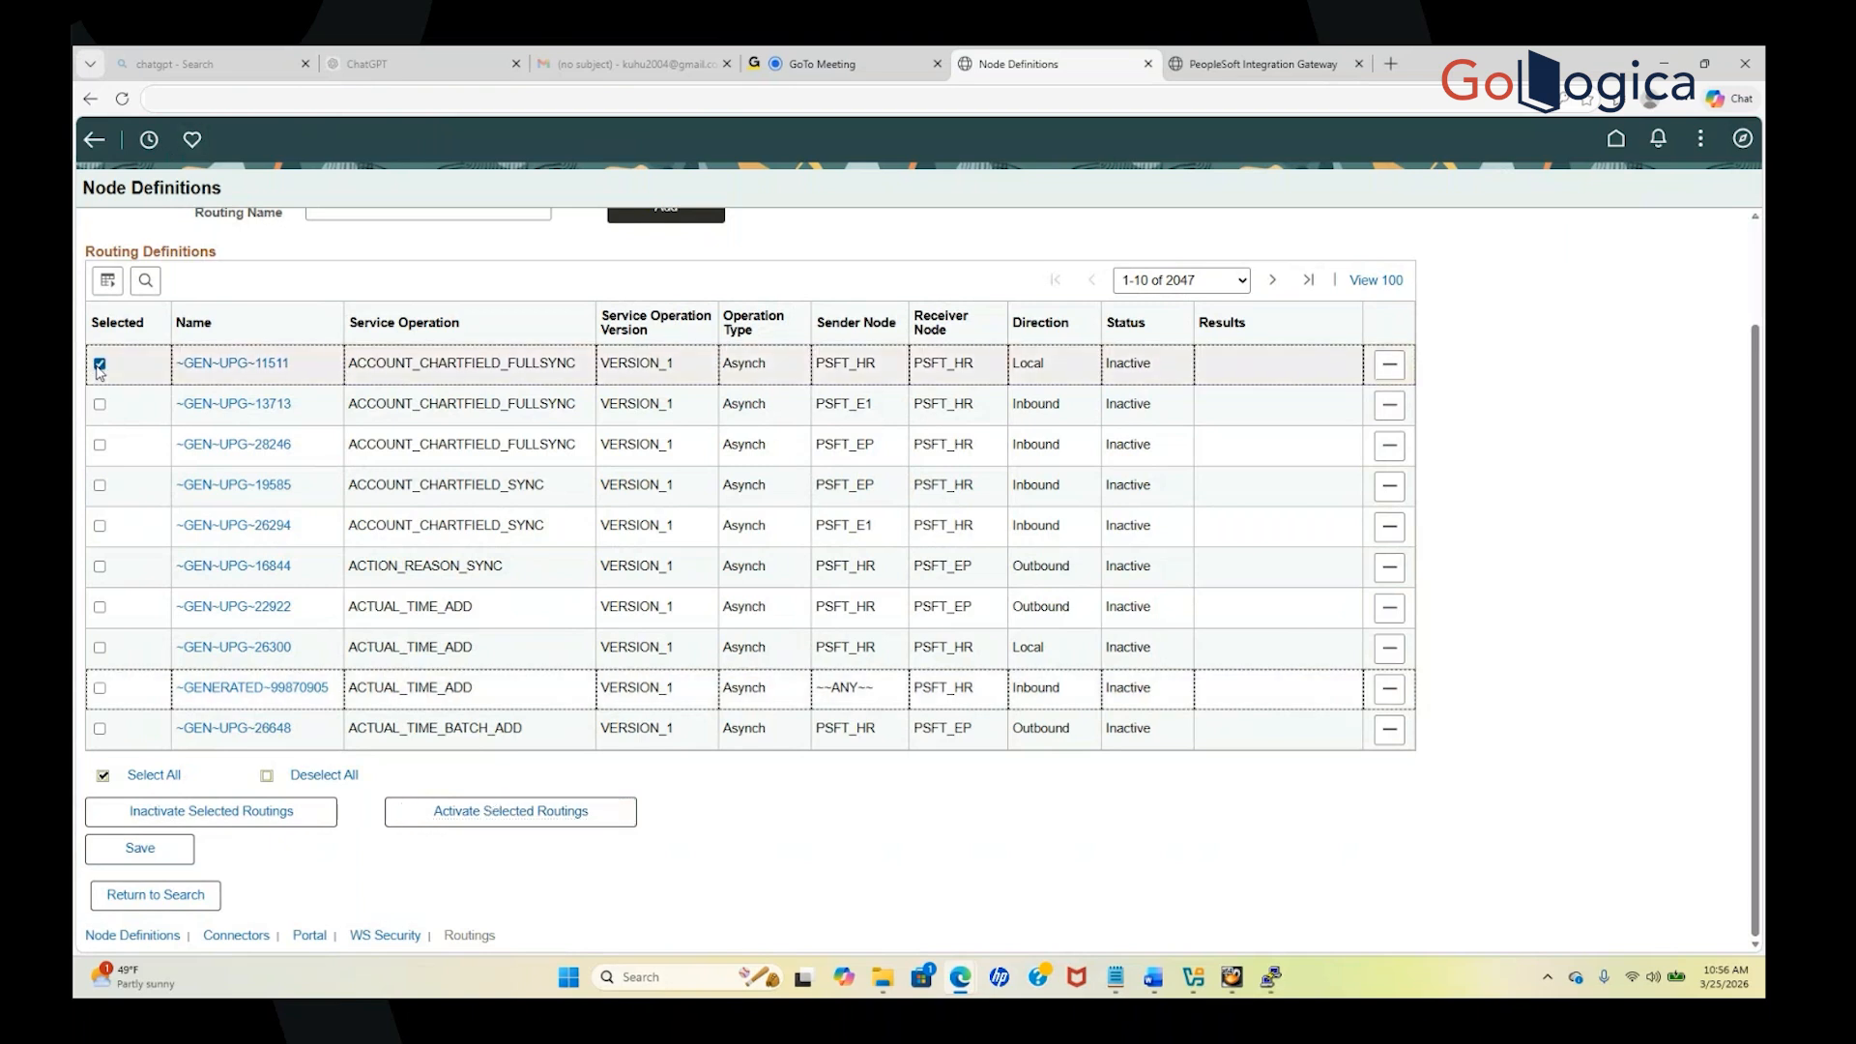
pyautogui.click(492, 824)
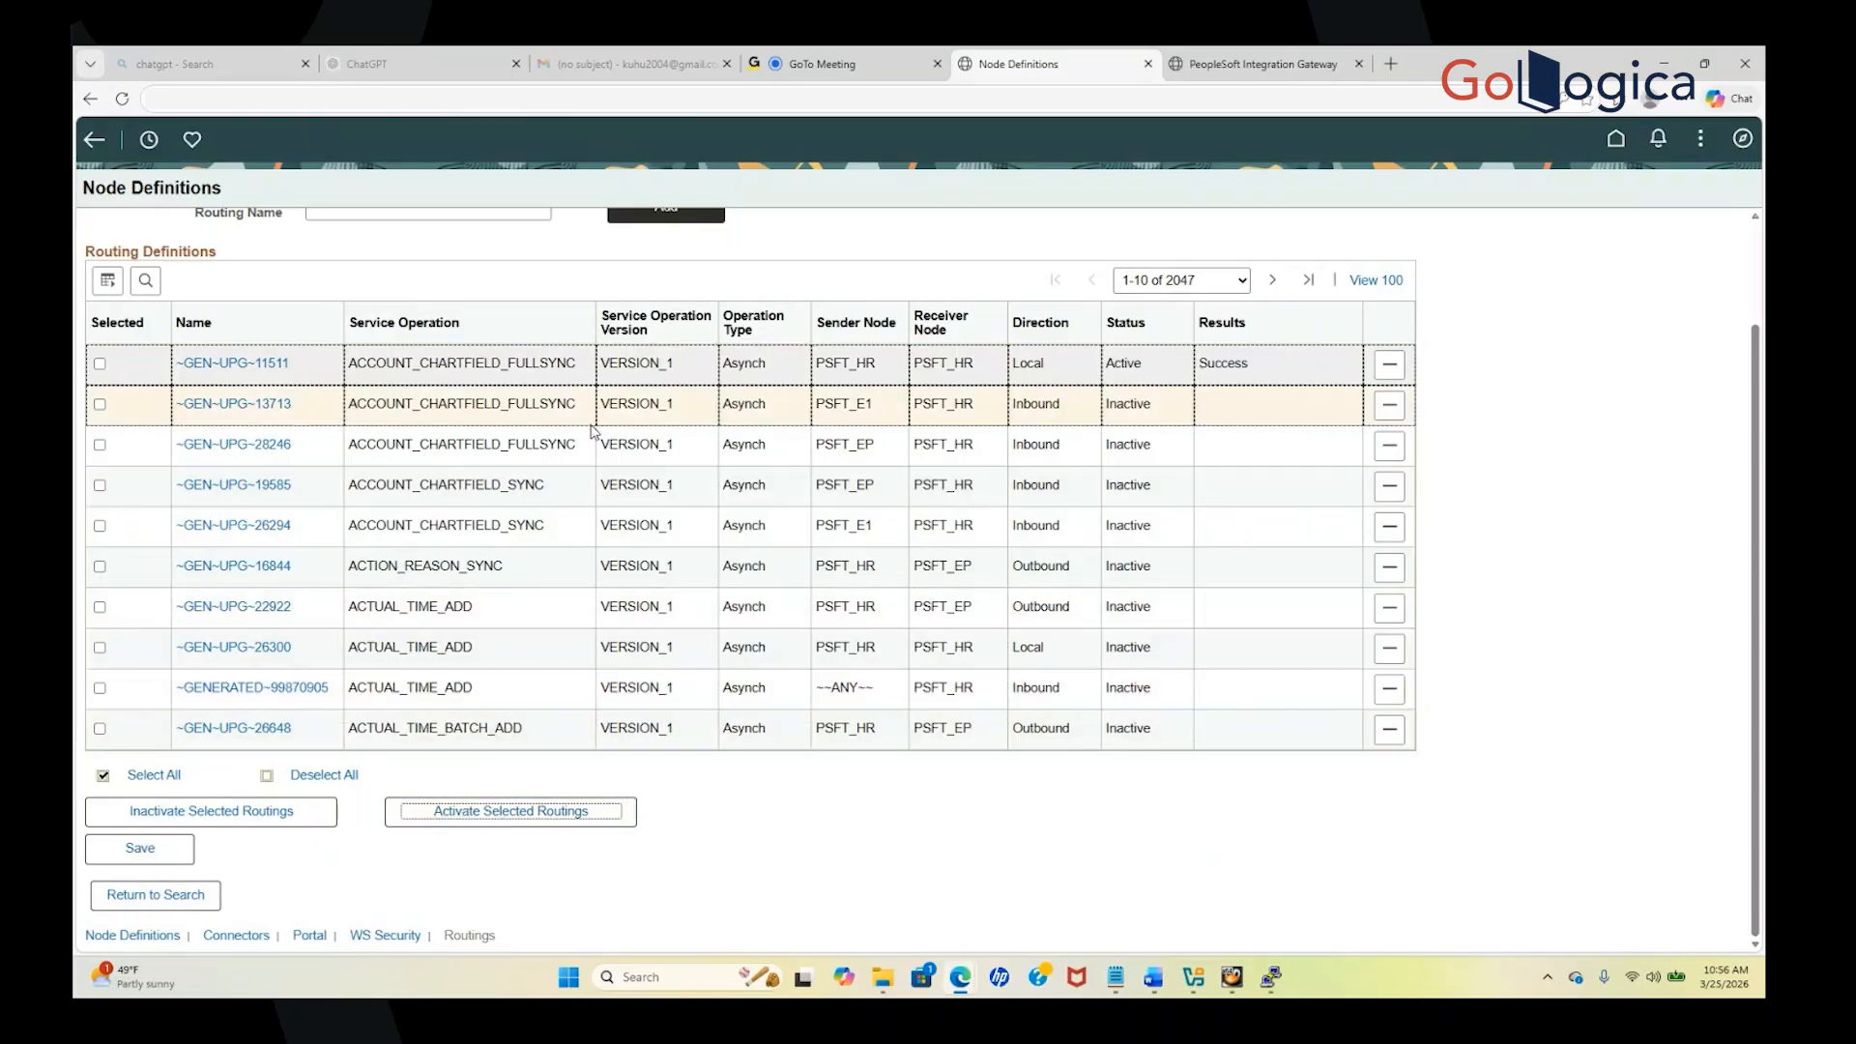
# Select the other nine listed routings, from ~GEN~UPG~13713 through ~GEN~UPG~26648, activate them and review the list
pyautogui.click(100, 404)
pyautogui.click(100, 445)
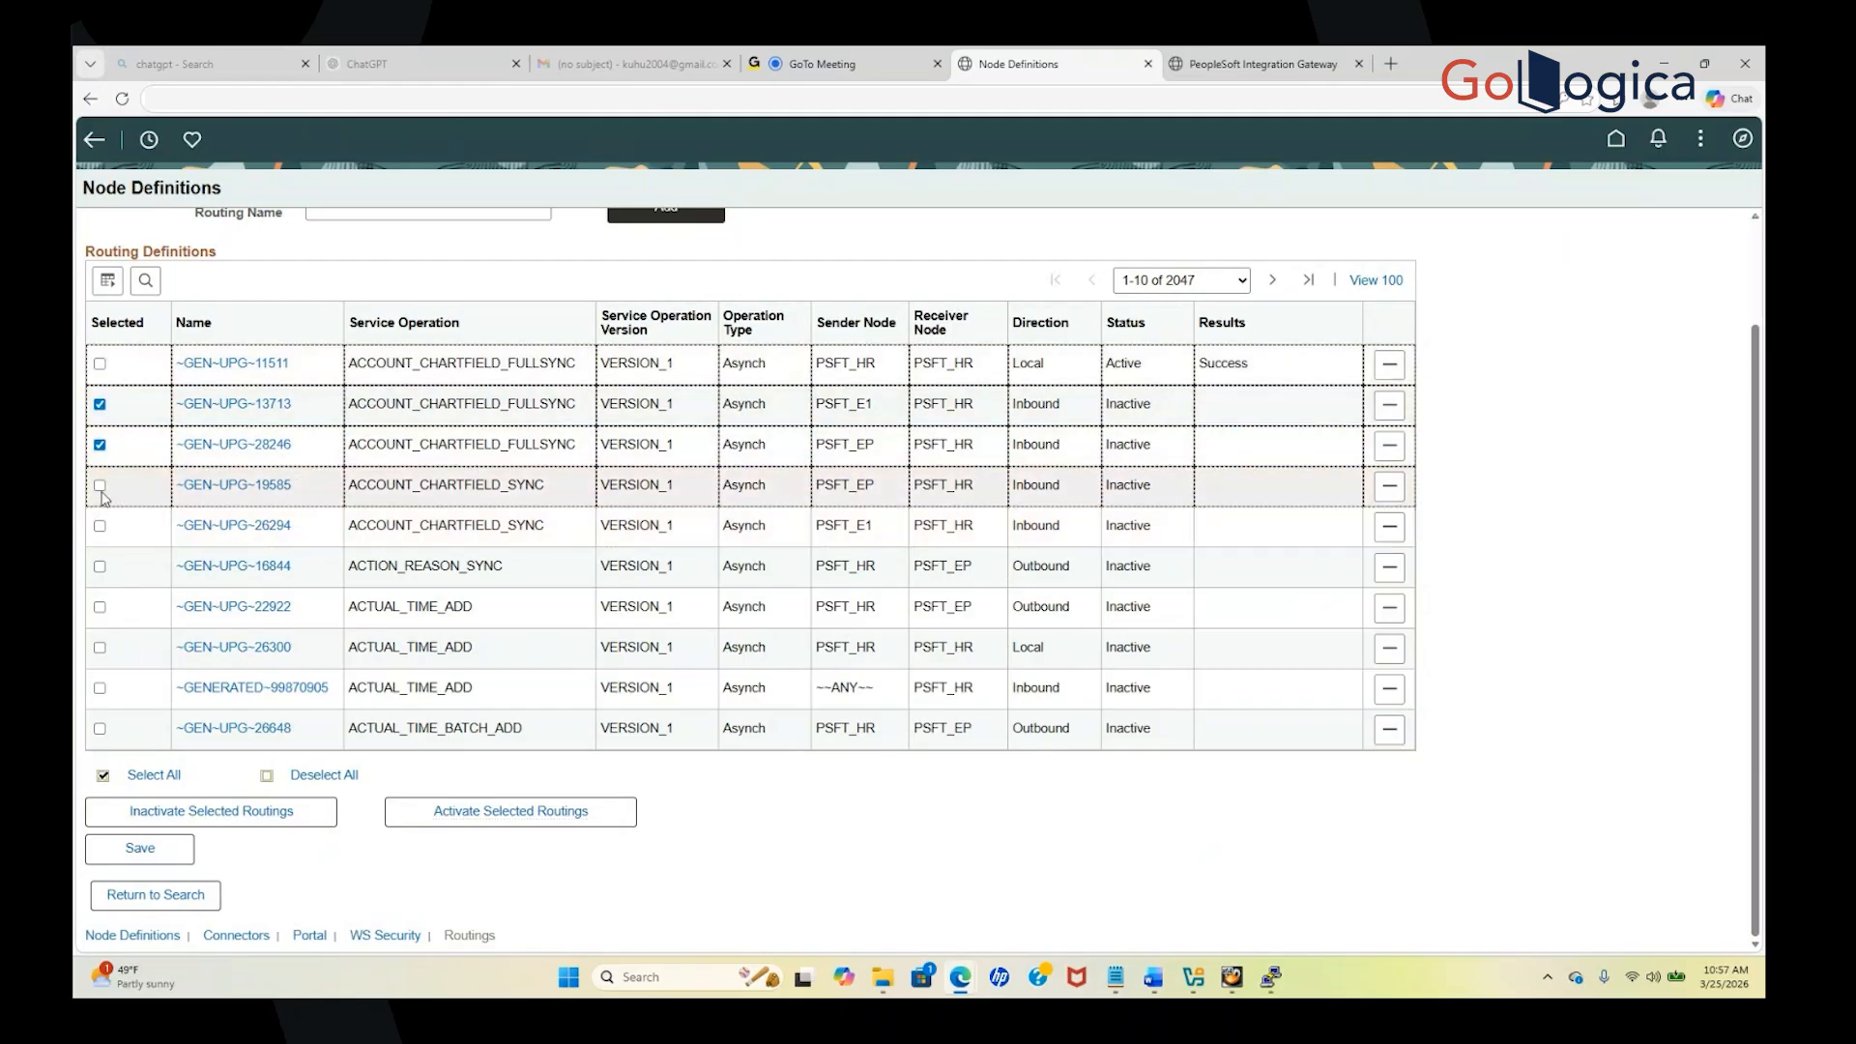
pyautogui.click(100, 486)
pyautogui.click(100, 525)
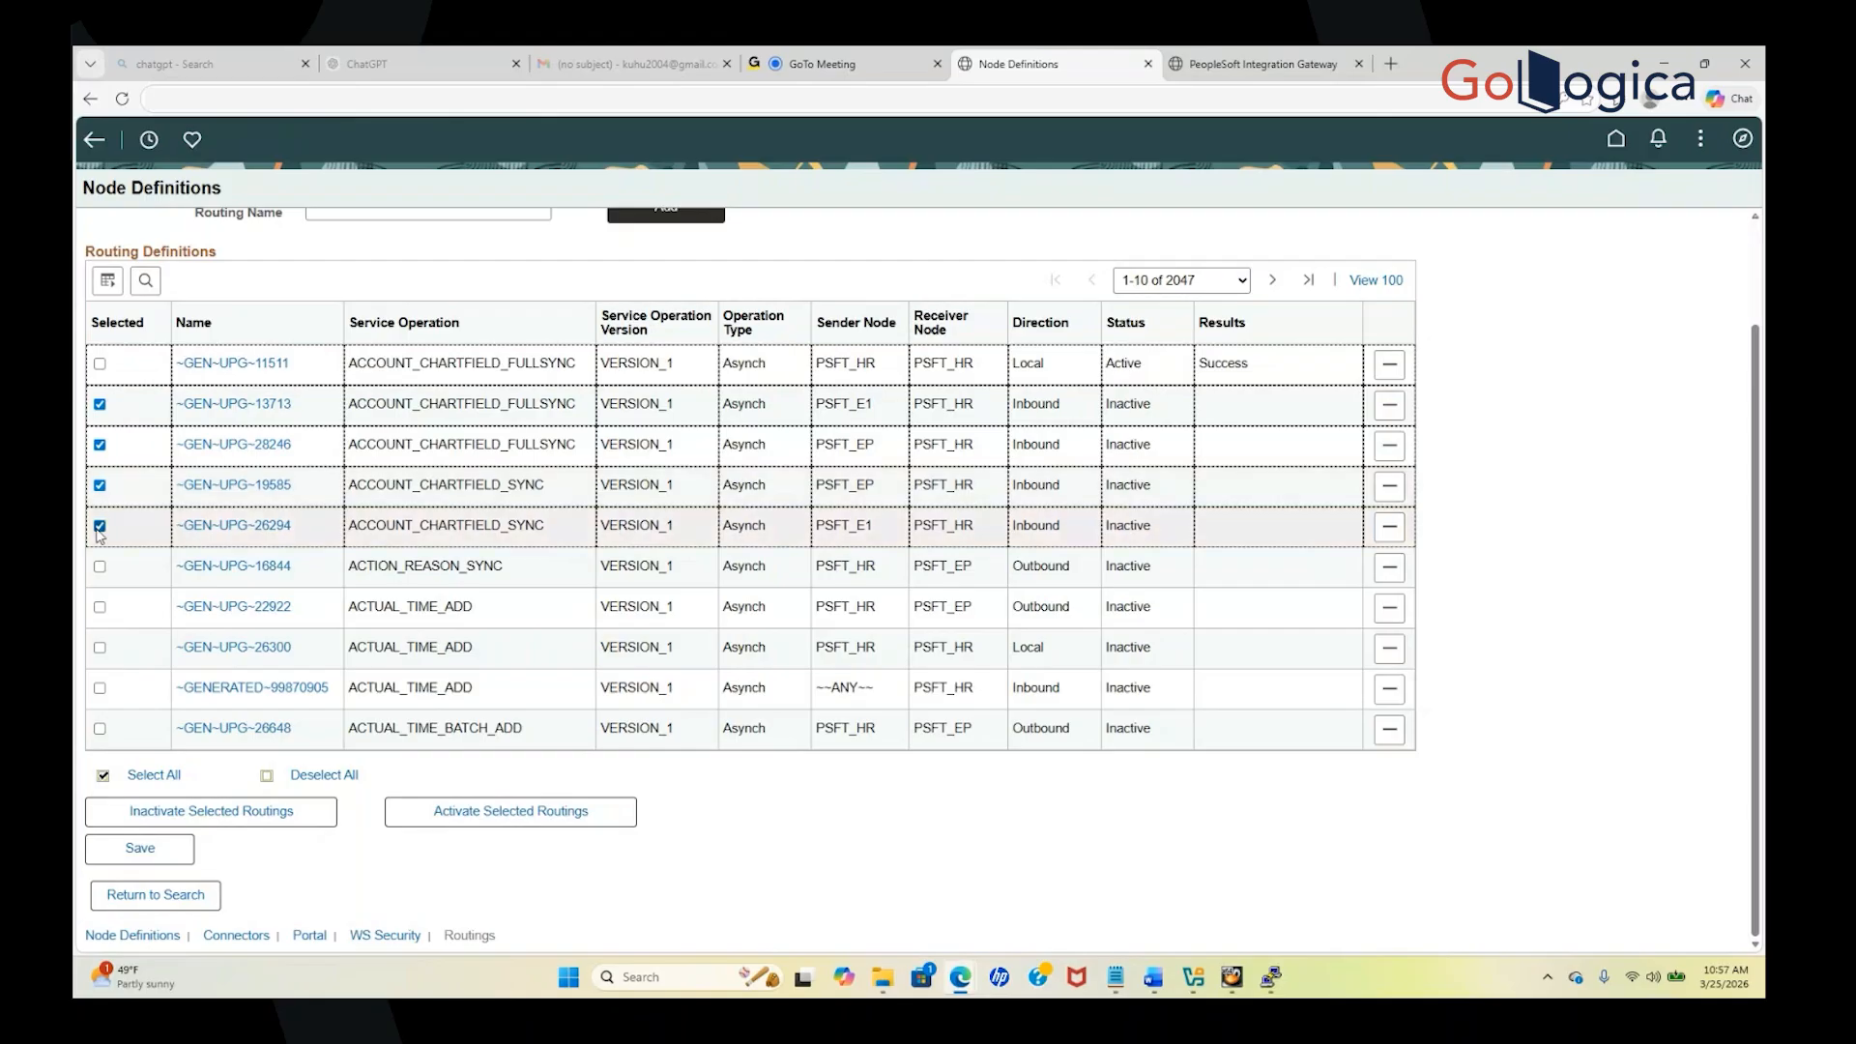
pyautogui.click(100, 566)
pyautogui.click(100, 607)
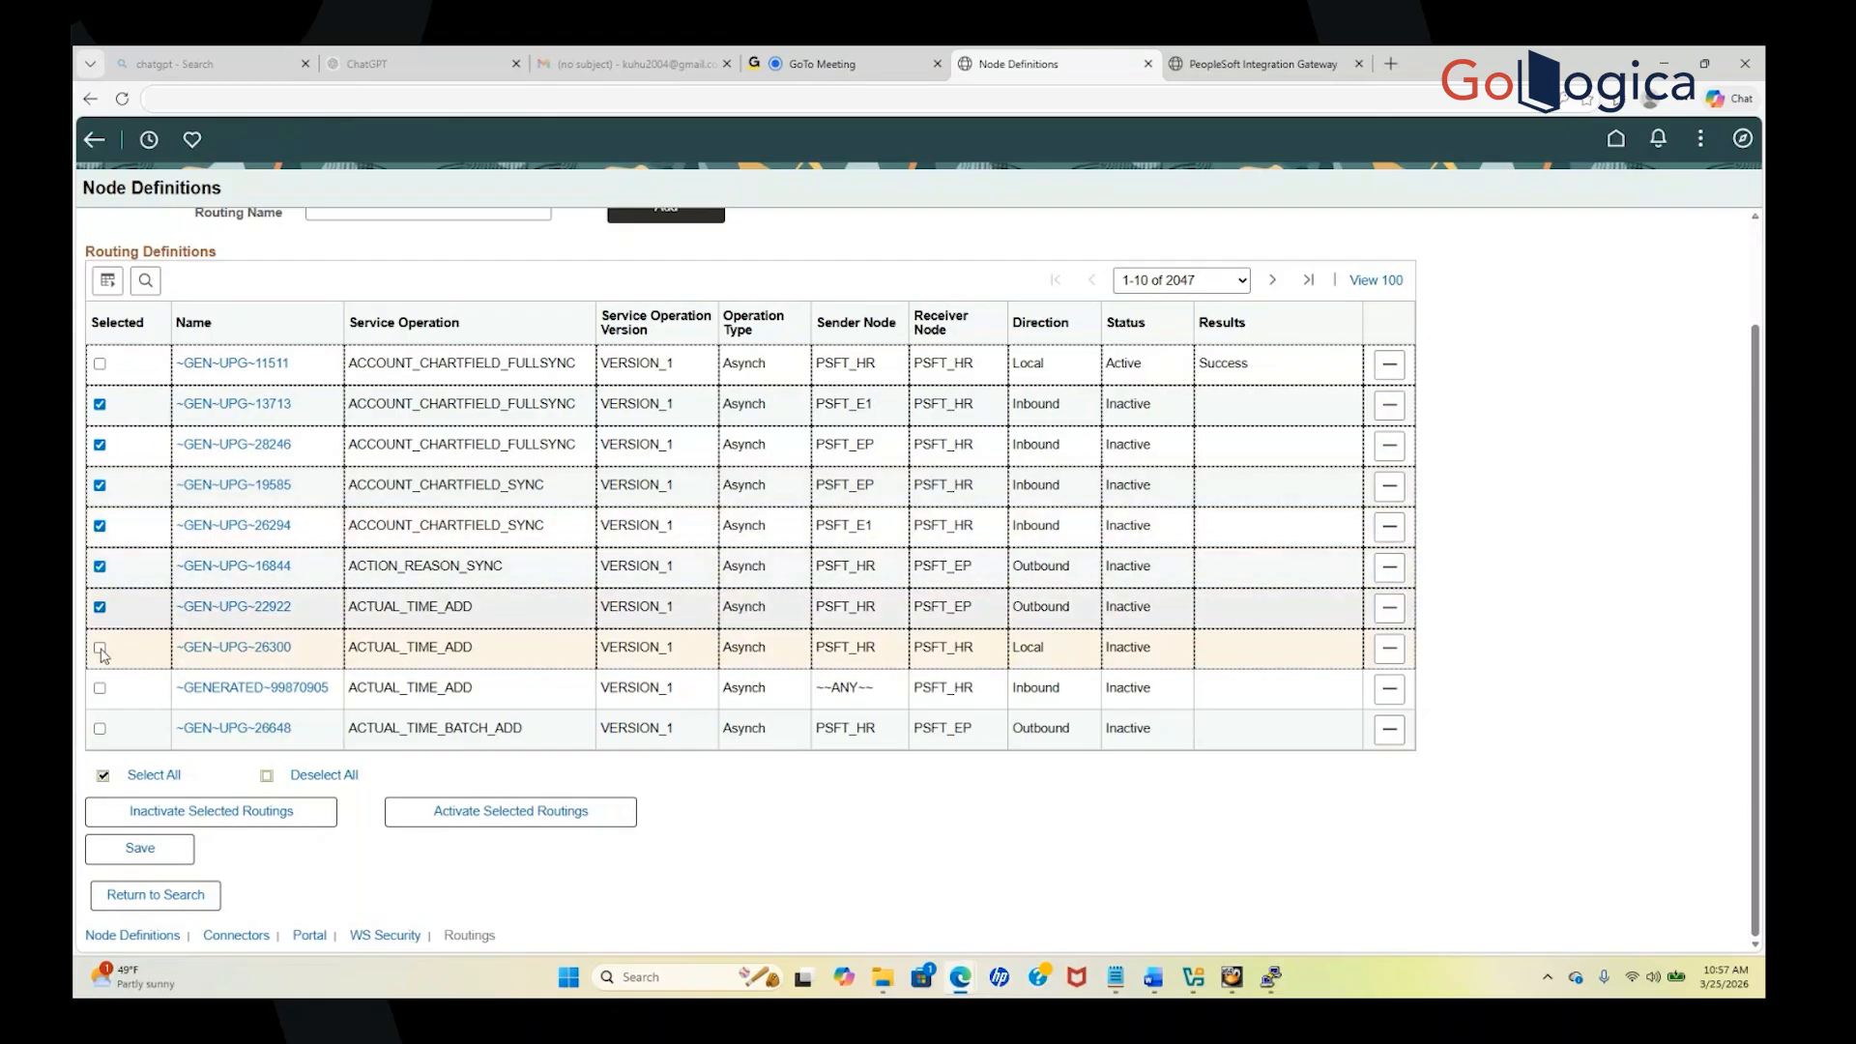
pyautogui.click(100, 648)
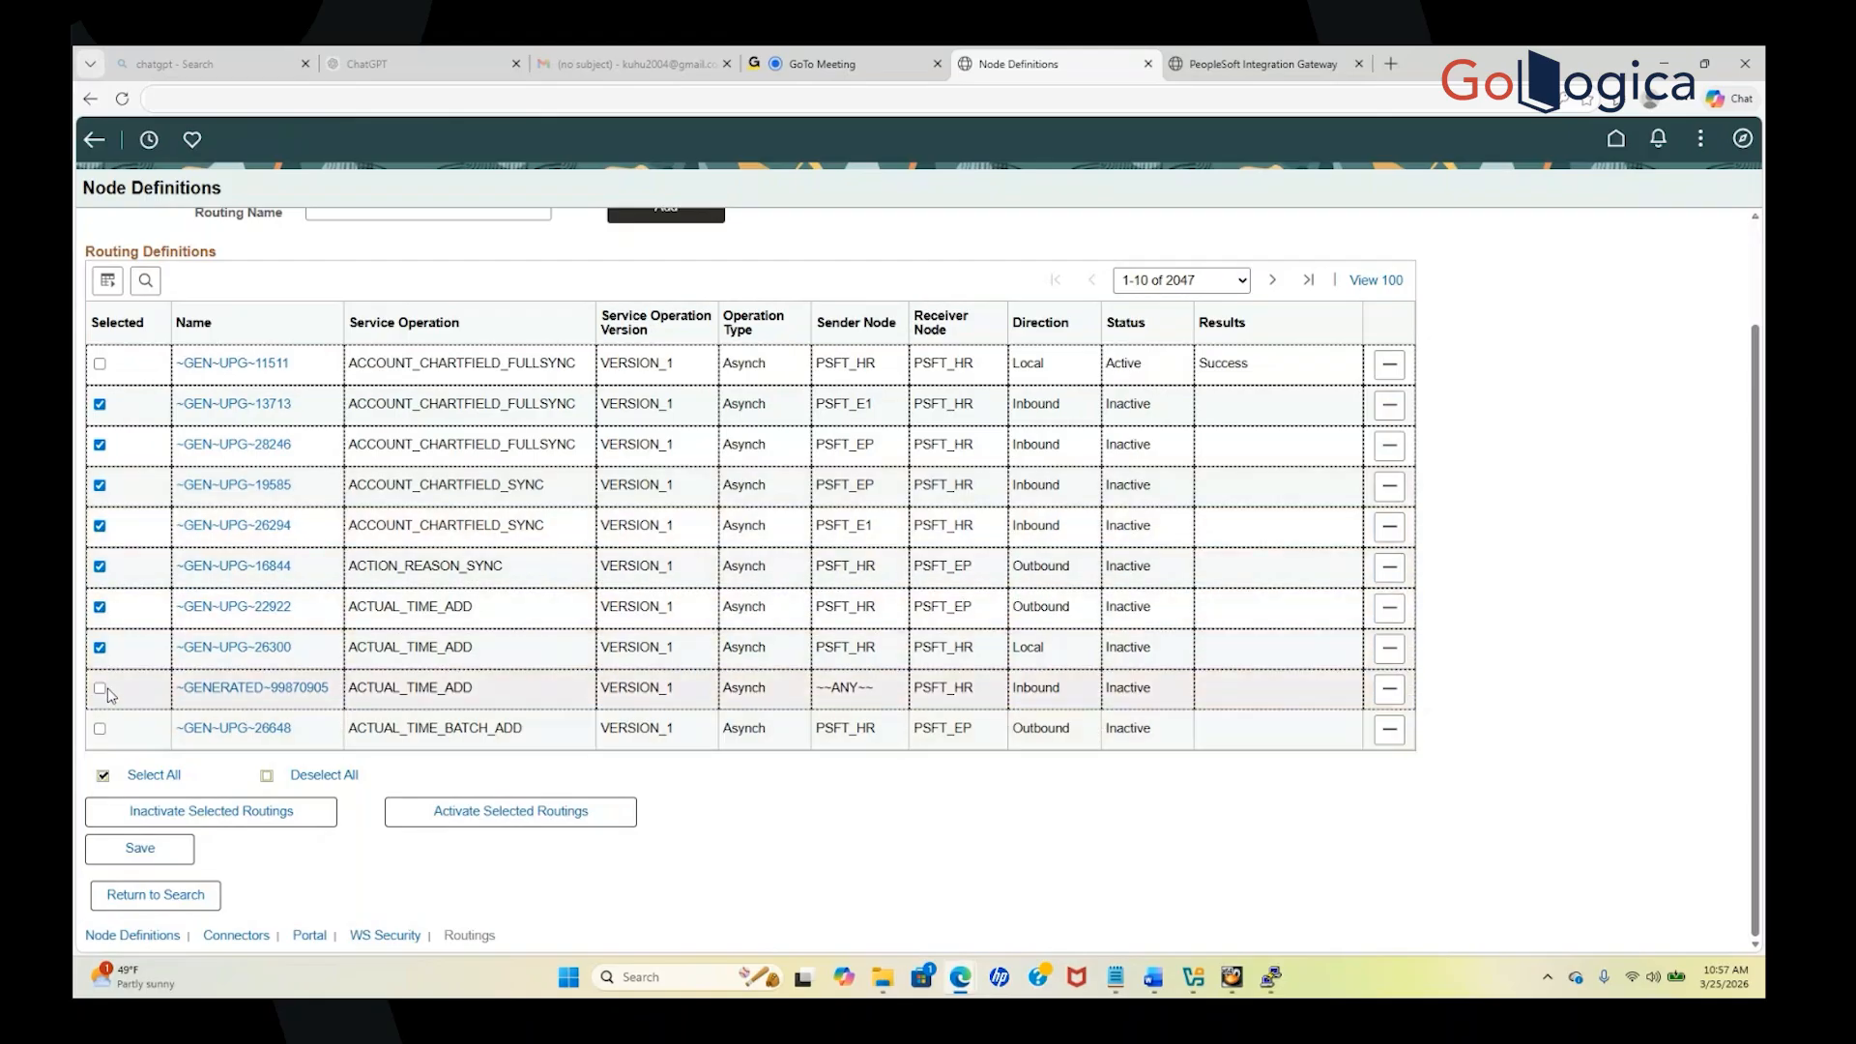
pyautogui.click(100, 689)
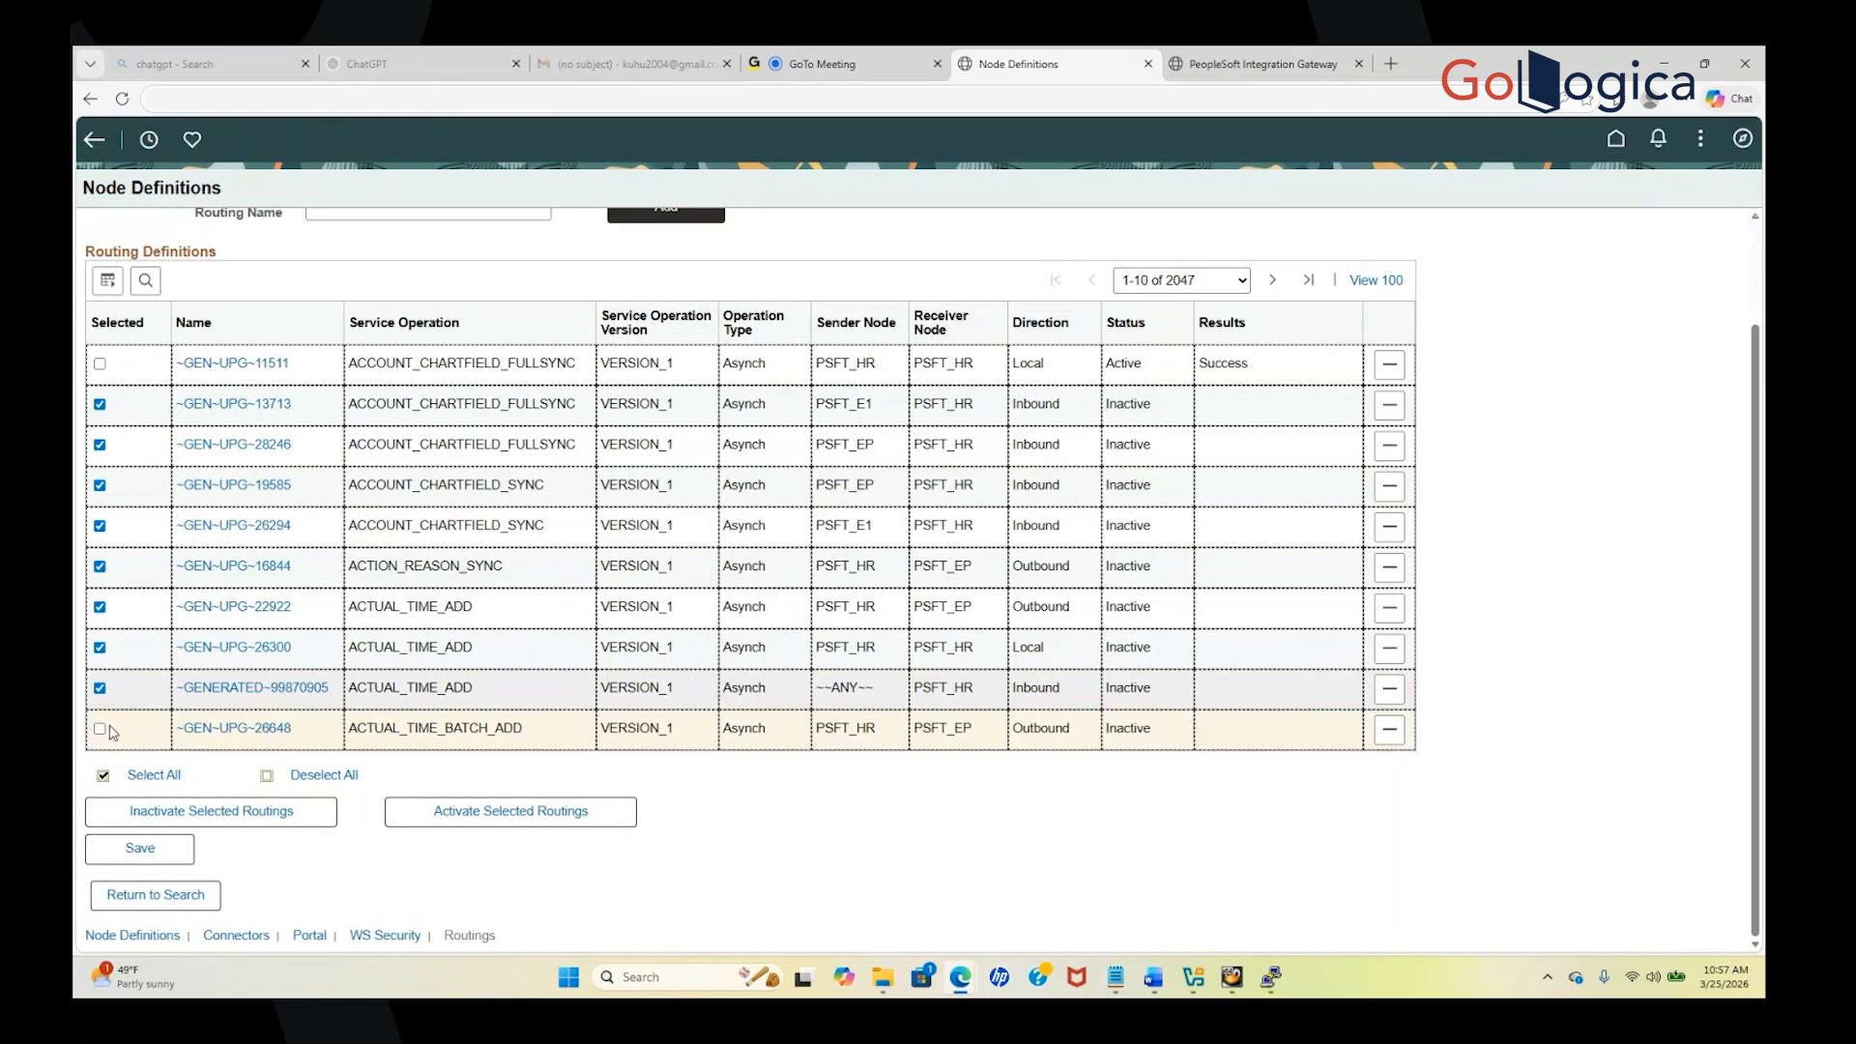
pyautogui.click(99, 730)
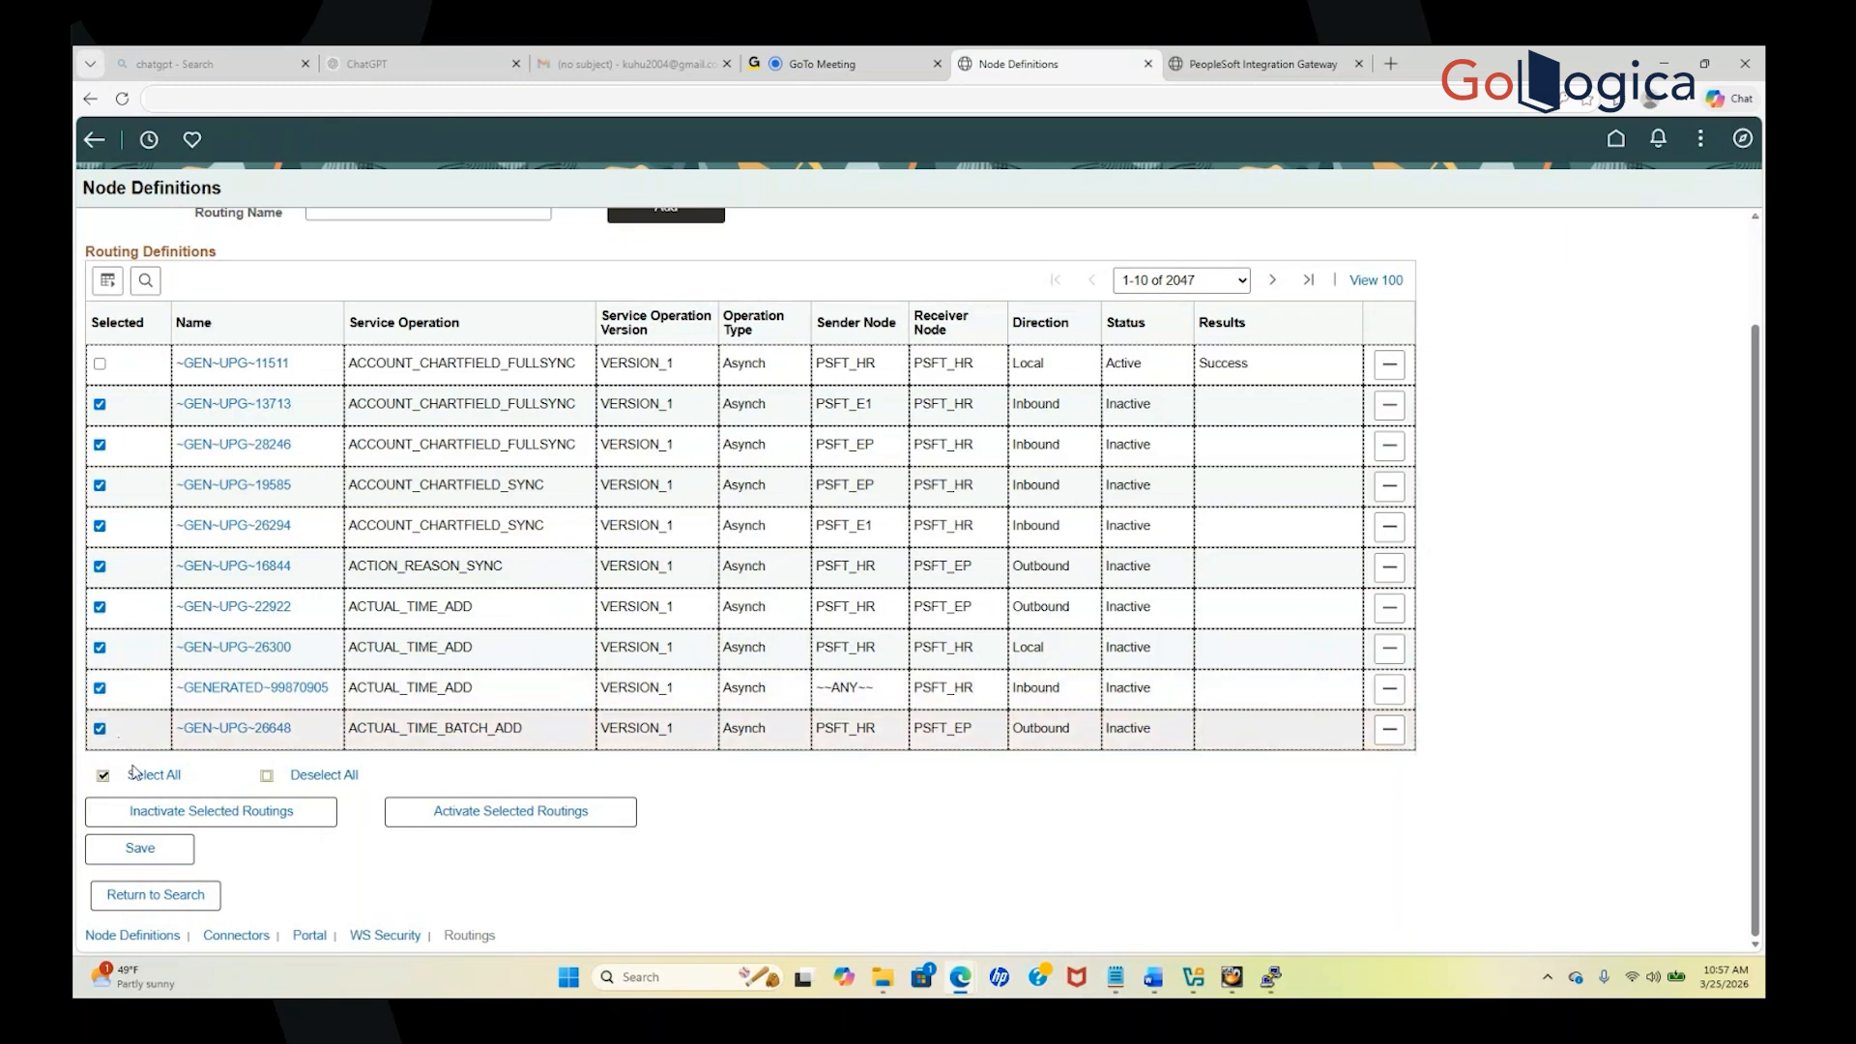
pyautogui.click(497, 817)
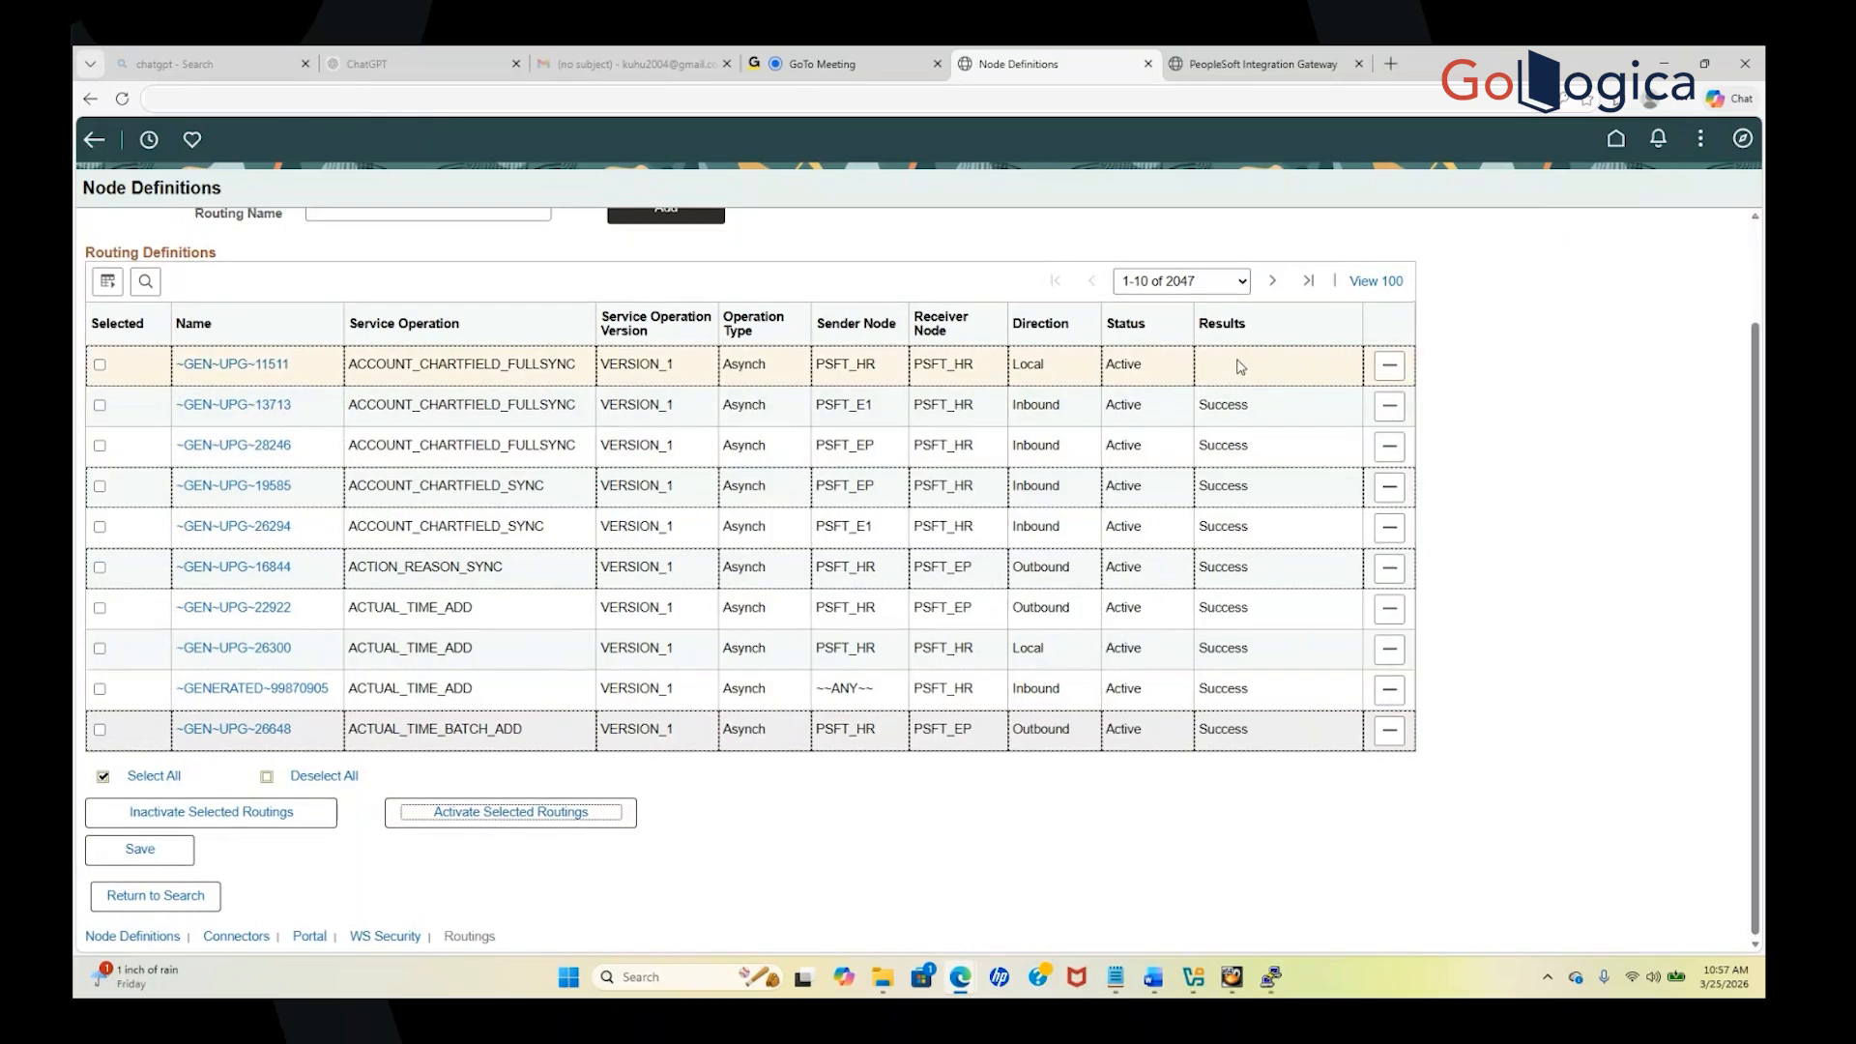
pyautogui.scroll(1, 1218, 483)
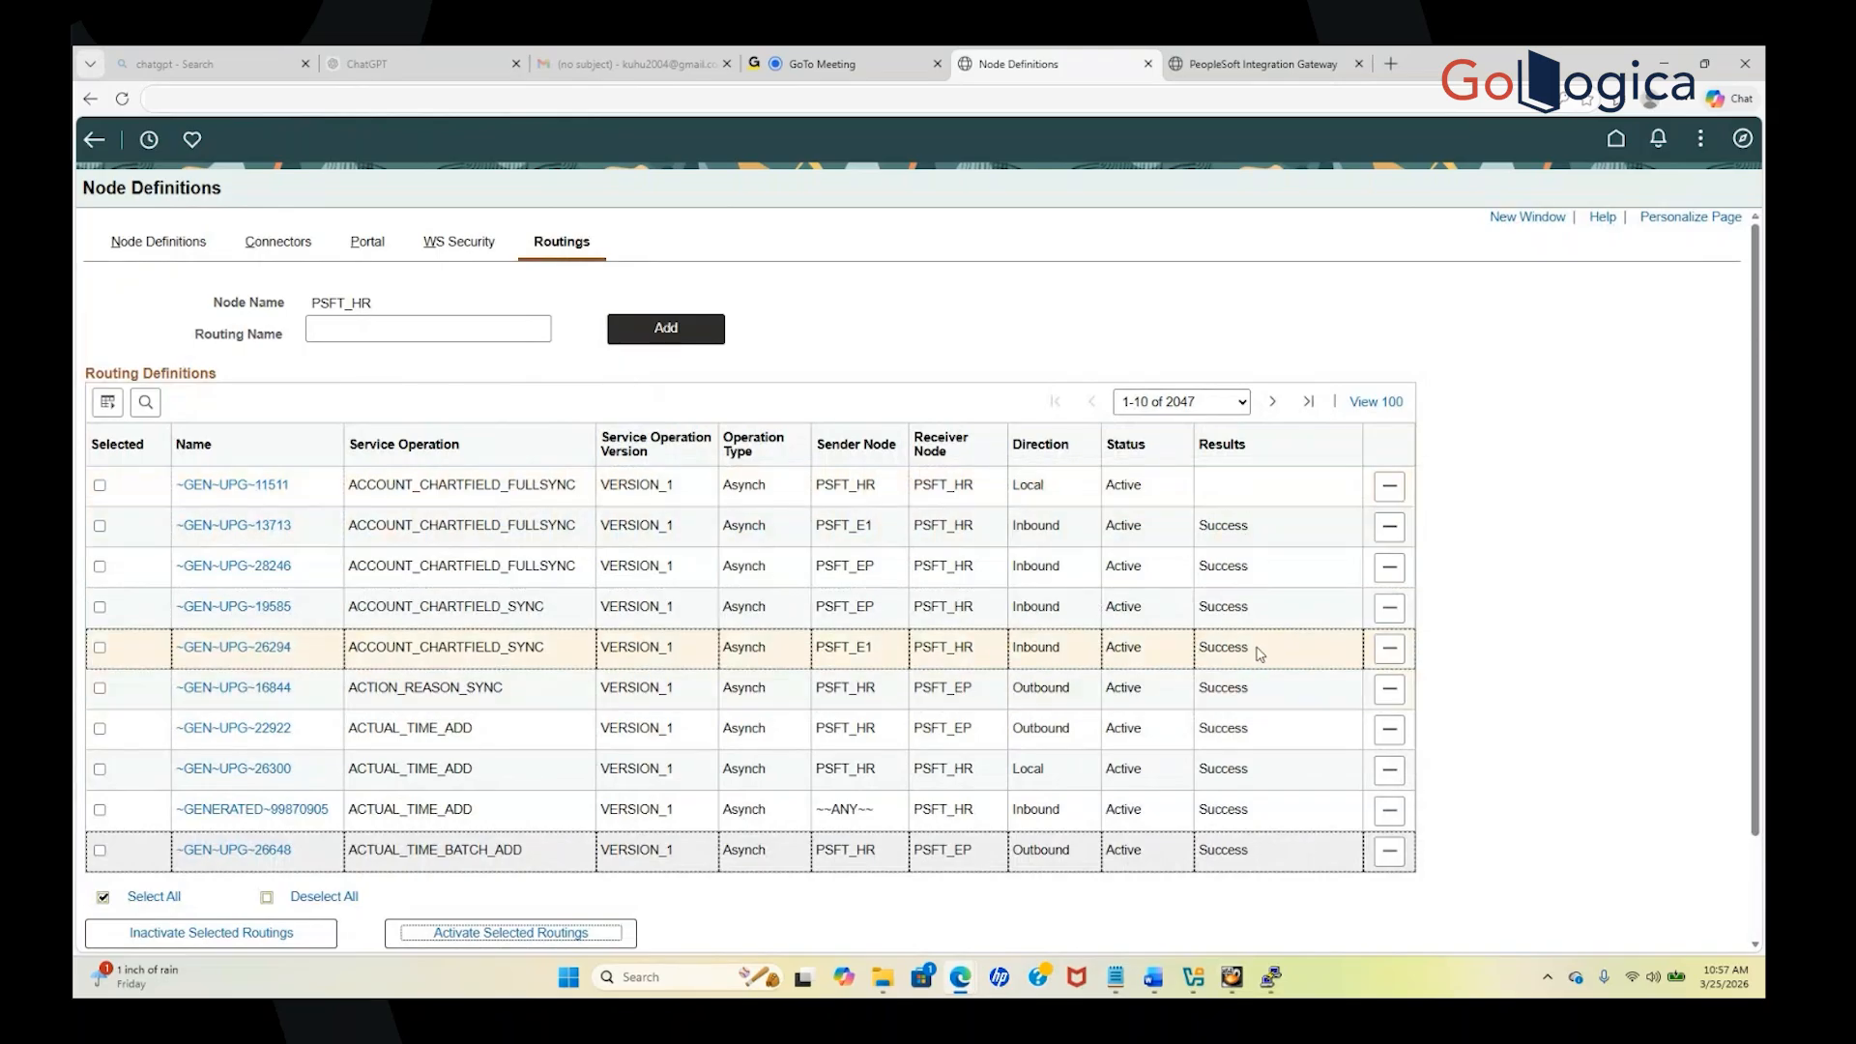
pyautogui.scroll(-3, 1260, 654)
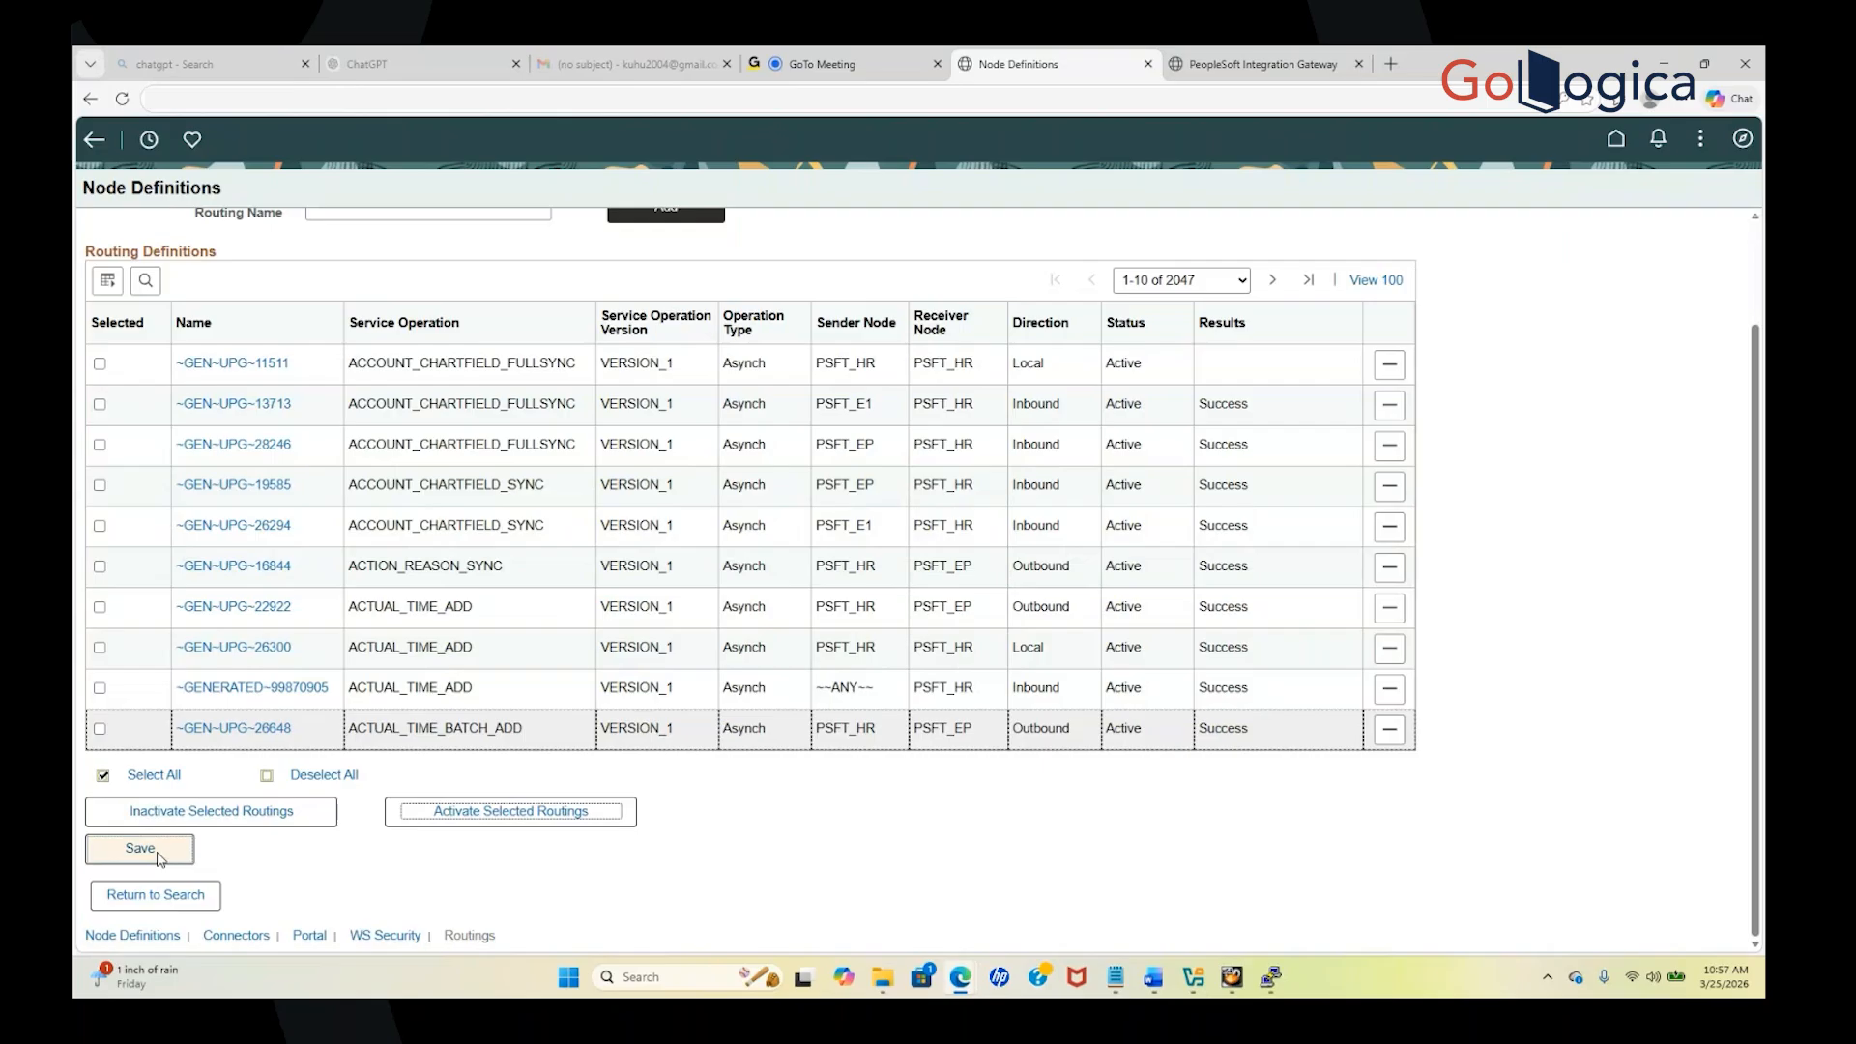
pyautogui.click(962, 805)
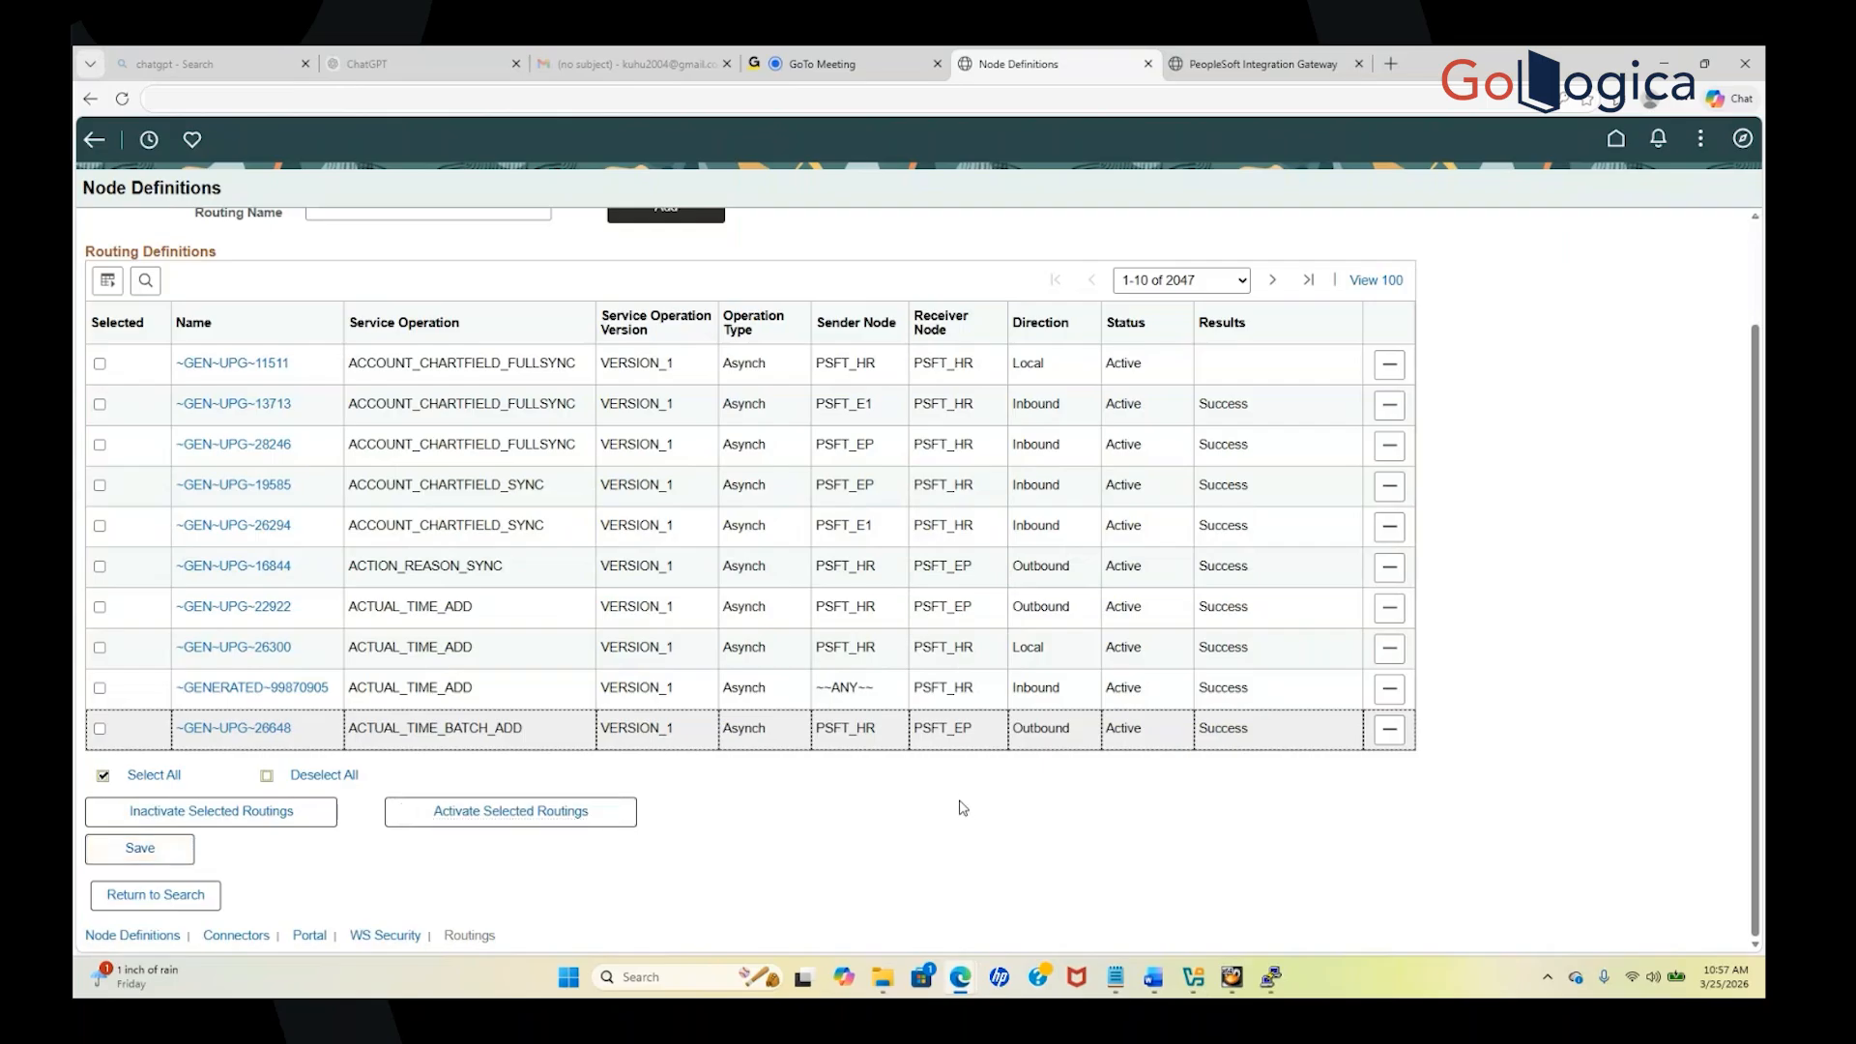
pyautogui.scroll(3, 962, 805)
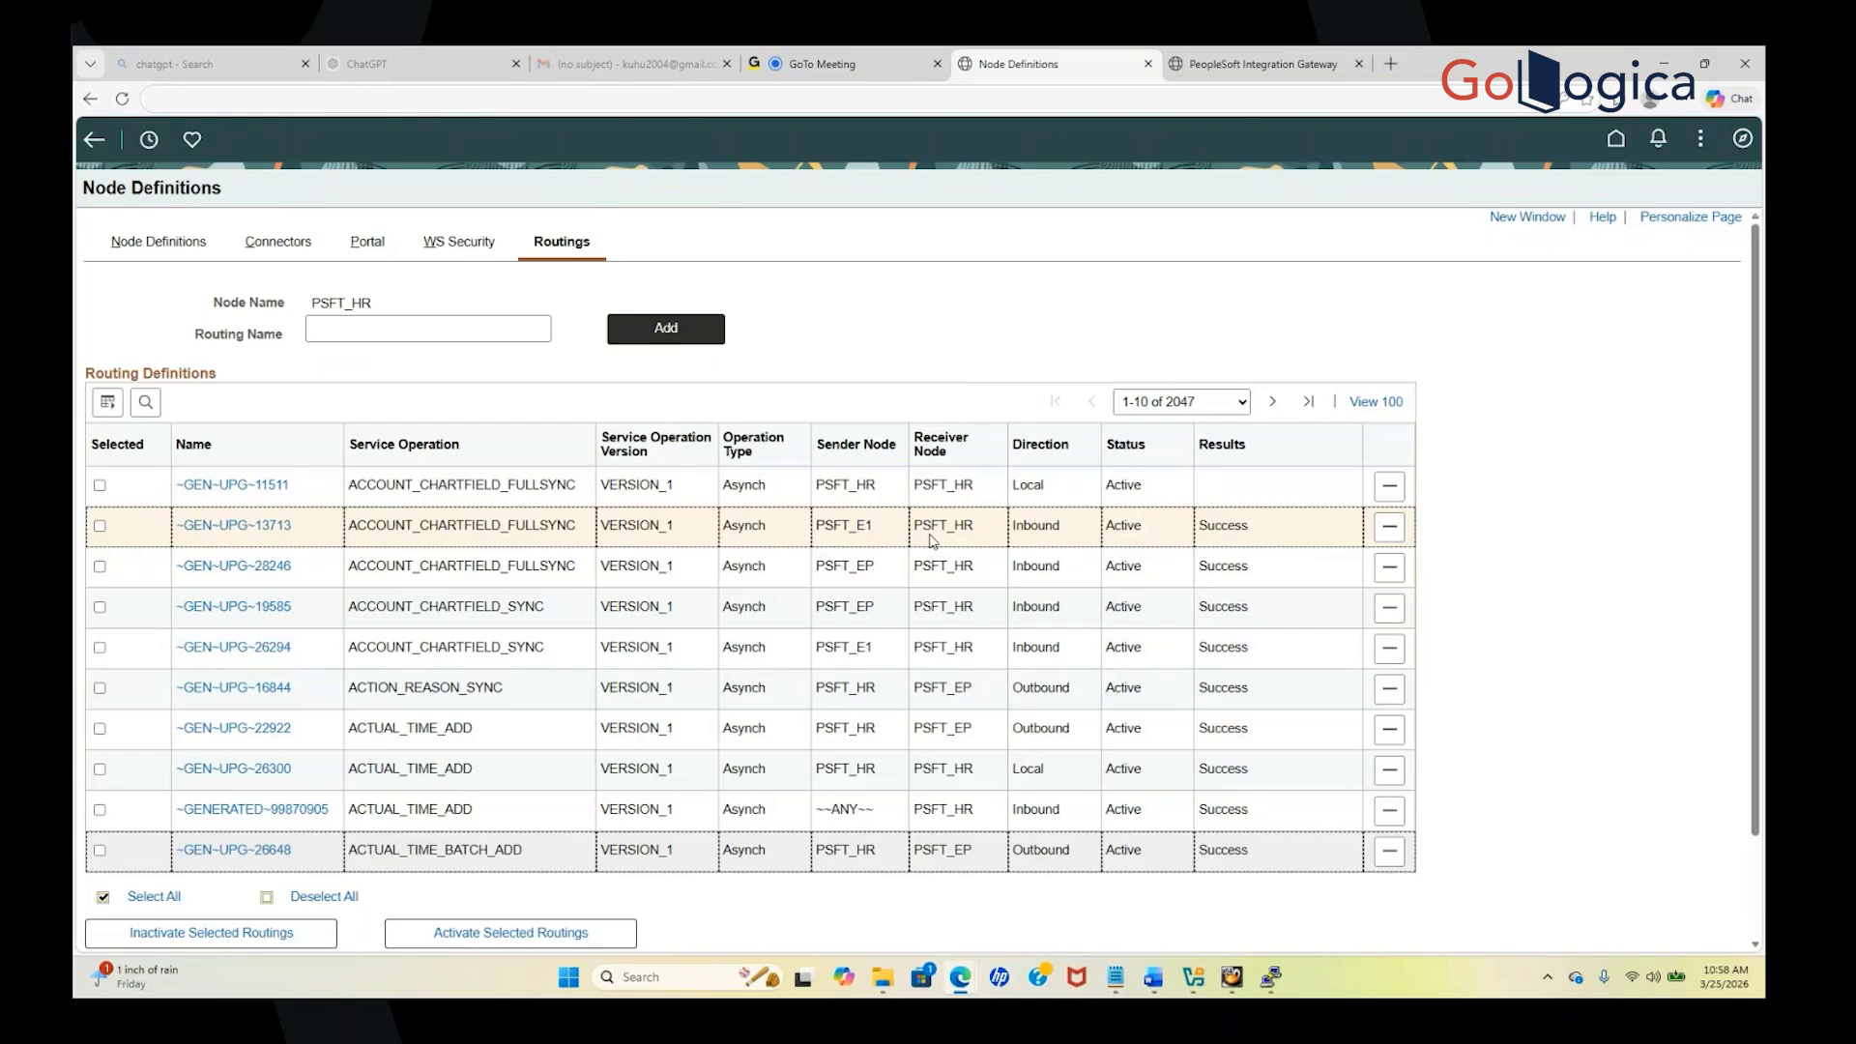
# Open the Domain Status page in the Service Operations Monitor administration and review the APPDOM application server path
pyautogui.scroll(-2, 930, 540)
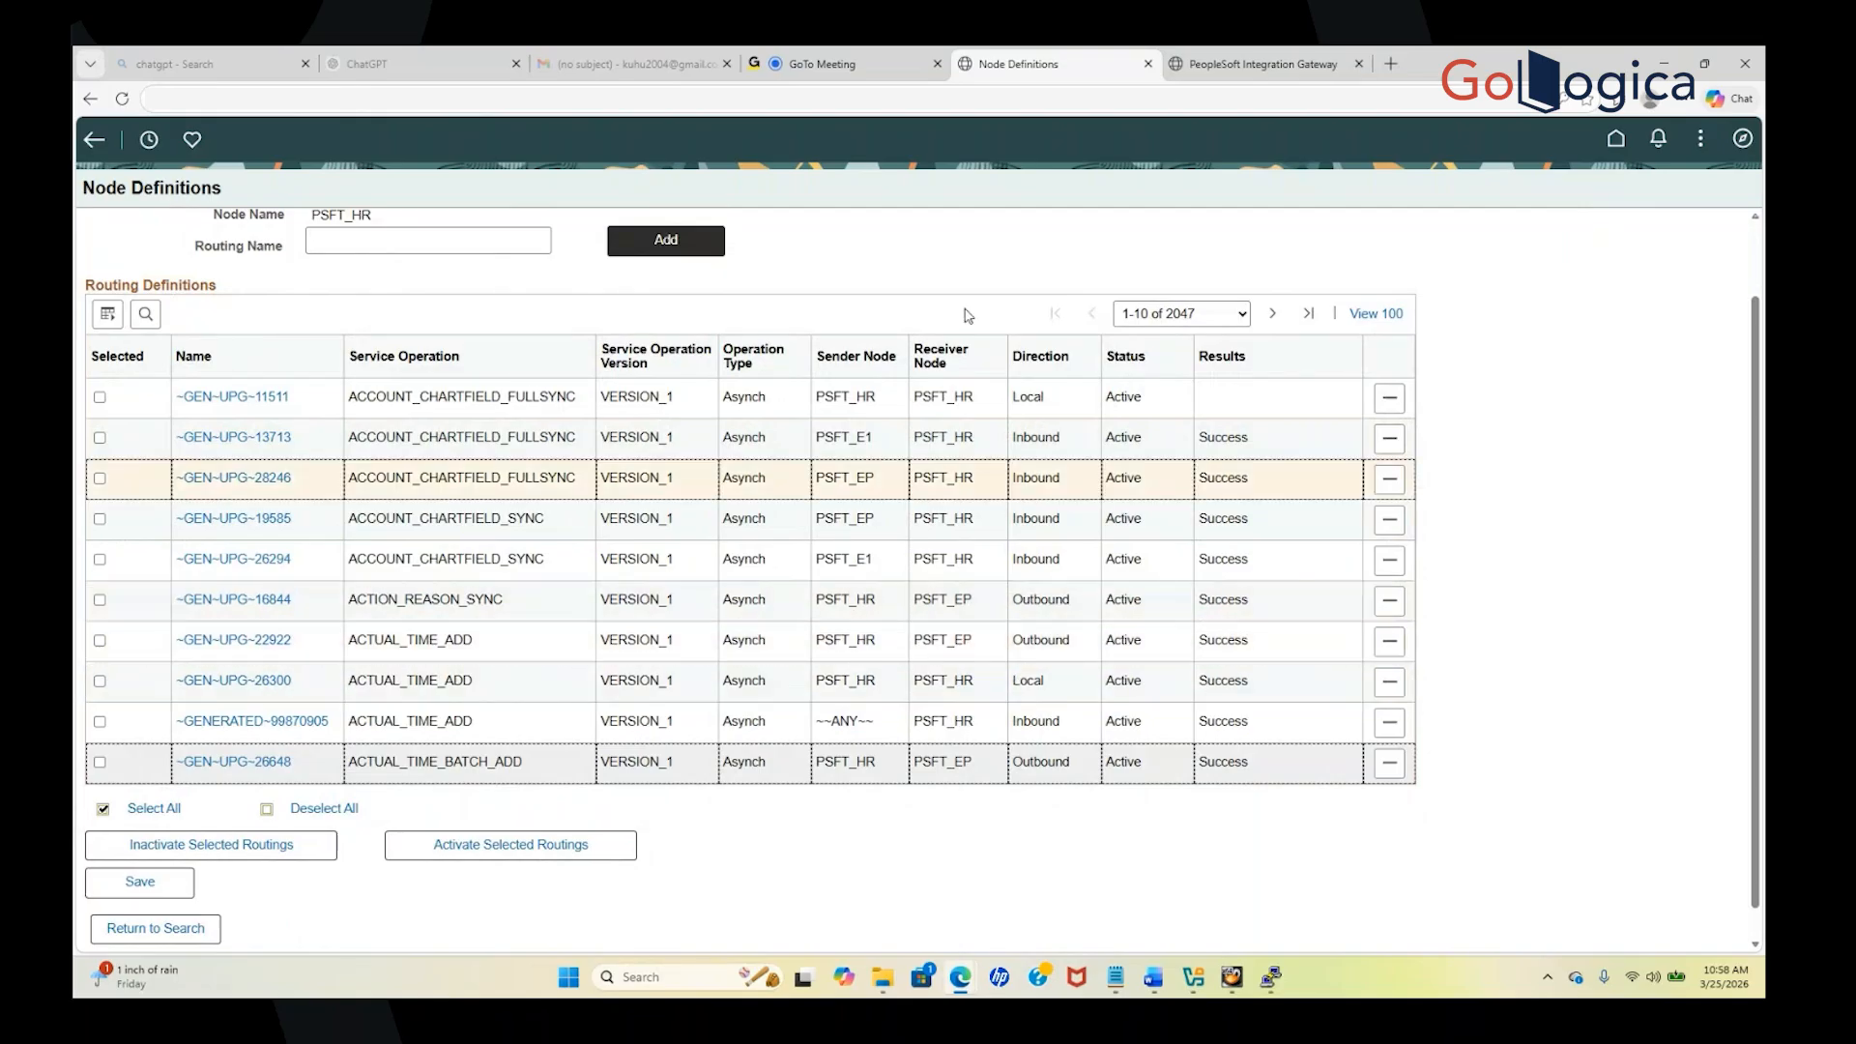
pyautogui.scroll(2, 556, 686)
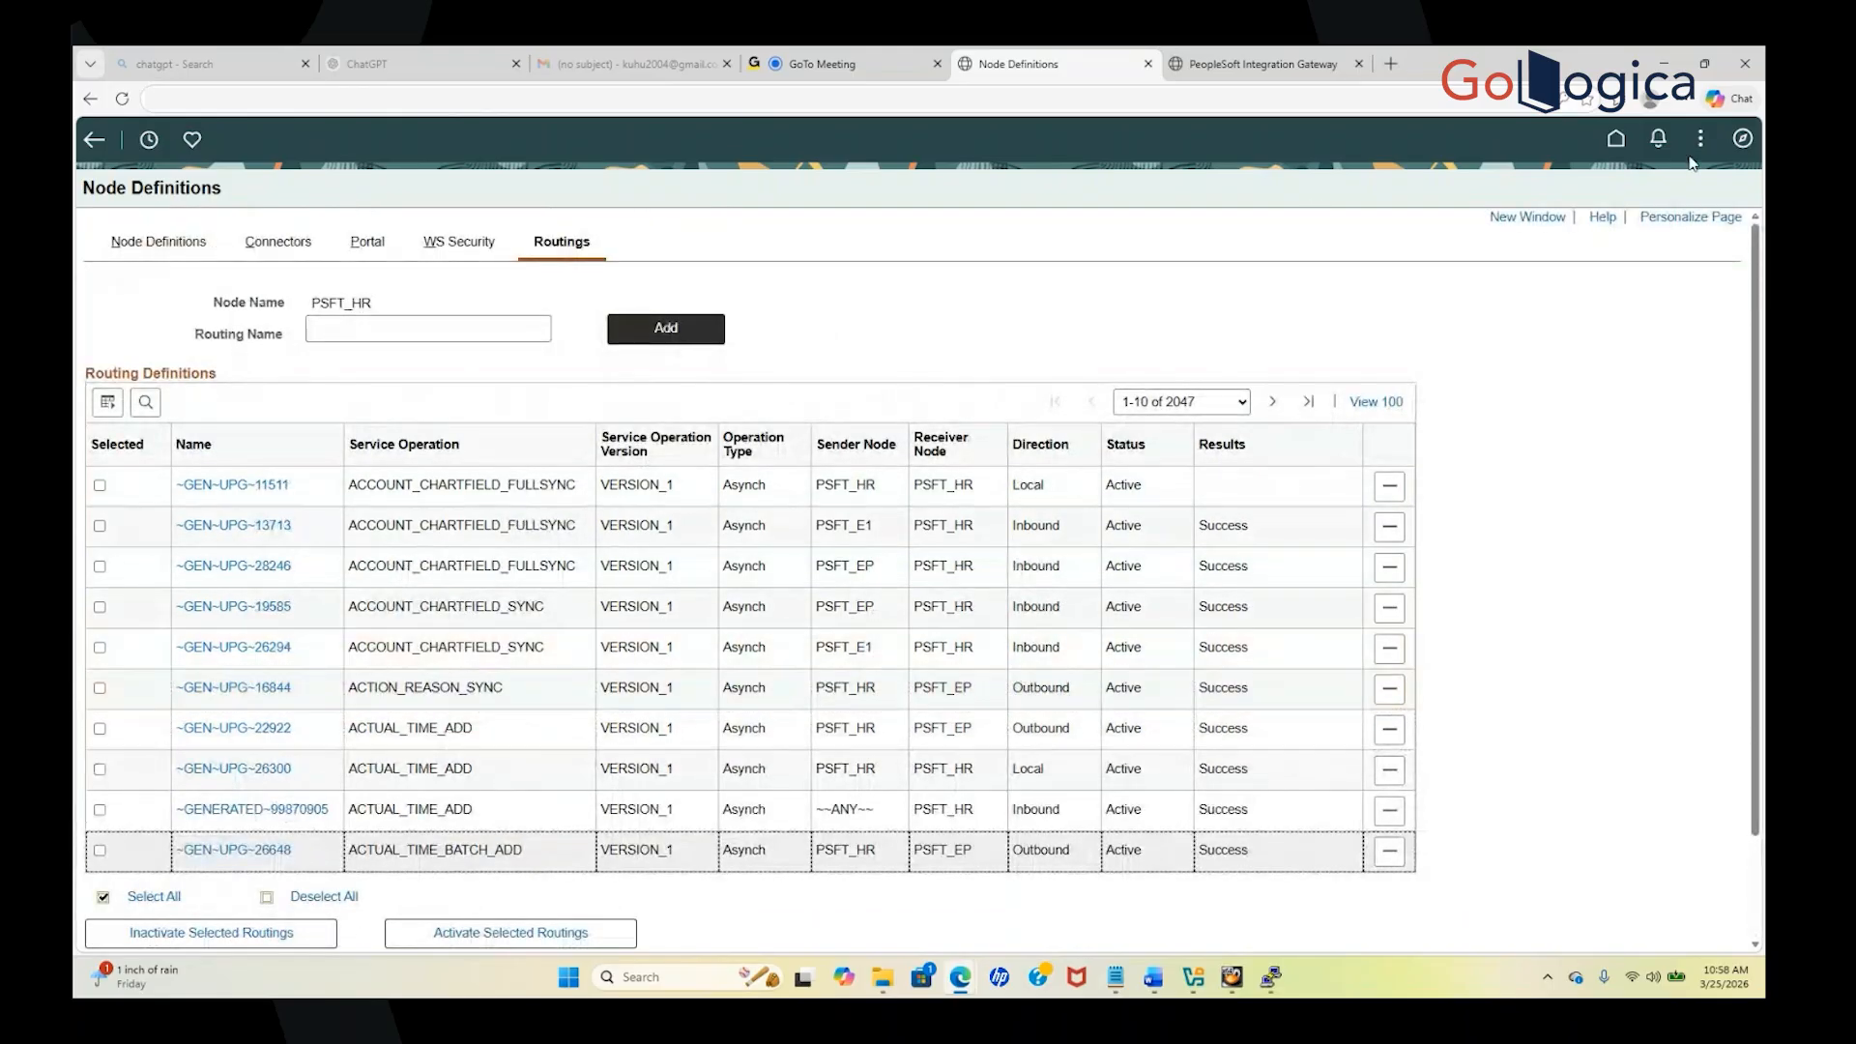
pyautogui.click(1743, 139)
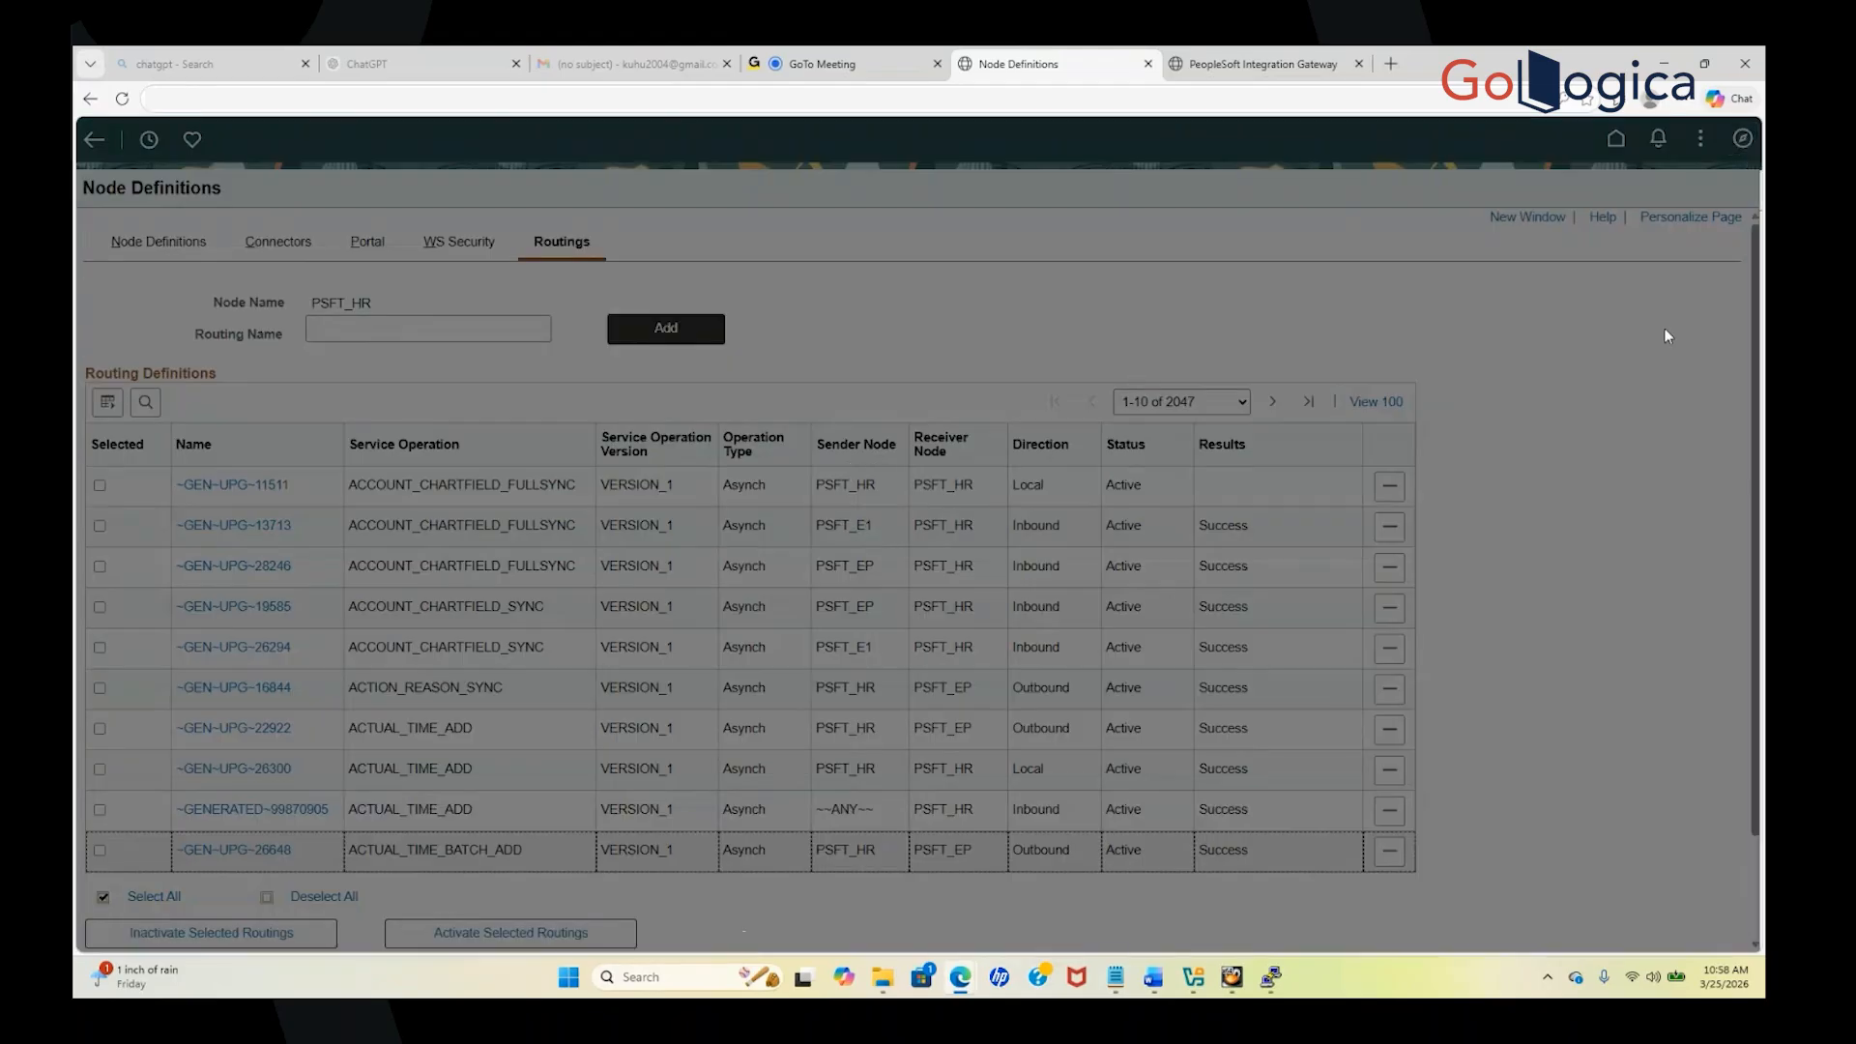
pyautogui.click(1724, 462)
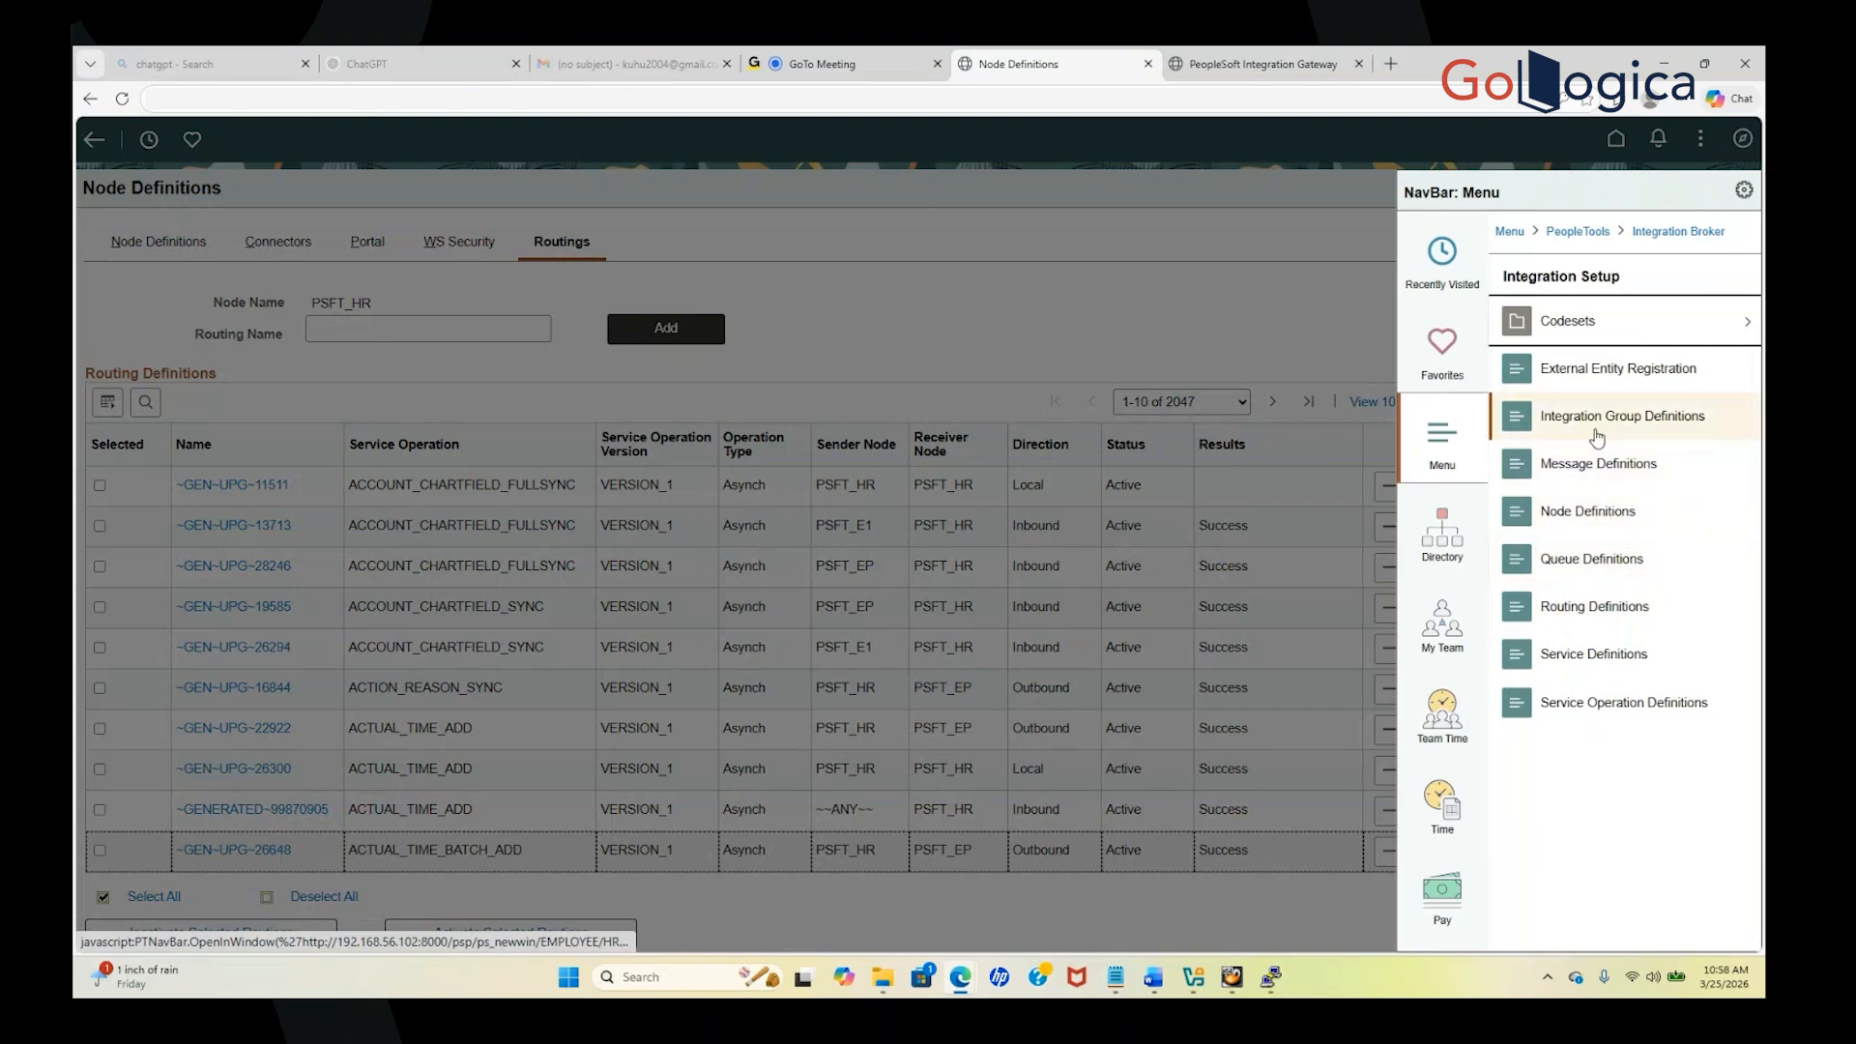
pyautogui.click(1715, 234)
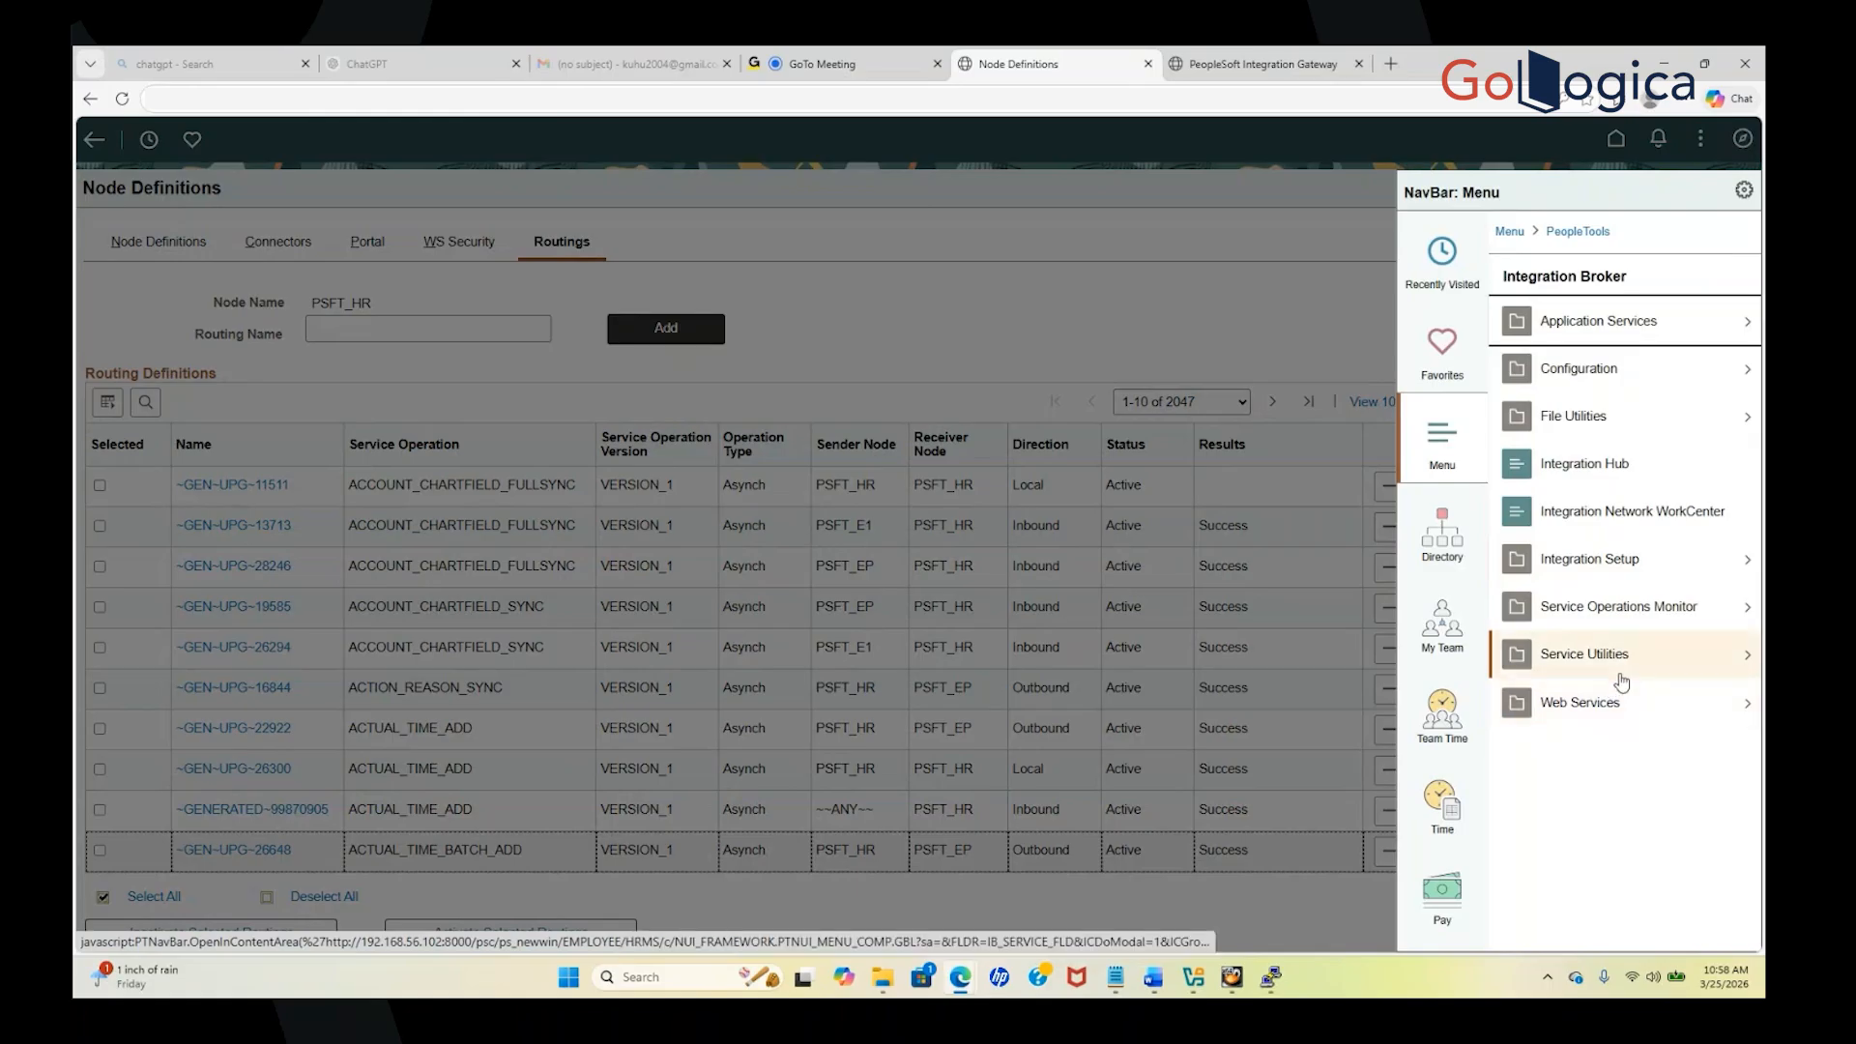
pyautogui.click(1619, 609)
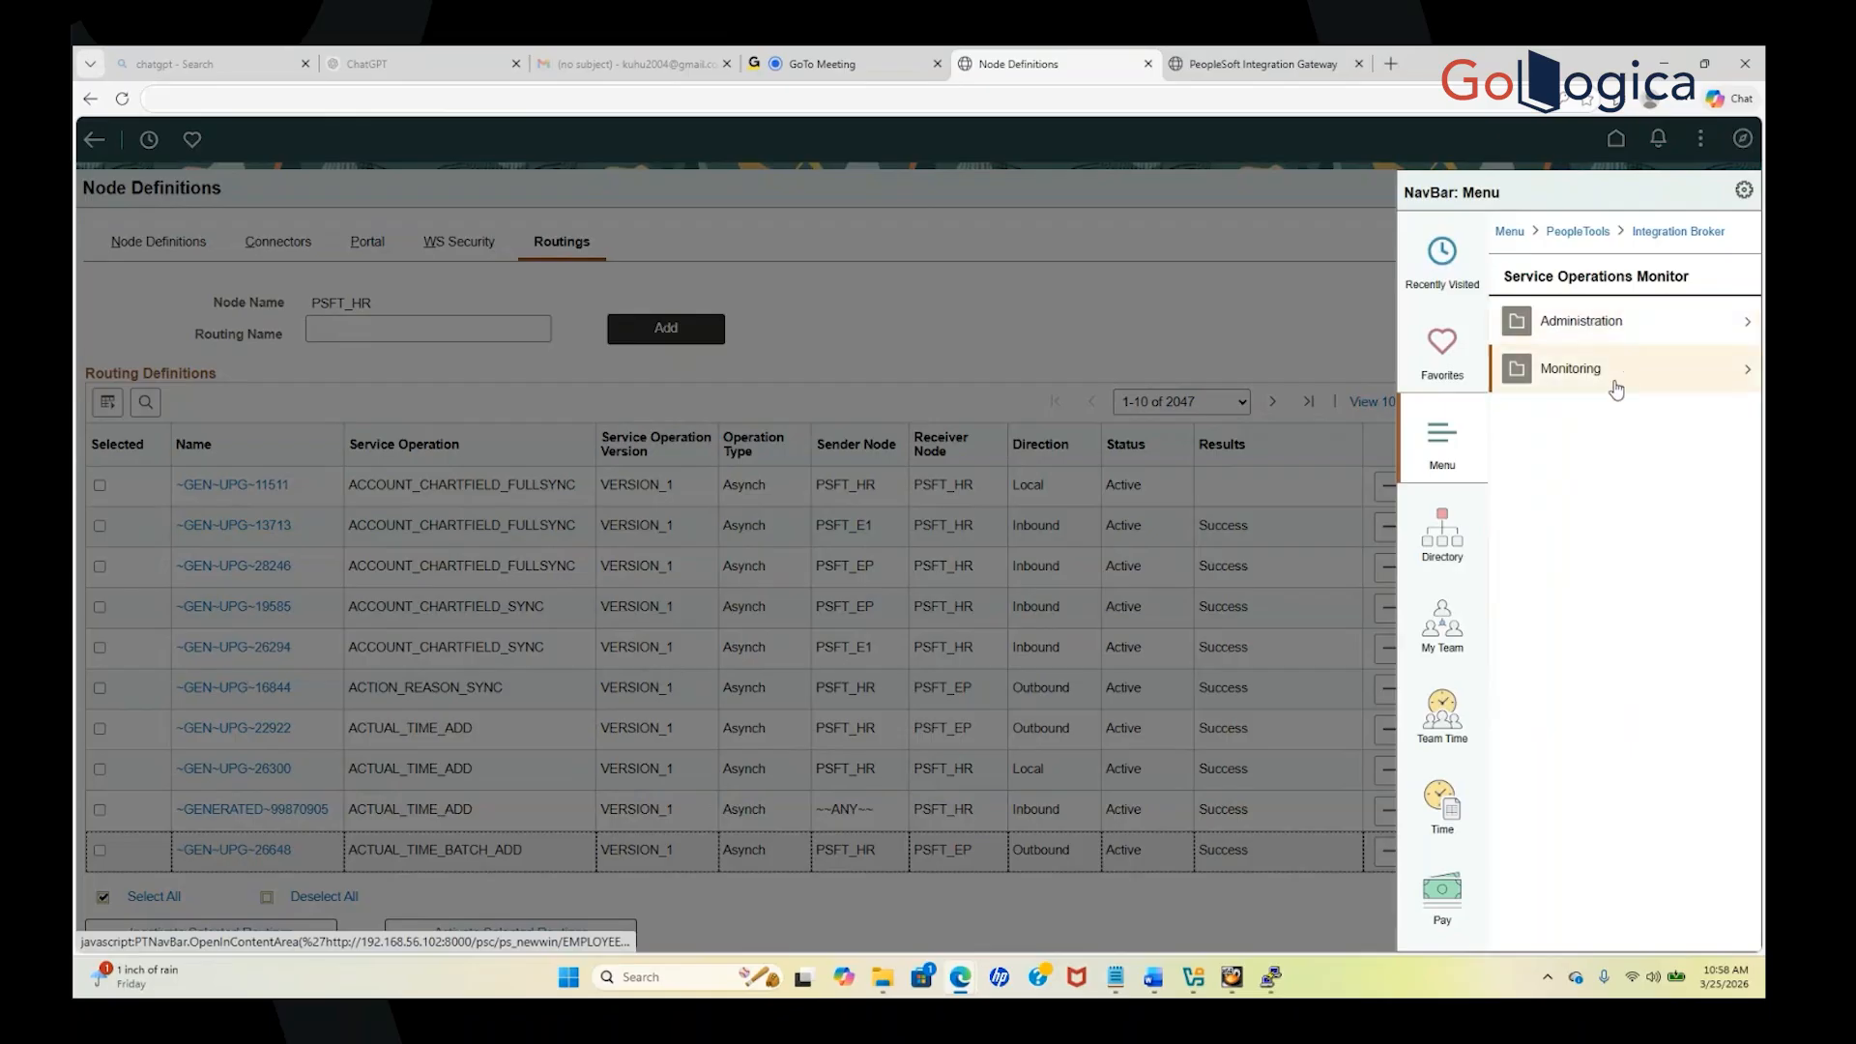
pyautogui.click(1603, 322)
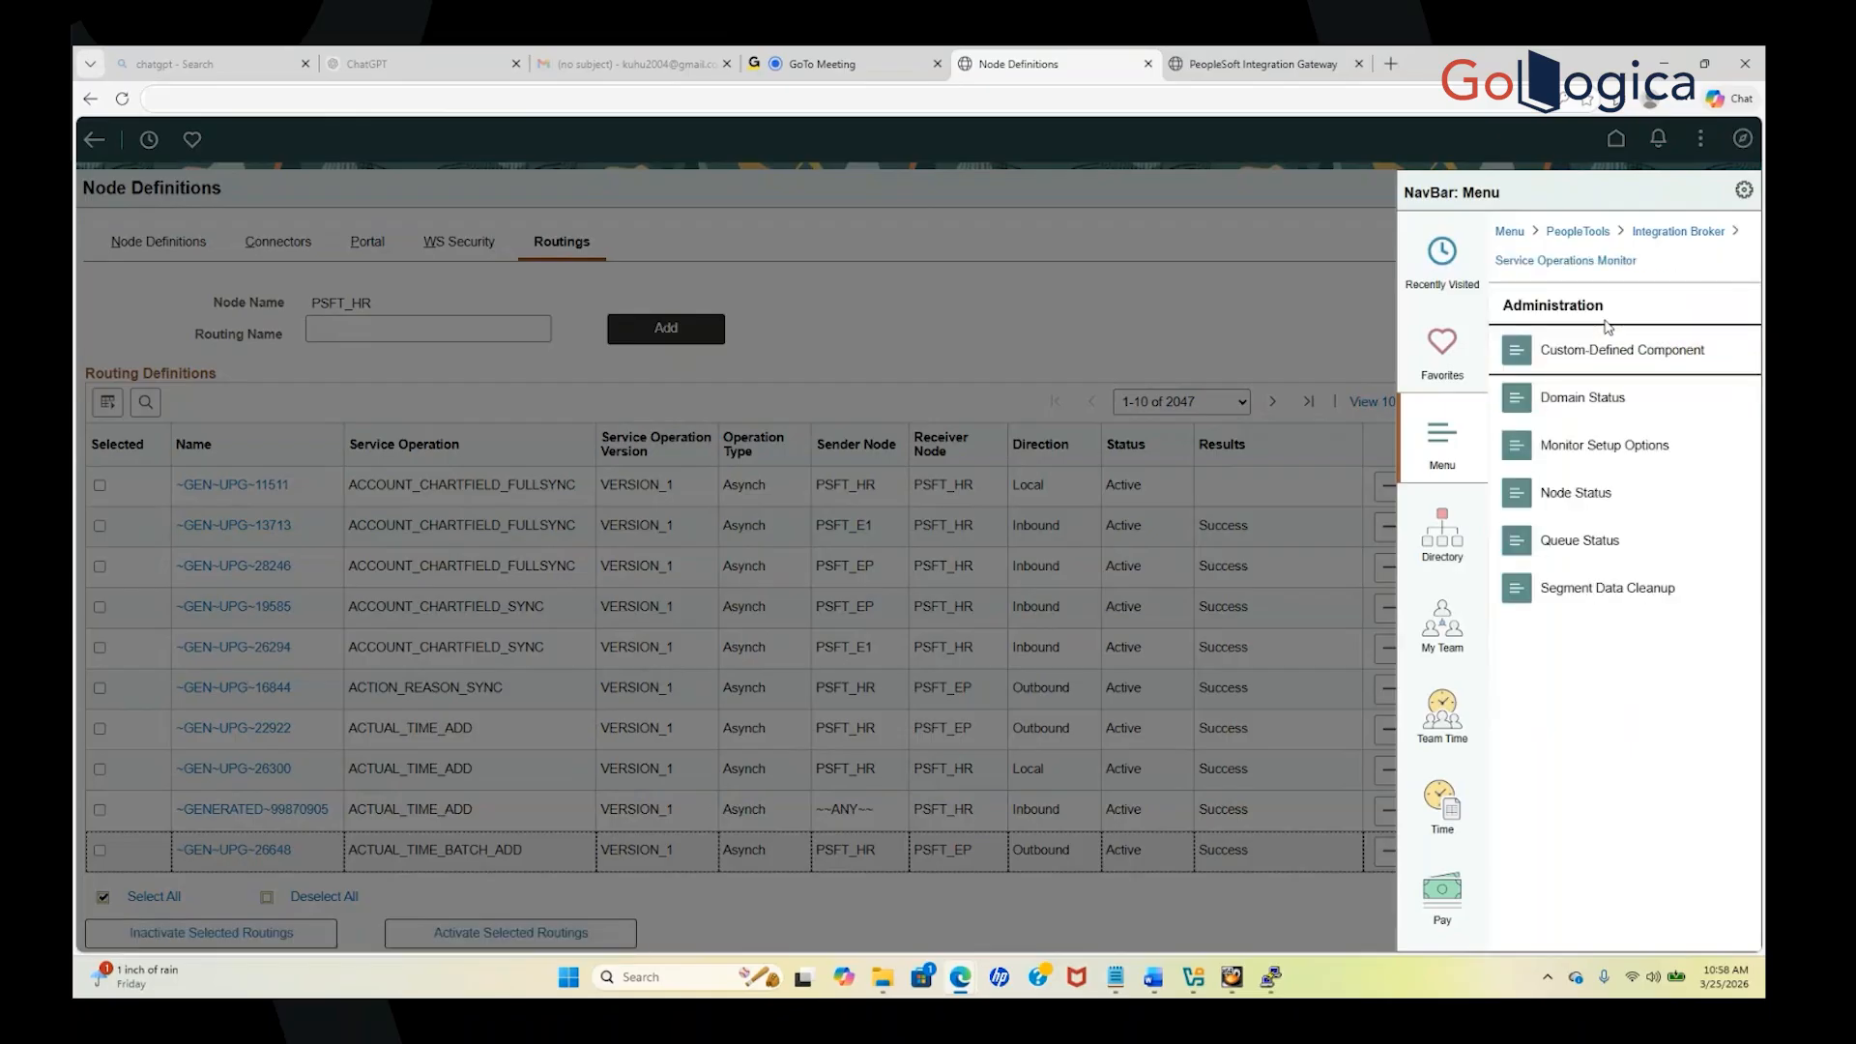
pyautogui.click(1609, 400)
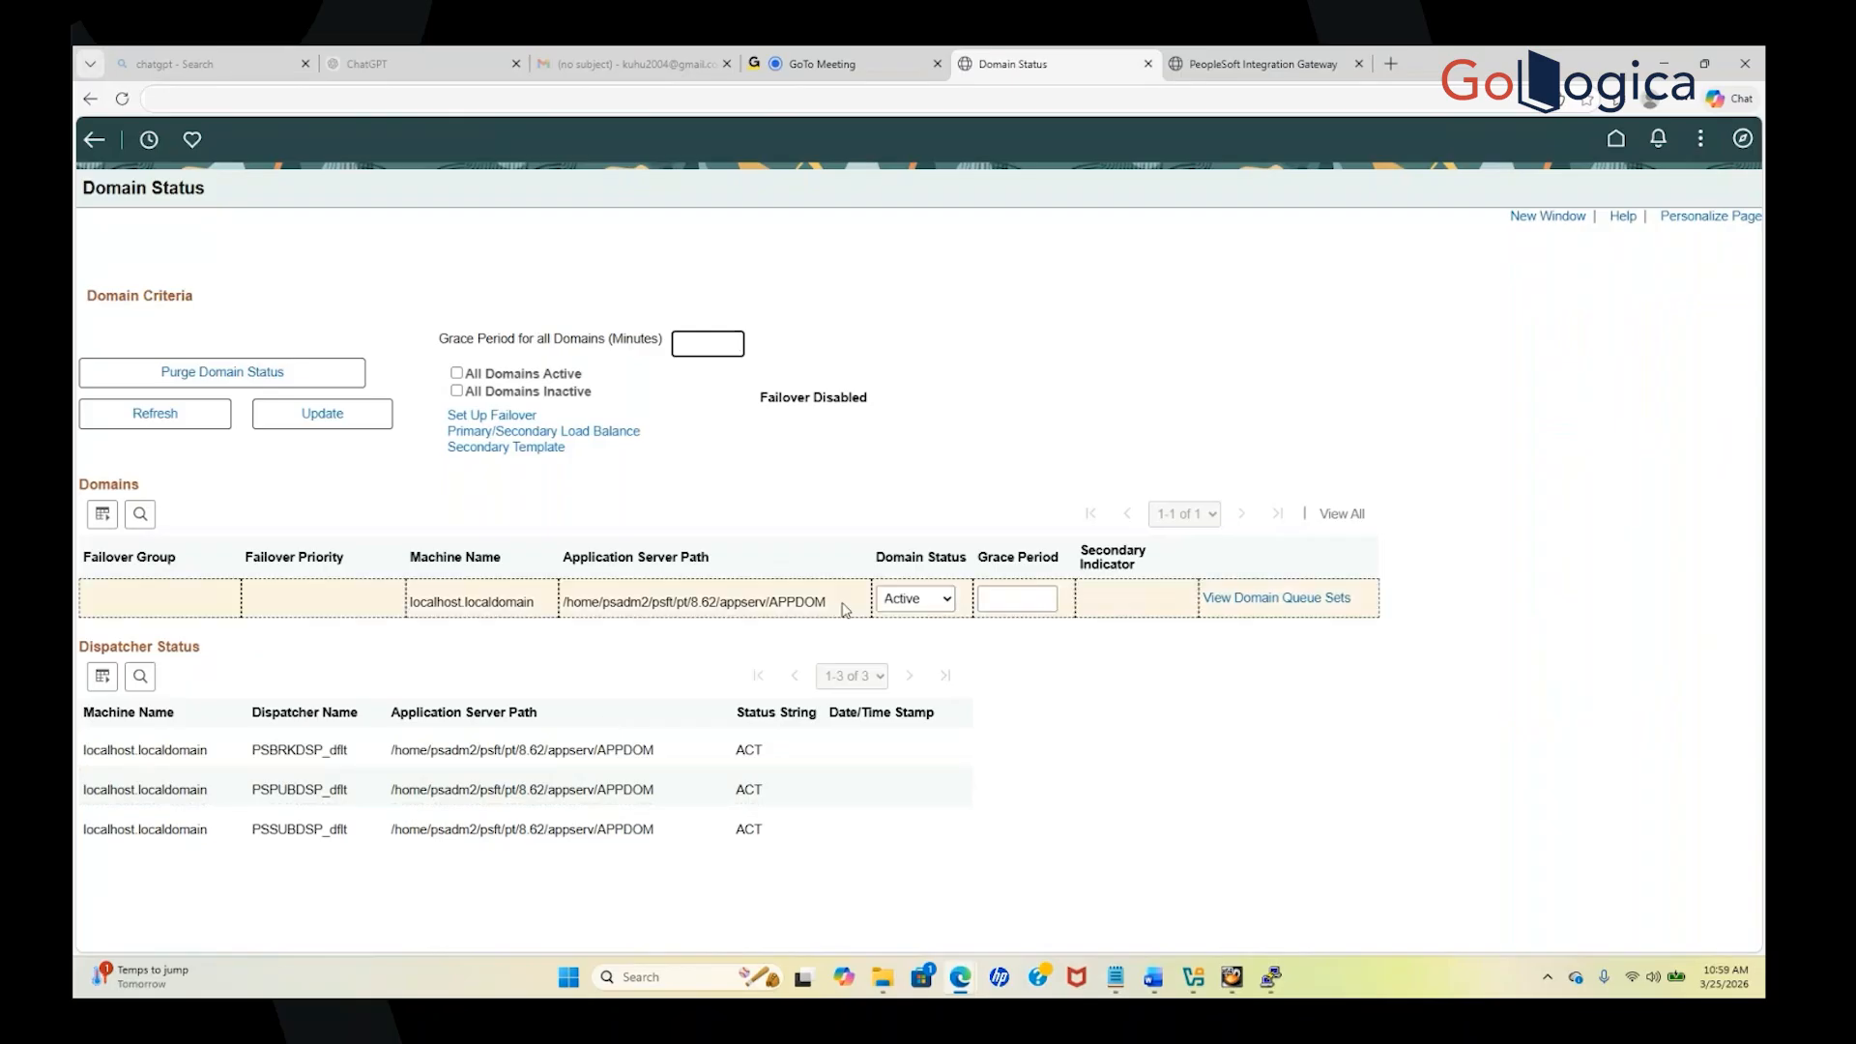
pyautogui.moveTo(843, 604); pyautogui.dragTo(770, 601)
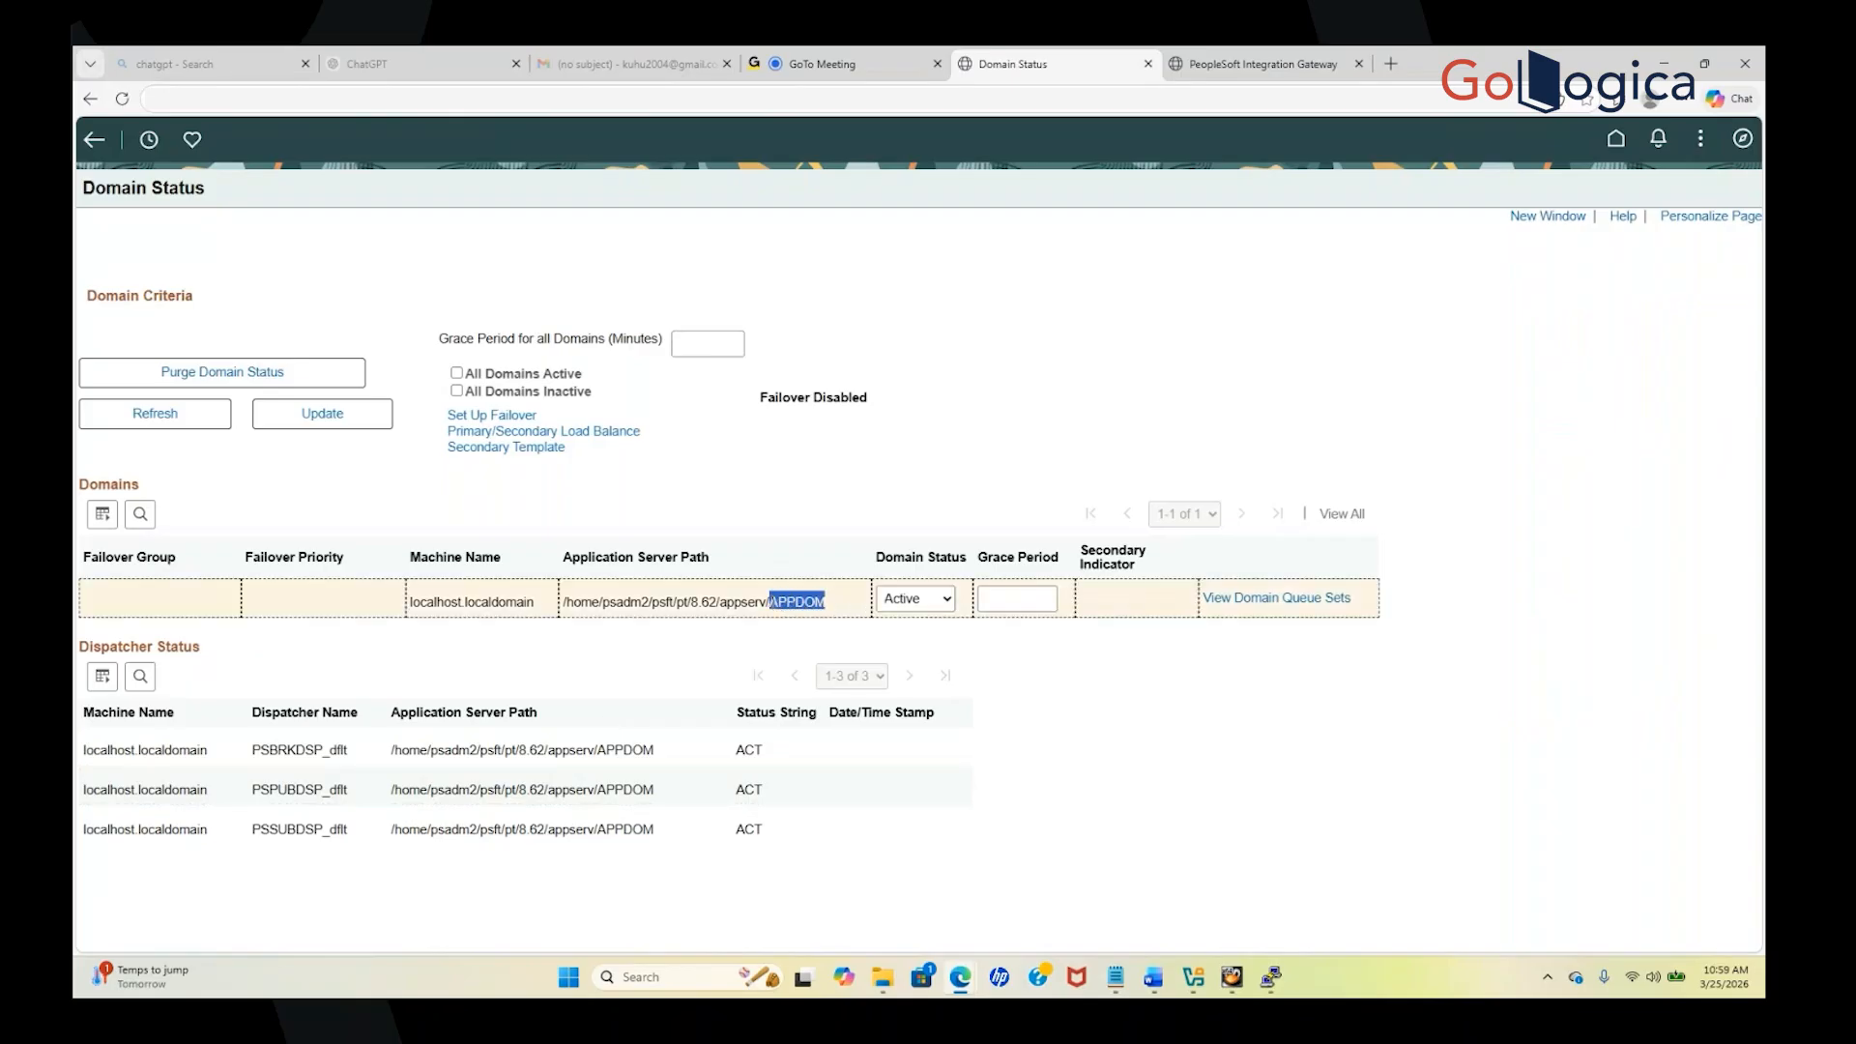
pyautogui.click(1064, 761)
# Set the APPDOM domain's status to Inactive, update it and refresh the dispatcher status
pyautogui.click(952, 602)
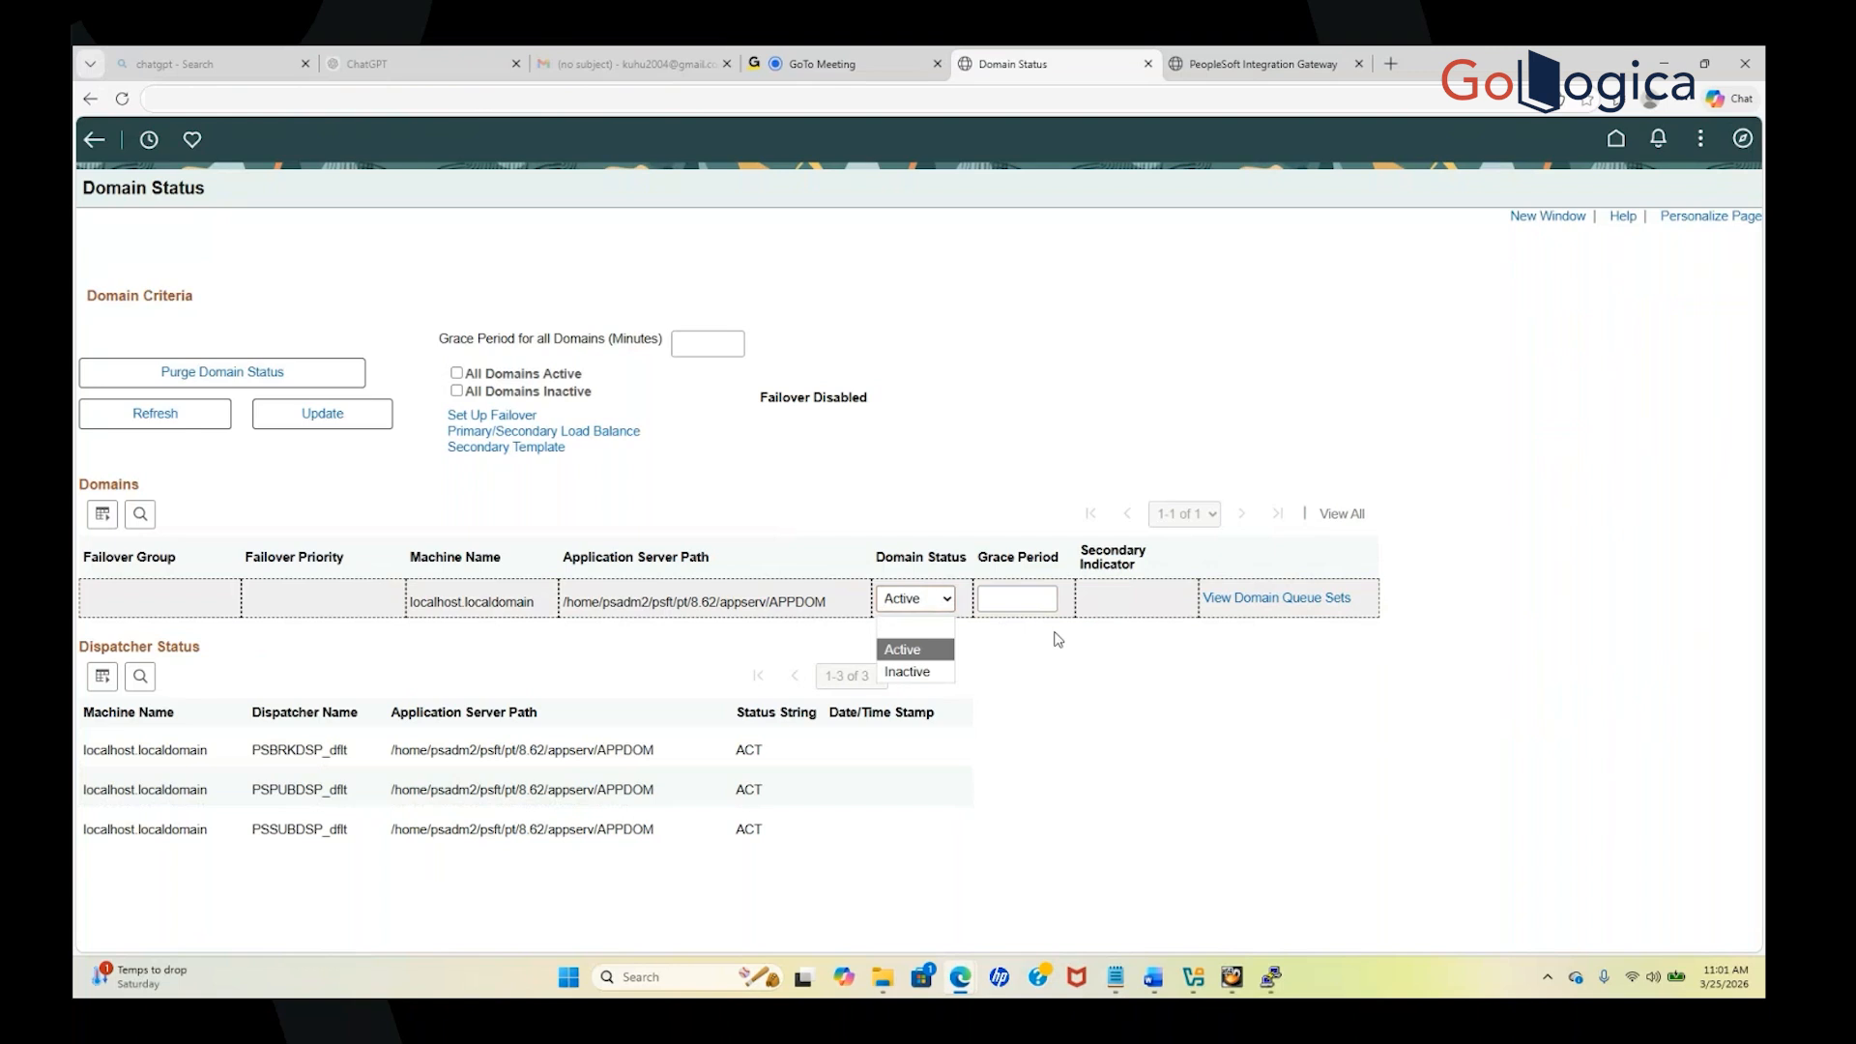
pyautogui.click(909, 672)
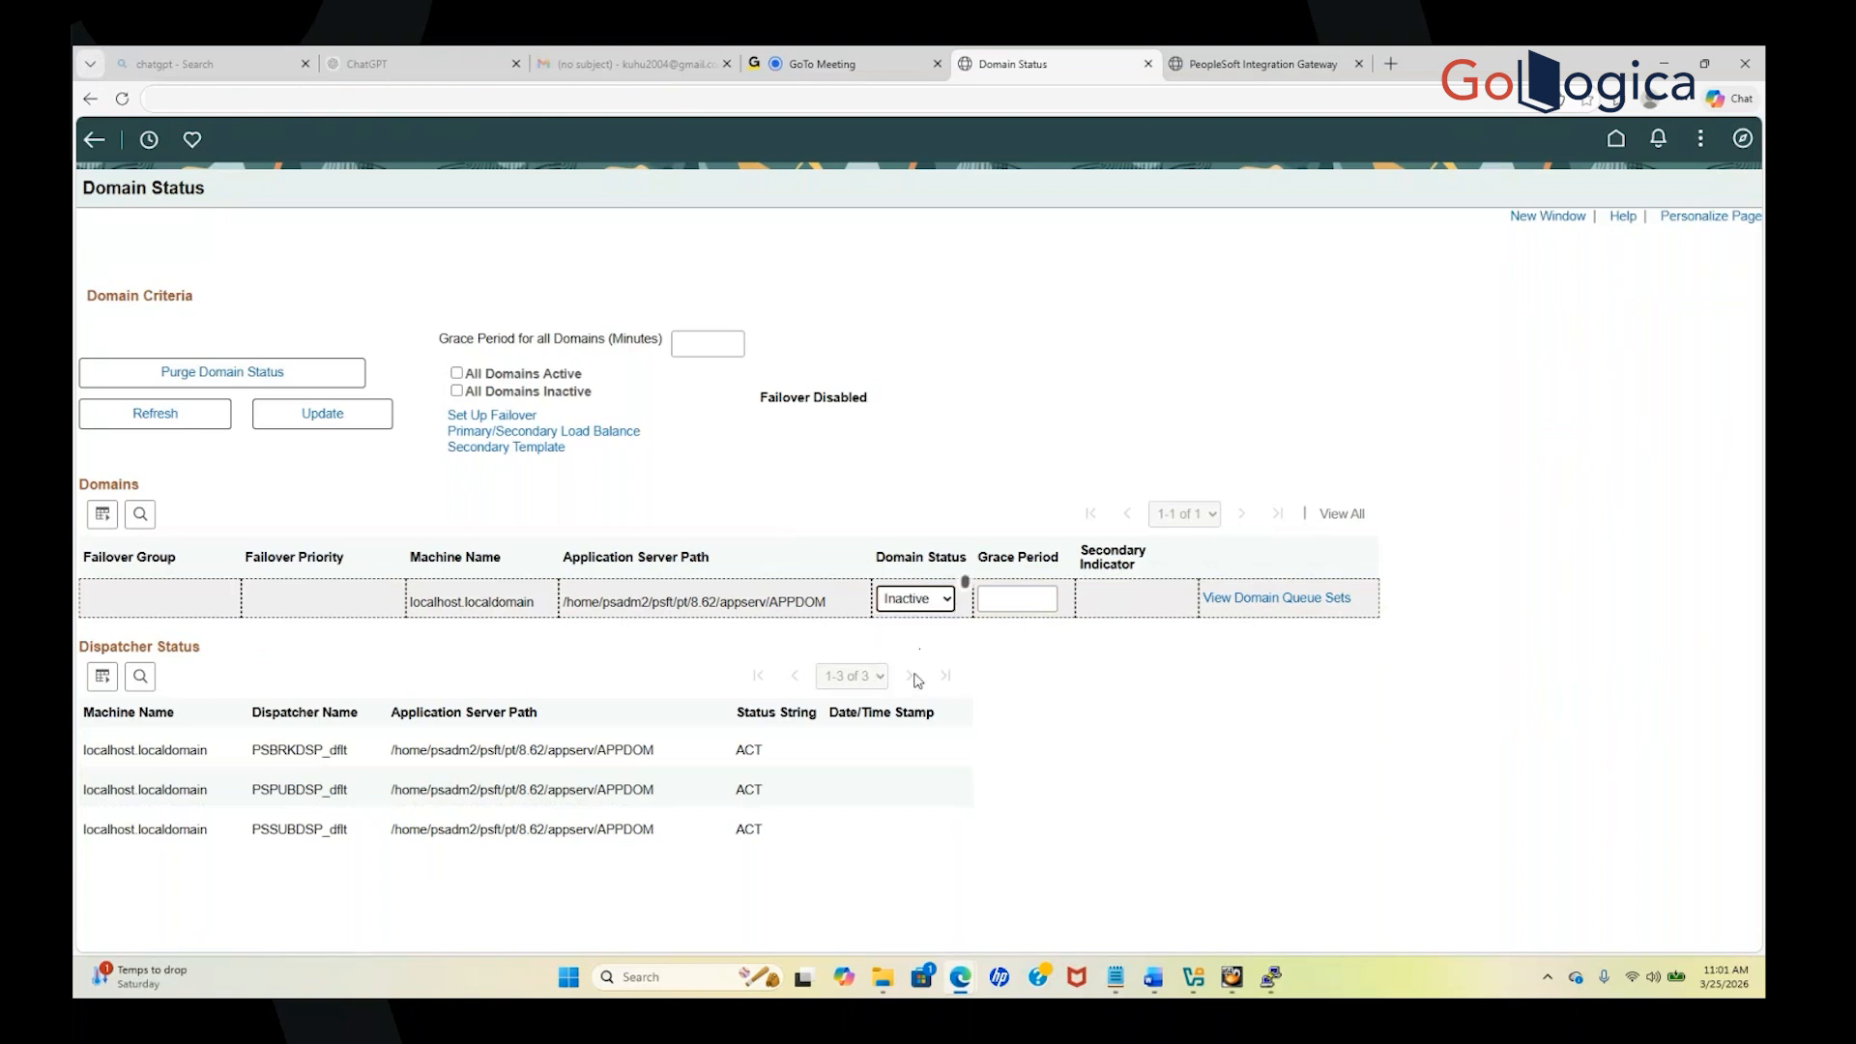
pyautogui.click(319, 415)
pyautogui.click(319, 415)
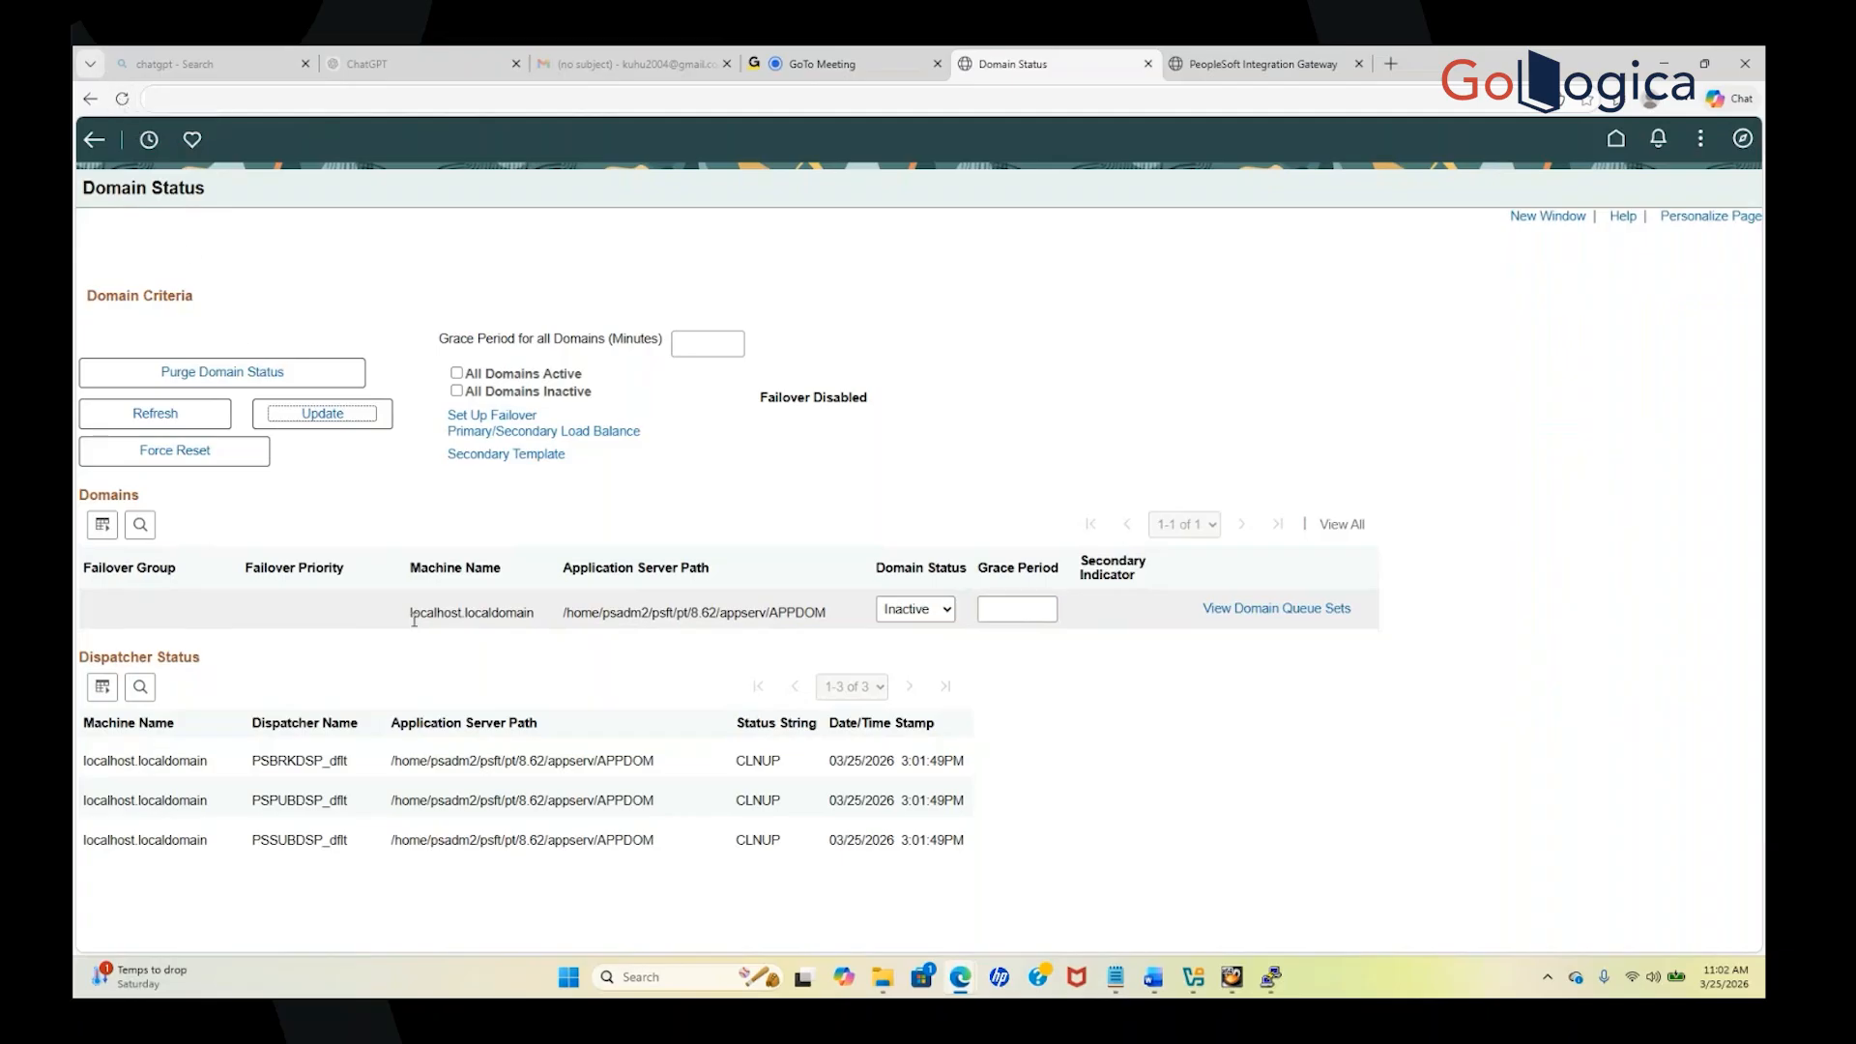
pyautogui.click(163, 409)
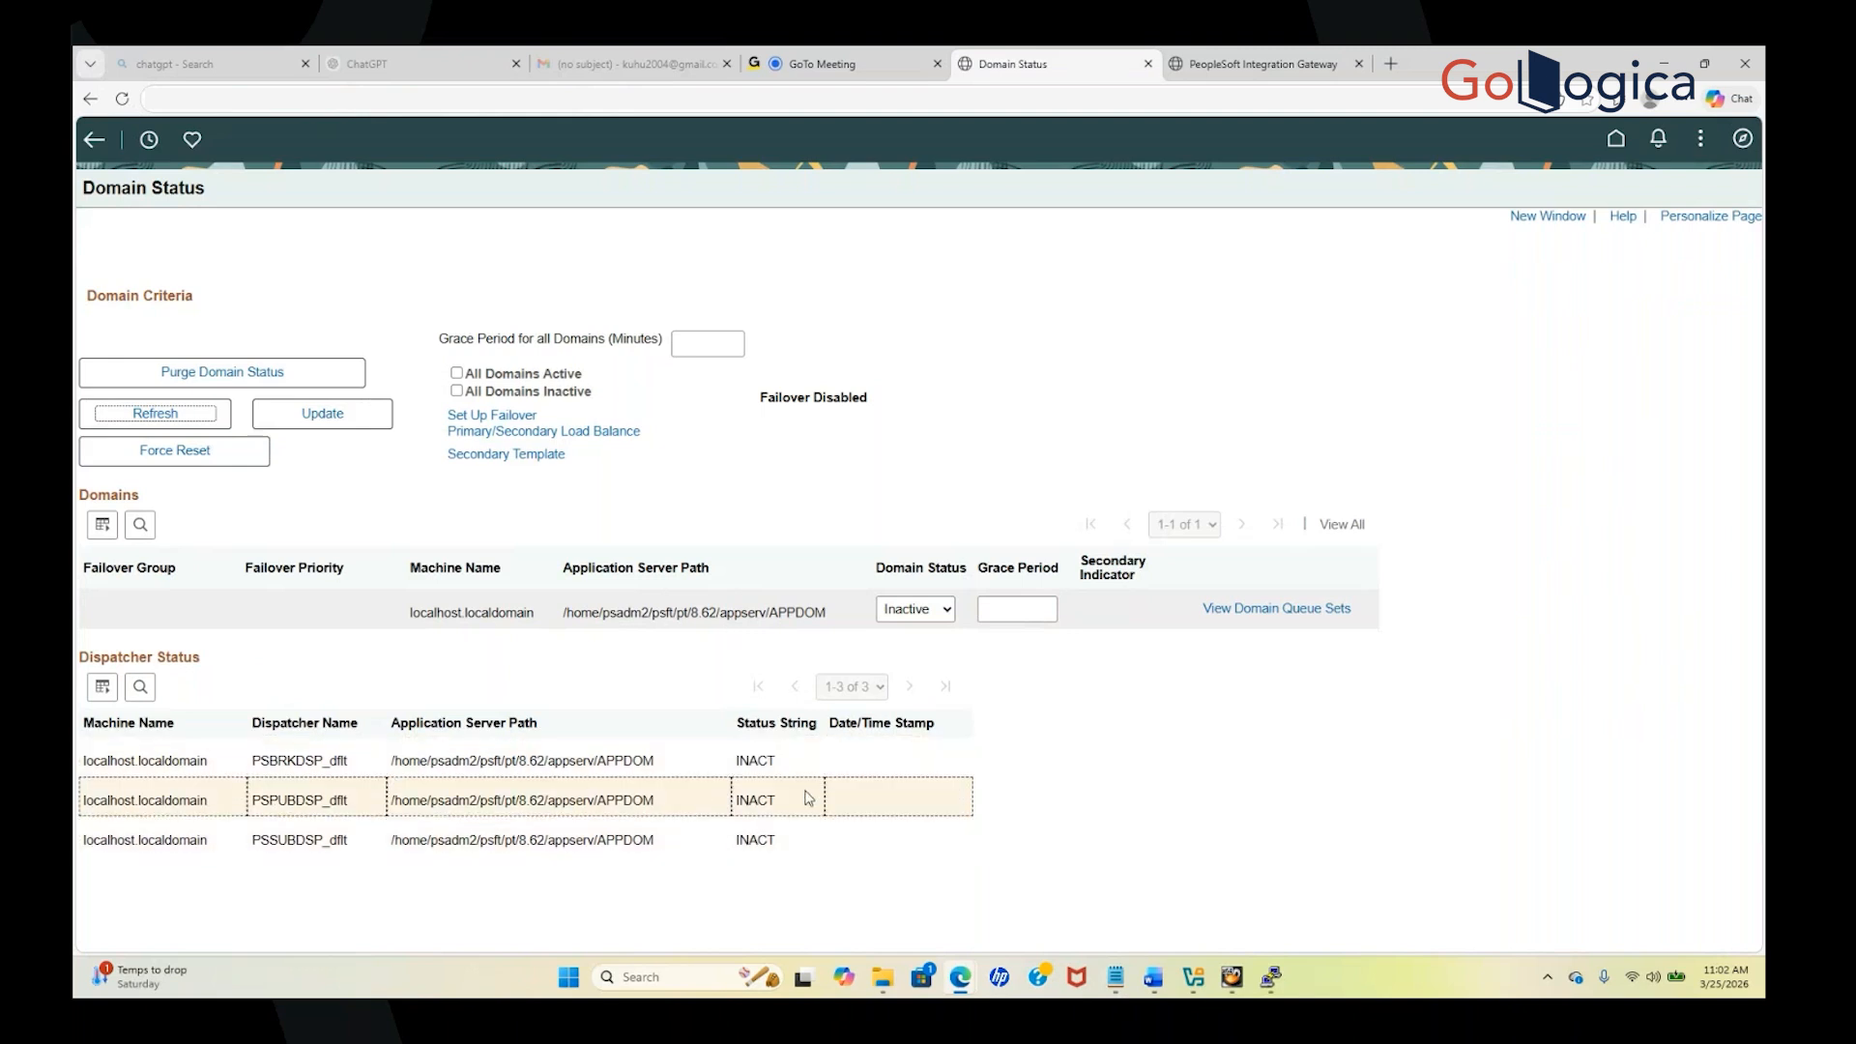
# Set the APPDOM domain's status back to Active, update it and refresh the dispatcher list
pyautogui.click(945, 609)
pyautogui.click(910, 649)
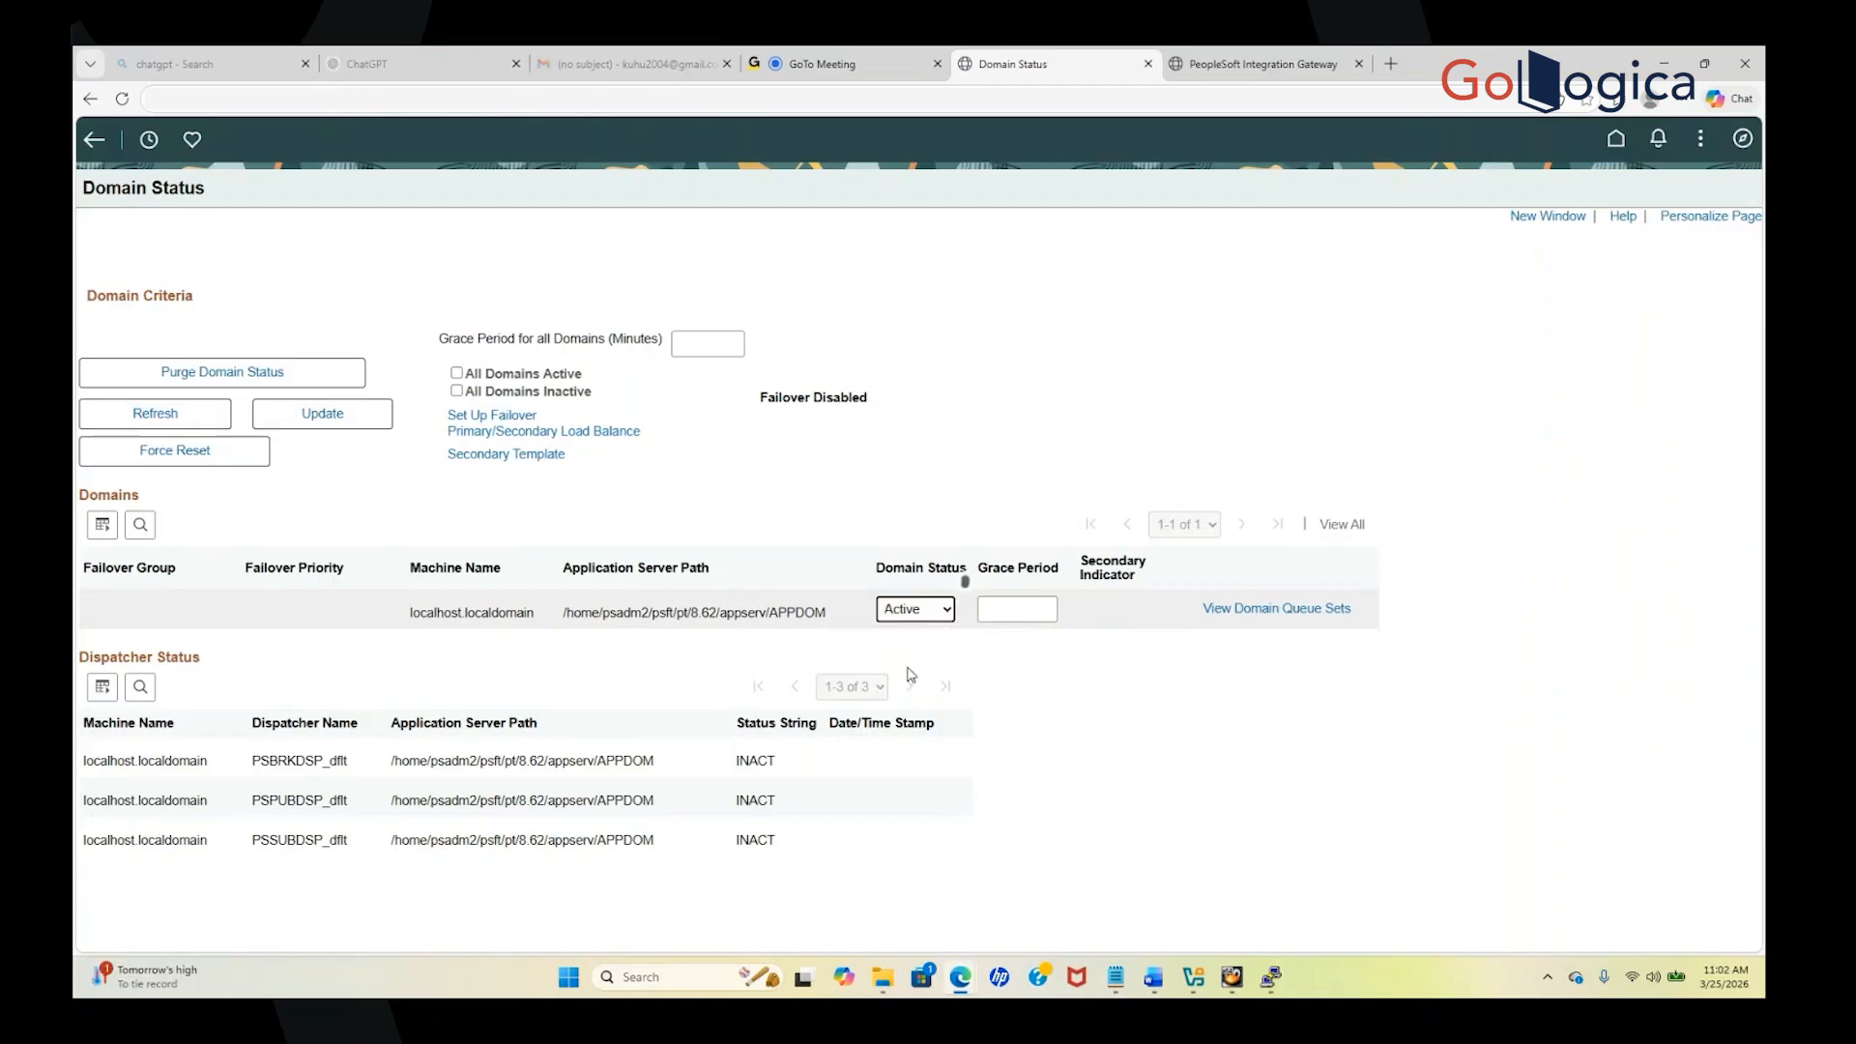
pyautogui.click(323, 415)
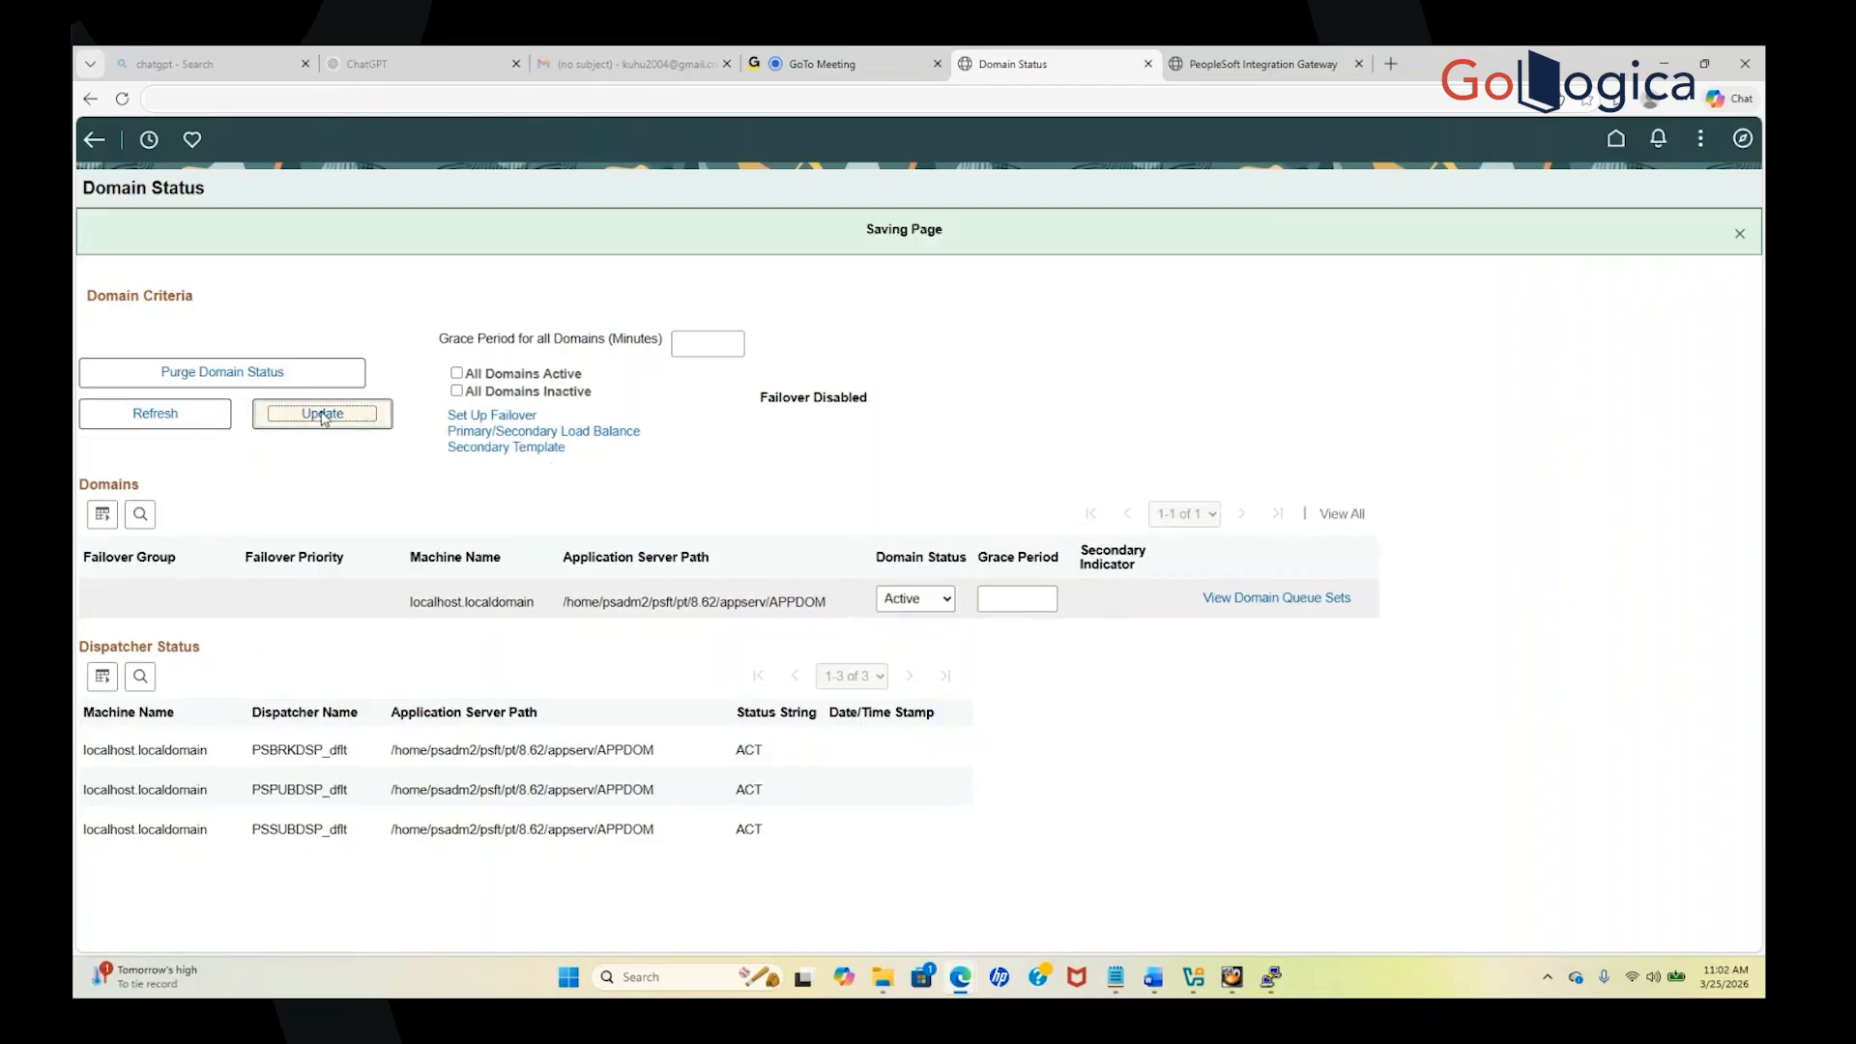
pyautogui.click(184, 417)
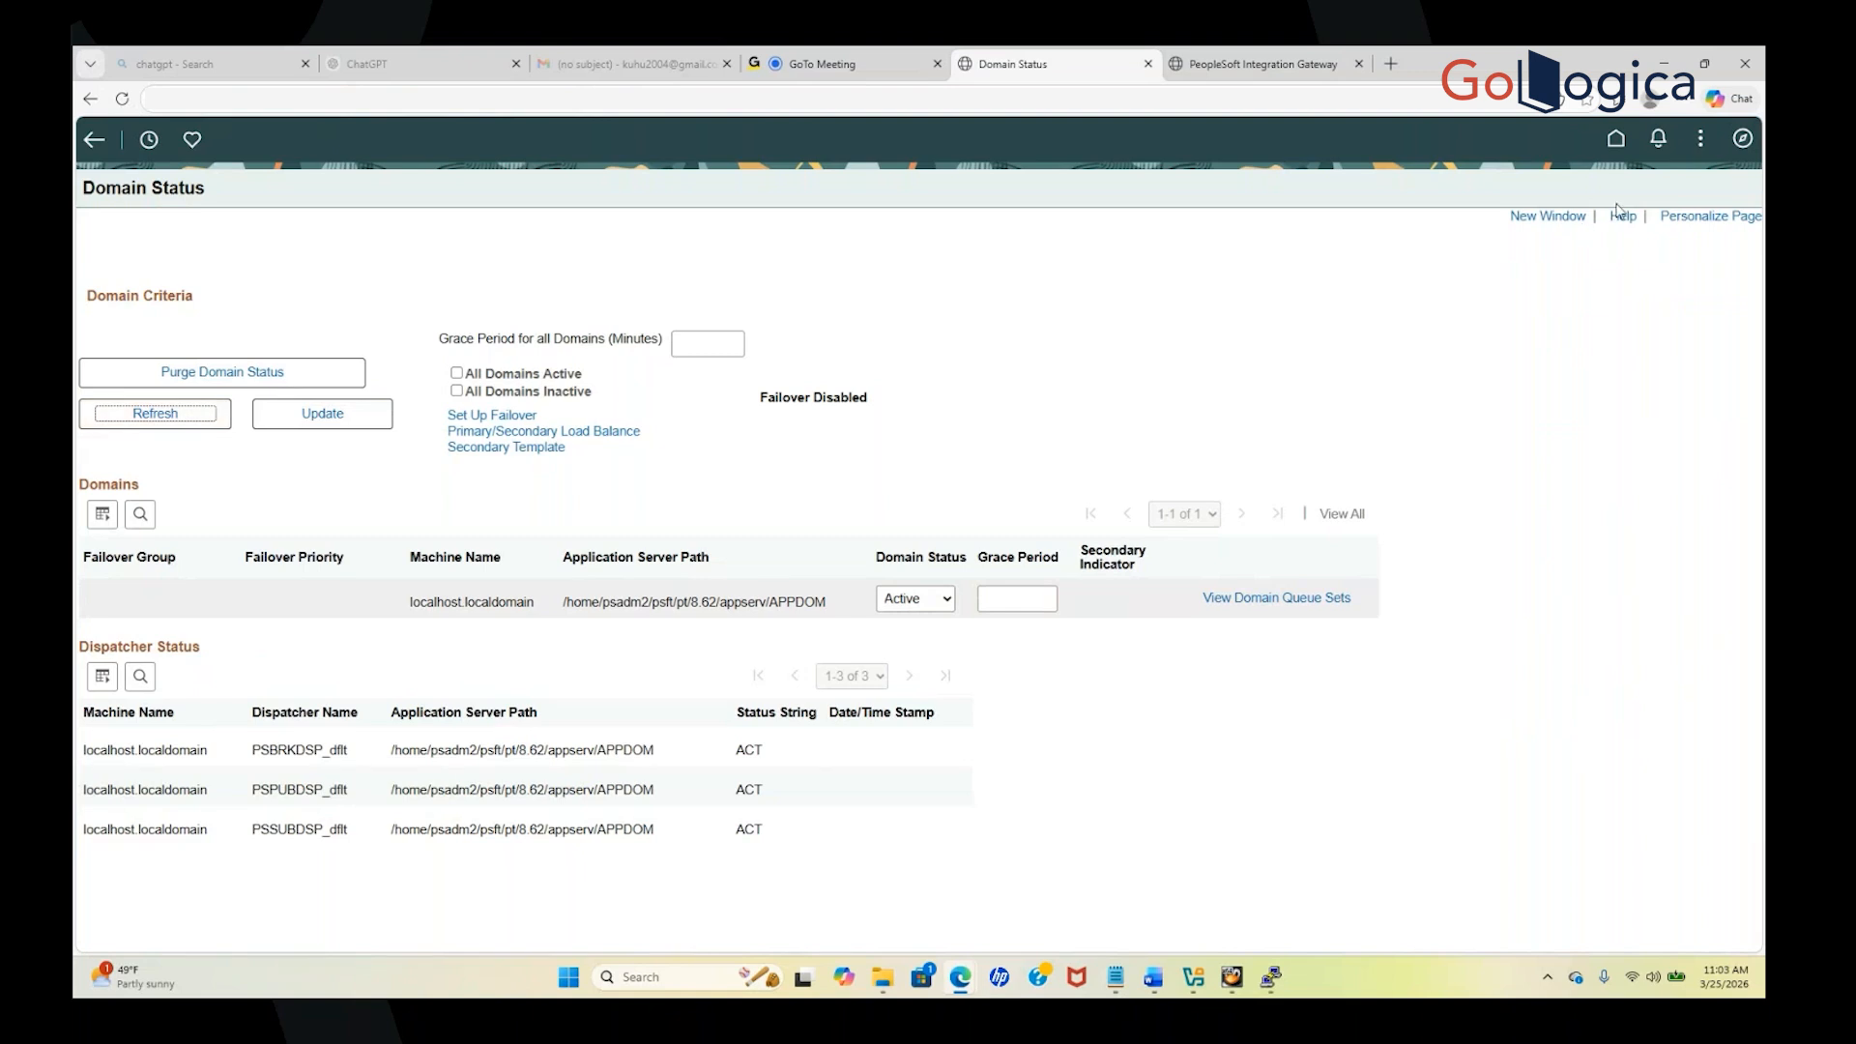
# Open the Monitor Asynchronous Services page from the Service Operations Monitor, refresh the overview and check its grouping by queue
pyautogui.click(1743, 140)
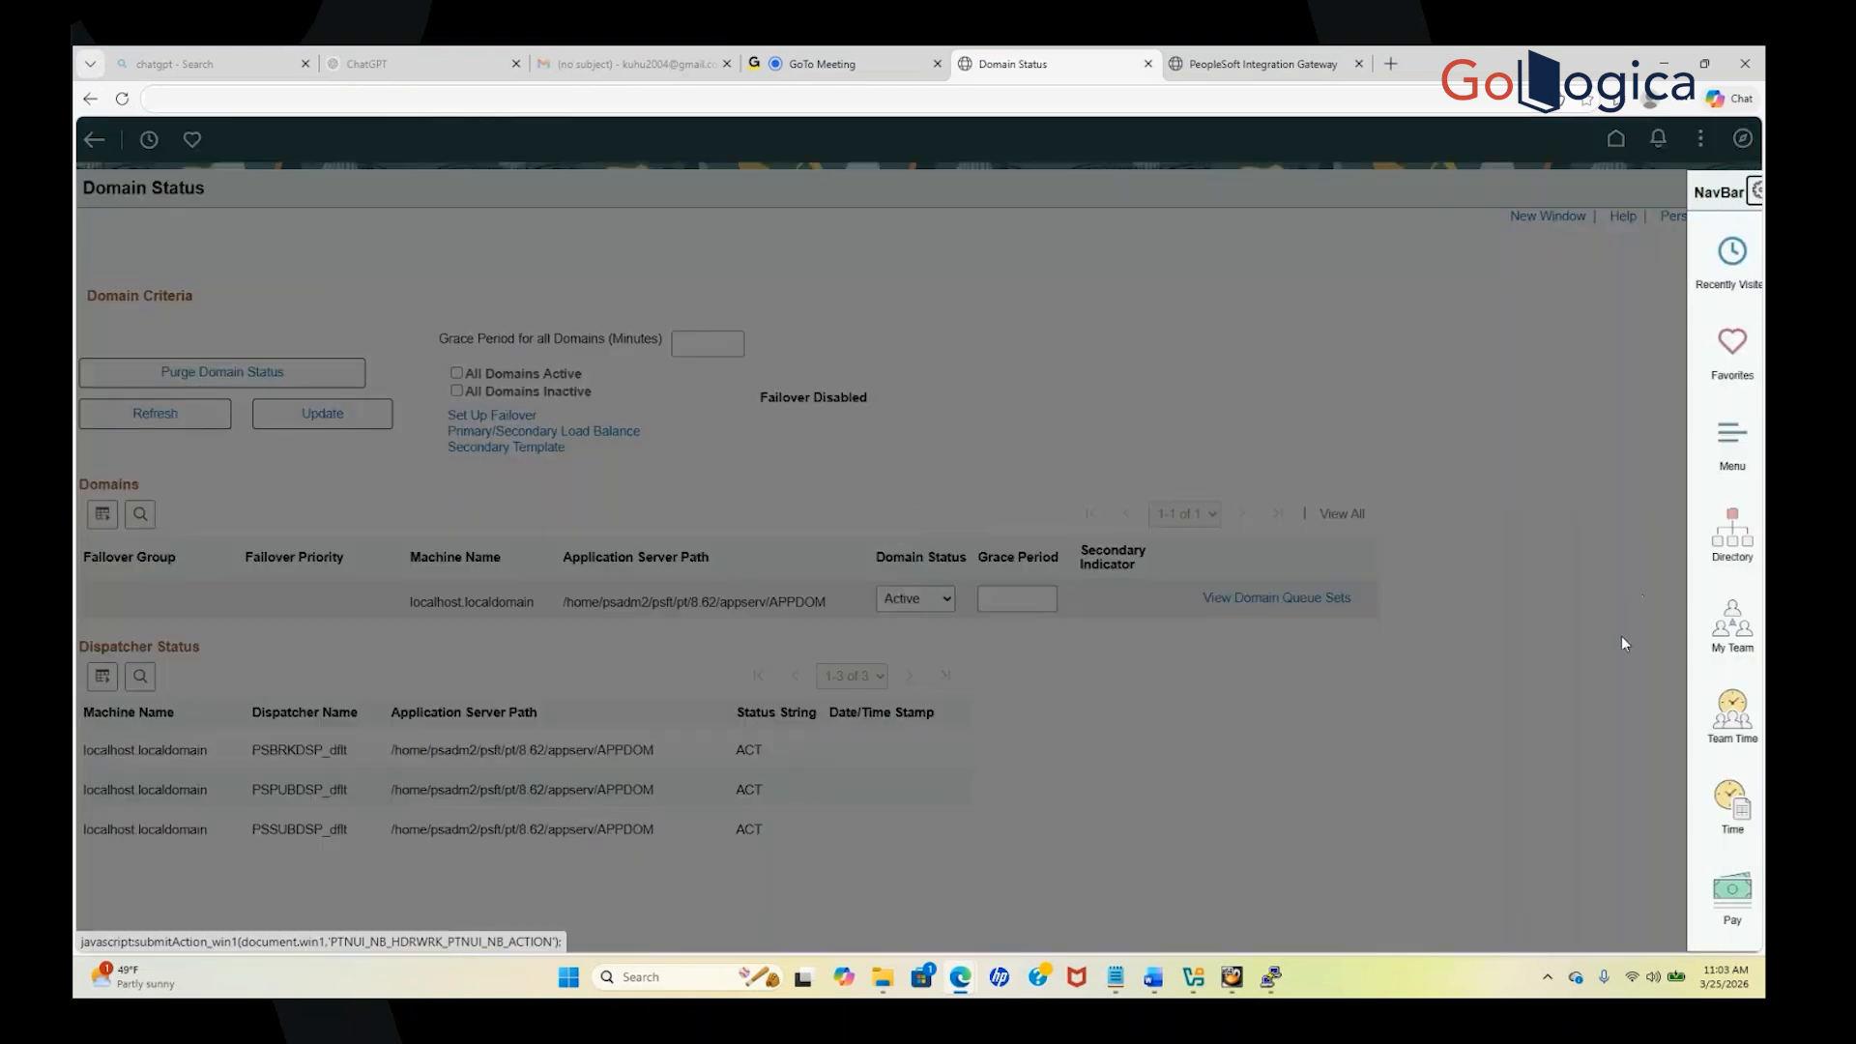
pyautogui.click(1752, 455)
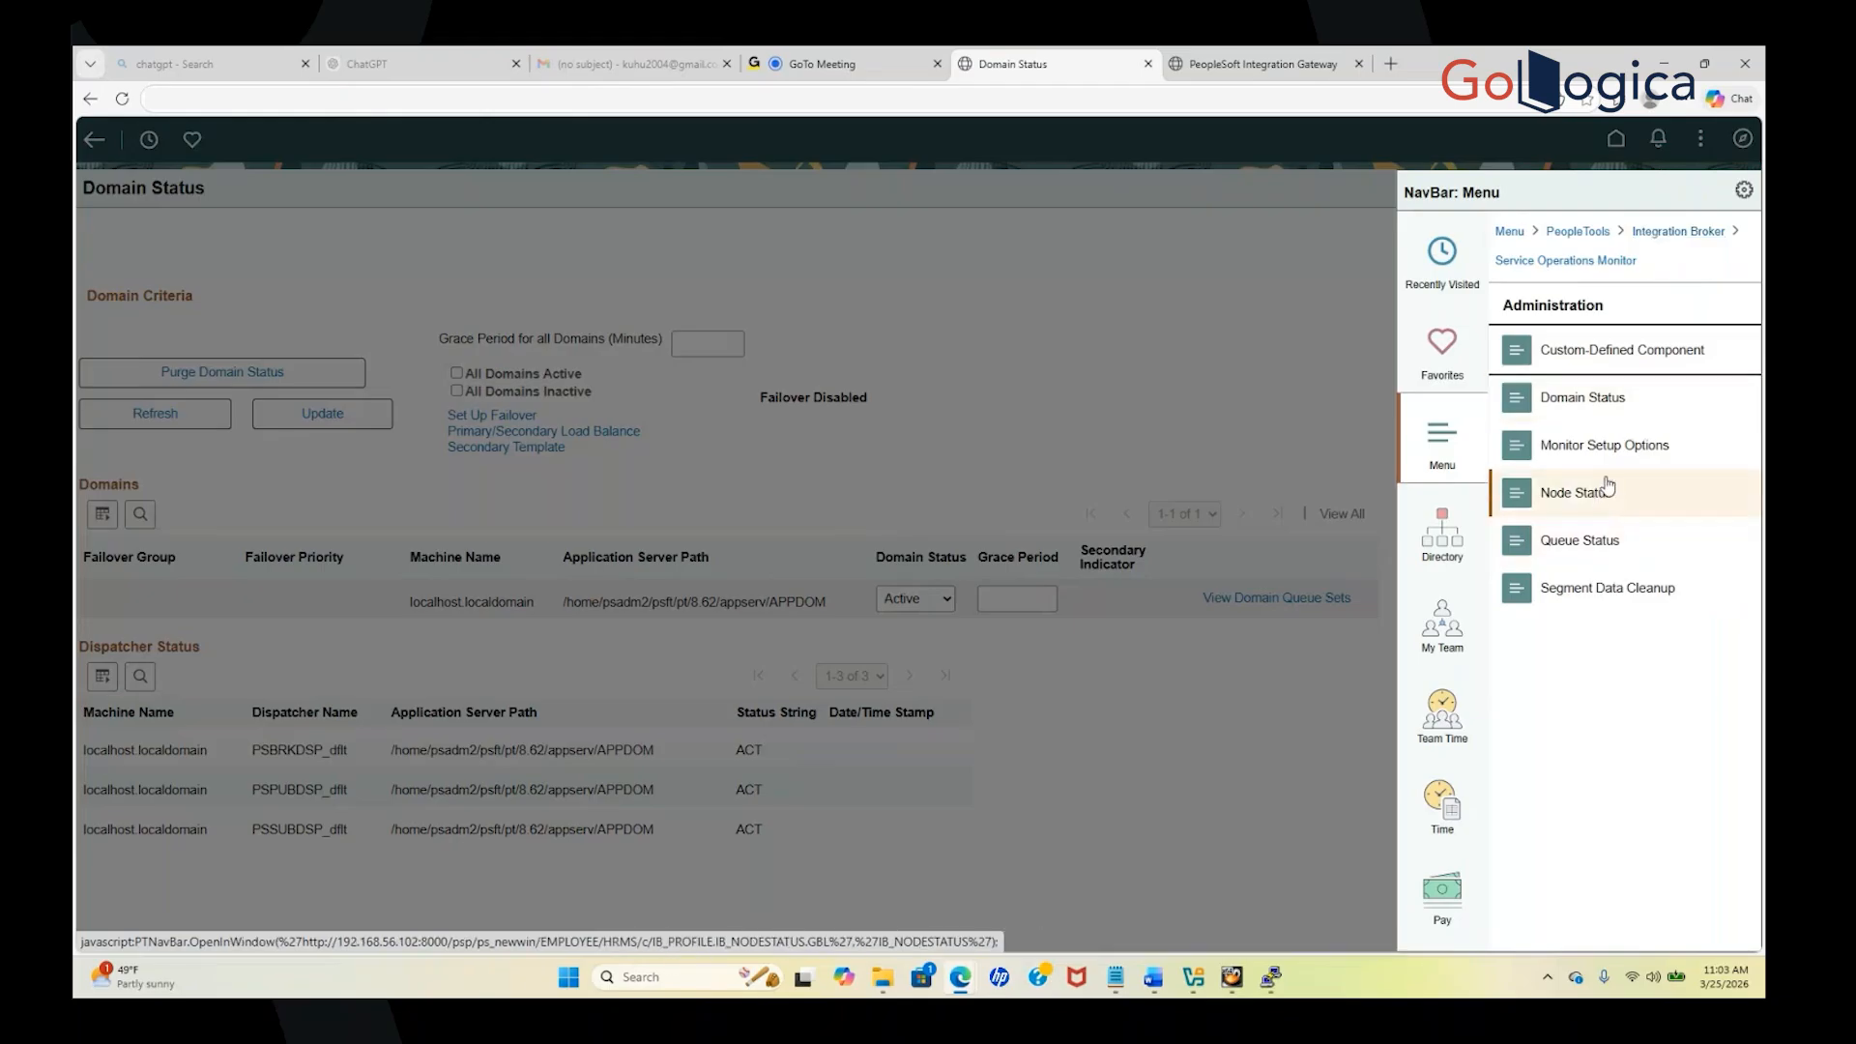
pyautogui.click(1560, 265)
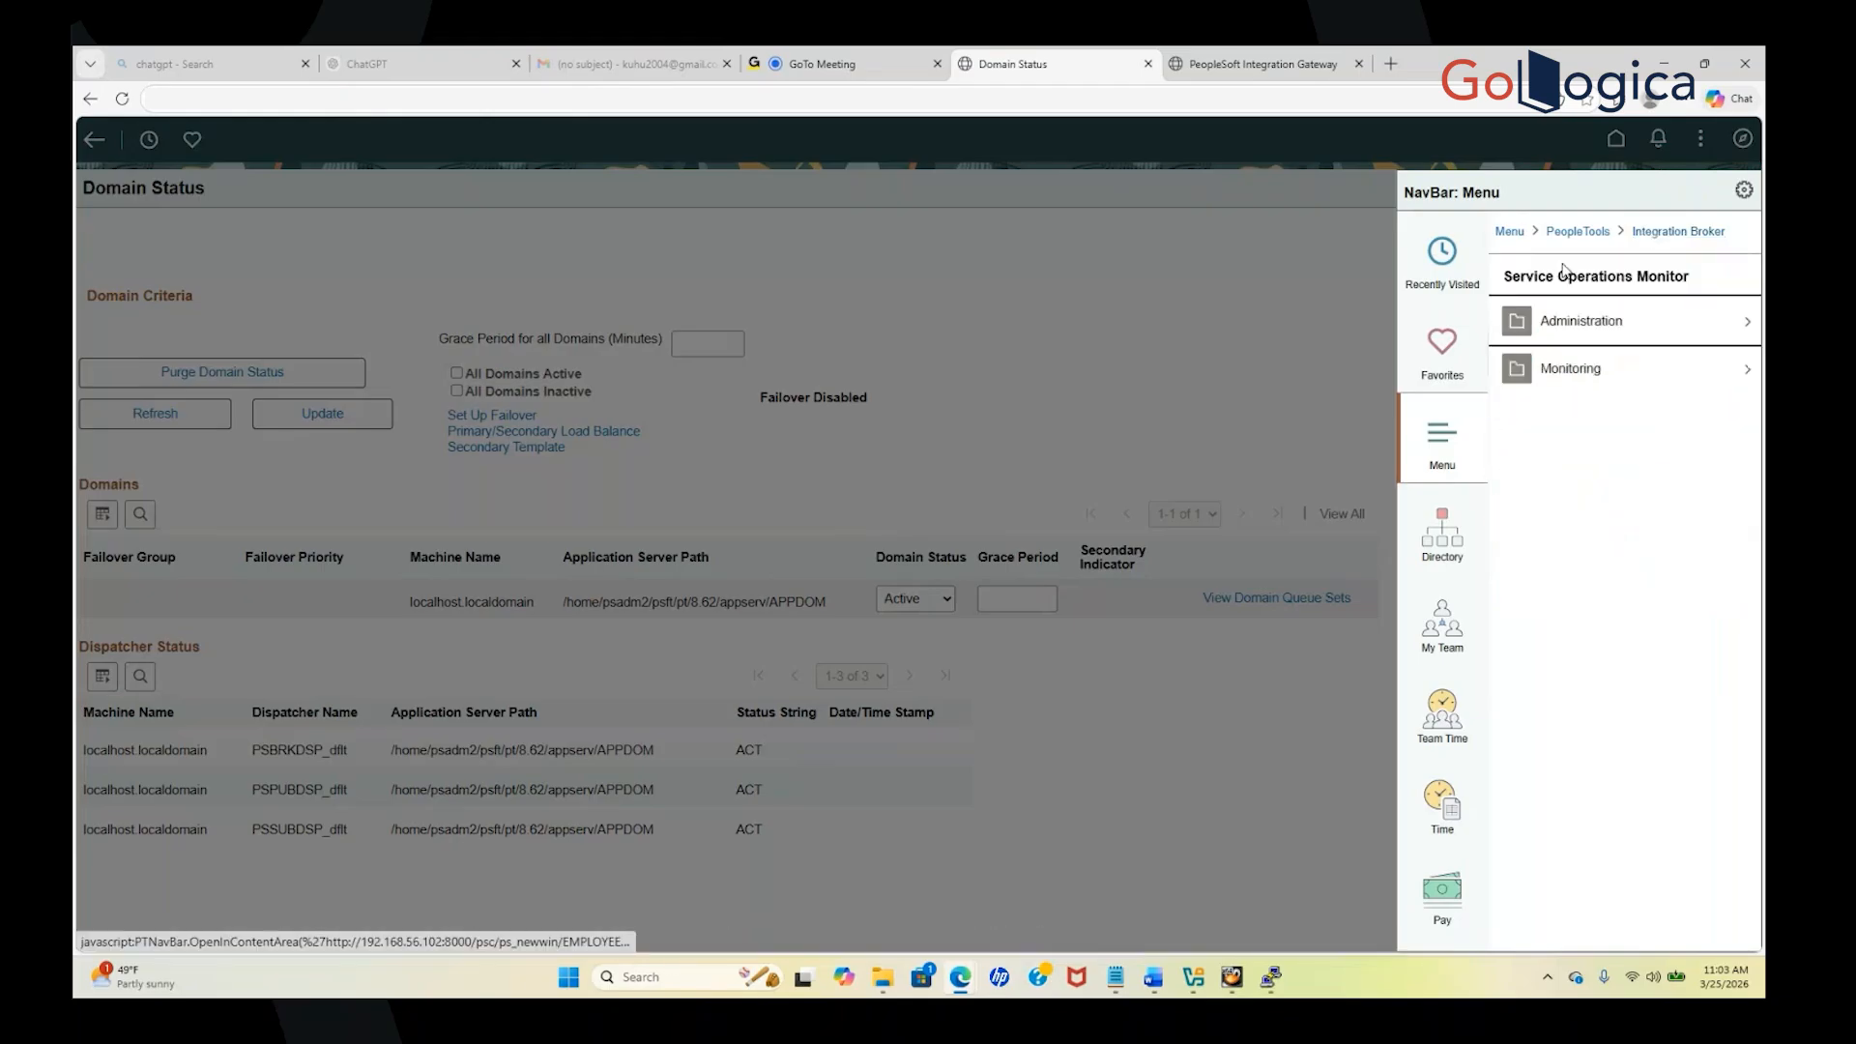
pyautogui.click(1591, 373)
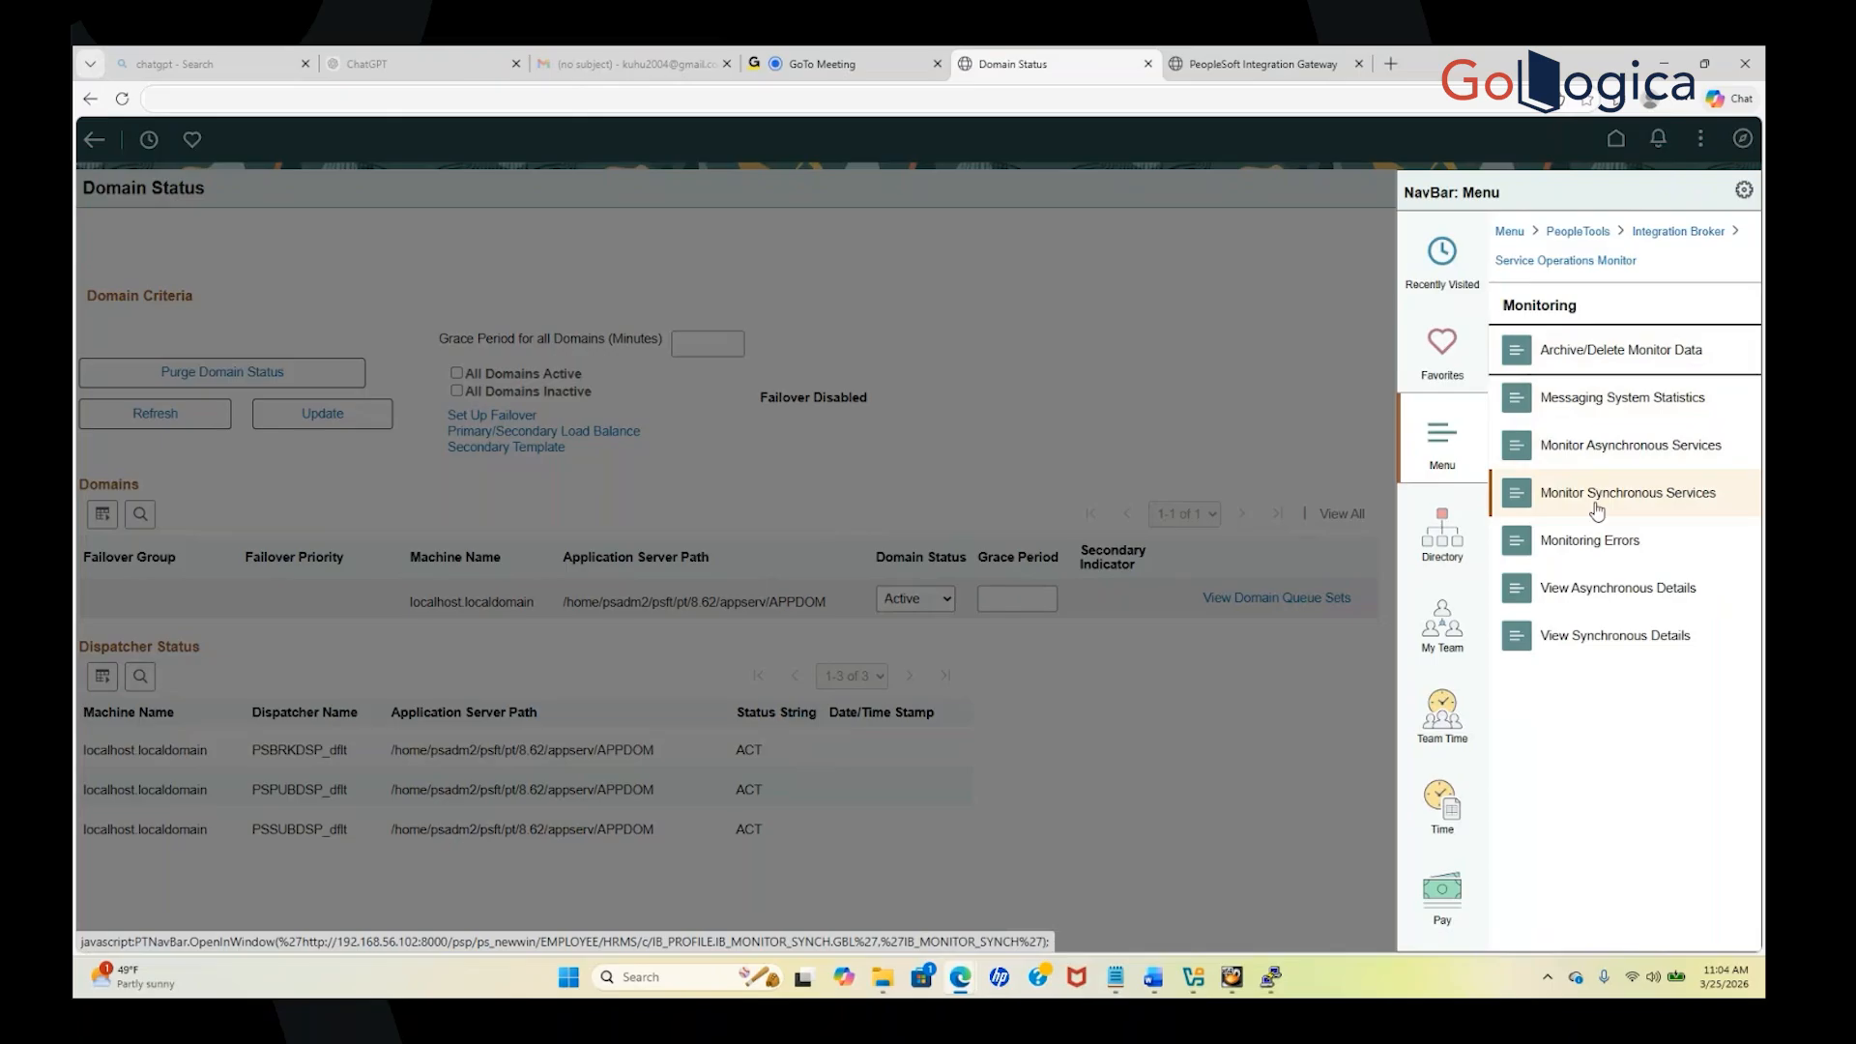
pyautogui.click(1641, 448)
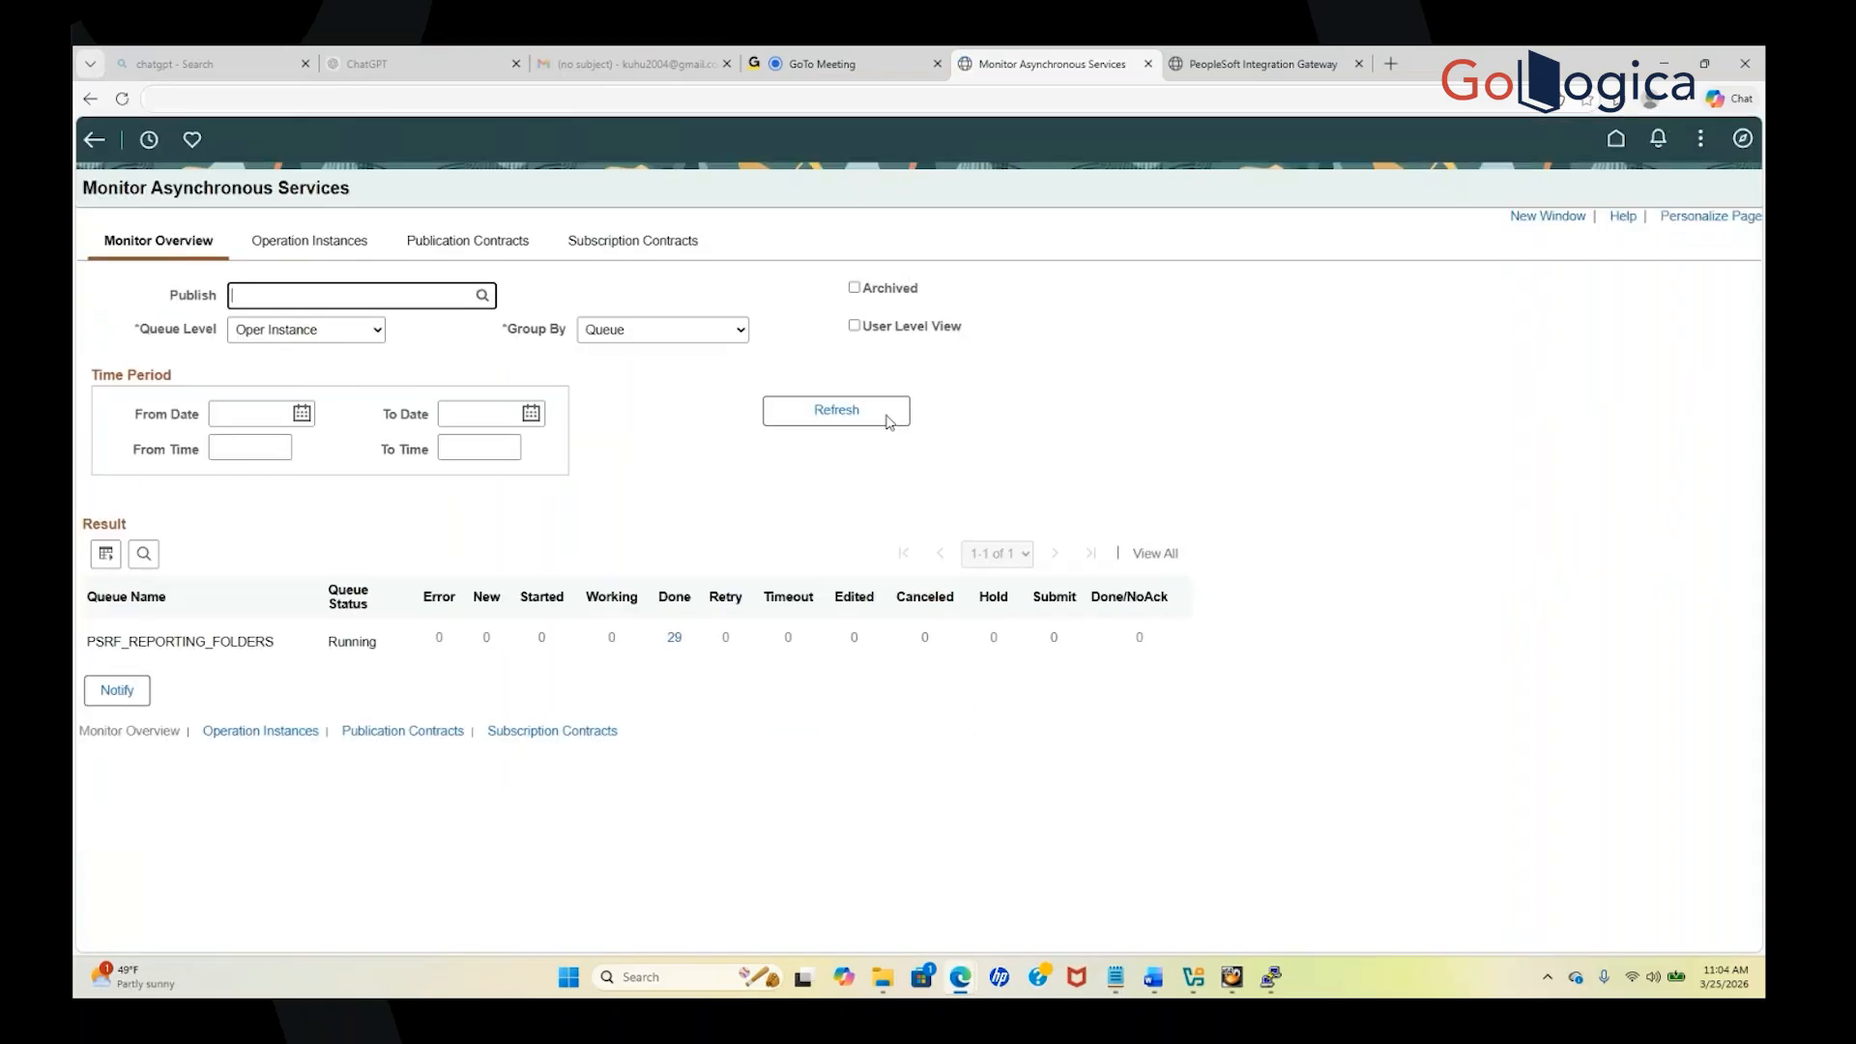
pyautogui.click(884, 418)
pyautogui.click(744, 332)
pyautogui.click(736, 468)
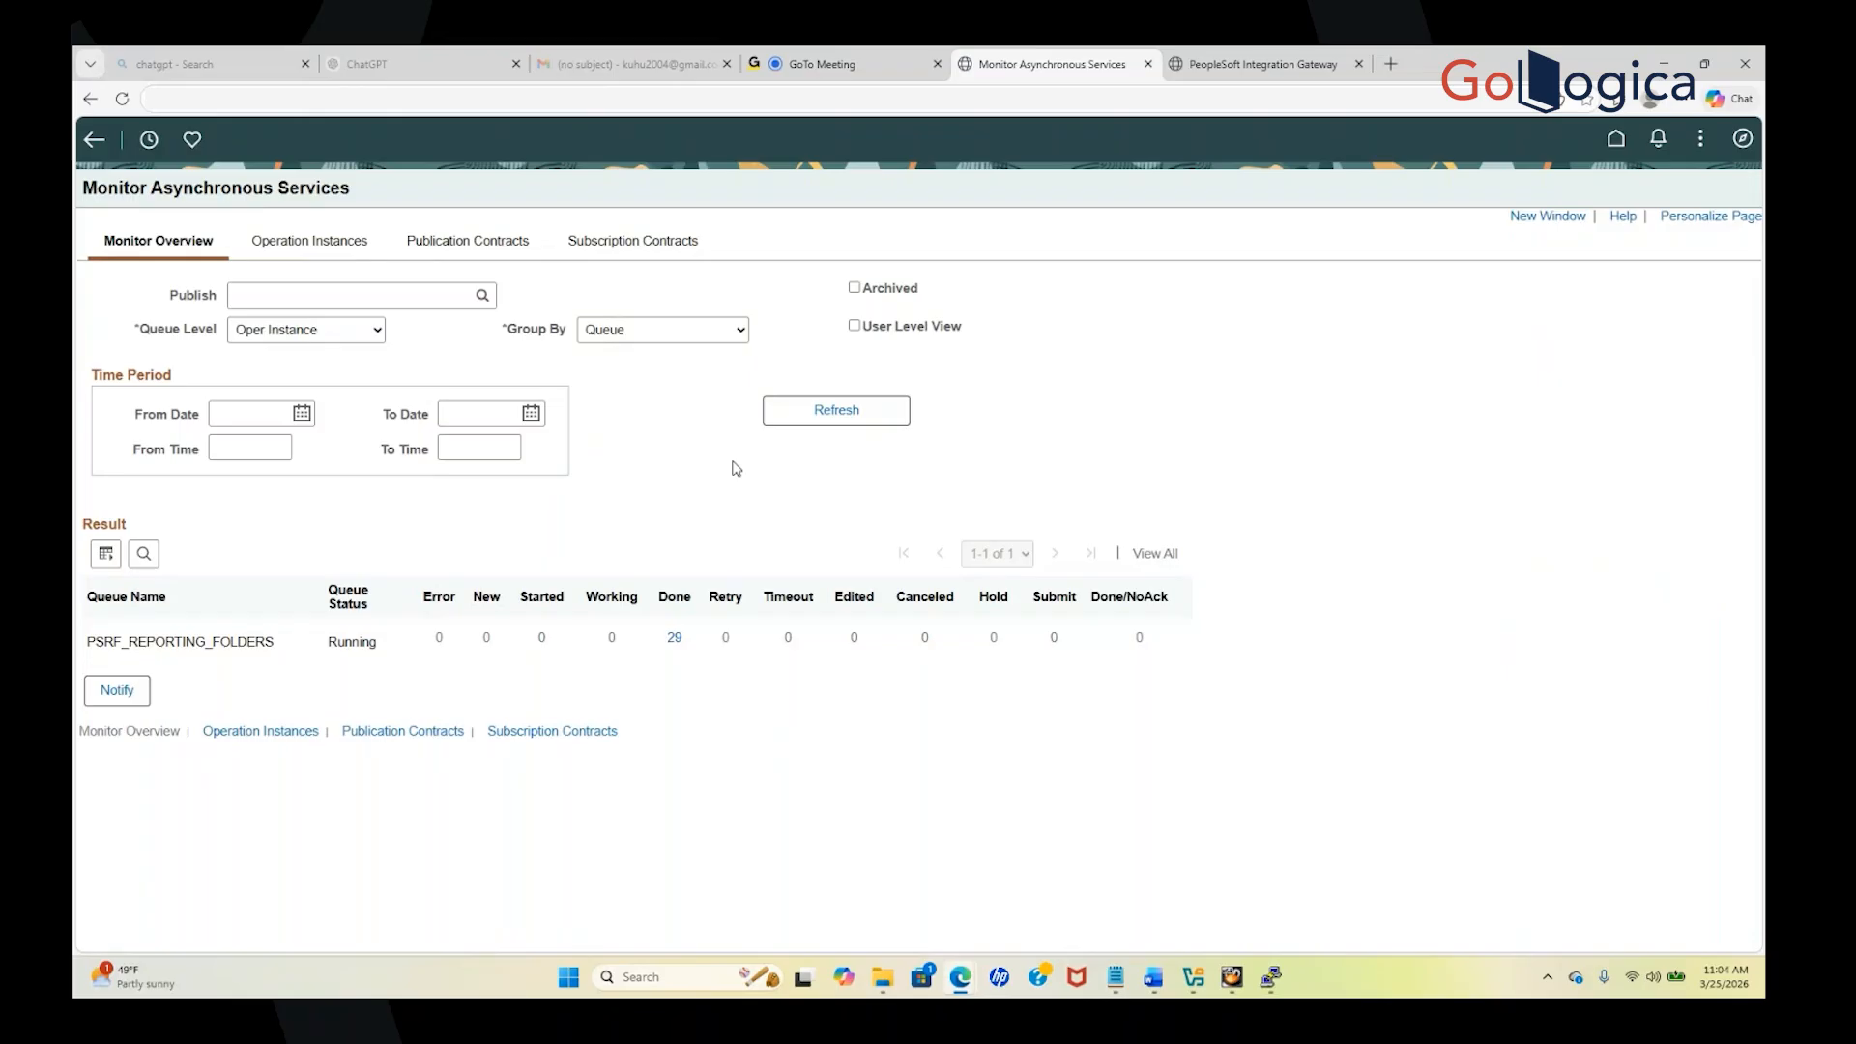
# List the Done operation instances of the PSRF_REPORTING_FOLDERS queue and open the first transaction's details
pyautogui.click(676, 641)
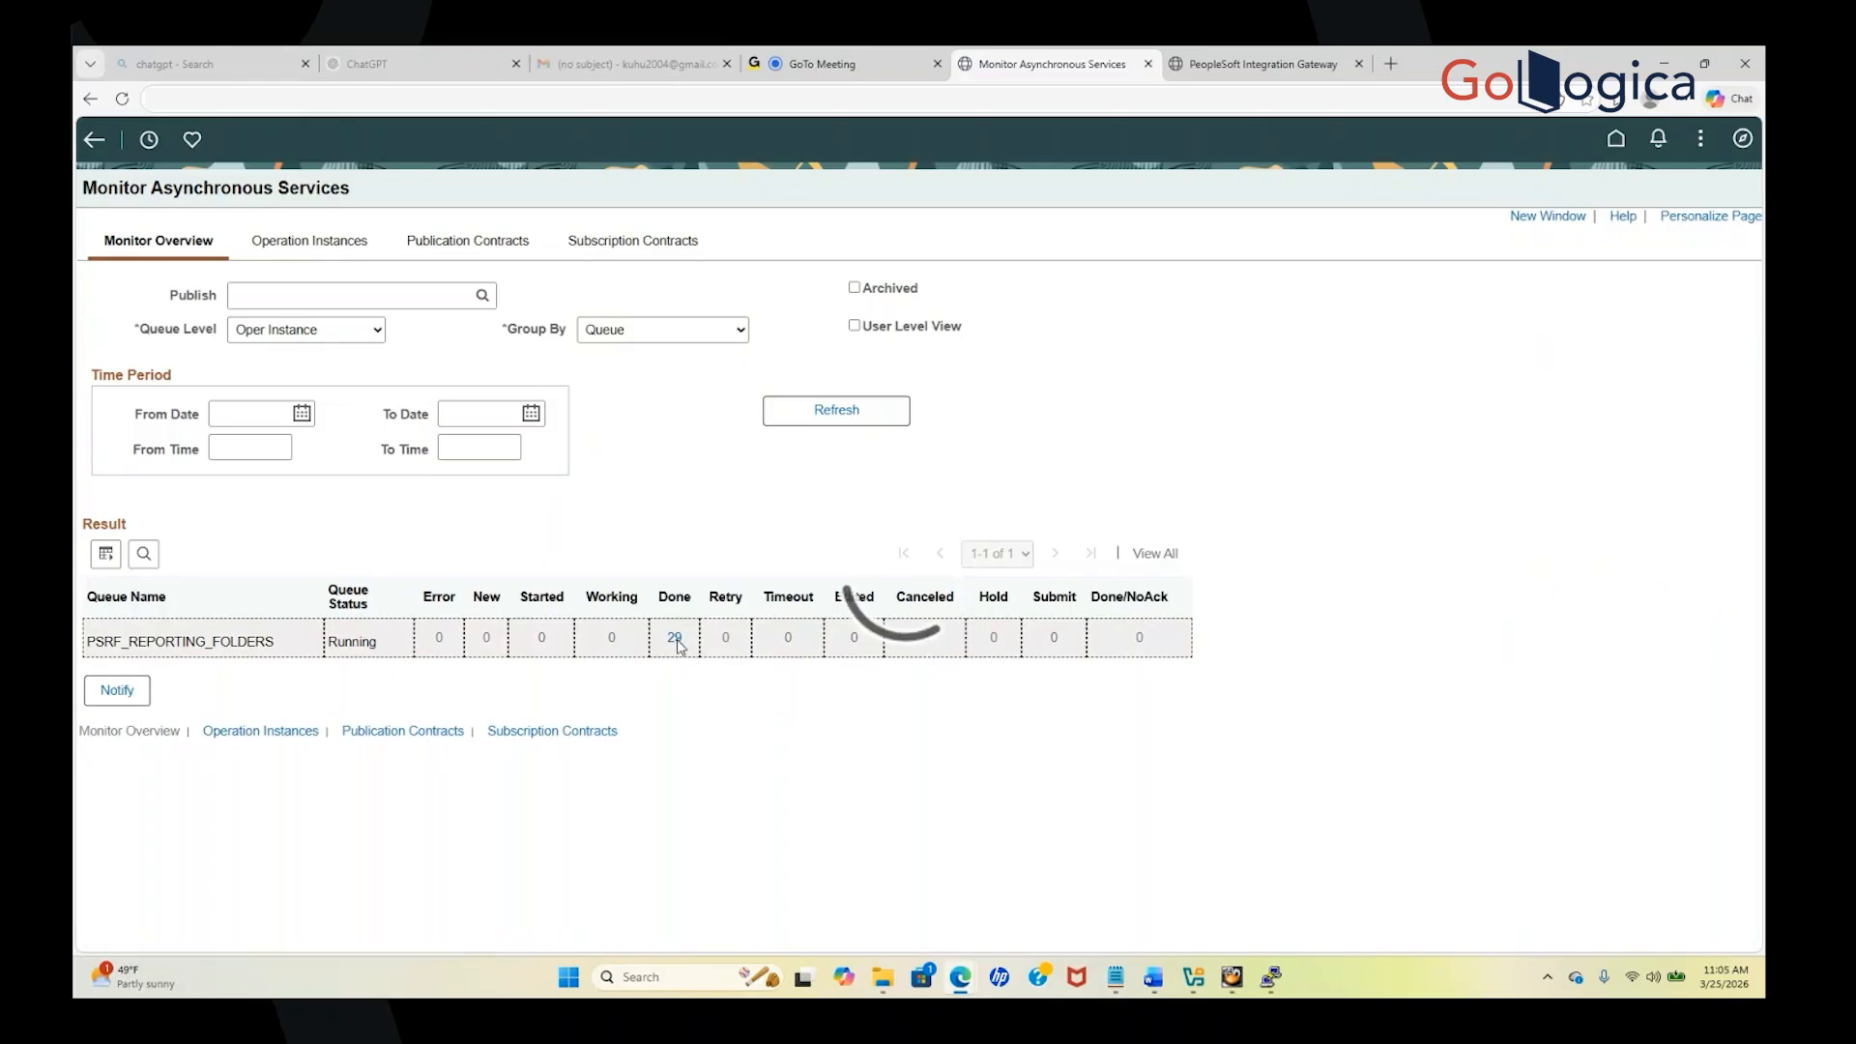
pyautogui.scroll(-3, 681, 647)
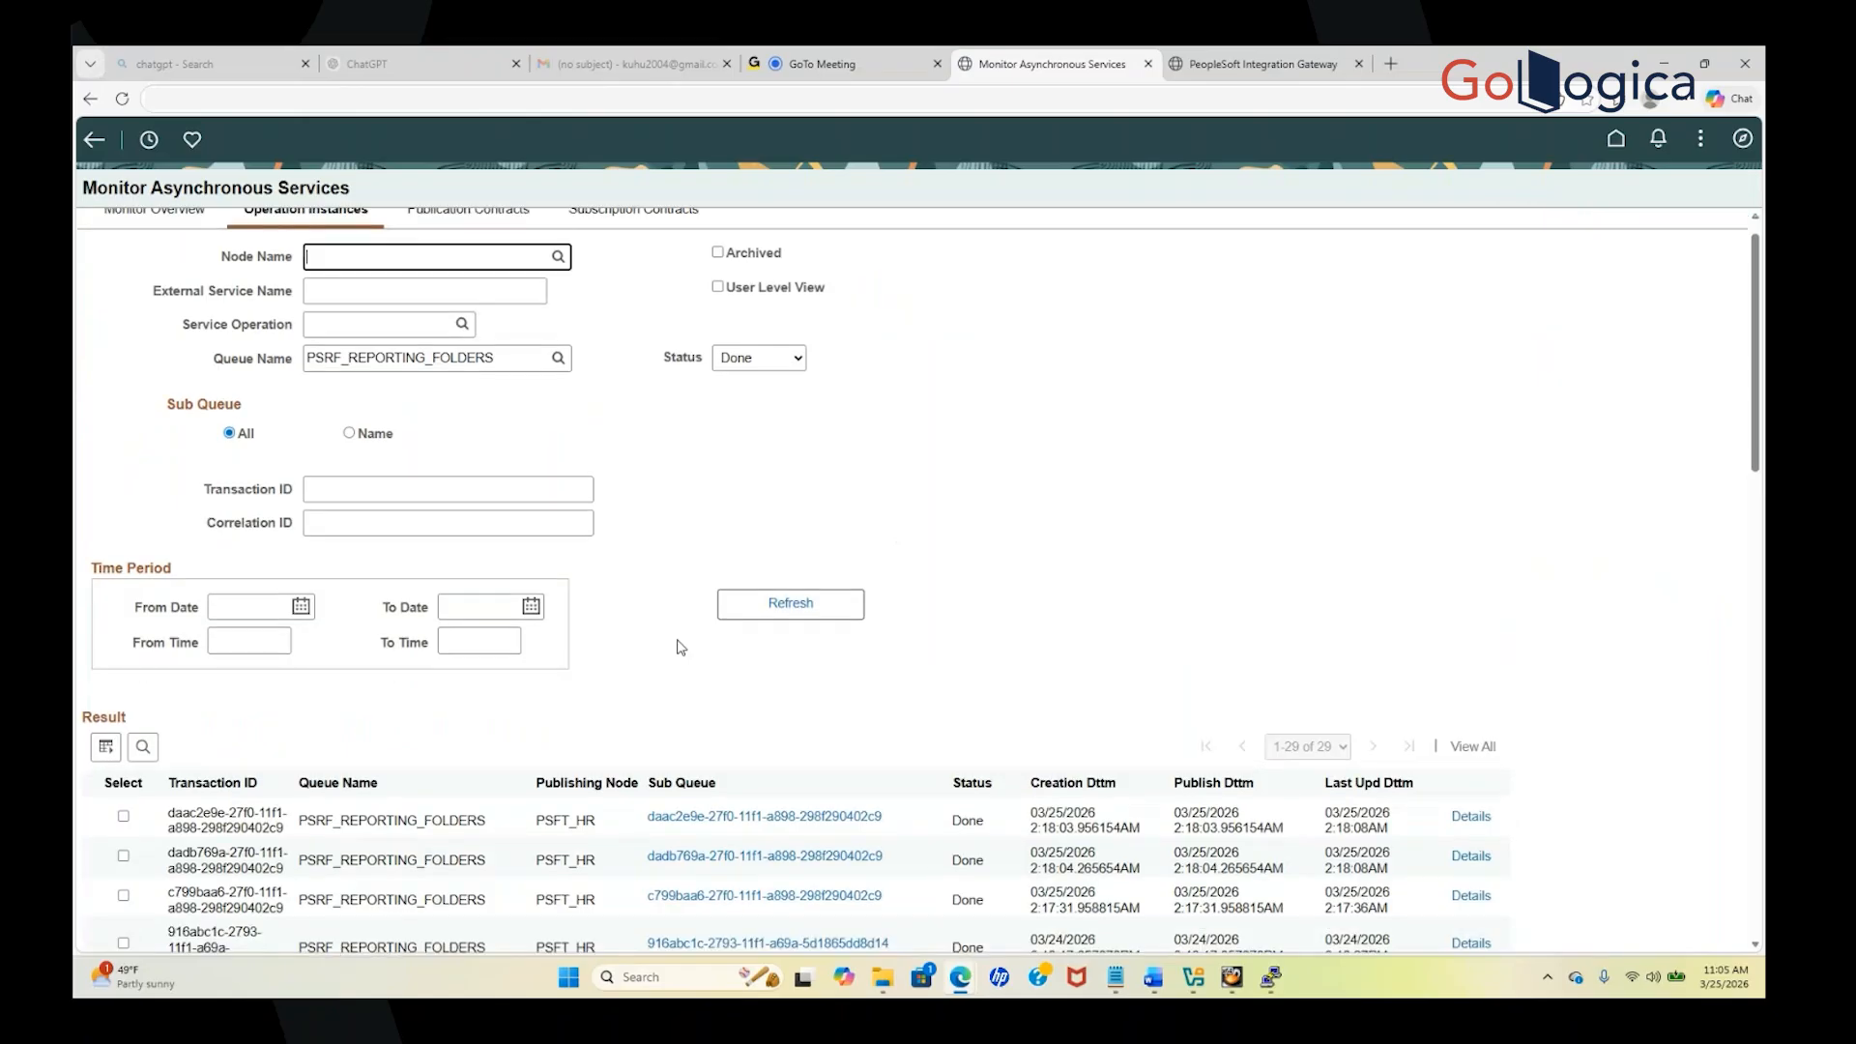
pyautogui.scroll(1, 682, 647)
pyautogui.scroll(1, 681, 647)
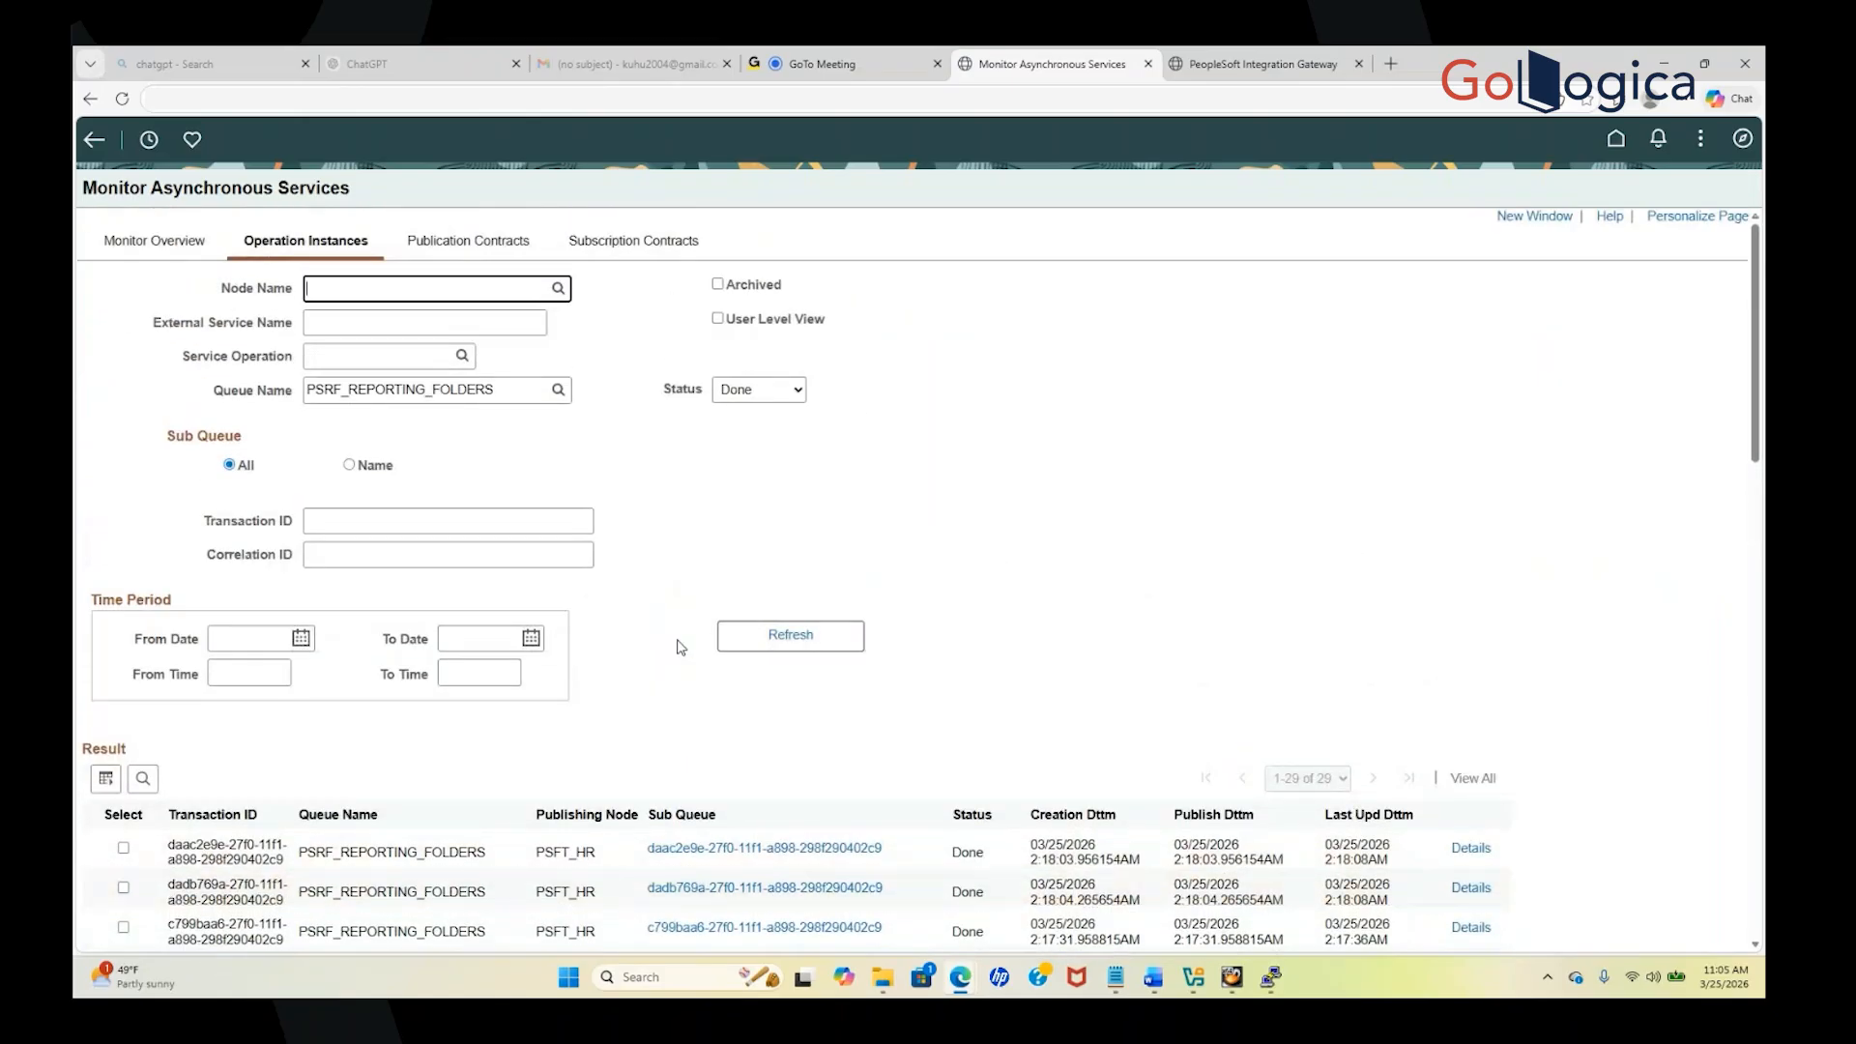
pyautogui.scroll(-3, 682, 646)
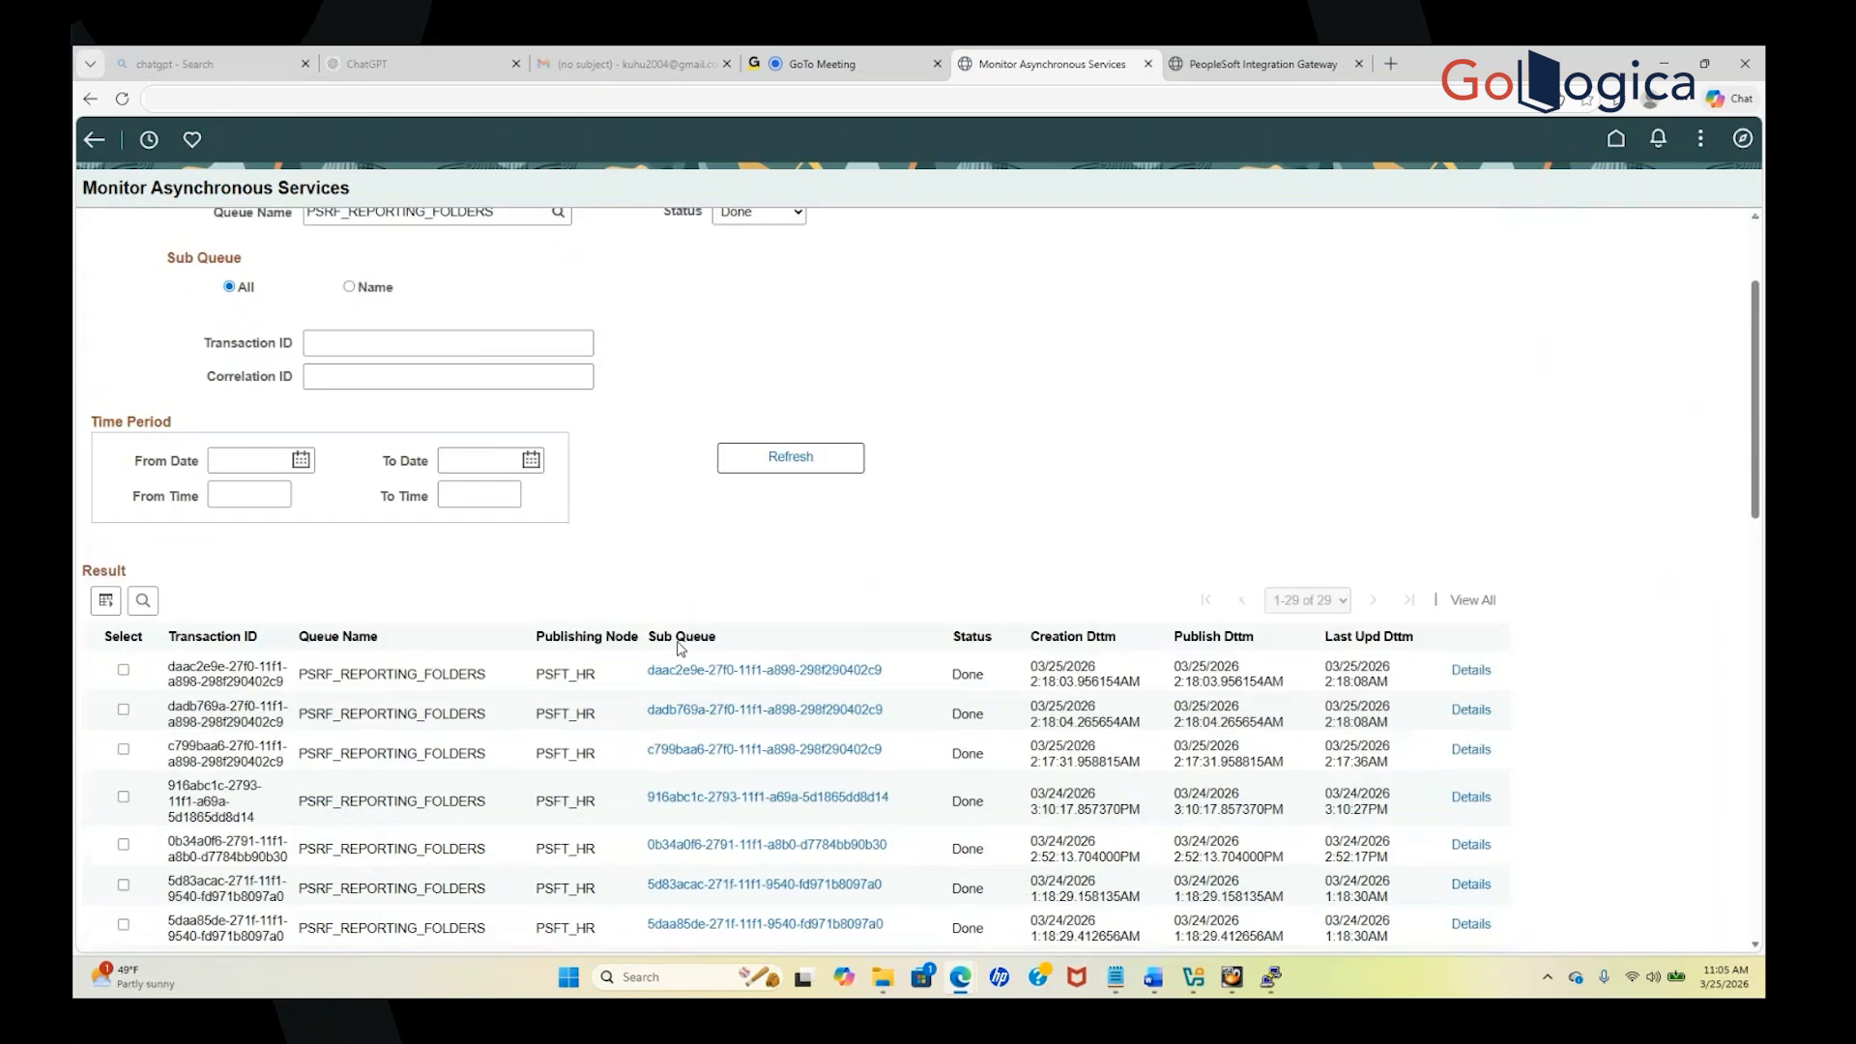
pyautogui.click(1473, 588)
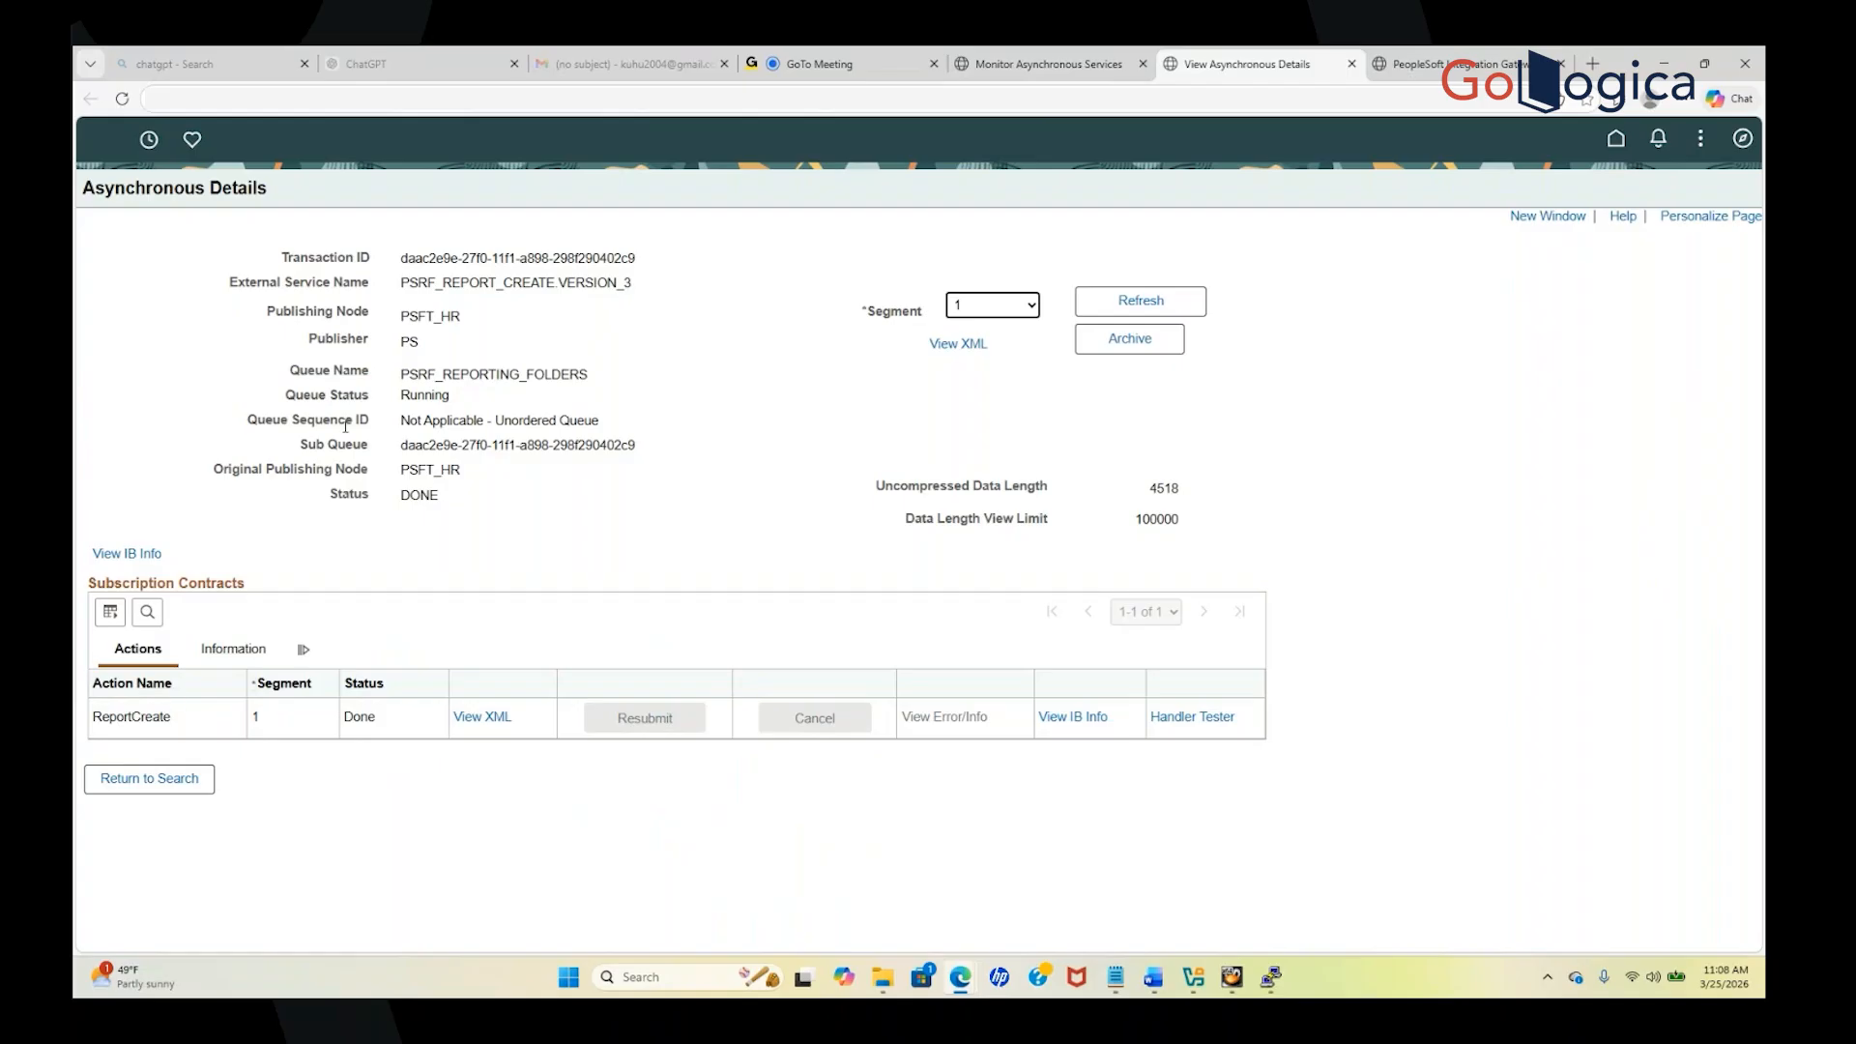
# Open the Monitor Synchronous Services page and set the node name filter to PSFT_HR
pyautogui.click(1741, 139)
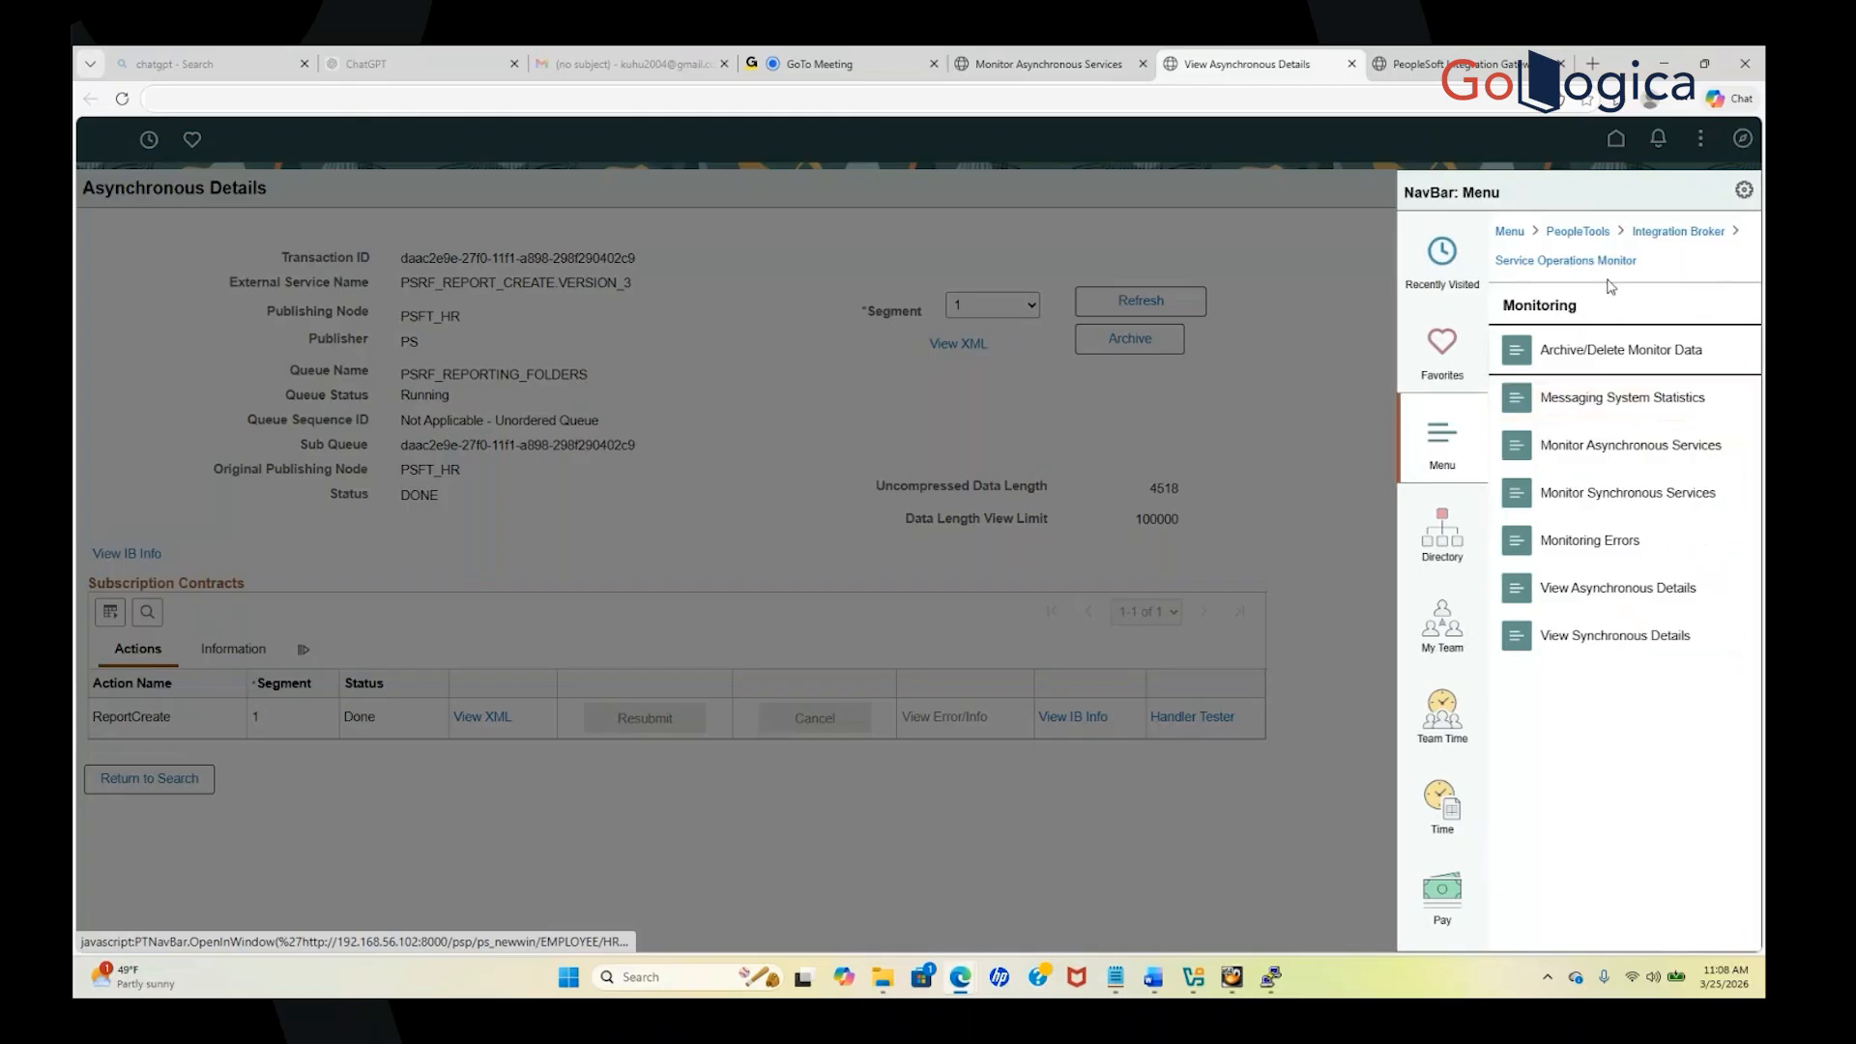
pyautogui.click(1643, 496)
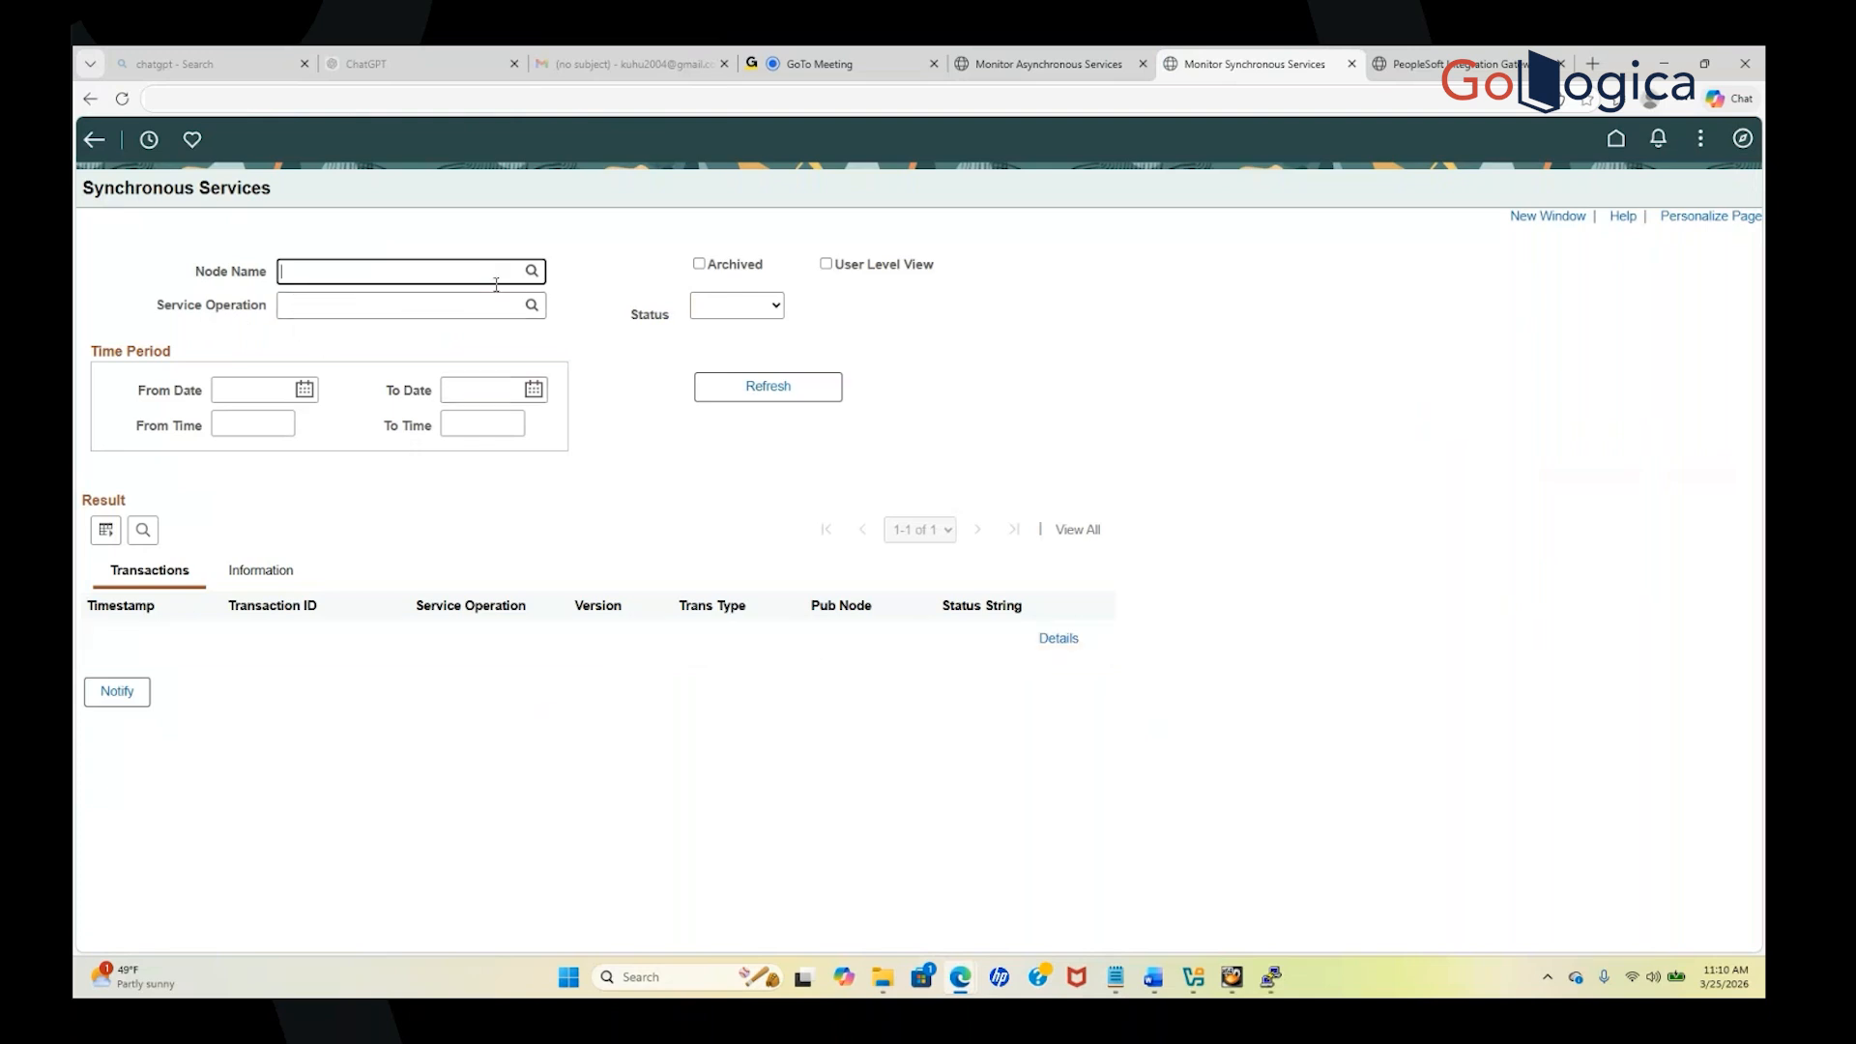
pyautogui.click(532, 271)
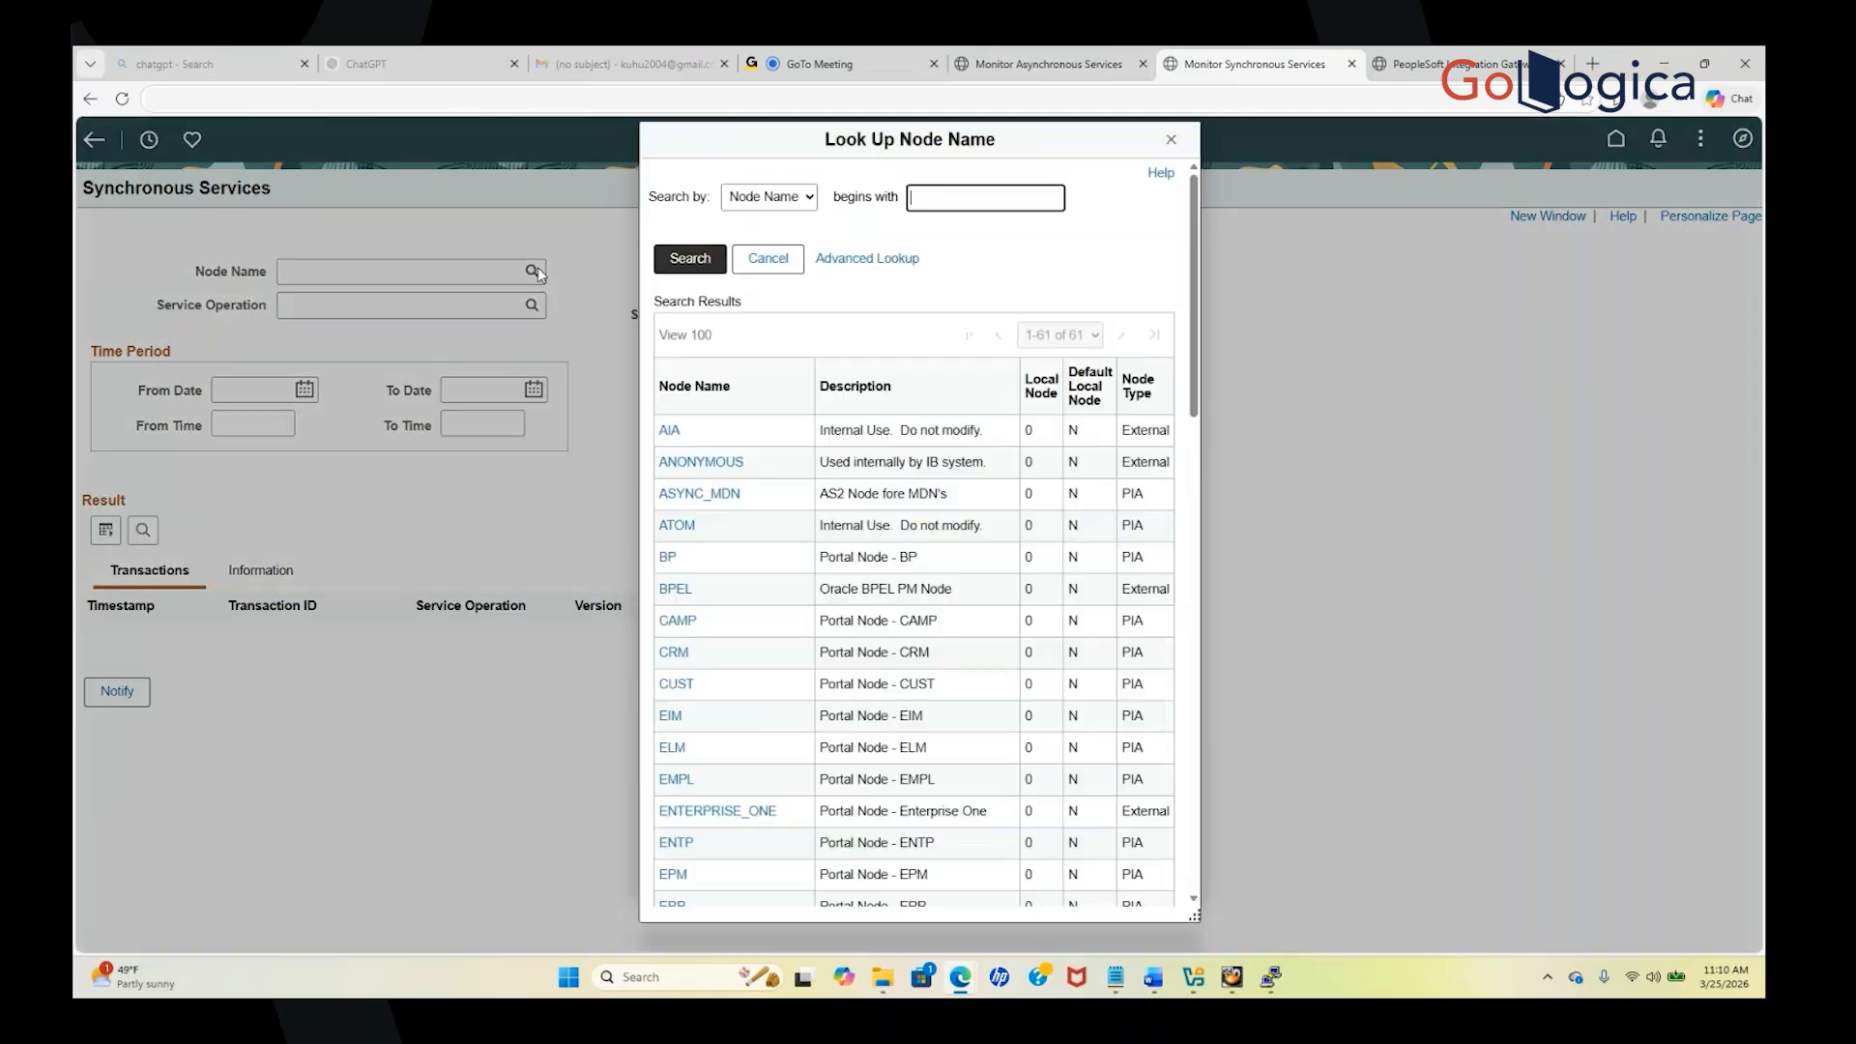
pyautogui.scroll(-6, 795, 488)
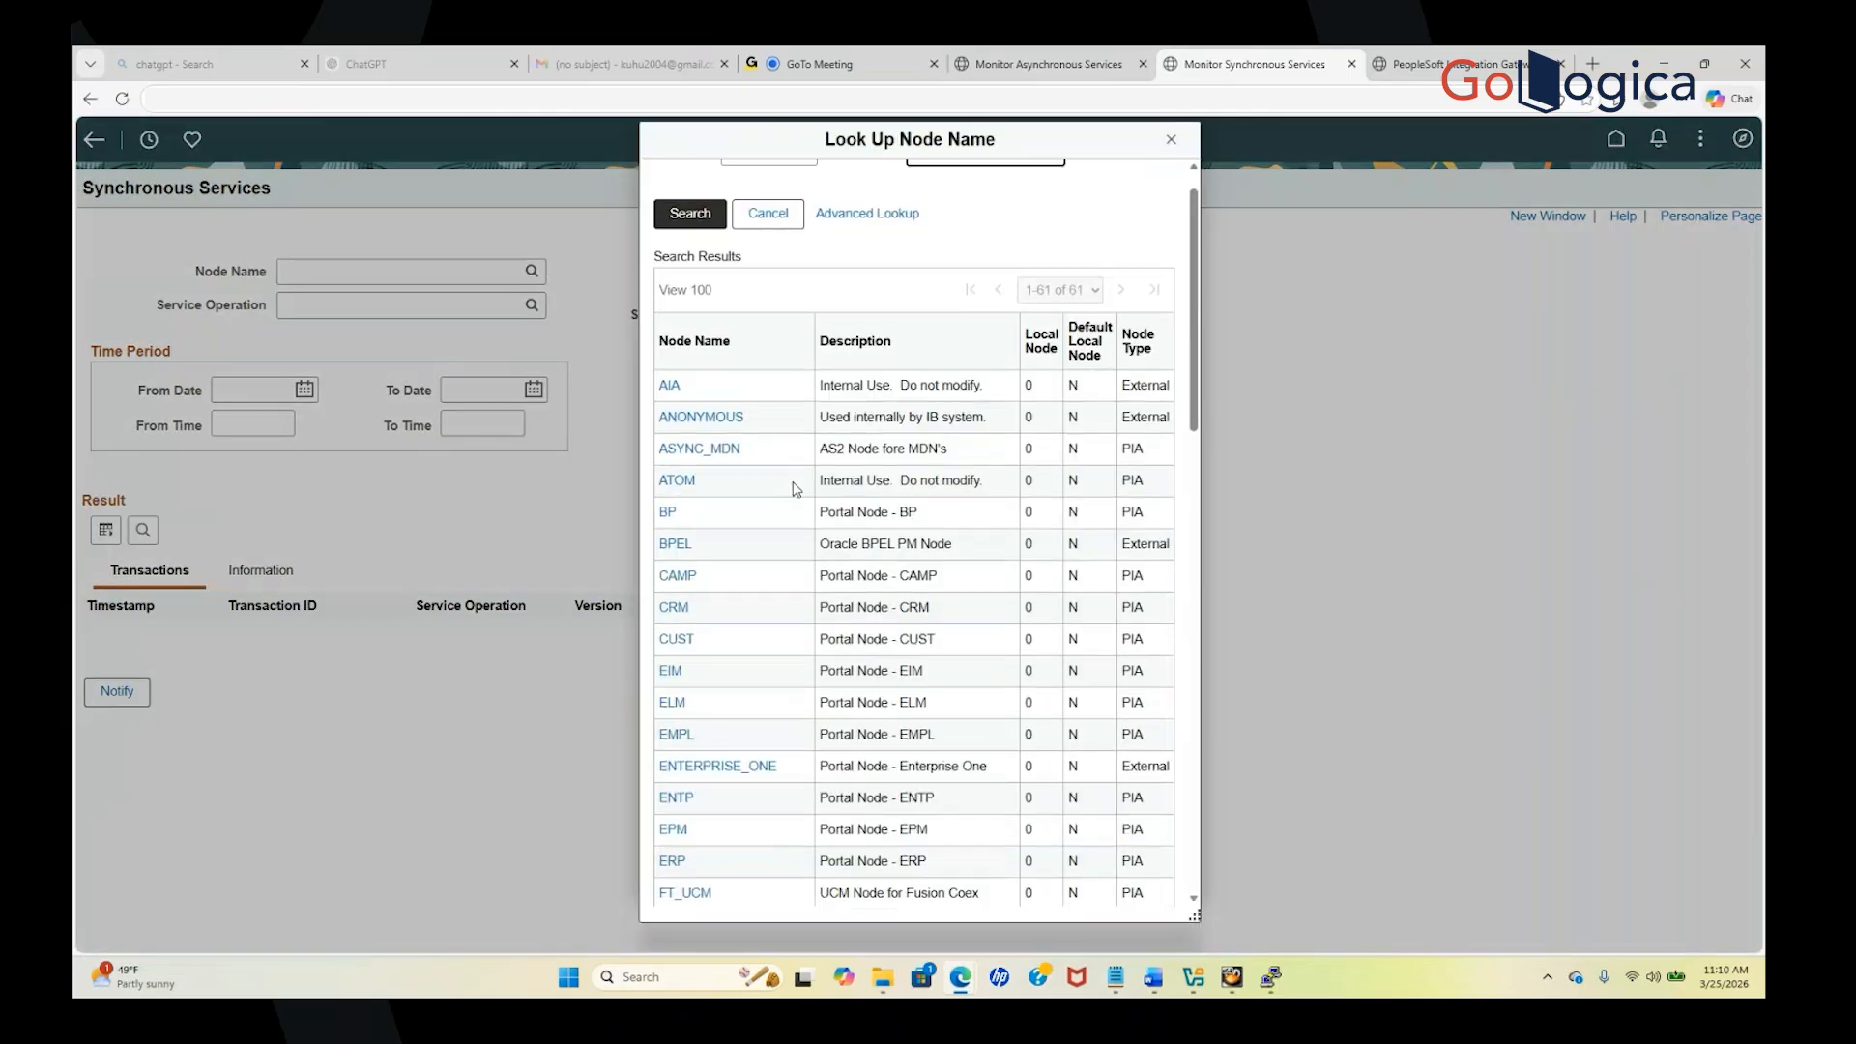
pyautogui.scroll(-1, 795, 489)
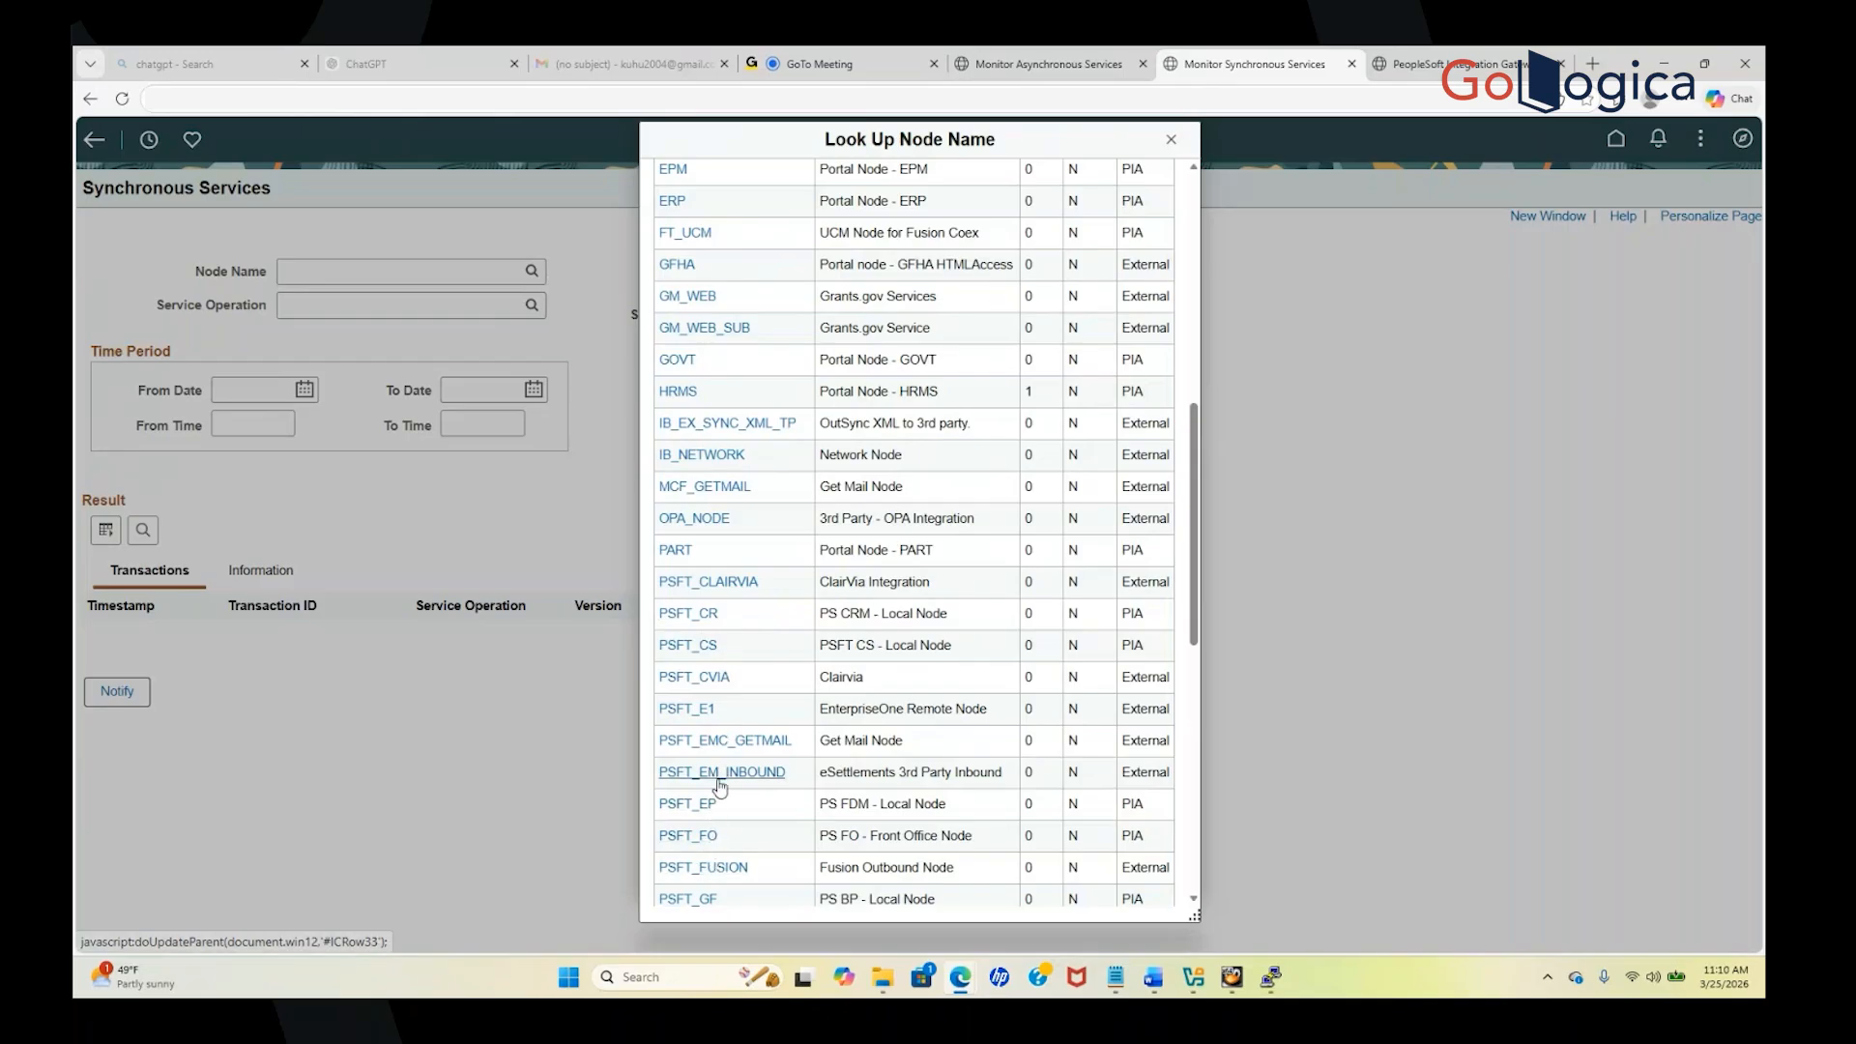
pyautogui.scroll(-1, 721, 788)
pyautogui.scroll(-2, 720, 788)
pyautogui.click(692, 657)
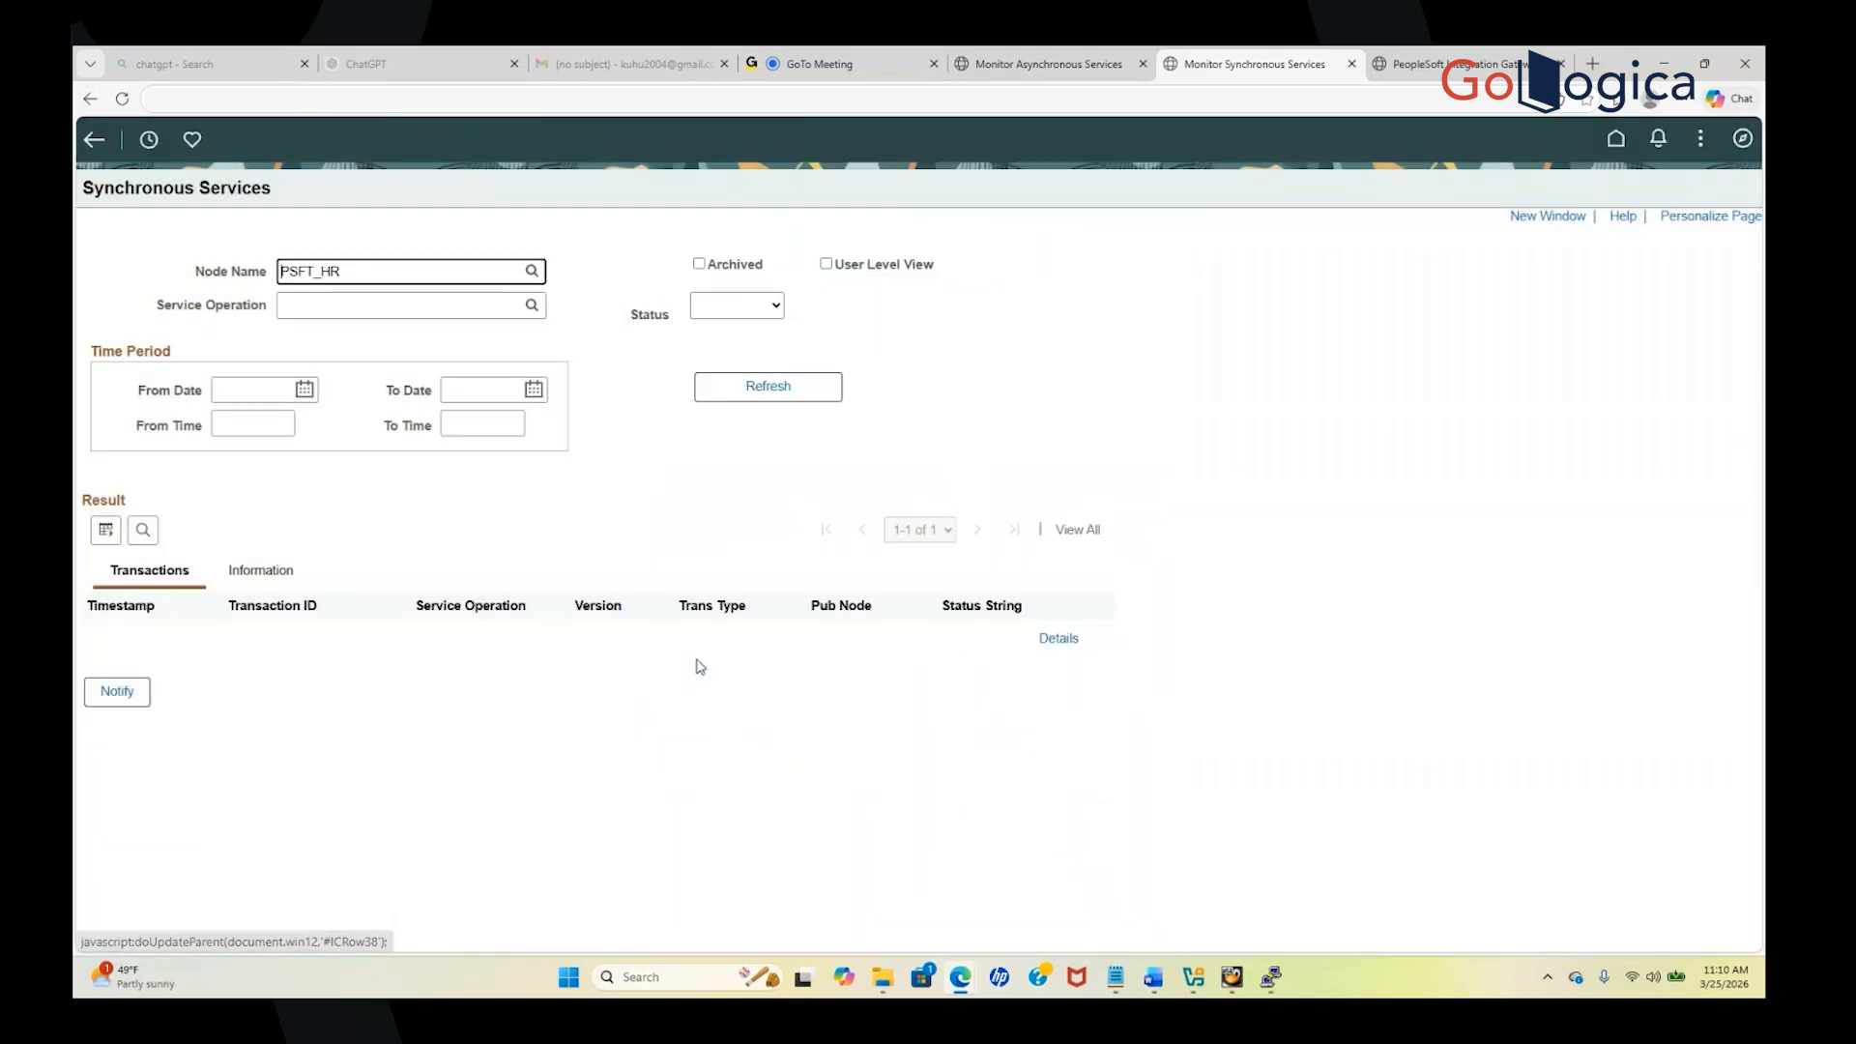
# Browse the service operation lookup for the synchronous services filter, enter HC as the search prefix and close the lookup
pyautogui.click(532, 305)
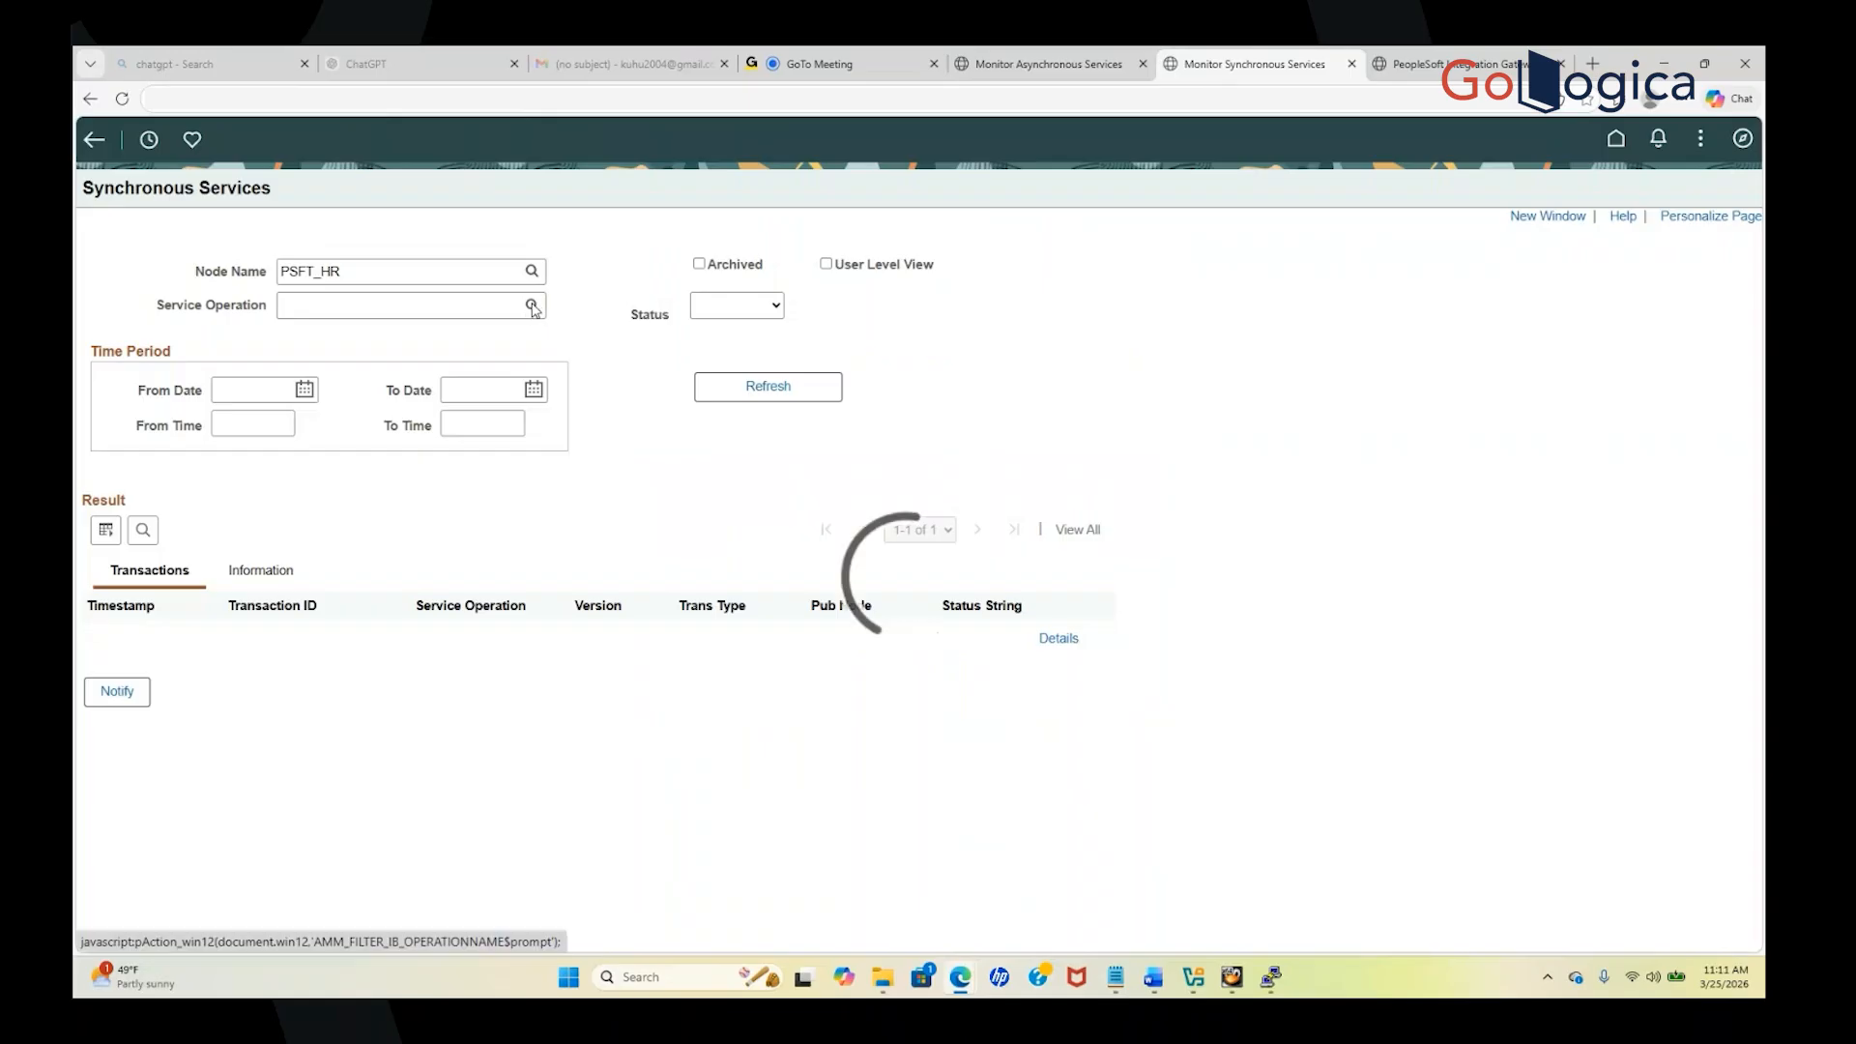
pyautogui.scroll(-2, 763, 534)
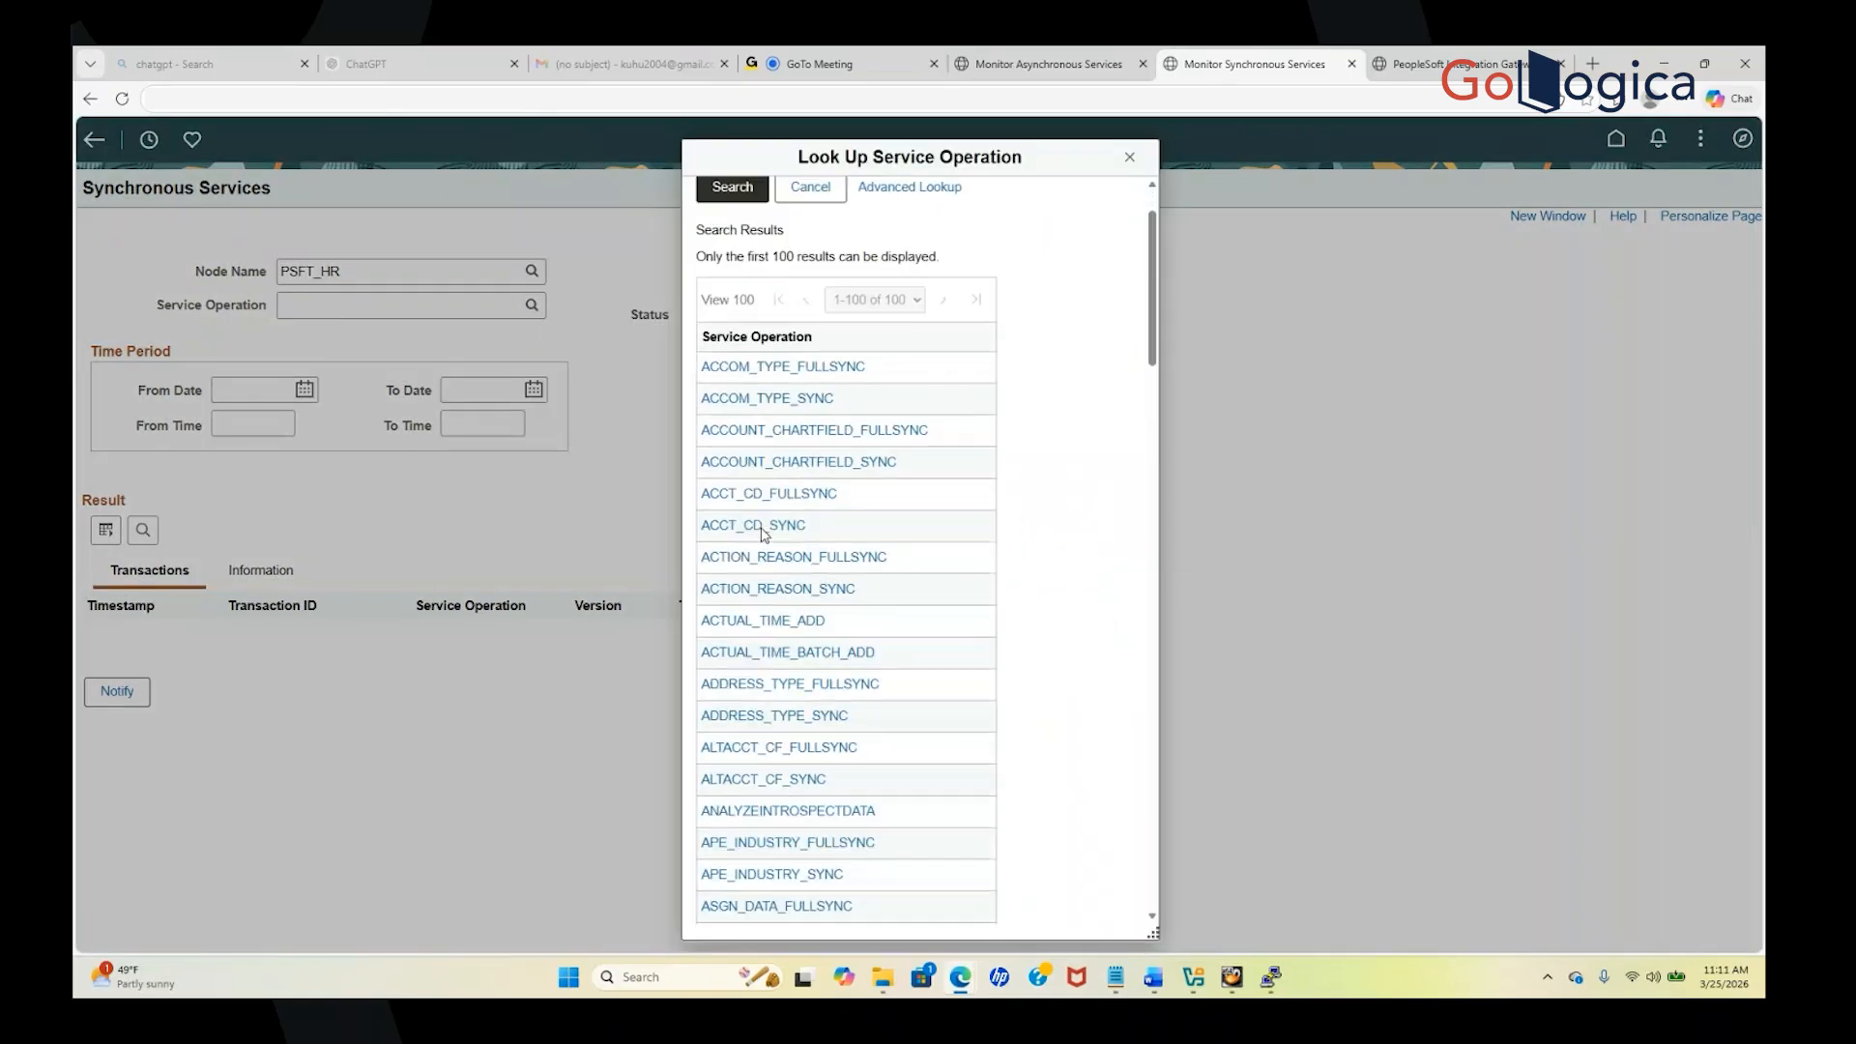
pyautogui.scroll(-3, 764, 534)
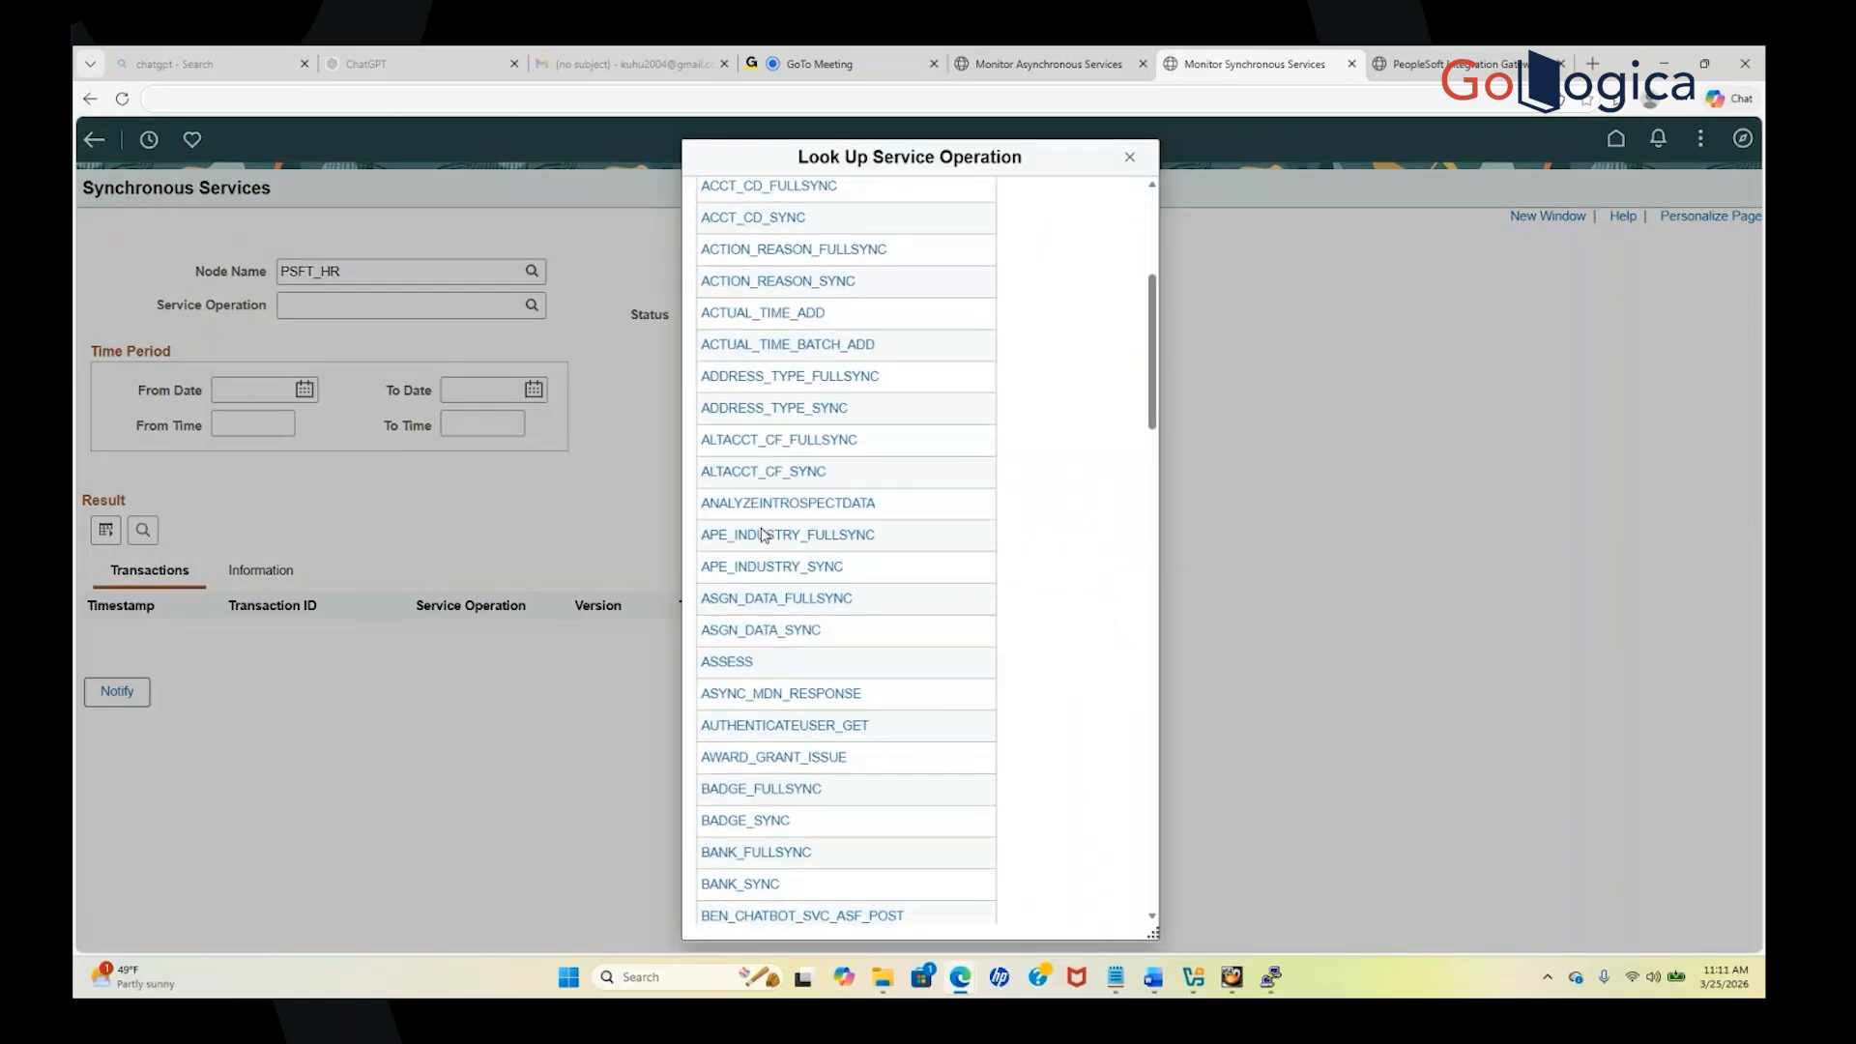
pyautogui.scroll(-15, 764, 533)
pyautogui.scroll(-10, 764, 534)
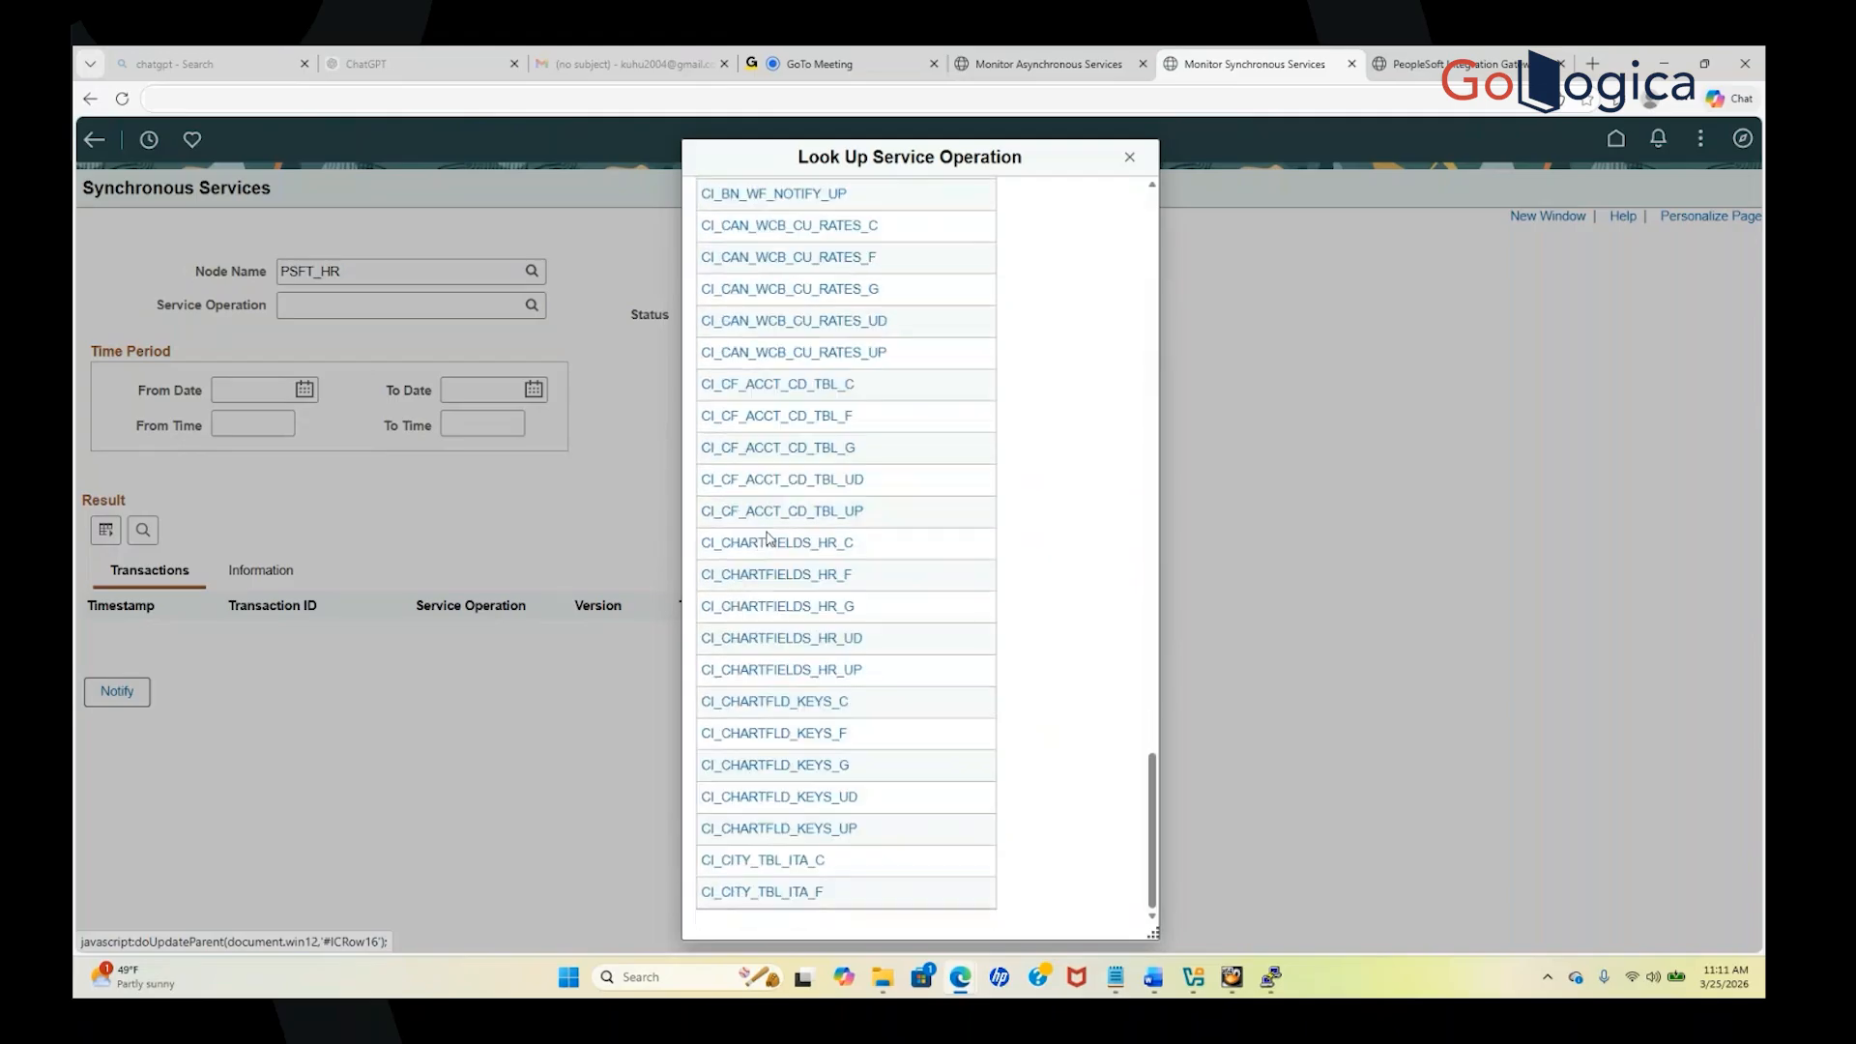
pyautogui.scroll(20, 769, 539)
pyautogui.scroll(5, 770, 537)
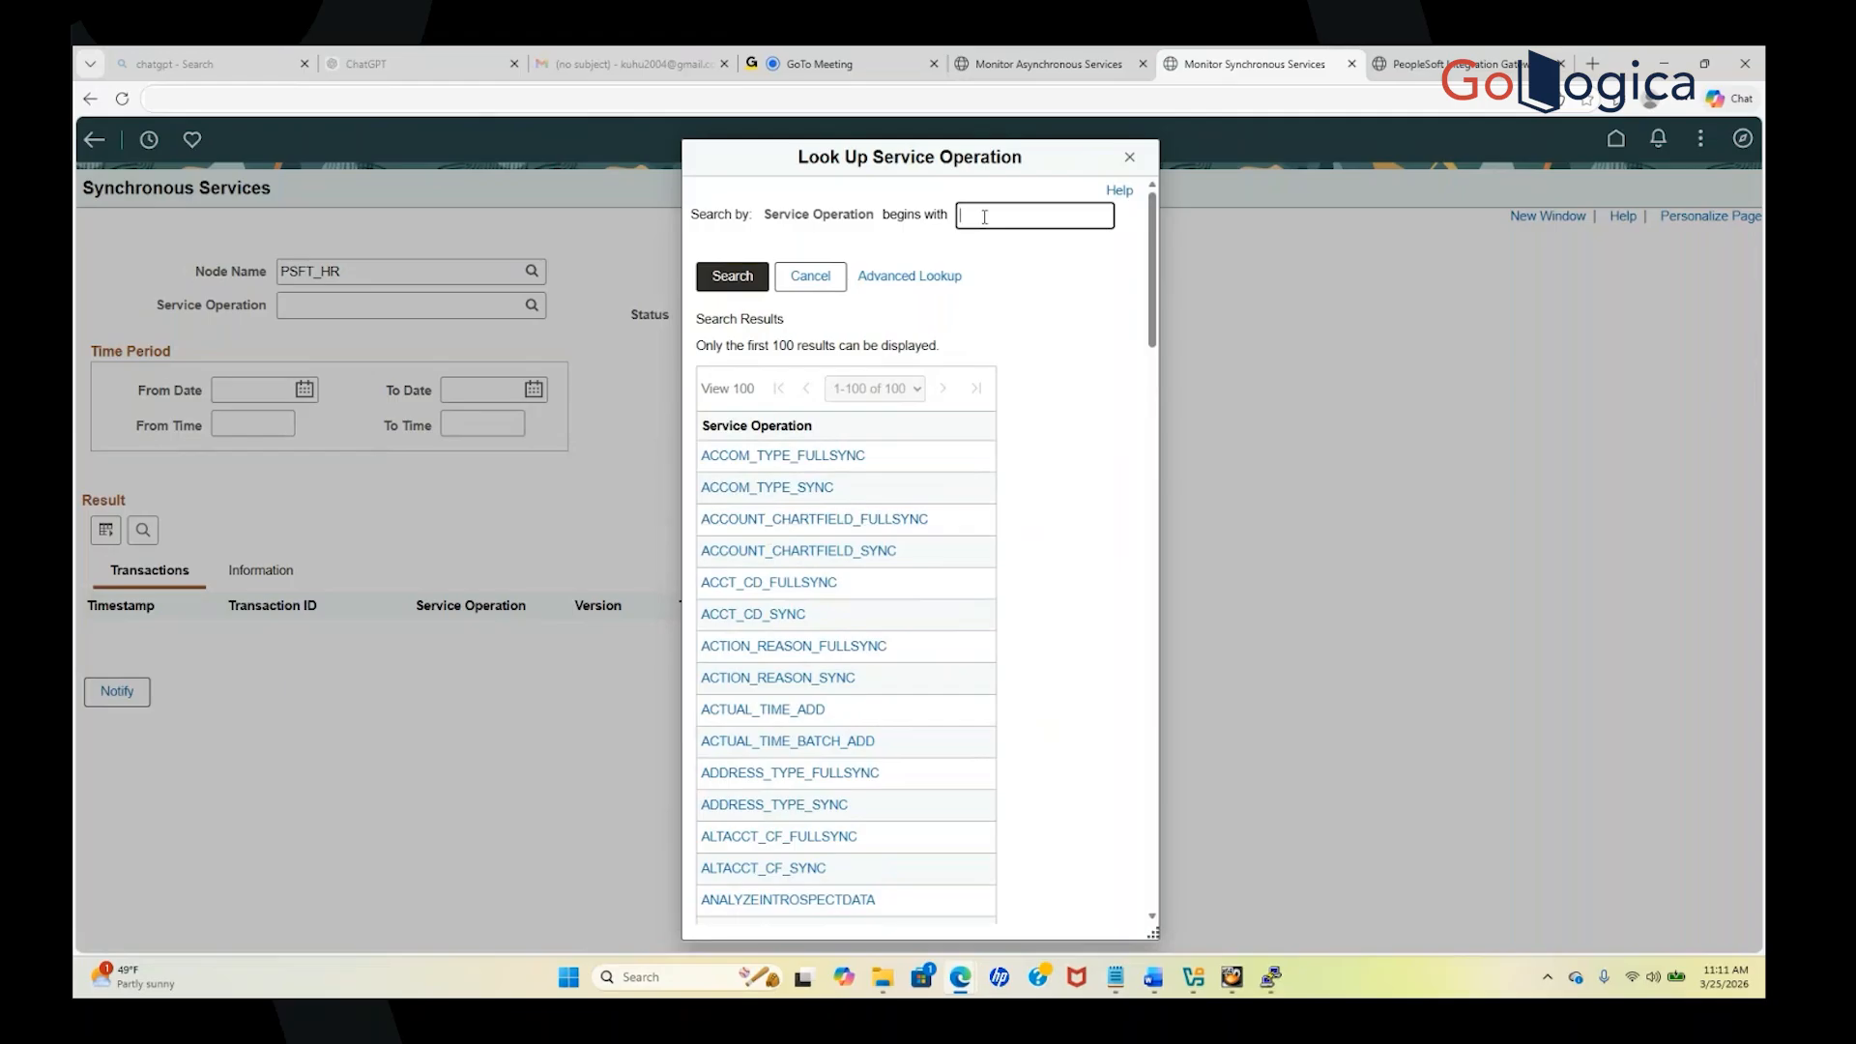
pyautogui.write('HC')
pyautogui.click(1129, 159)
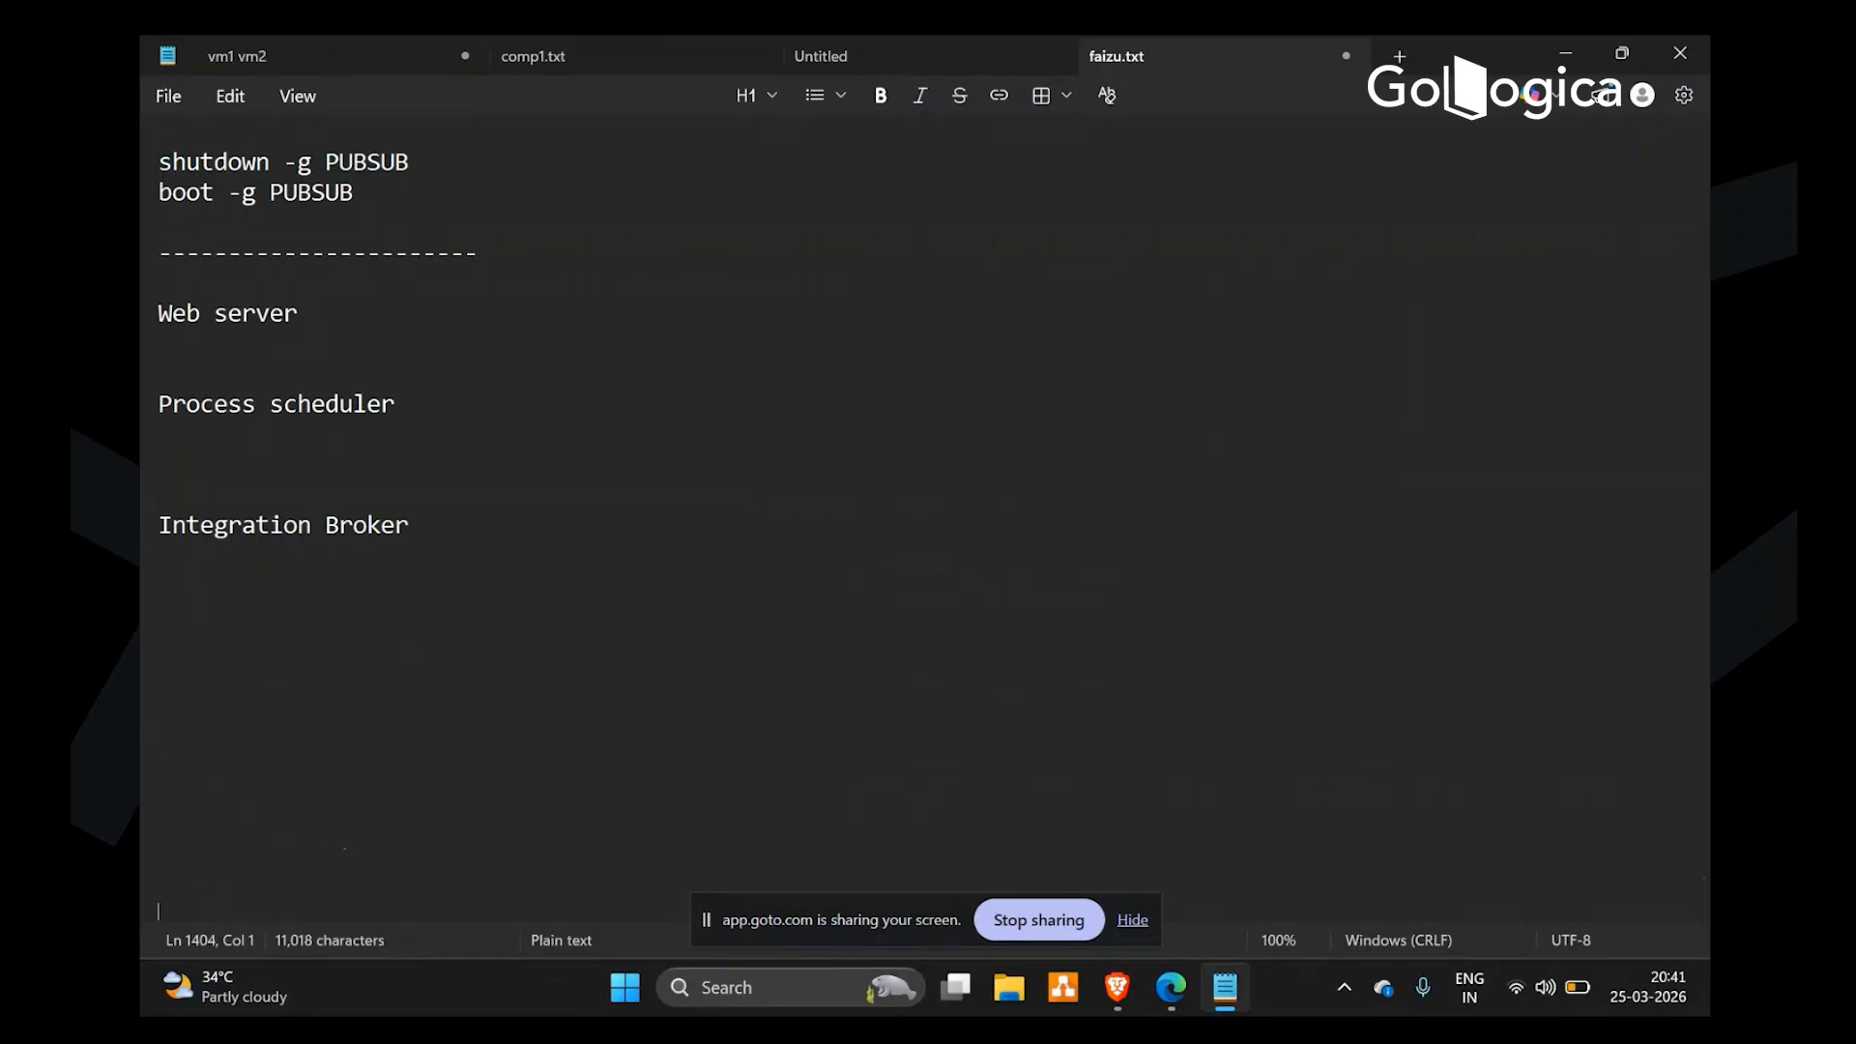
# In Notepad's faizu.txt, remove the blank lines between Web server, Process scheduler and Integration Broker so they sit on consecutive lines
pyautogui.scroll(-2, 928, 484)
pyautogui.click(159, 494)
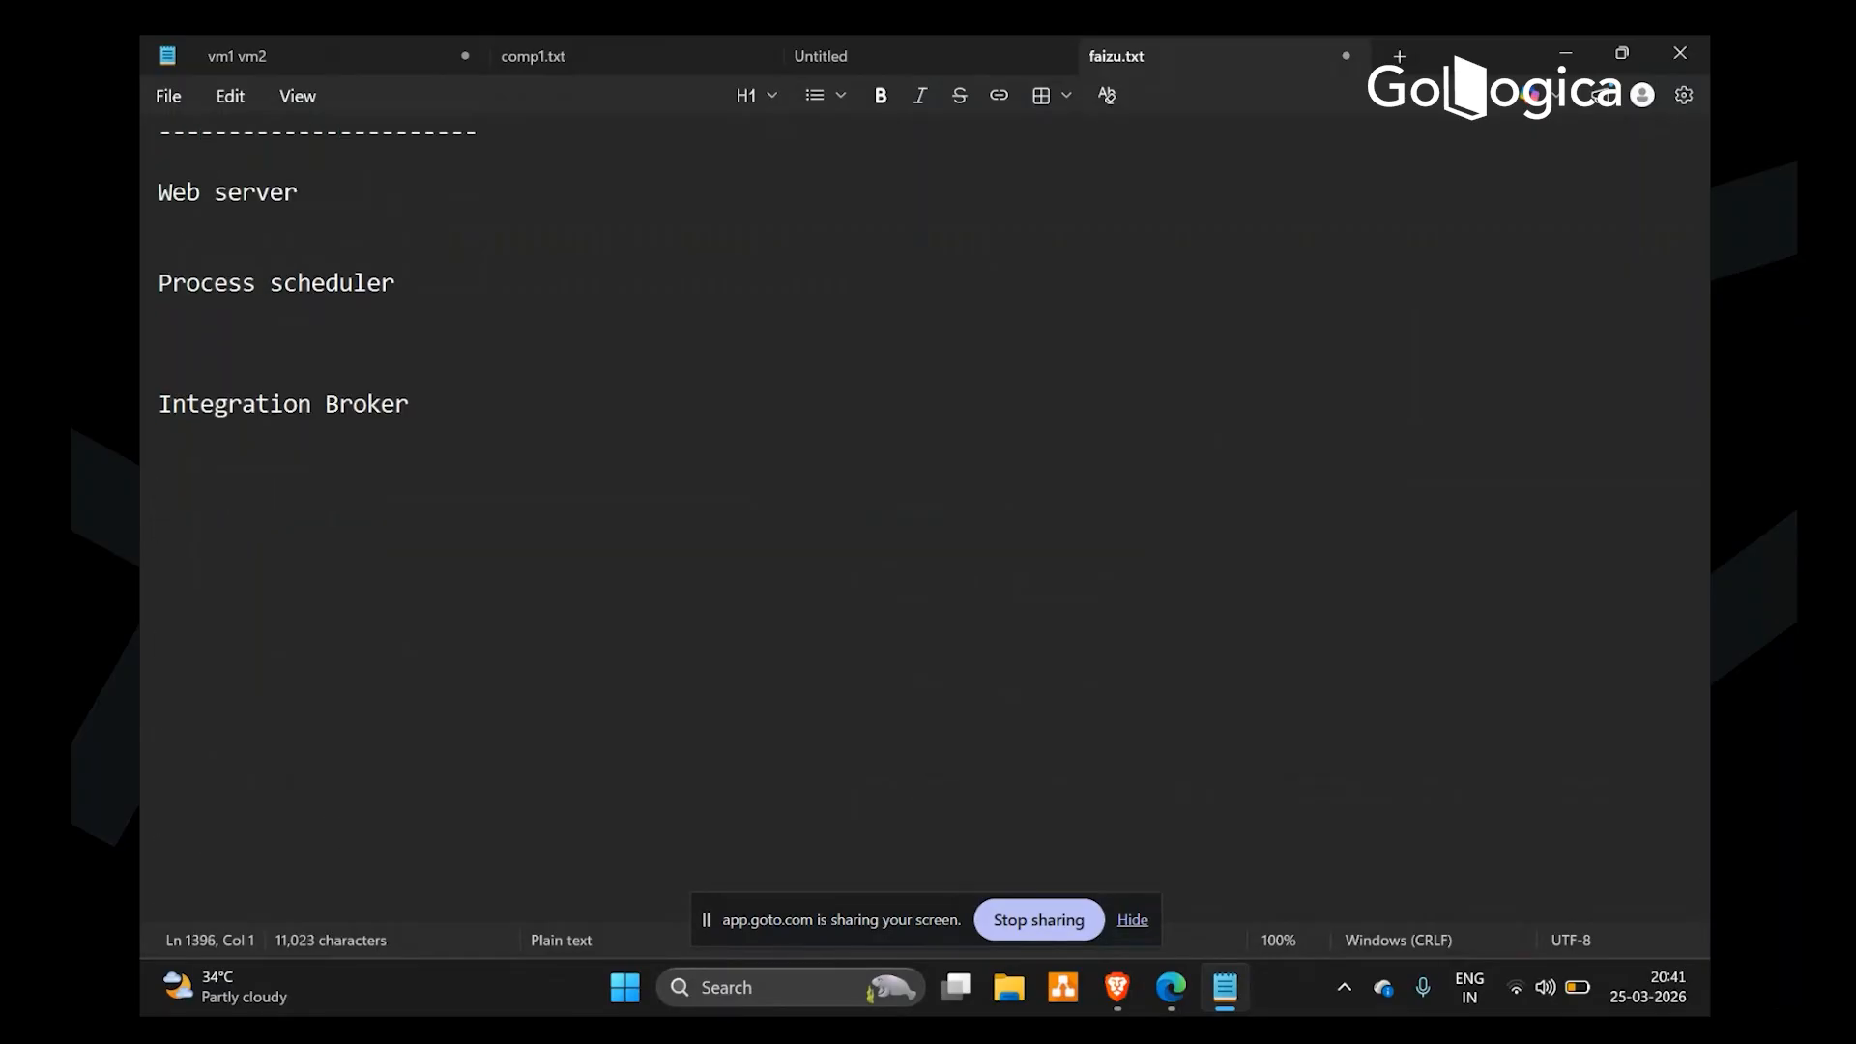
pyautogui.write('h')
pyautogui.press('BackSpace')
pyautogui.press('BackSpace')
pyautogui.press('Up')
pyautogui.press('Up')
pyautogui.press('Up')
pyautogui.press('Up')
pyautogui.press('BackSpace')
pyautogui.press('BackSpace')
pyautogui.press('BackSpace')
pyautogui.press('Up')
pyautogui.press('Up')
pyautogui.press('BackSpace')
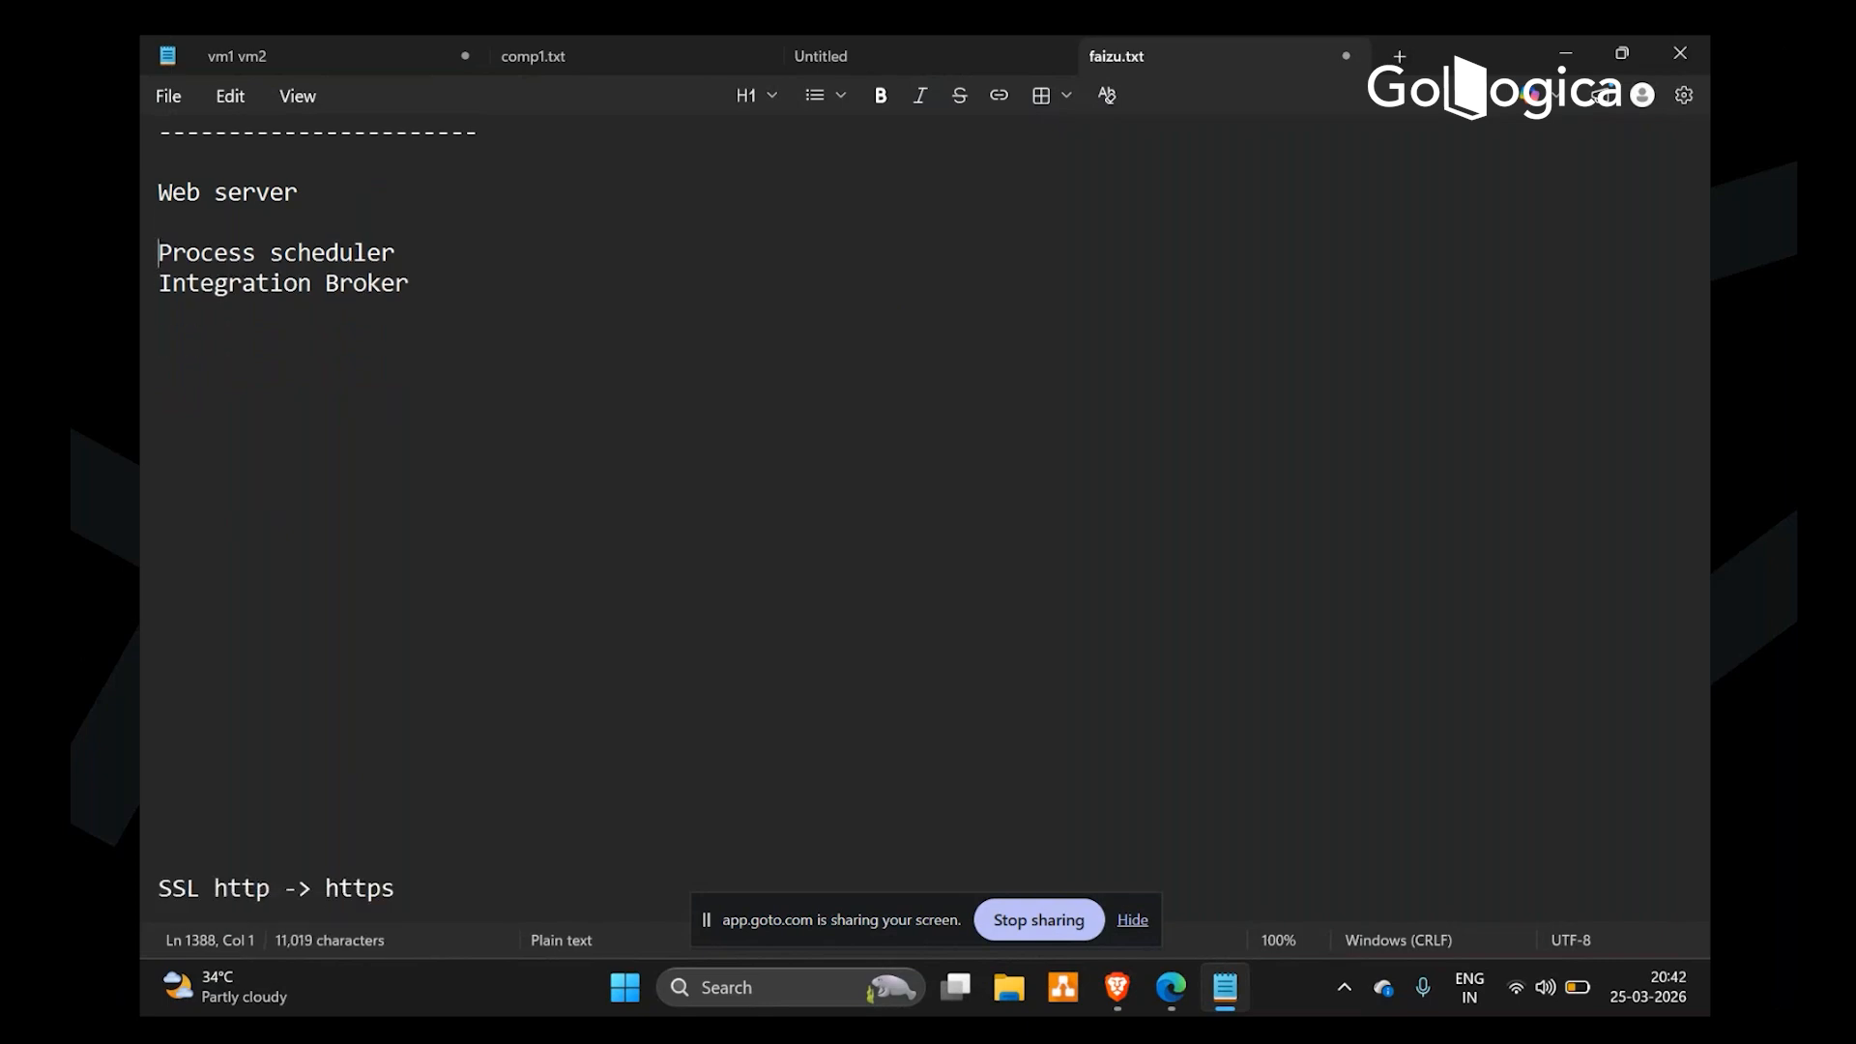
pyautogui.press('BackSpace')
pyautogui.press('Down')
pyautogui.press('Down')
# Add a dashed separator line below Integration Broker, followed by several blank lines
pyautogui.write('-------------')
pyautogui.press('Return')
pyautogui.press('Return')
pyautogui.press('Return')
pyautogui.press('Return')
pyautogui.press('Return')
pyautogui.press('Return')
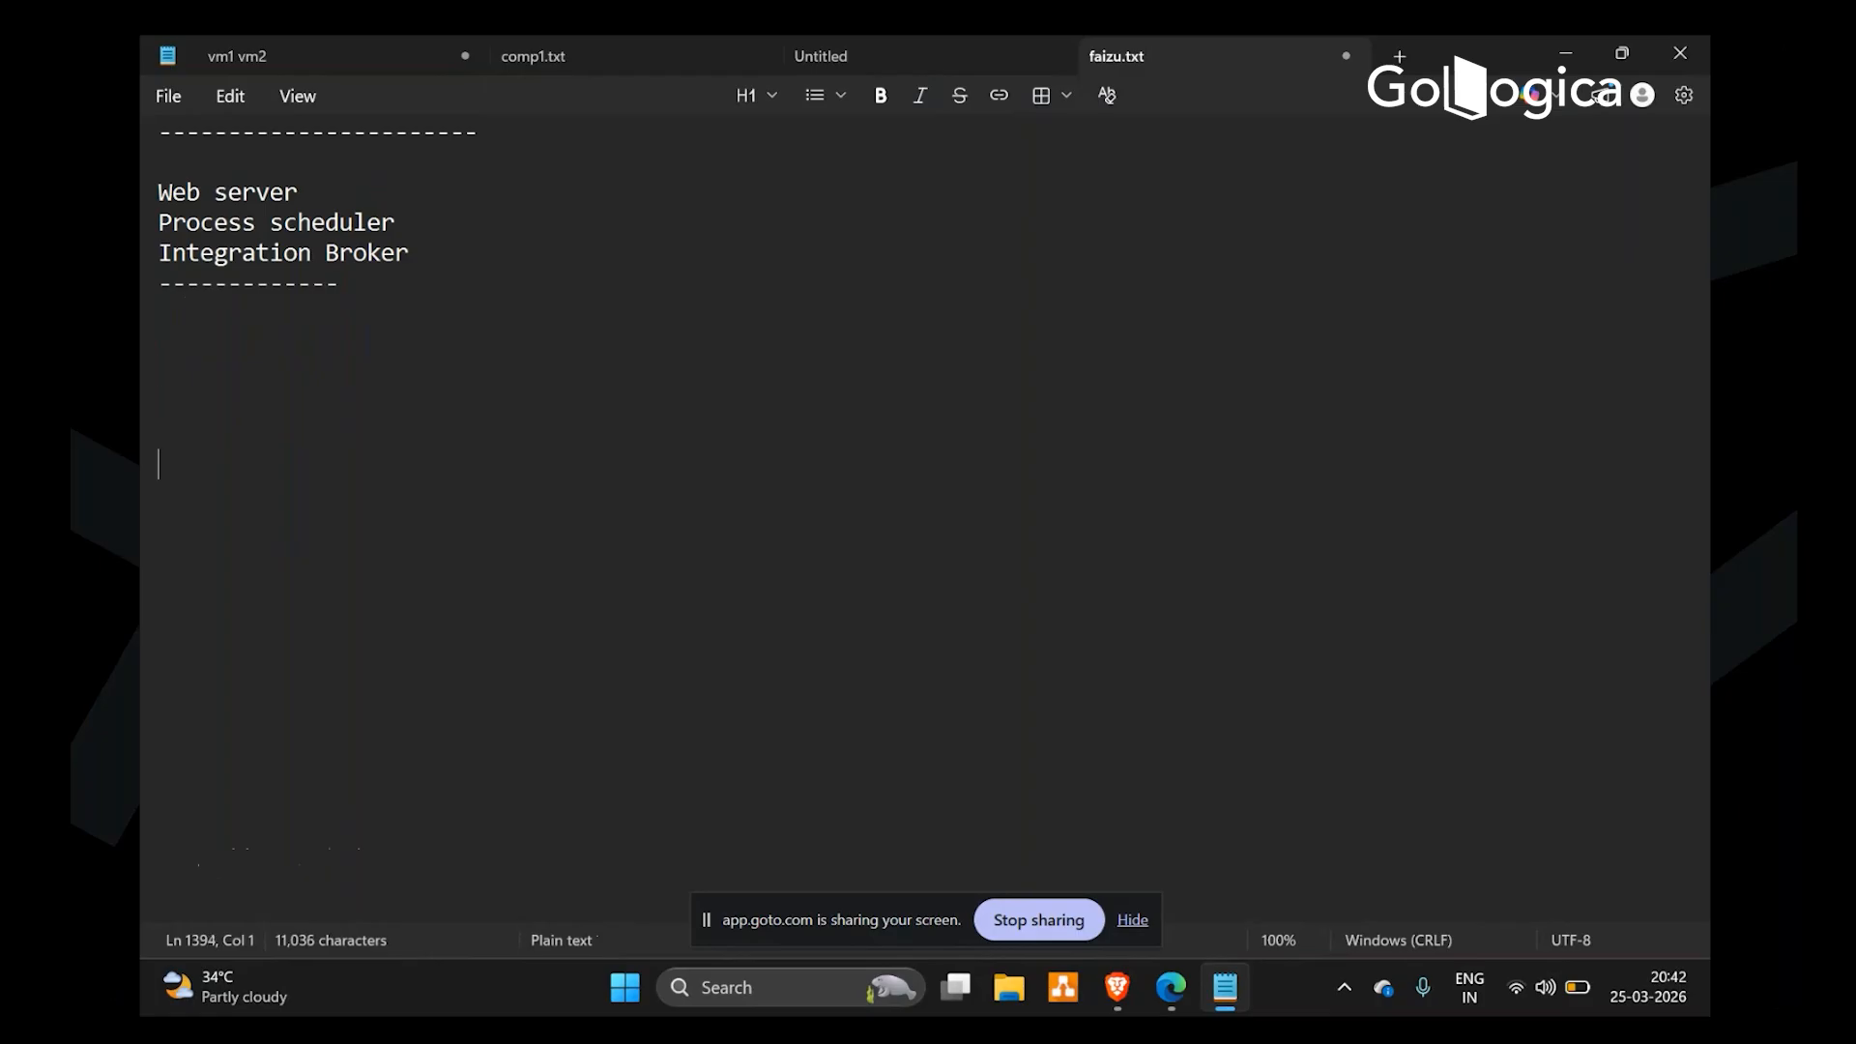
# Add the heading "Web service -" below the dashed separator and remove the extra blank lines above it
pyautogui.press('Up')
pyautogui.press('Up')
pyautogui.press('Up')
pyautogui.press('Up')
pyautogui.press('Up')
pyautogui.click(1134, 925)
pyautogui.click(363, 453)
pyautogui.write('Web ')
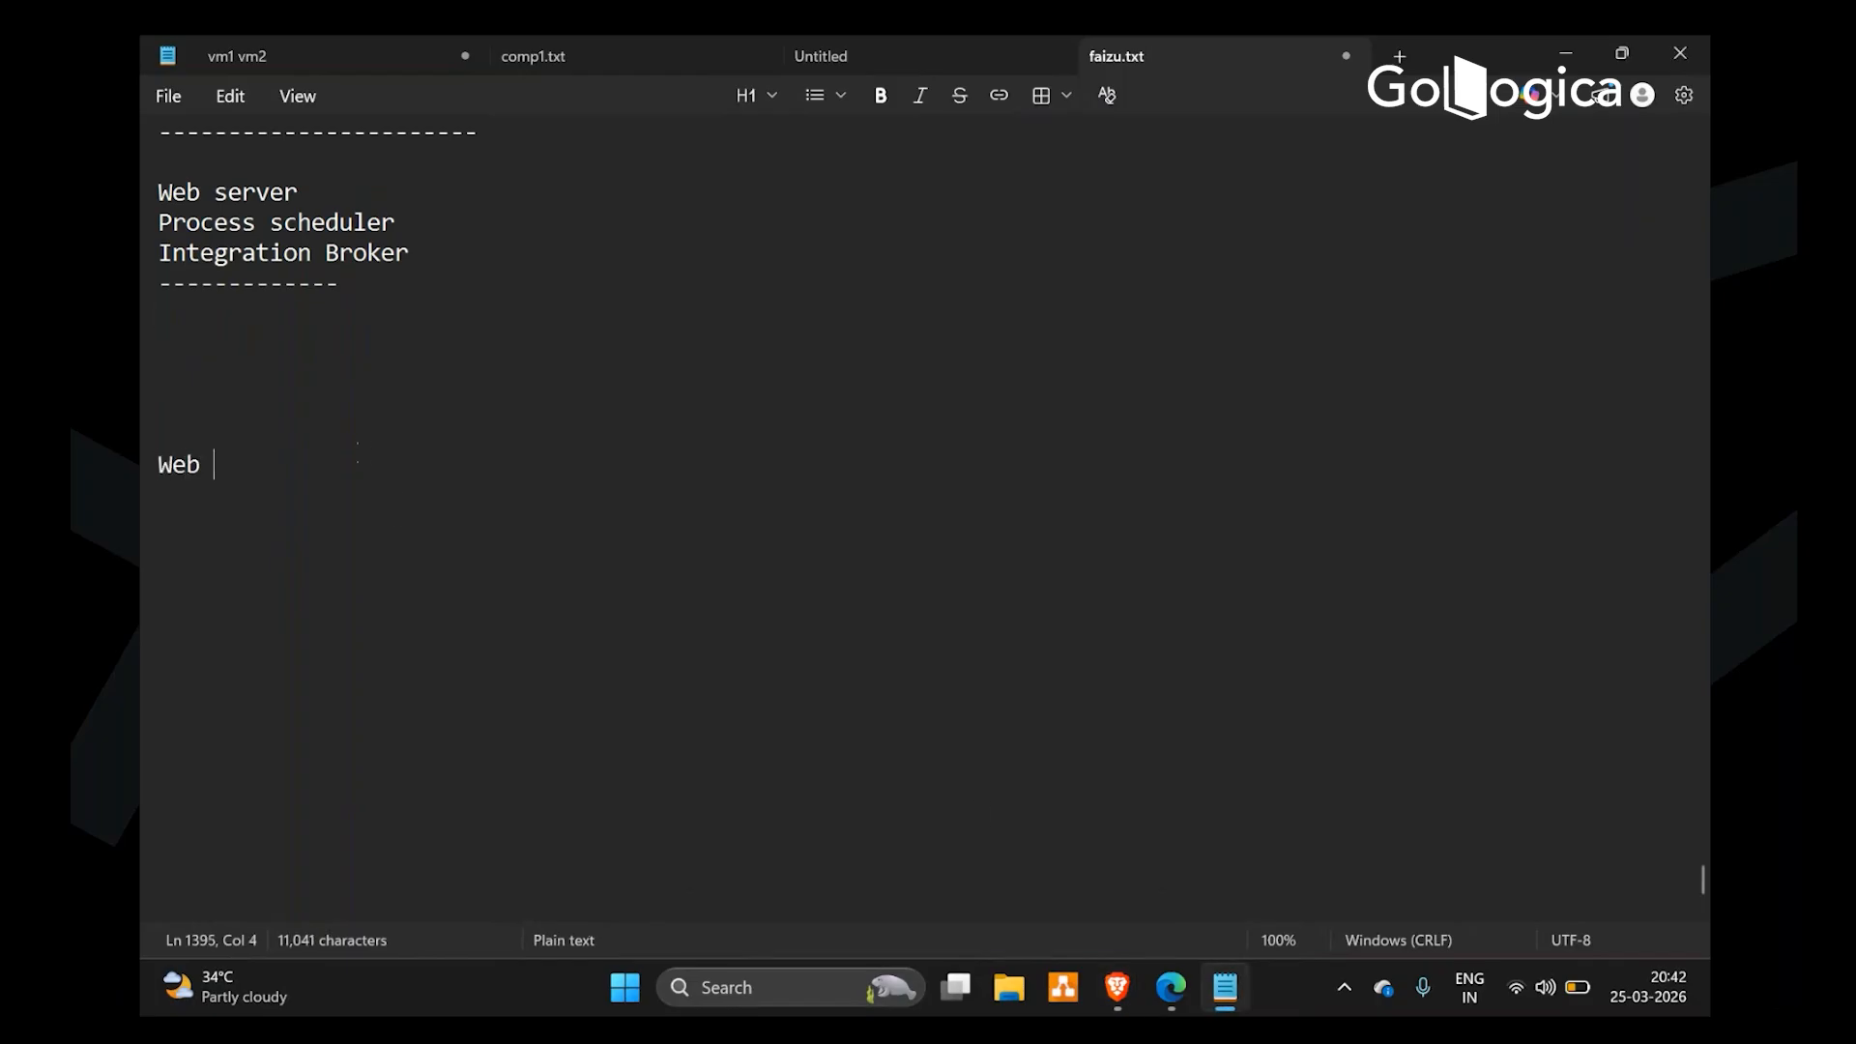
pyautogui.write('service')
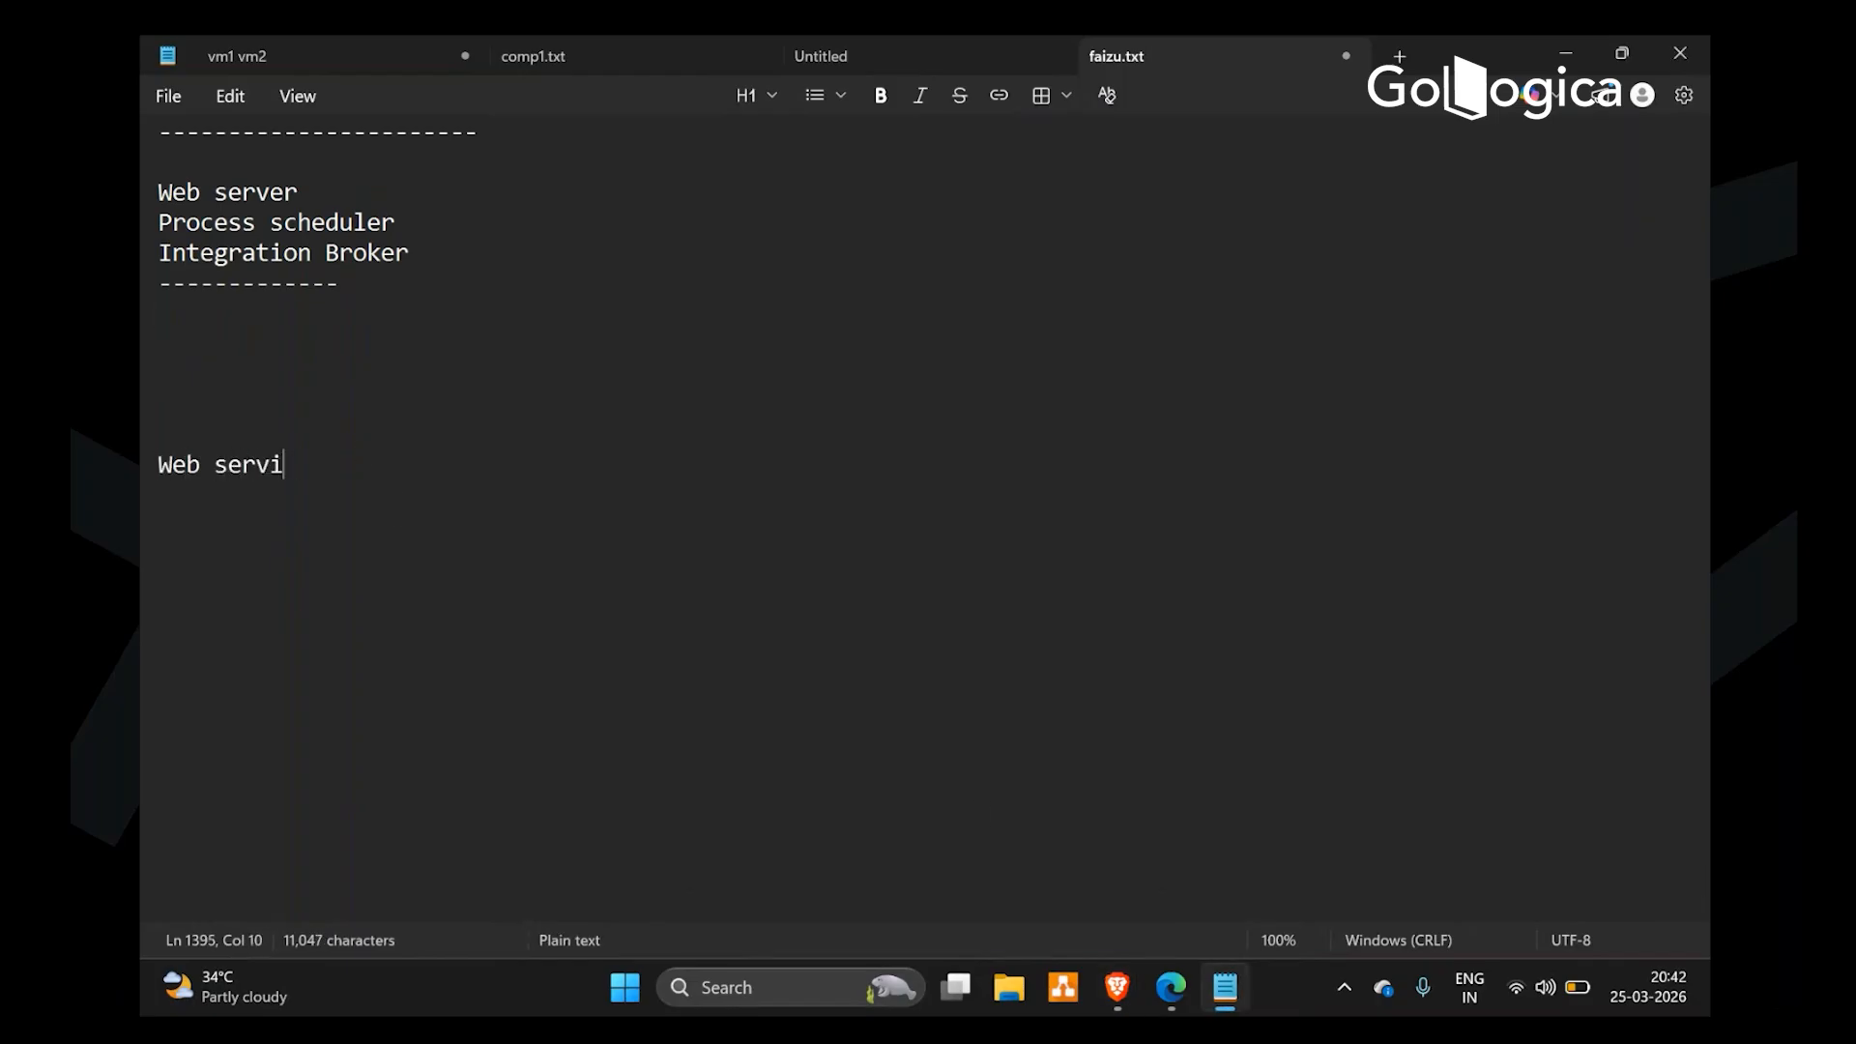
pyautogui.press('Home')
pyautogui.press('BackSpace')
pyautogui.press('BackSpace')
pyautogui.press('BackSpace')
pyautogui.press('BackSpace')
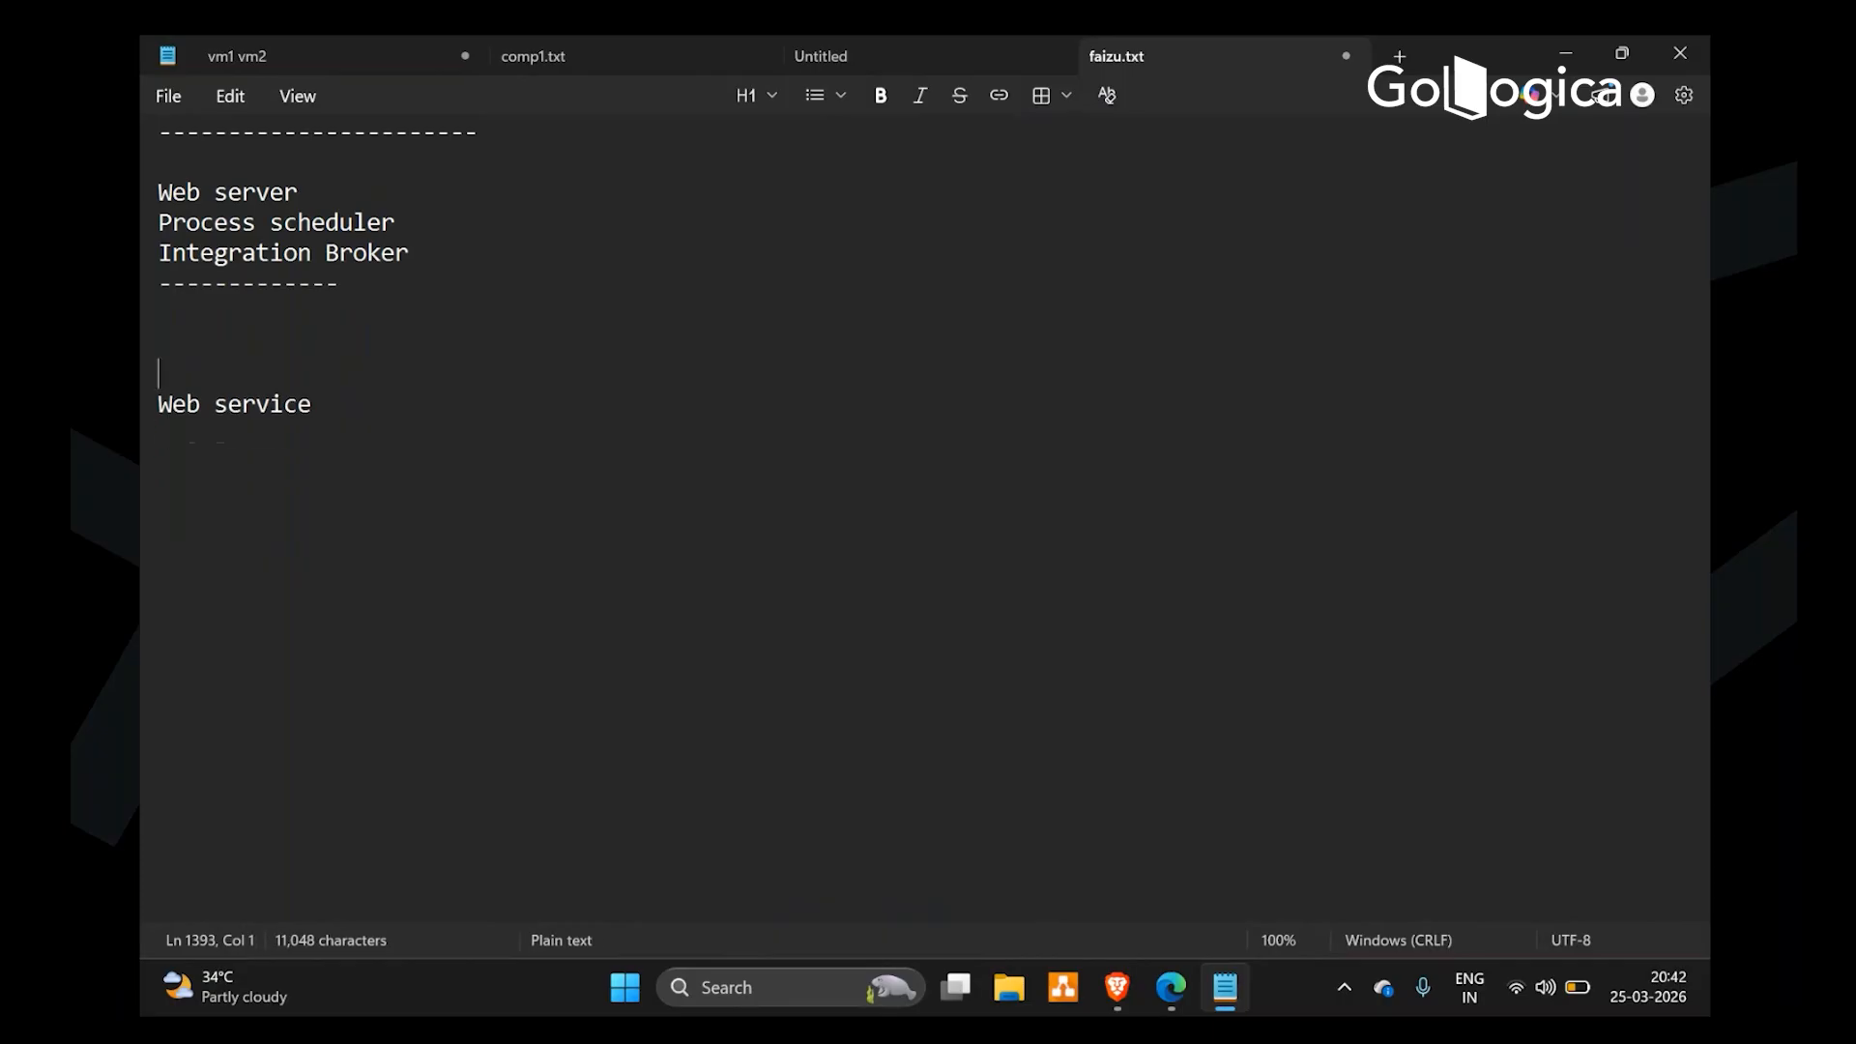
pyautogui.press('End')
pyautogui.write('-')
# Add a line reading PSFT_HR below the Web service heading, leaving one blank line between them
pyautogui.press('Return')
pyautogui.press('Return')
pyautogui.write('Peop')
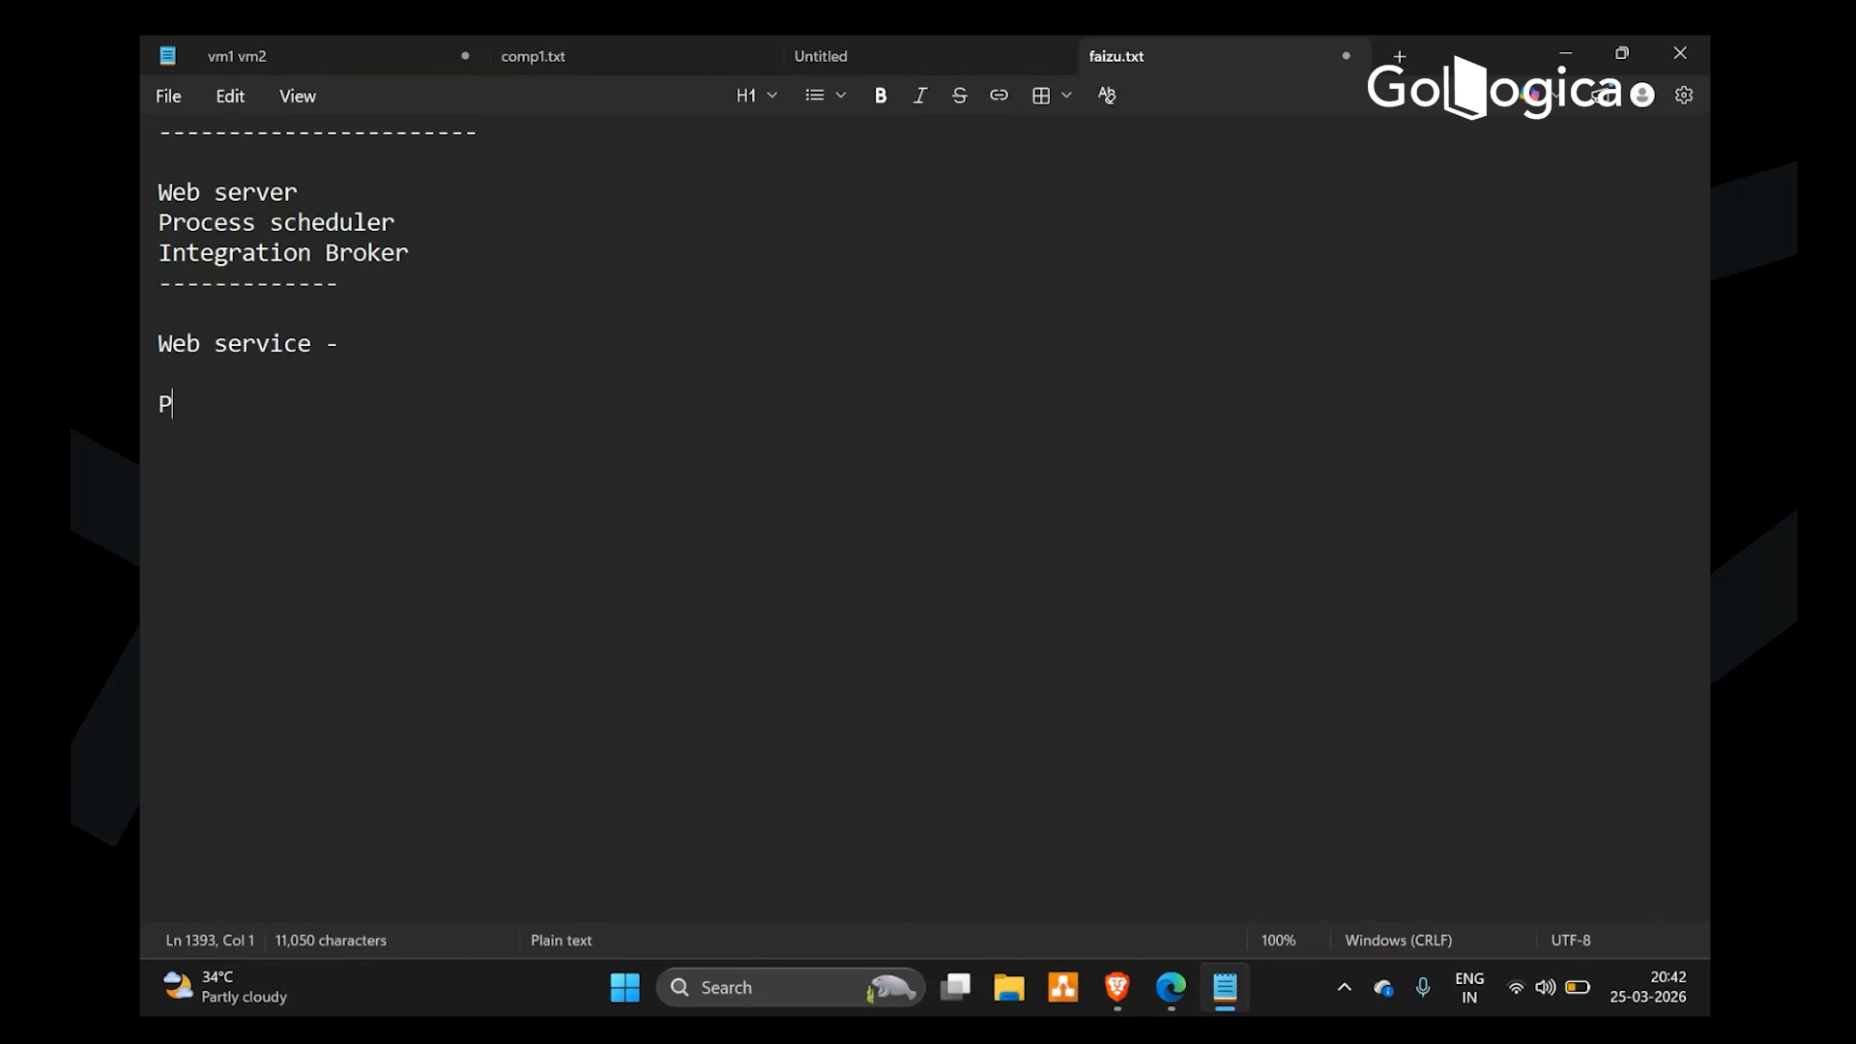
pyautogui.press('BackSpace')
pyautogui.press('BackSpace')
pyautogui.press('BackSpace')
pyautogui.write('SFT_HR')
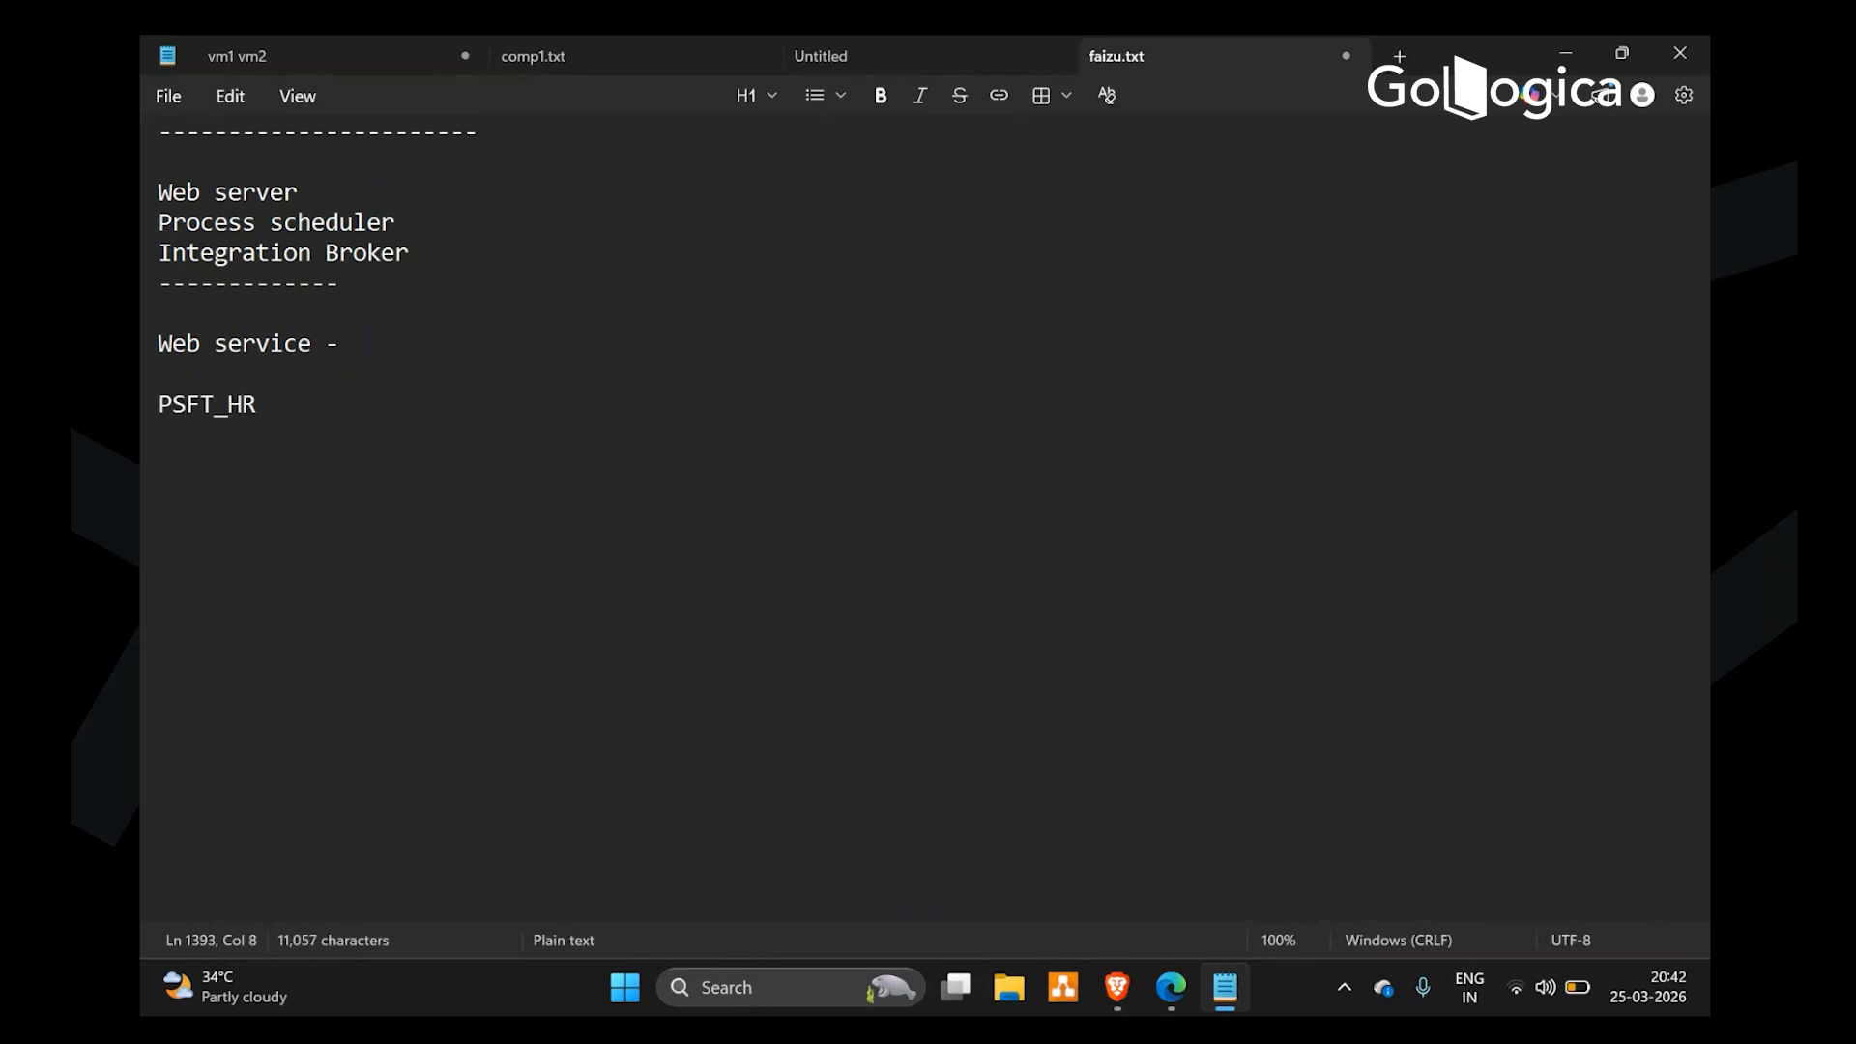
# Write ".NET application - recruiters" below the PSFT_HR line, leaving two blank lines between them
pyautogui.press('Return')
pyautogui.press('Return')
pyautogui.press('Return')
pyautogui.write('.NBE')
pyautogui.press('BackSpace')
pyautogui.press('BackSpace')
pyautogui.write('ET - recruites')
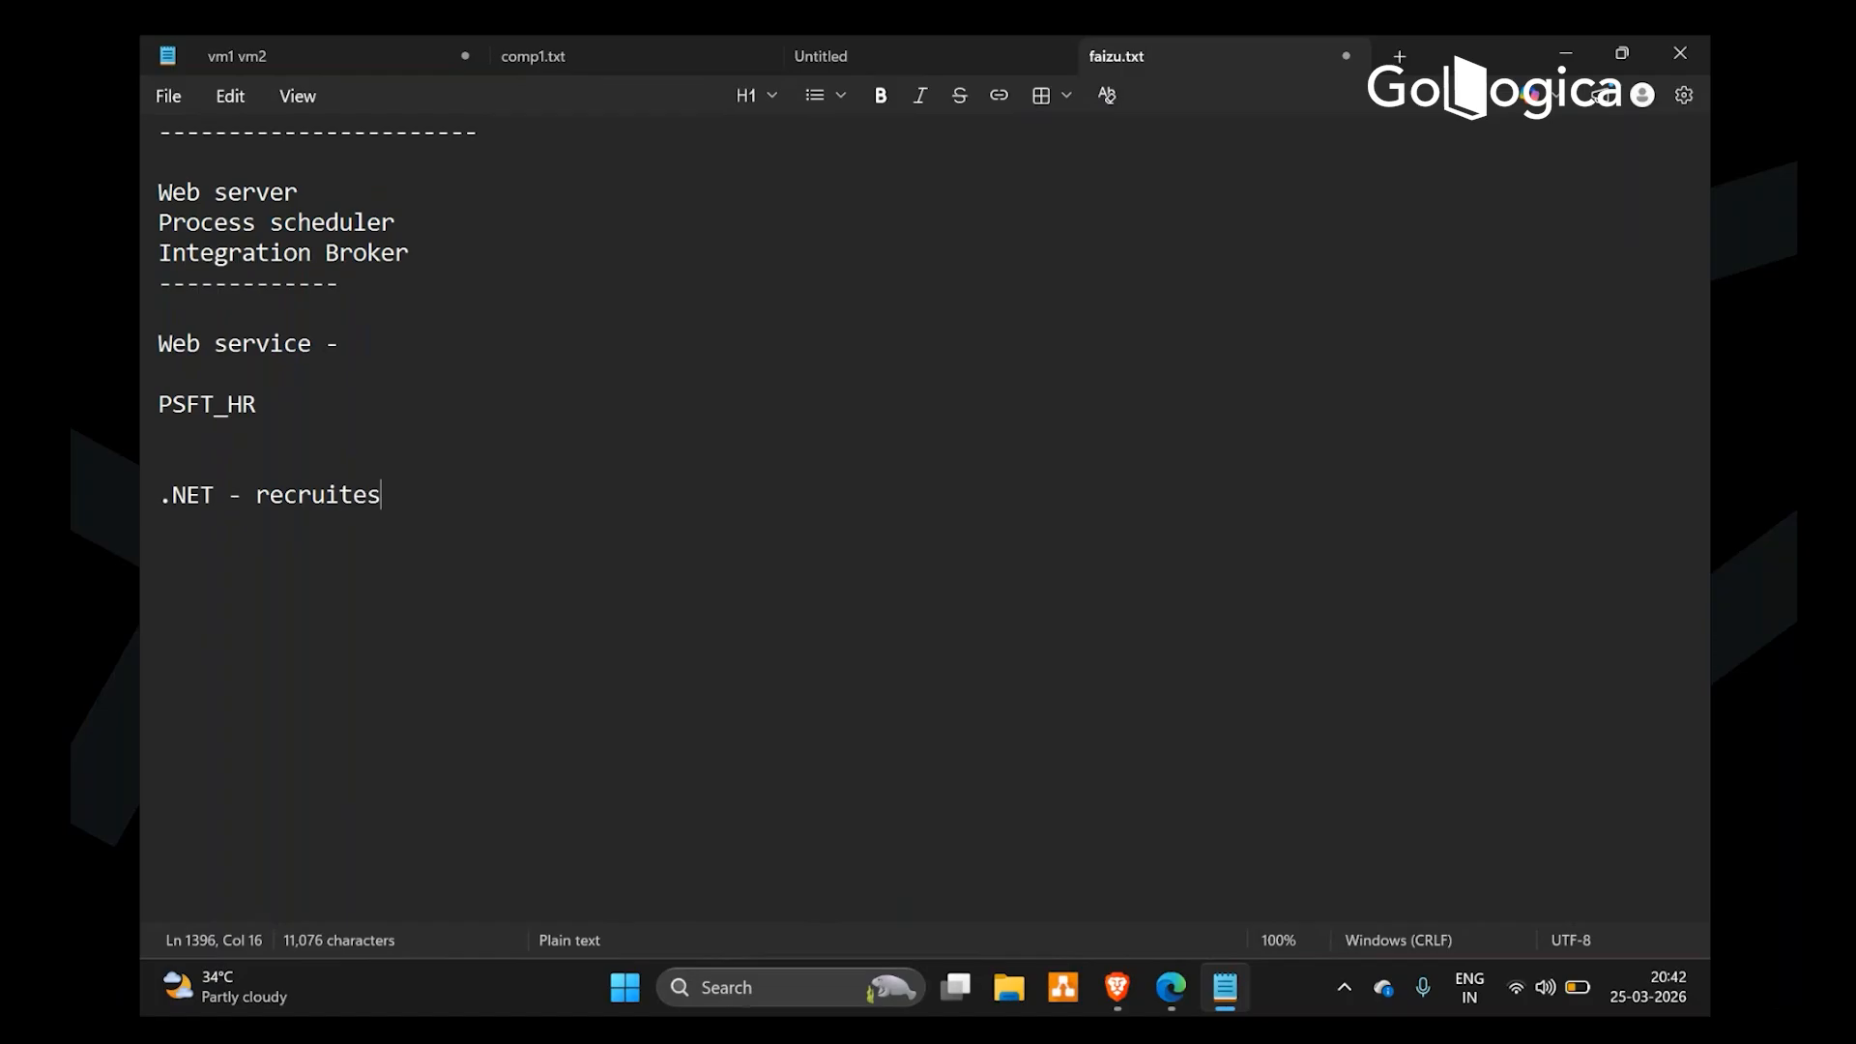
pyautogui.press('Left')
pyautogui.write('r')
pyautogui.click(159, 464)
pyautogui.click(214, 492)
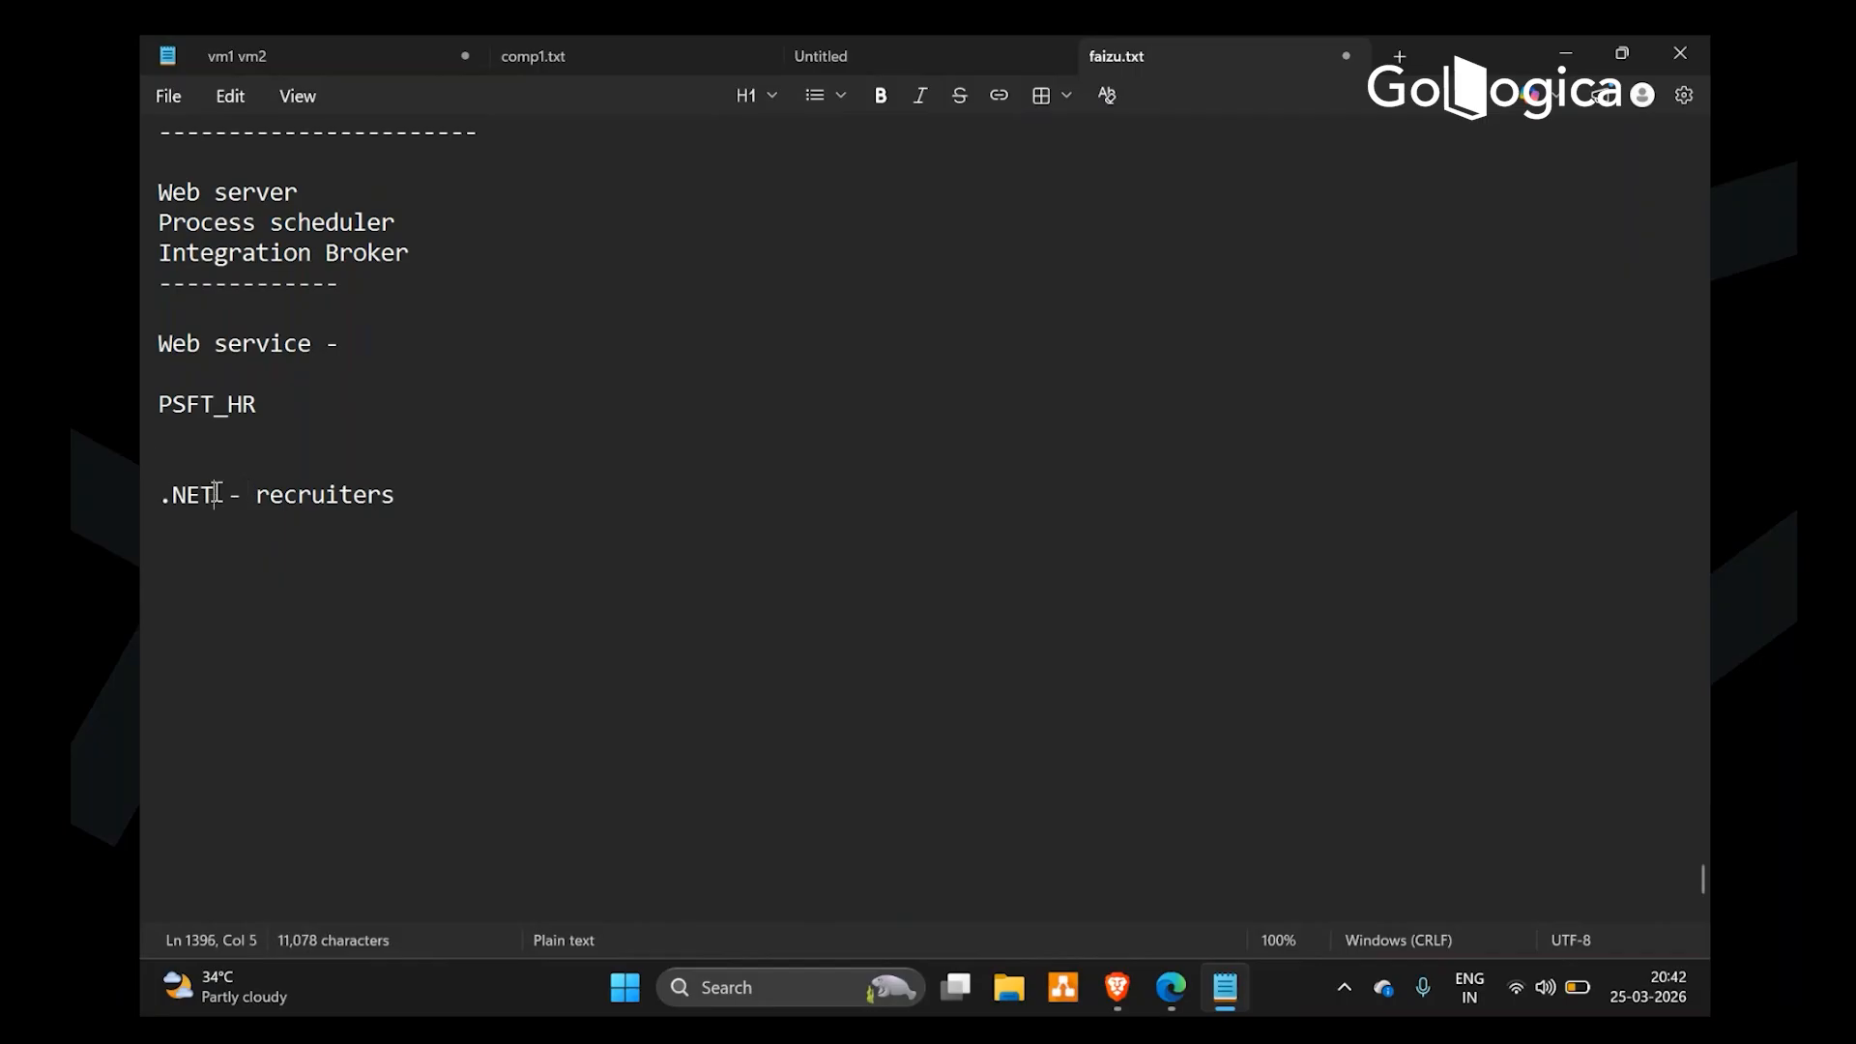
pyautogui.write('applic')
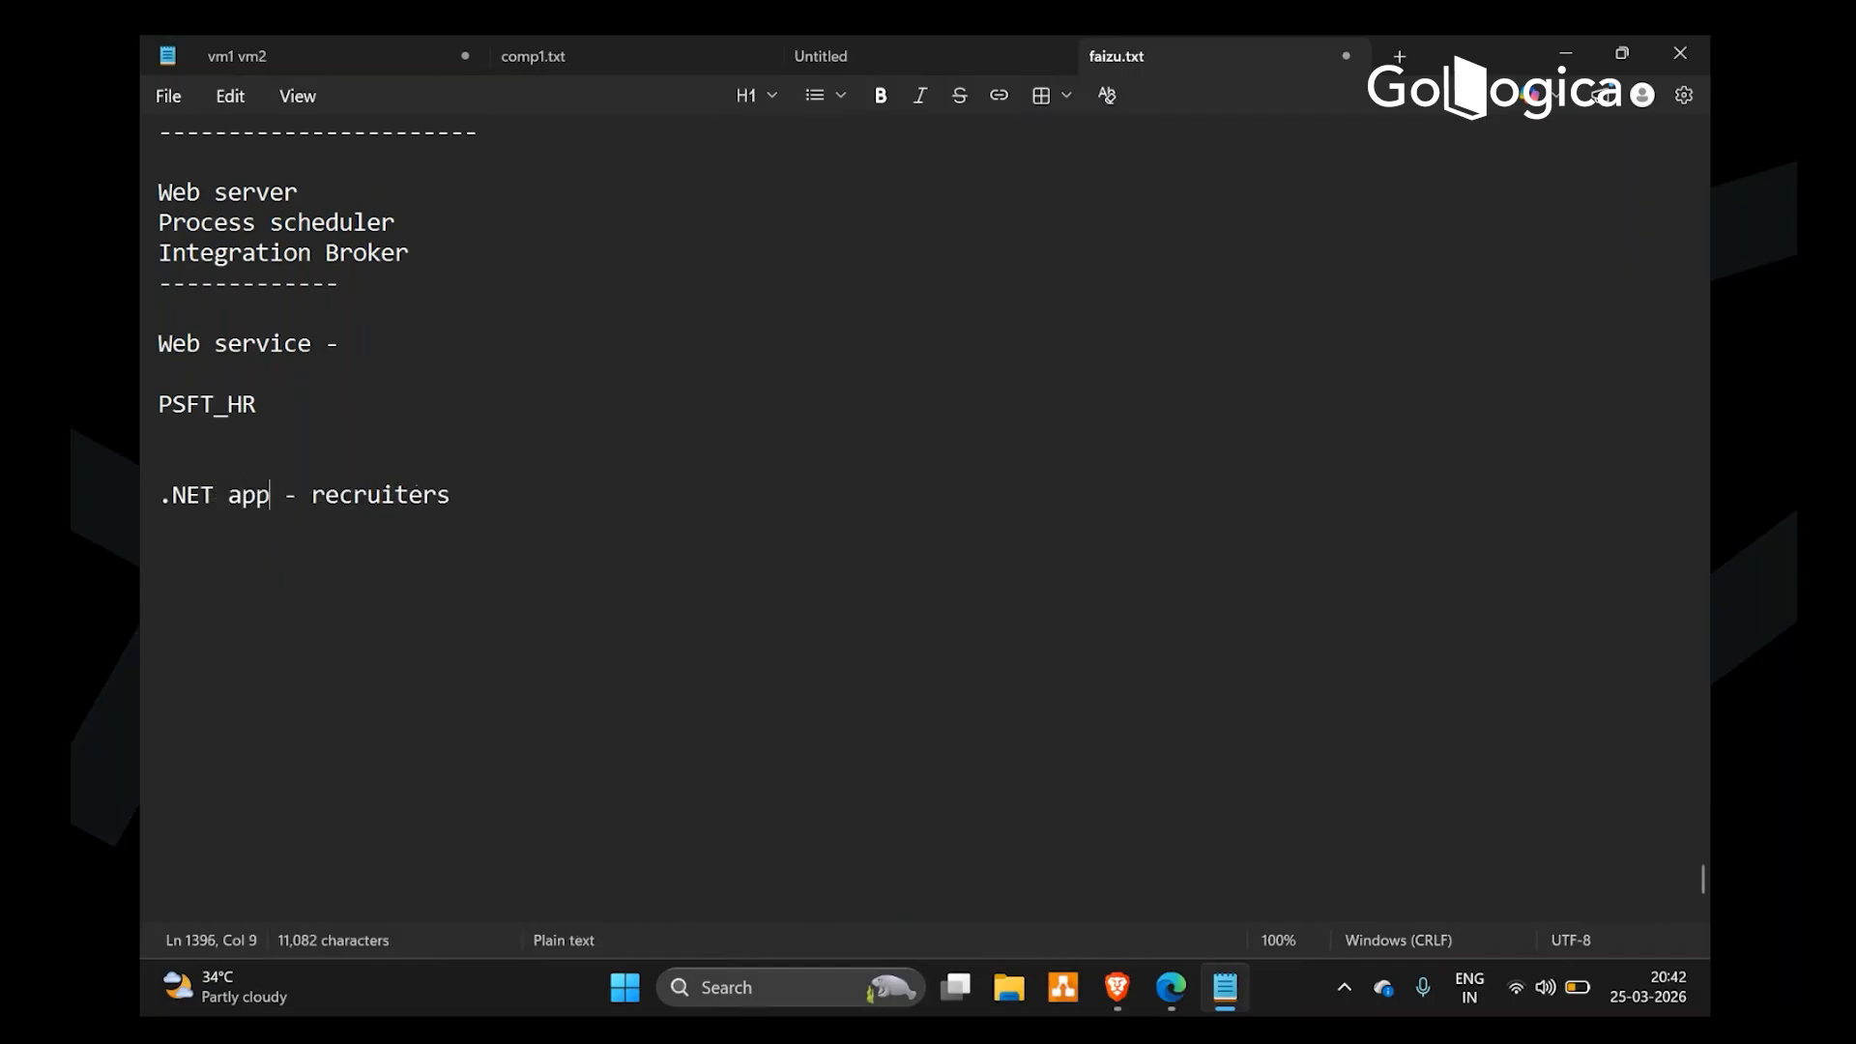
pyautogui.write('ation')
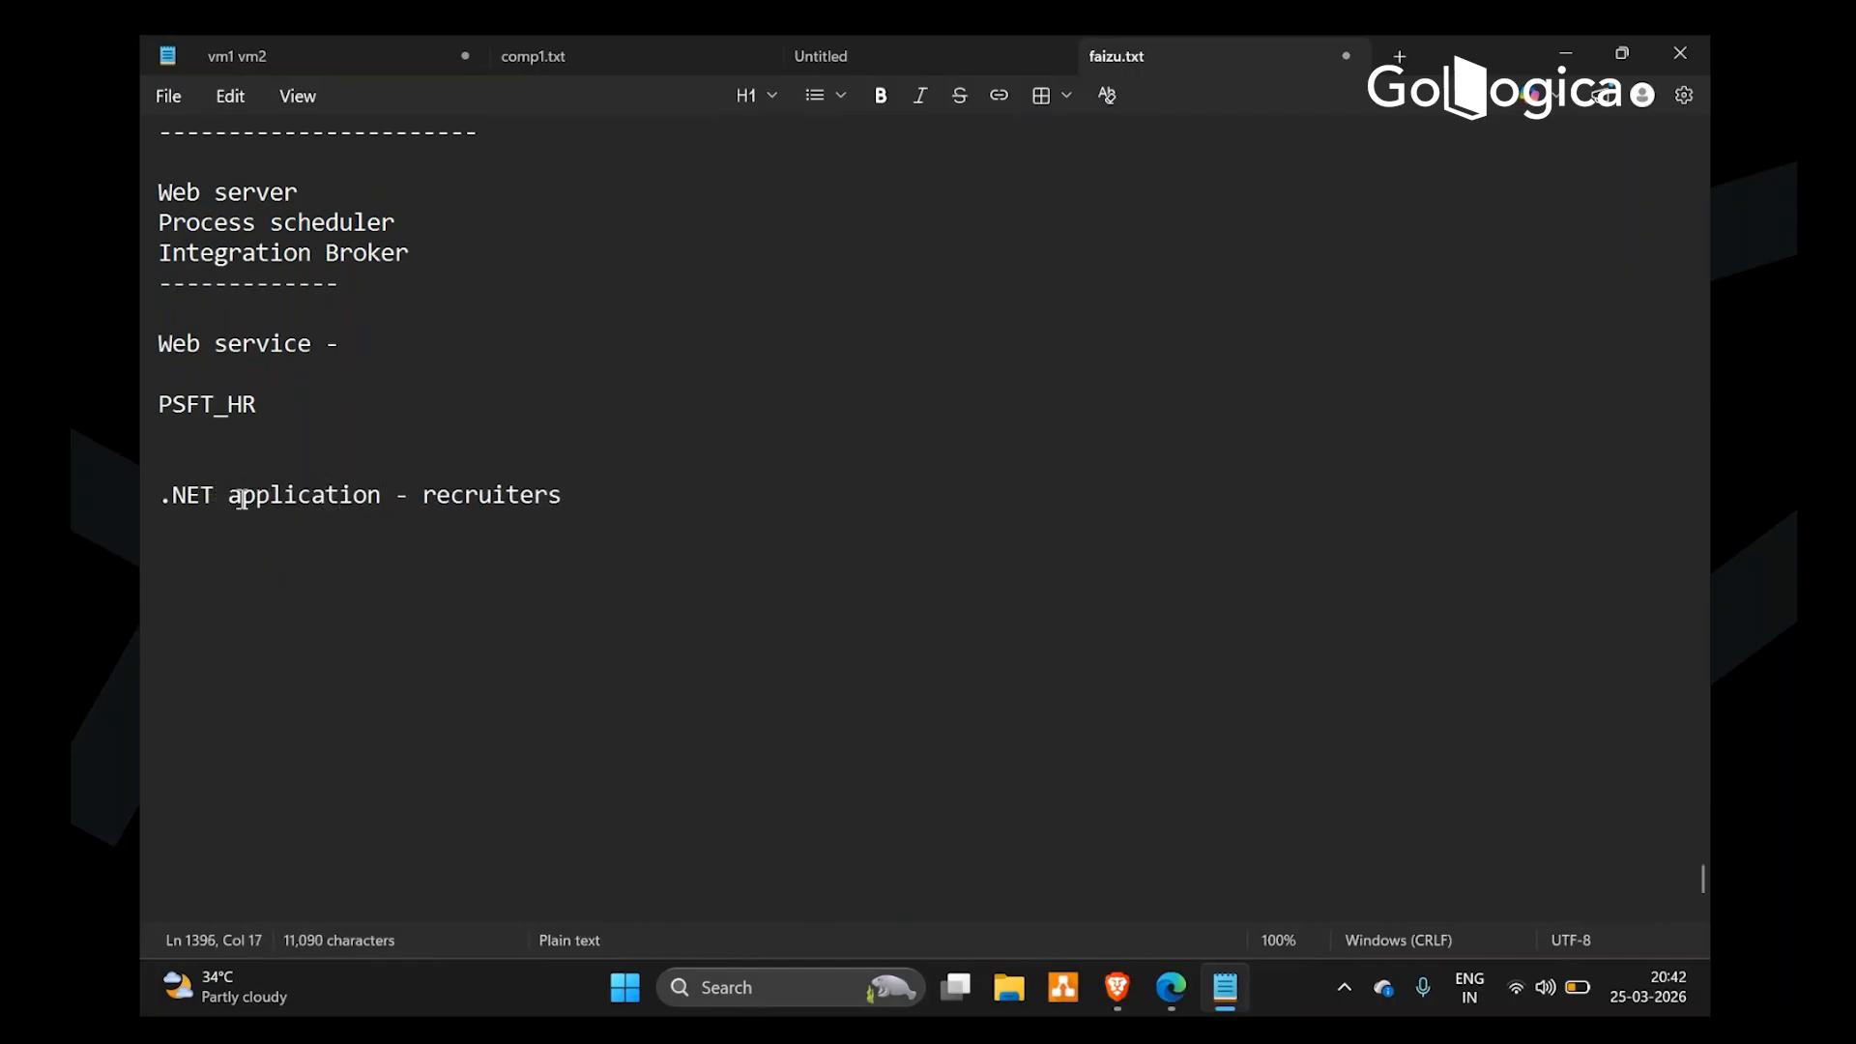
# Append "--- fill the details here" to the .NET application line
pyautogui.click(593, 494)
pyautogui.write('--- f')
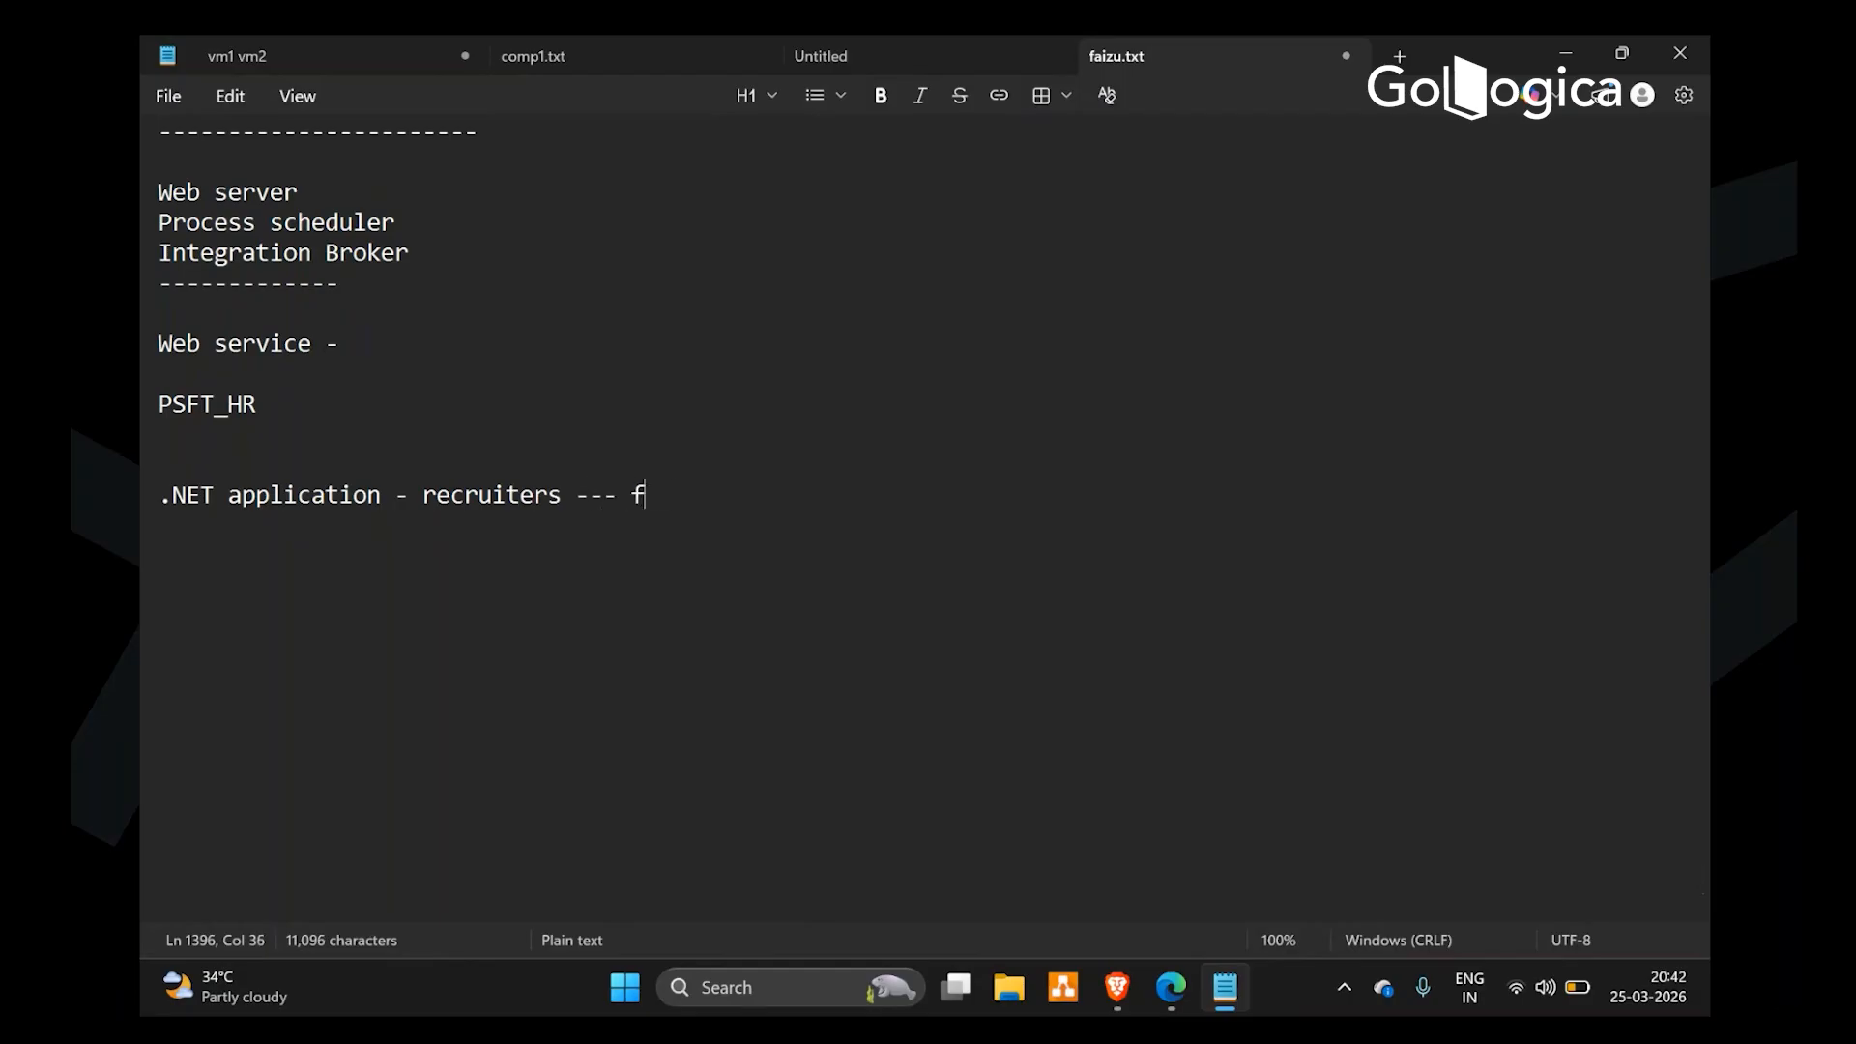
pyautogui.write('ill tyhe de')
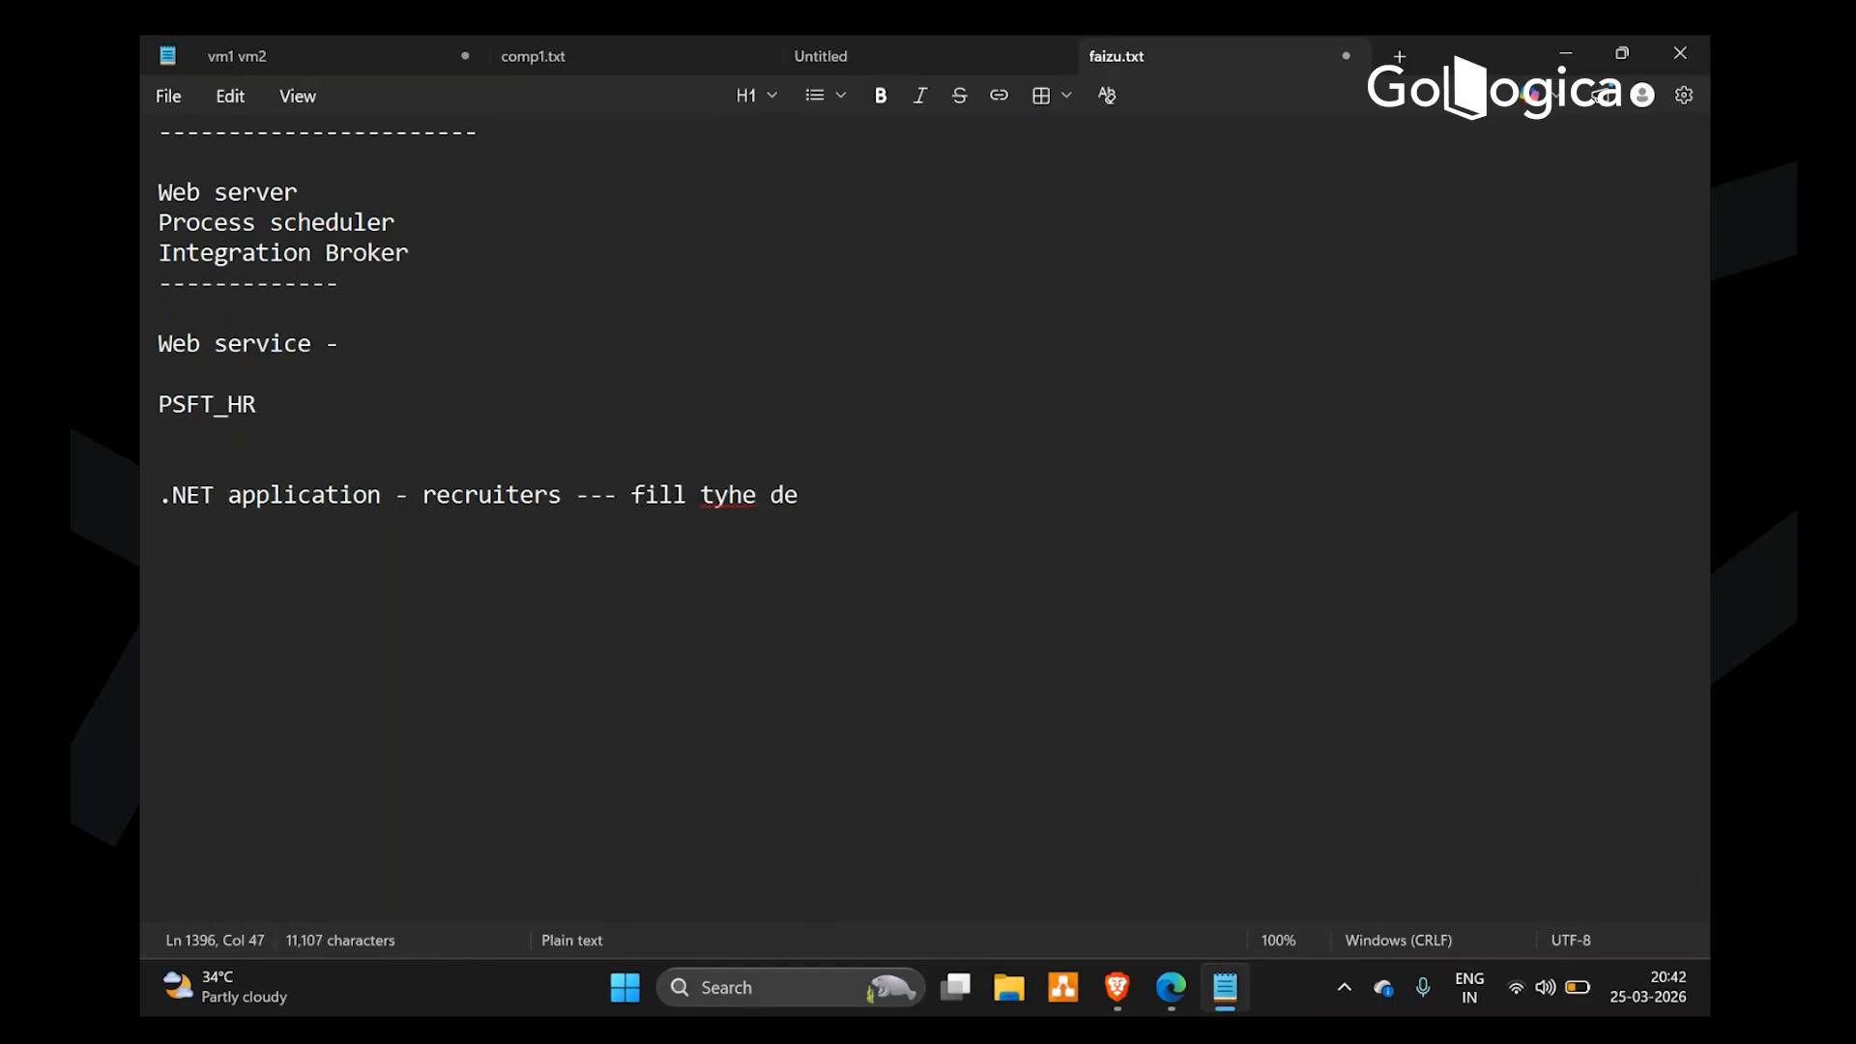
pyautogui.write('tails here')
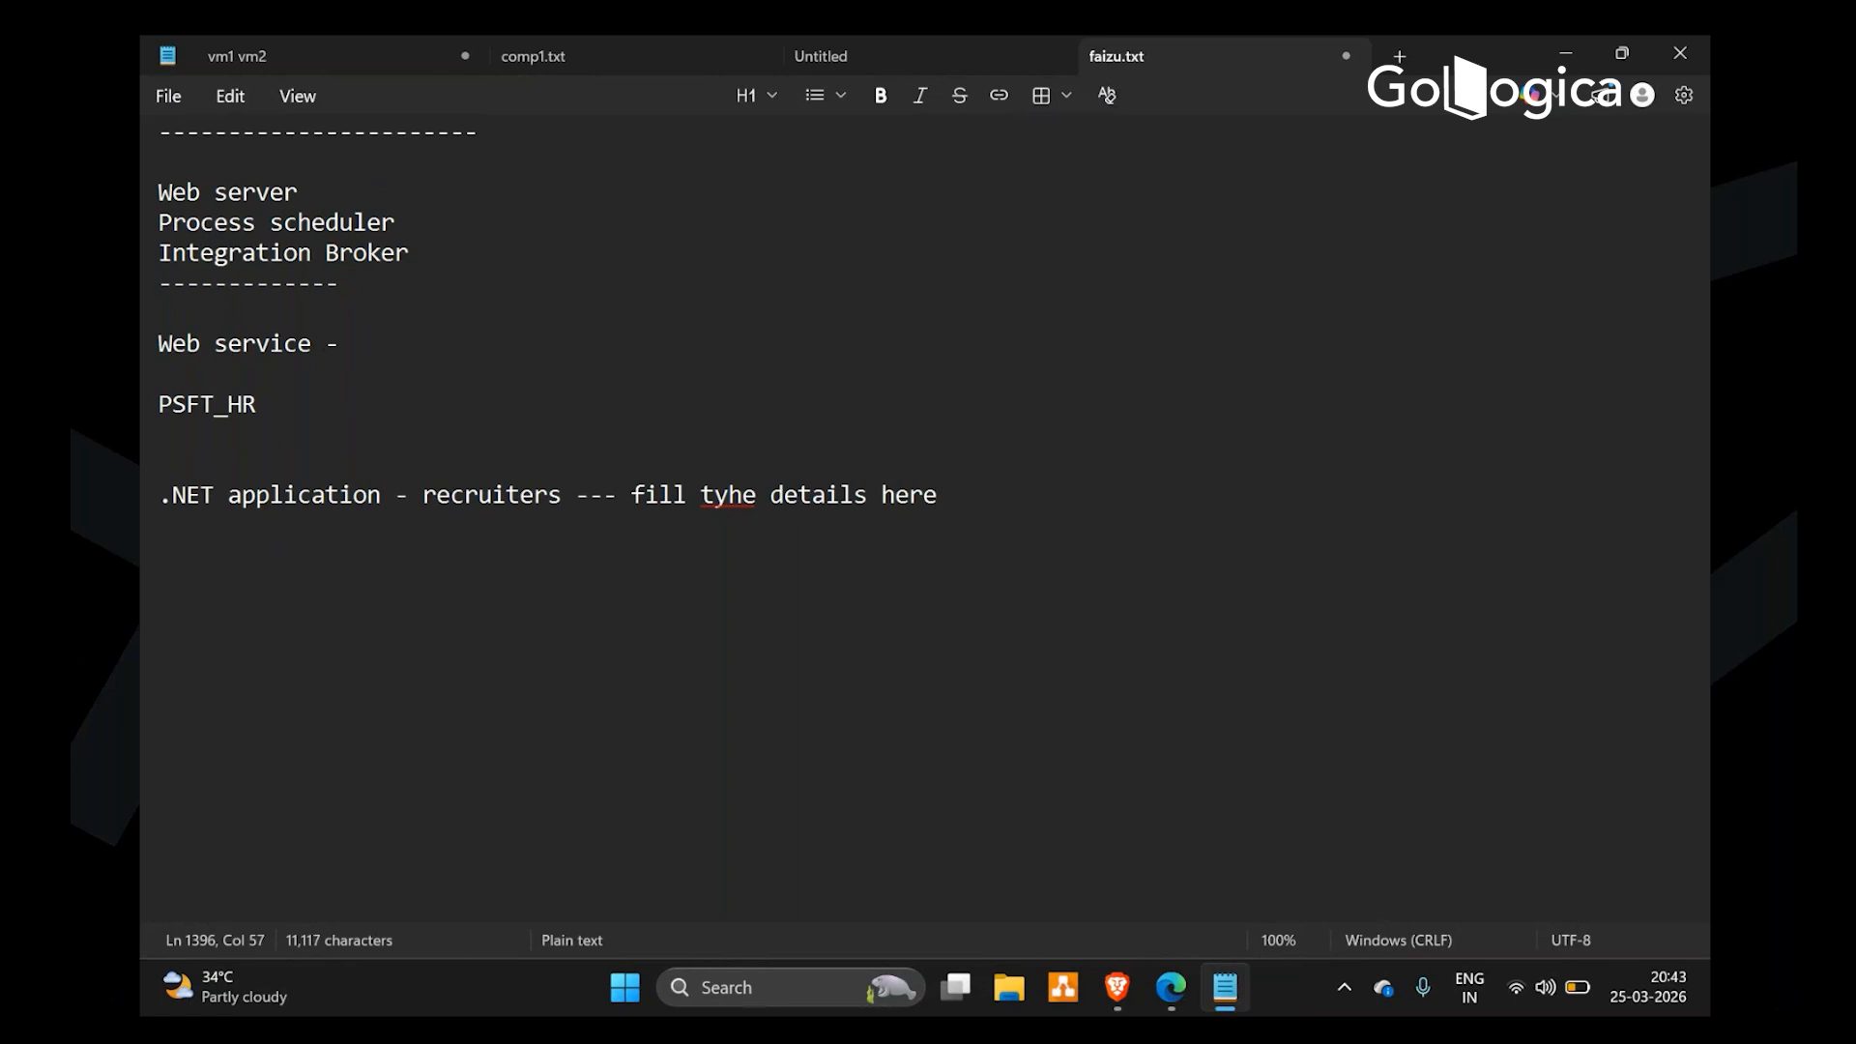
pyautogui.press('Left')
pyautogui.press('Left')
pyautogui.press('BackSpace')
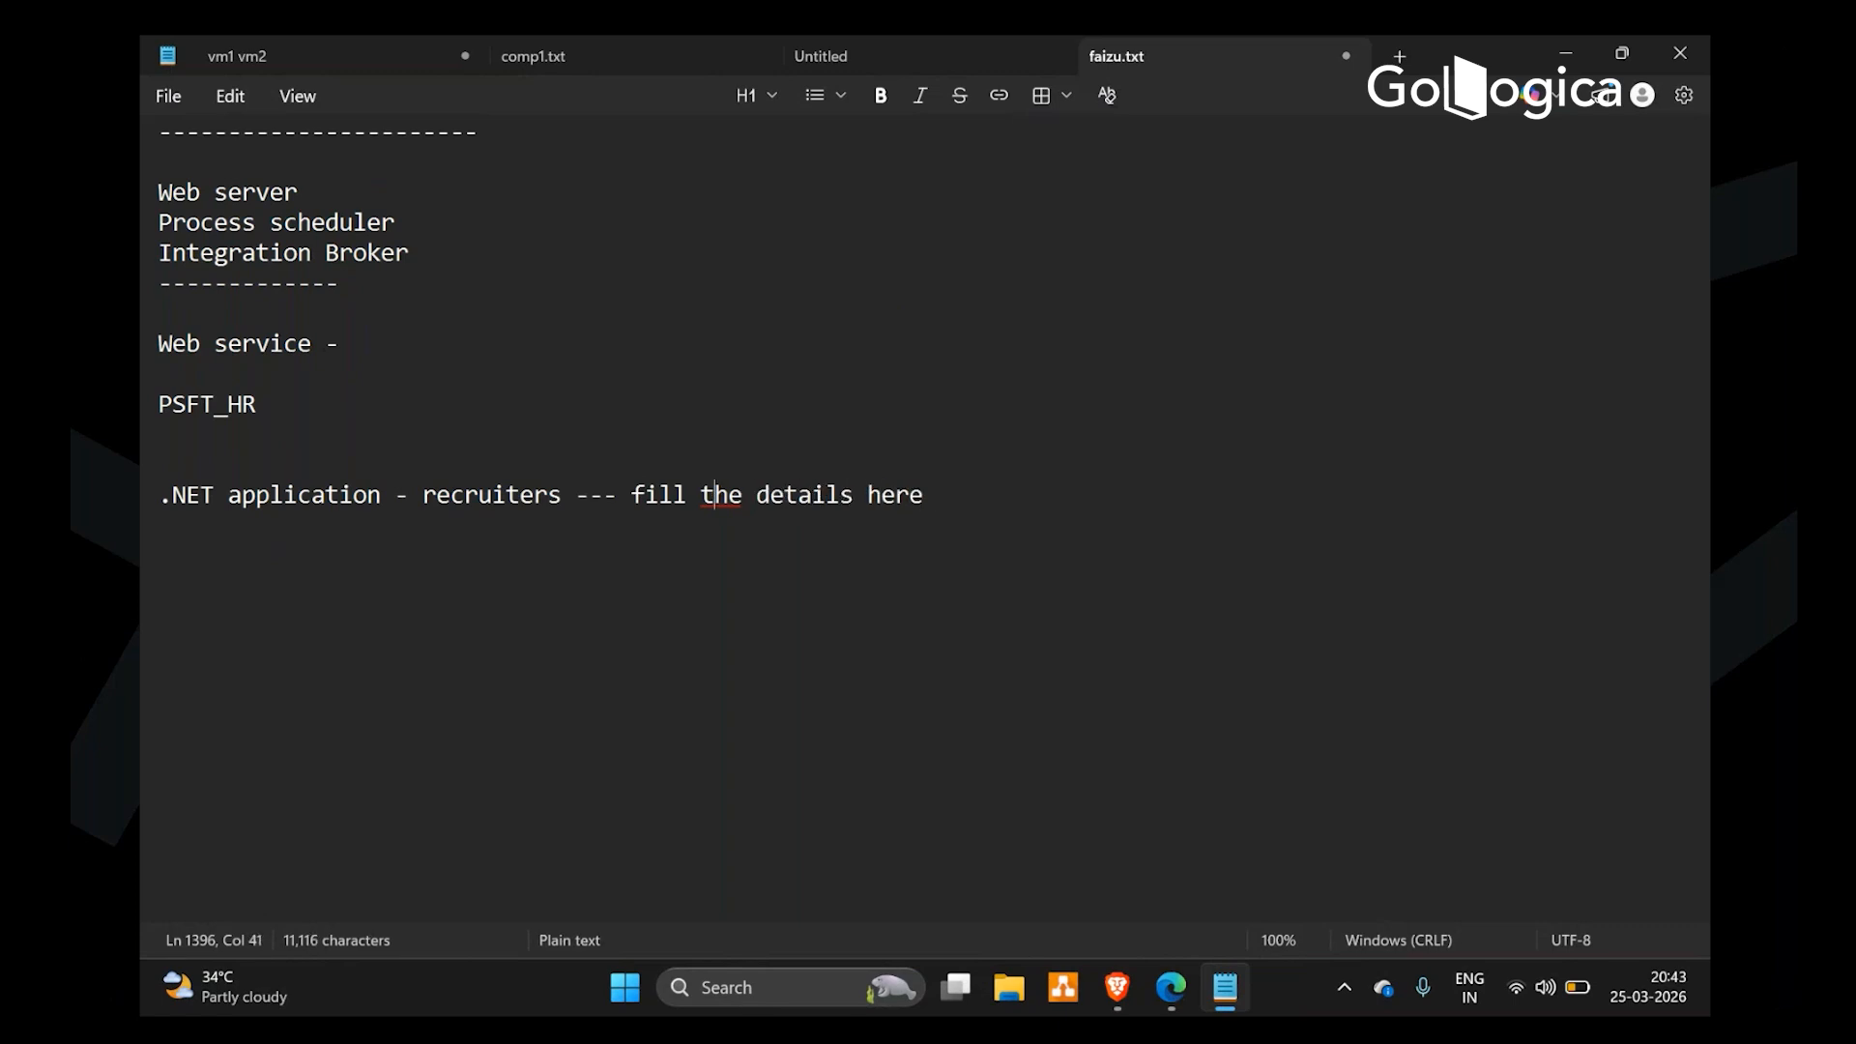
pyautogui.press('Right')
pyautogui.press('Right')
pyautogui.press('Right')
pyautogui.press('Right')
pyautogui.press('Right')
pyautogui.press('Right')
pyautogui.press('Right')
pyautogui.press('Right')
pyautogui.press('Right')
pyautogui.press('Right')
pyautogui.press('Right')
pyautogui.press('Right')
pyautogui.press('Right')
pyautogui.press('Right')
pyautogui.press('Right')
pyautogui.press('Left')
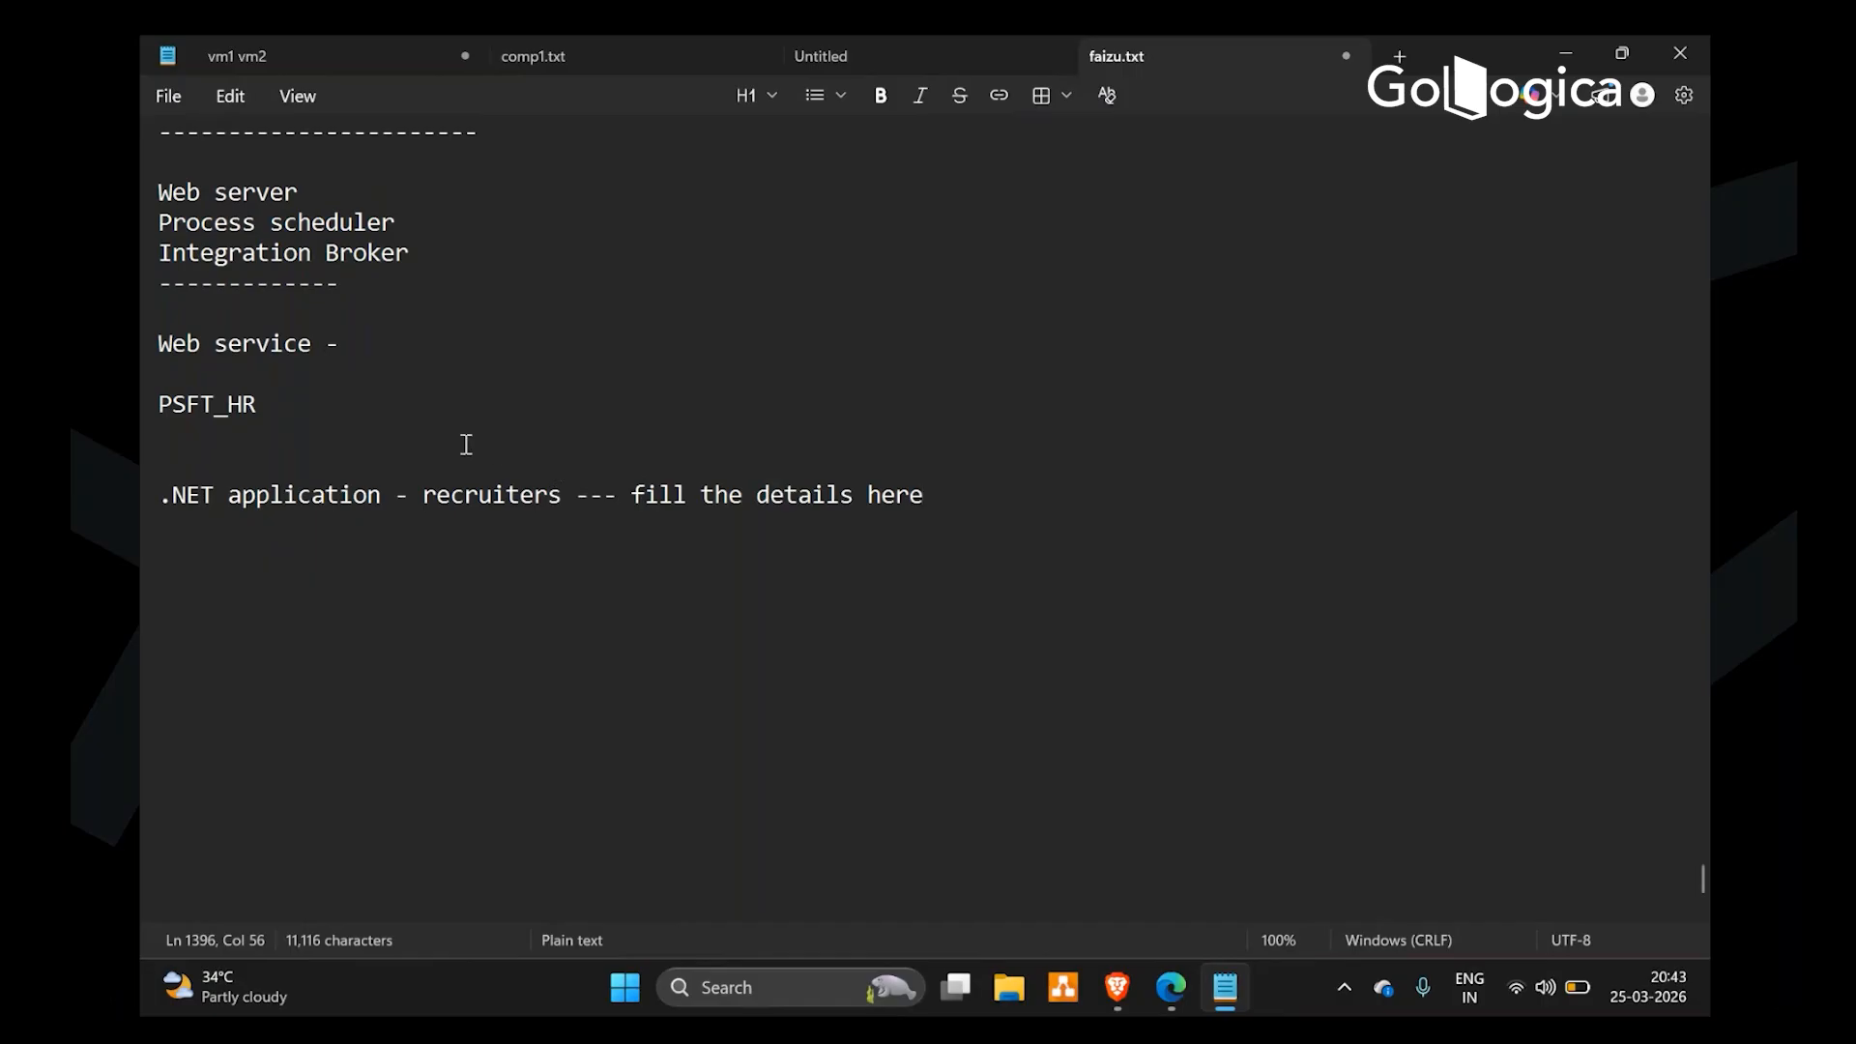
pyautogui.doubleClick(291, 405)
pyautogui.click(688, 494)
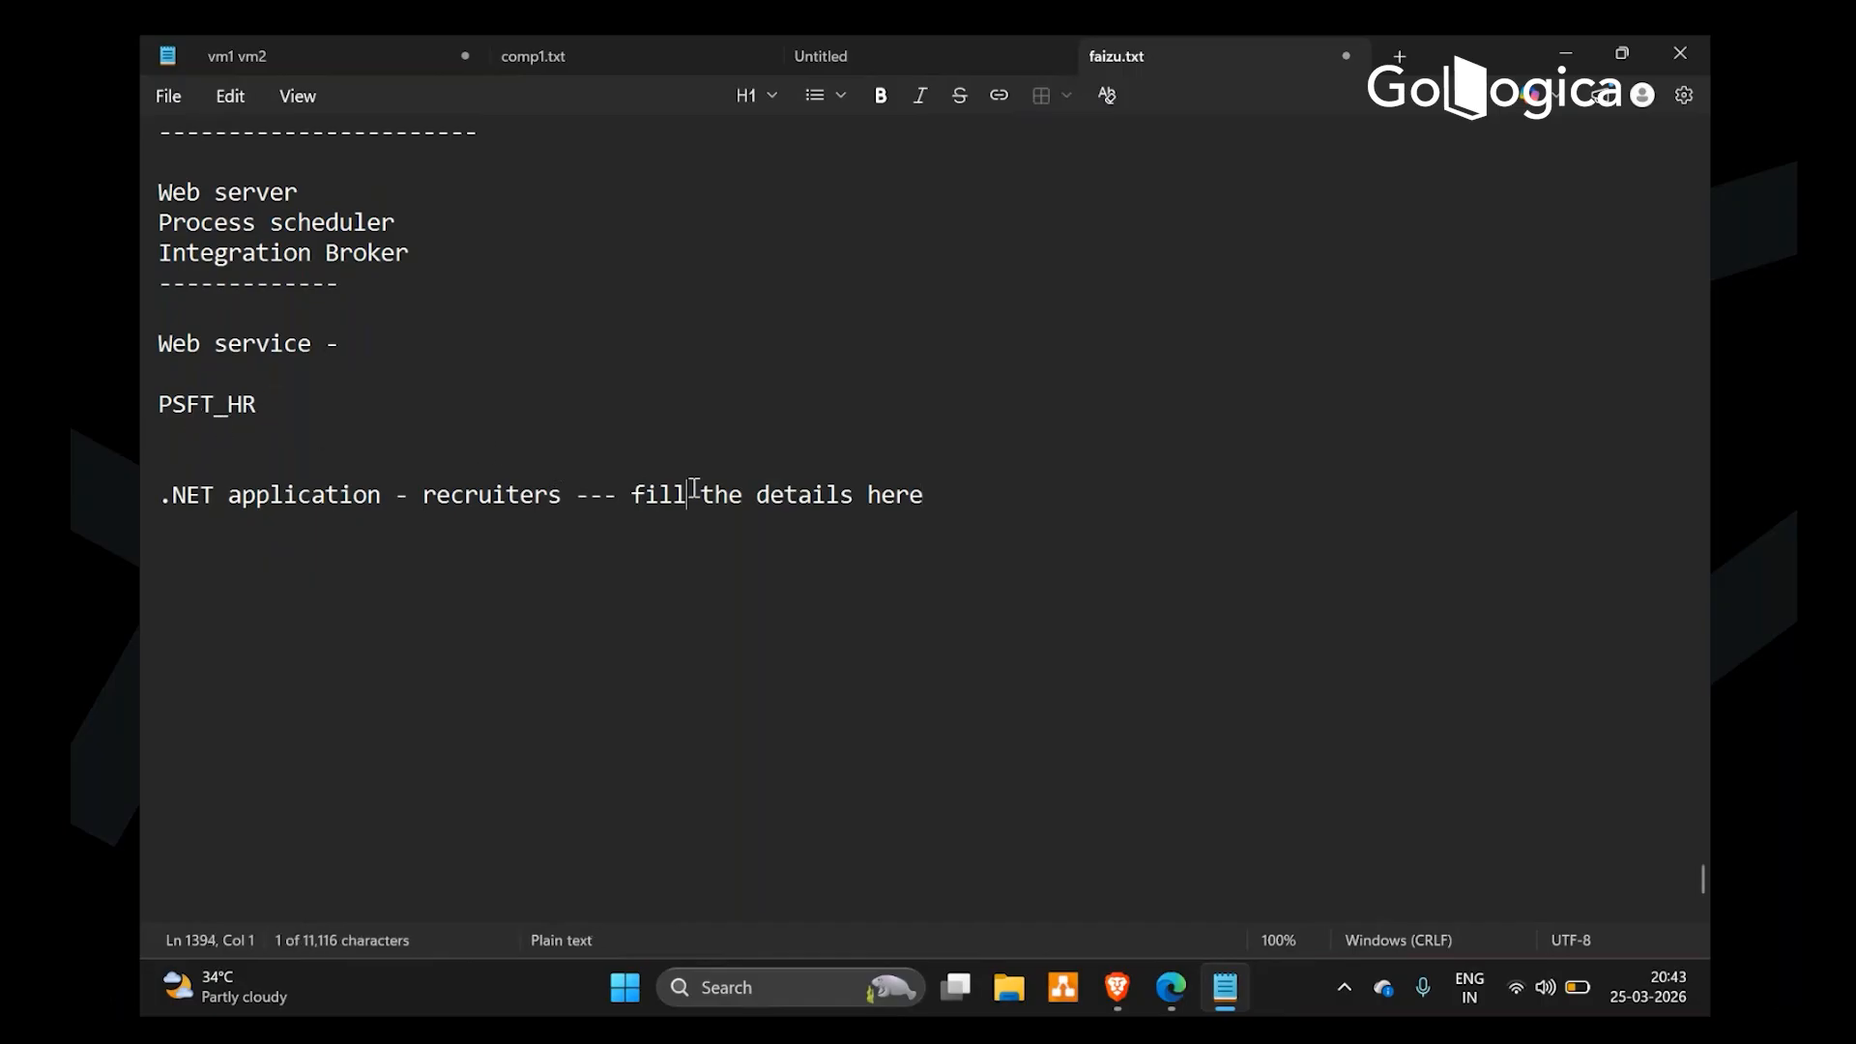
pyautogui.click(459, 464)
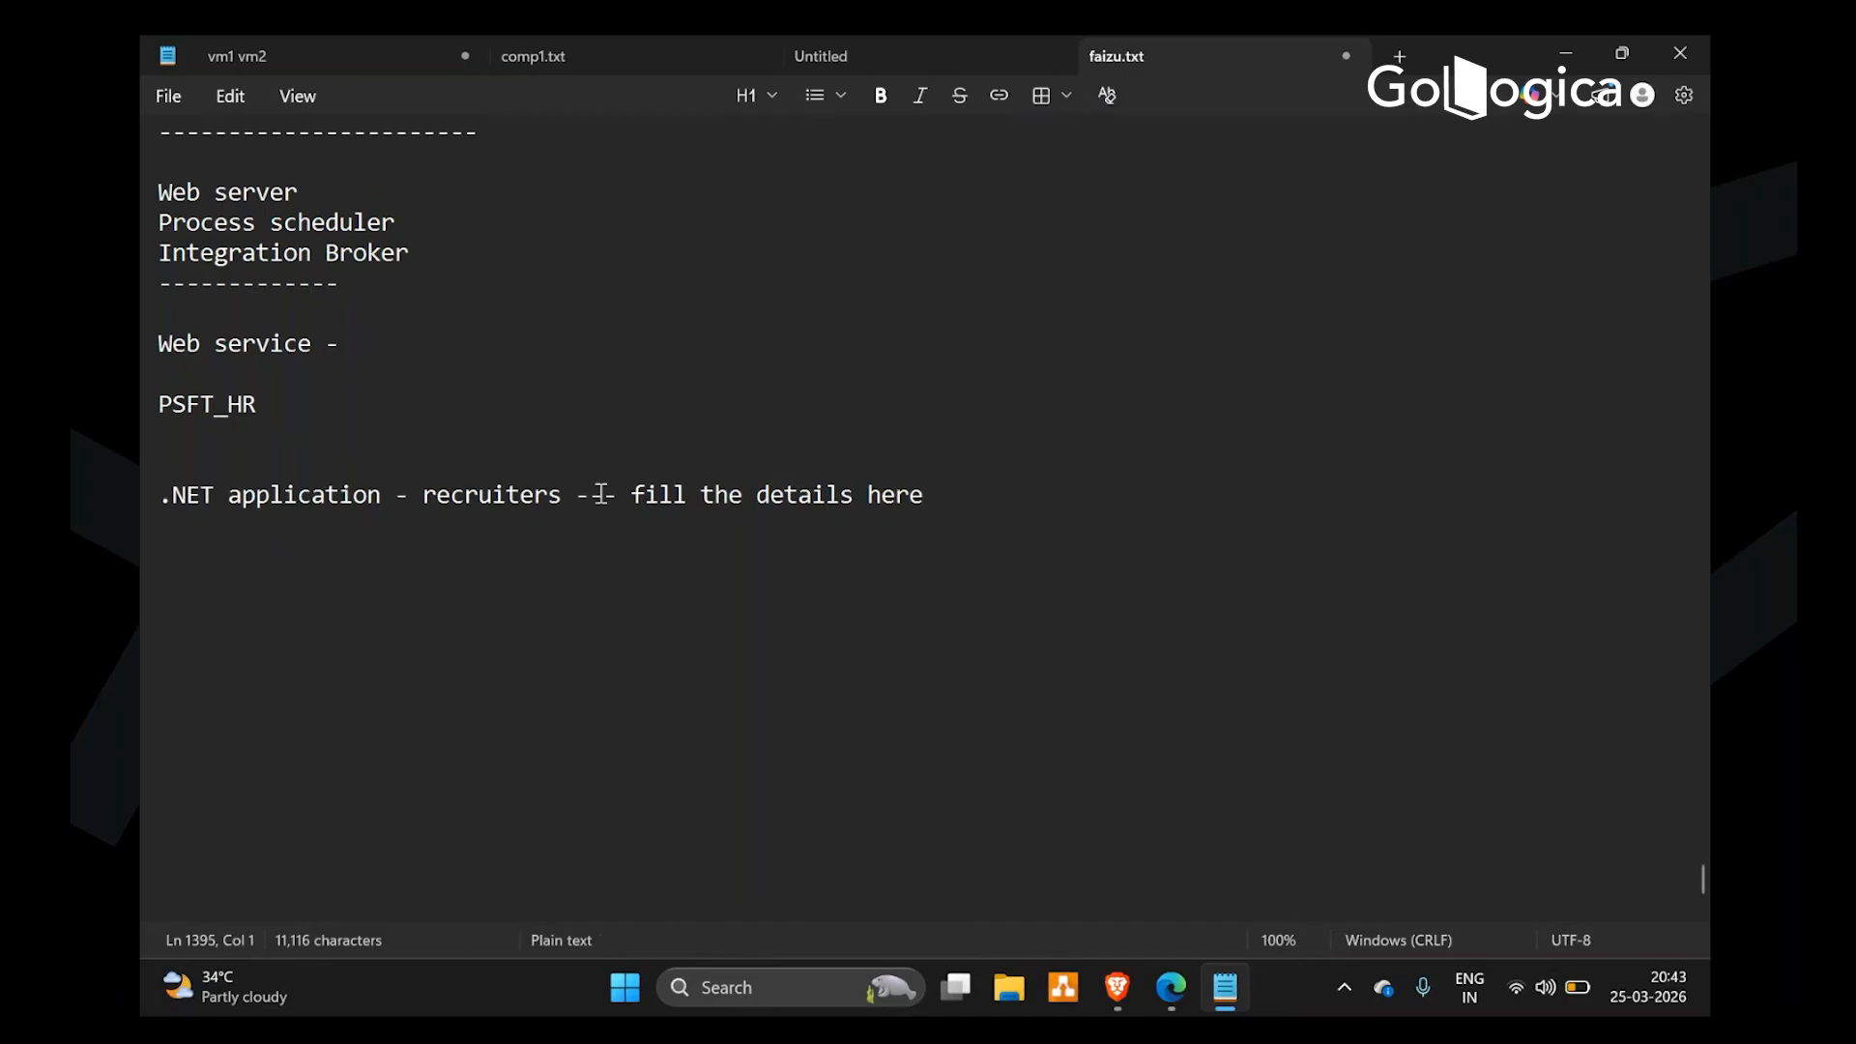
pyautogui.click(284, 405)
pyautogui.click(369, 483)
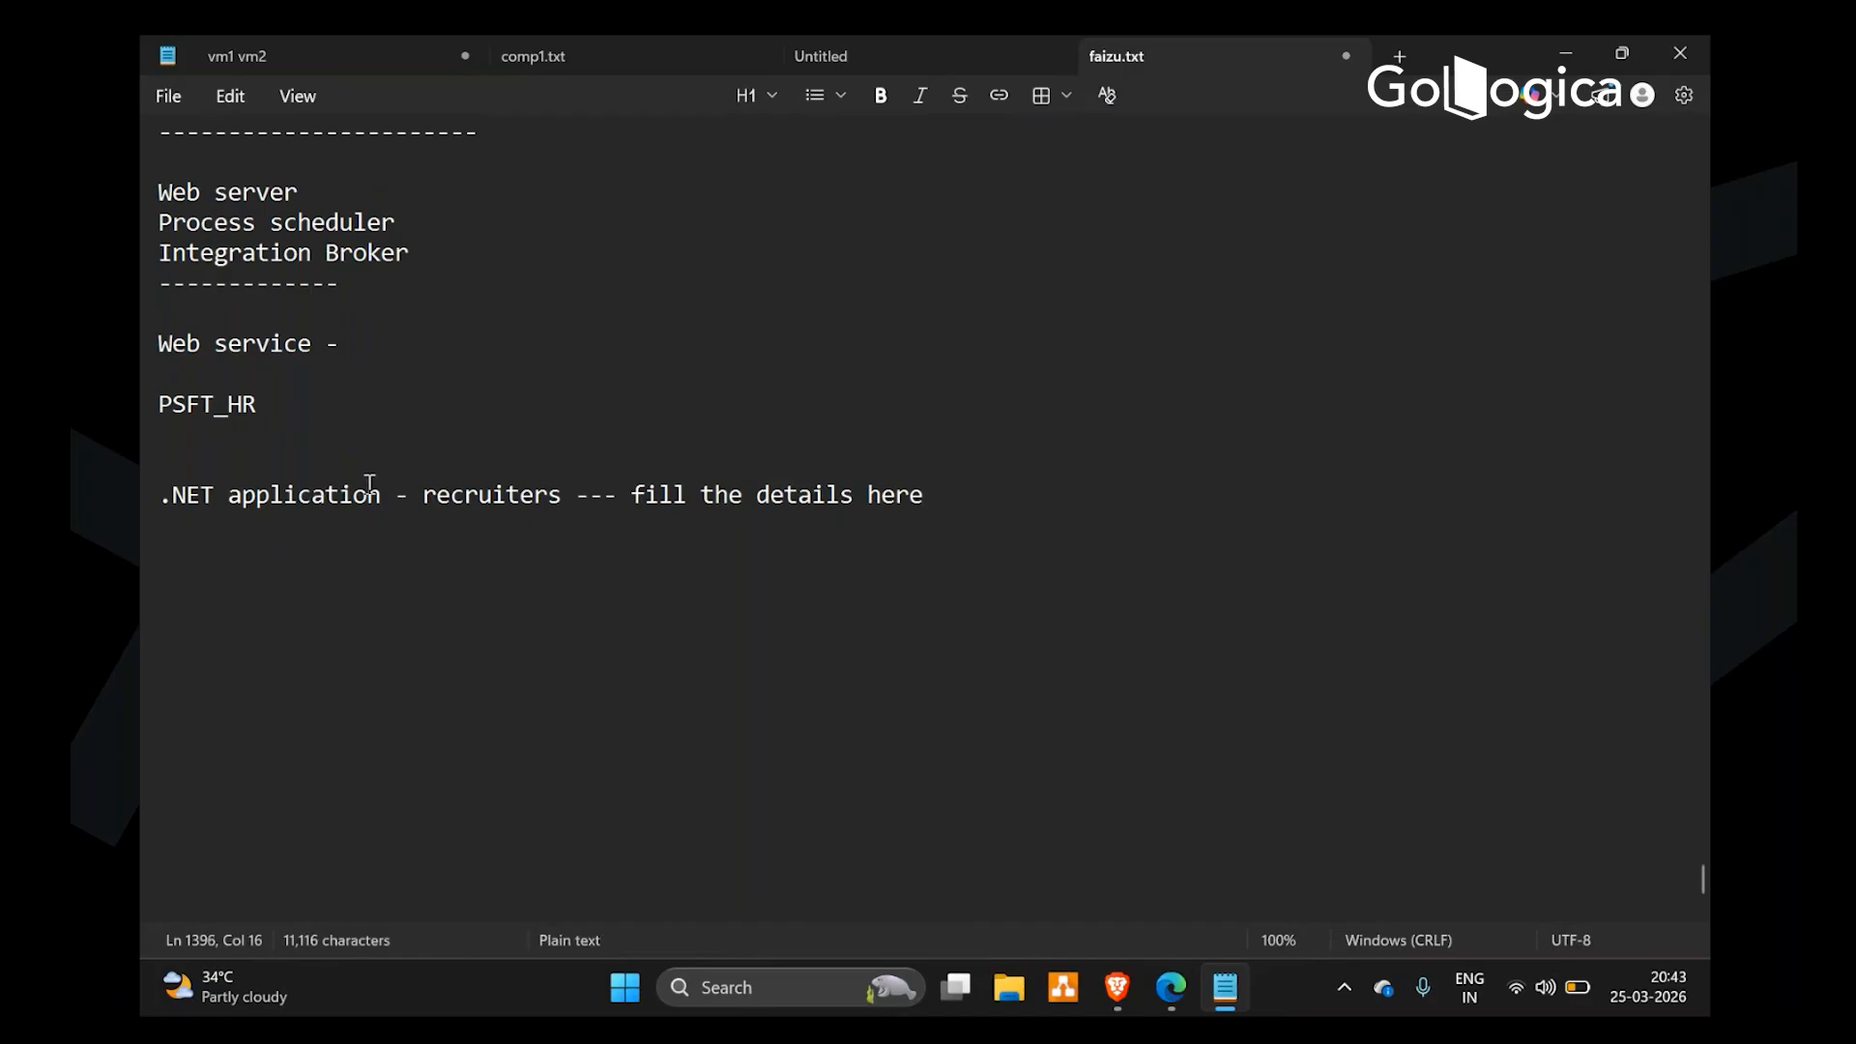
pyautogui.click(284, 407)
pyautogui.write('- ')
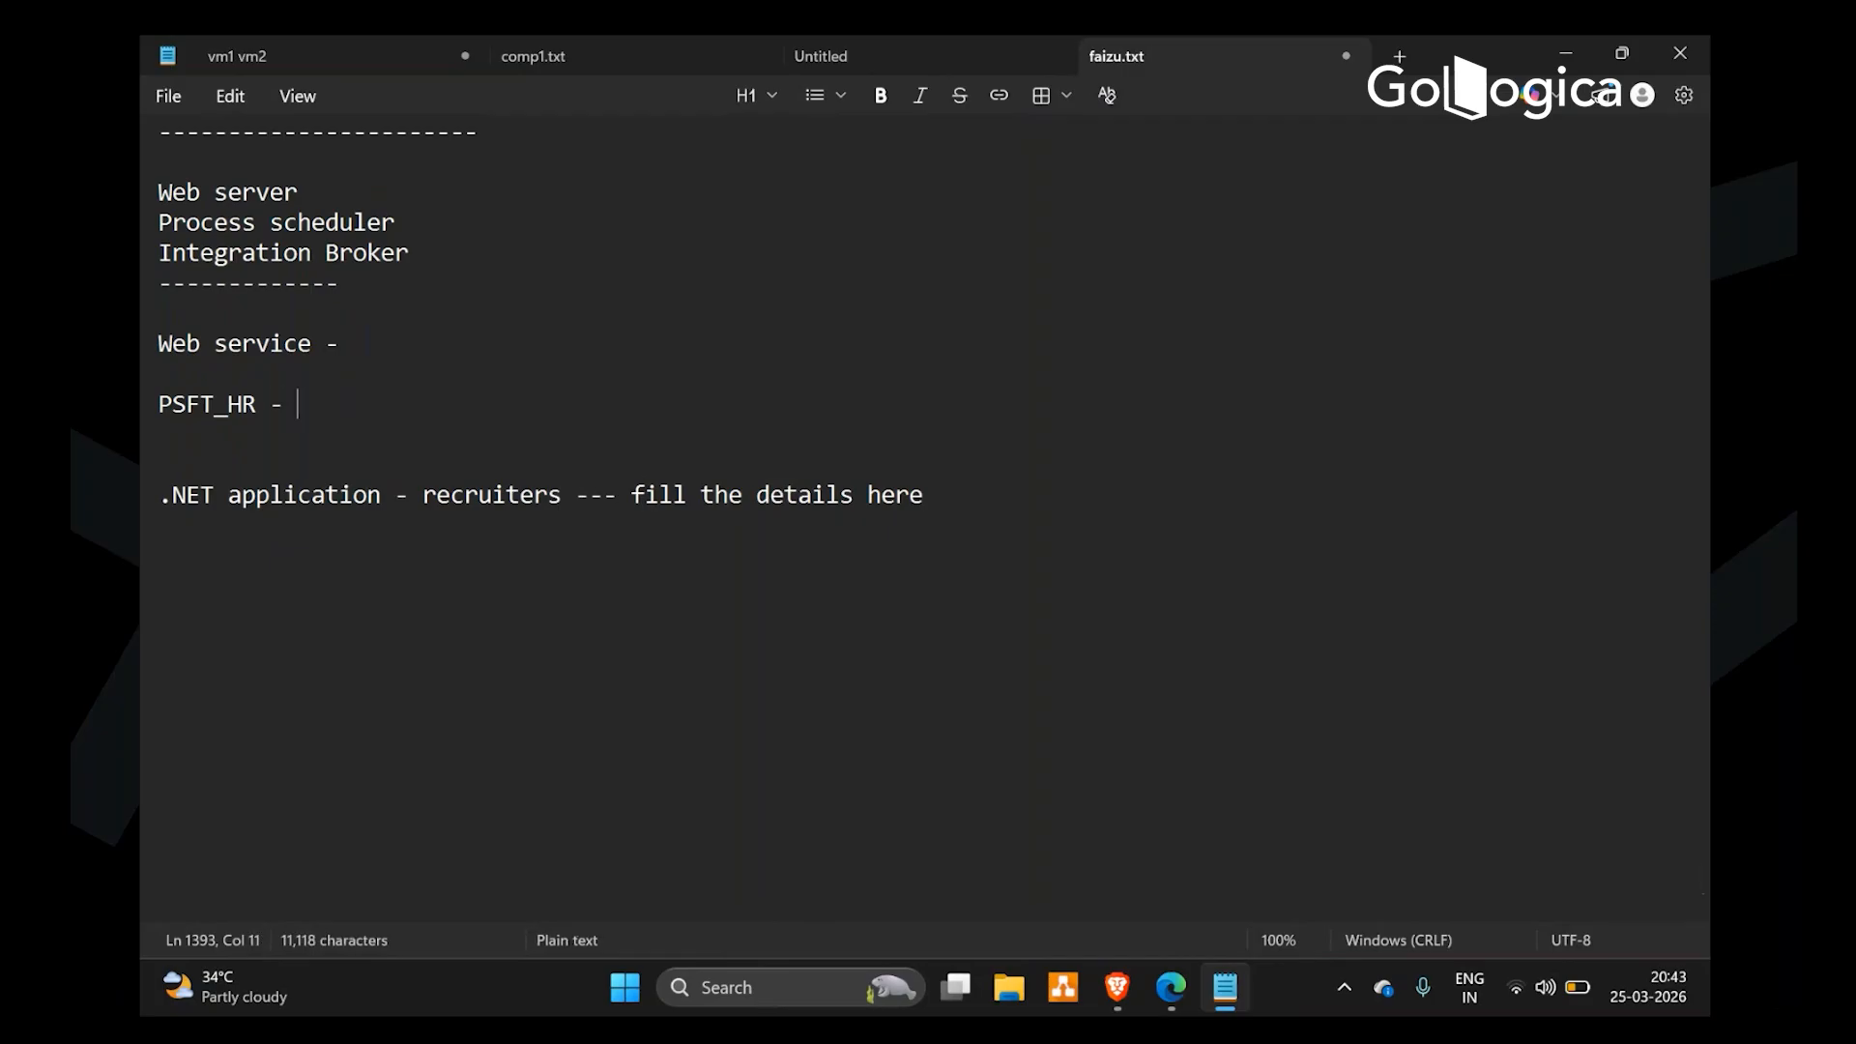
pyautogui.write('ht')
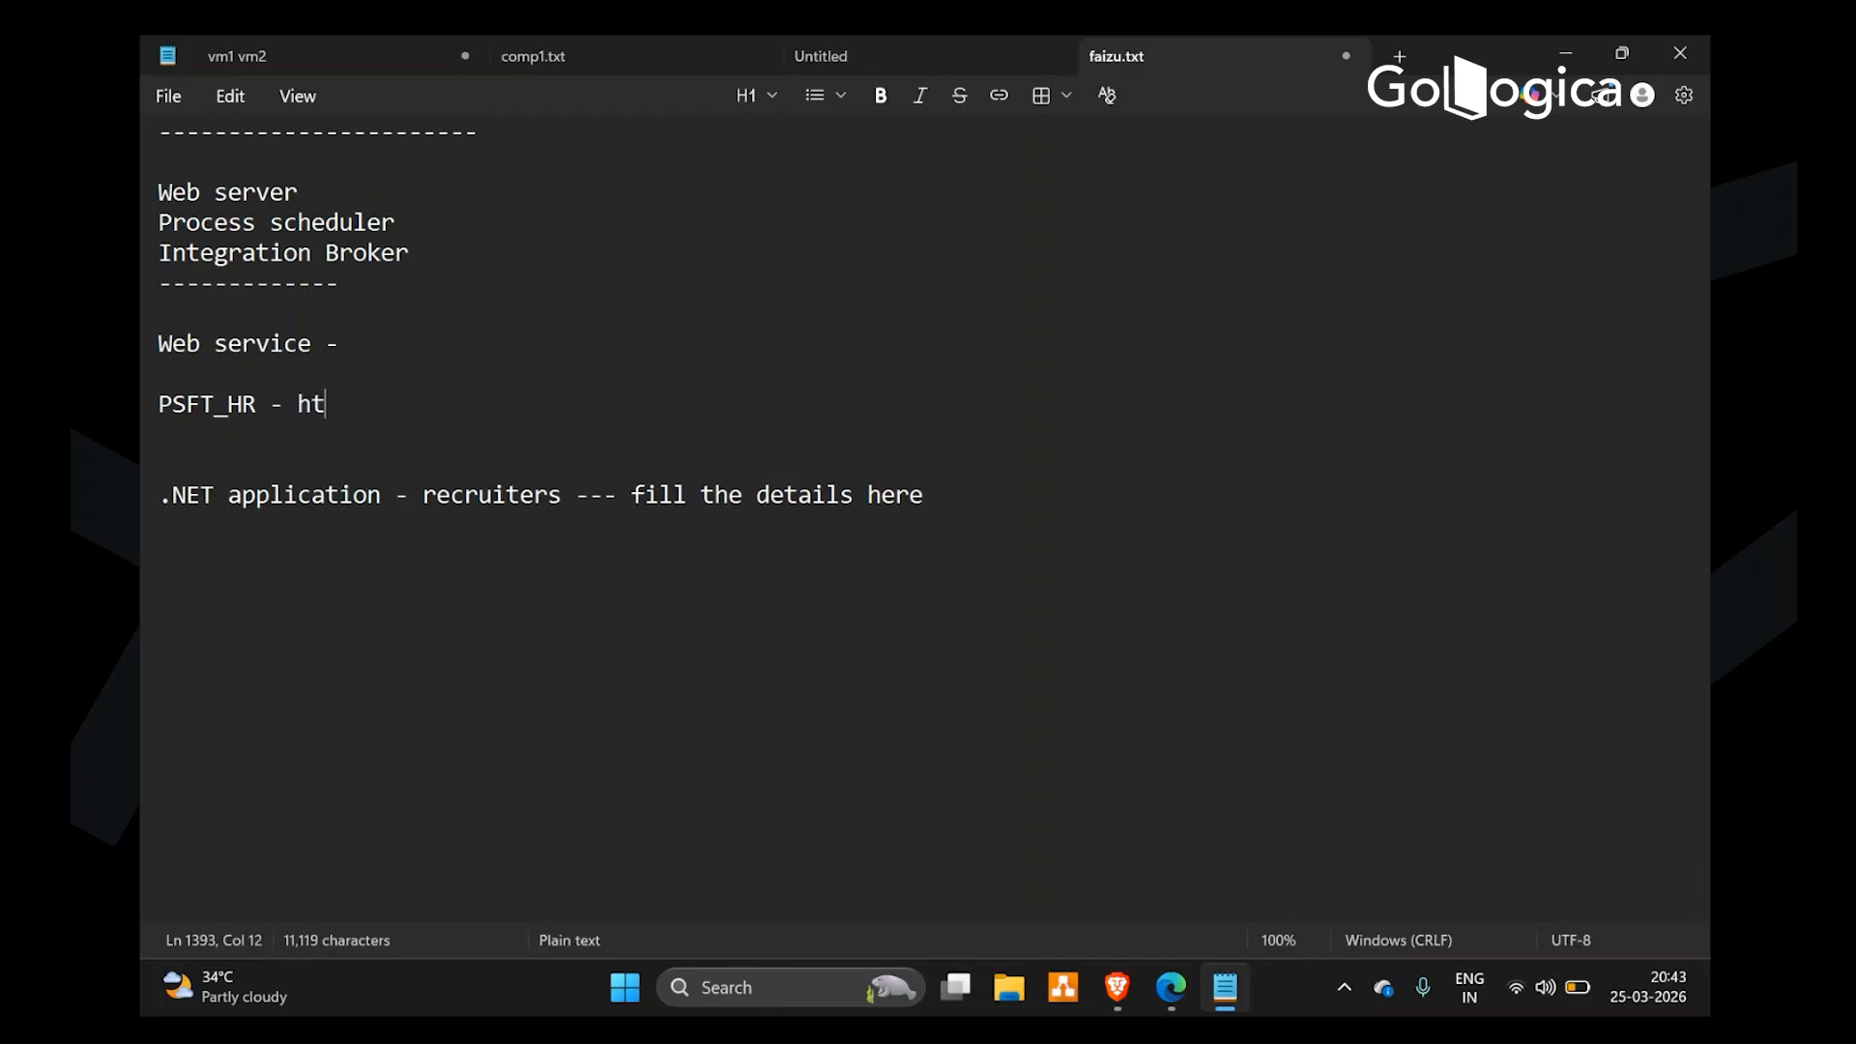
pyautogui.write('tp://psfthcm.ps.com/PeopleSoftServi')
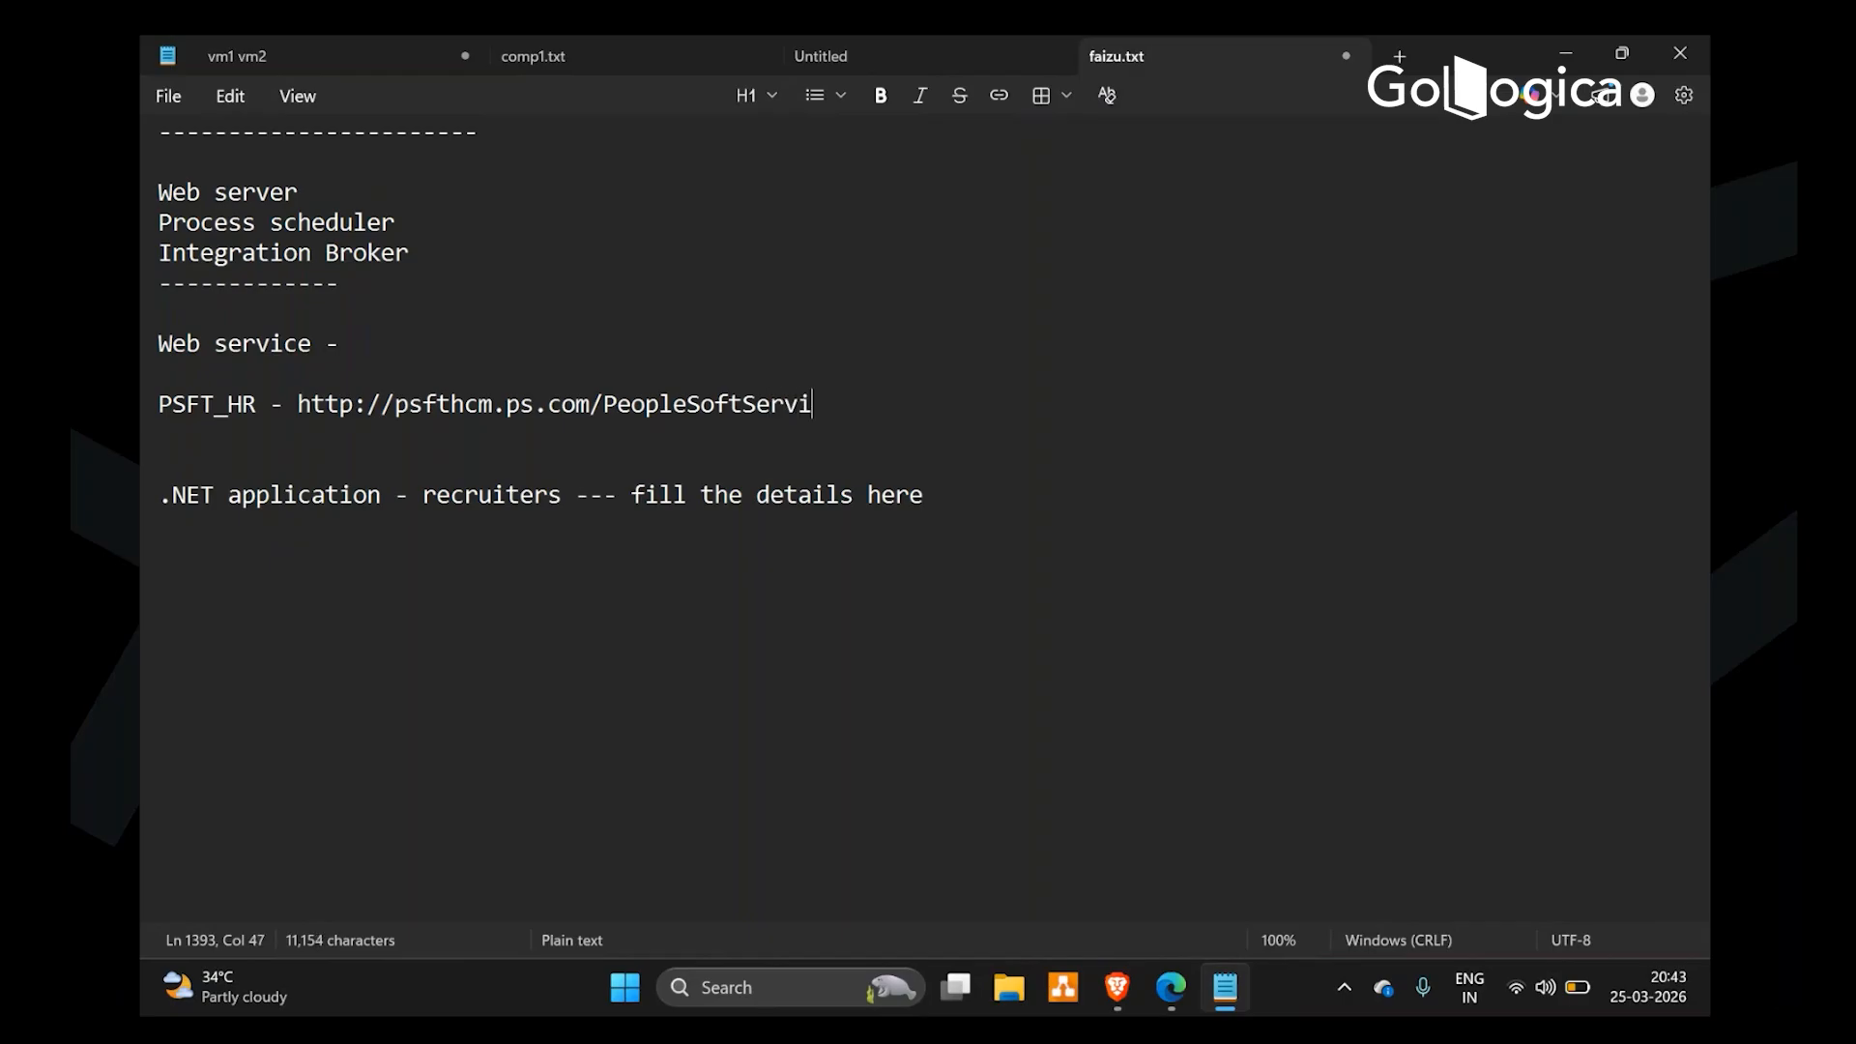
pyautogui.write('ceListening')
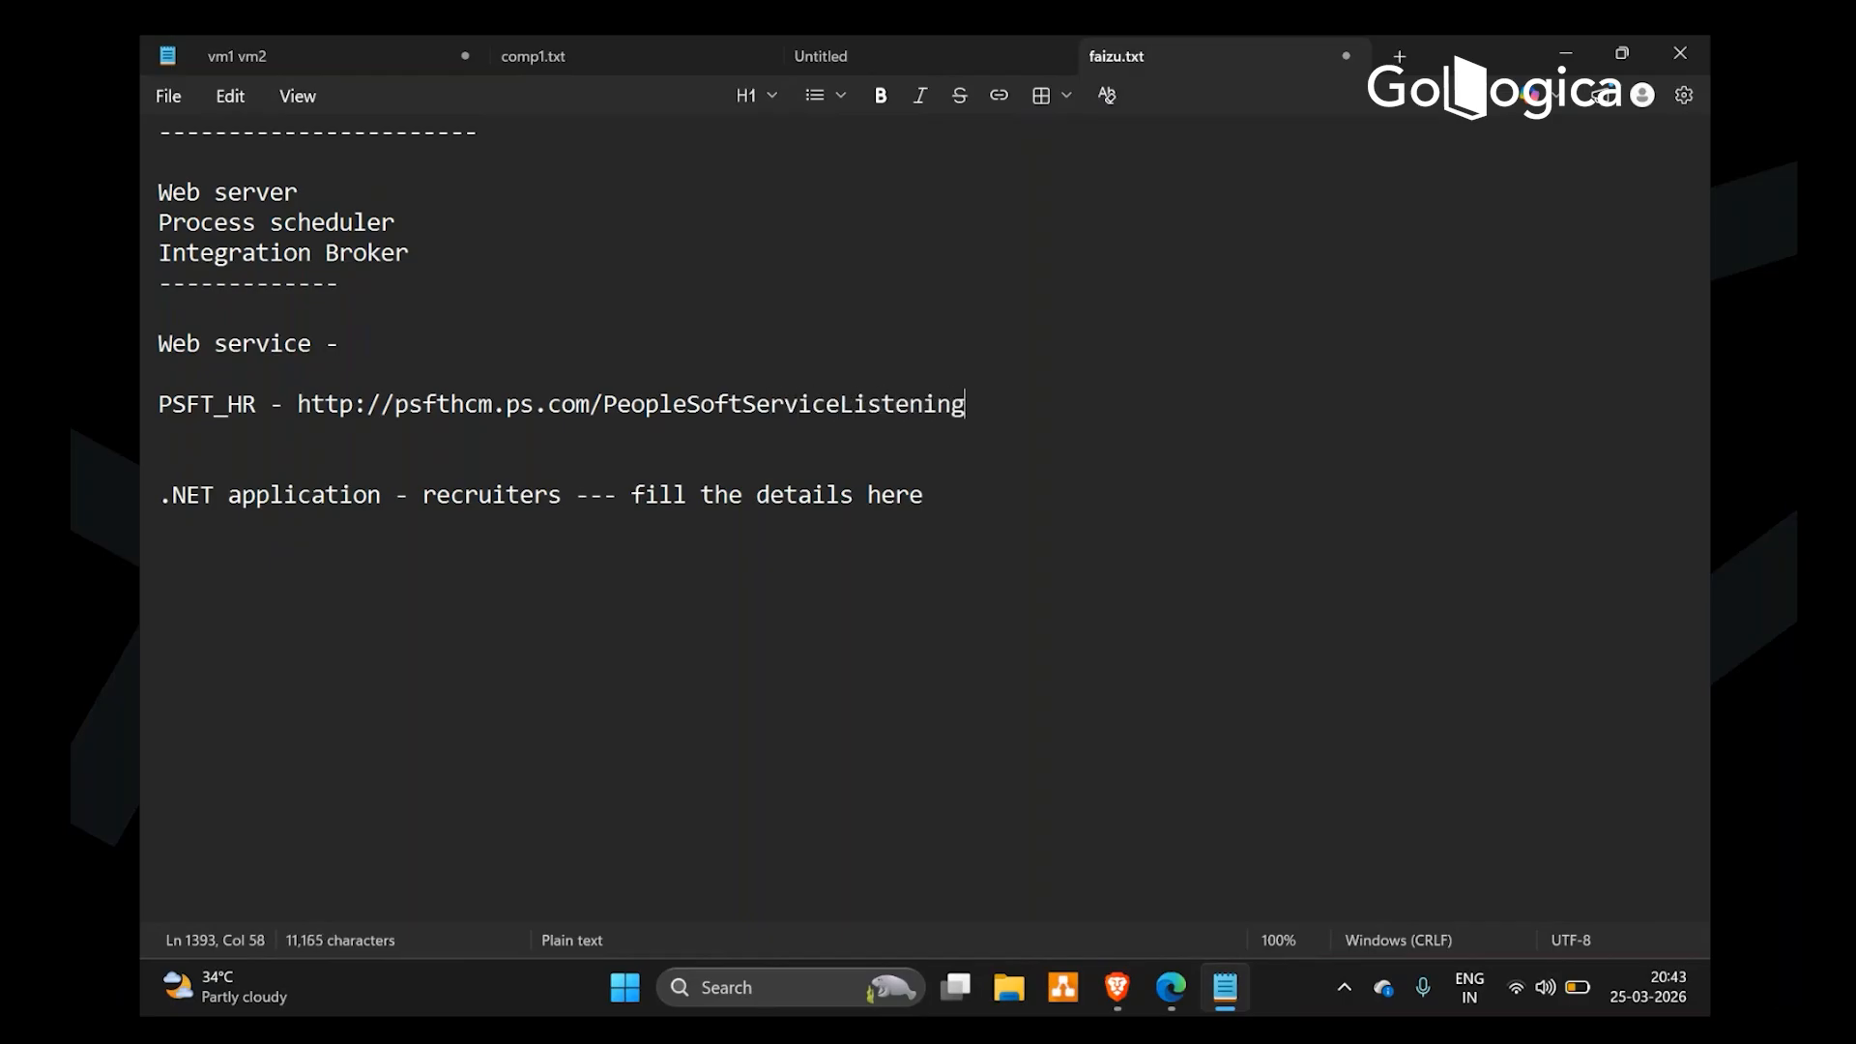
pyautogui.write('Connector')
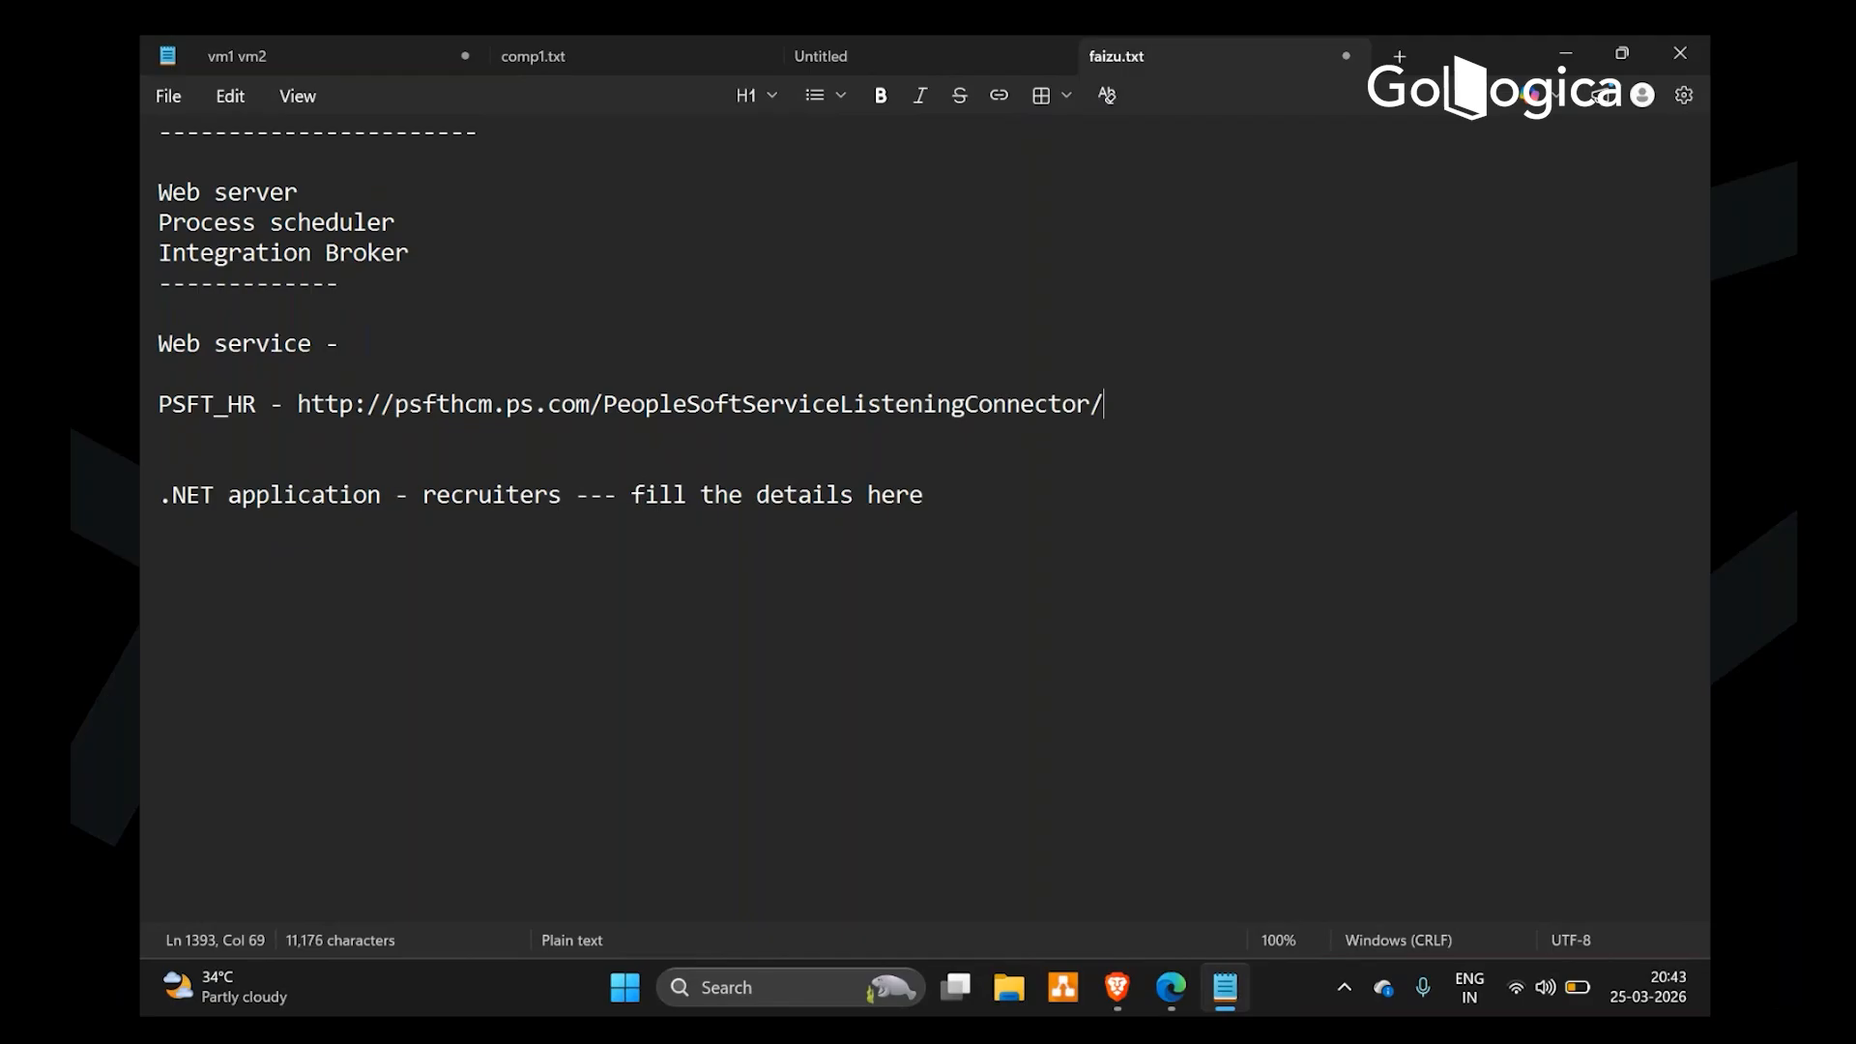
pyautogui.write('/candidate_')
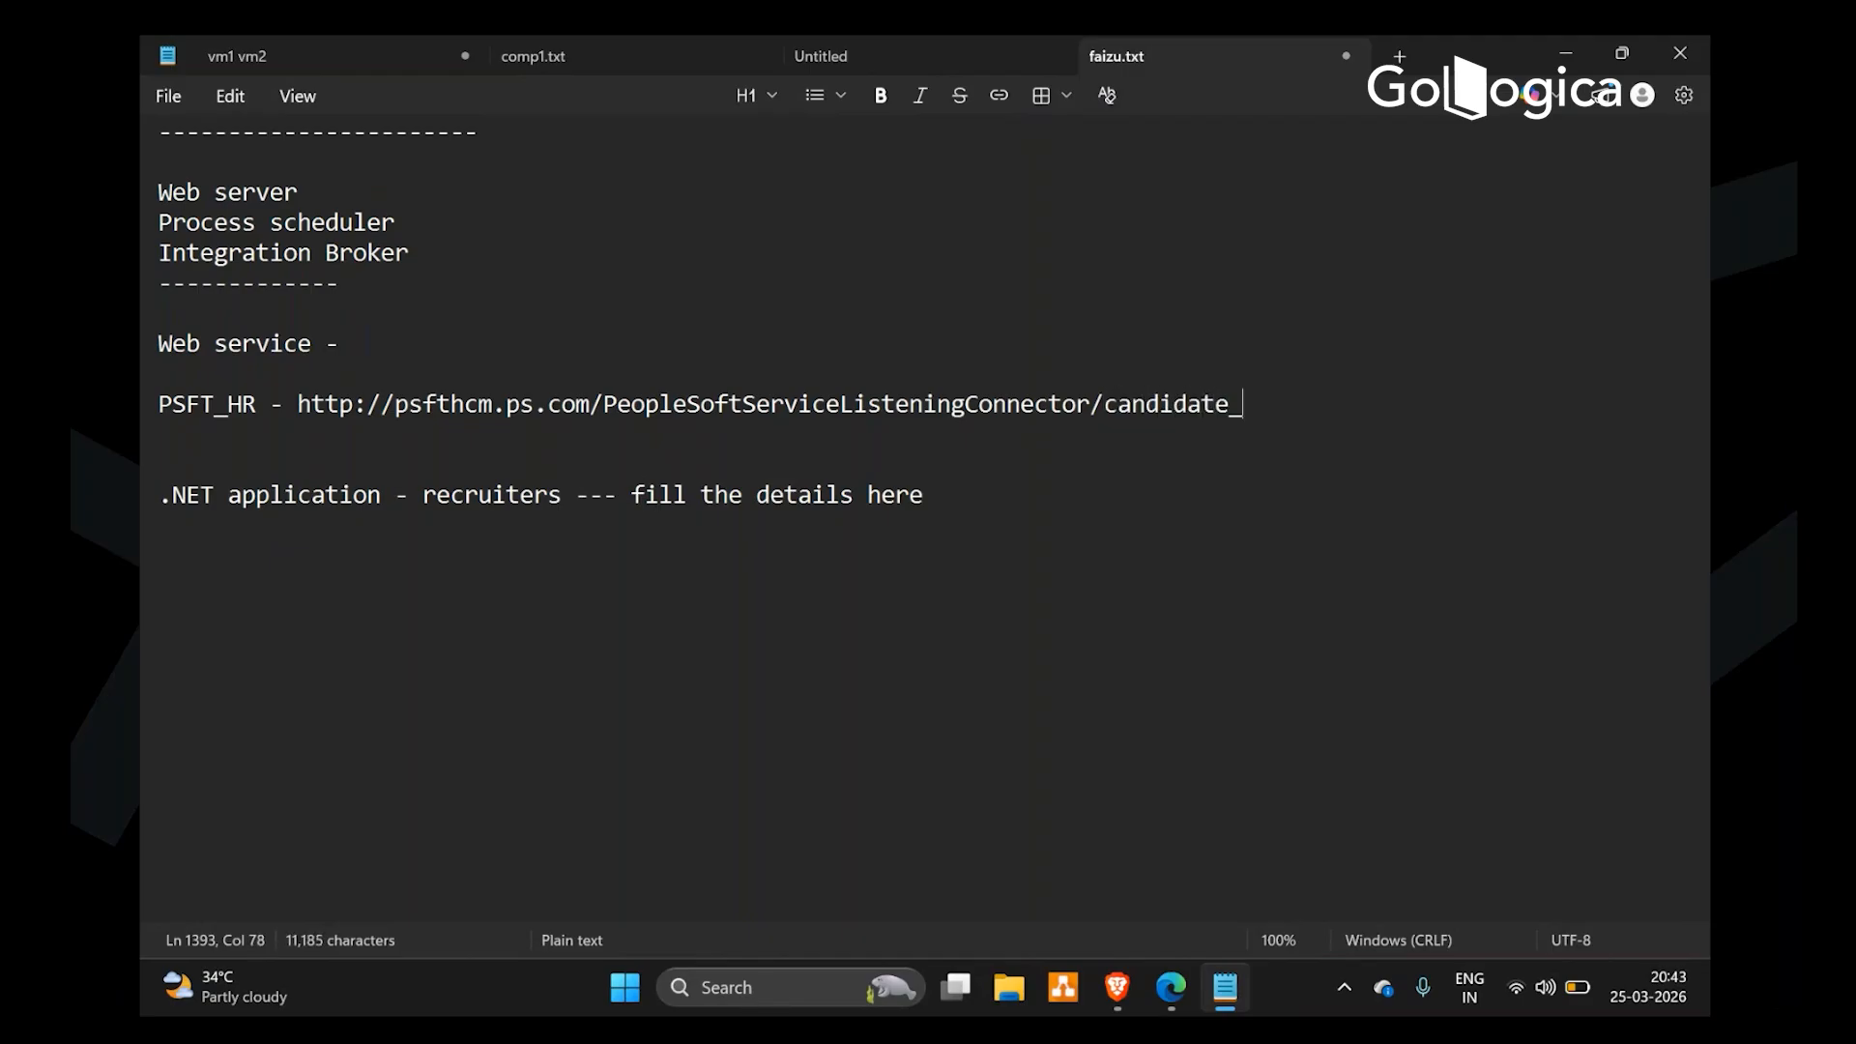
pyautogui.write('details .v1/')
pyautogui.click(299, 401)
pyautogui.hotkey('shift', 'Home')
pyautogui.hotkey('shift', 'Down')
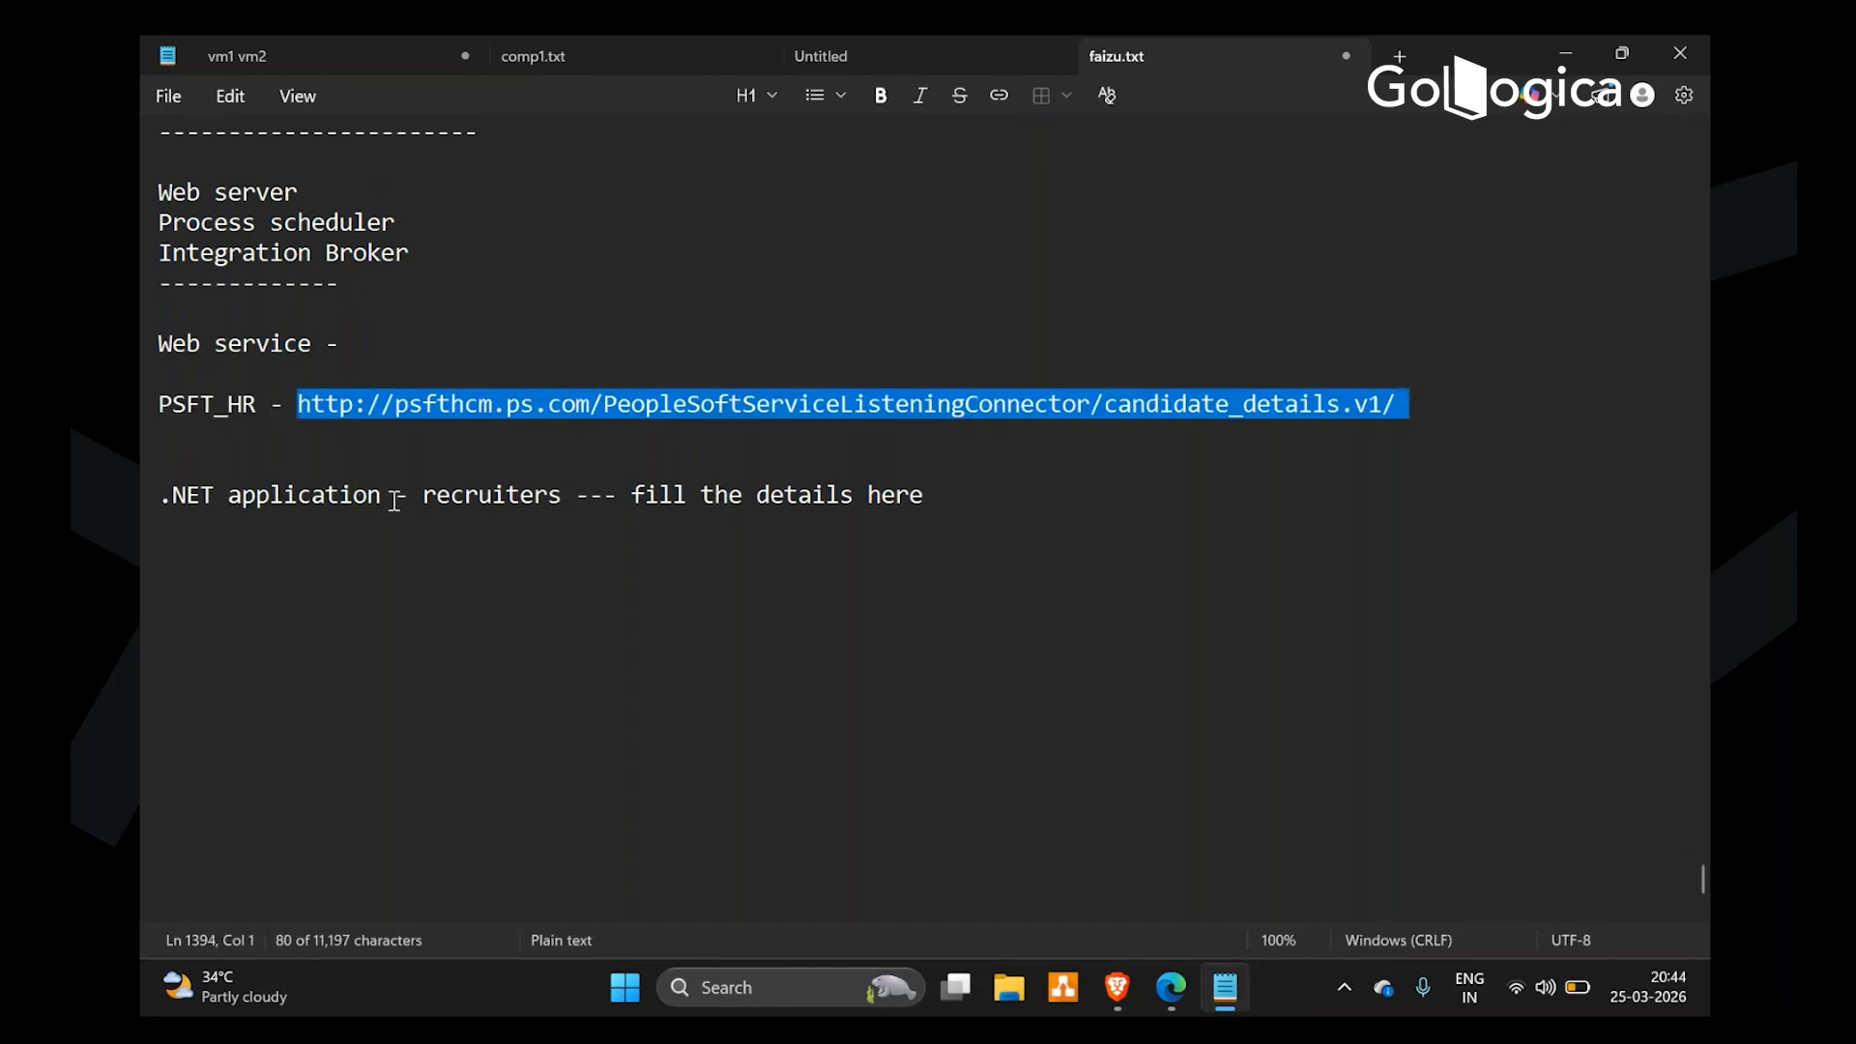
pyautogui.moveTo(381, 498); pyautogui.dragTo(158, 498)
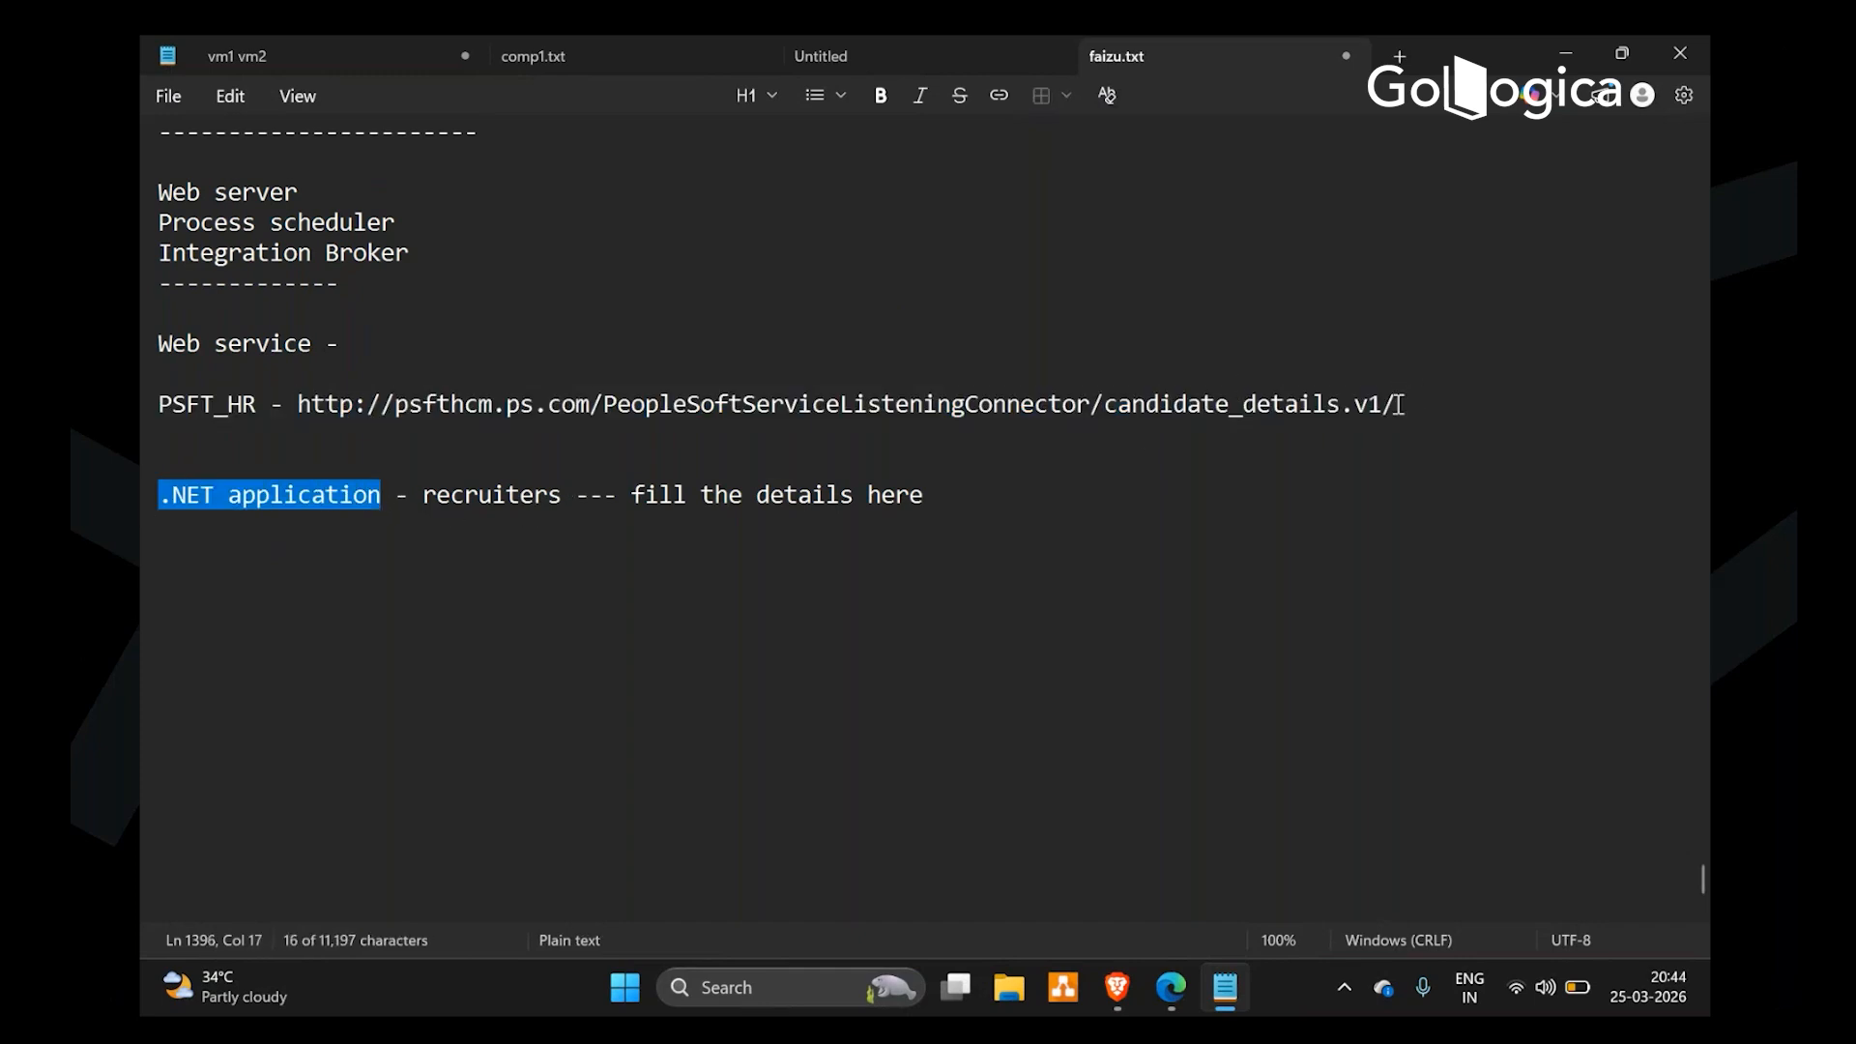
# Insert three more blank lines between the PSFT_HR URL and the .NET application line
pyautogui.click(1431, 408)
pyautogui.press('Return')
pyautogui.press('Return')
pyautogui.press('Return')
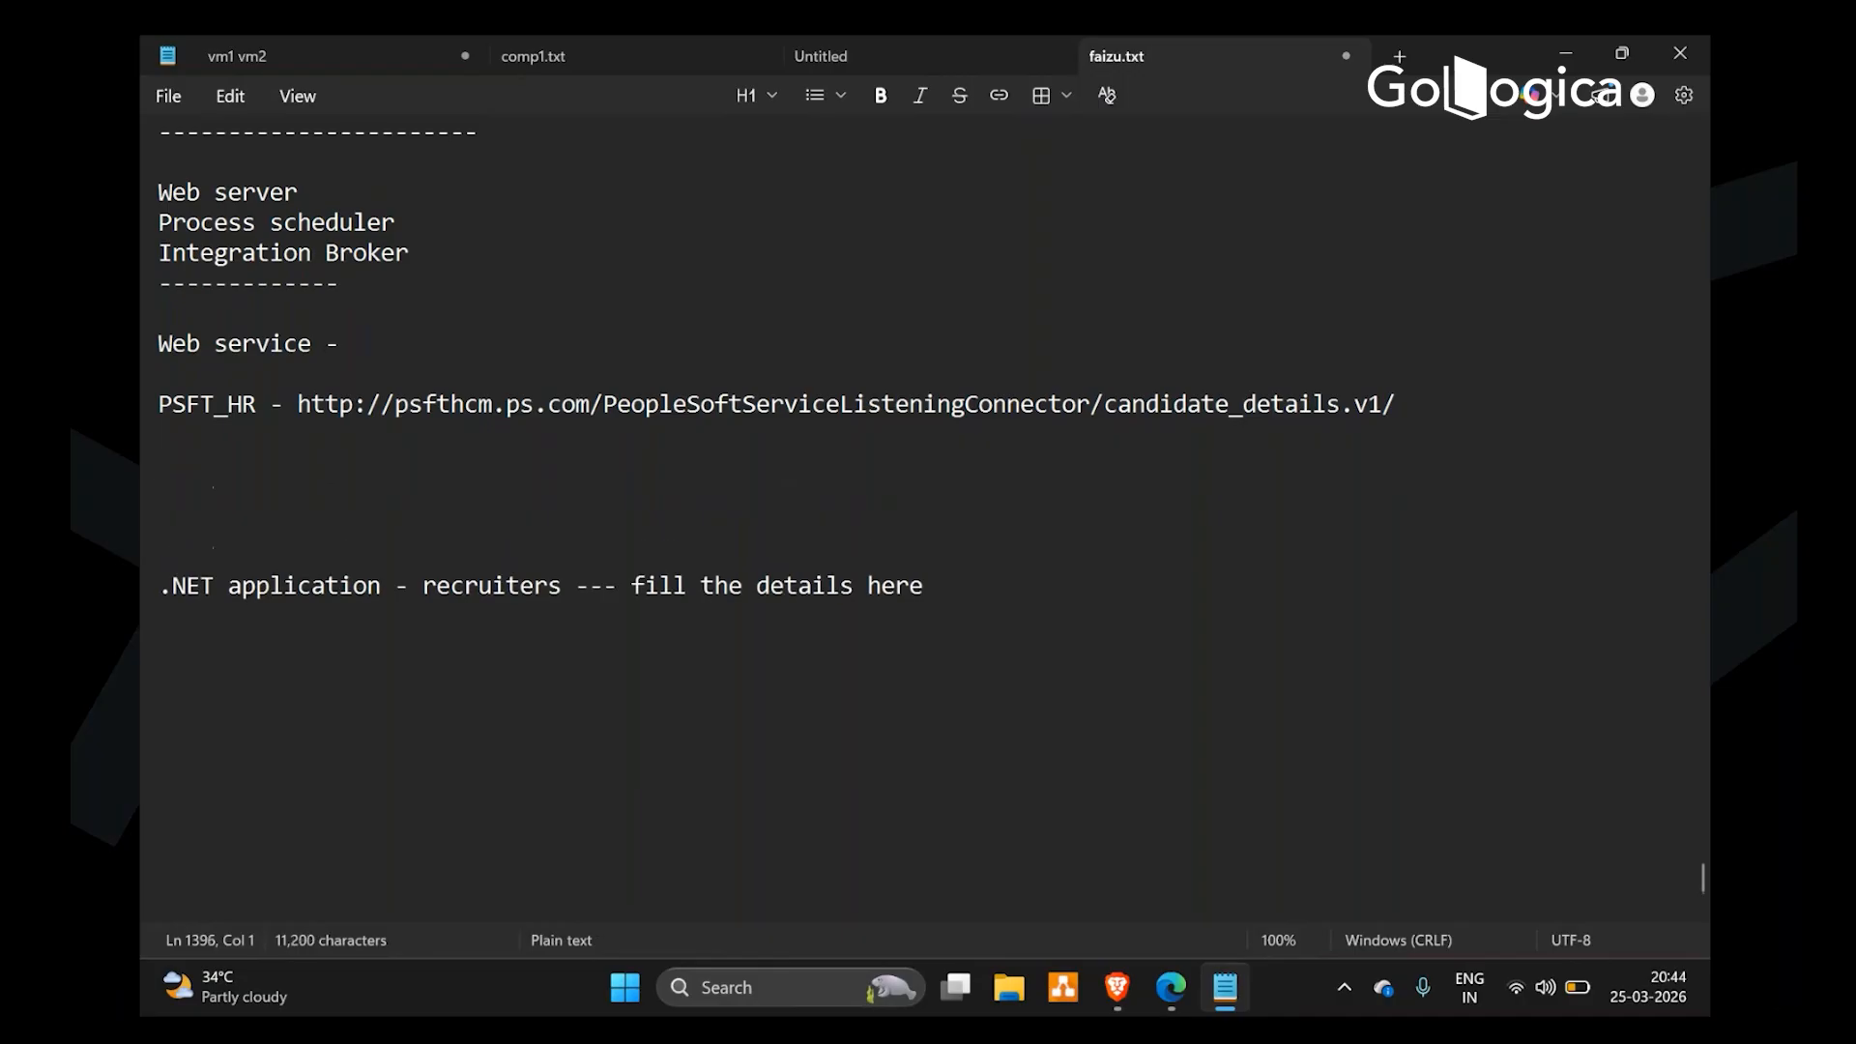
# Write the field labels "Candidate ID:", "Name:" and "DOJ:" on separate lines between the PSFT_HR URL and the .NET application line
pyautogui.write('Candidate ')
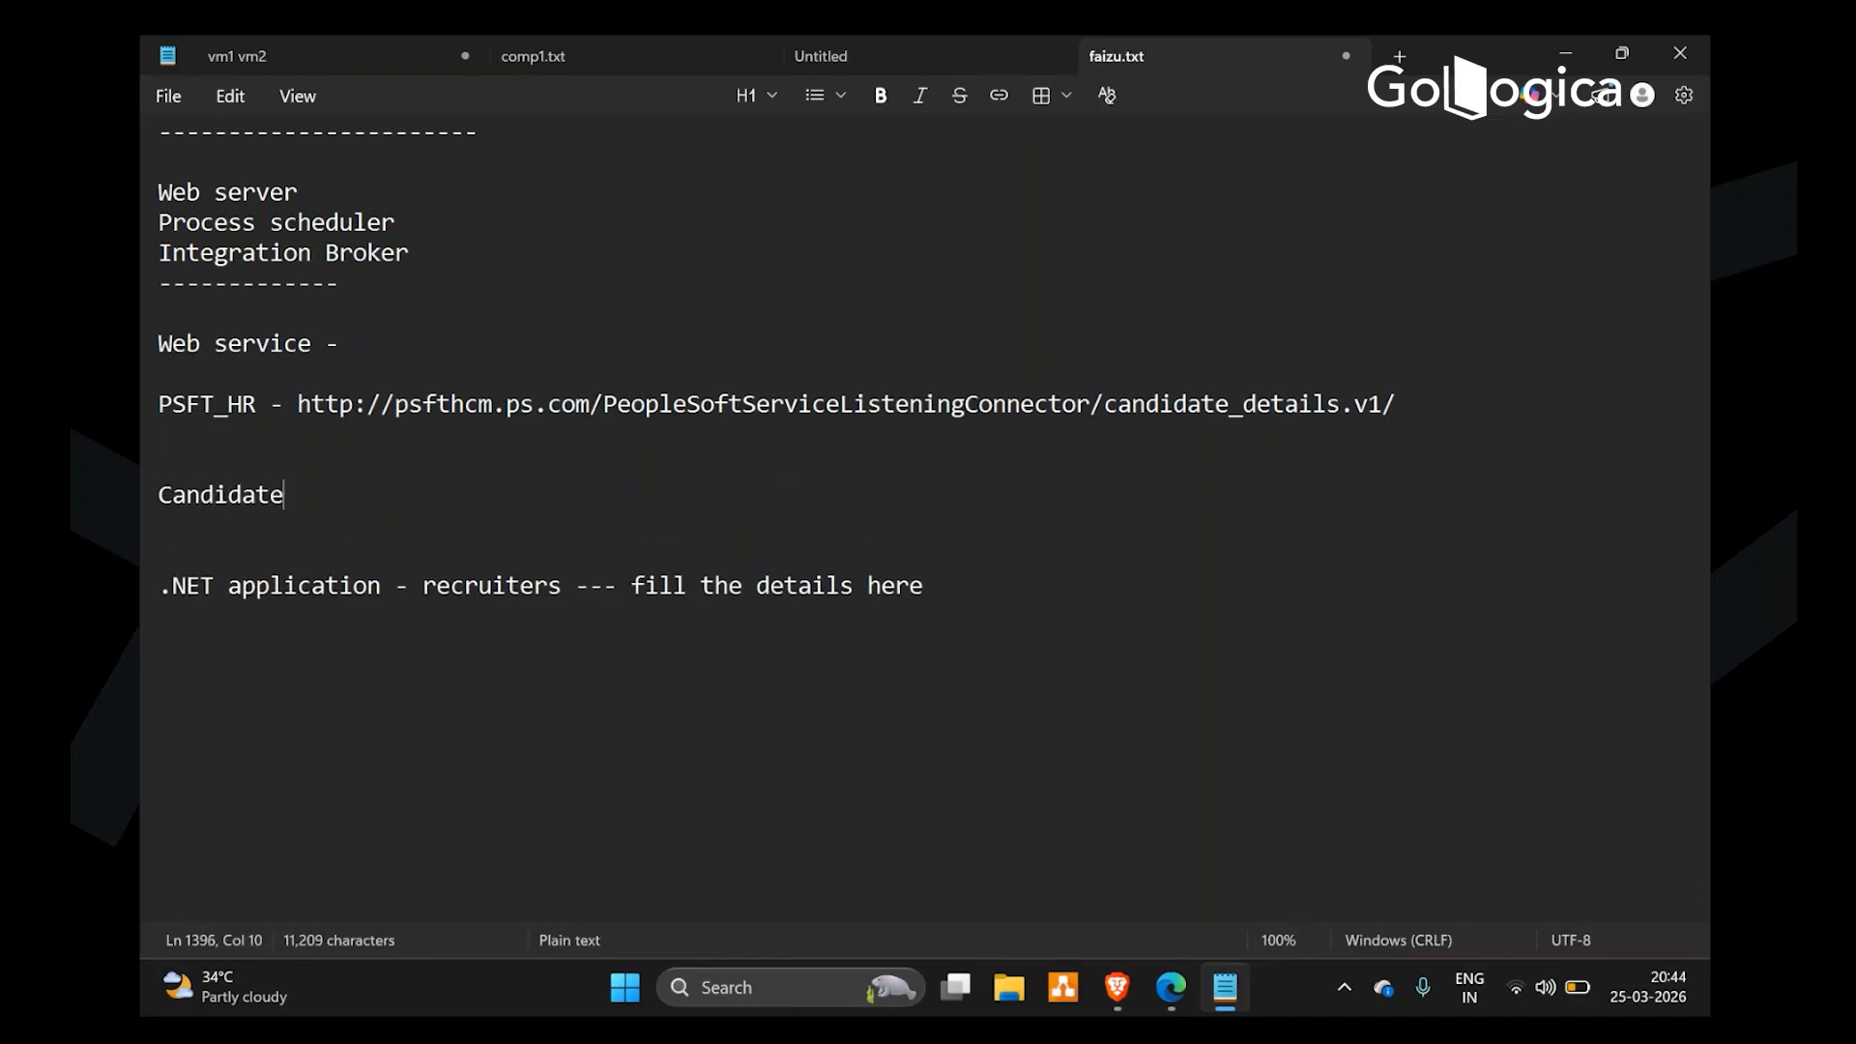
pyautogui.write('ID:')
pyautogui.press('Return')
pyautogui.write('Name:')
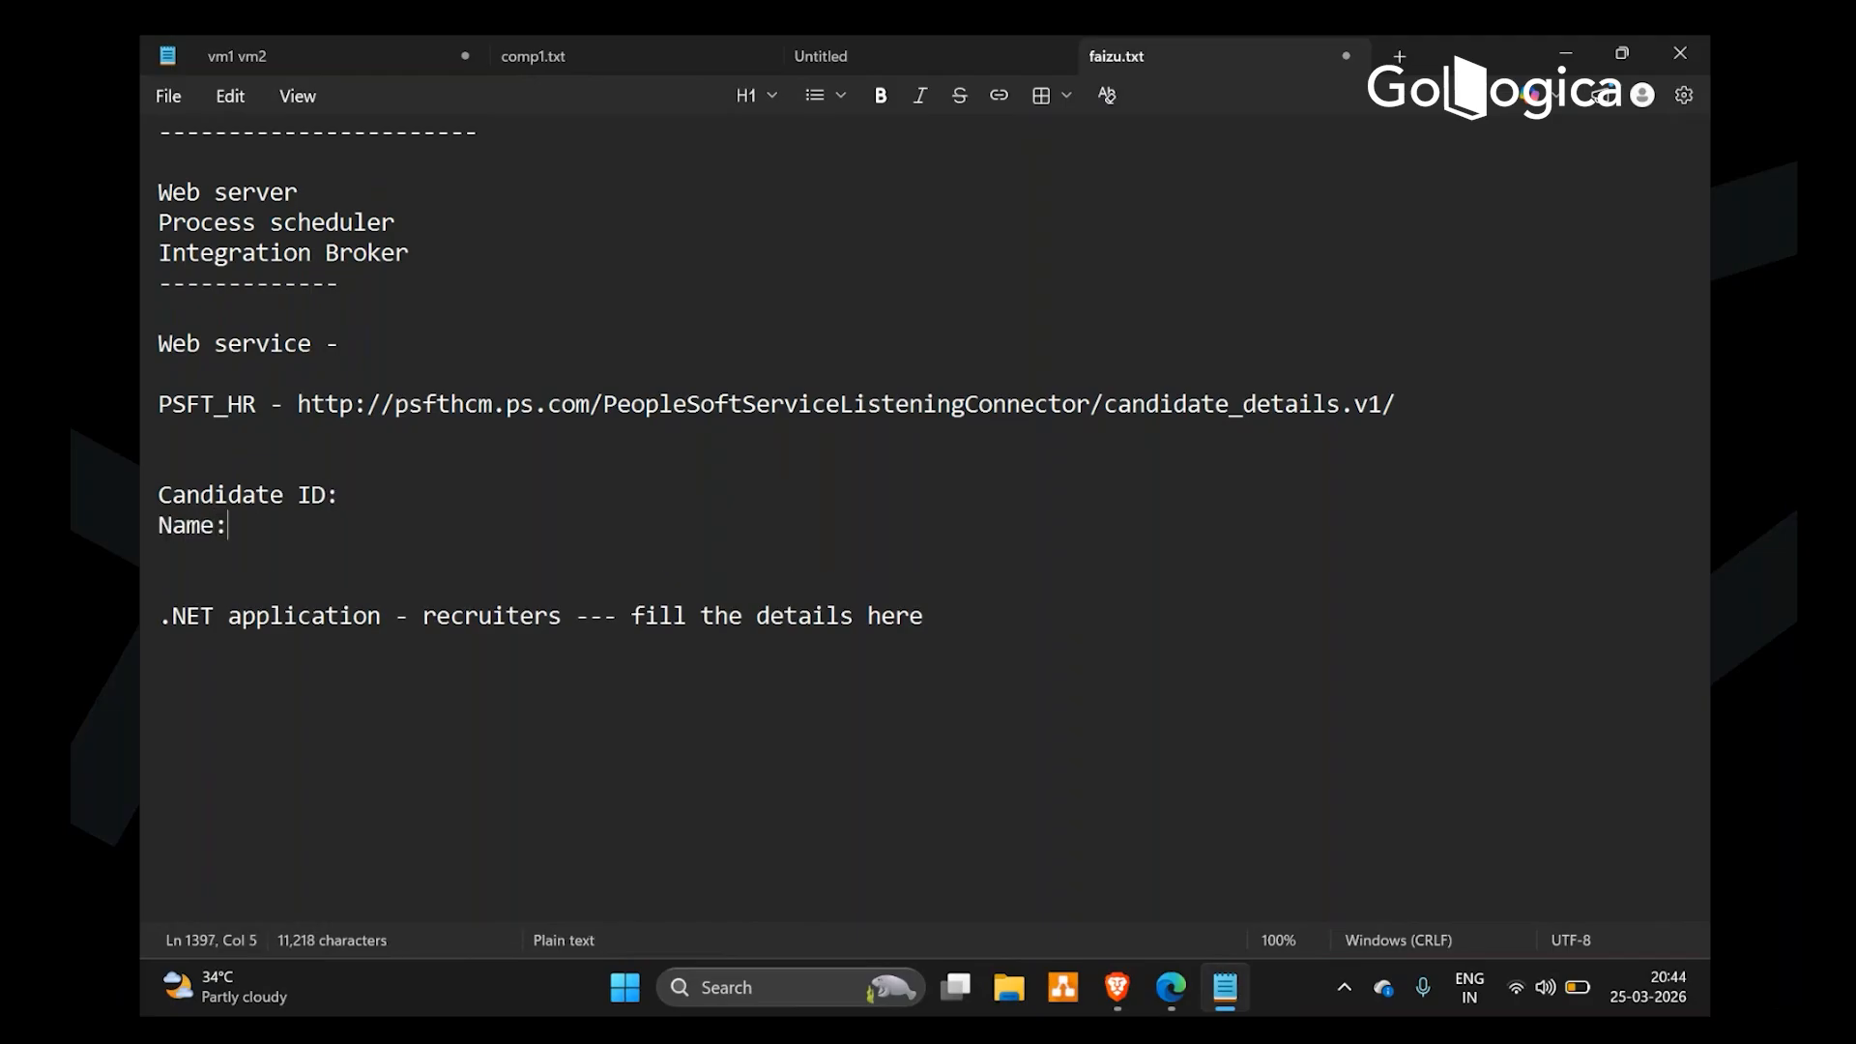
pyautogui.press('Return')
pyautogui.write('DOJ:')
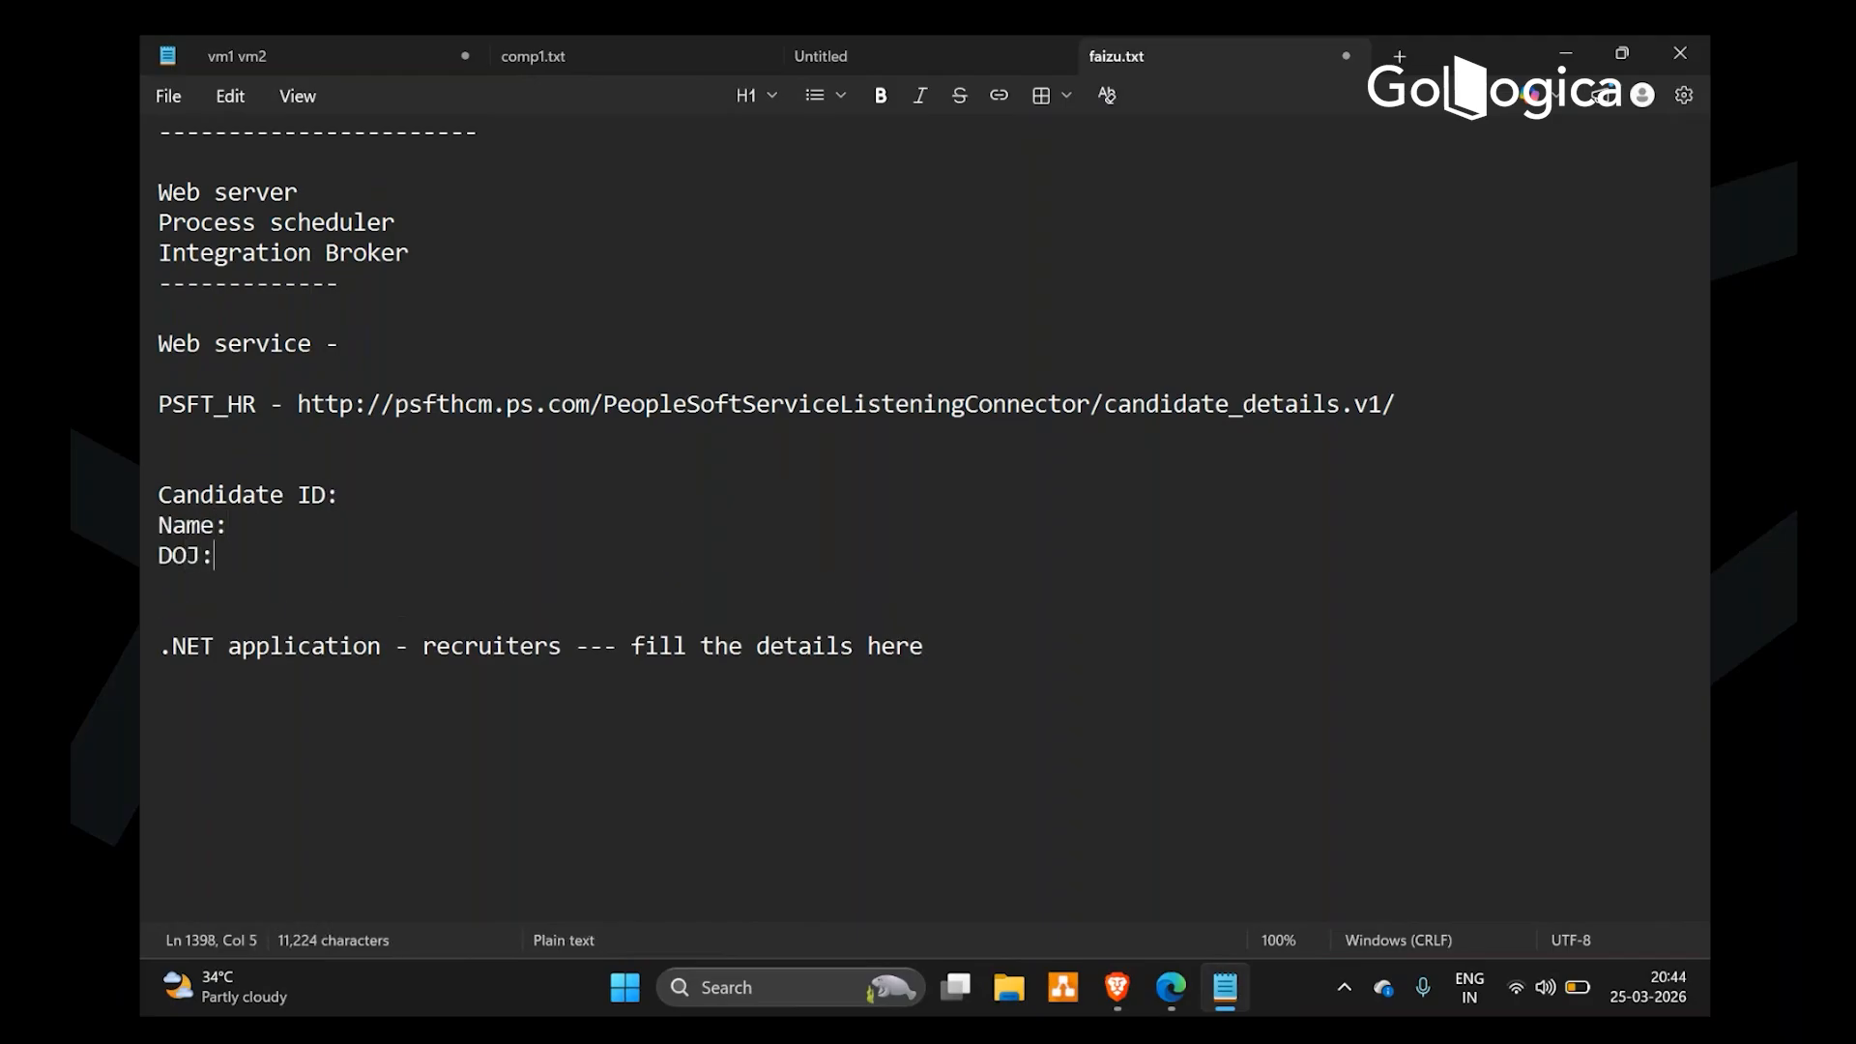
# Highlight the candidate fields, the PSFT_HR node name and its URL in turn to review how the candidate data reaches PSFT_HR
pyautogui.hotkey('shift', 'Up')
pyautogui.hotkey('shift', 'Up')
pyautogui.hotkey('shift', 'Up')
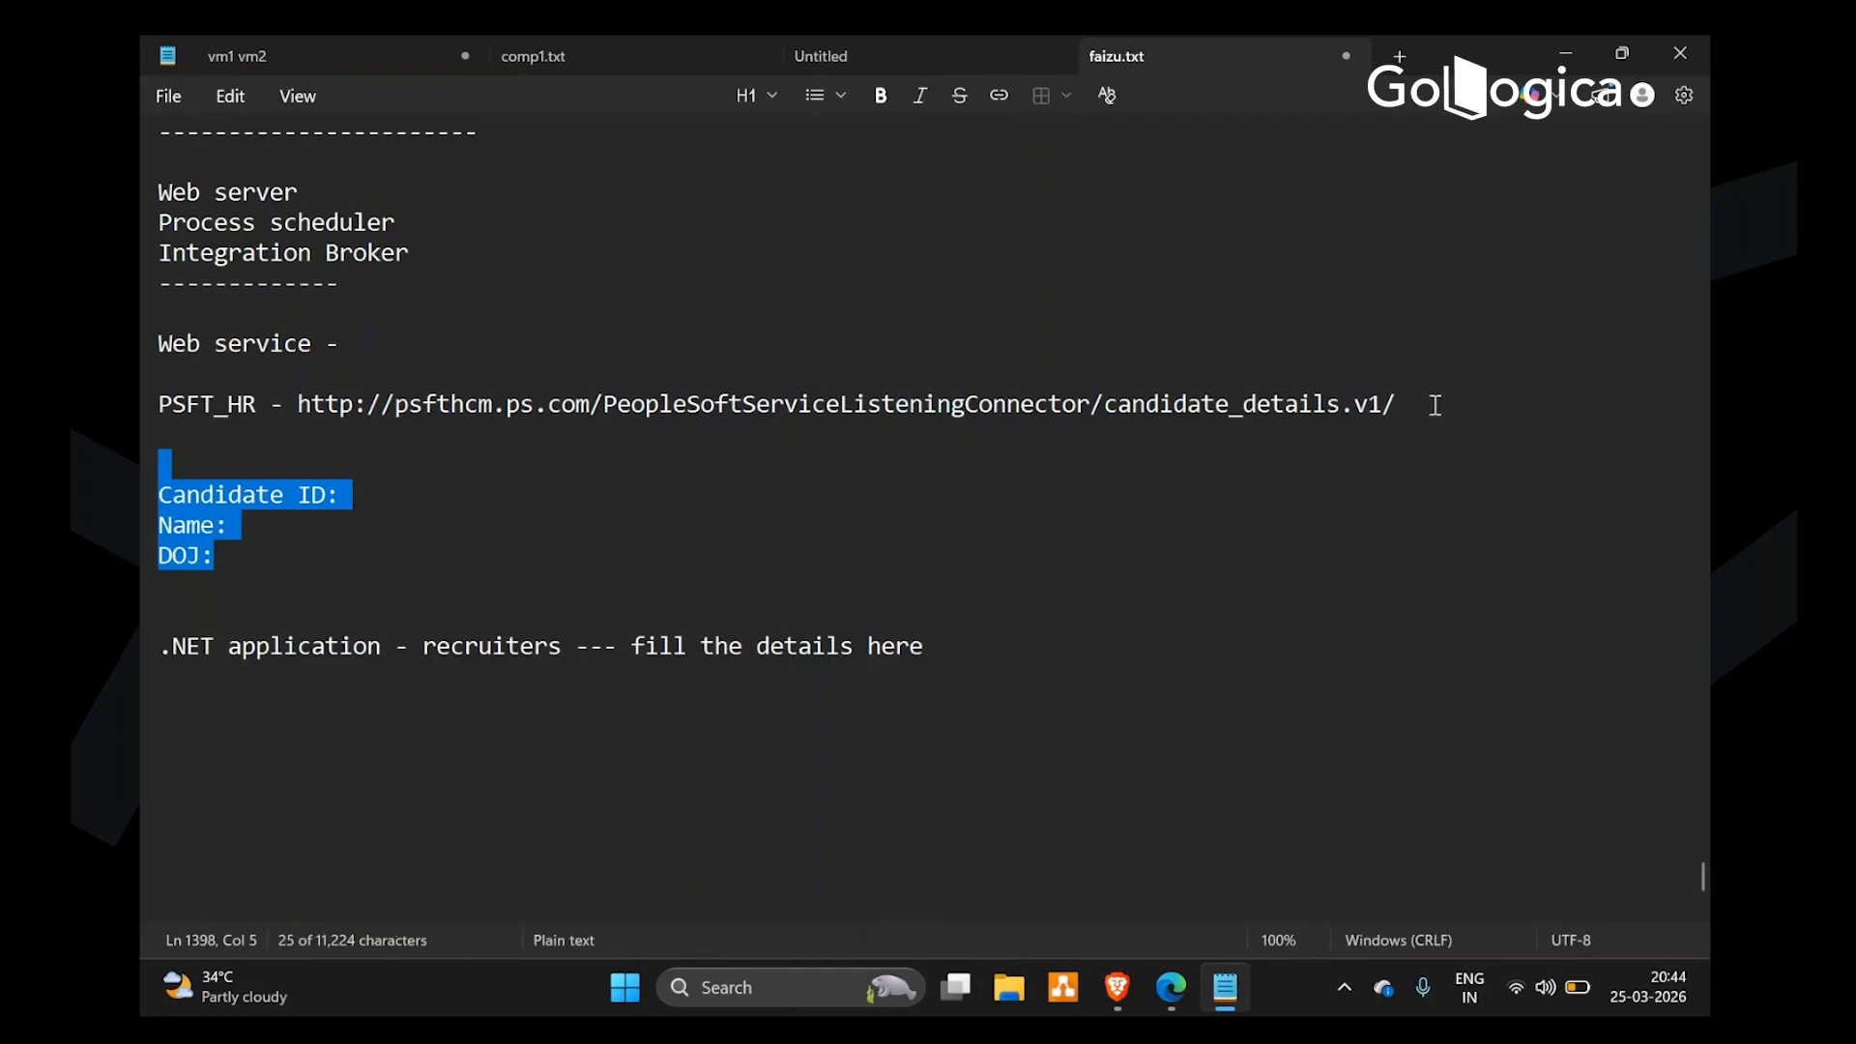
pyautogui.click(298, 403)
pyautogui.moveTo(298, 403); pyautogui.dragTo(1431, 401)
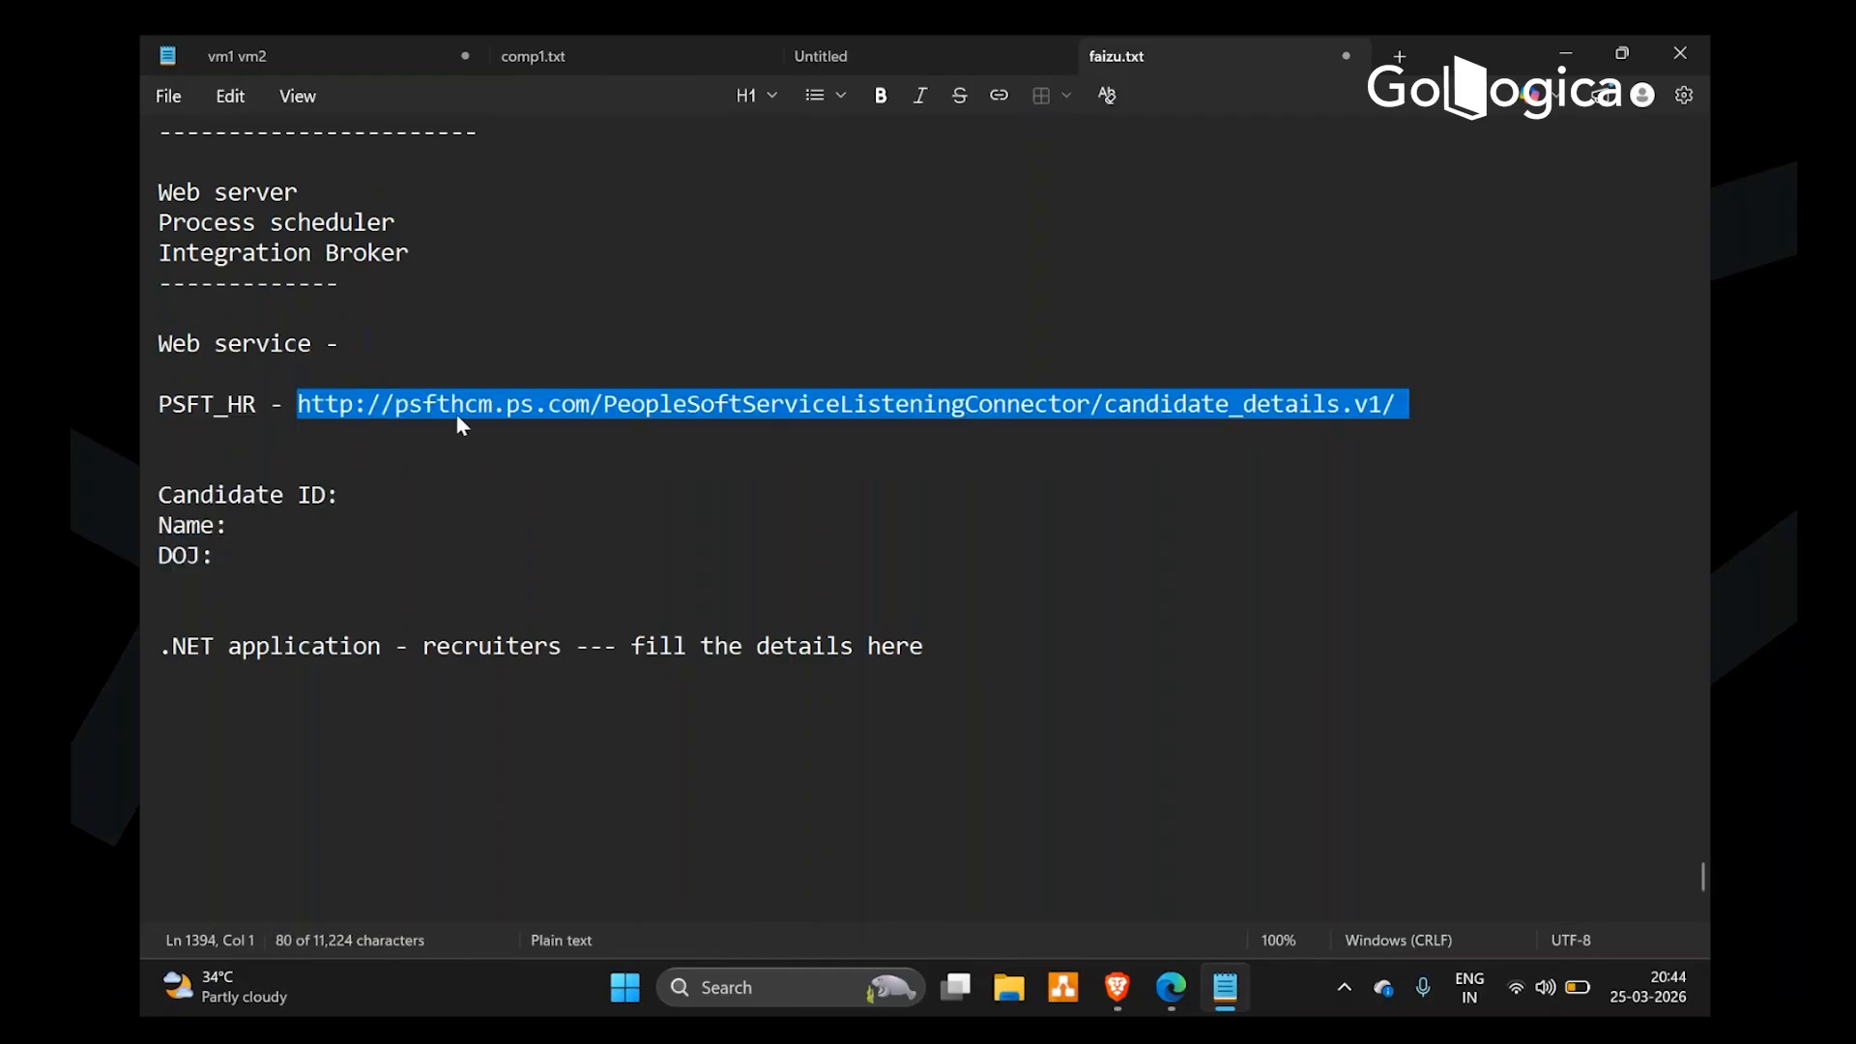
pyautogui.moveTo(272, 404); pyautogui.dragTo(150, 403)
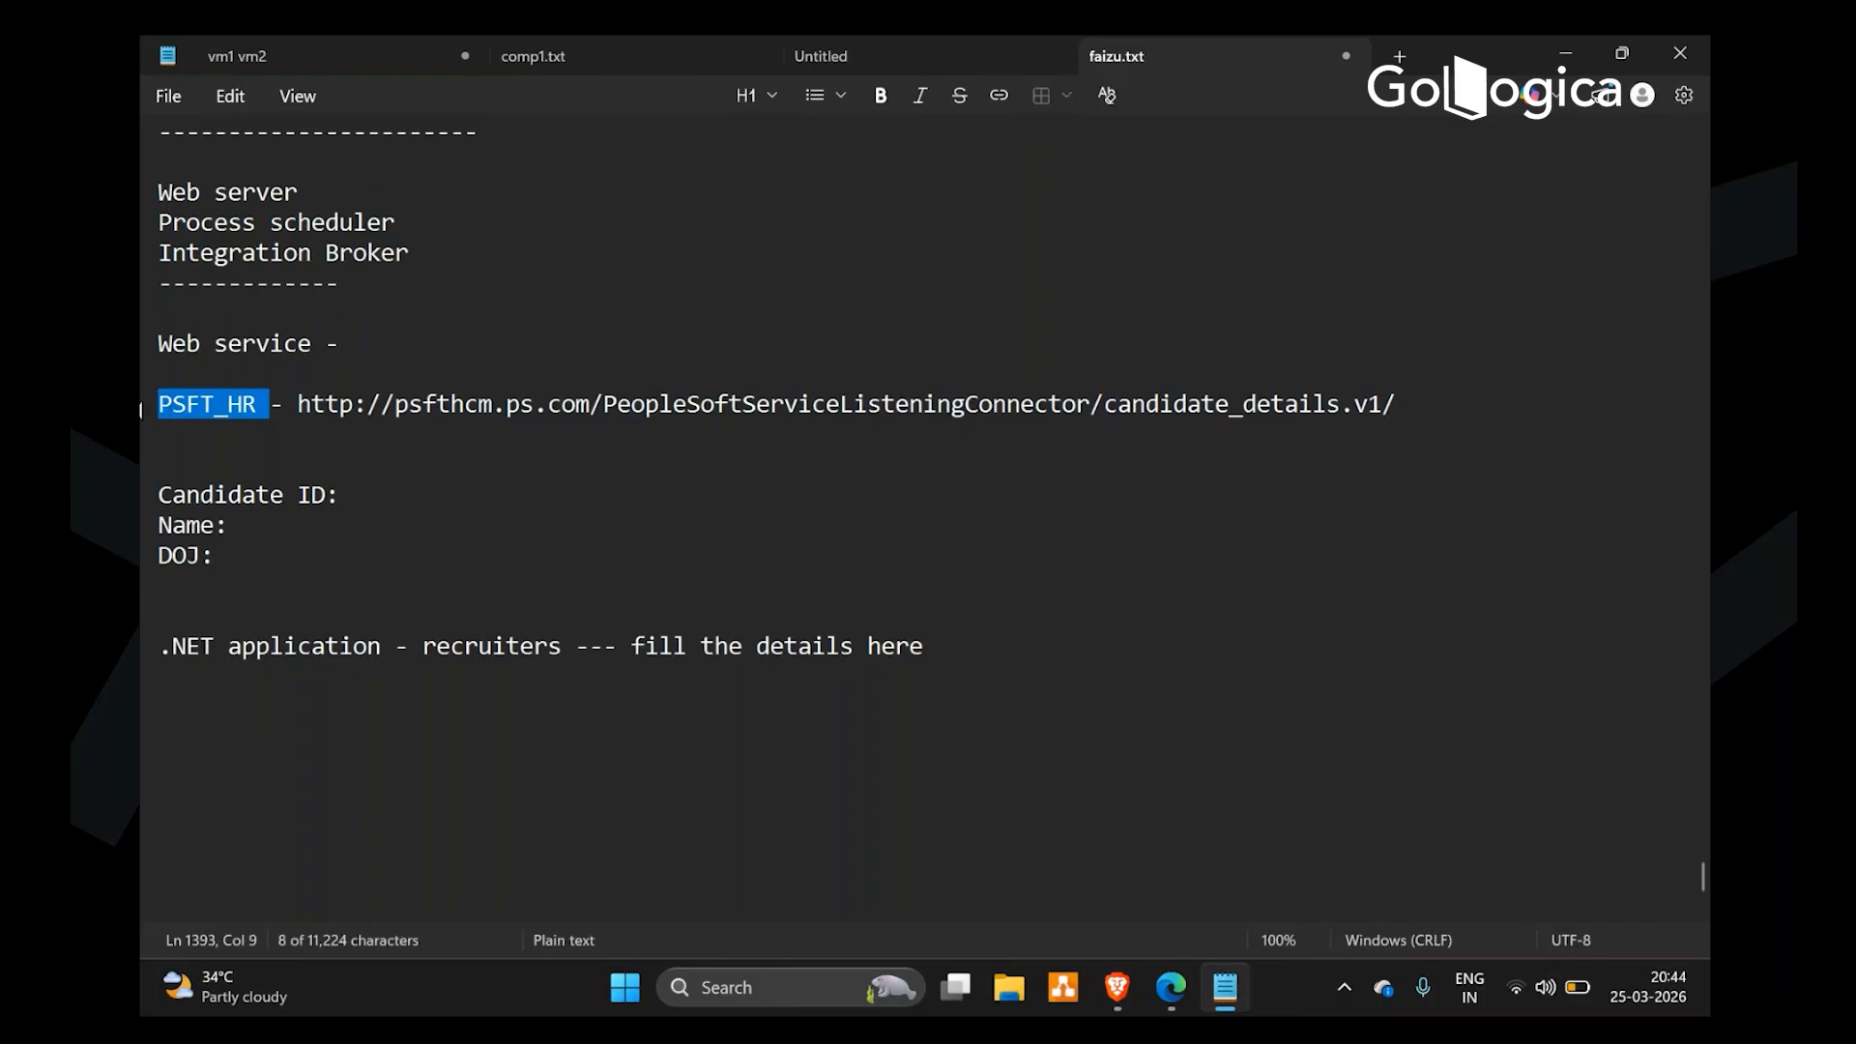
pyautogui.click(317, 449)
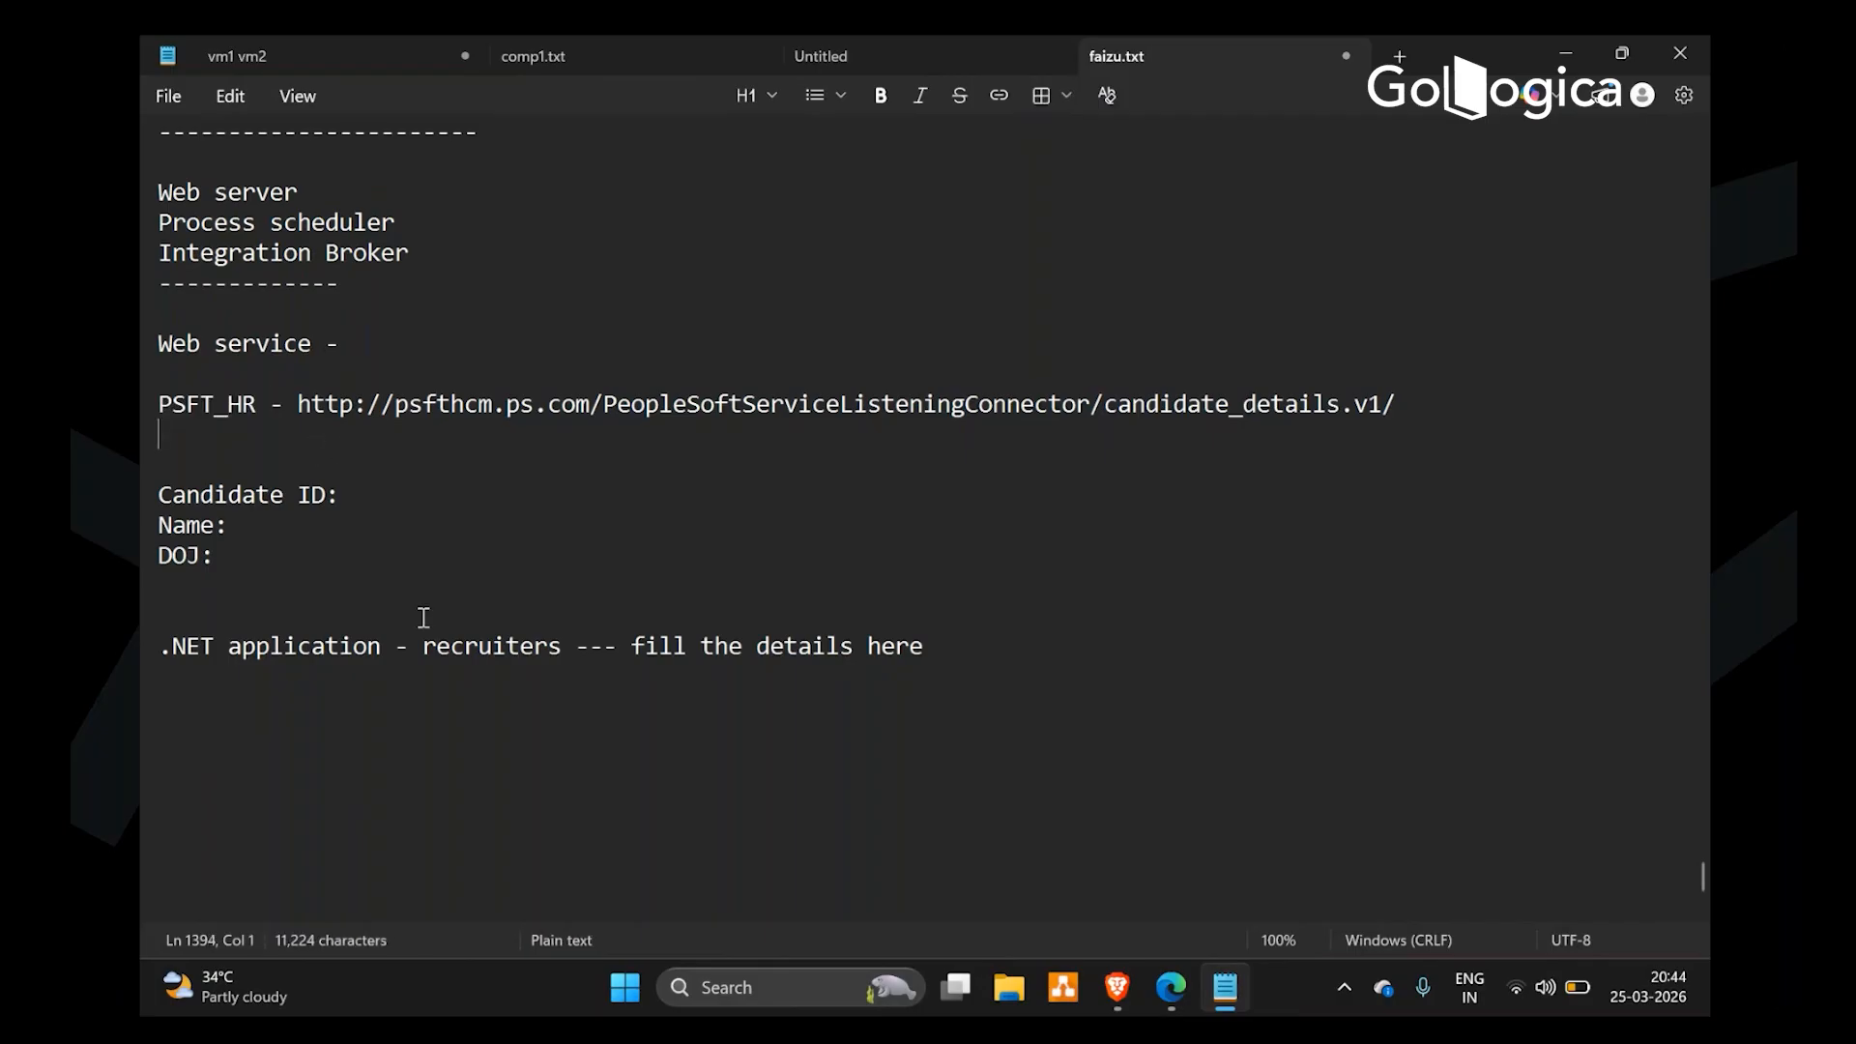
pyautogui.click(244, 574)
pyautogui.moveTo(273, 403); pyautogui.dragTo(158, 401)
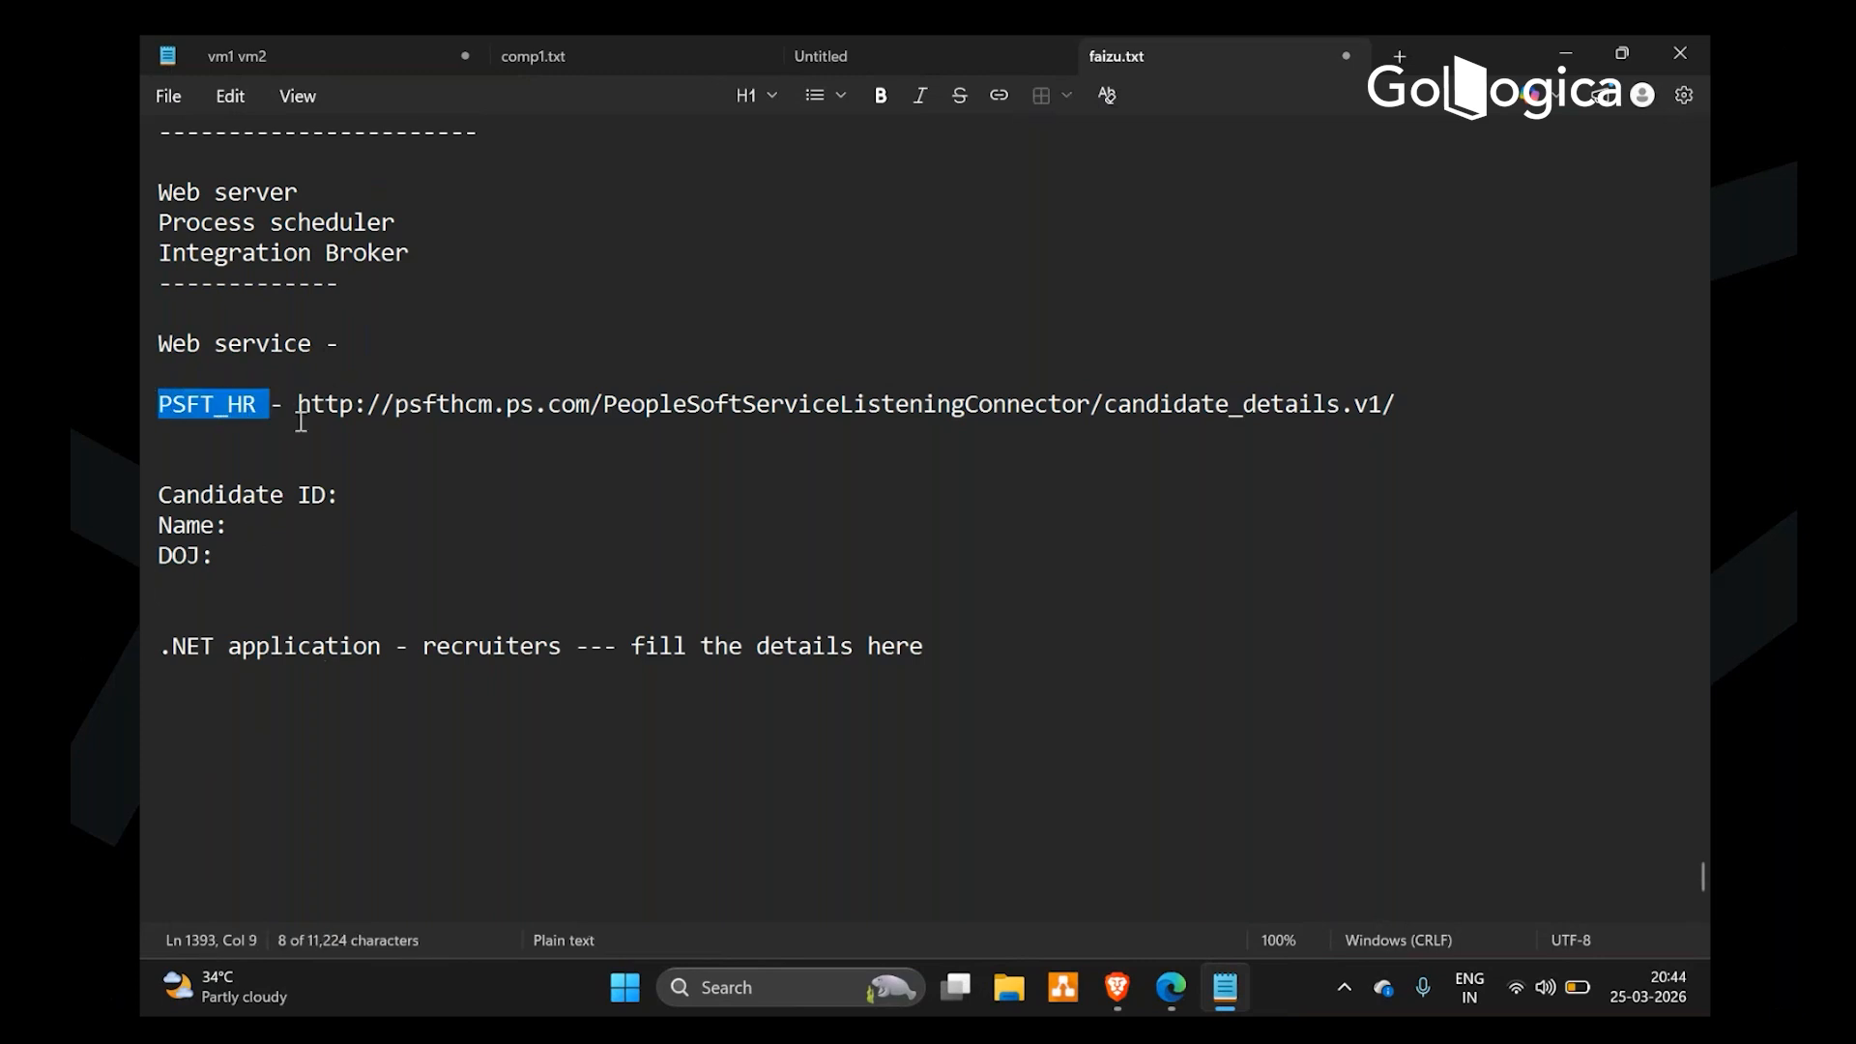
pyautogui.click(308, 424)
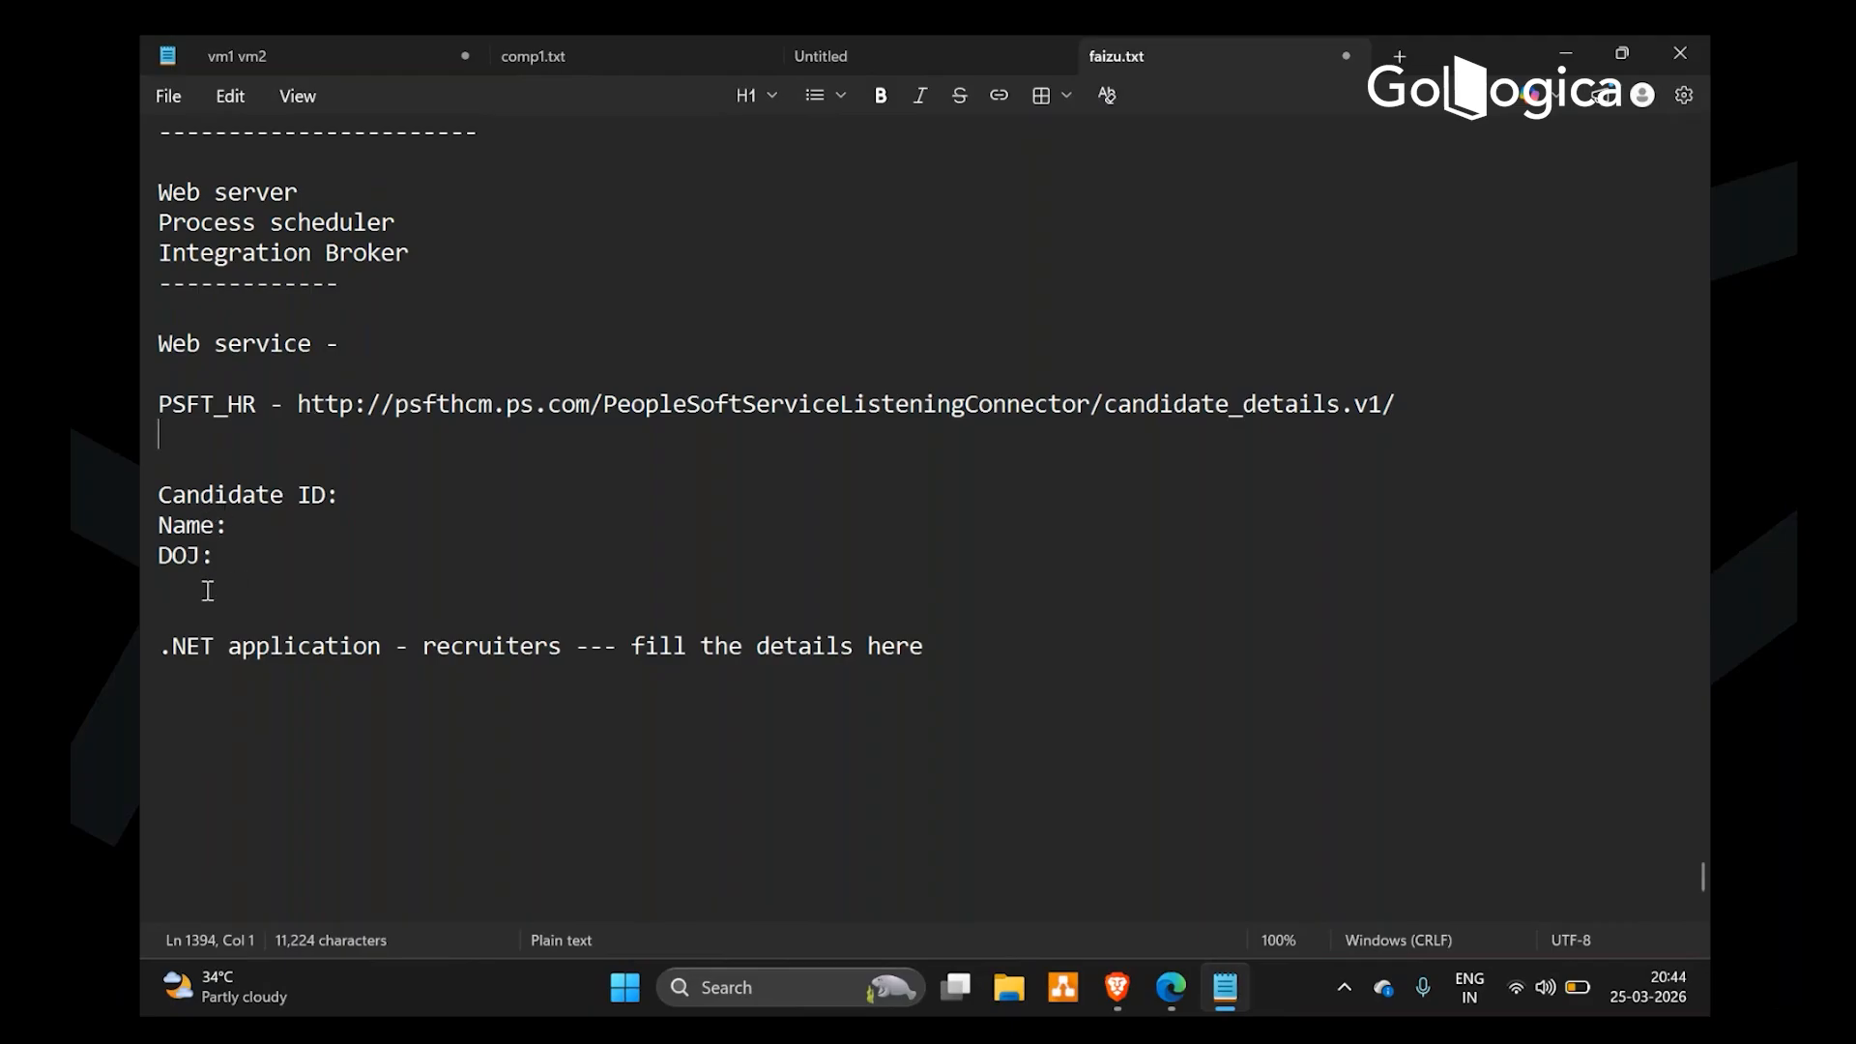
pyautogui.moveTo(207, 589); pyautogui.dragTo(143, 497)
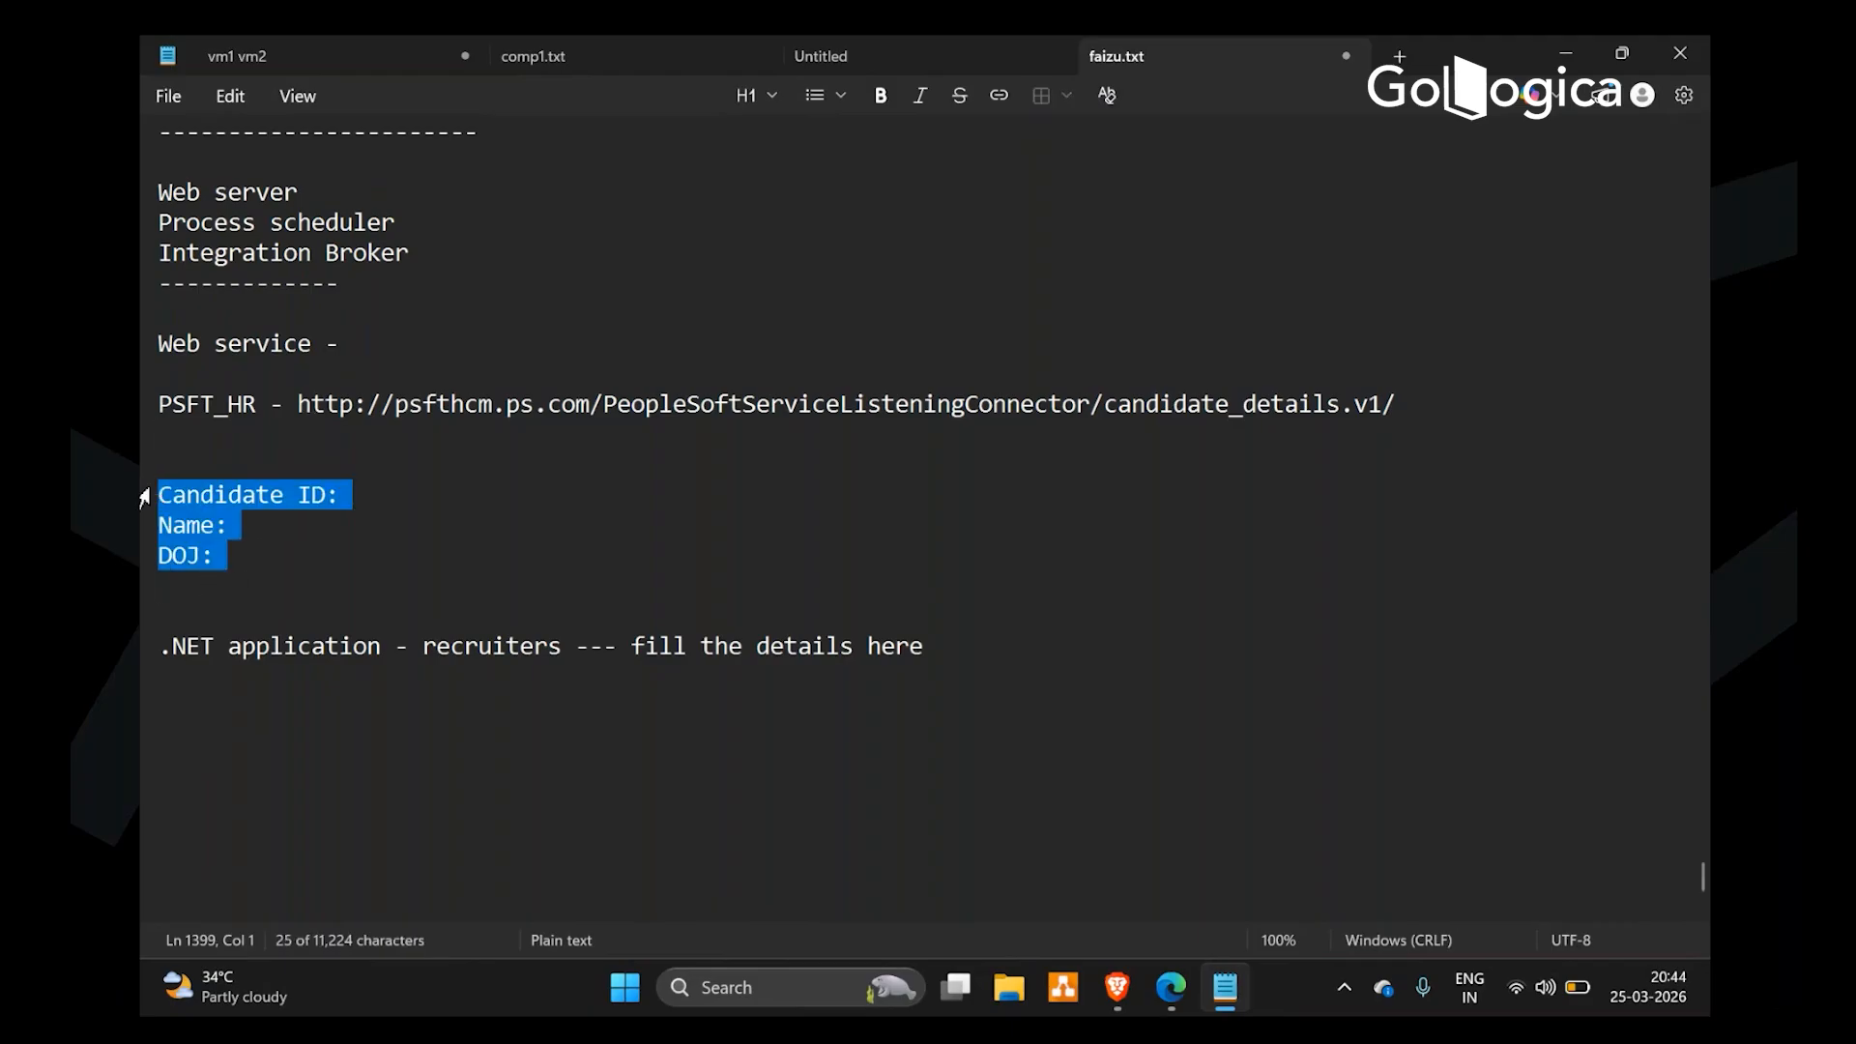
pyautogui.click(239, 570)
pyautogui.click(213, 404)
pyautogui.moveTo(269, 563); pyautogui.dragTo(145, 489)
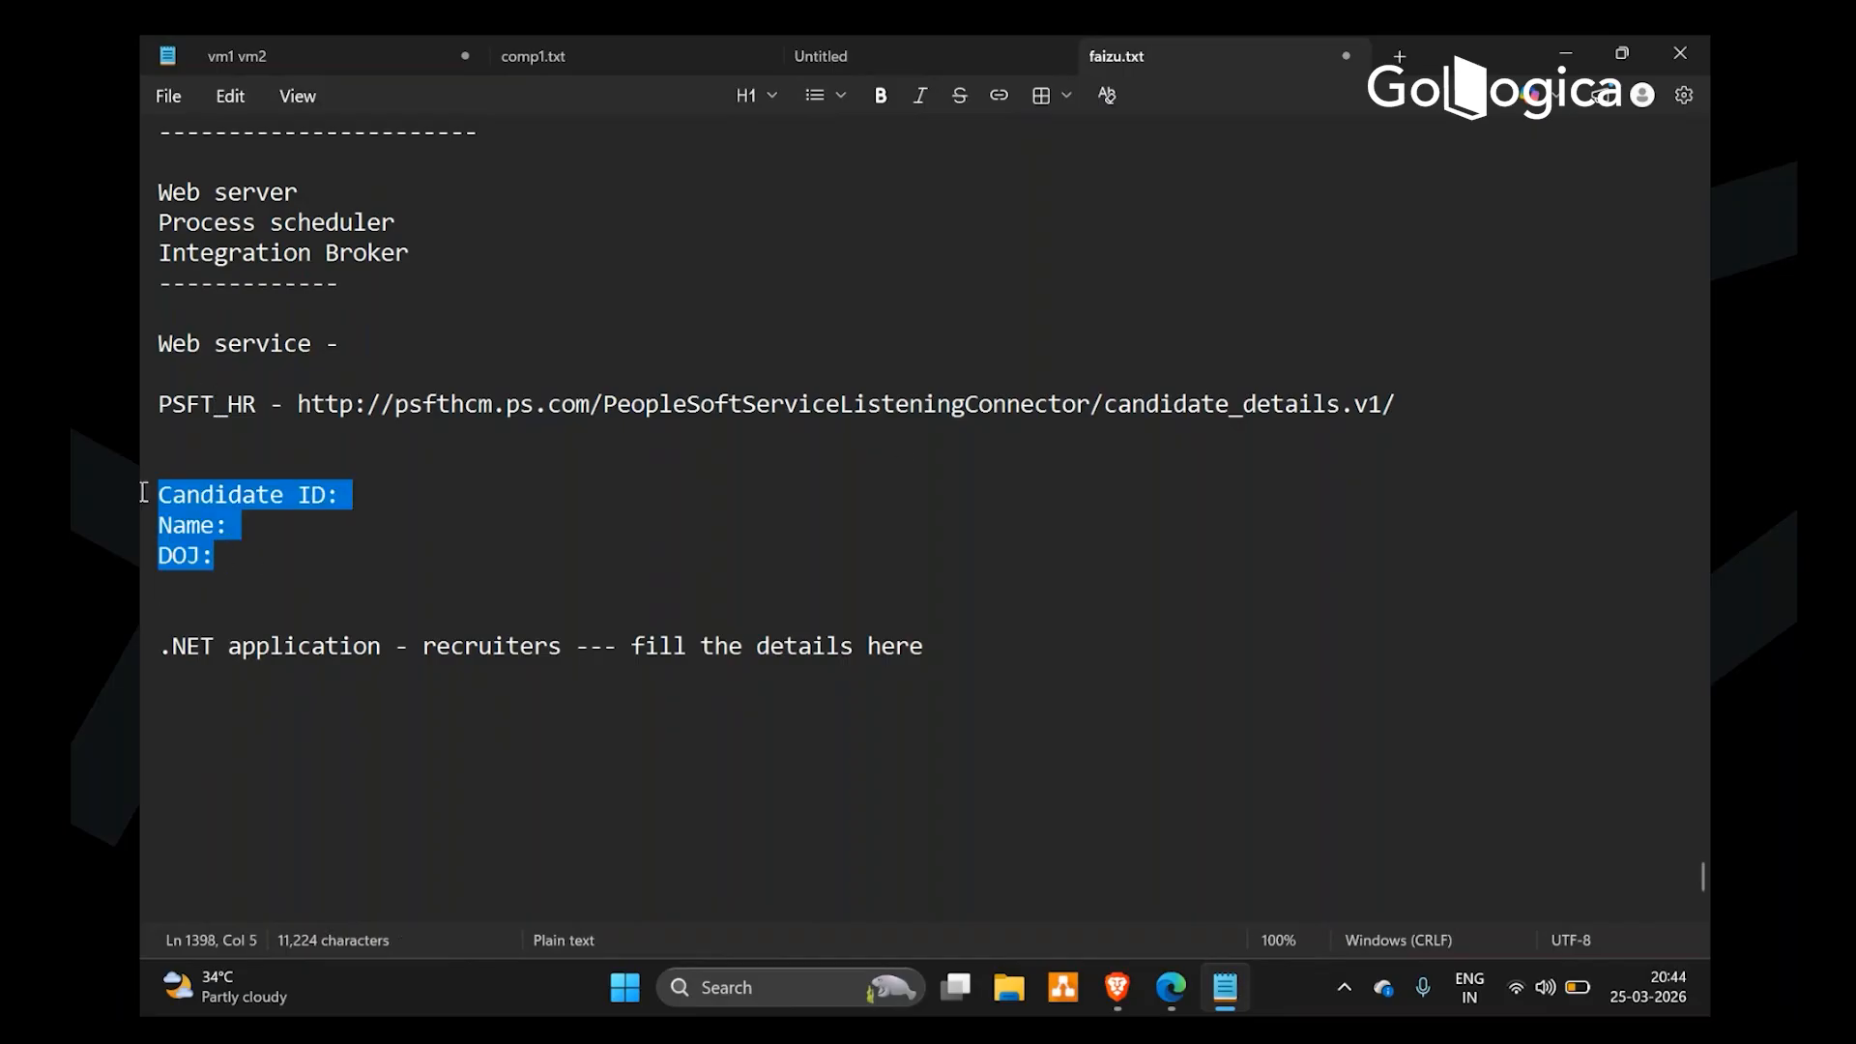
pyautogui.click(258, 403)
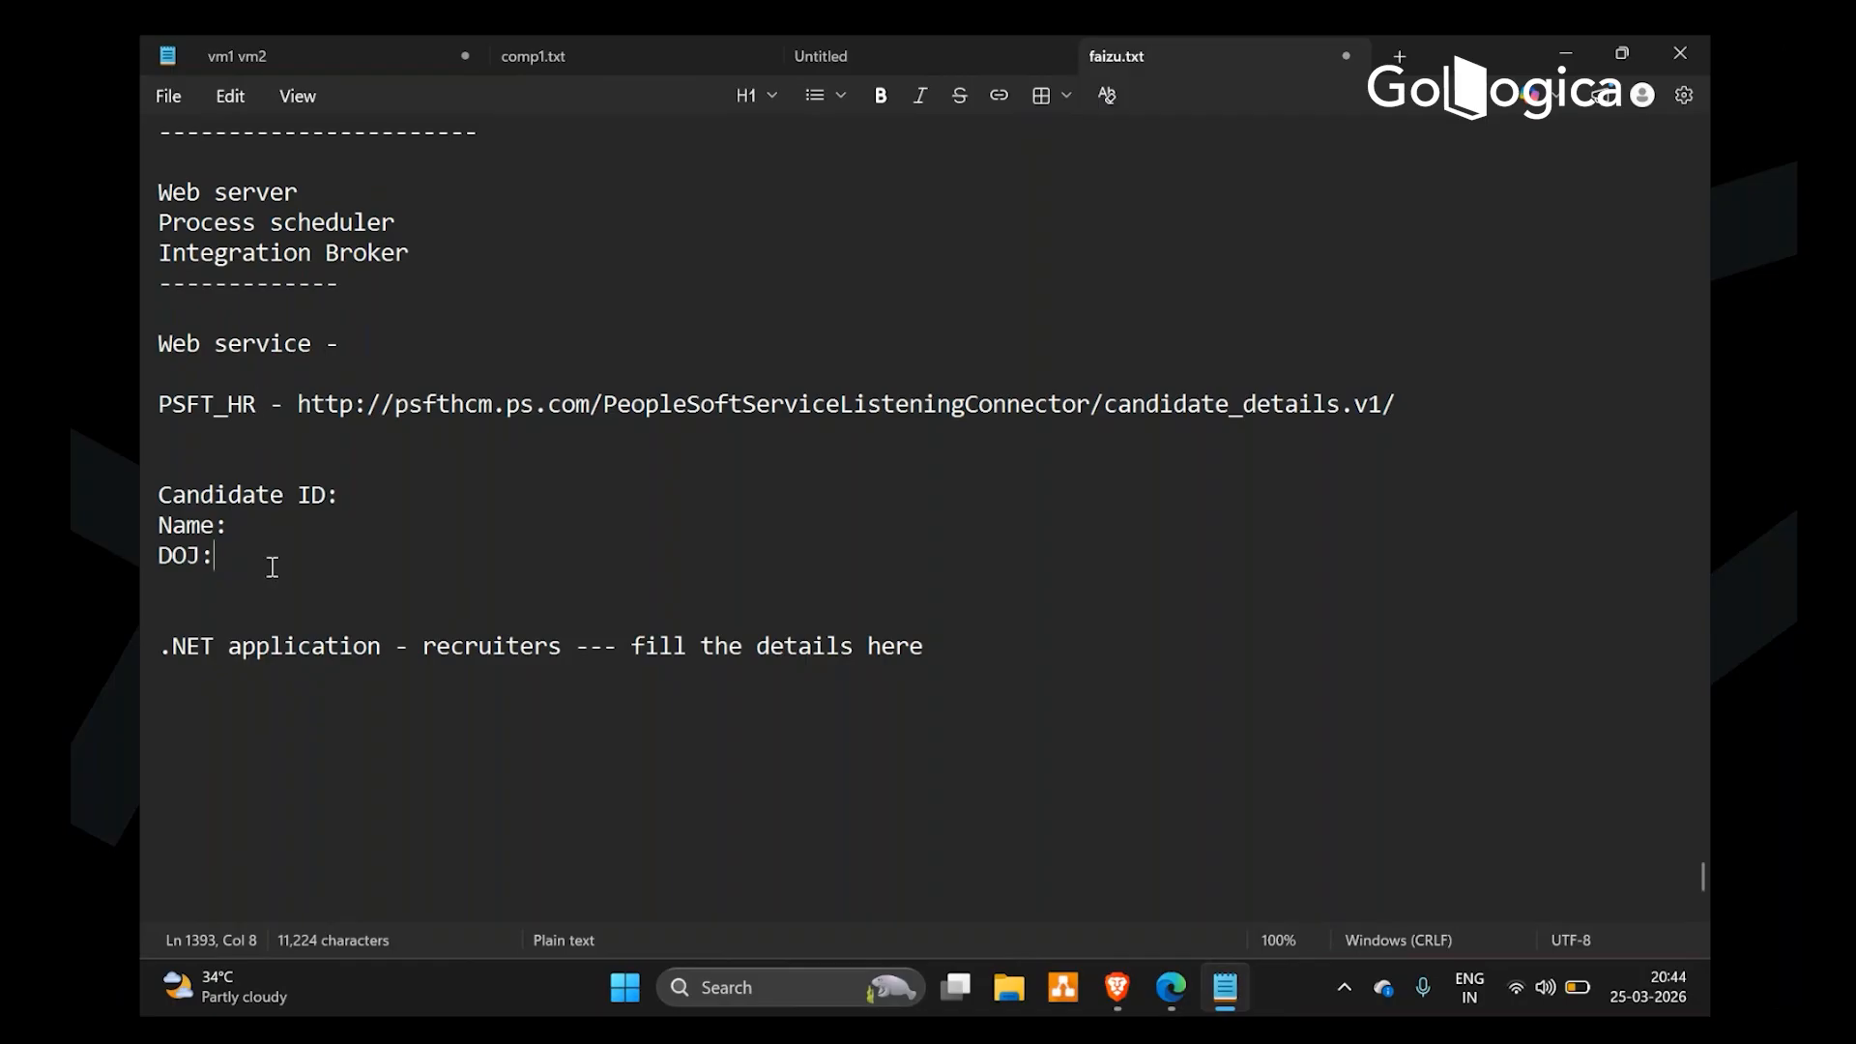
pyautogui.click(238, 585)
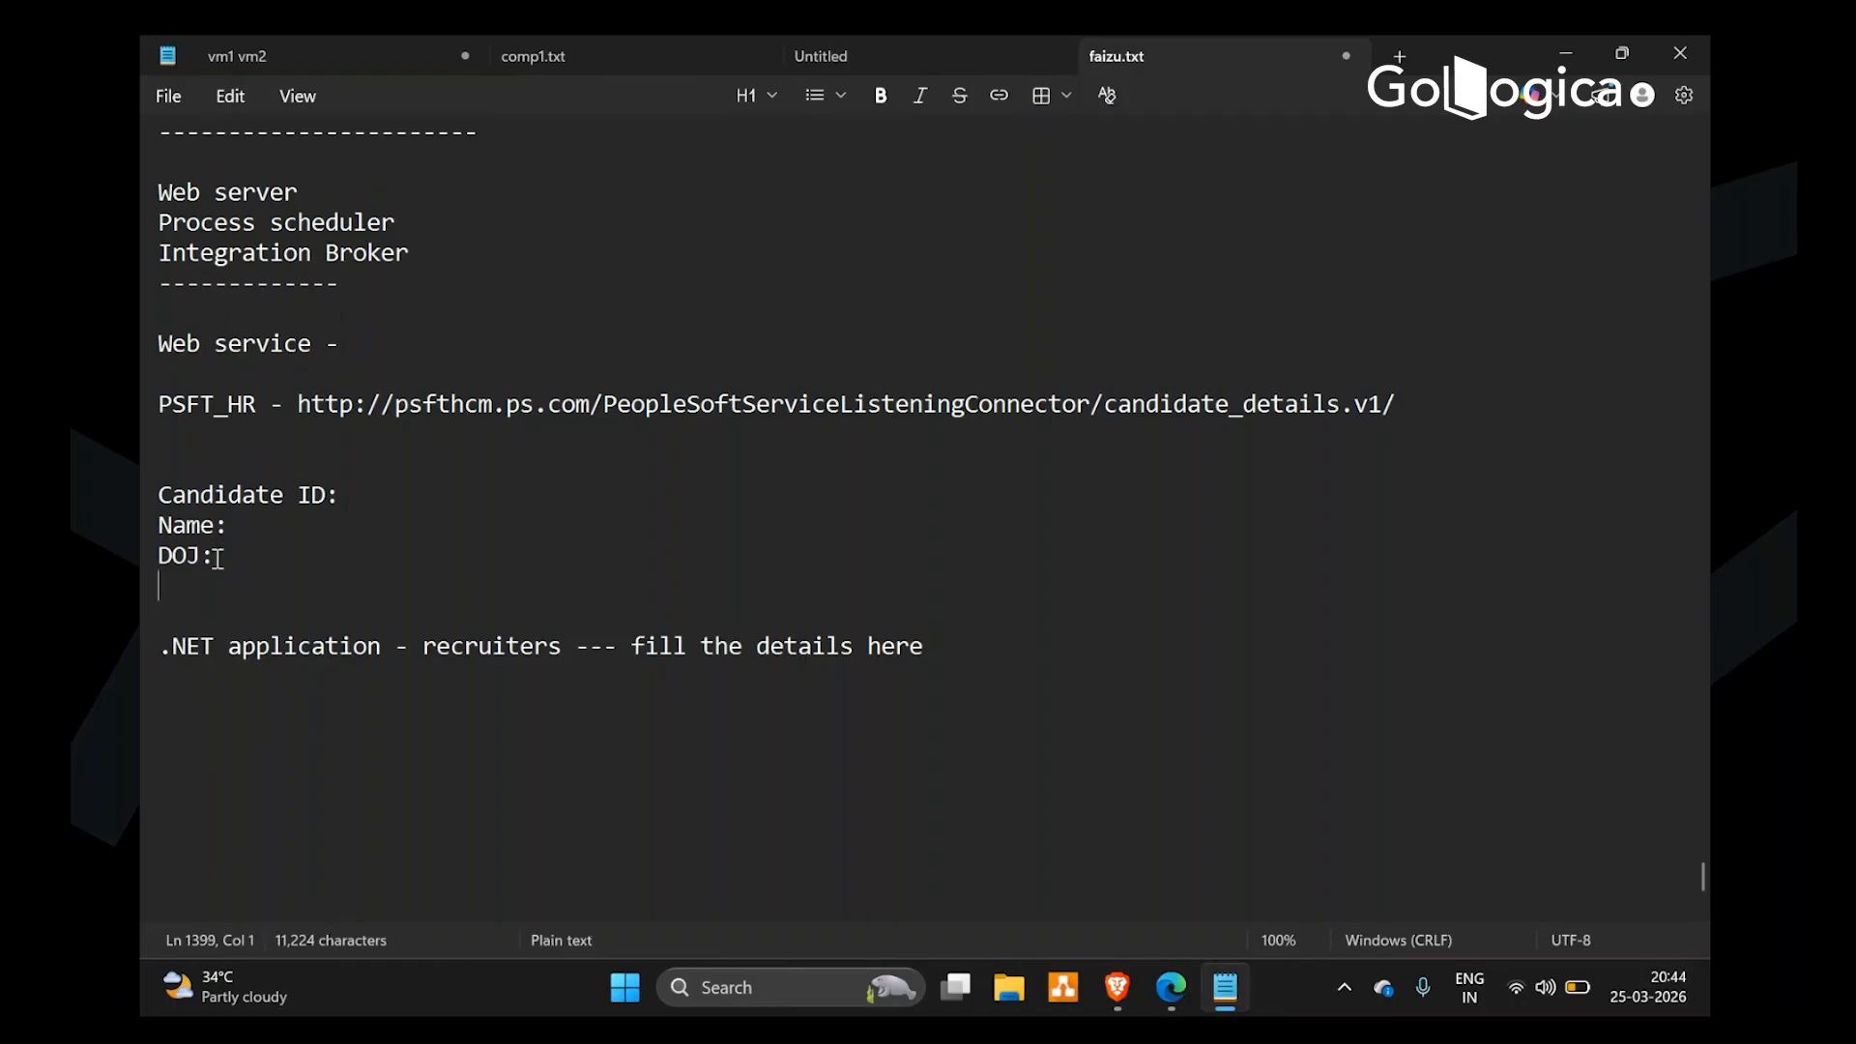
pyautogui.hotkey('shift', 'Up')
pyautogui.hotkey('shift', 'Up')
pyautogui.hotkey('shift', 'Up')
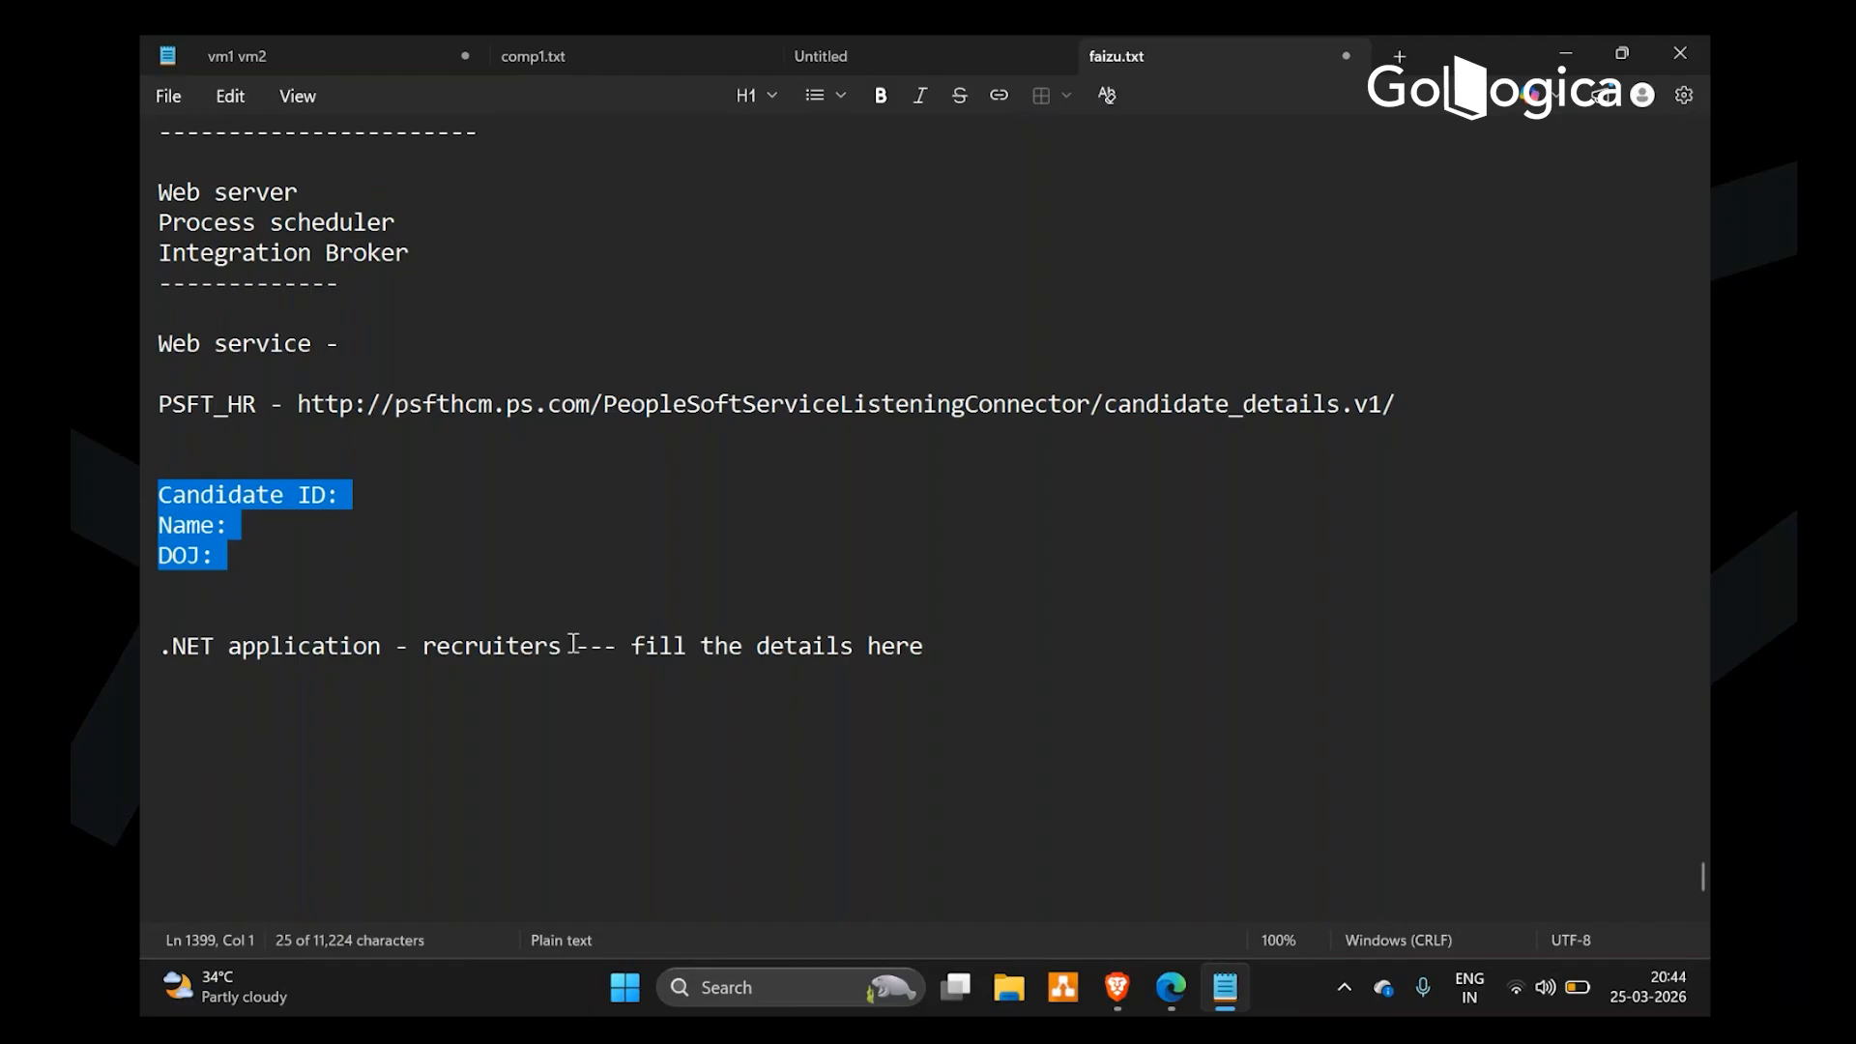
pyautogui.click(631, 645)
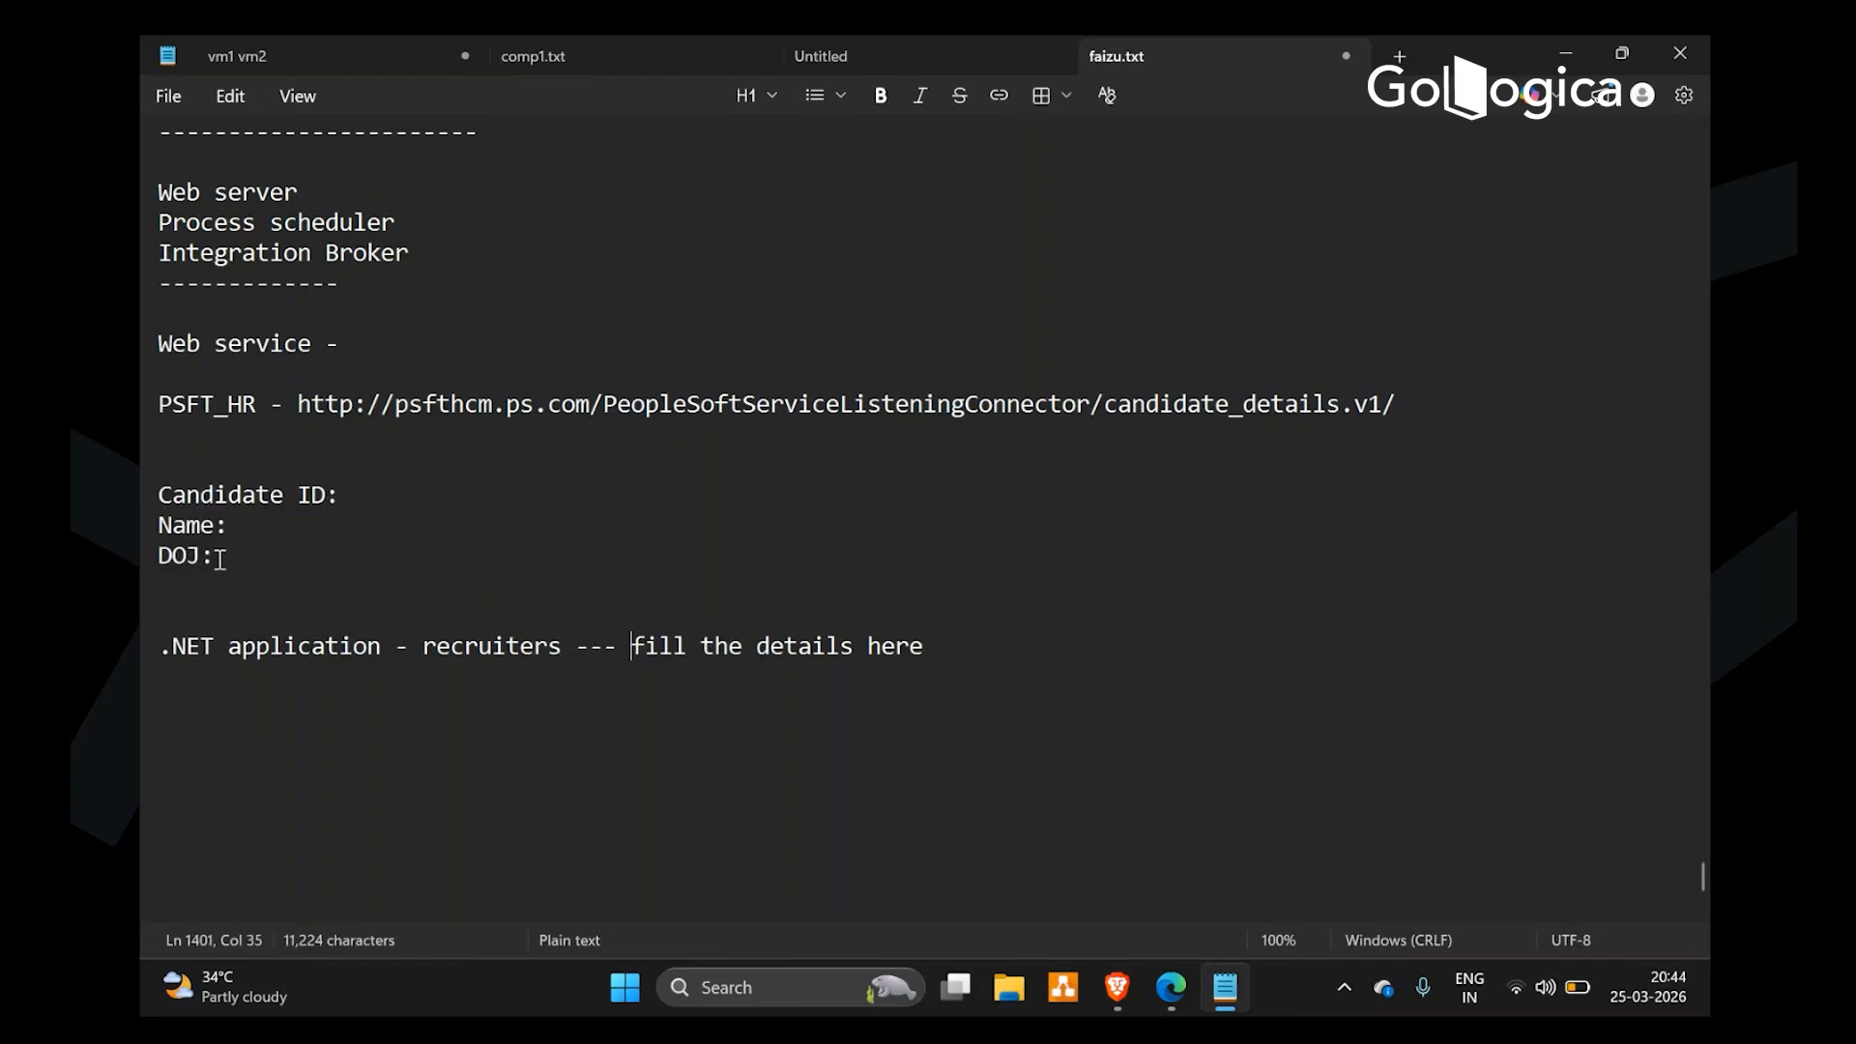
pyautogui.moveTo(232, 559); pyautogui.dragTo(158, 495)
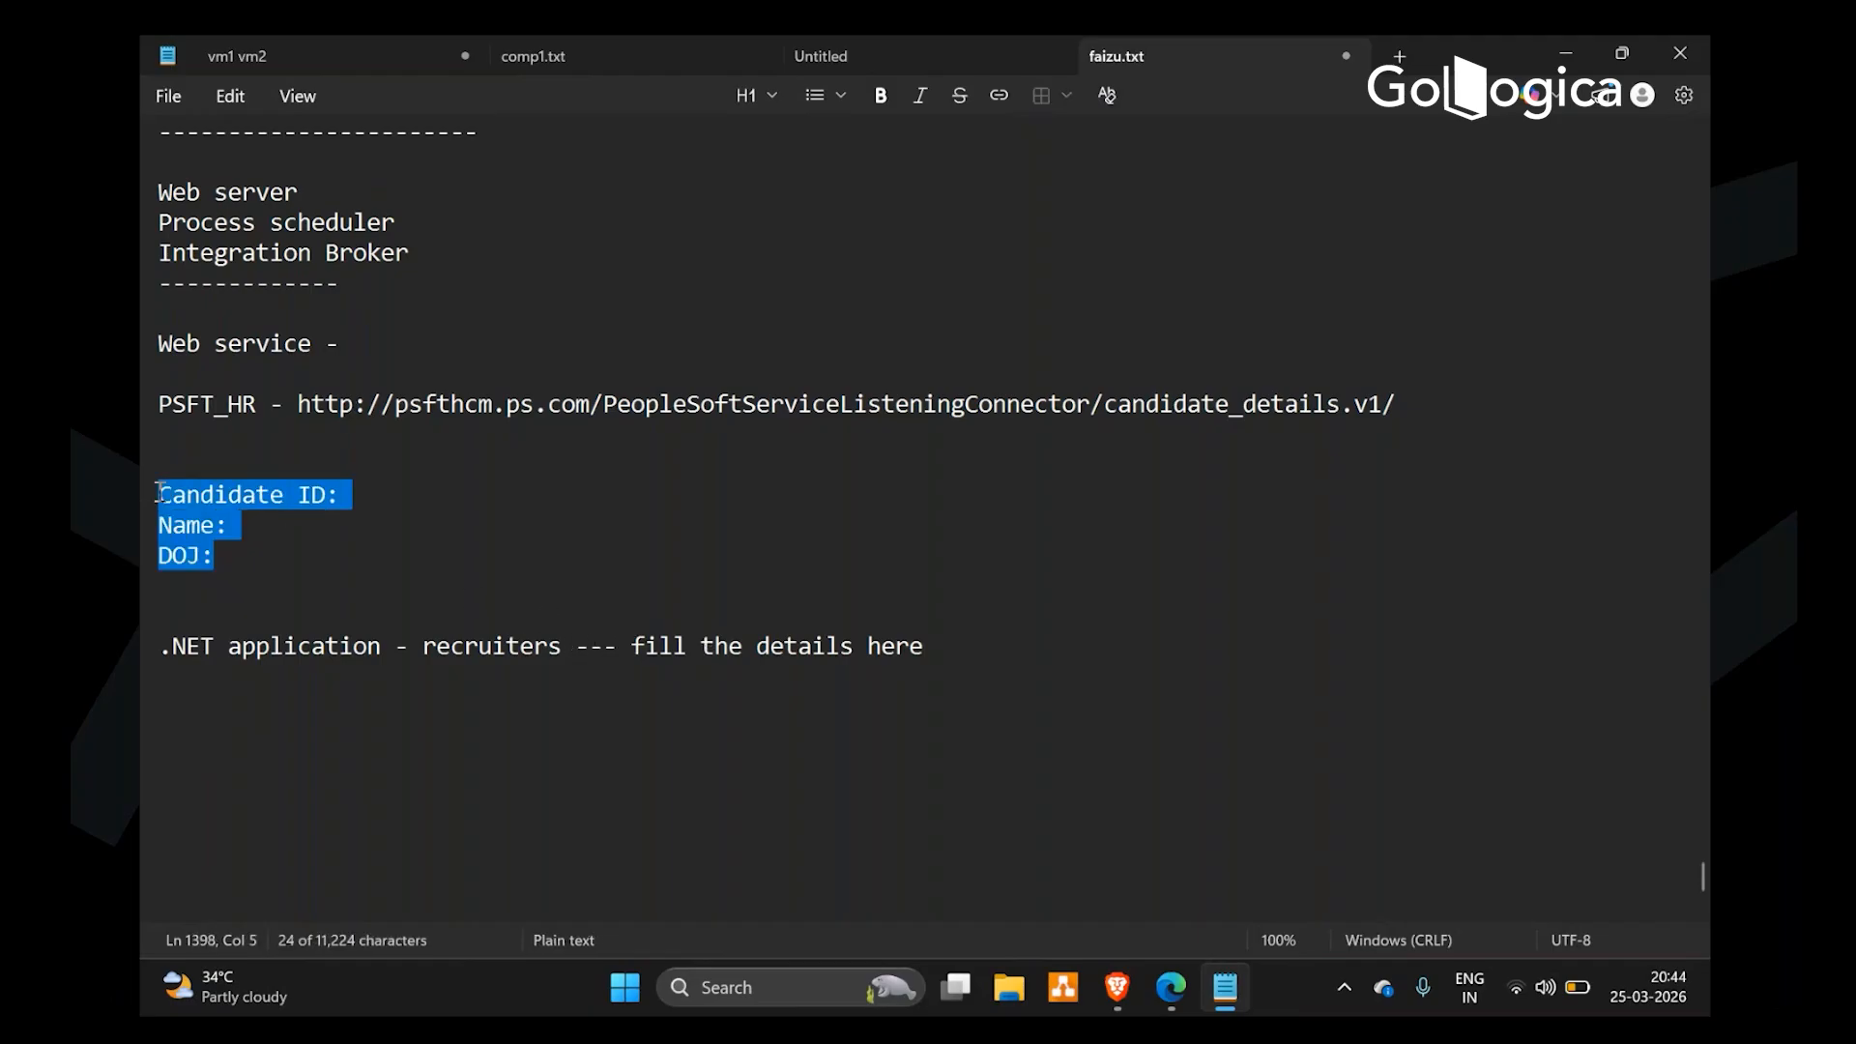
pyautogui.click(295, 404)
pyautogui.hotkey('shift', 'Home')
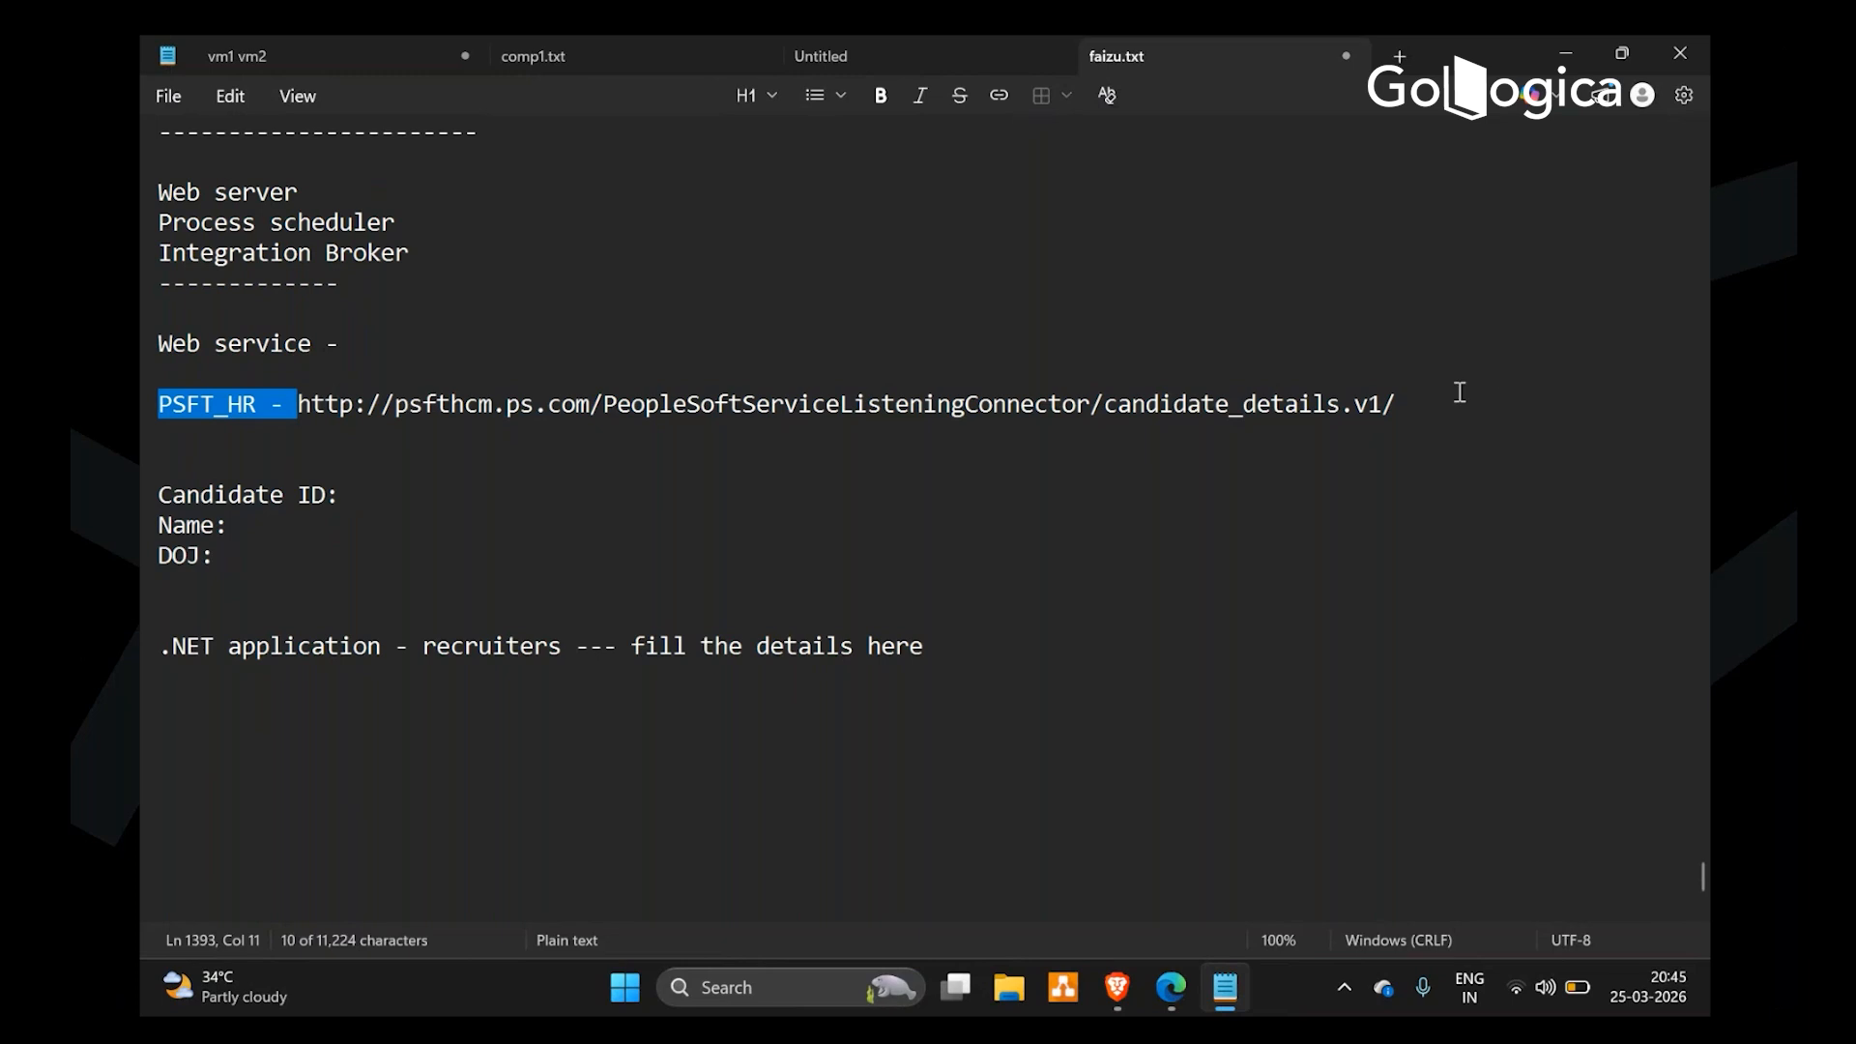
pyautogui.hotkey('shift', 'End')
# Append "- Web service URL - candidate registration service over HTTP (web)" after the PSFT_HR URL
pyautogui.click(1424, 409)
pyautogui.write('- Web service')
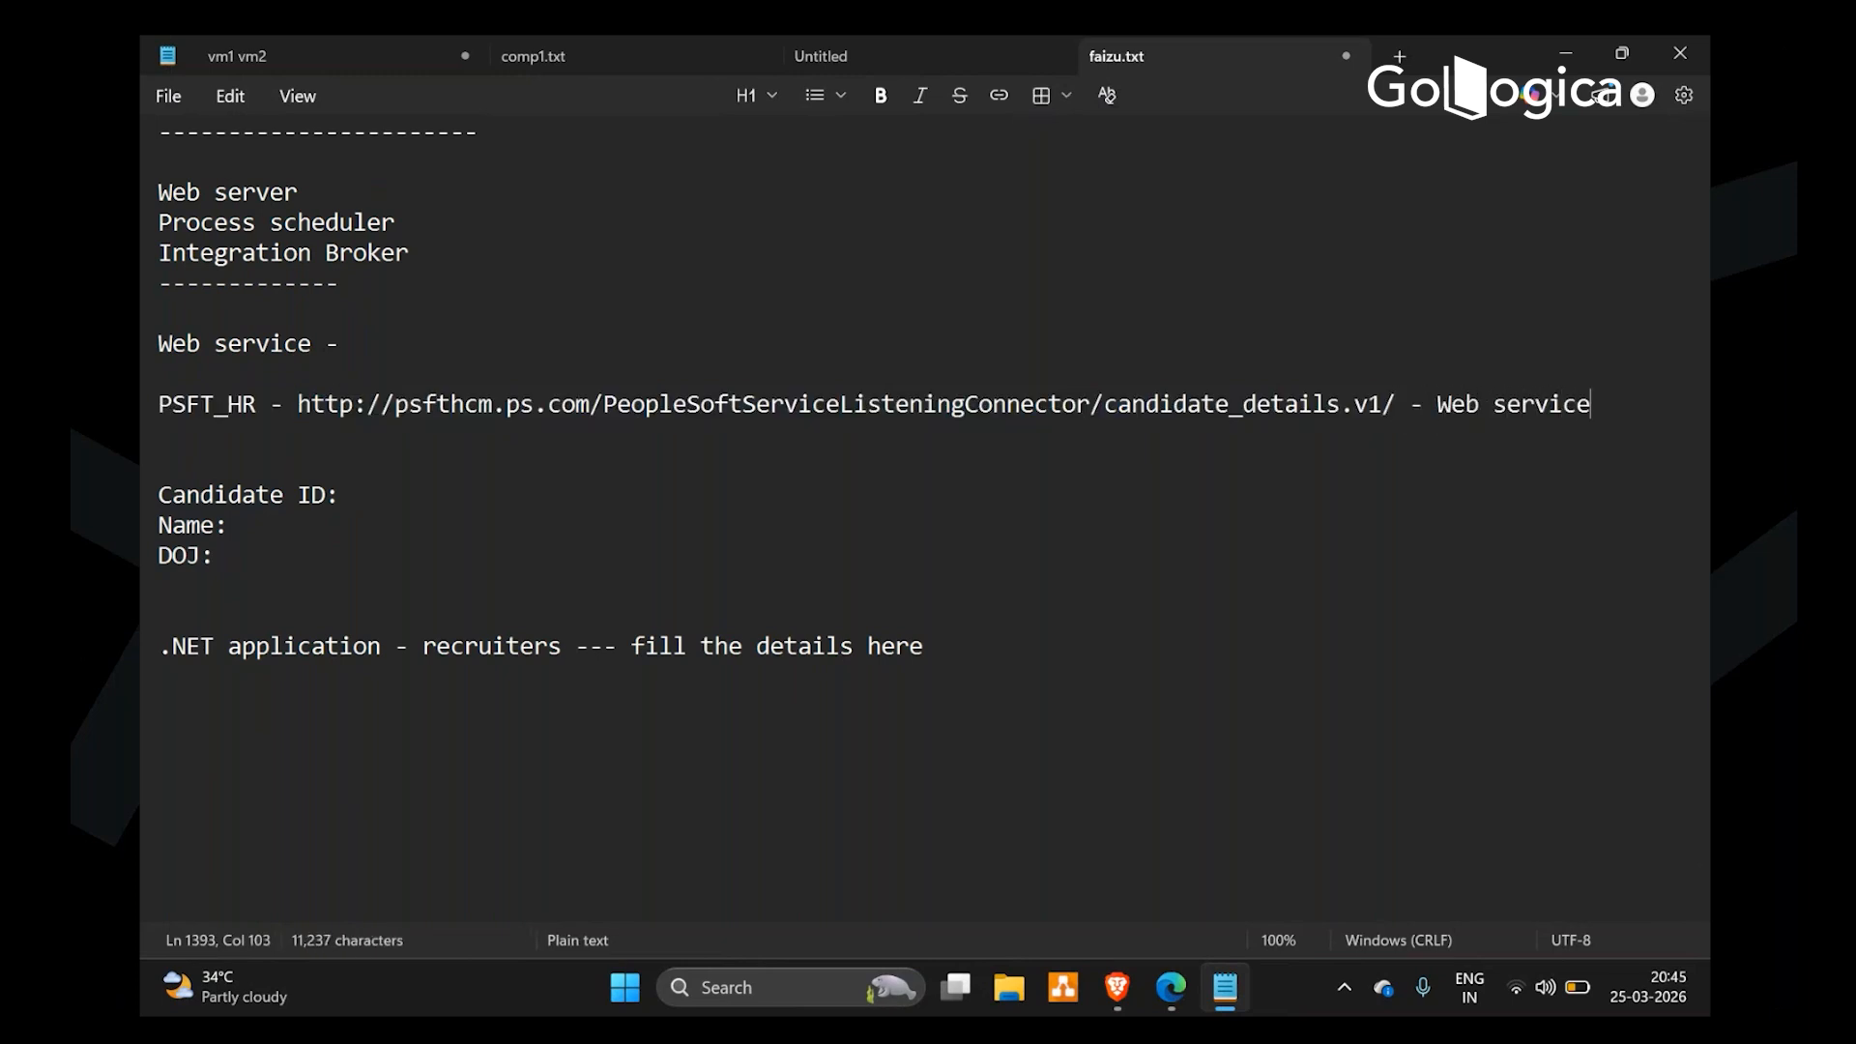
pyautogui.write(' URL -')
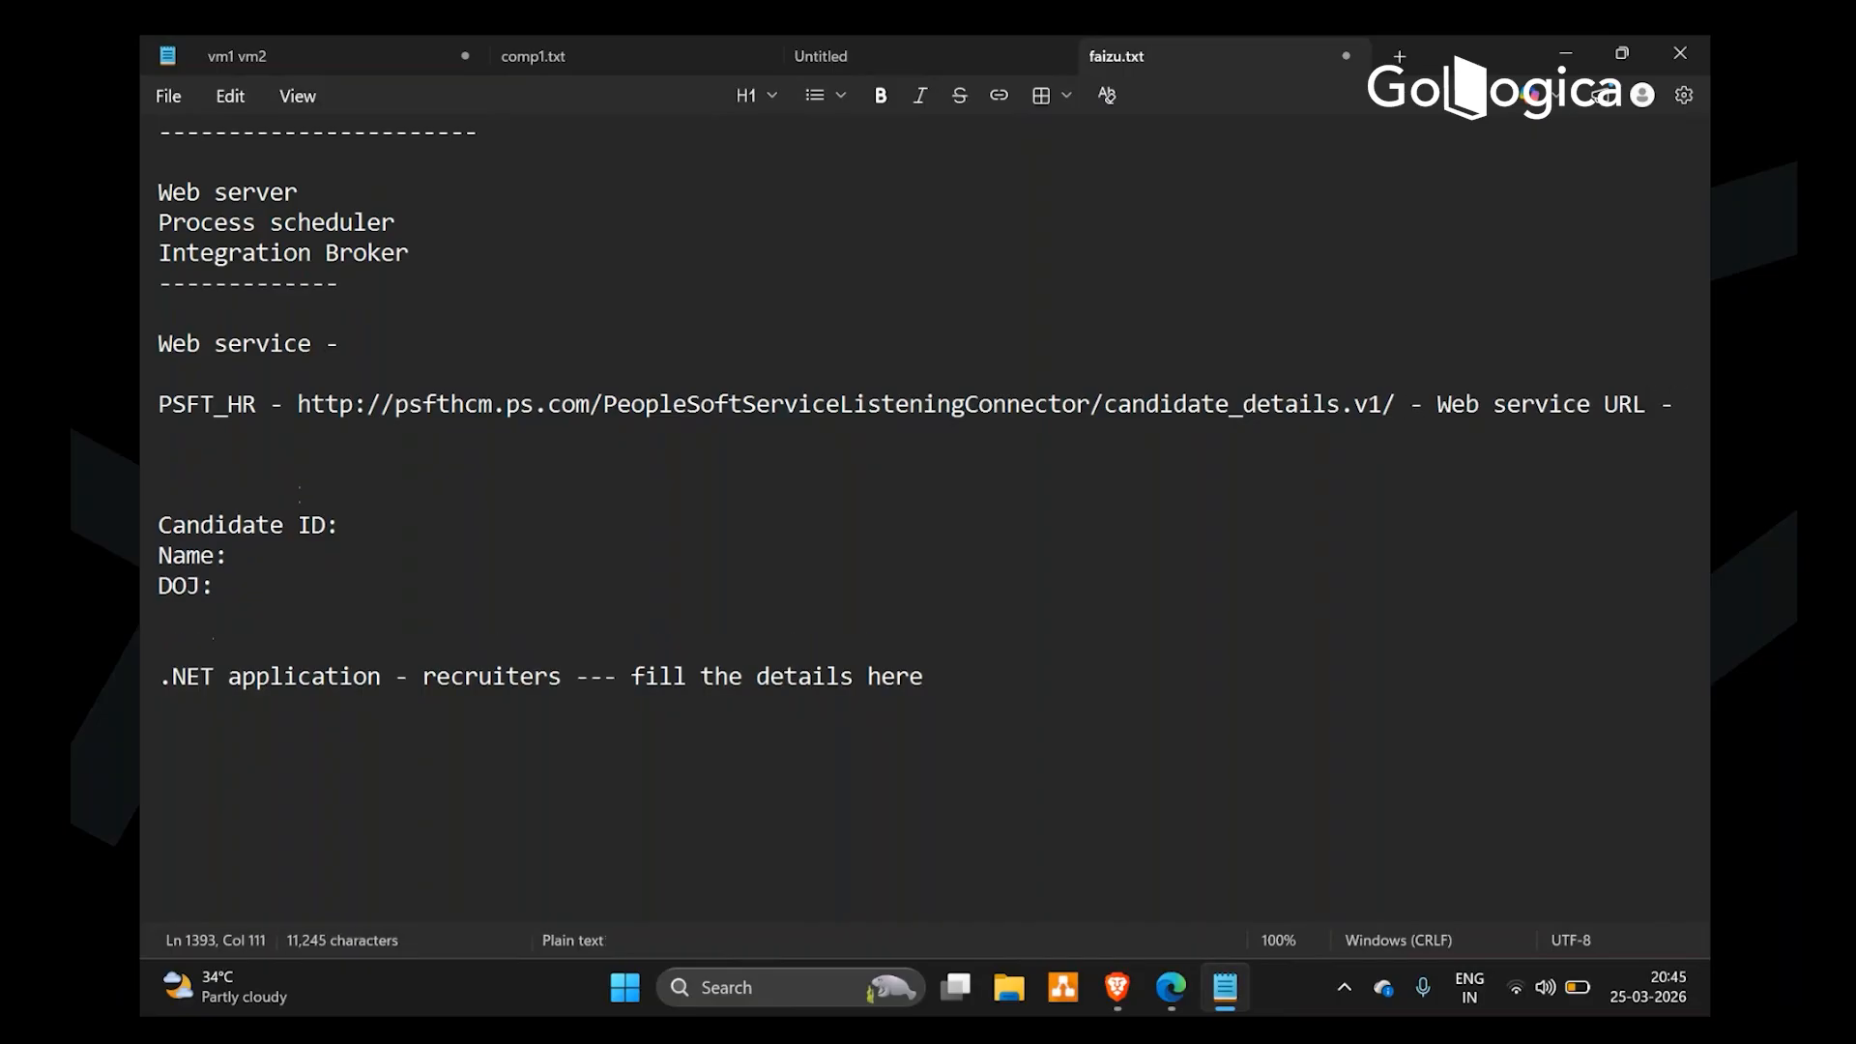
pyautogui.write('candidate ')
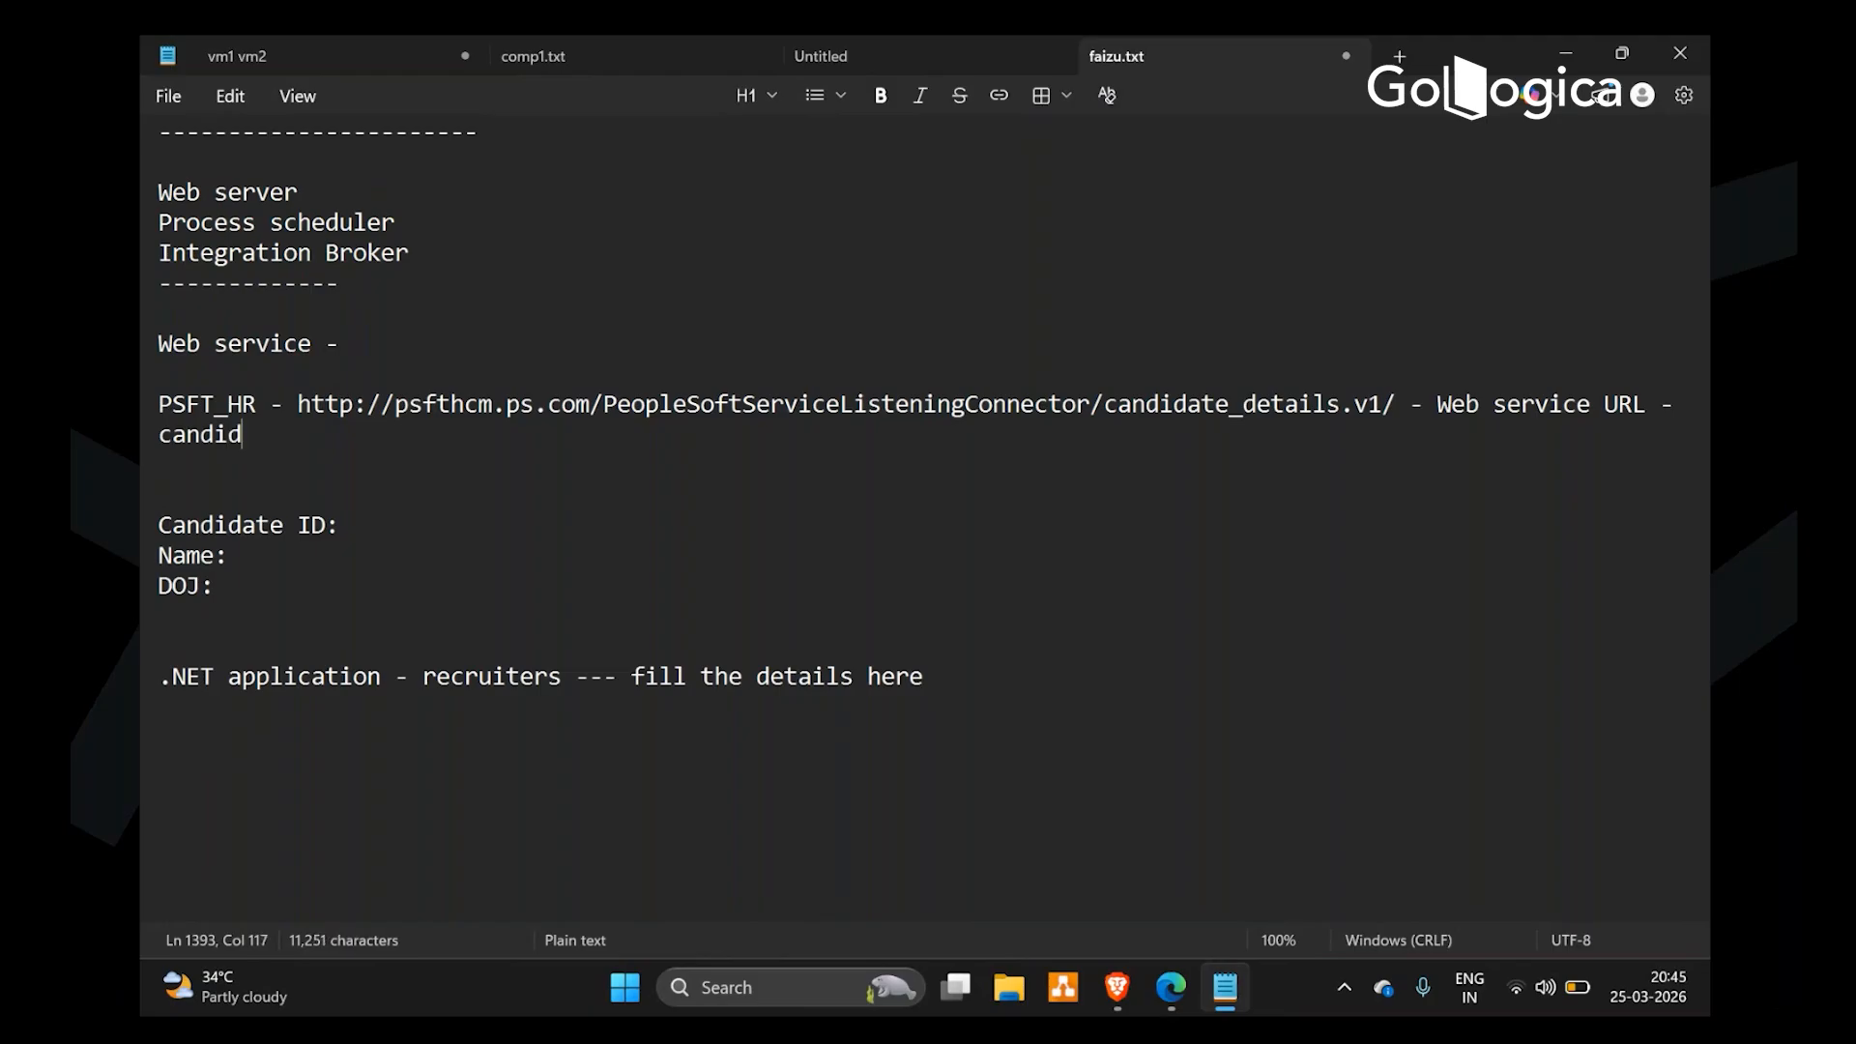
pyautogui.write('regis')
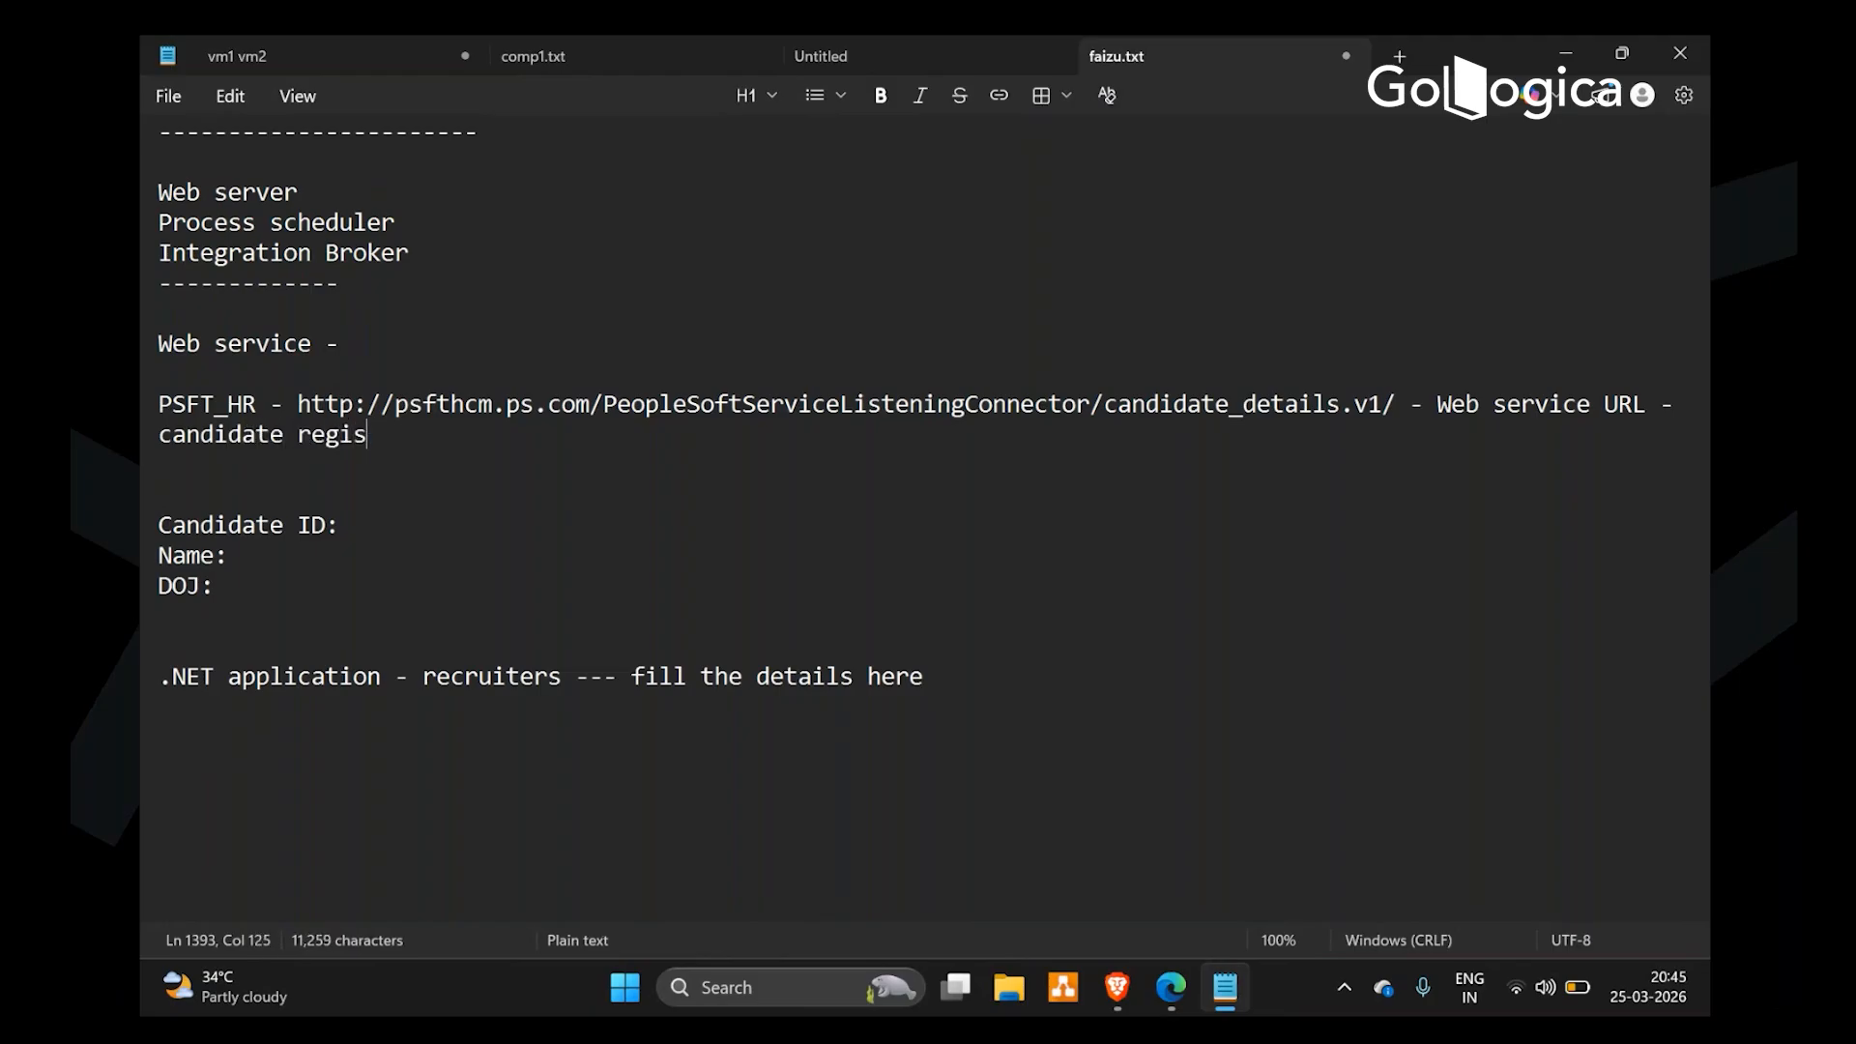
pyautogui.write('tration service ')
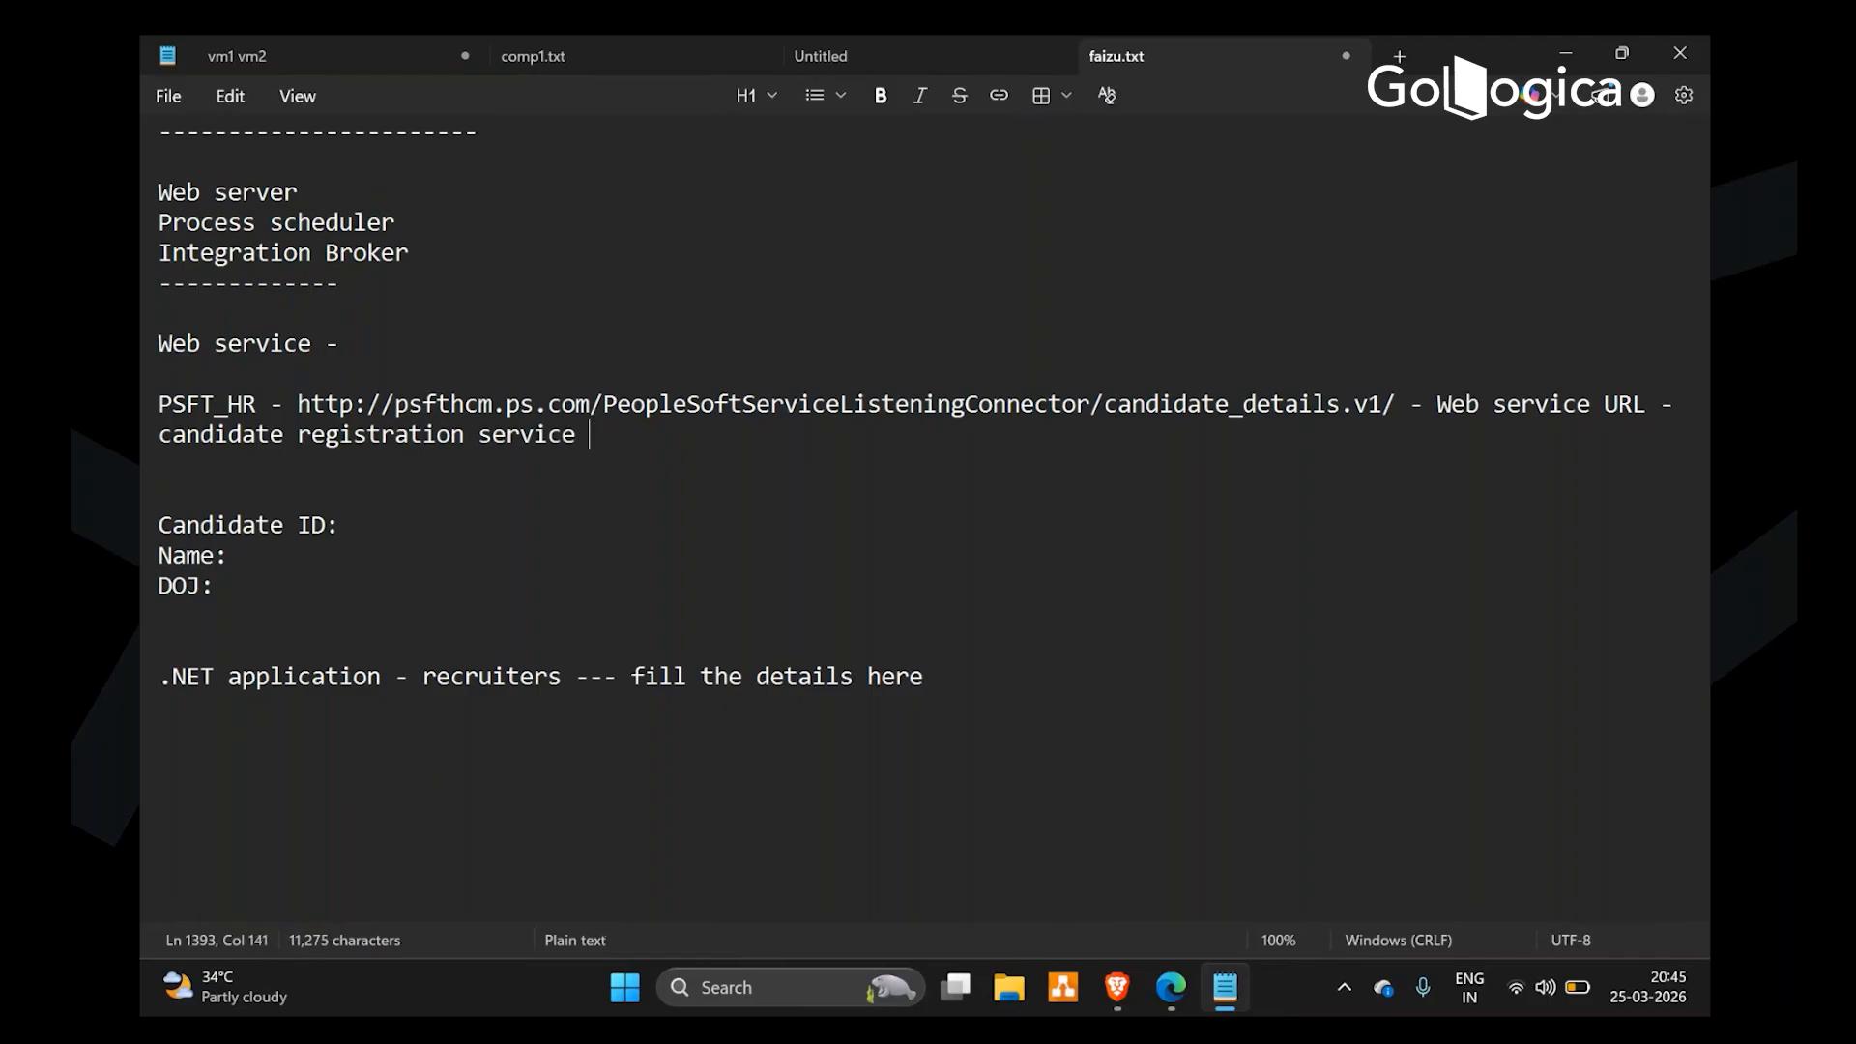
pyautogui.write('over HTT')
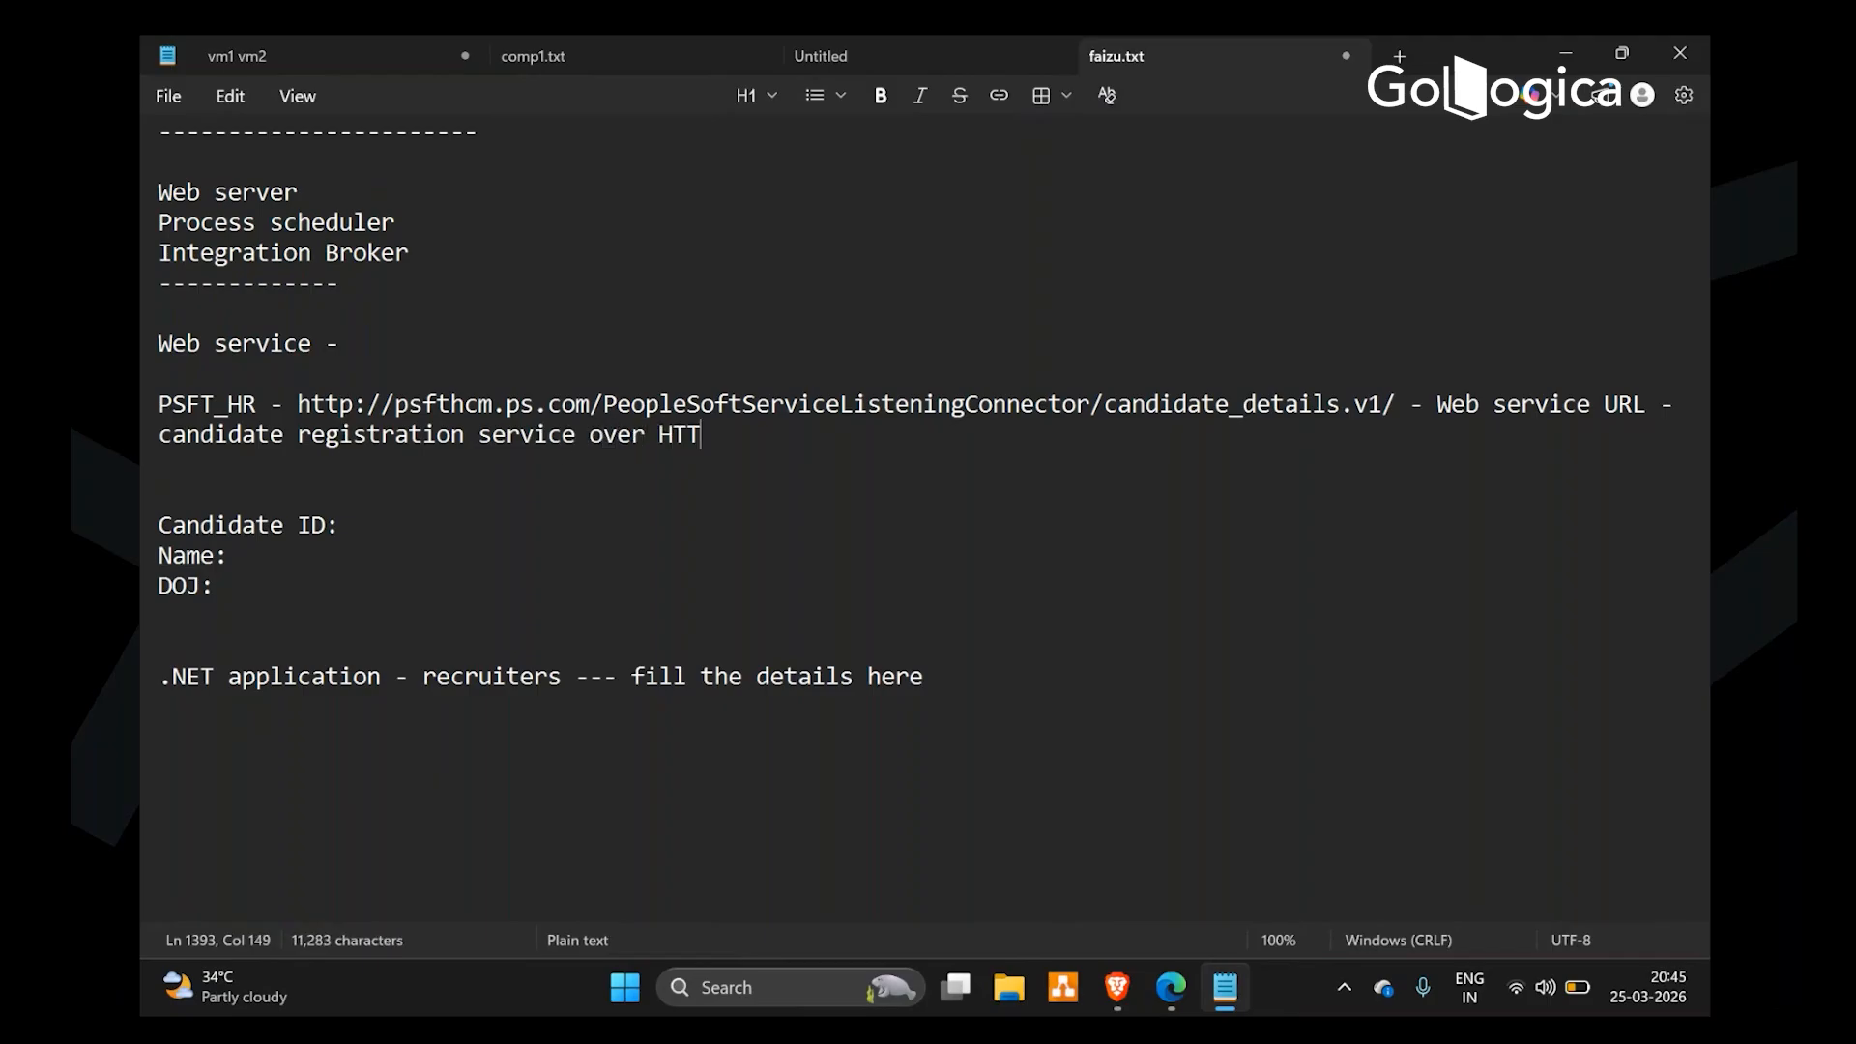
pyautogui.write('P (web)')
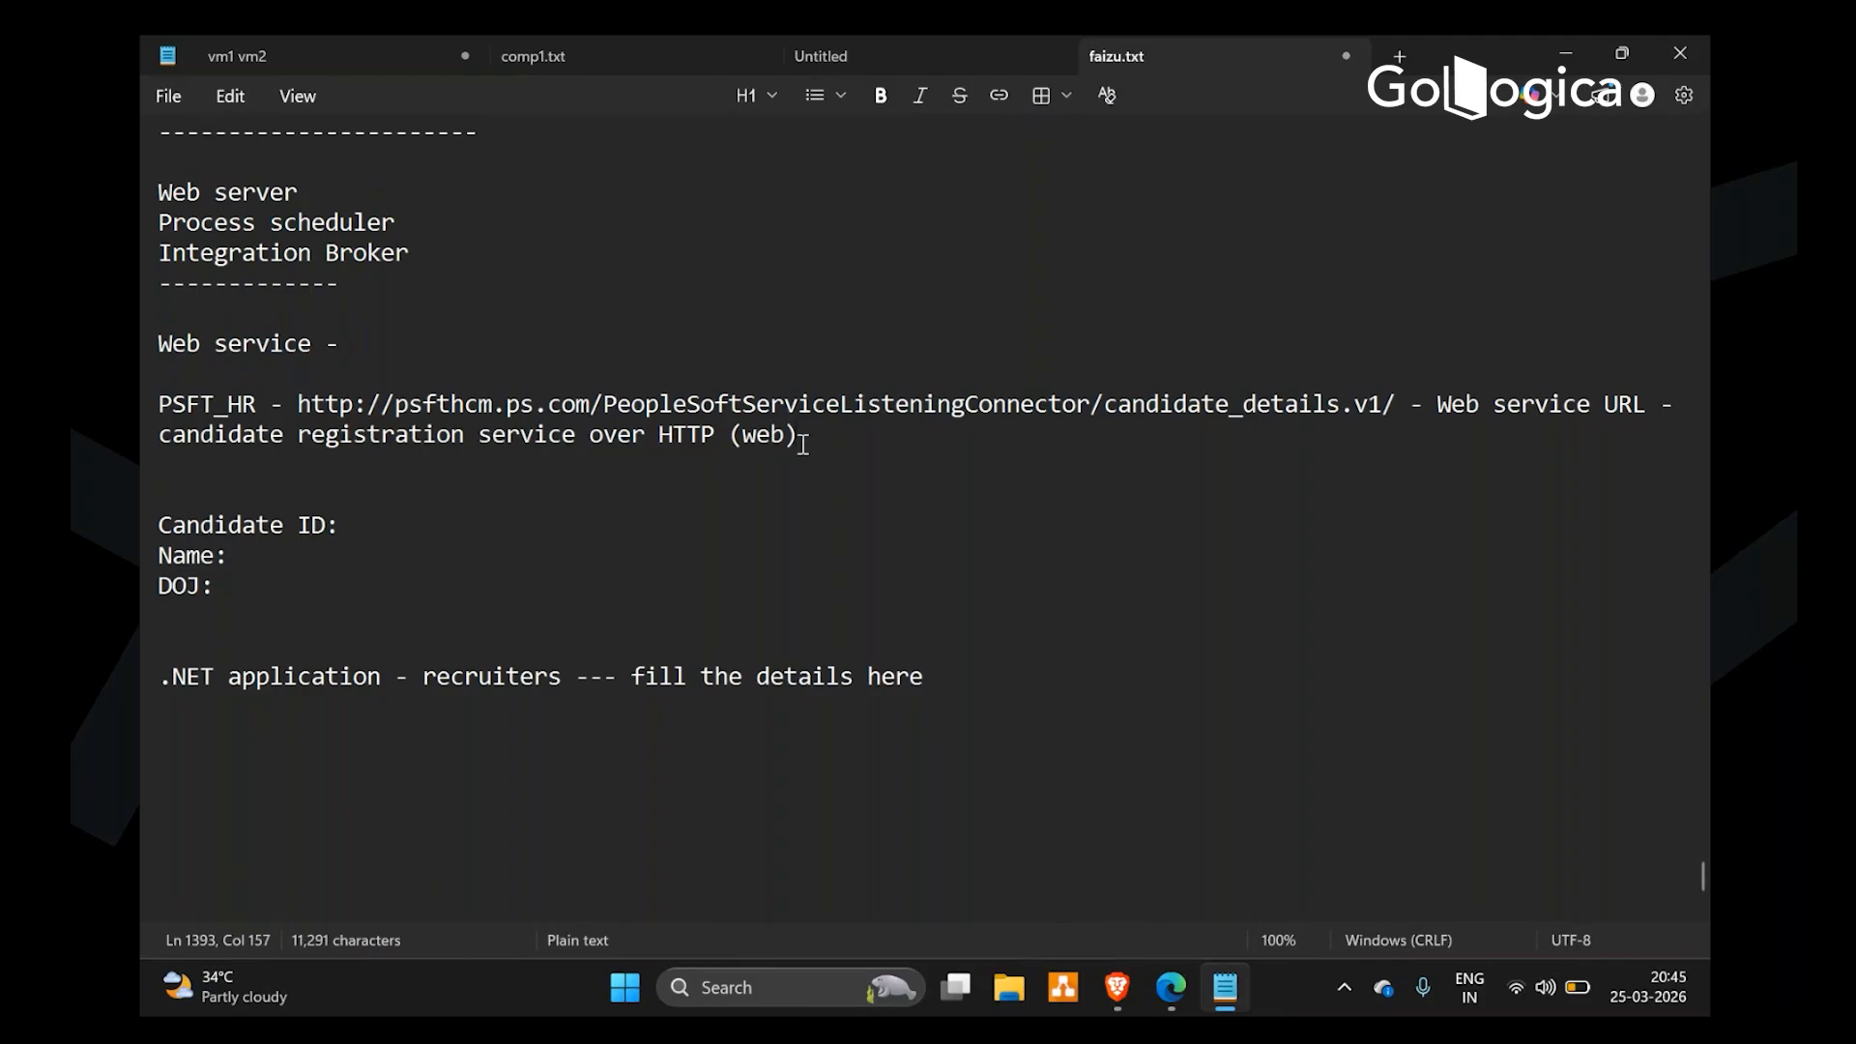
pyautogui.moveTo(797, 434); pyautogui.dragTo(558, 434)
pyautogui.click(553, 435)
# Insert blank lines below the .NET application line and place the cursor a few lines beneath it
pyautogui.click(971, 683)
pyautogui.press('Return')
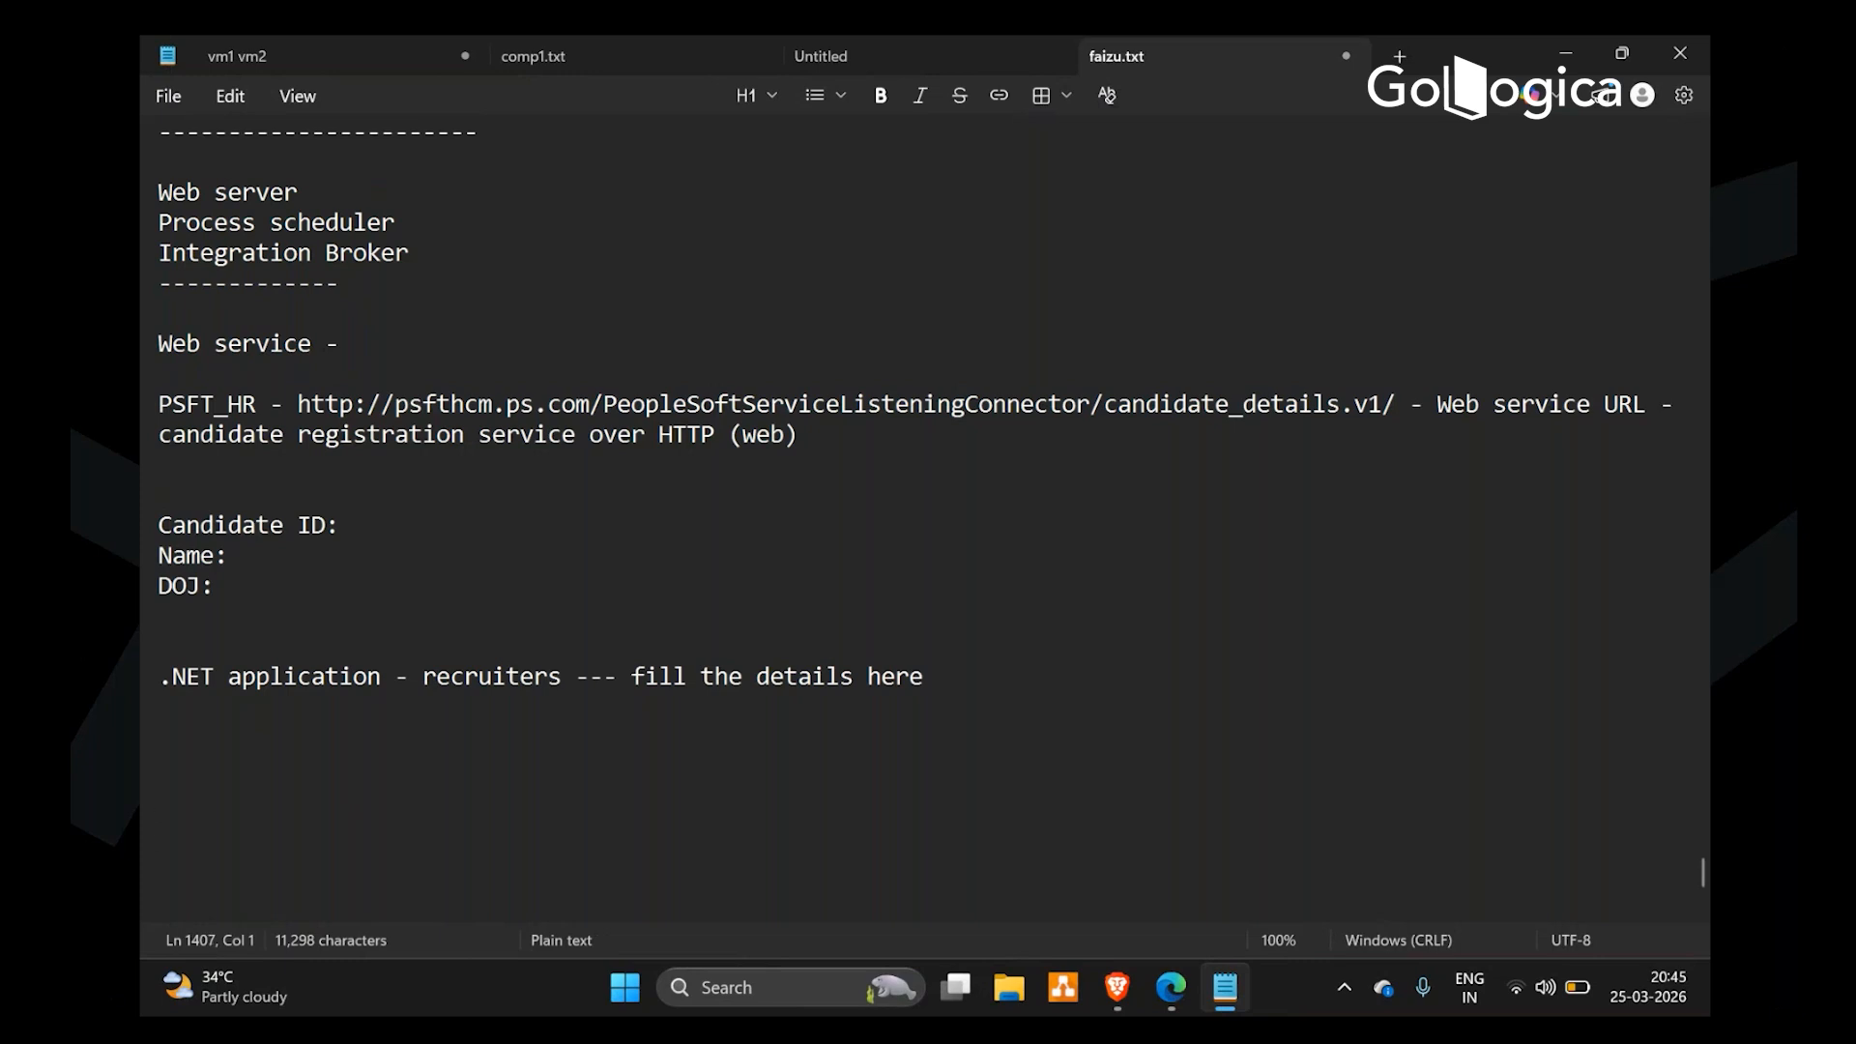
pyautogui.press('Return')
pyautogui.press('Return')
pyautogui.press('Return')
pyautogui.press('Up')
pyautogui.press('Up')
pyautogui.press('Up')
pyautogui.press('Up')
pyautogui.press('Up')
pyautogui.press('Up')
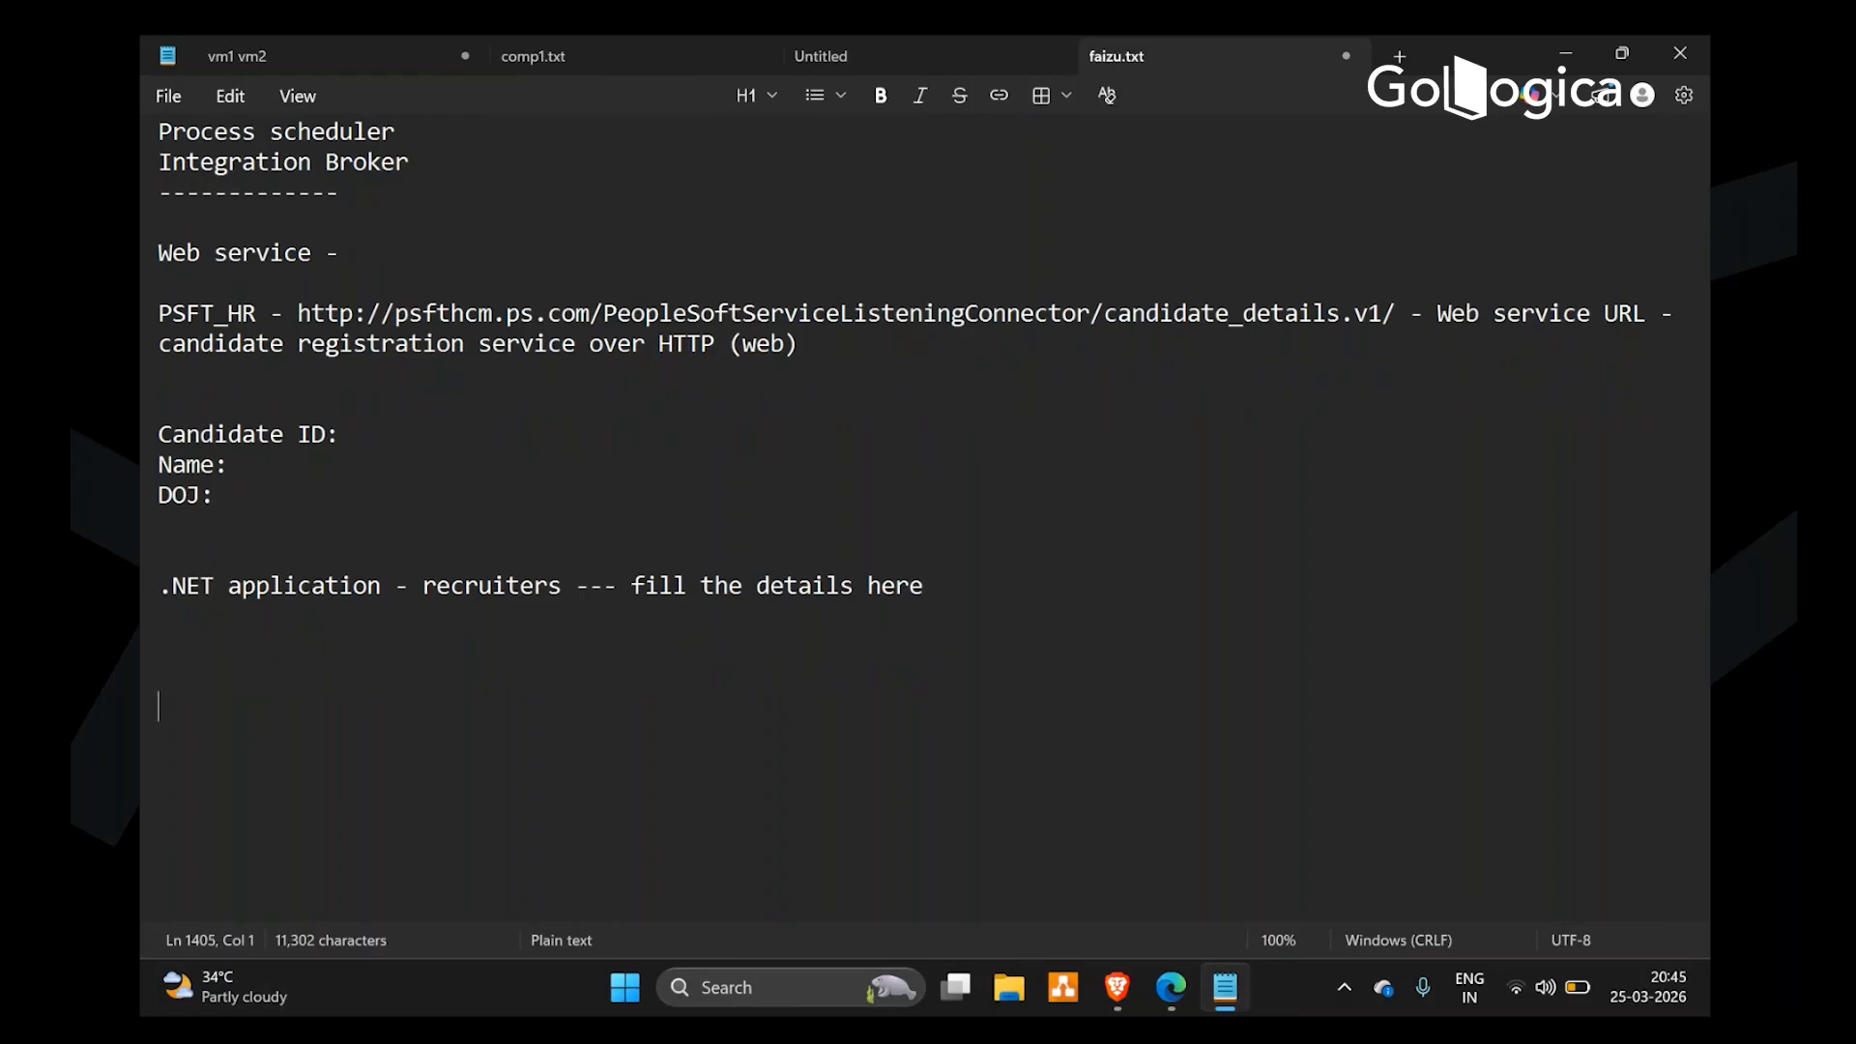
# Write "Service Operation (URL template)" below the .NET application line
pyautogui.write('Service Ope')
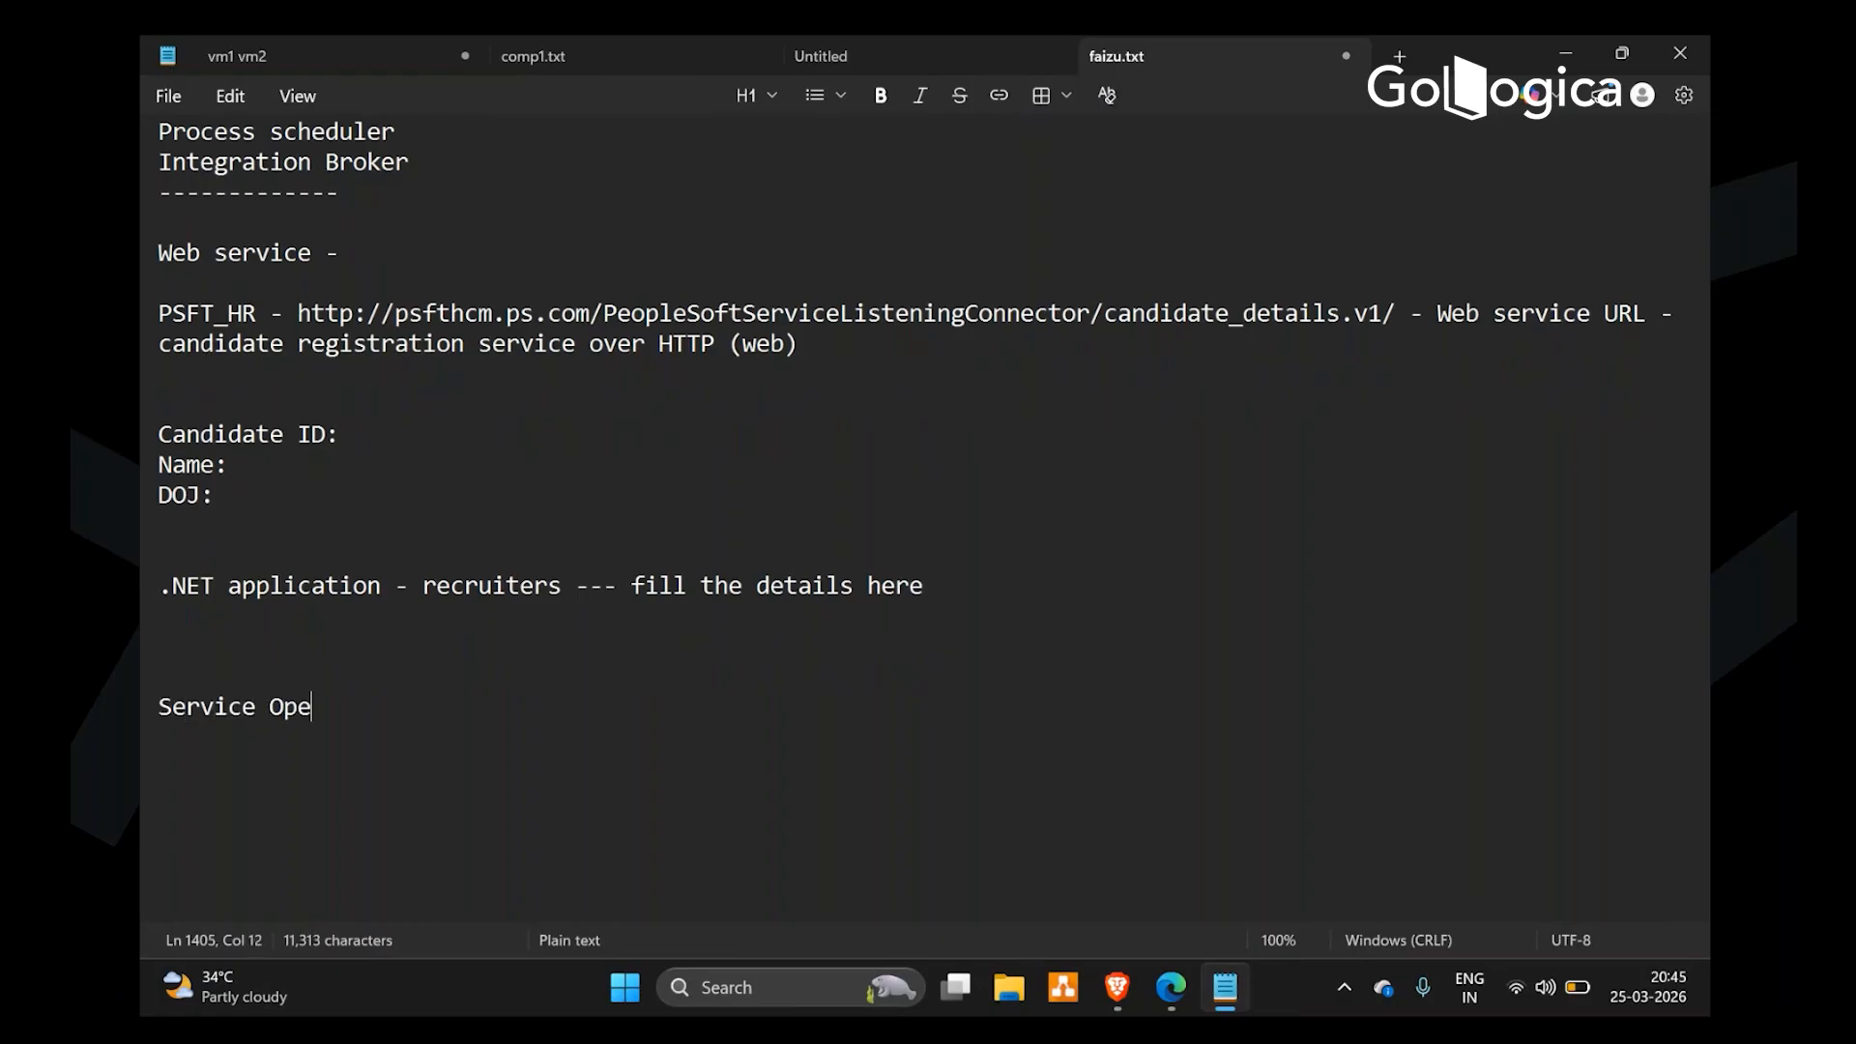
pyautogui.write('ration (URL)')
pyautogui.press('Left')
pyautogui.write('URL,')
pyautogui.press('BackSpace')
pyautogui.press('BackSpace')
pyautogui.press('BackSpace')
pyautogui.write('L template')
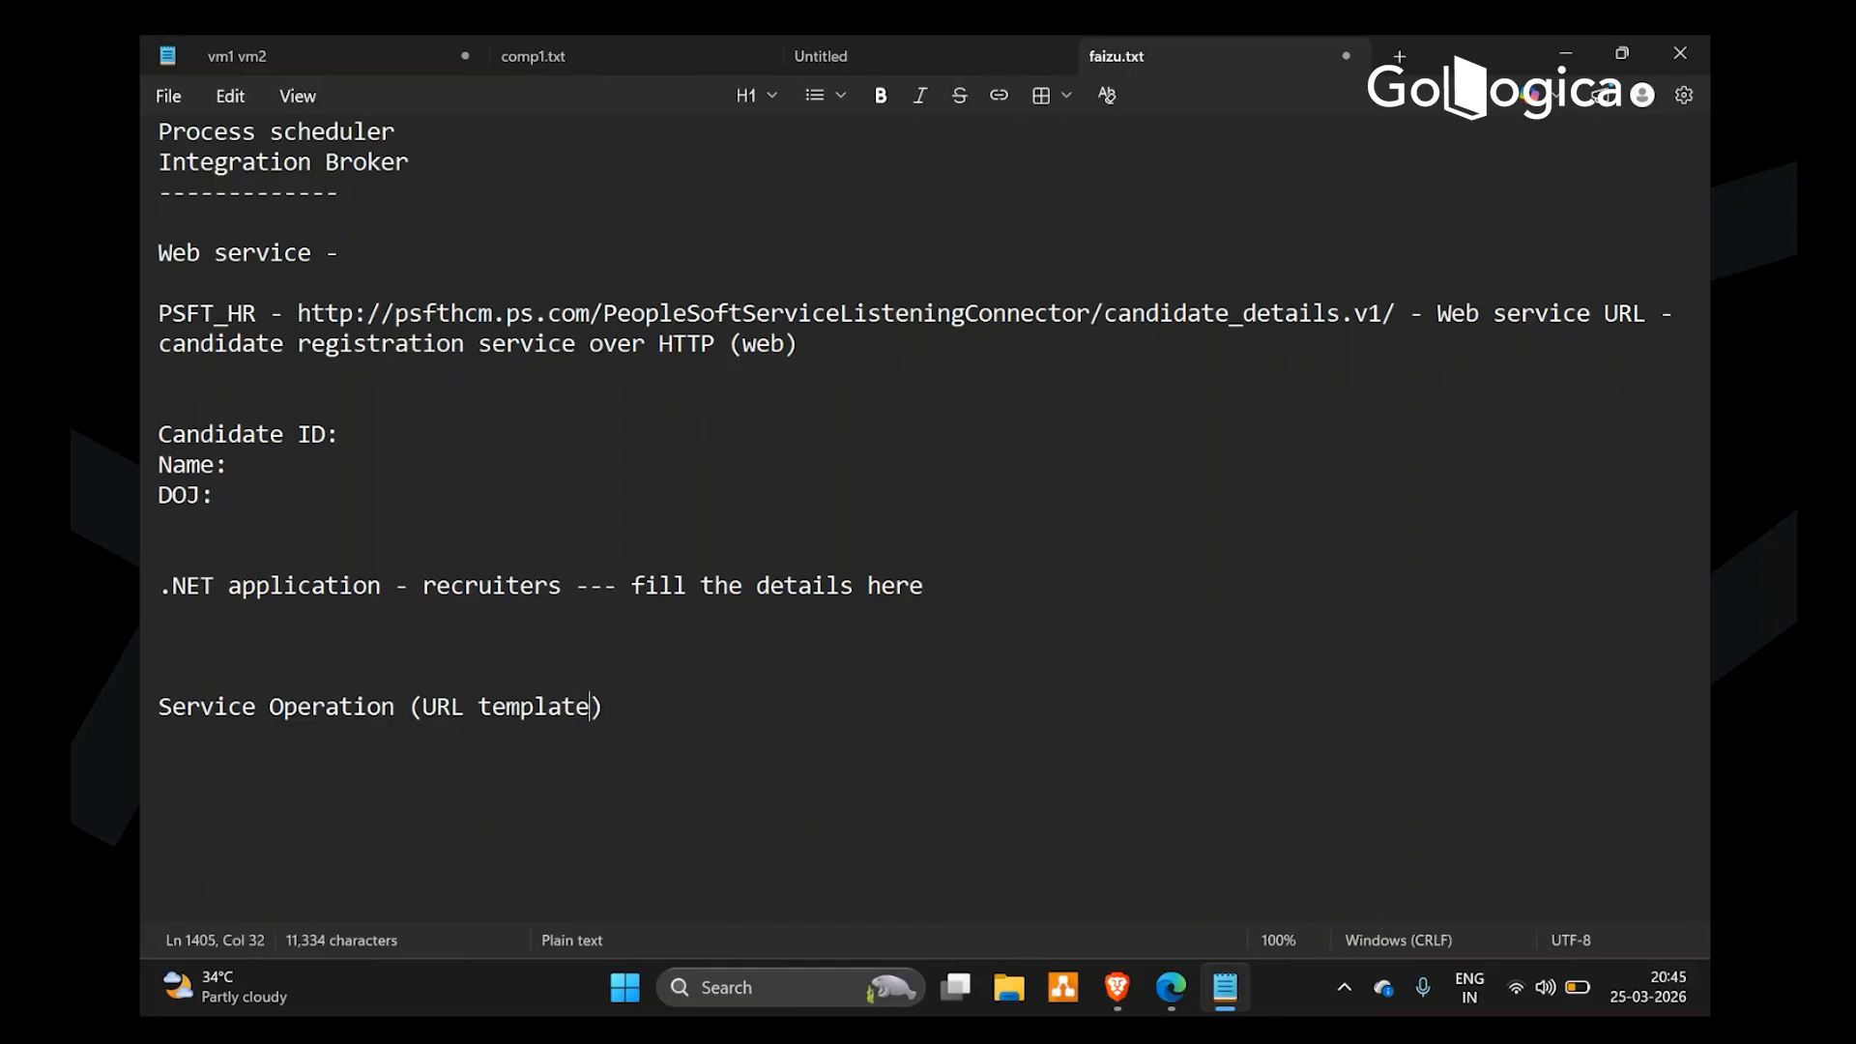
# Add ", security" after "URL template" inside the Service Operation parentheses
pyautogui.moveTo(215, 495); pyautogui.dragTo(150, 430)
pyautogui.click(590, 706)
pyautogui.doubleClick(568, 707)
pyautogui.click(468, 706)
pyautogui.click(233, 498)
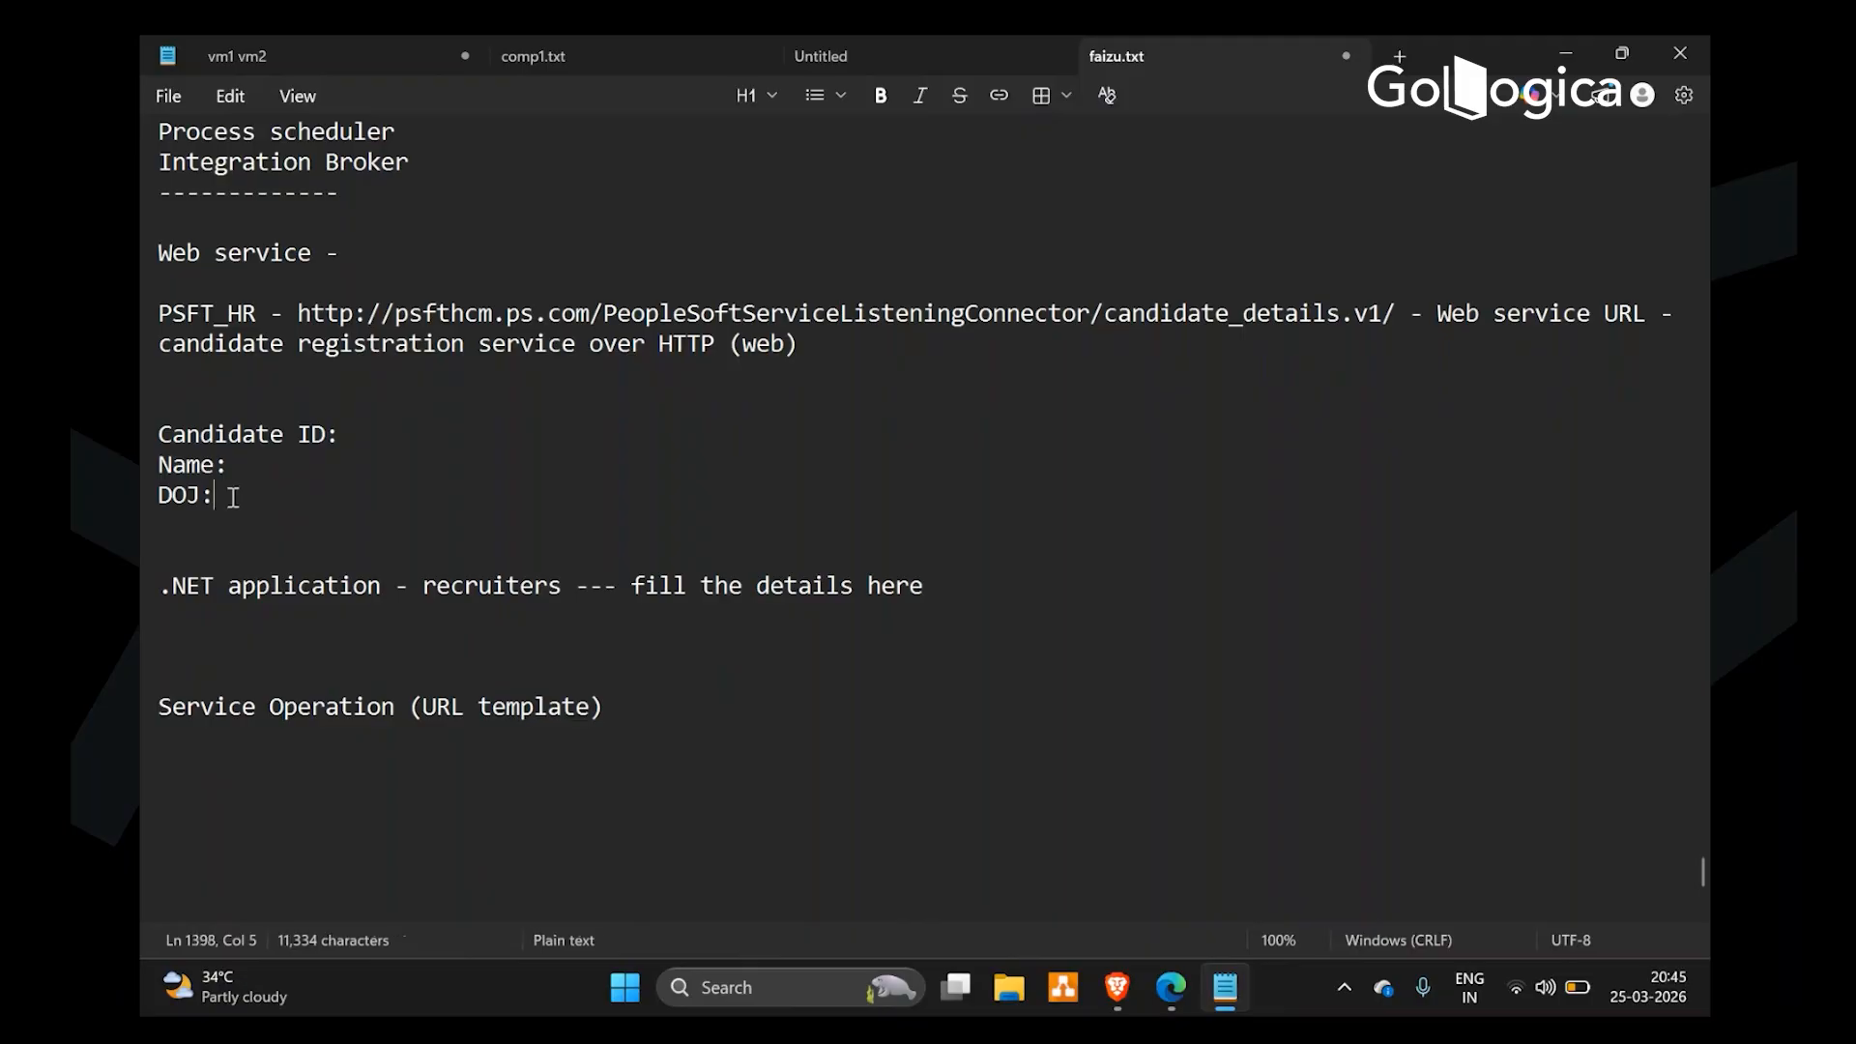
pyautogui.moveTo(233, 498); pyautogui.dragTo(149, 435)
pyautogui.click(589, 706)
pyautogui.write(', security')
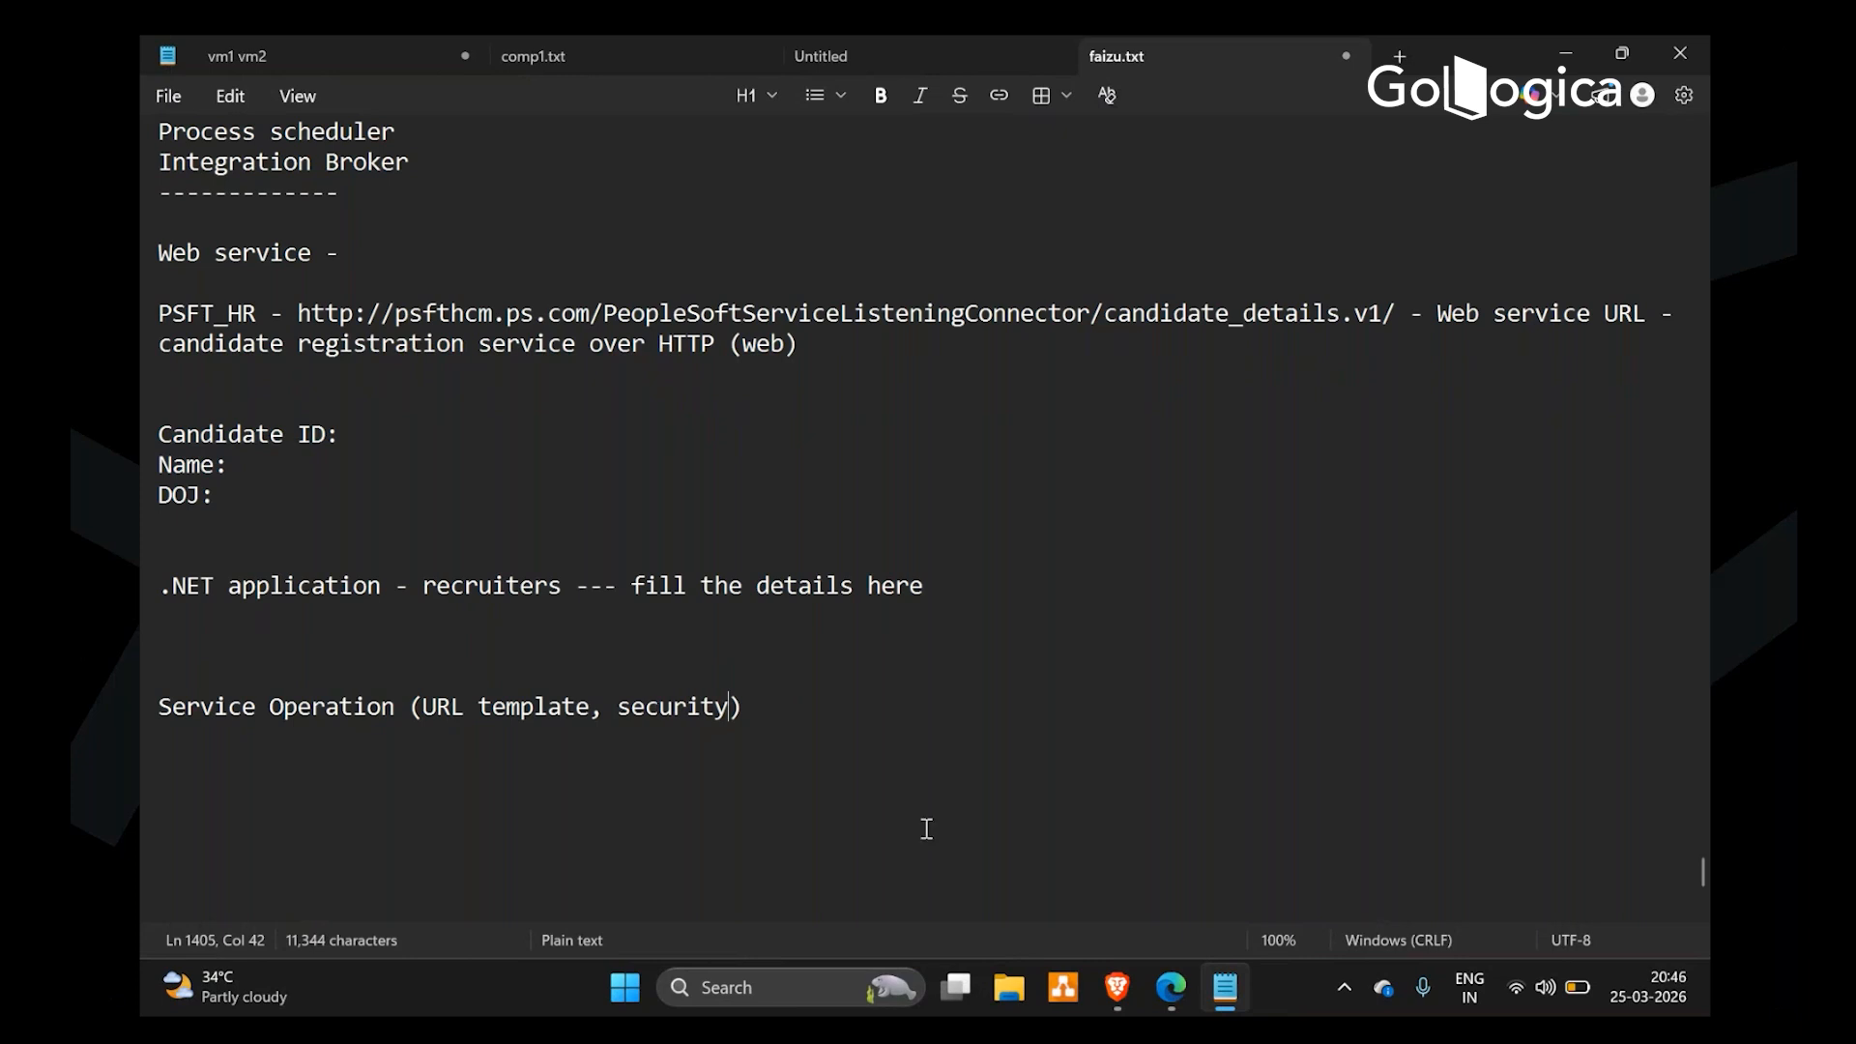
pyautogui.write(' ()')
pyautogui.press('BackSpace')
# Add ", Routings" after "security" inside the Service Operation parentheses
pyautogui.moveTo(424, 714); pyautogui.dragTo(622, 715)
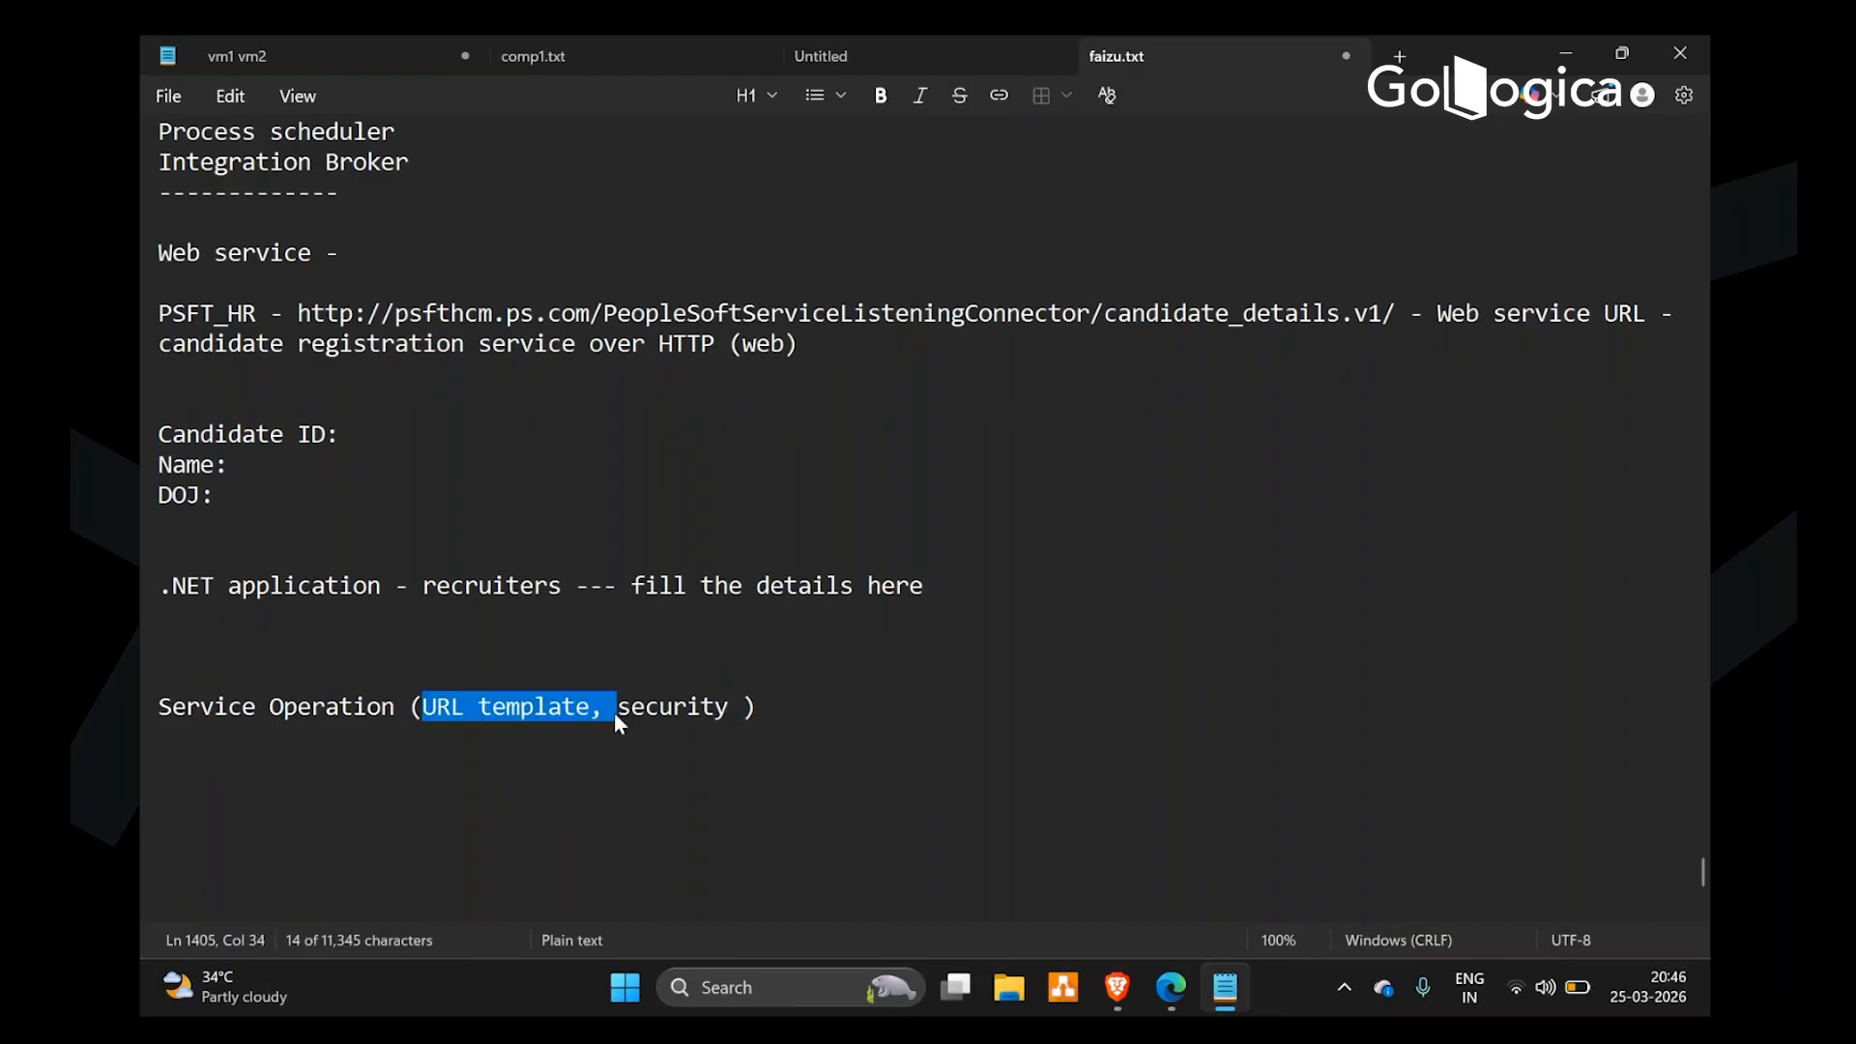
pyautogui.click(567, 710)
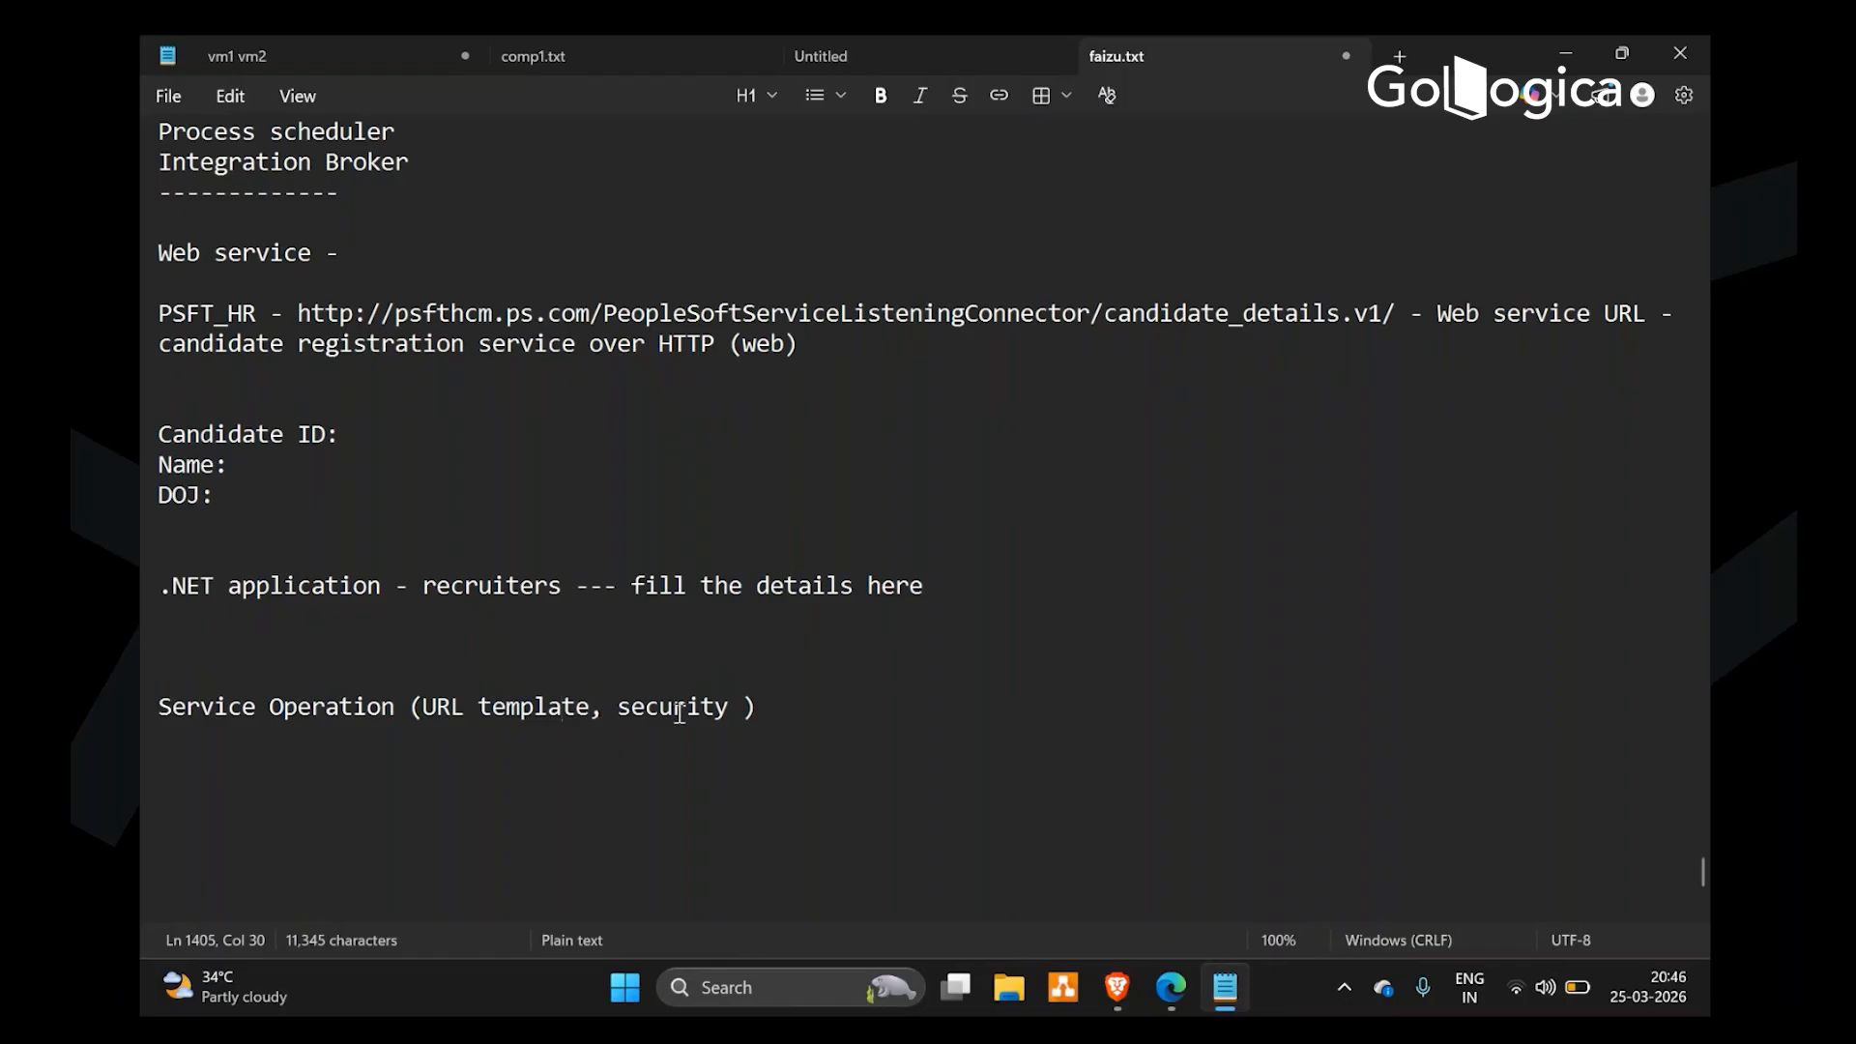
pyautogui.click(732, 714)
pyautogui.write(', A')
pyautogui.press('BackSpace')
pyautogui.write('Routings')
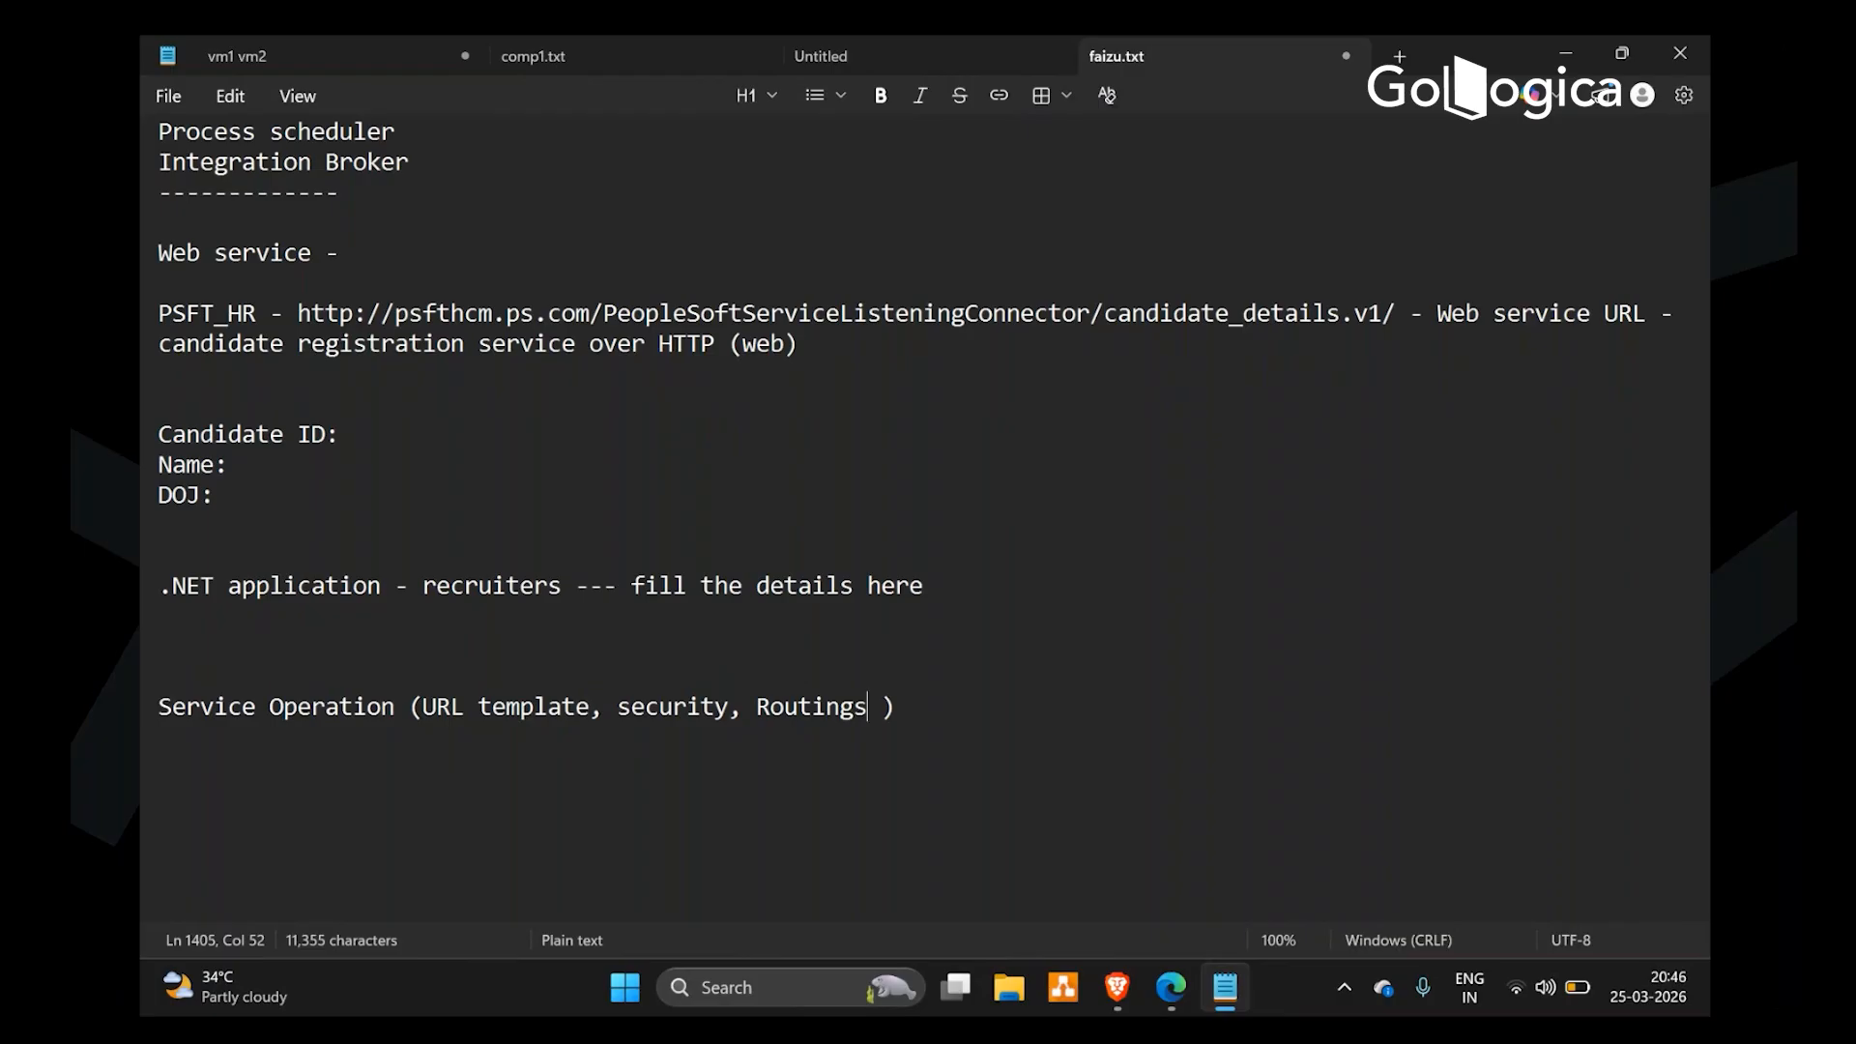
# Append "-----> Web service (URL)" to the end of the Service Operation line
pyautogui.moveTo(397, 707); pyautogui.dragTo(157, 705)
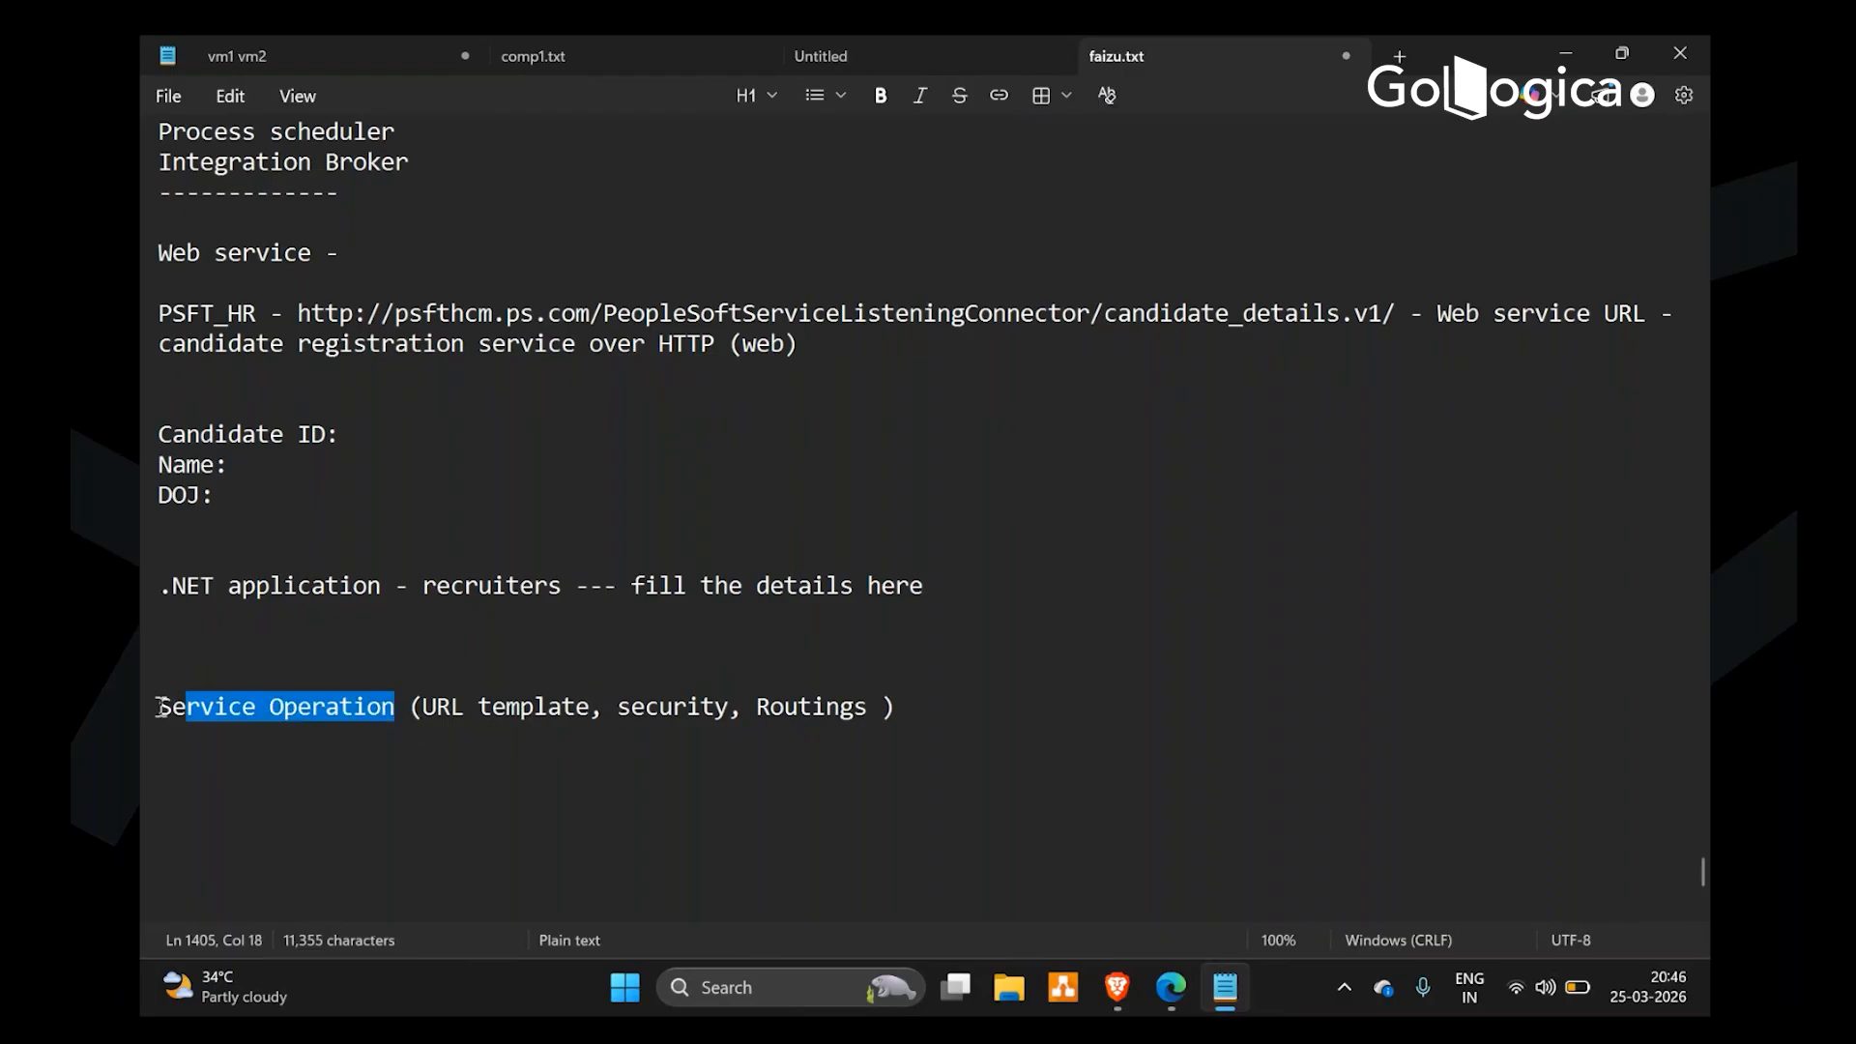
pyautogui.click(999, 721)
pyautogui.write('-----> We')
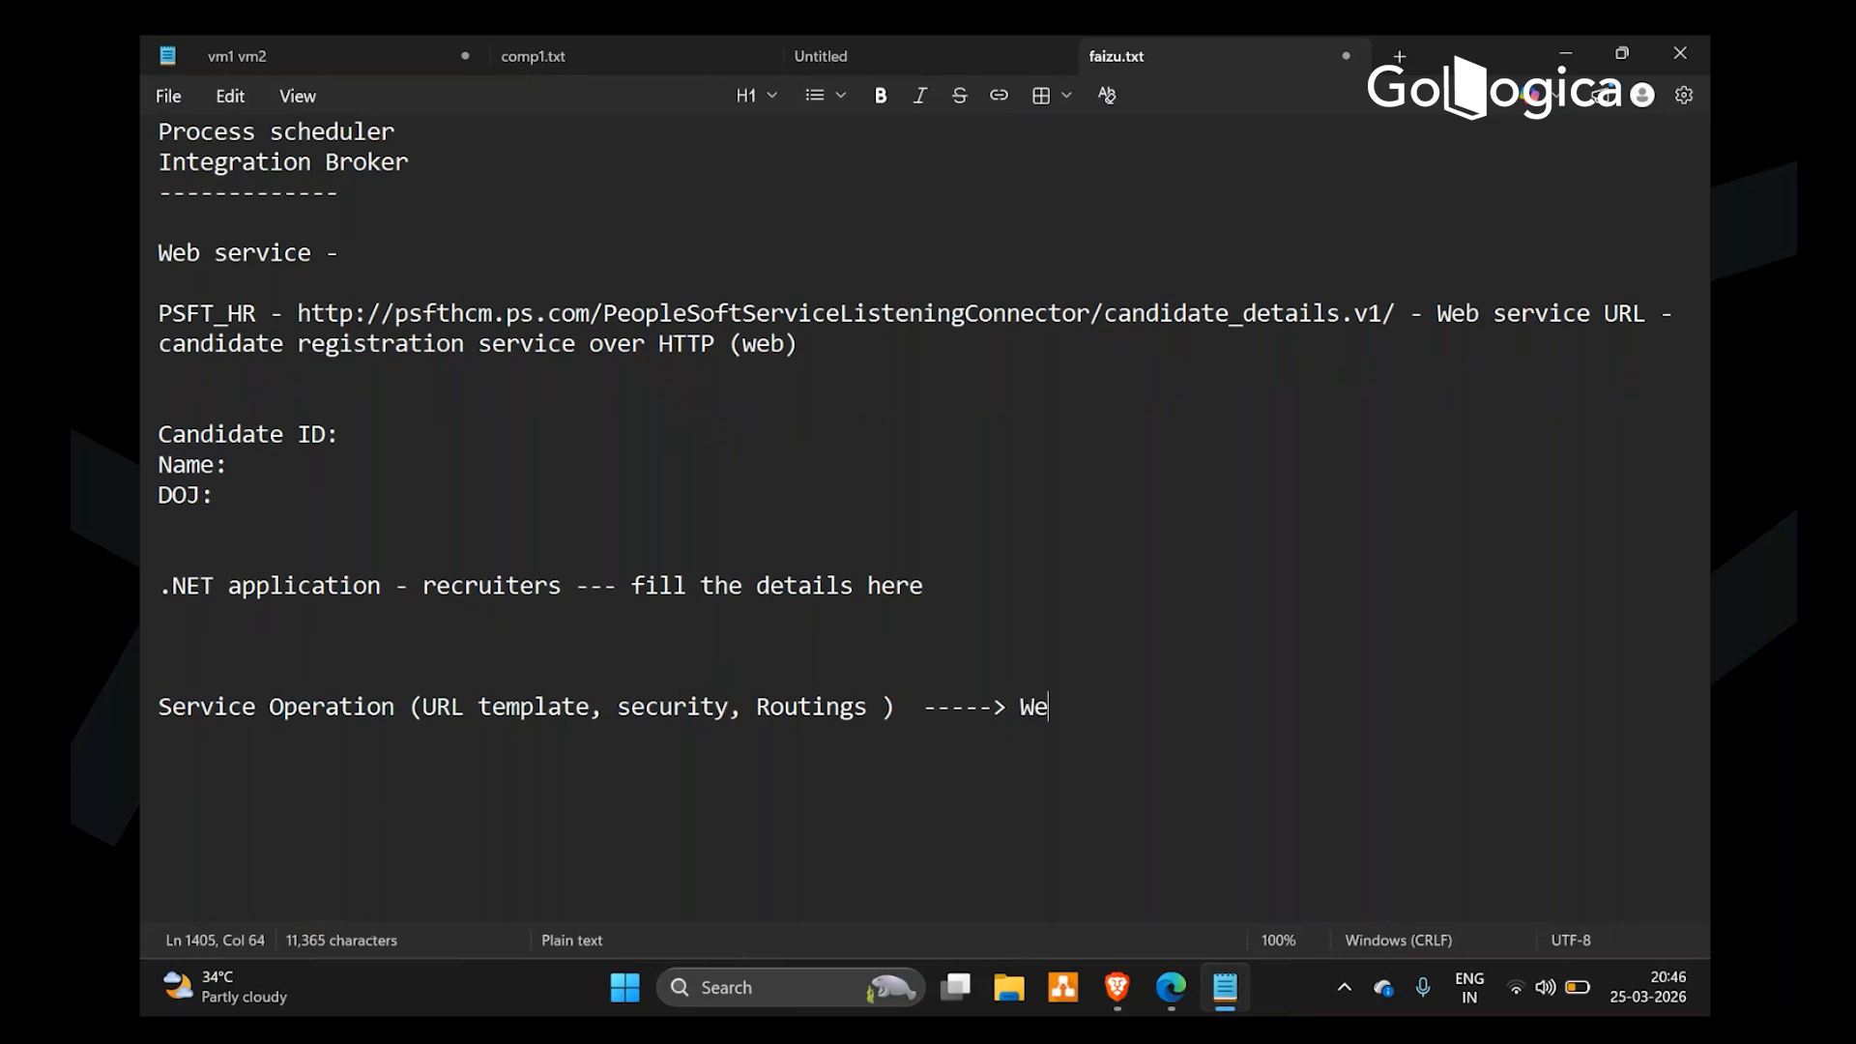
pyautogui.write('b service (')
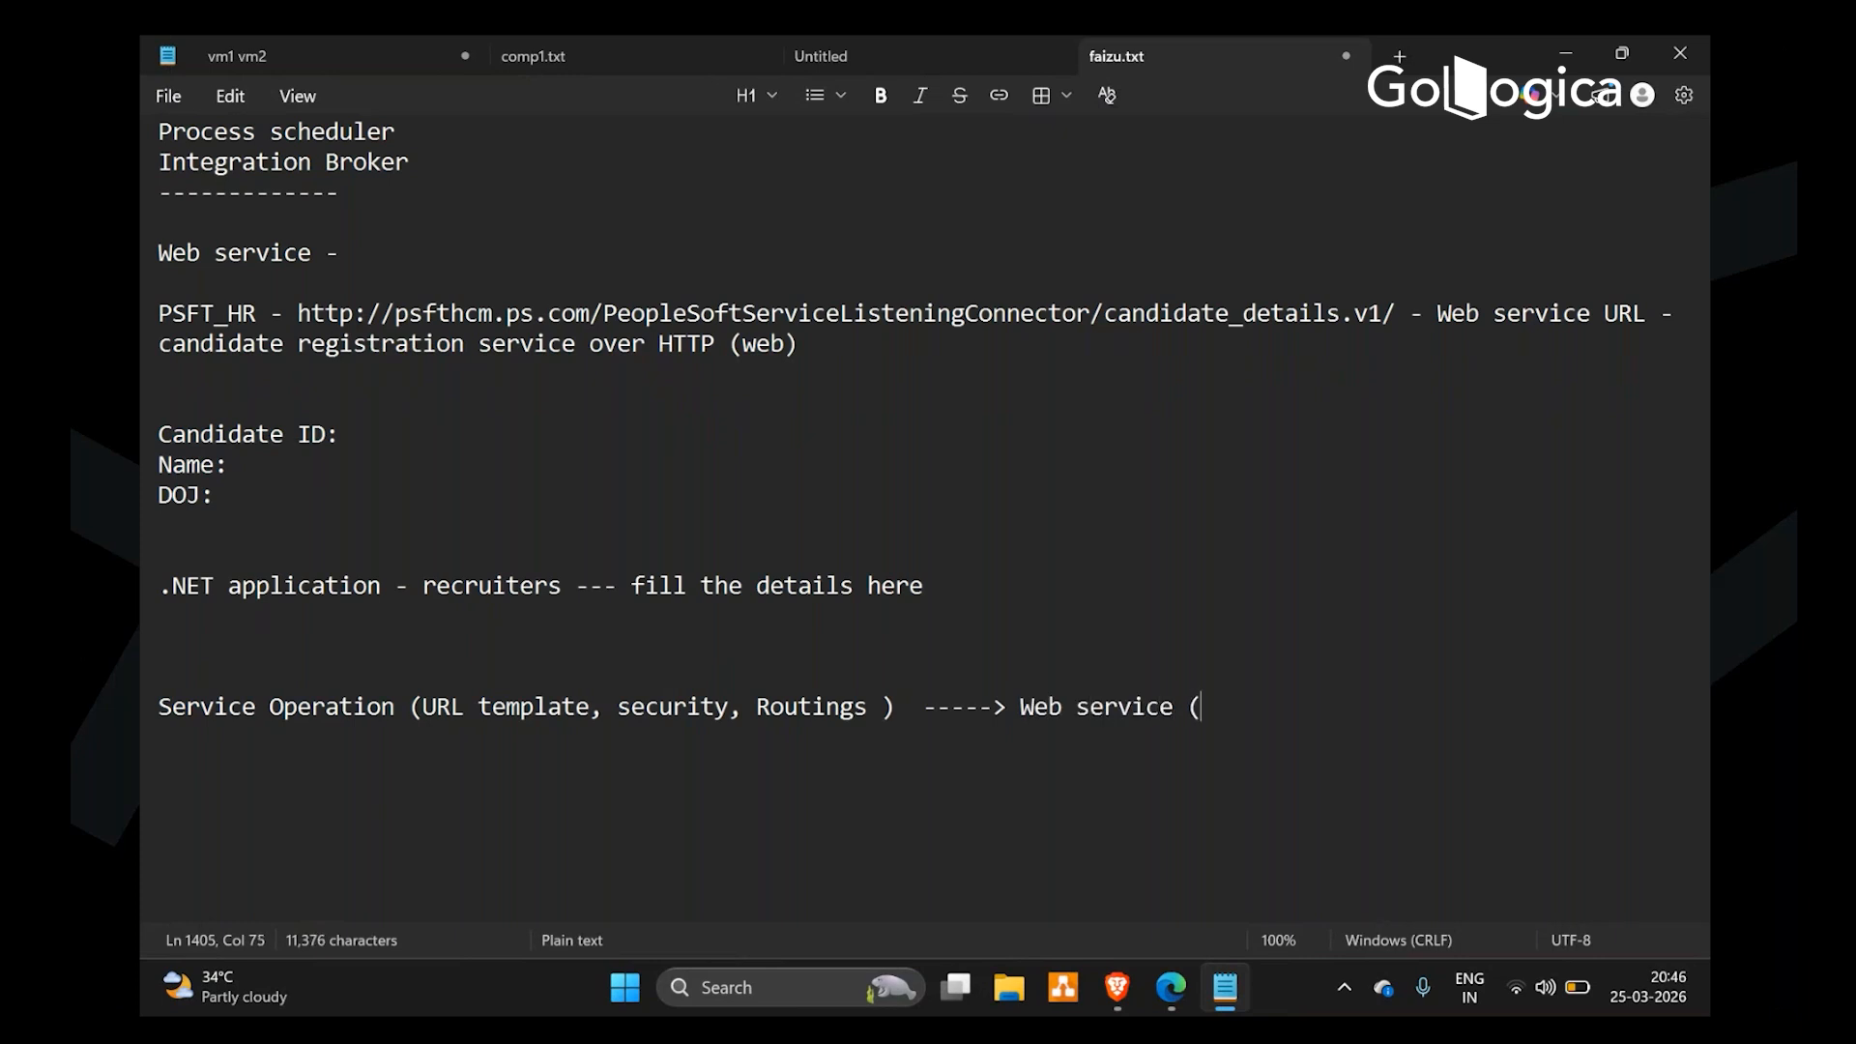
pyautogui.write('URL)')
pyautogui.press('Left')
pyautogui.write('URL')
# Examine the PSFT_HR web service URL and how the Service Operation line maps to the web service by highlighting each part
pyautogui.moveTo(297, 311); pyautogui.dragTo(1398, 306)
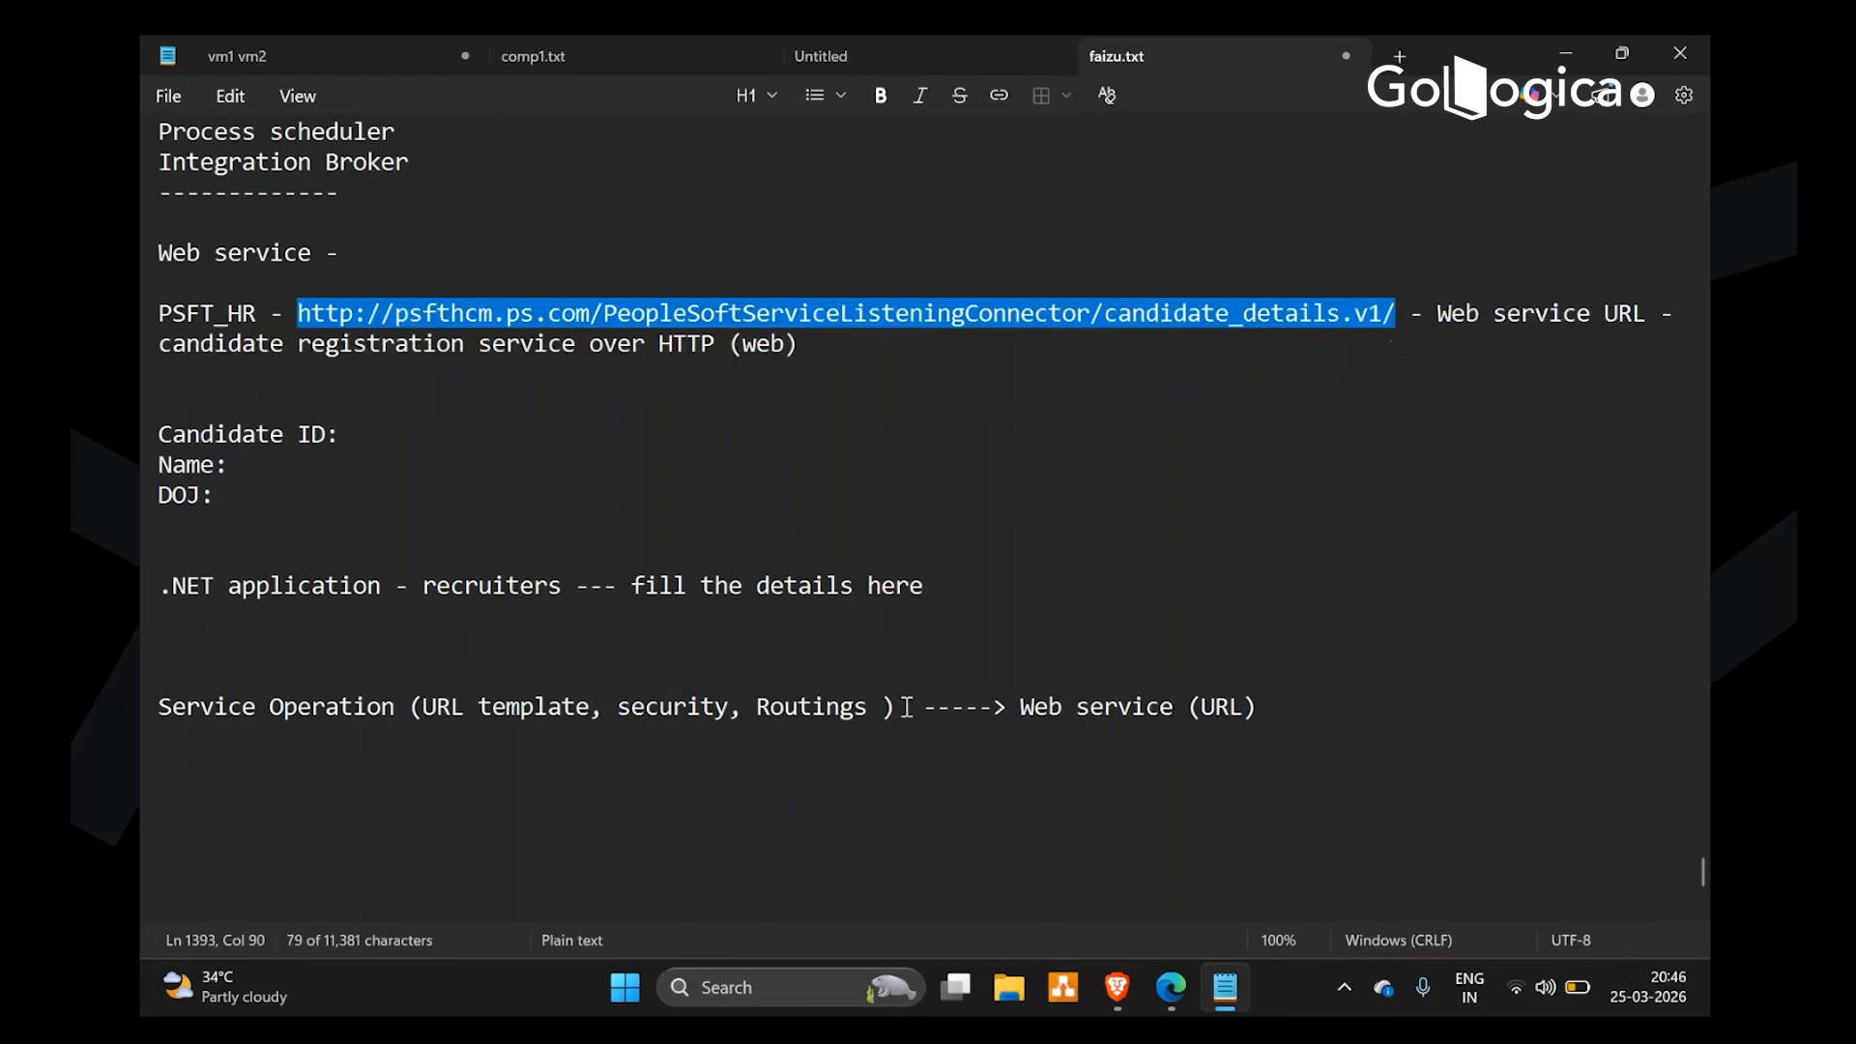
pyautogui.moveTo(895, 707); pyautogui.dragTo(147, 725)
pyautogui.click(500, 771)
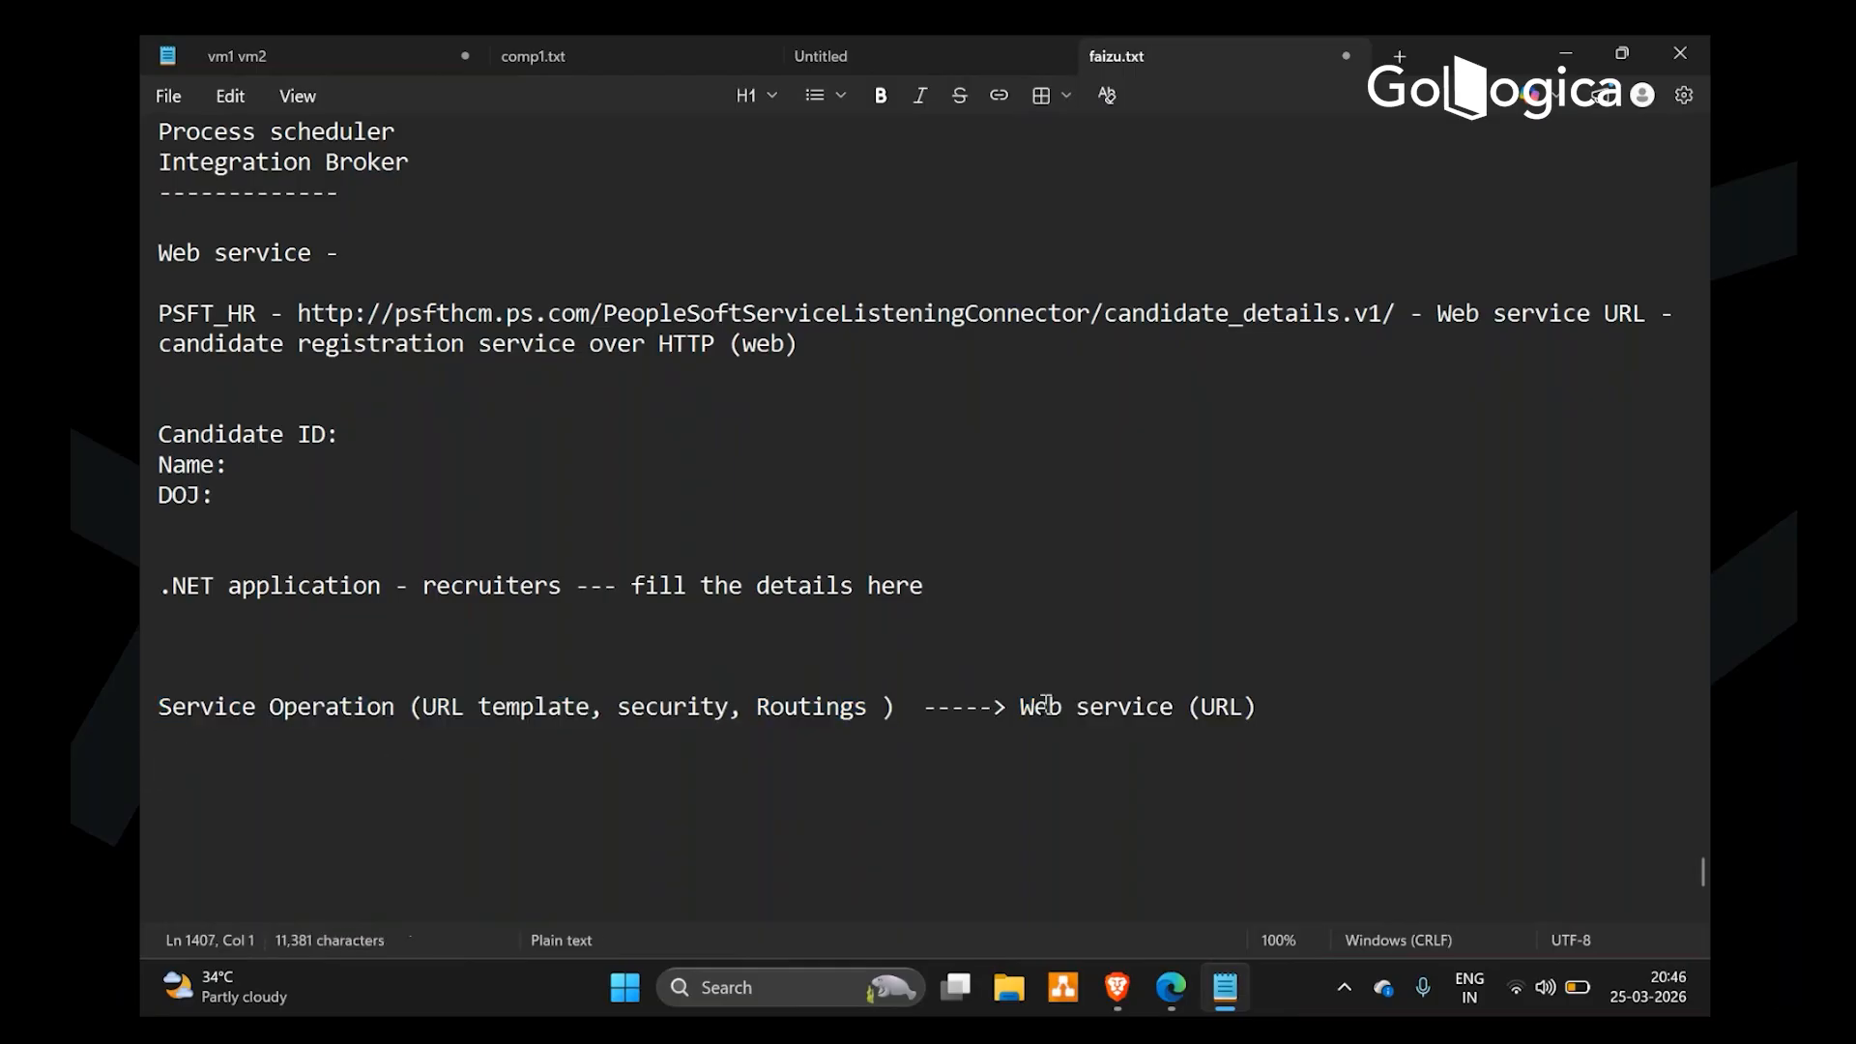
pyautogui.moveTo(1022, 707); pyautogui.dragTo(1257, 707)
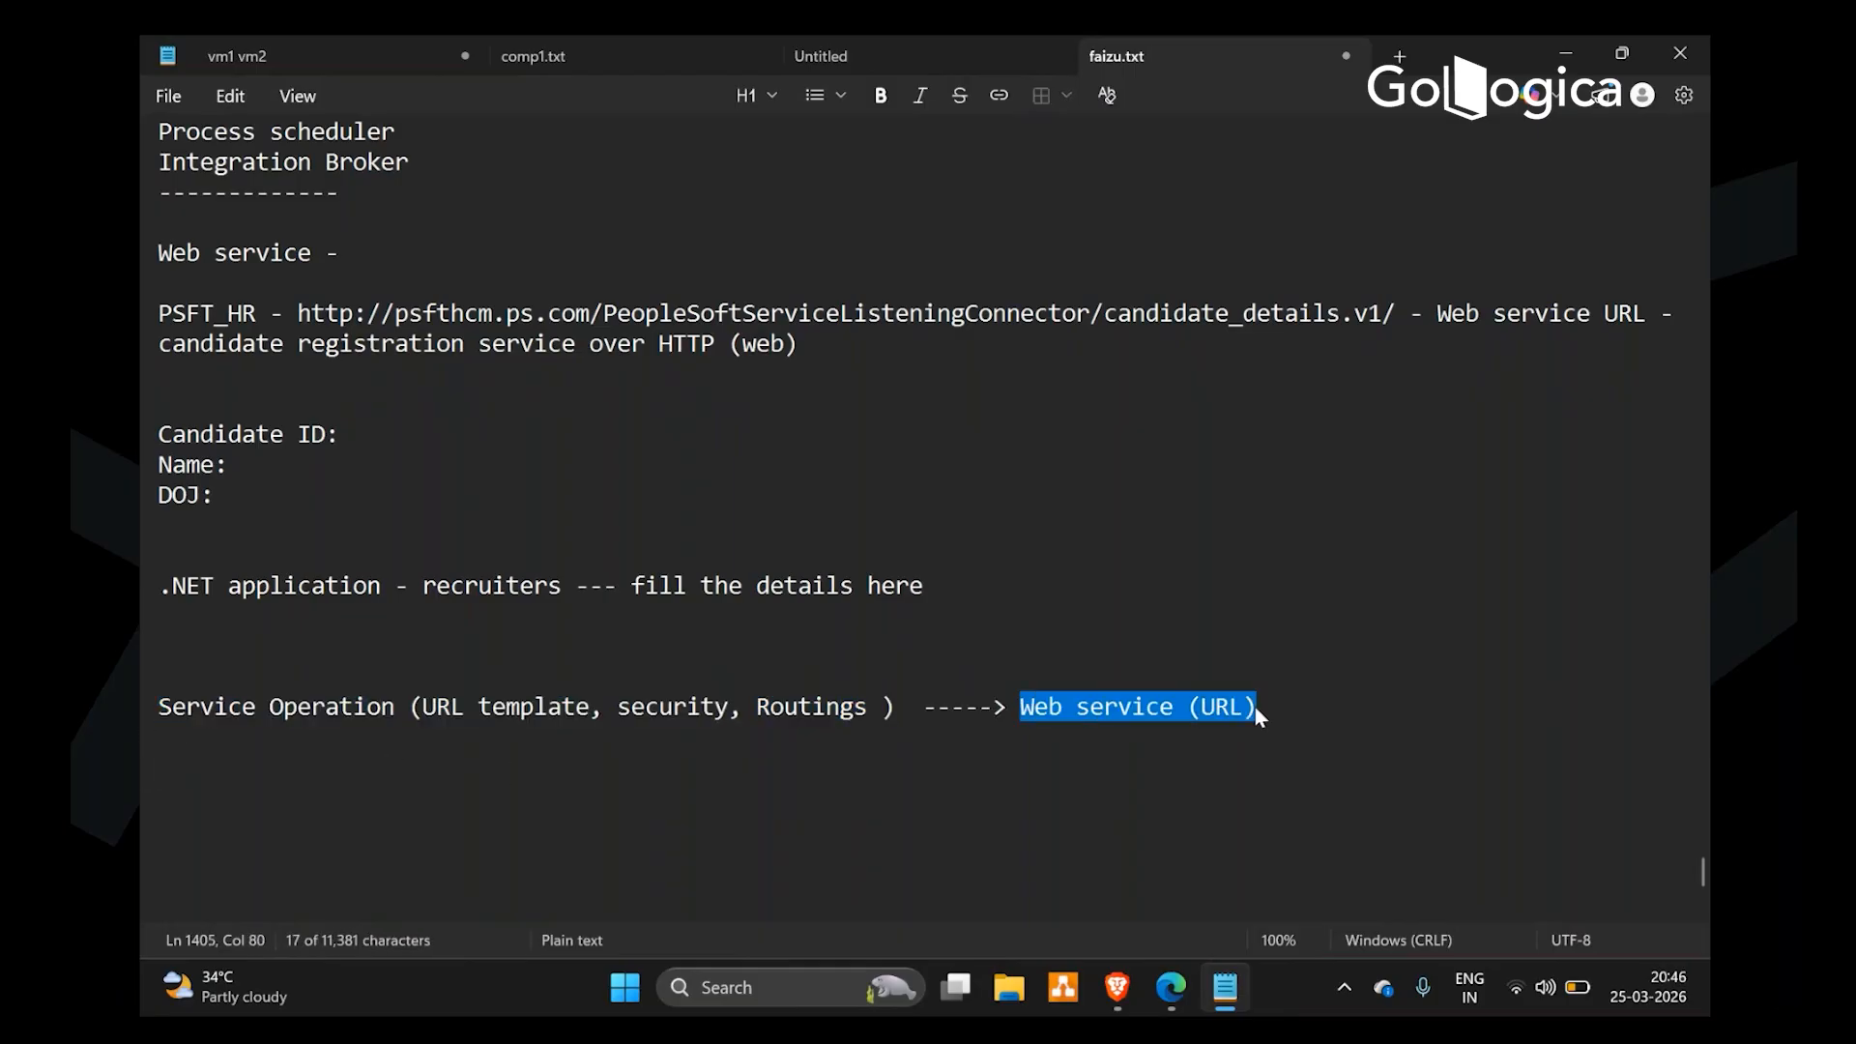
pyautogui.click(1257, 707)
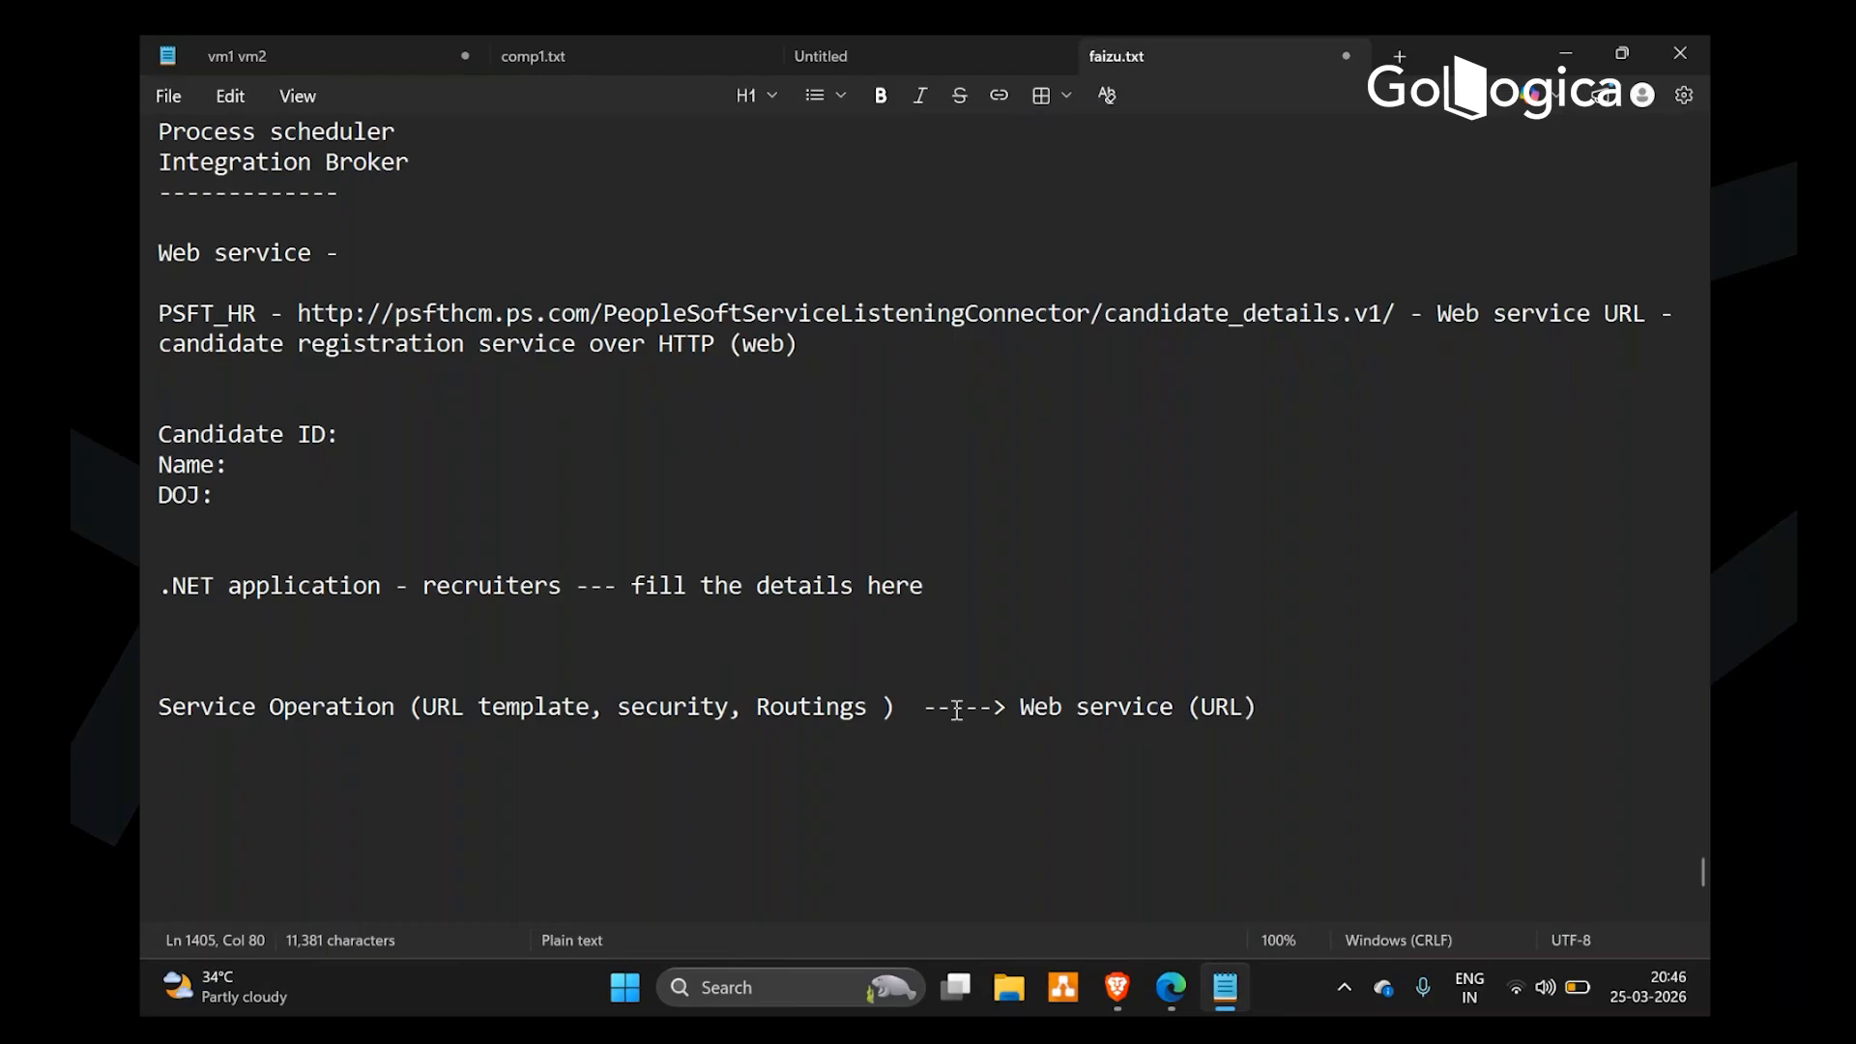
pyautogui.click(909, 707)
pyautogui.keyDown('shift'); pyautogui.click(143, 707); pyautogui.keyUp('shift')
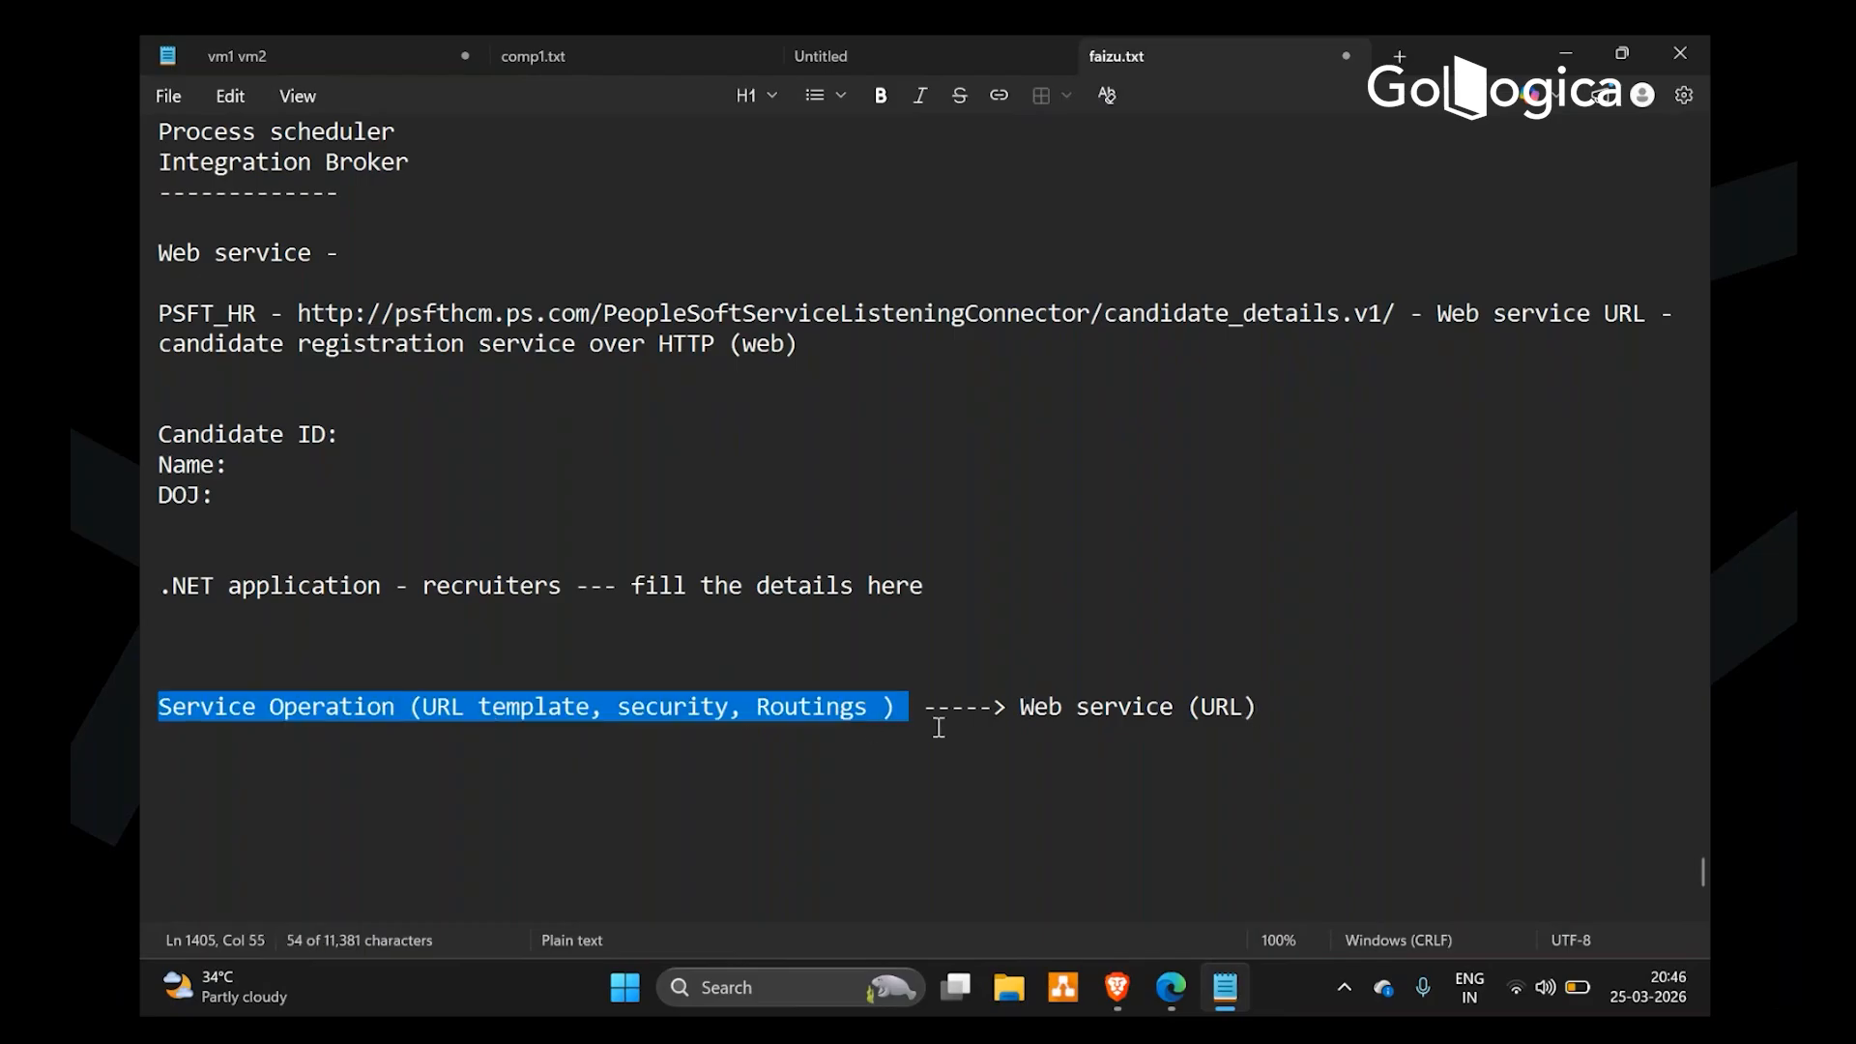
pyautogui.moveTo(1019, 707); pyautogui.dragTo(1271, 712)
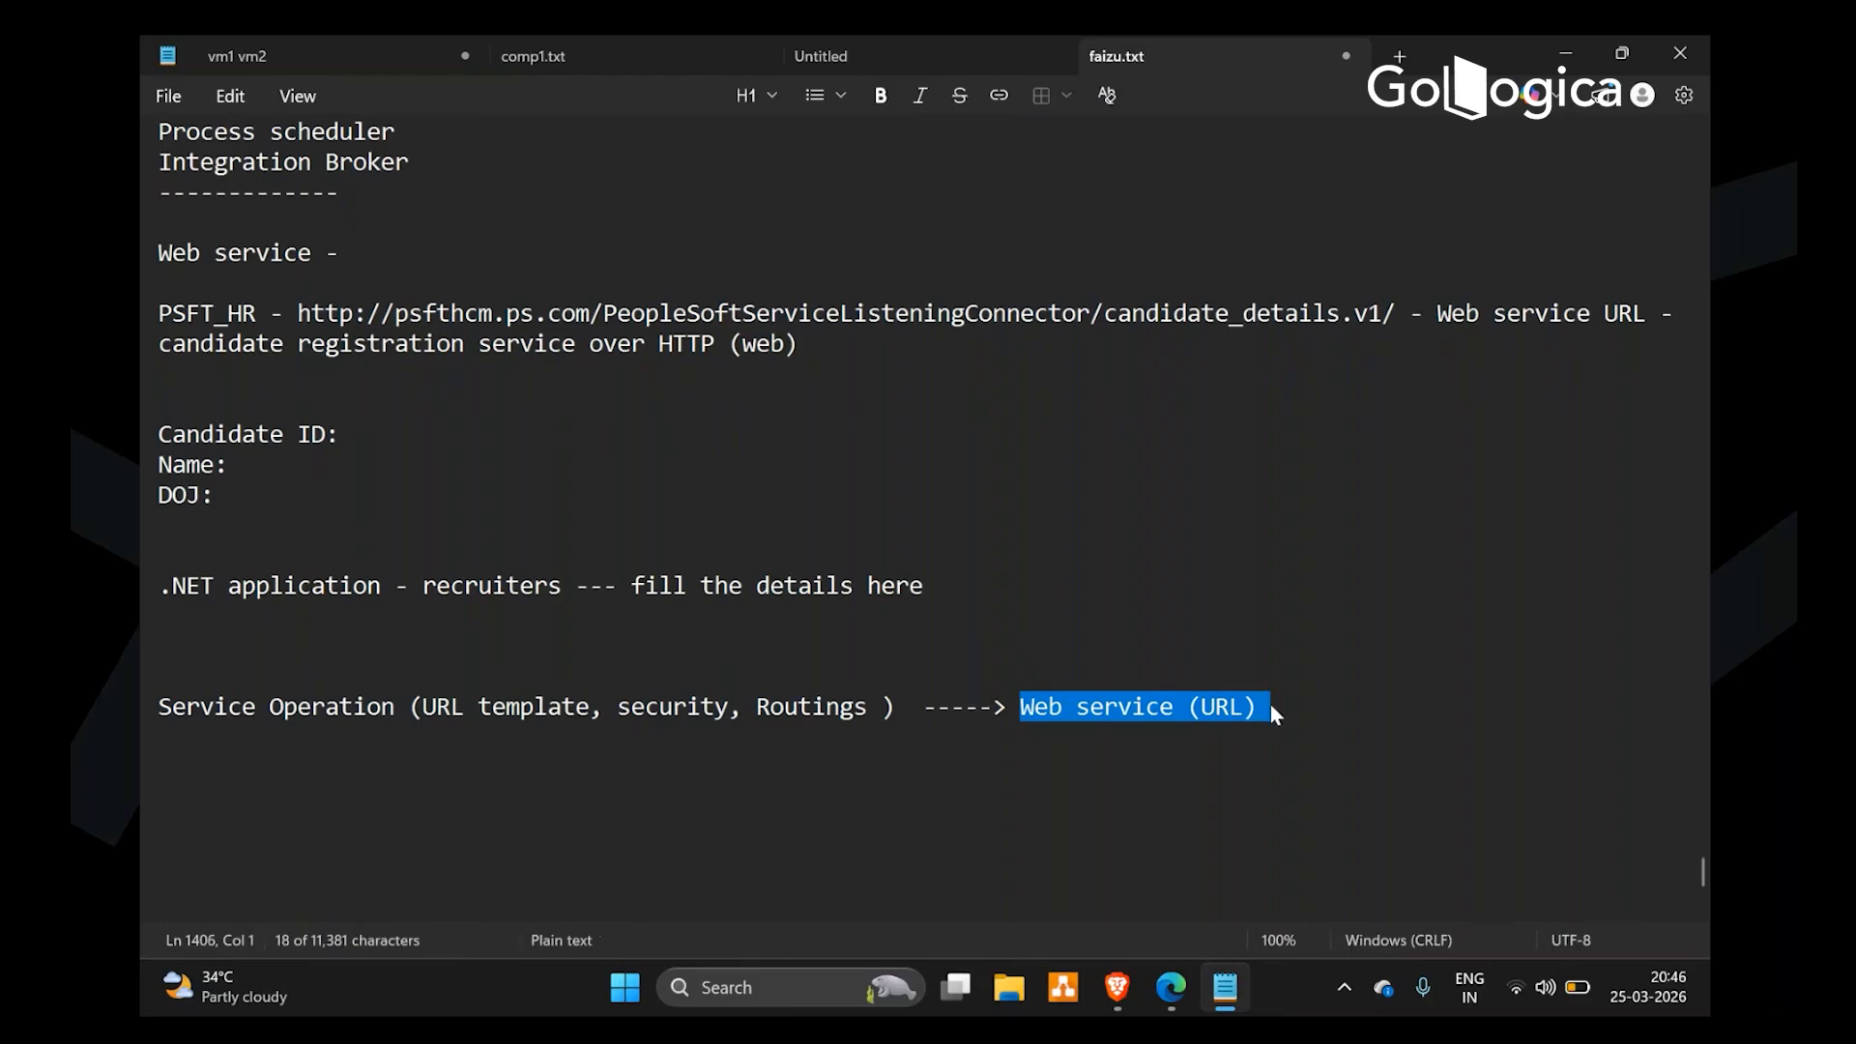
# Write "Web service" a few lines below the Service Operation line
pyautogui.click(1286, 704)
pyautogui.press('Return')
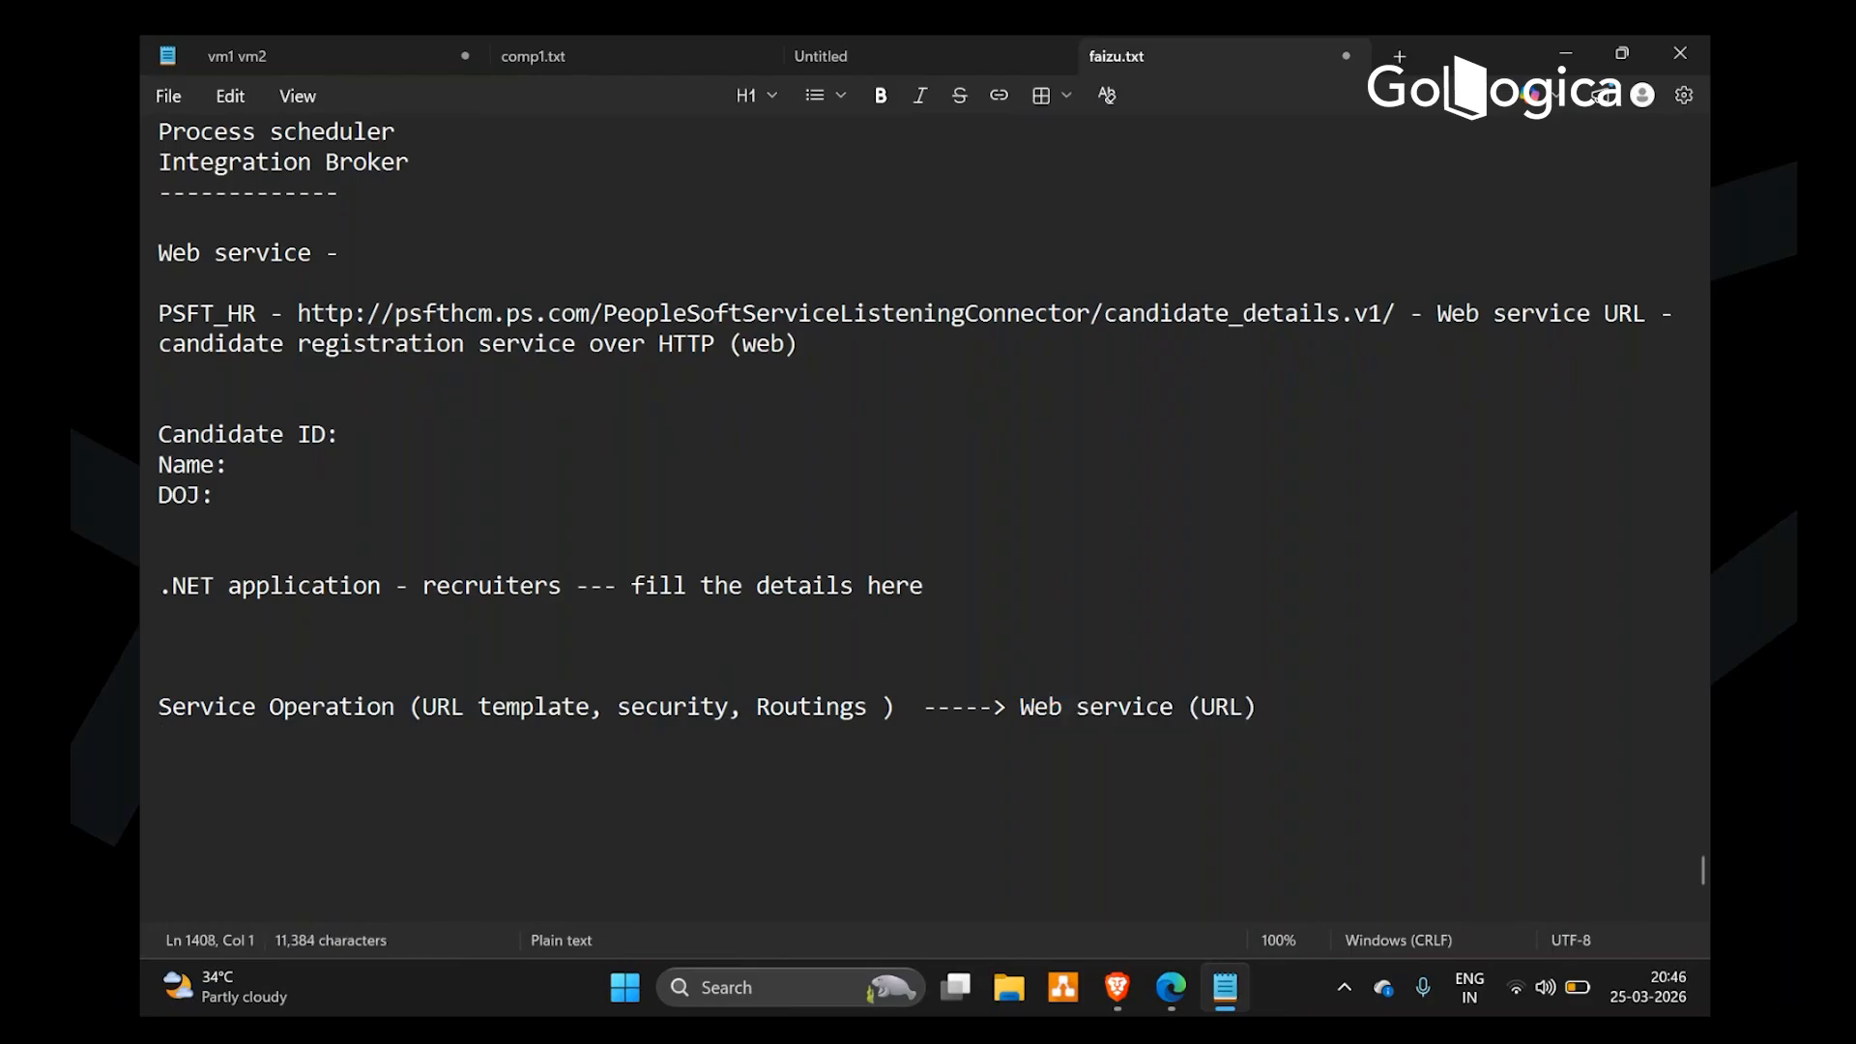
pyautogui.write('Web')
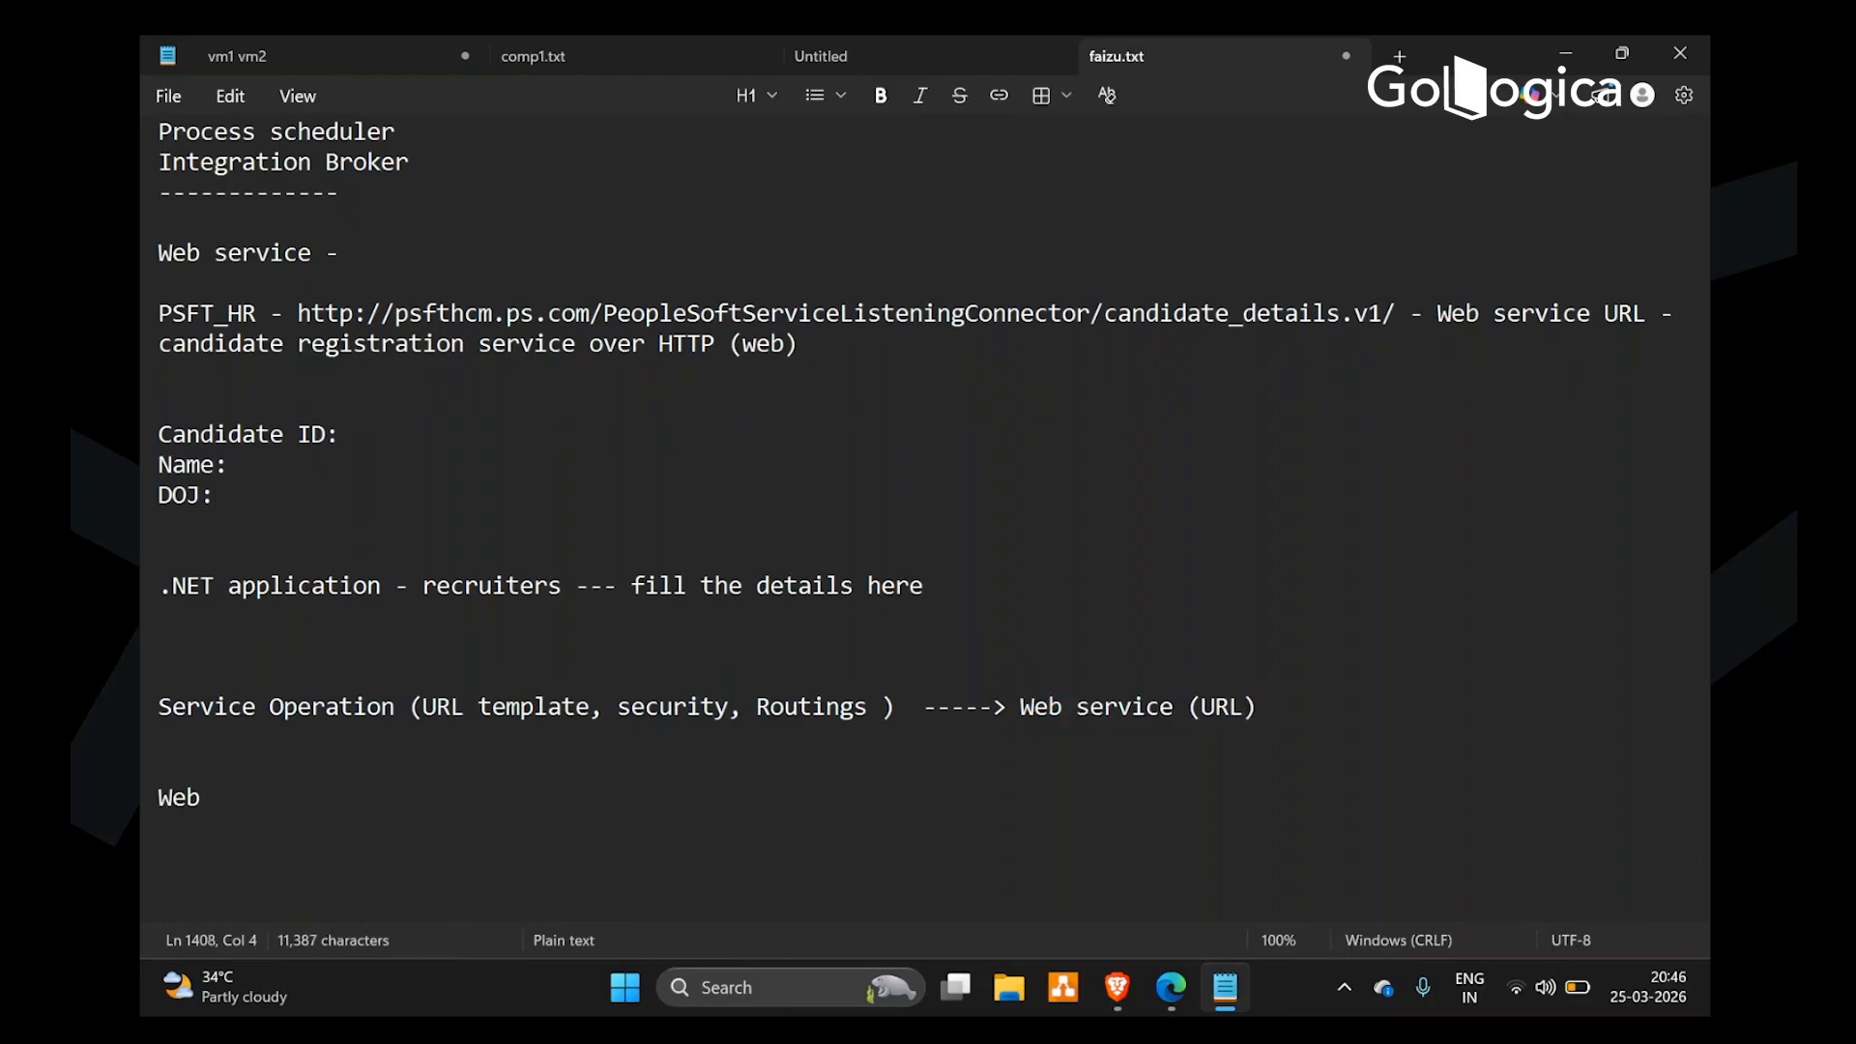
pyautogui.click(364, 583)
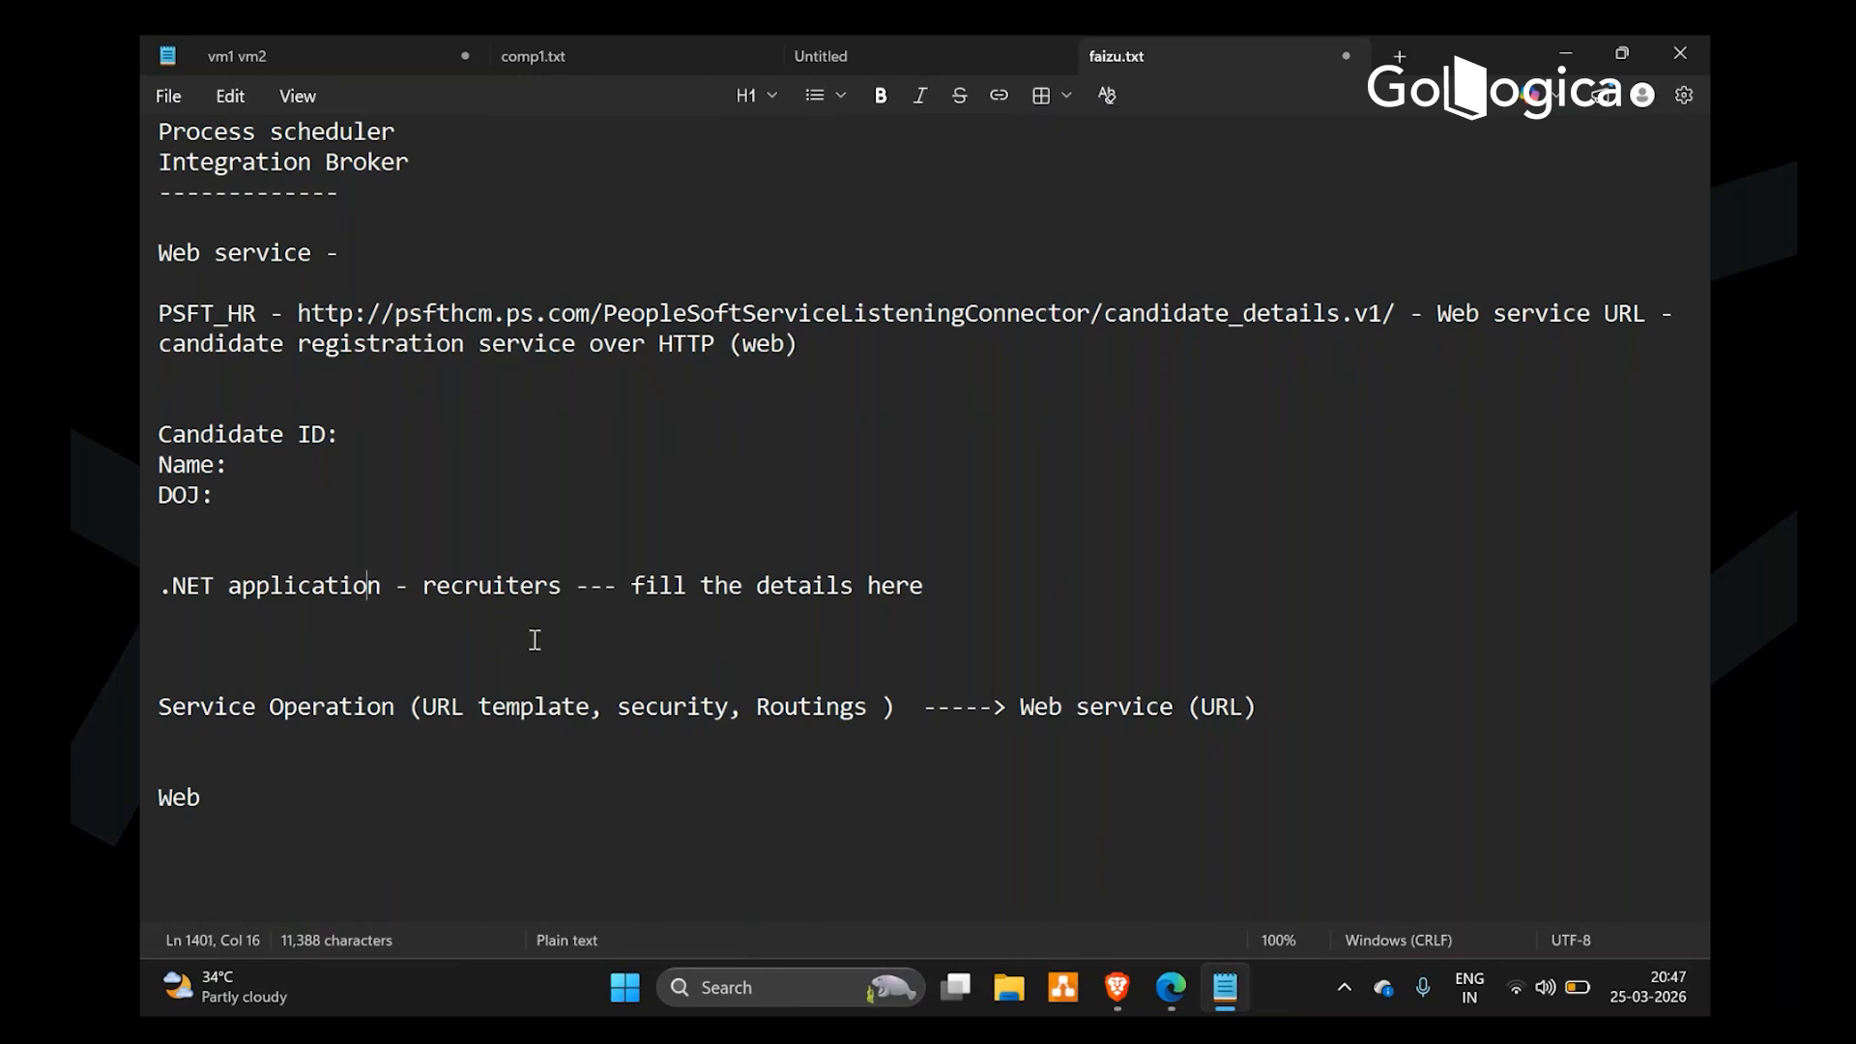
pyautogui.click(259, 810)
pyautogui.write('s')
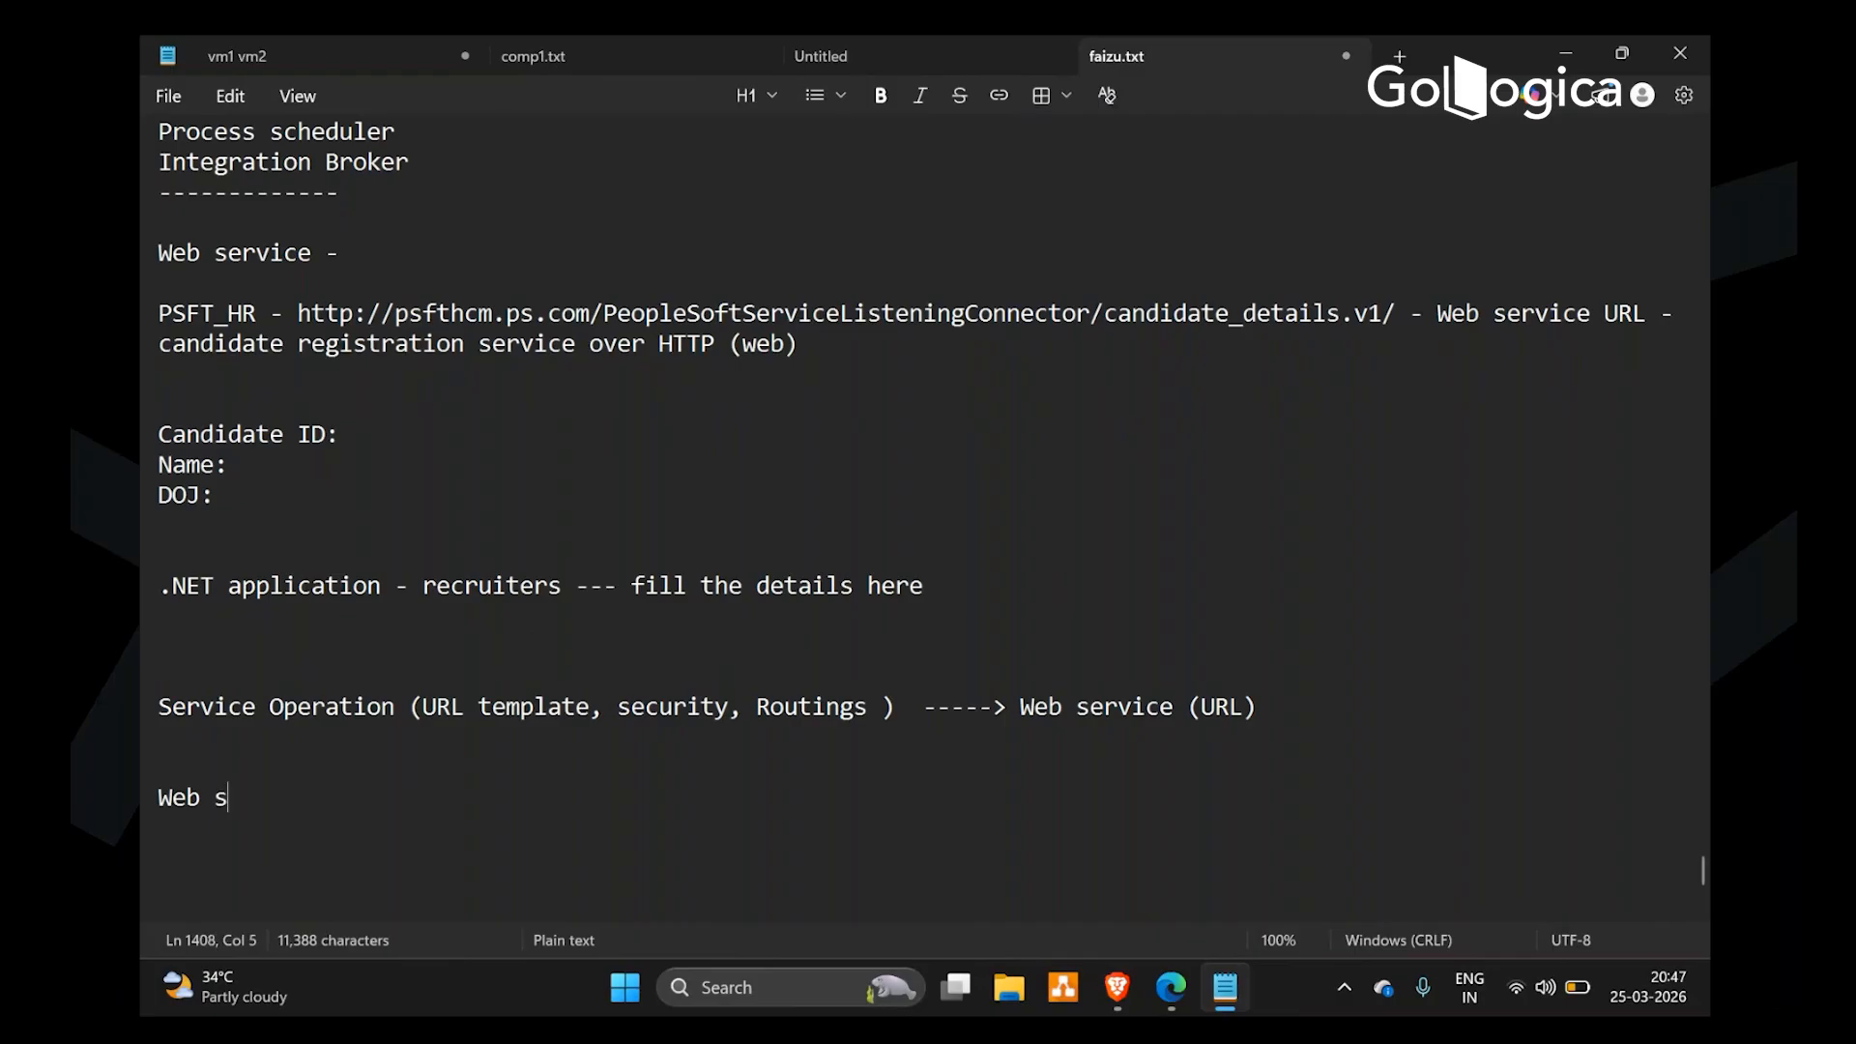
pyautogui.write('ervice')
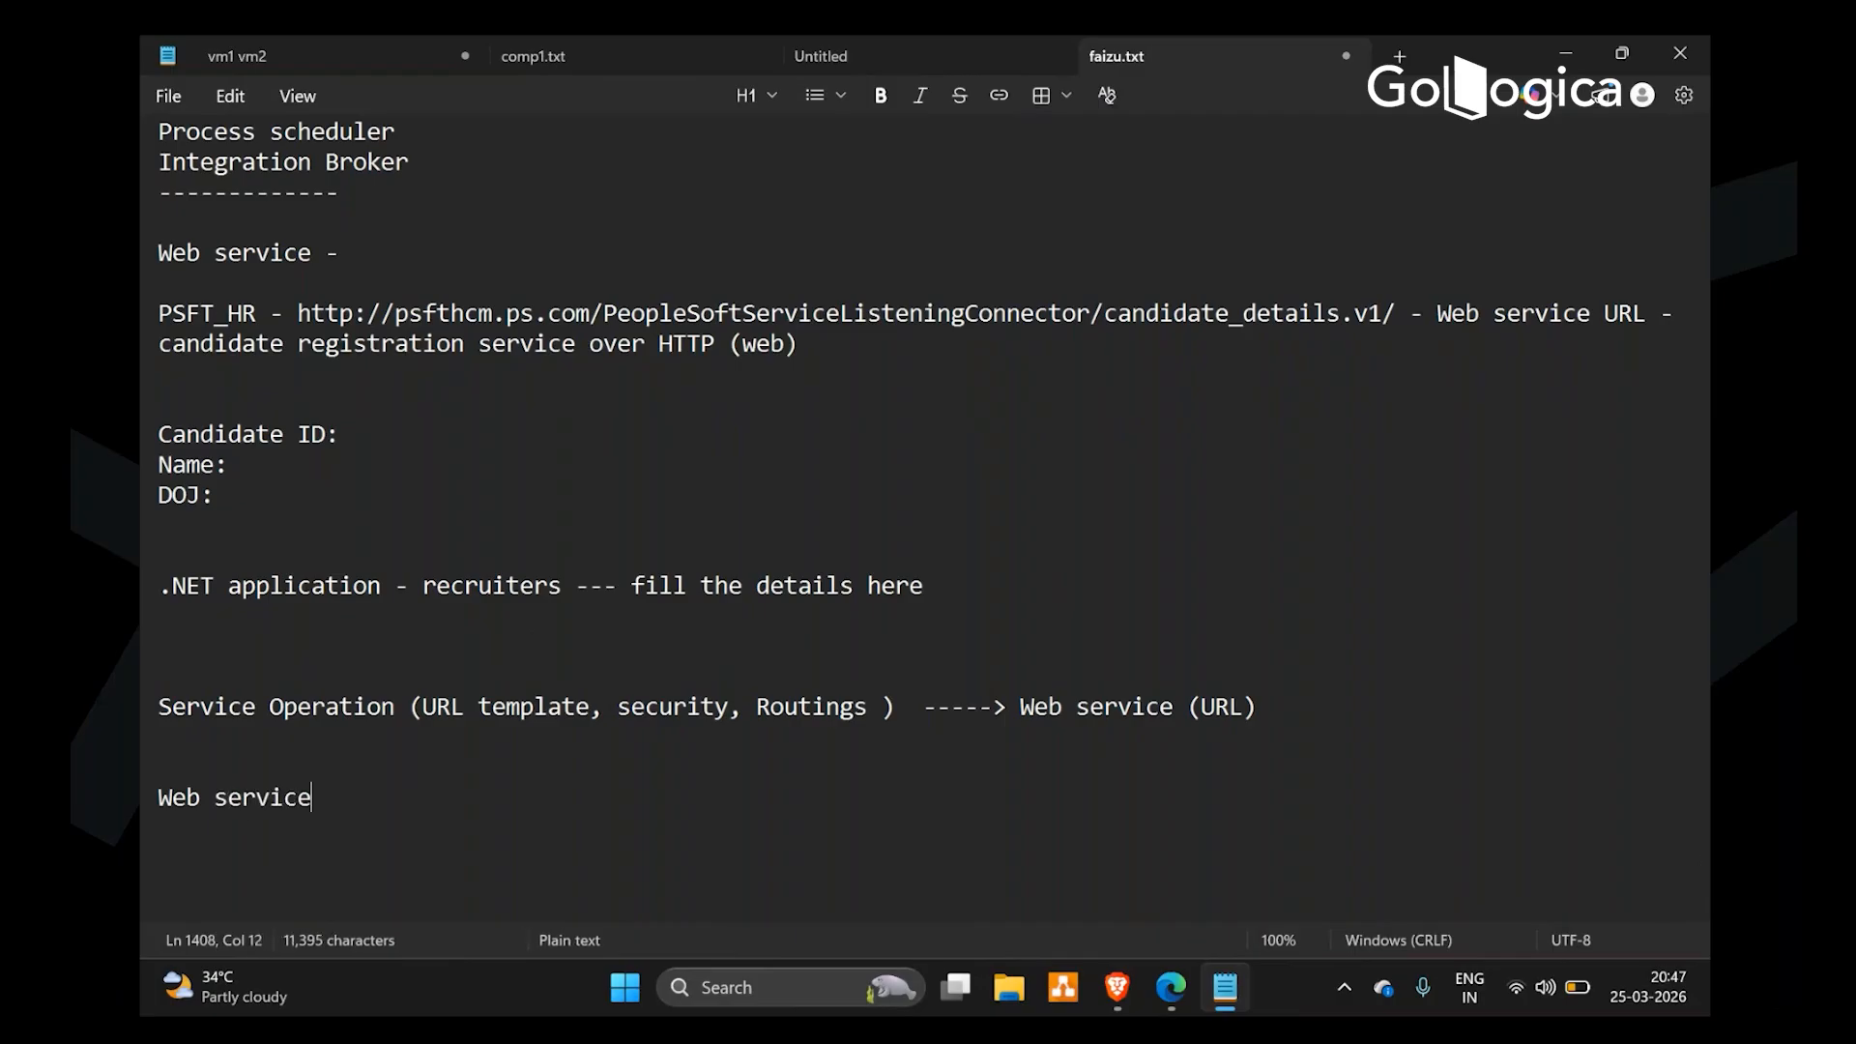
# Expand the new line to read "consume Web service ---> Creates a service operation for you."
pyautogui.write('consume')
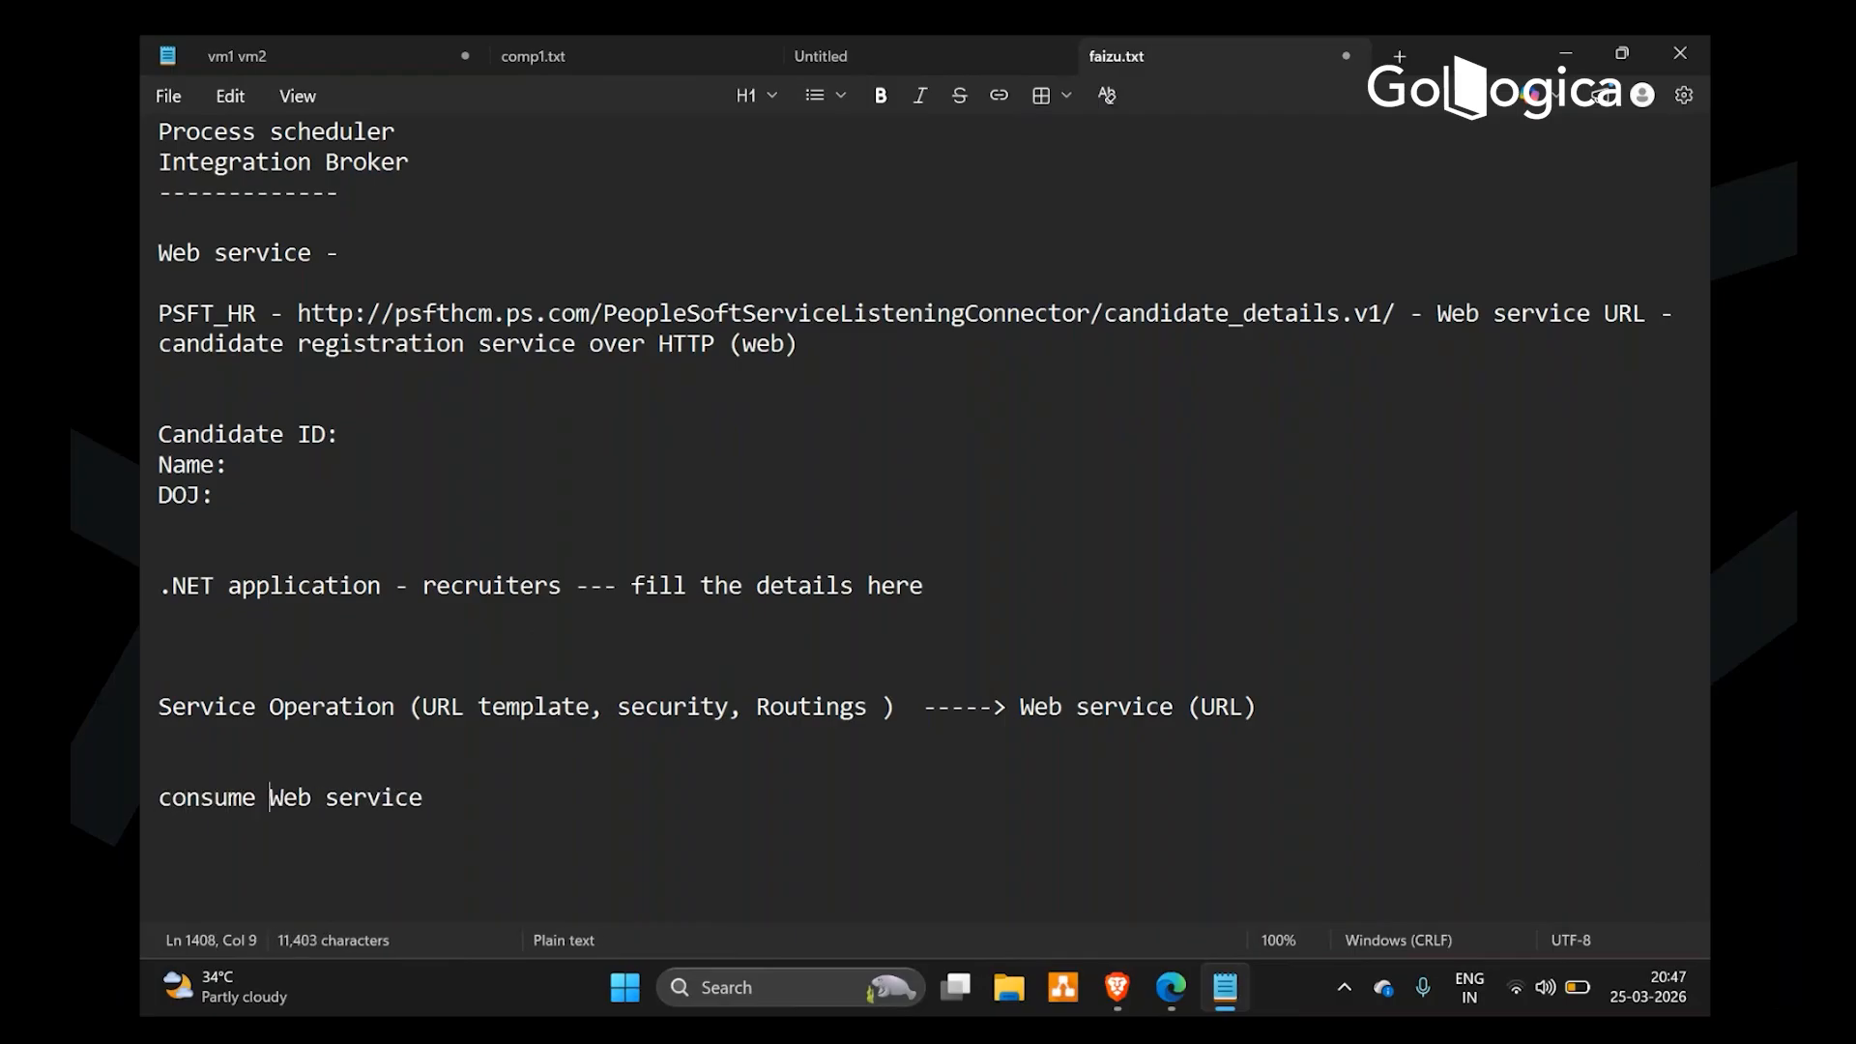
pyautogui.press('End')
pyautogui.write('--->')
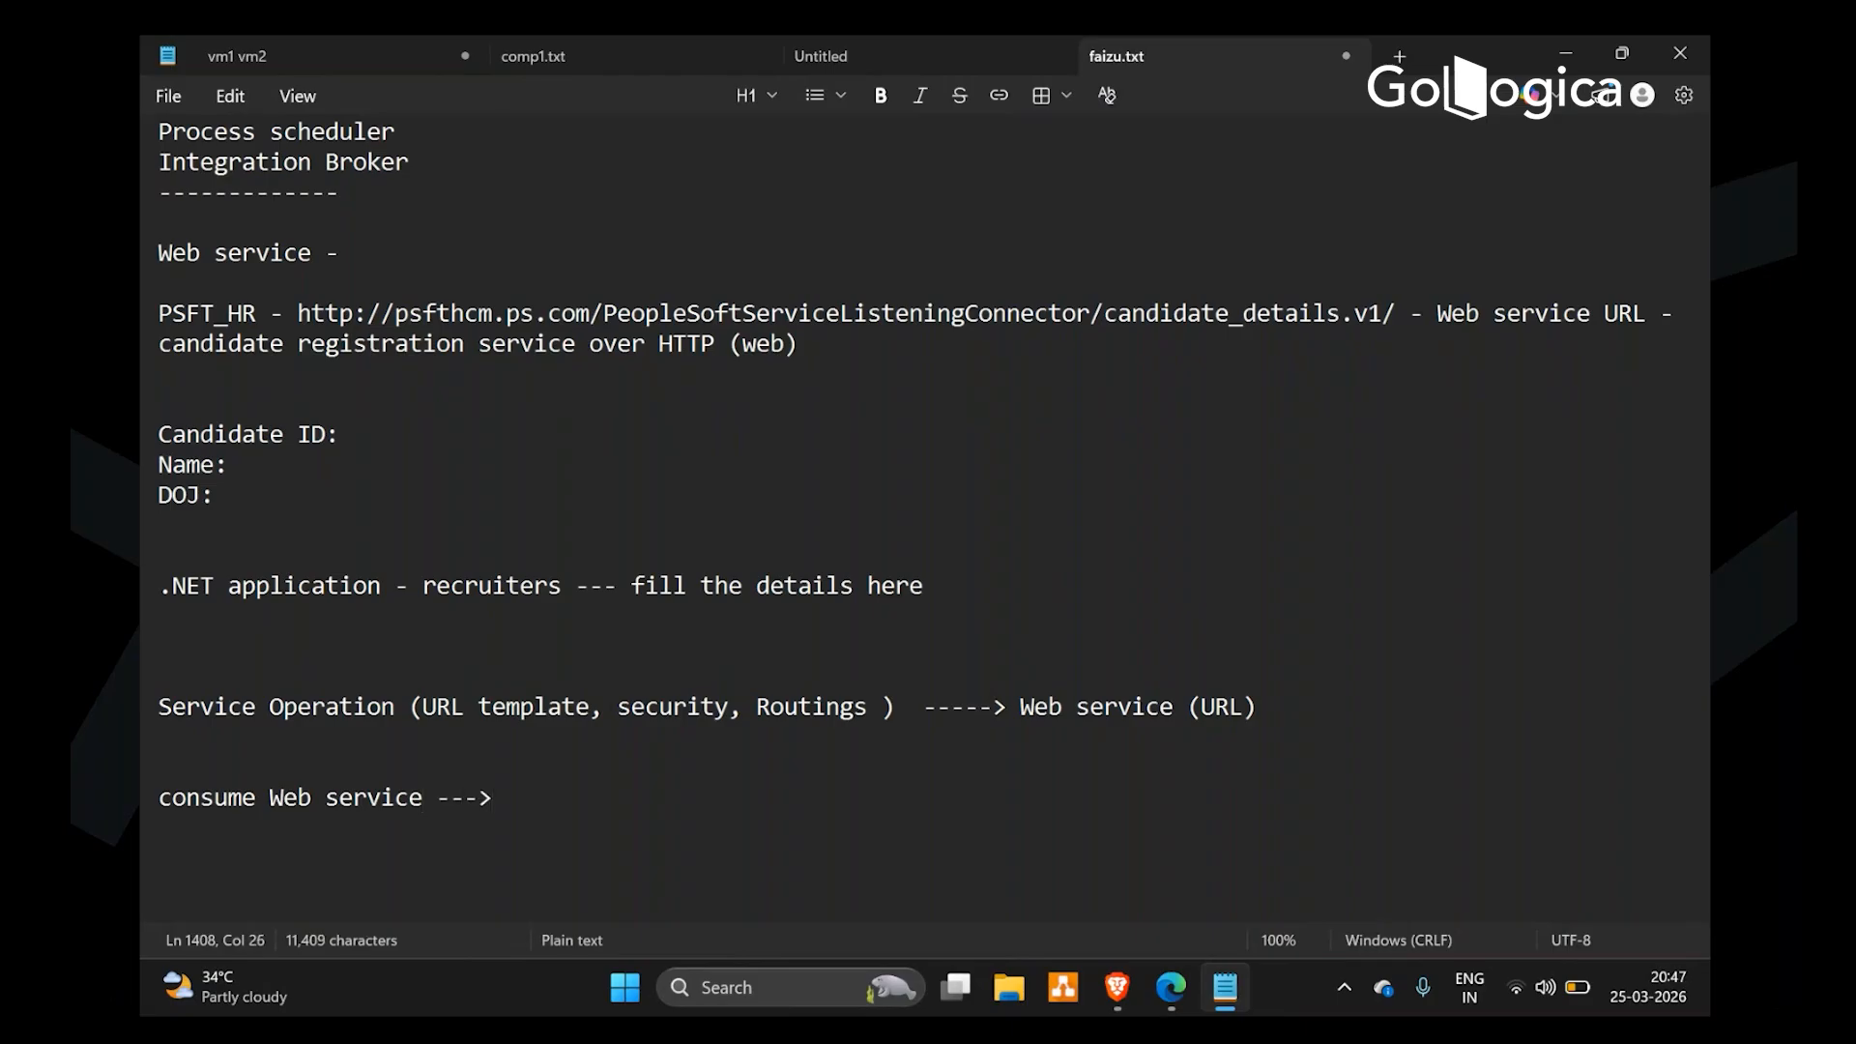
pyautogui.write(' Creates a')
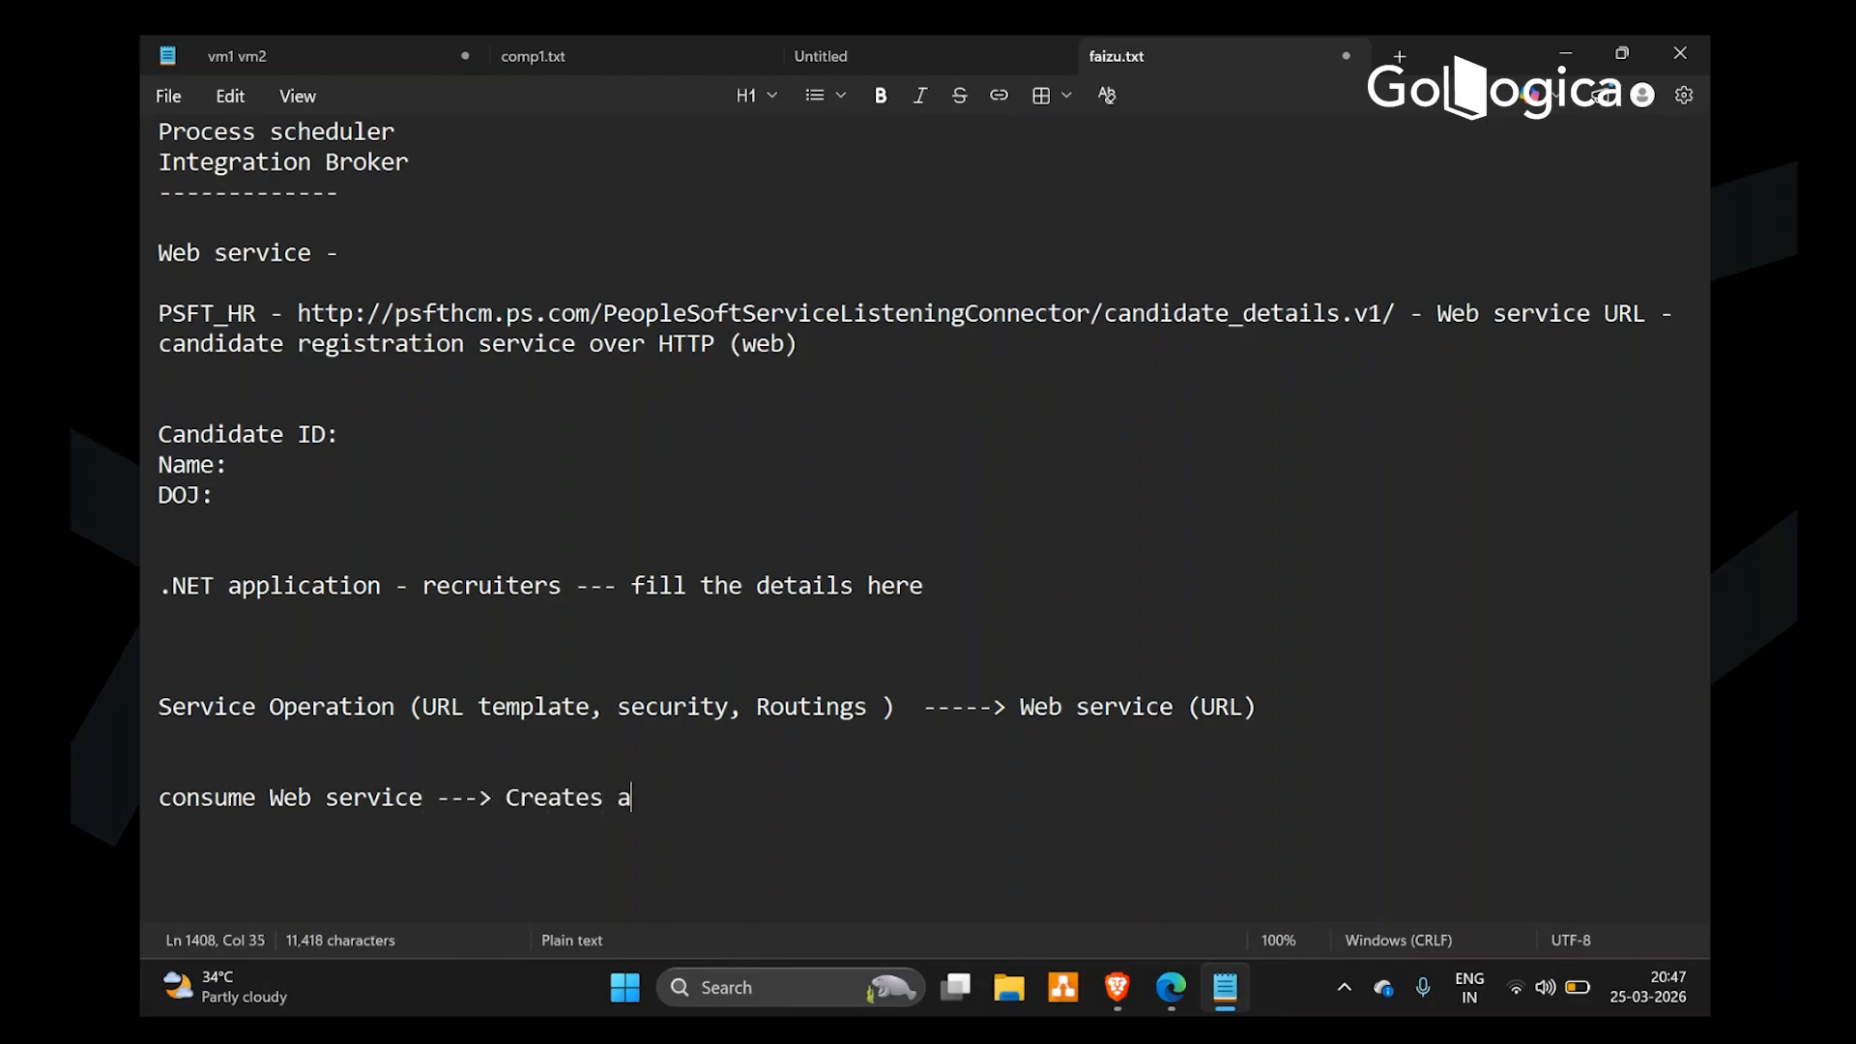
pyautogui.write(' service o')
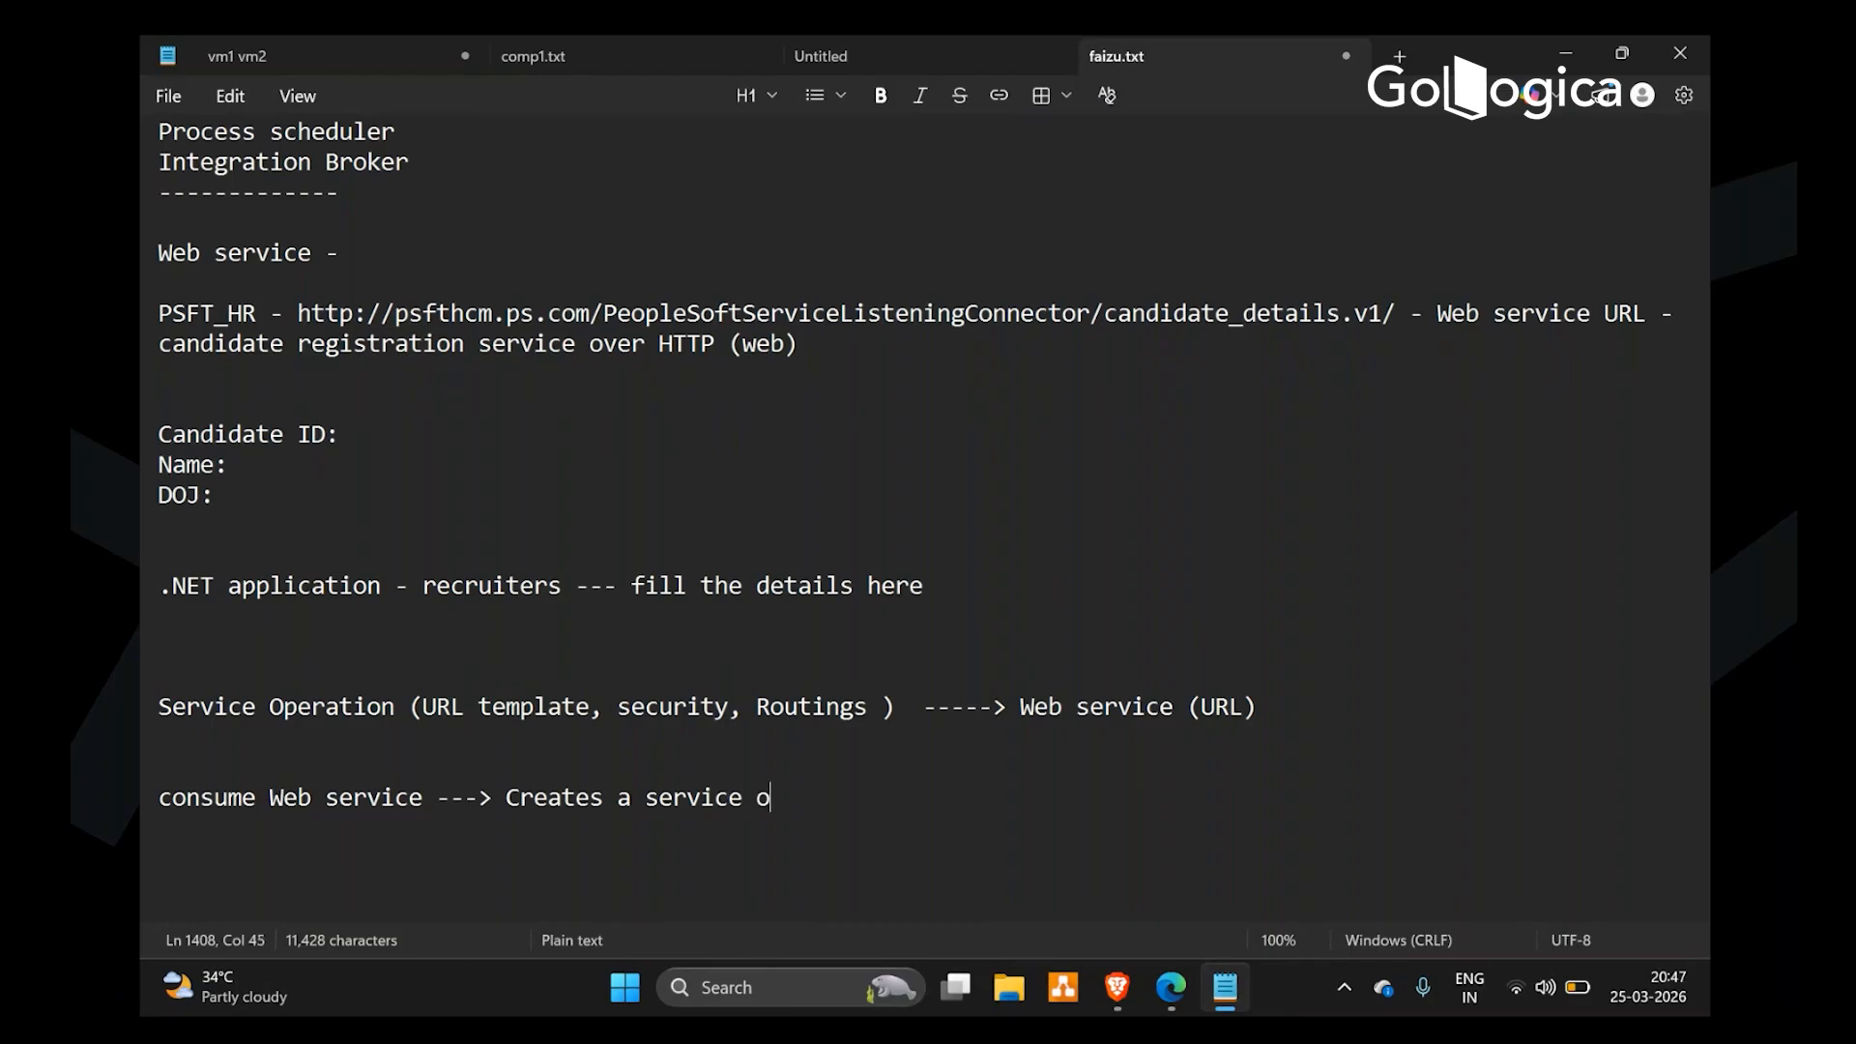
pyautogui.write('peration for y')
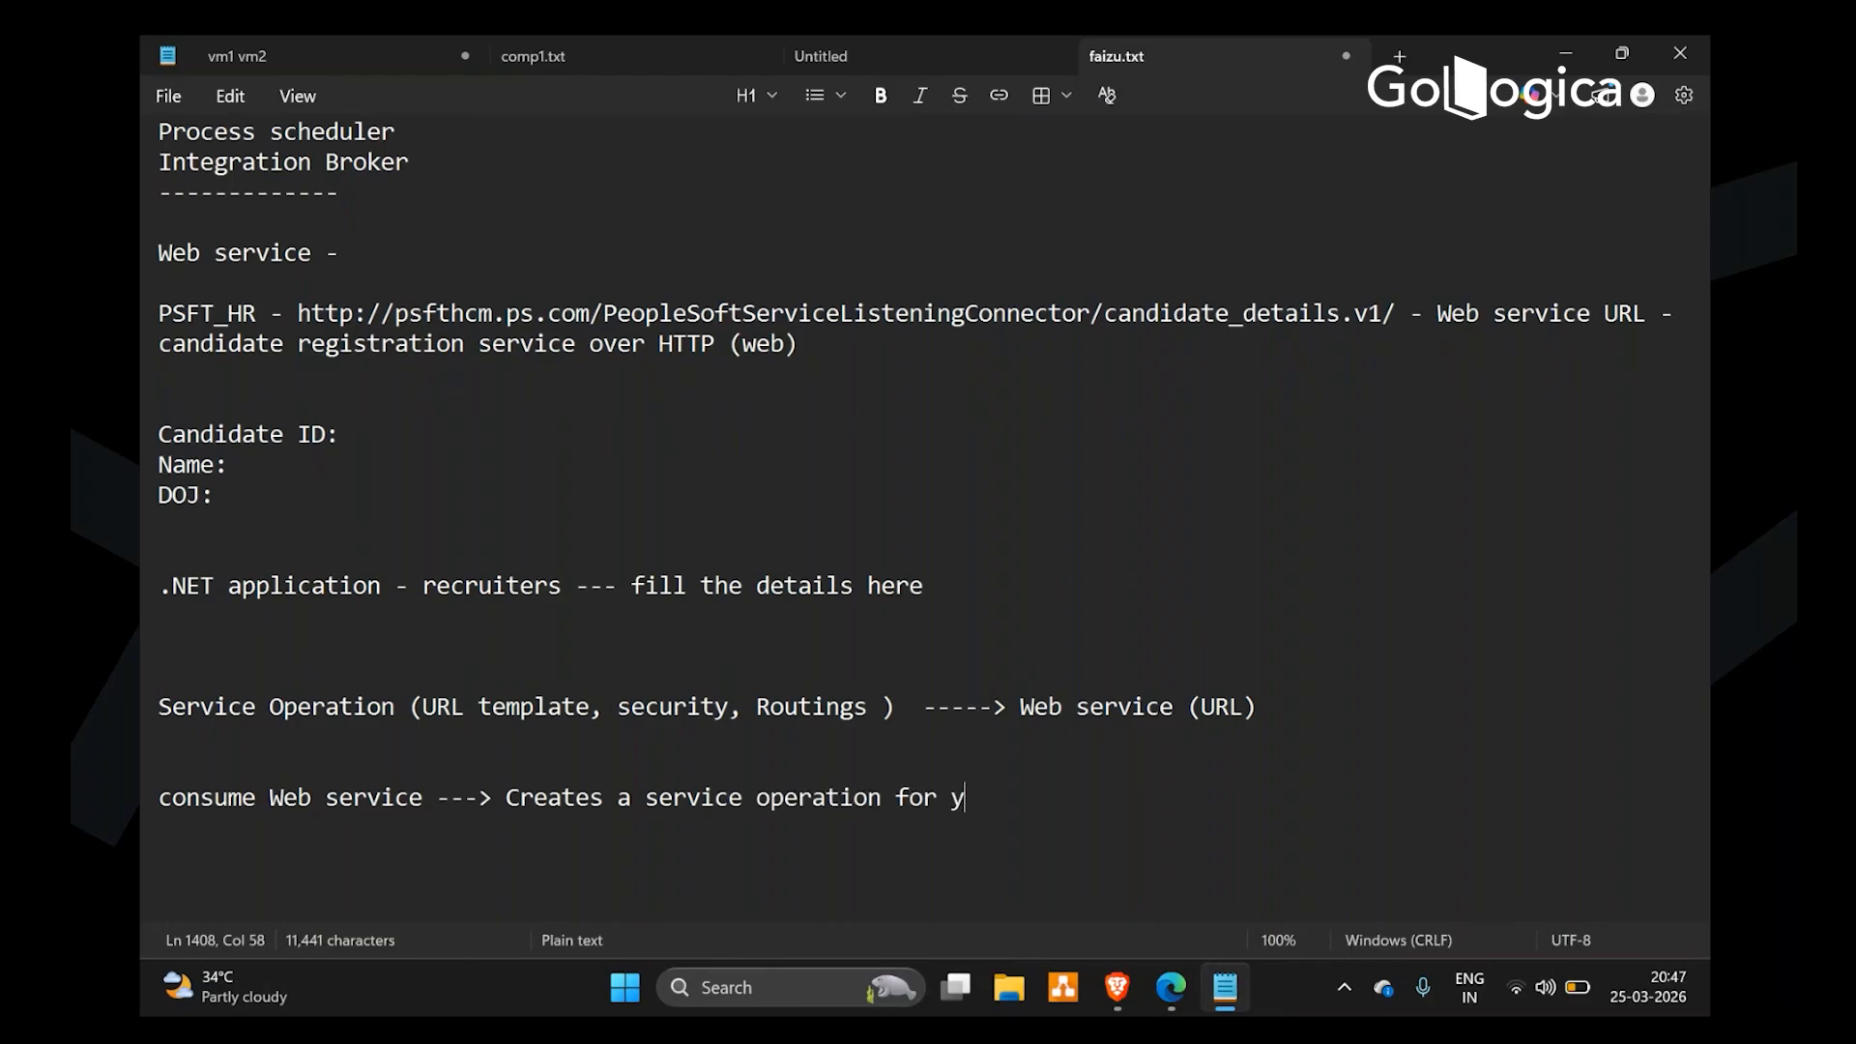
pyautogui.write('ou.')
# Review the Service Operation components and the consume Web service line by highlighting their text
pyautogui.click(161, 707)
pyautogui.moveTo(160, 707); pyautogui.dragTo(746, 712)
pyautogui.click(588, 708)
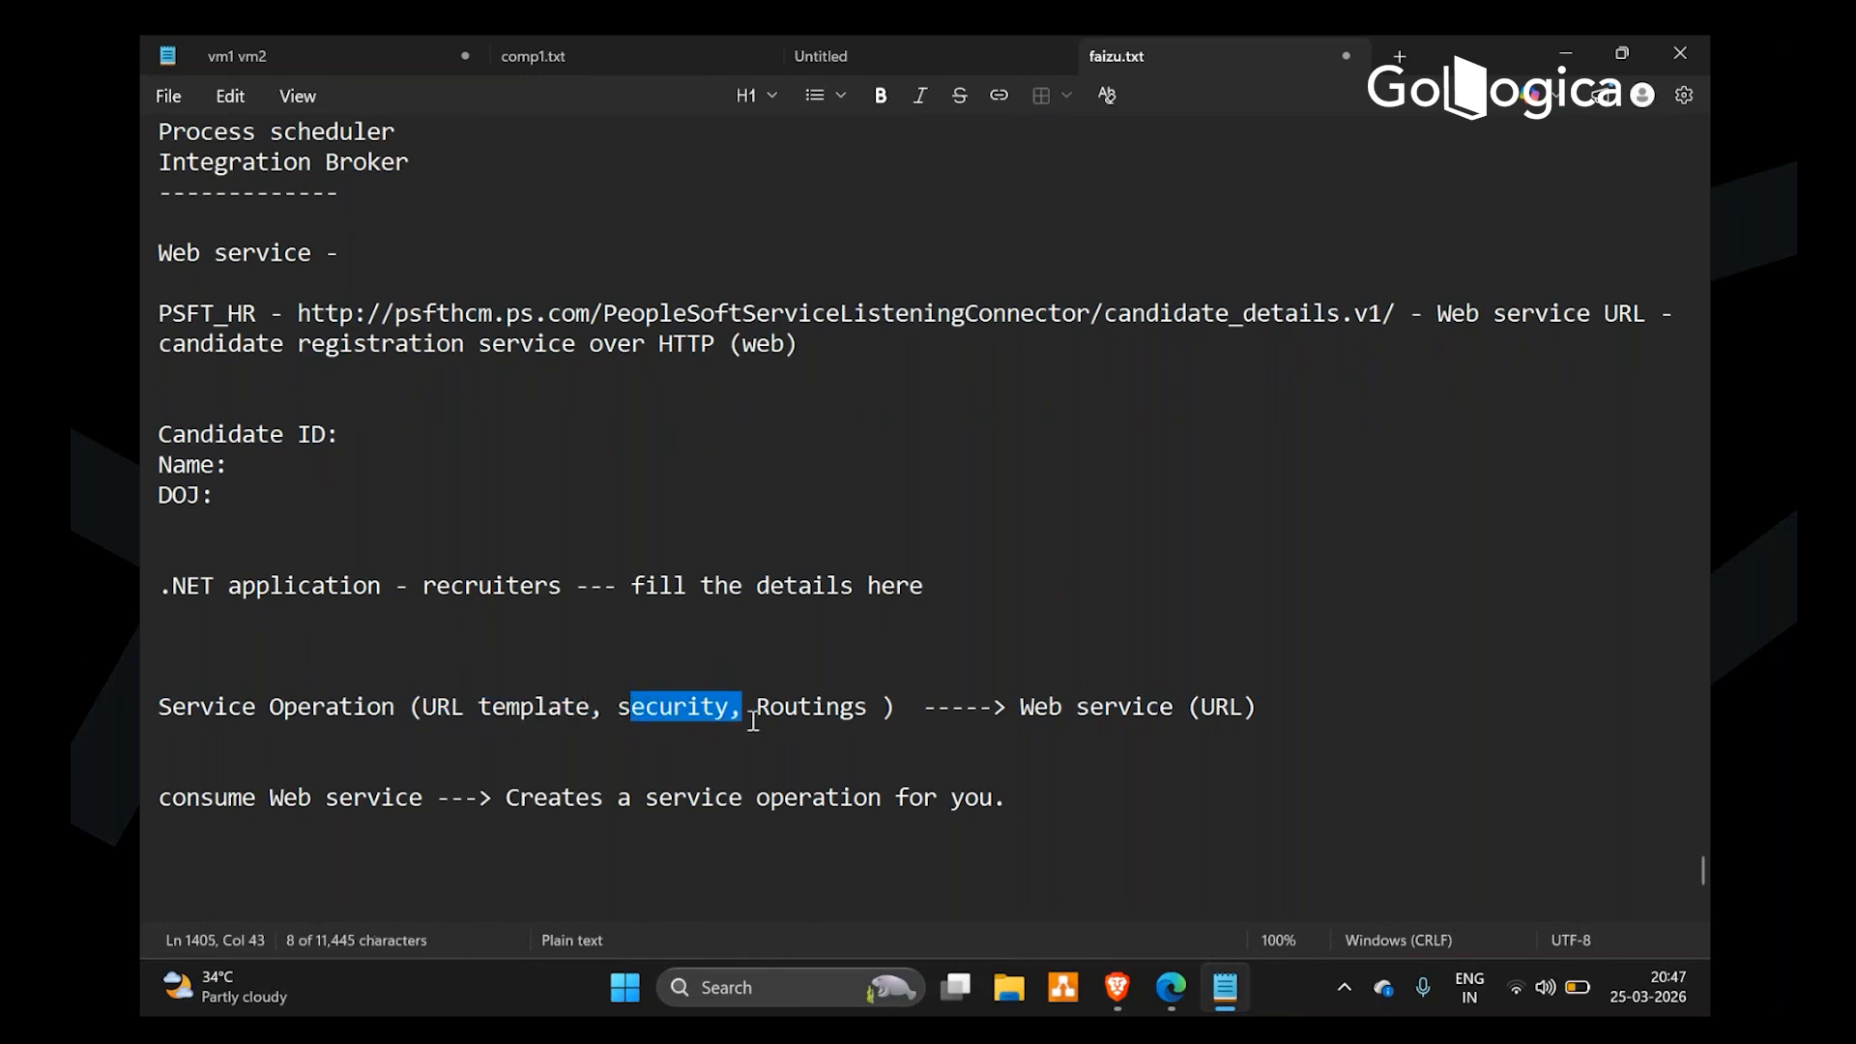
pyautogui.click(810, 710)
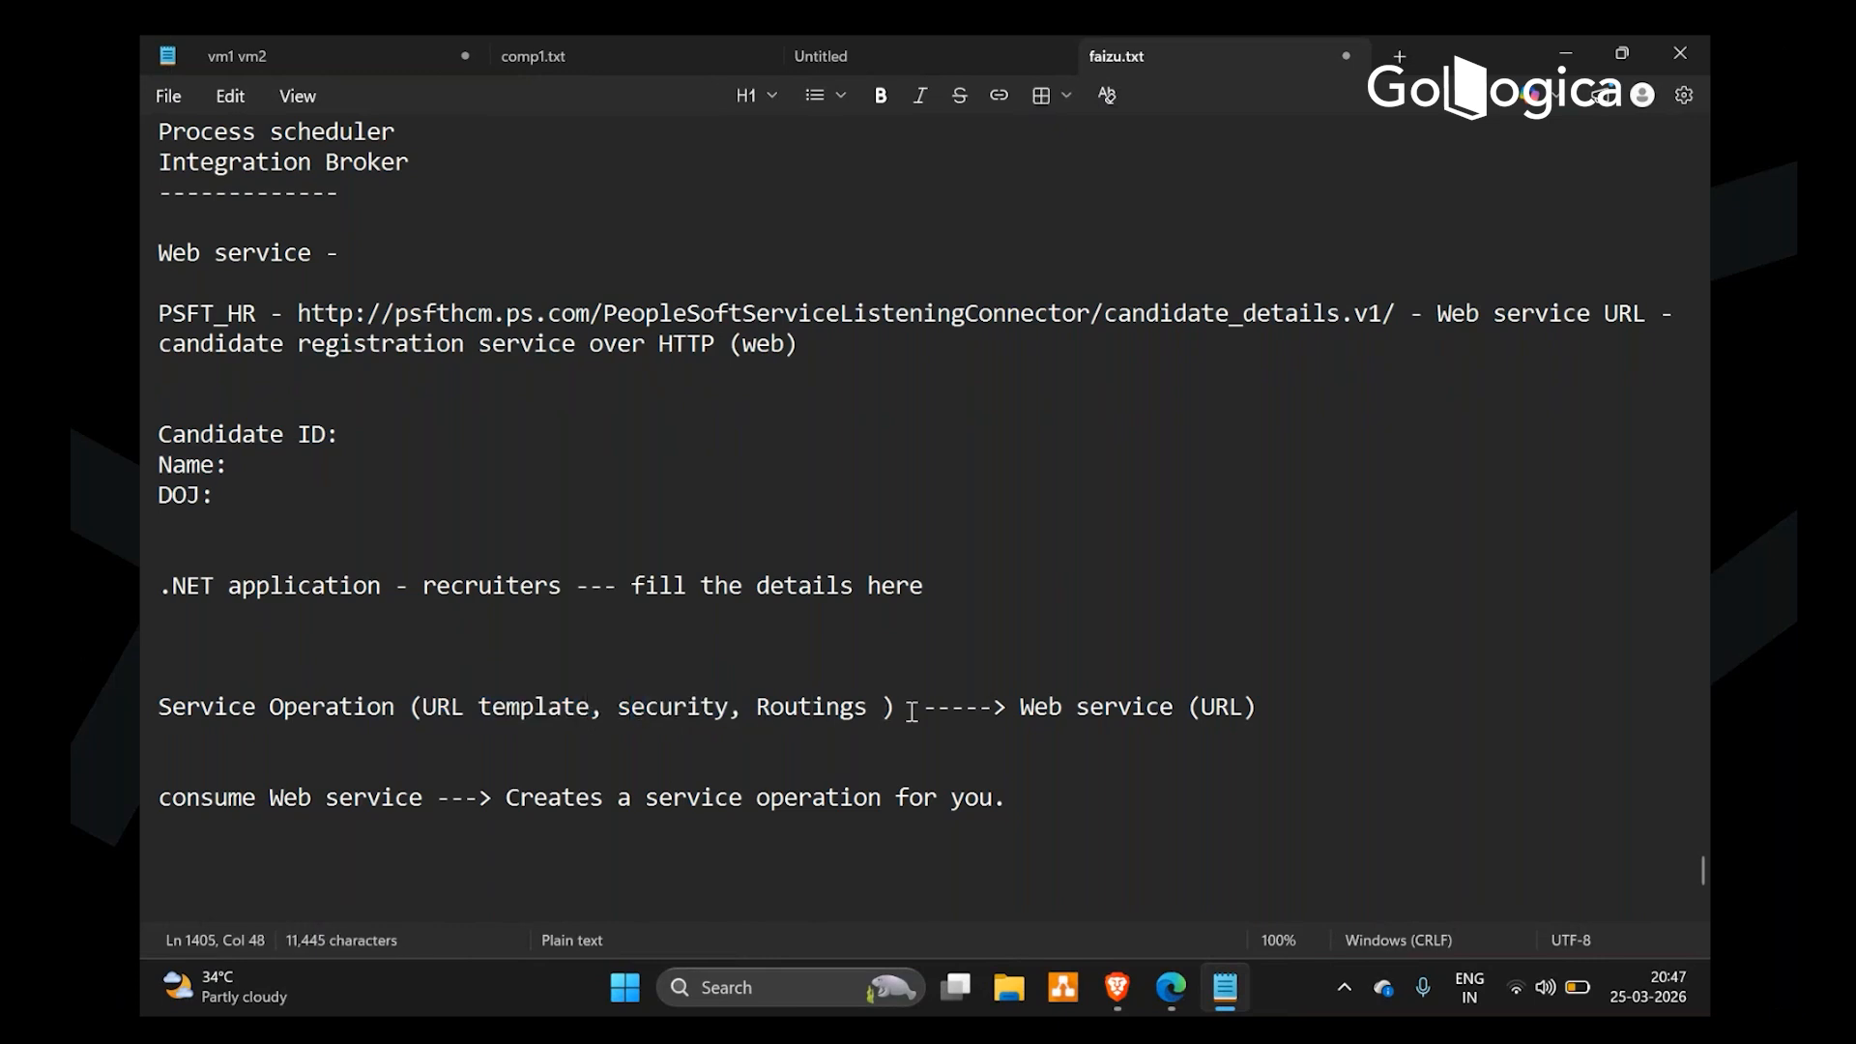
pyautogui.click(1143, 709)
pyautogui.click(339, 798)
pyautogui.click(218, 798)
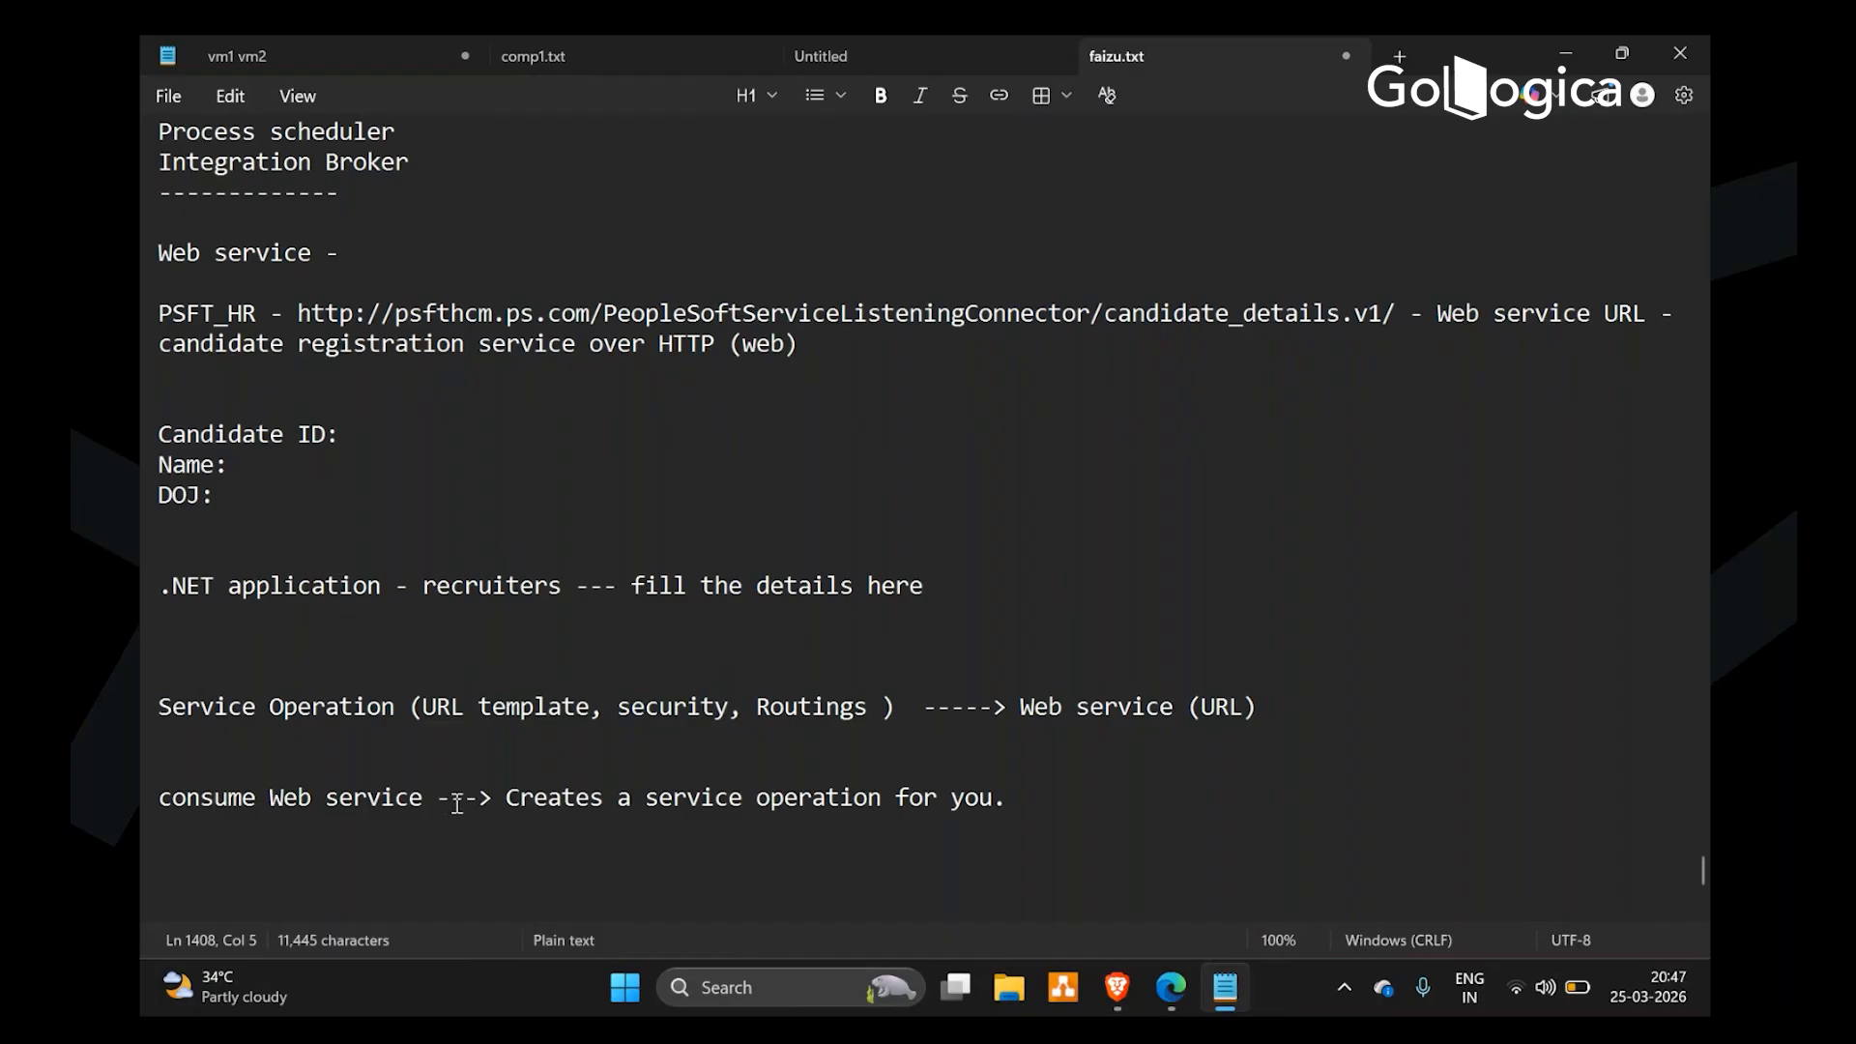
pyautogui.moveTo(519, 798); pyautogui.dragTo(951, 798)
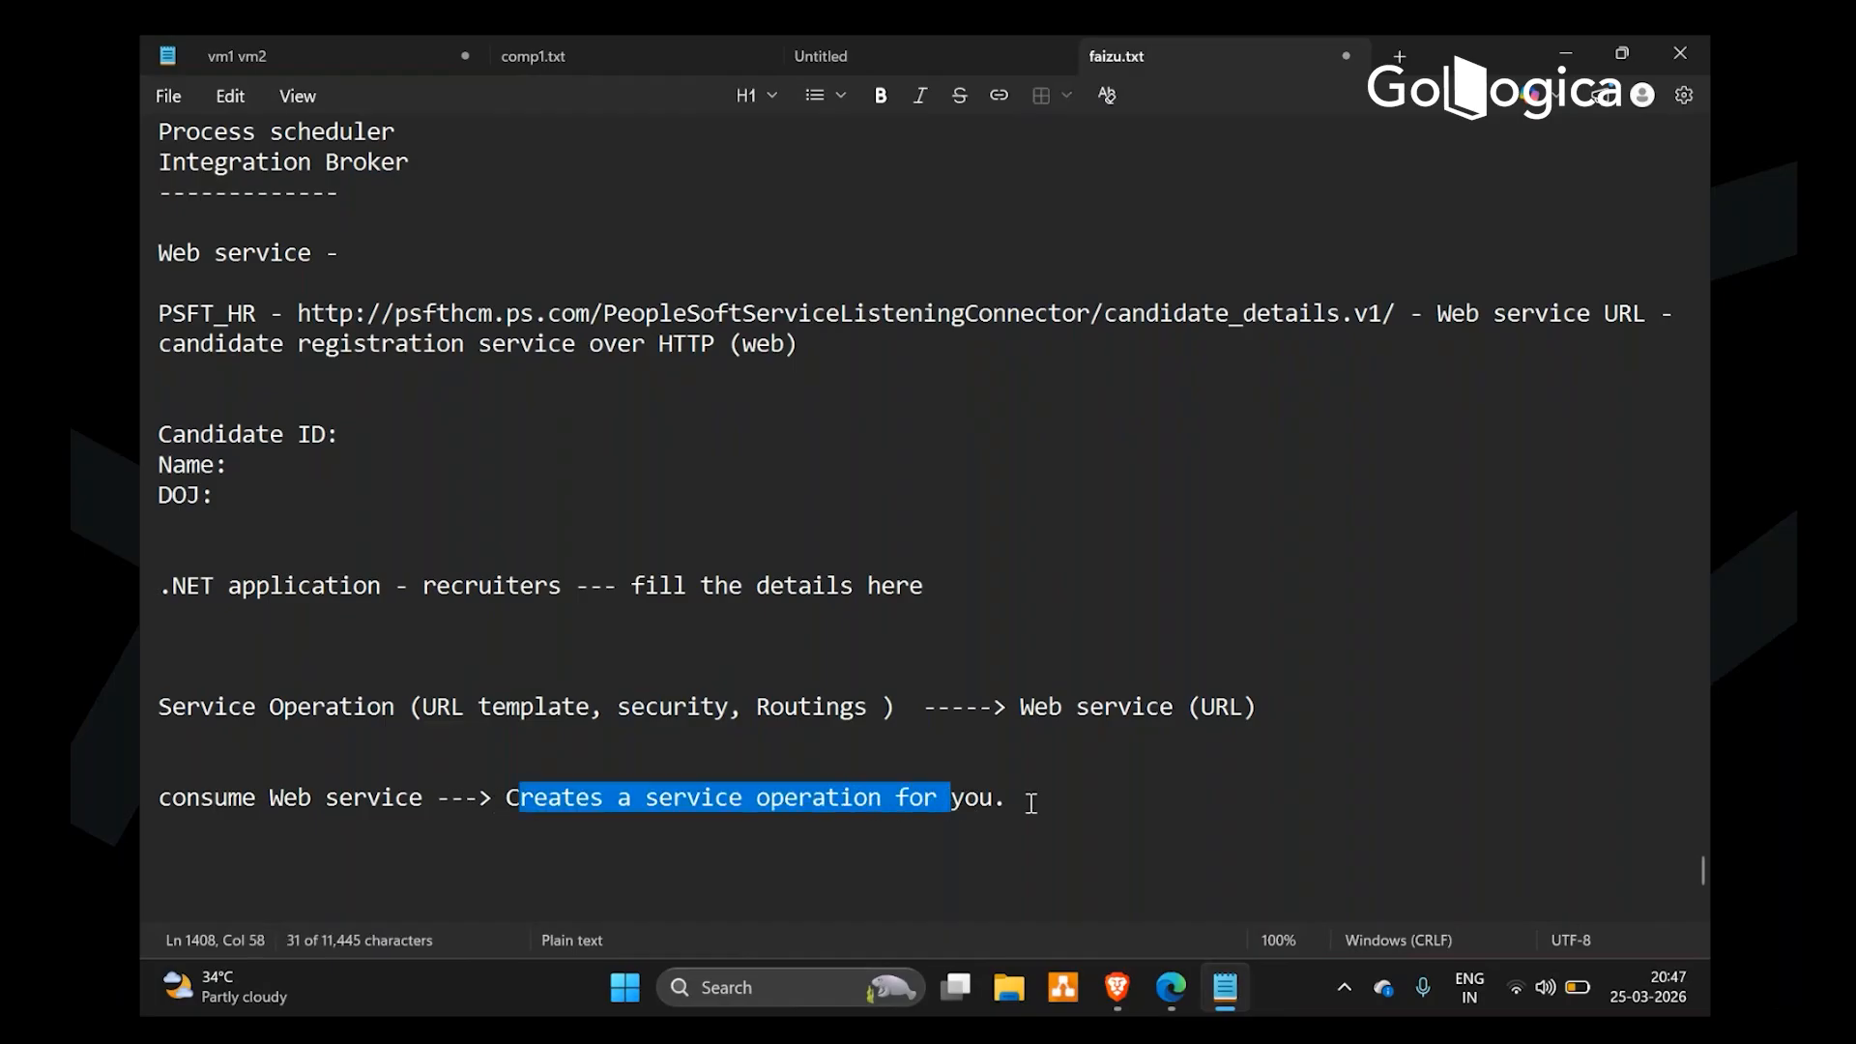
pyautogui.click(1046, 804)
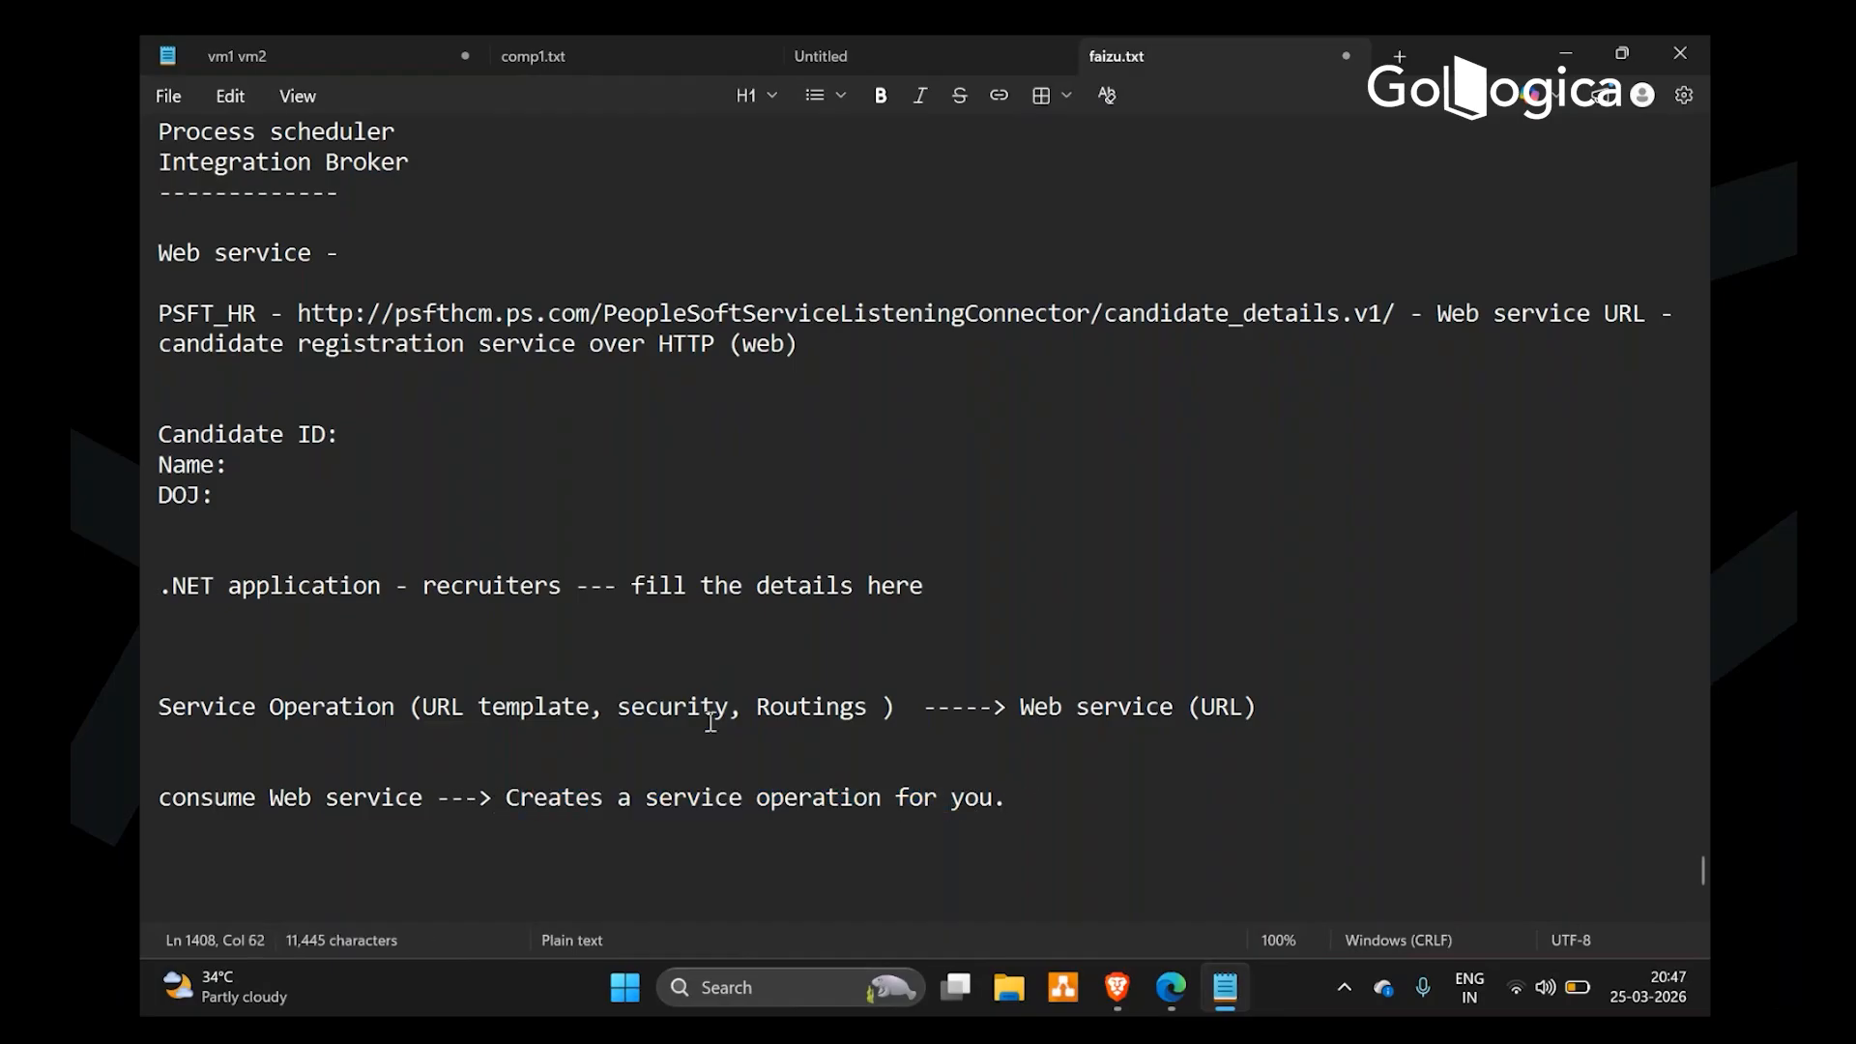
pyautogui.moveTo(625, 708); pyautogui.dragTo(844, 706)
pyautogui.click(738, 816)
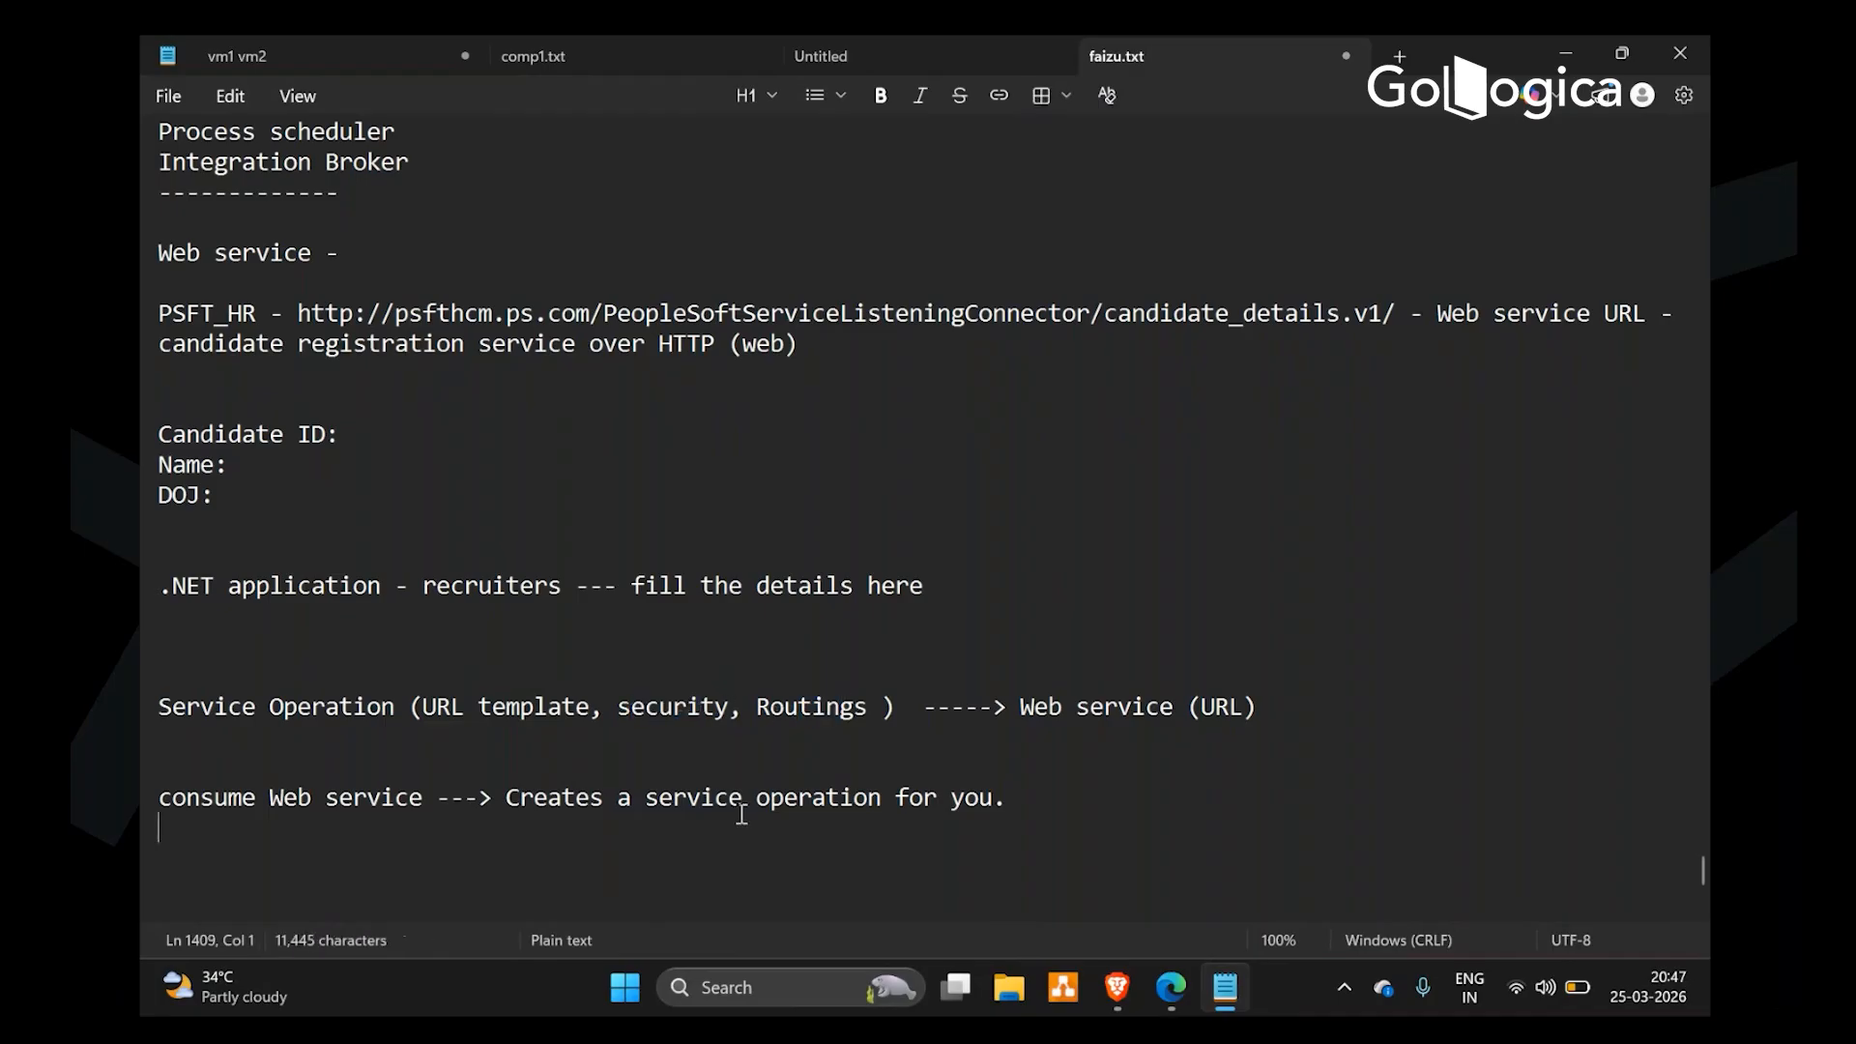
pyautogui.moveTo(511, 791); pyautogui.dragTo(984, 798)
# Write "SERVICE OPERATION - Integration" below the consume Web service line, separated by blank lines
pyautogui.click(761, 820)
pyautogui.press('Return')
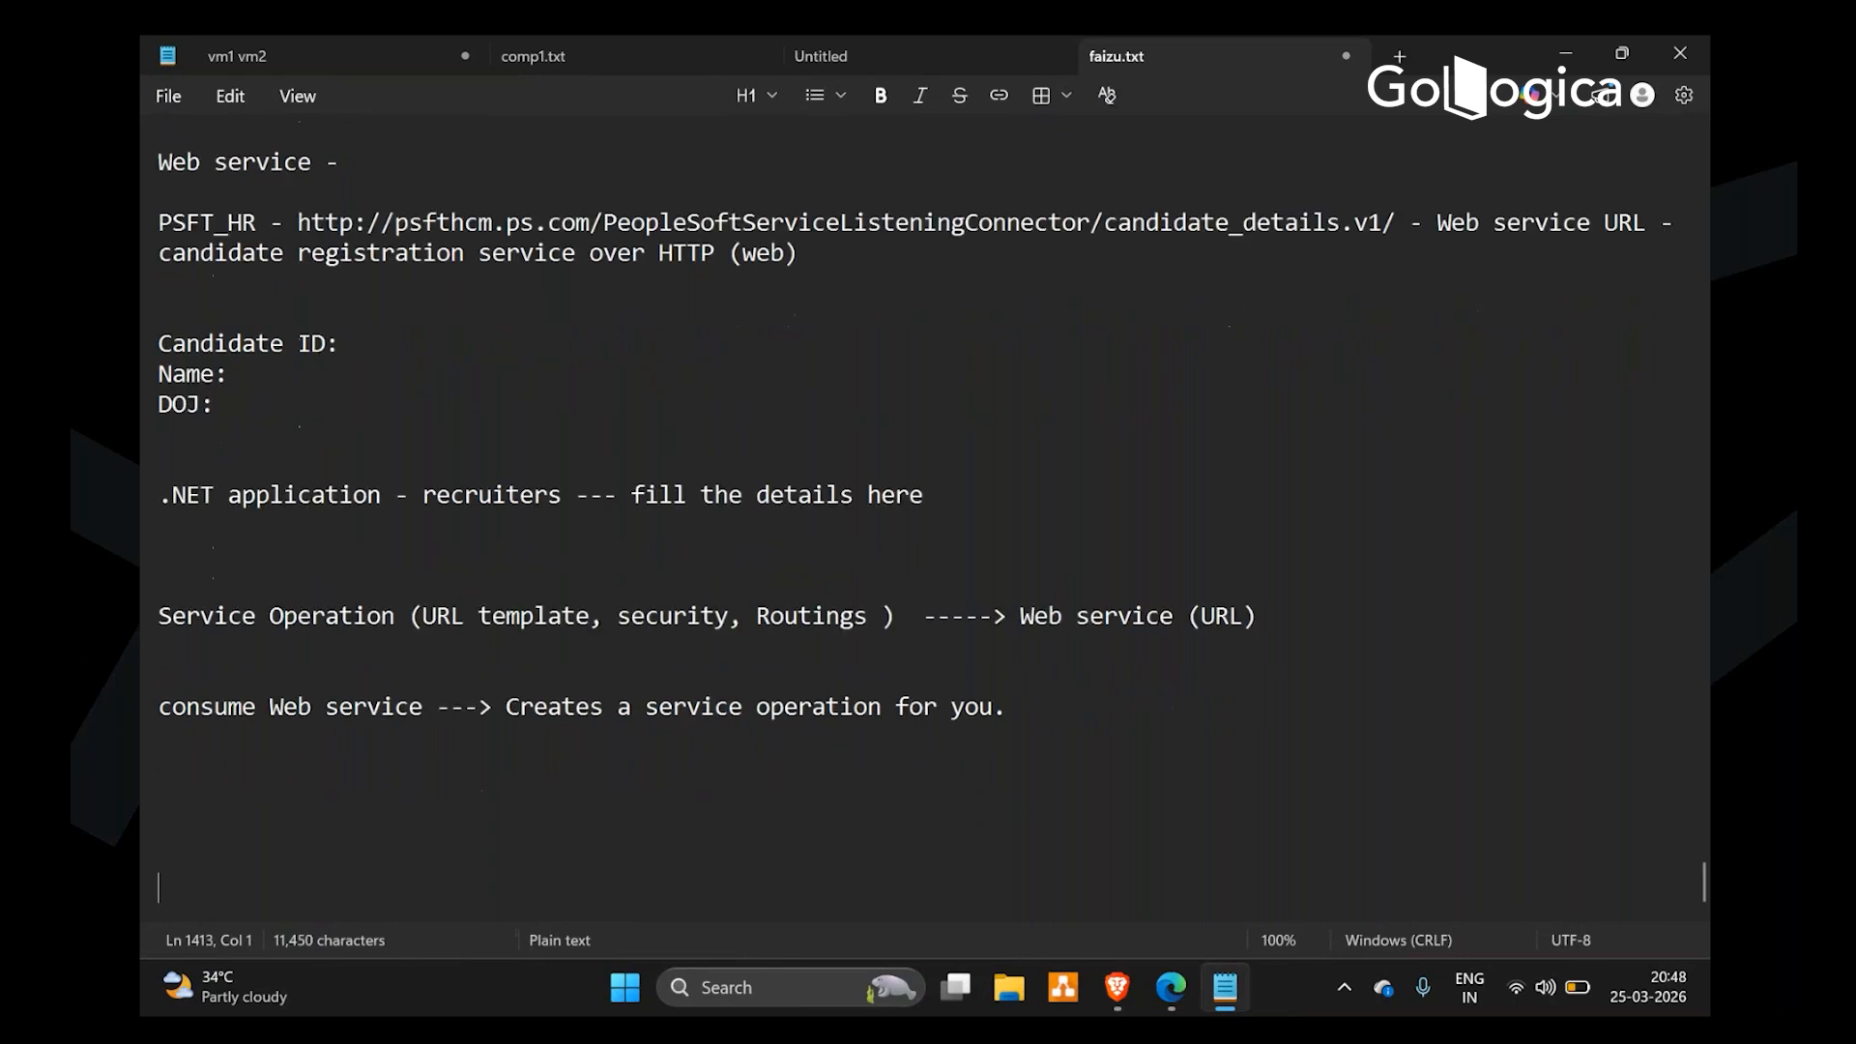
pyautogui.press('Return')
pyautogui.write('SERVICE')
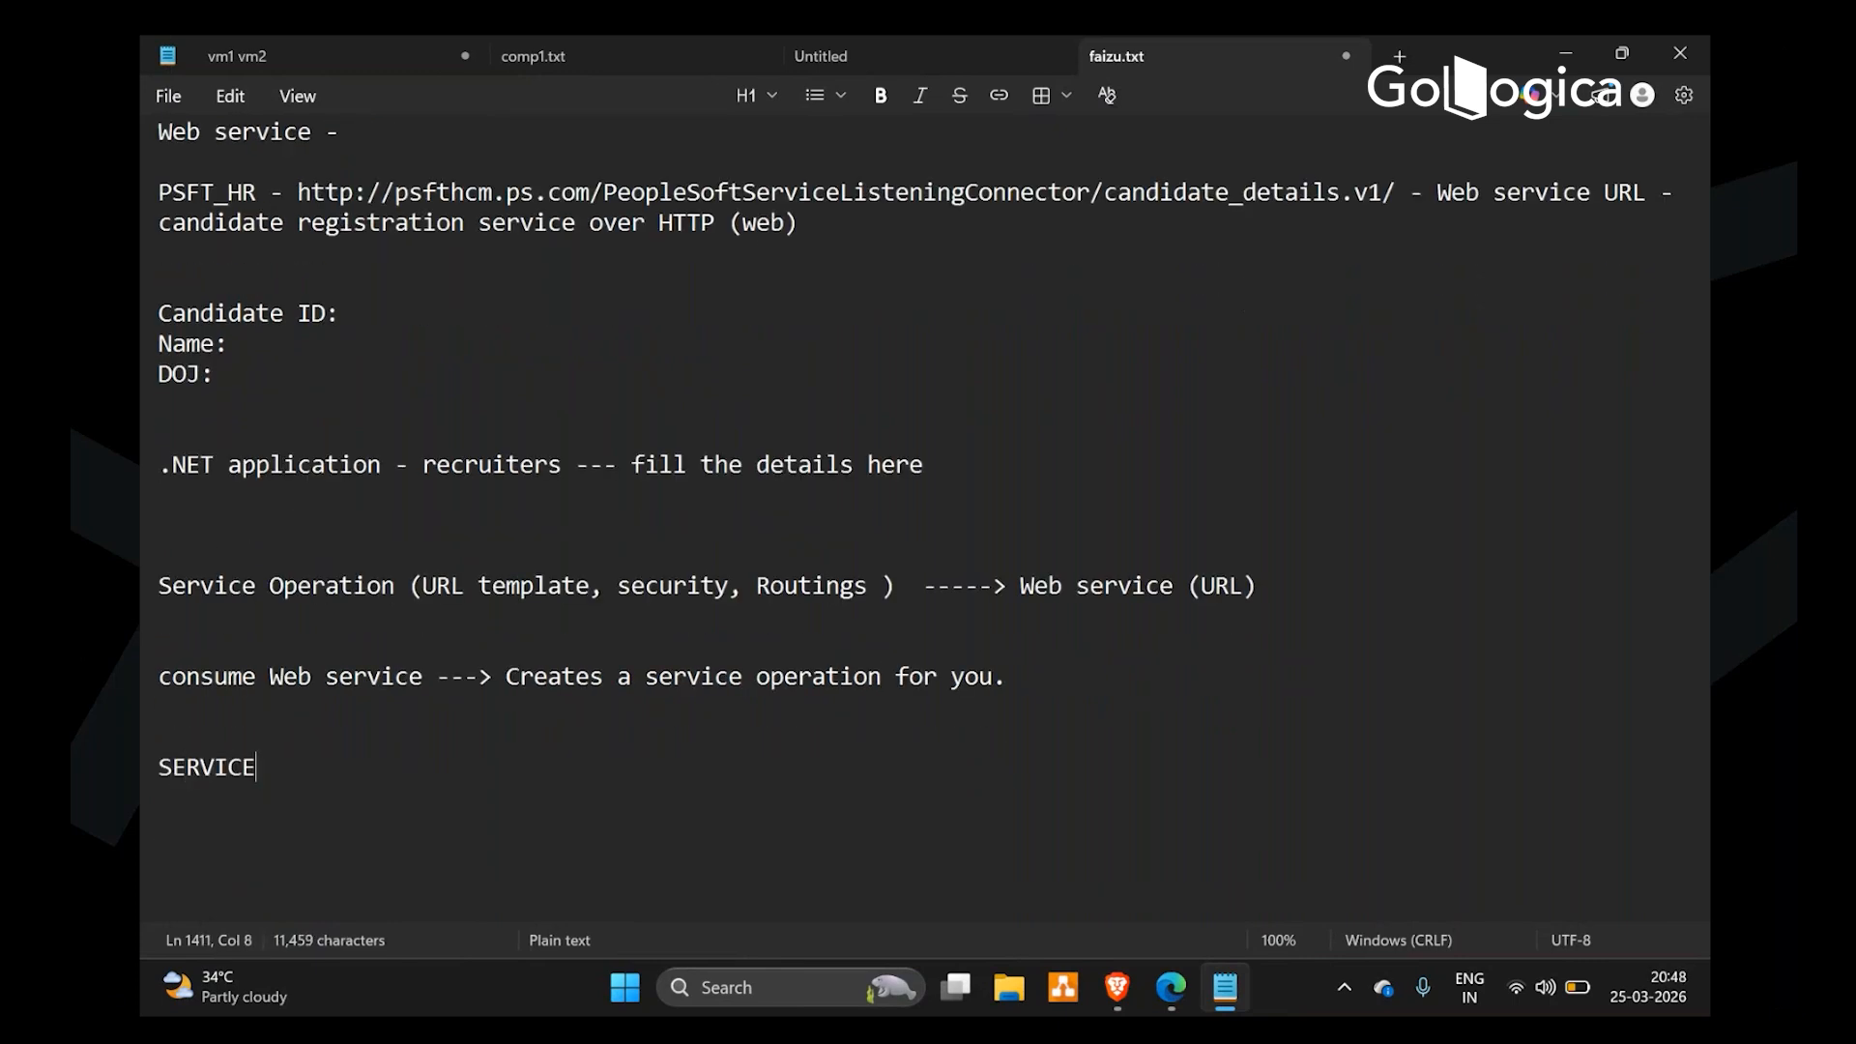
pyautogui.write(' OPERATIO')
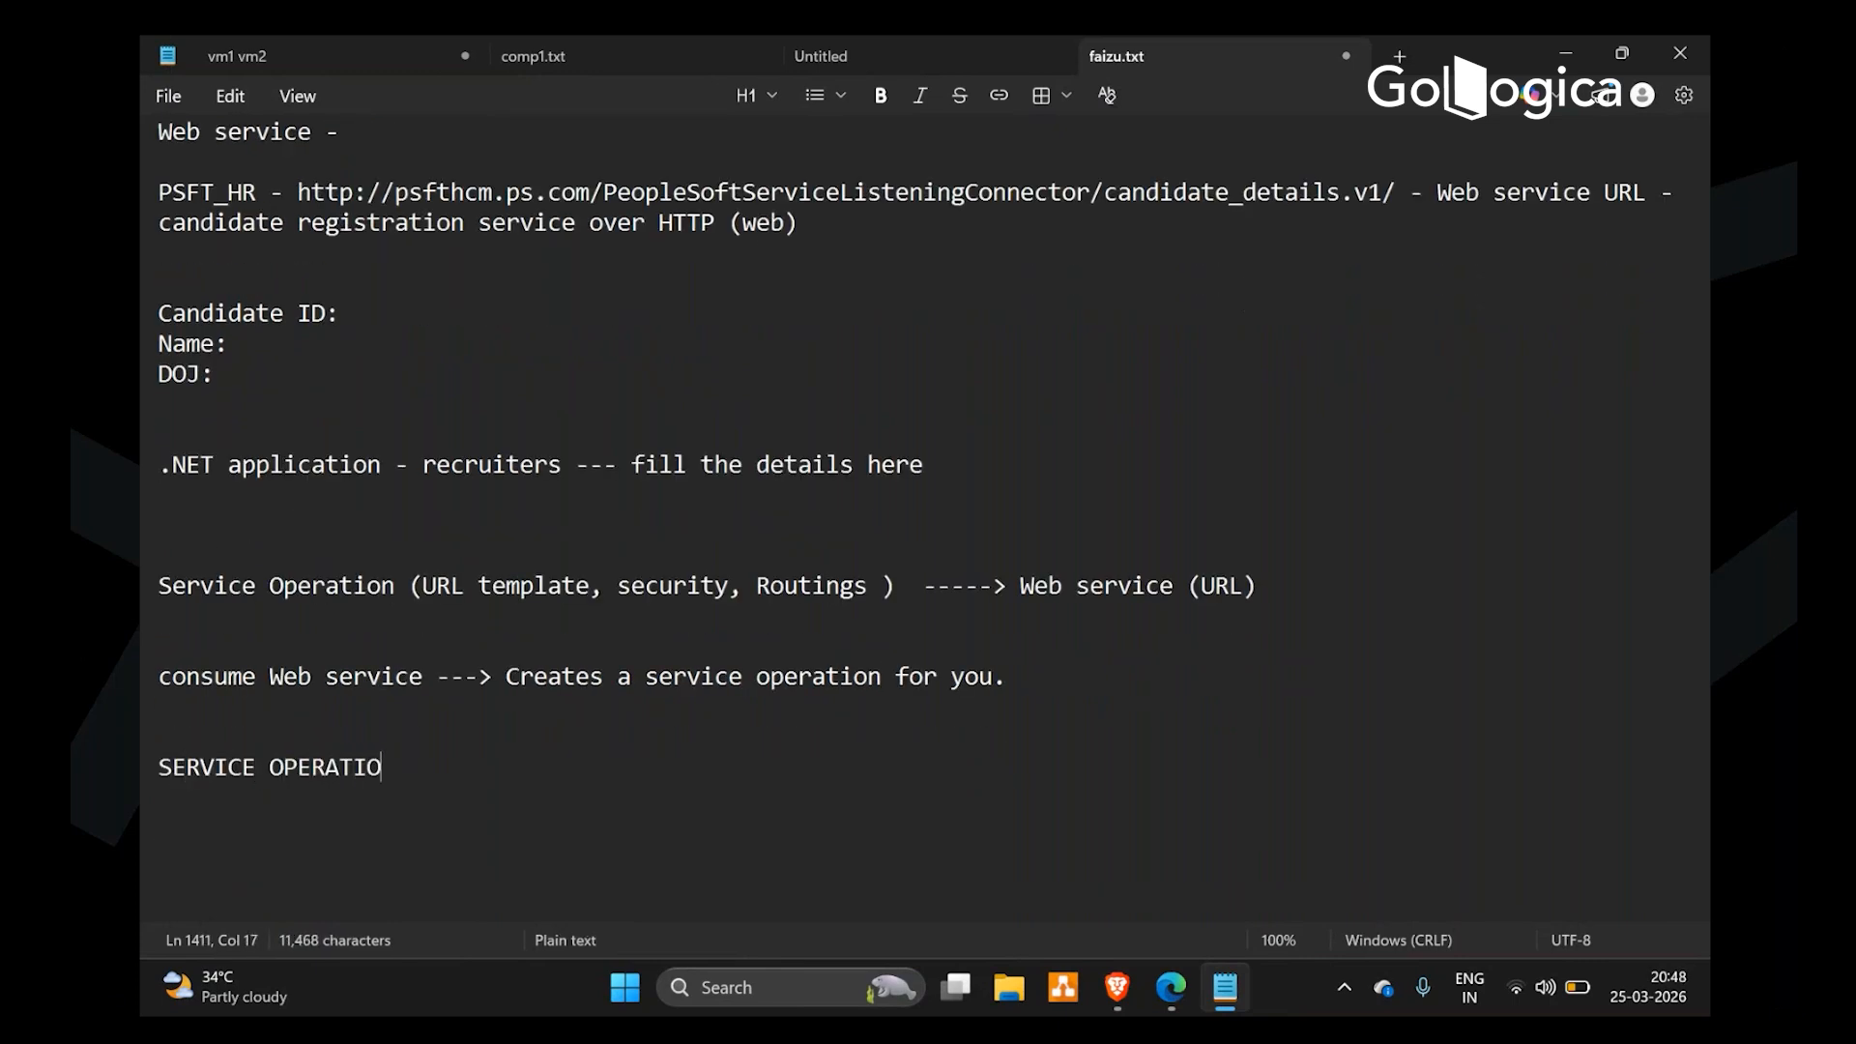
pyautogui.write('N - In')
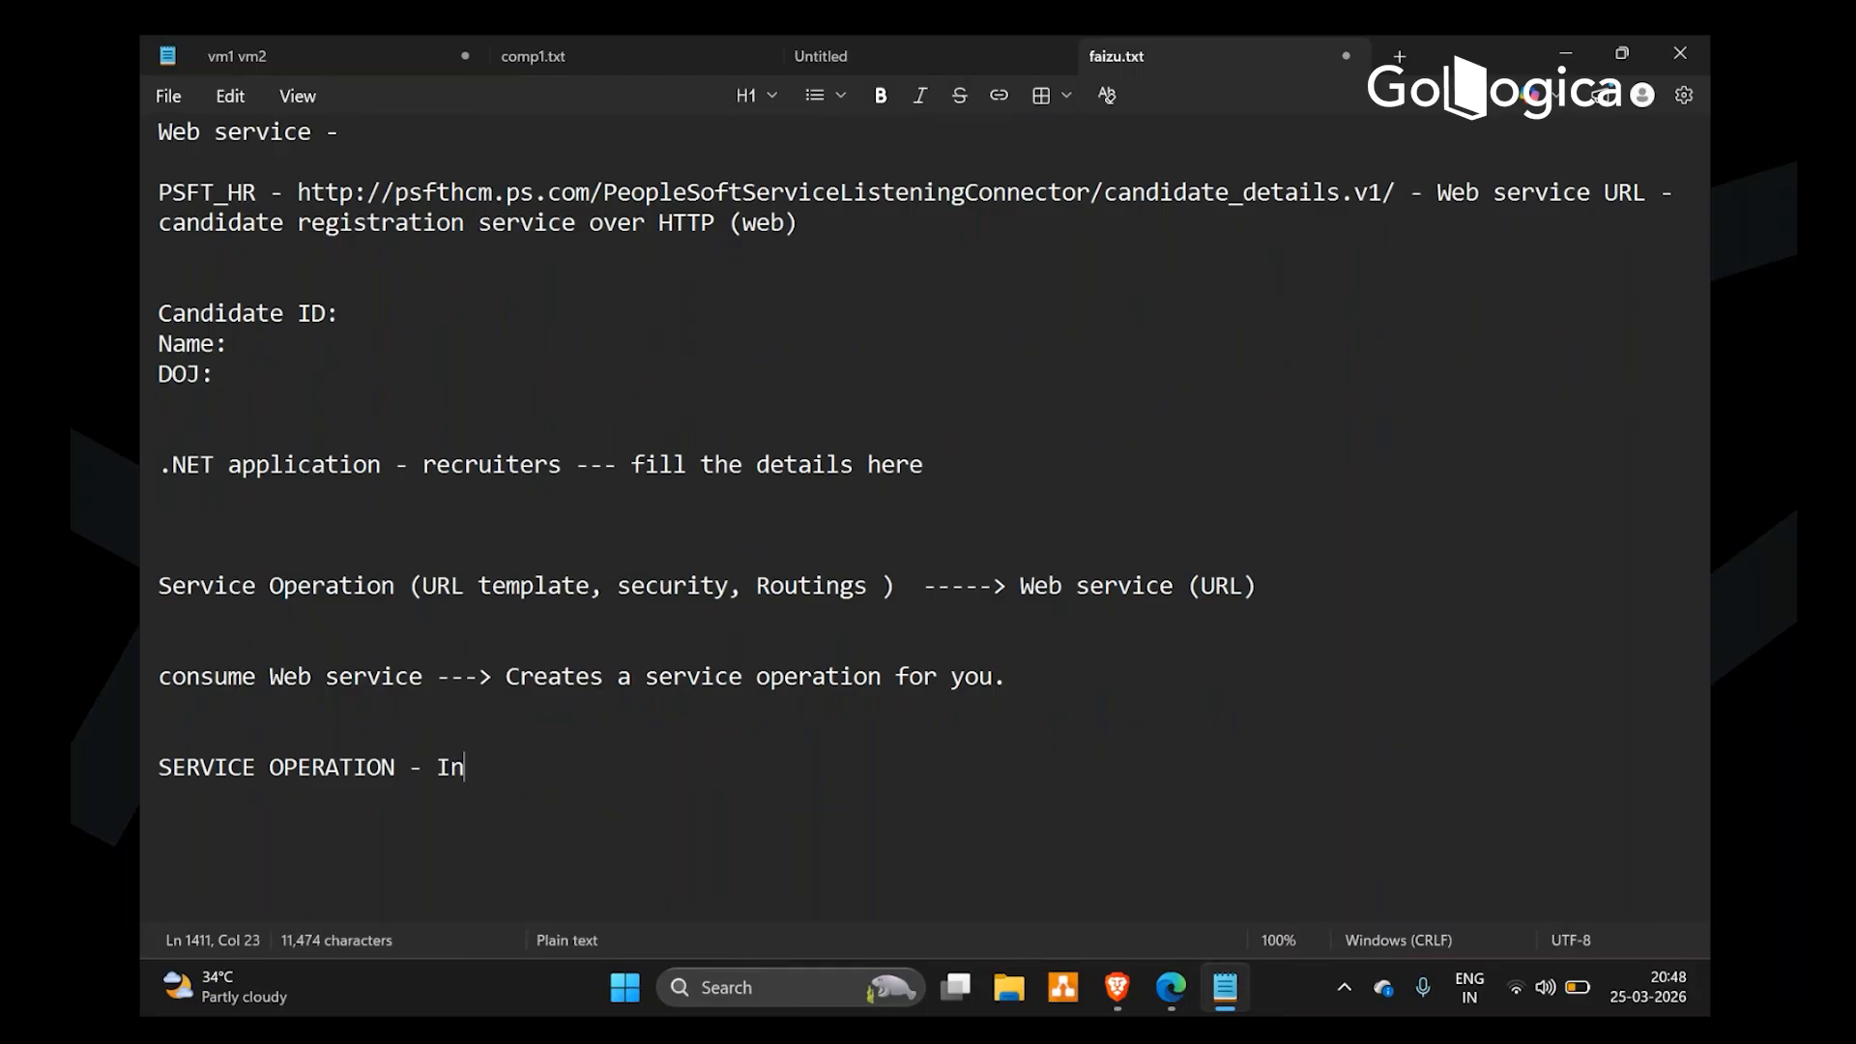
pyautogui.write('tegration')
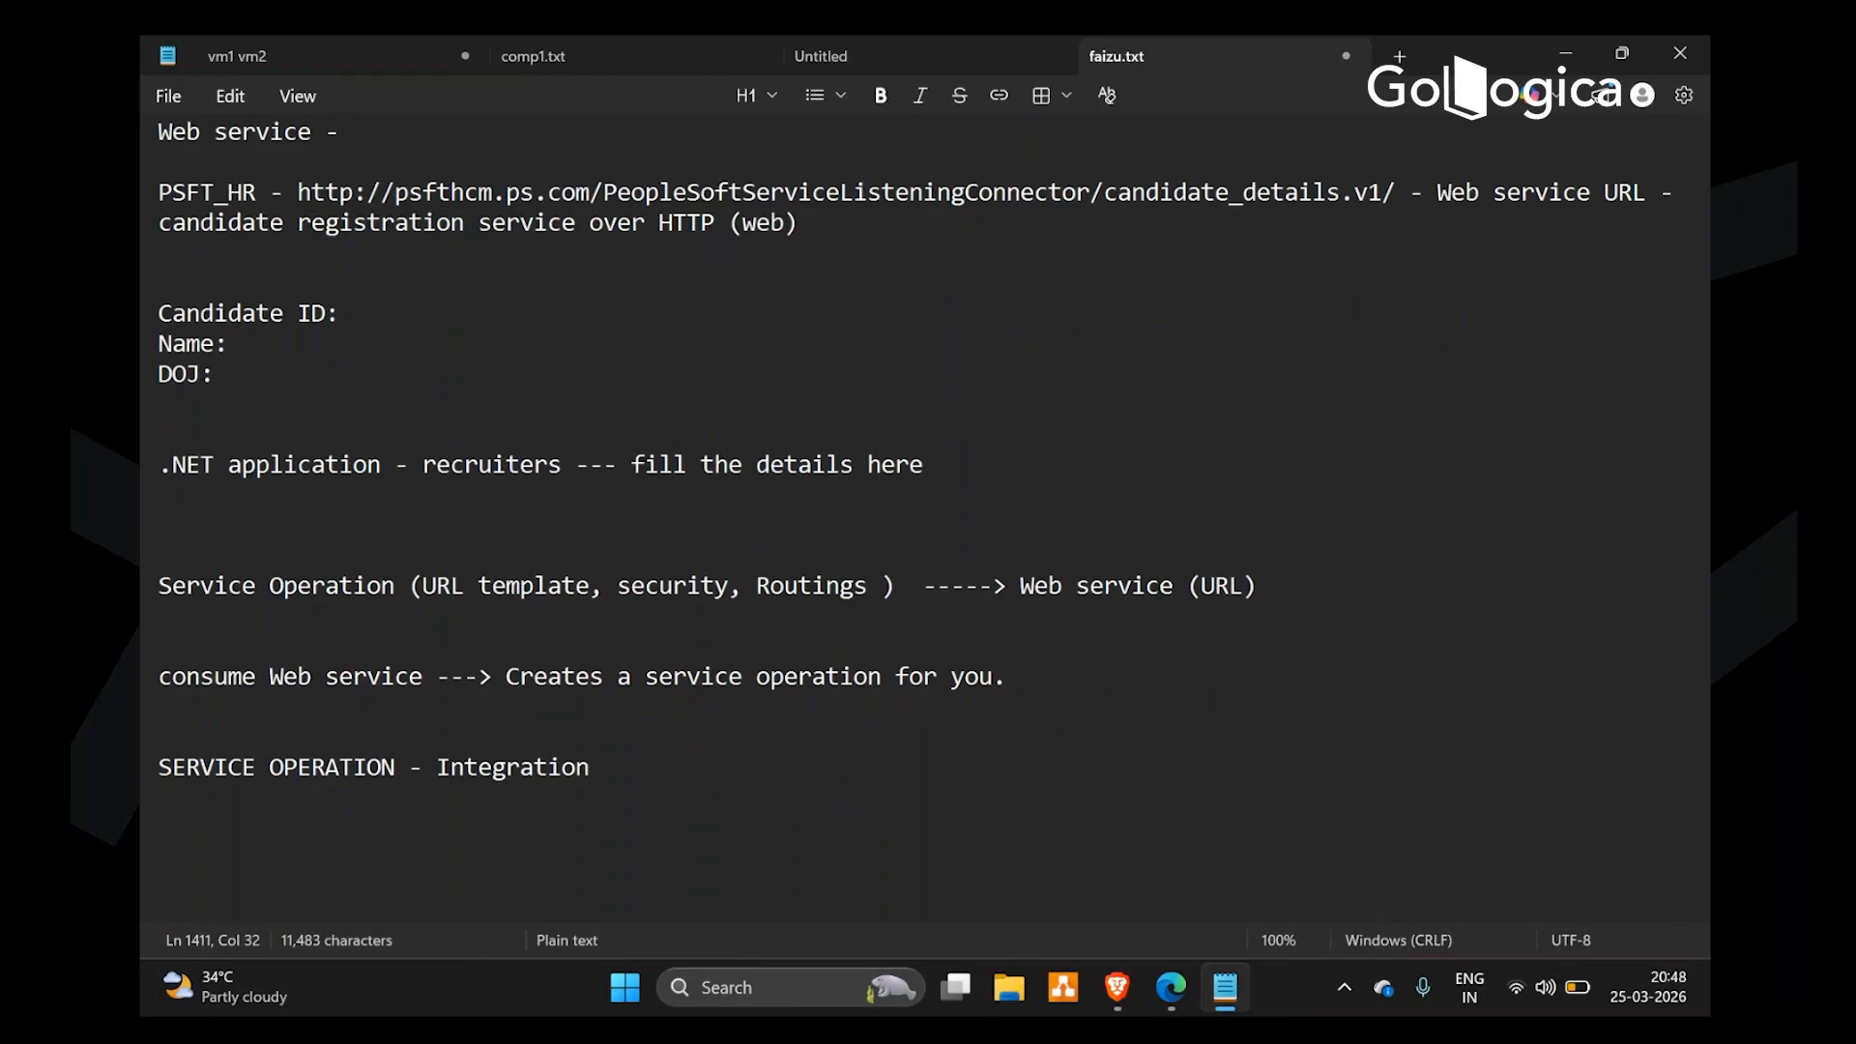
# Write "Account sync - full sync" below the SERVICE OPERATION line and add blank lines beneath it
pyautogui.press('Return')
pyautogui.write('A')
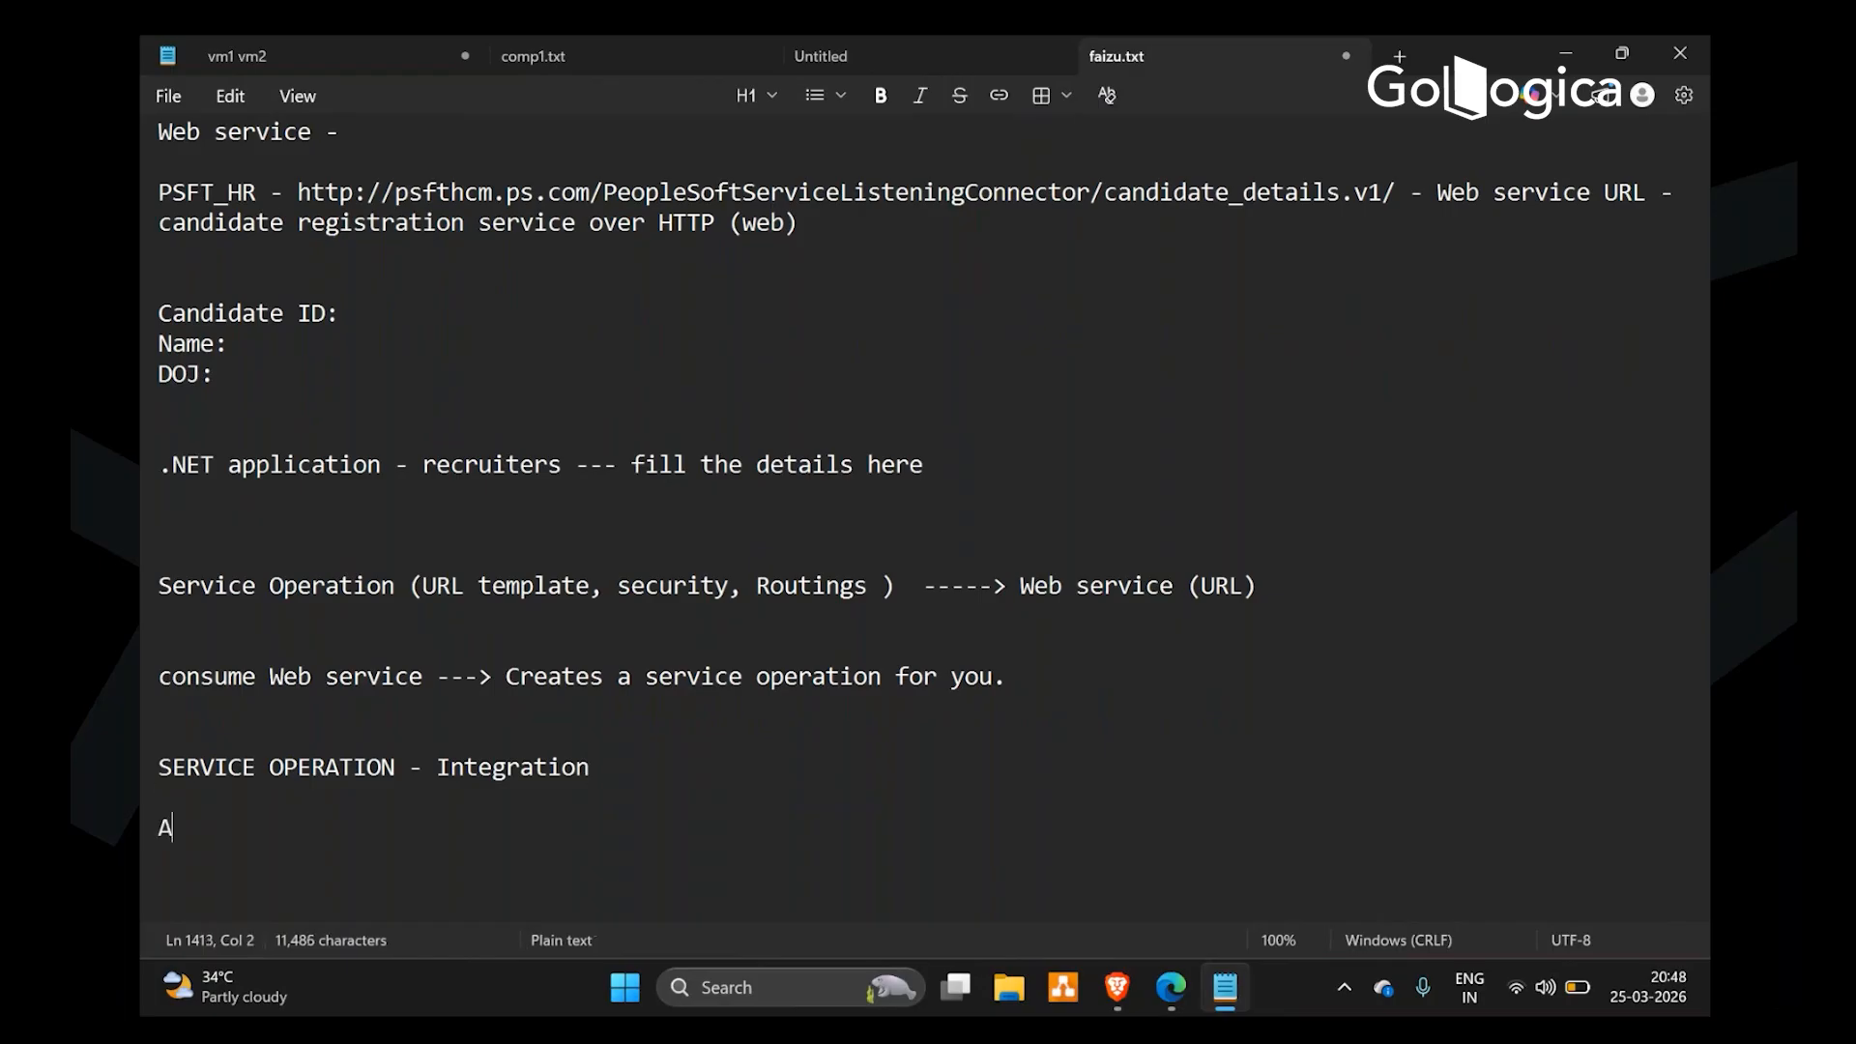
pyautogui.write('ccount sync')
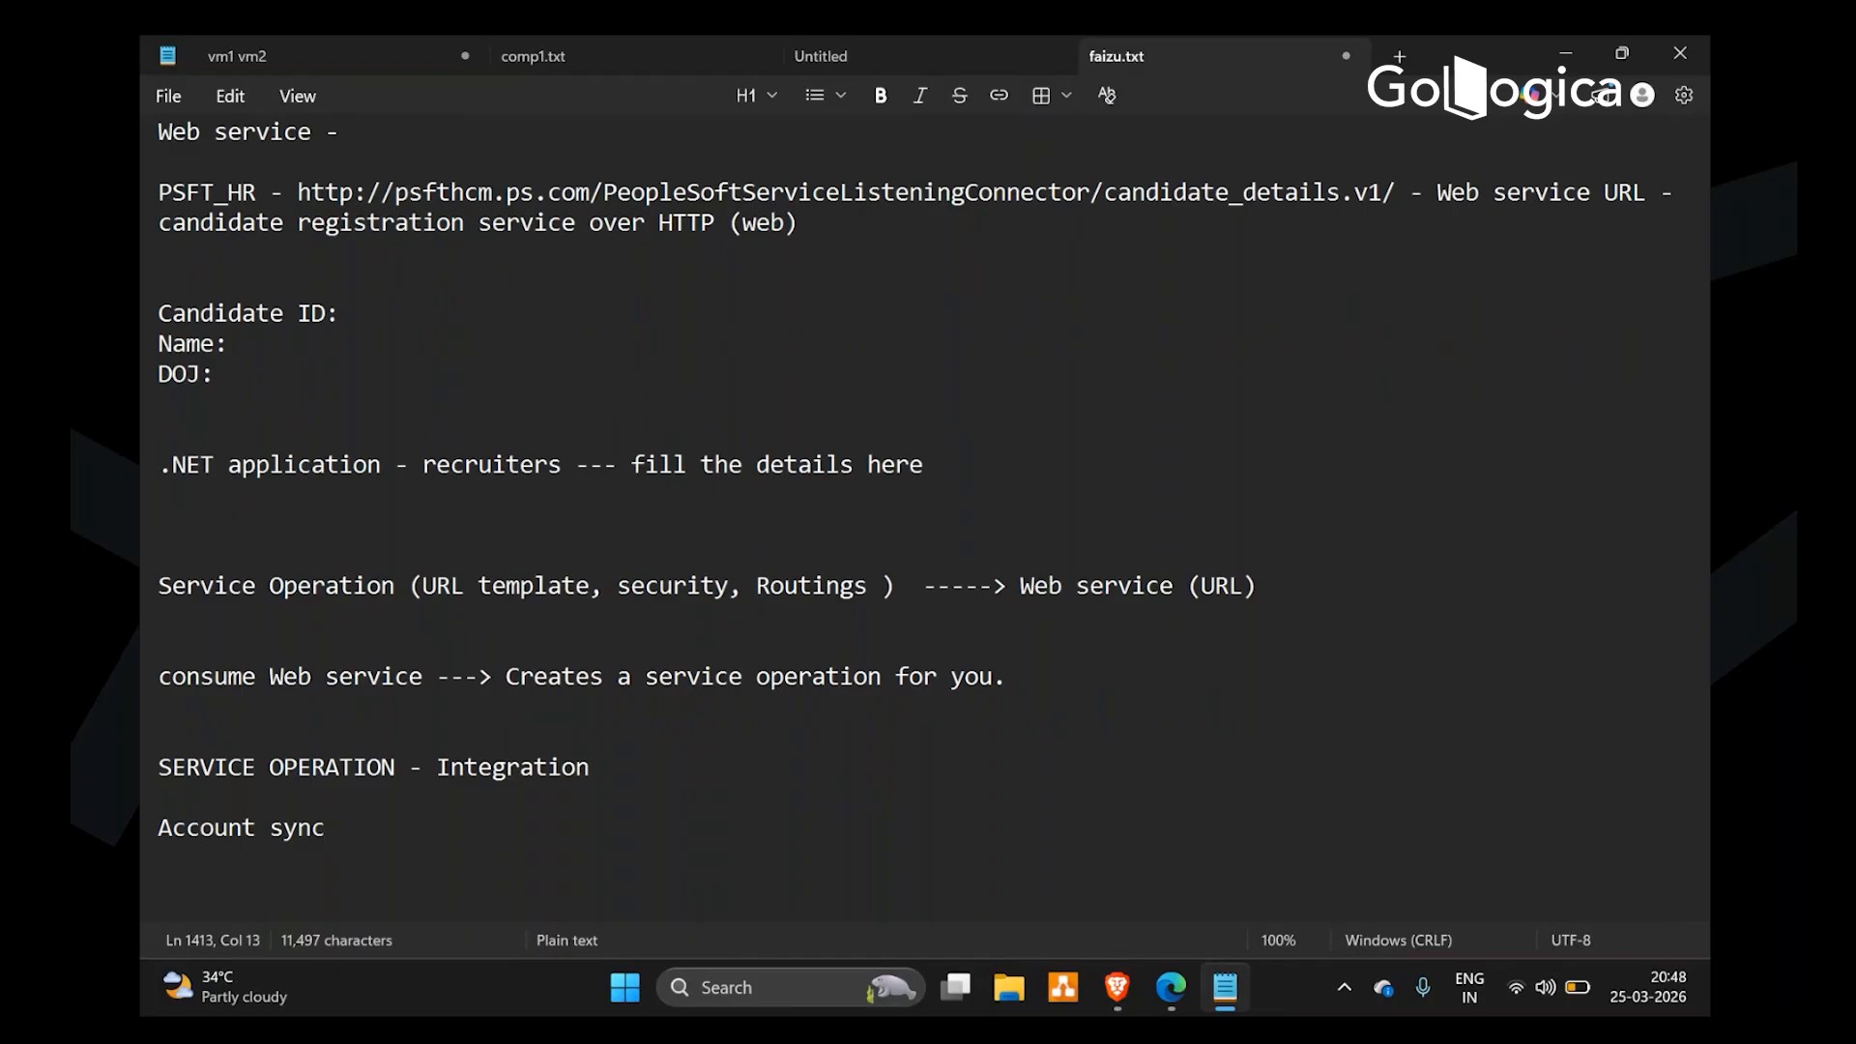
pyautogui.write(' - full sync,')
pyautogui.press('BackSpace')
pyautogui.press('BackSpace')
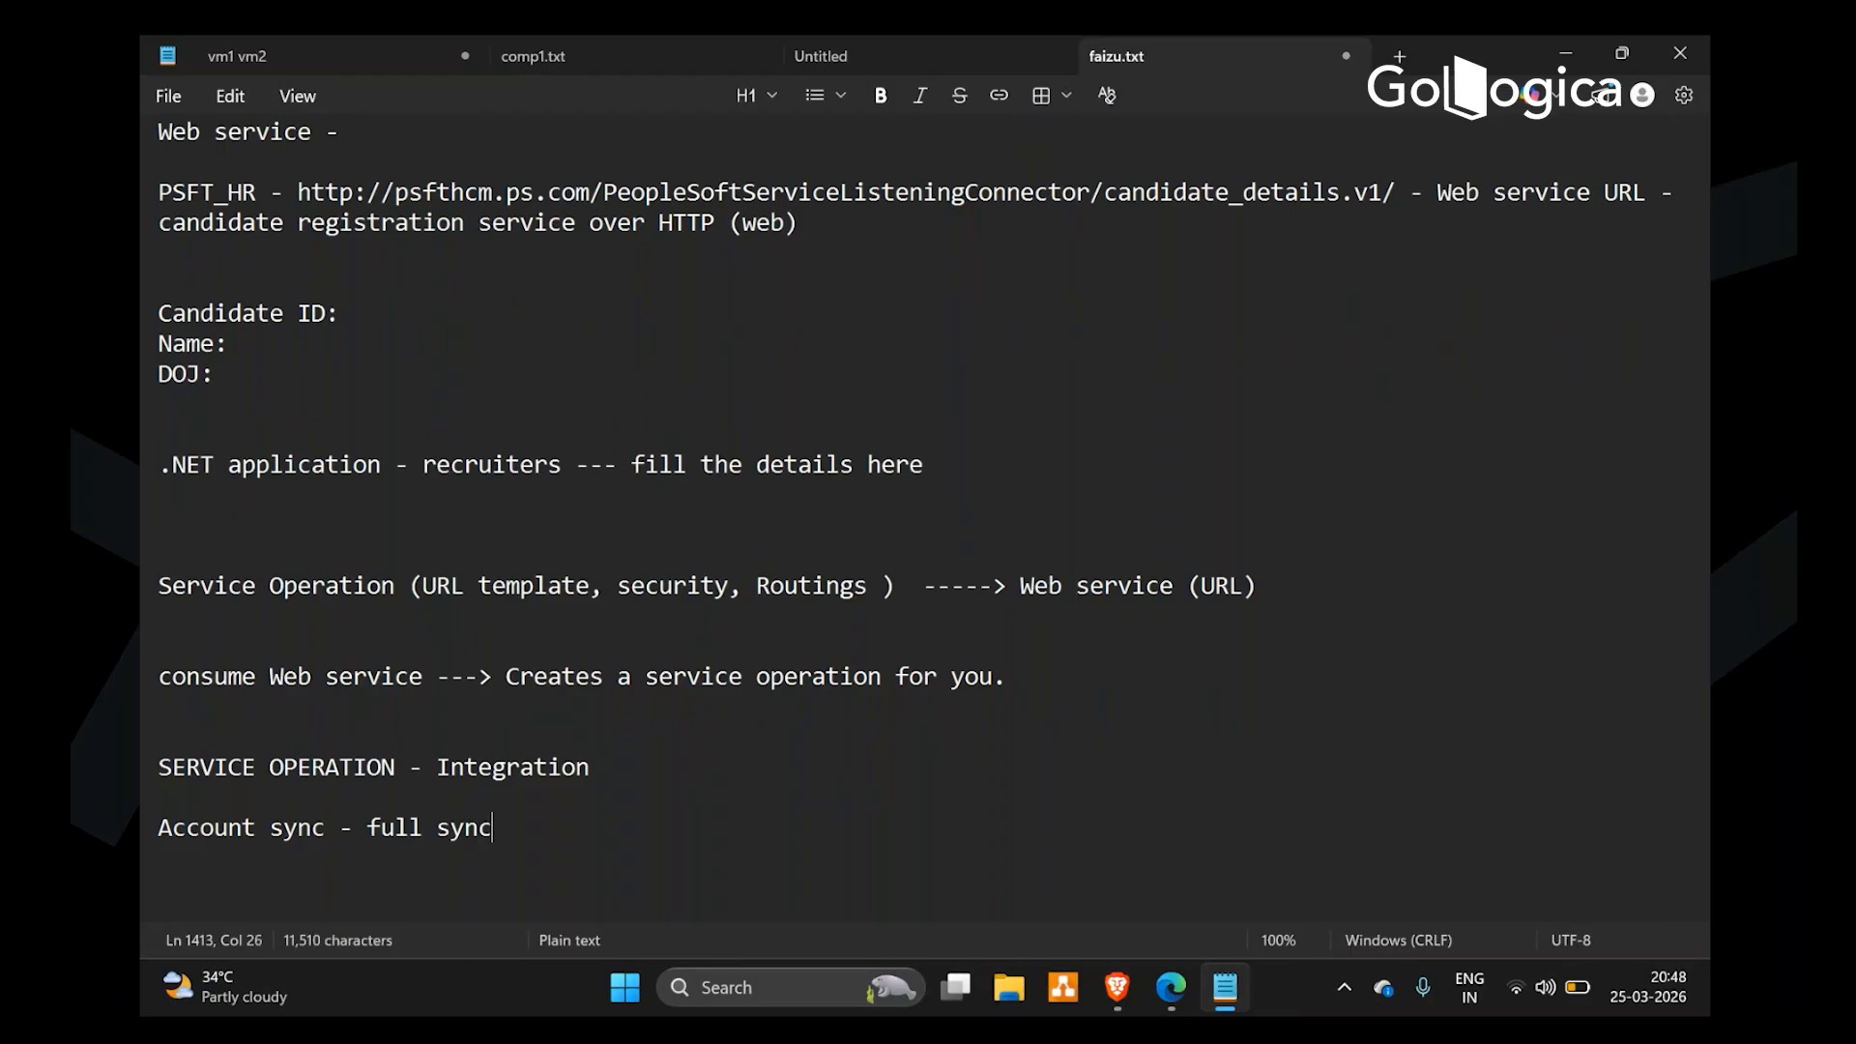
pyautogui.press('Return')
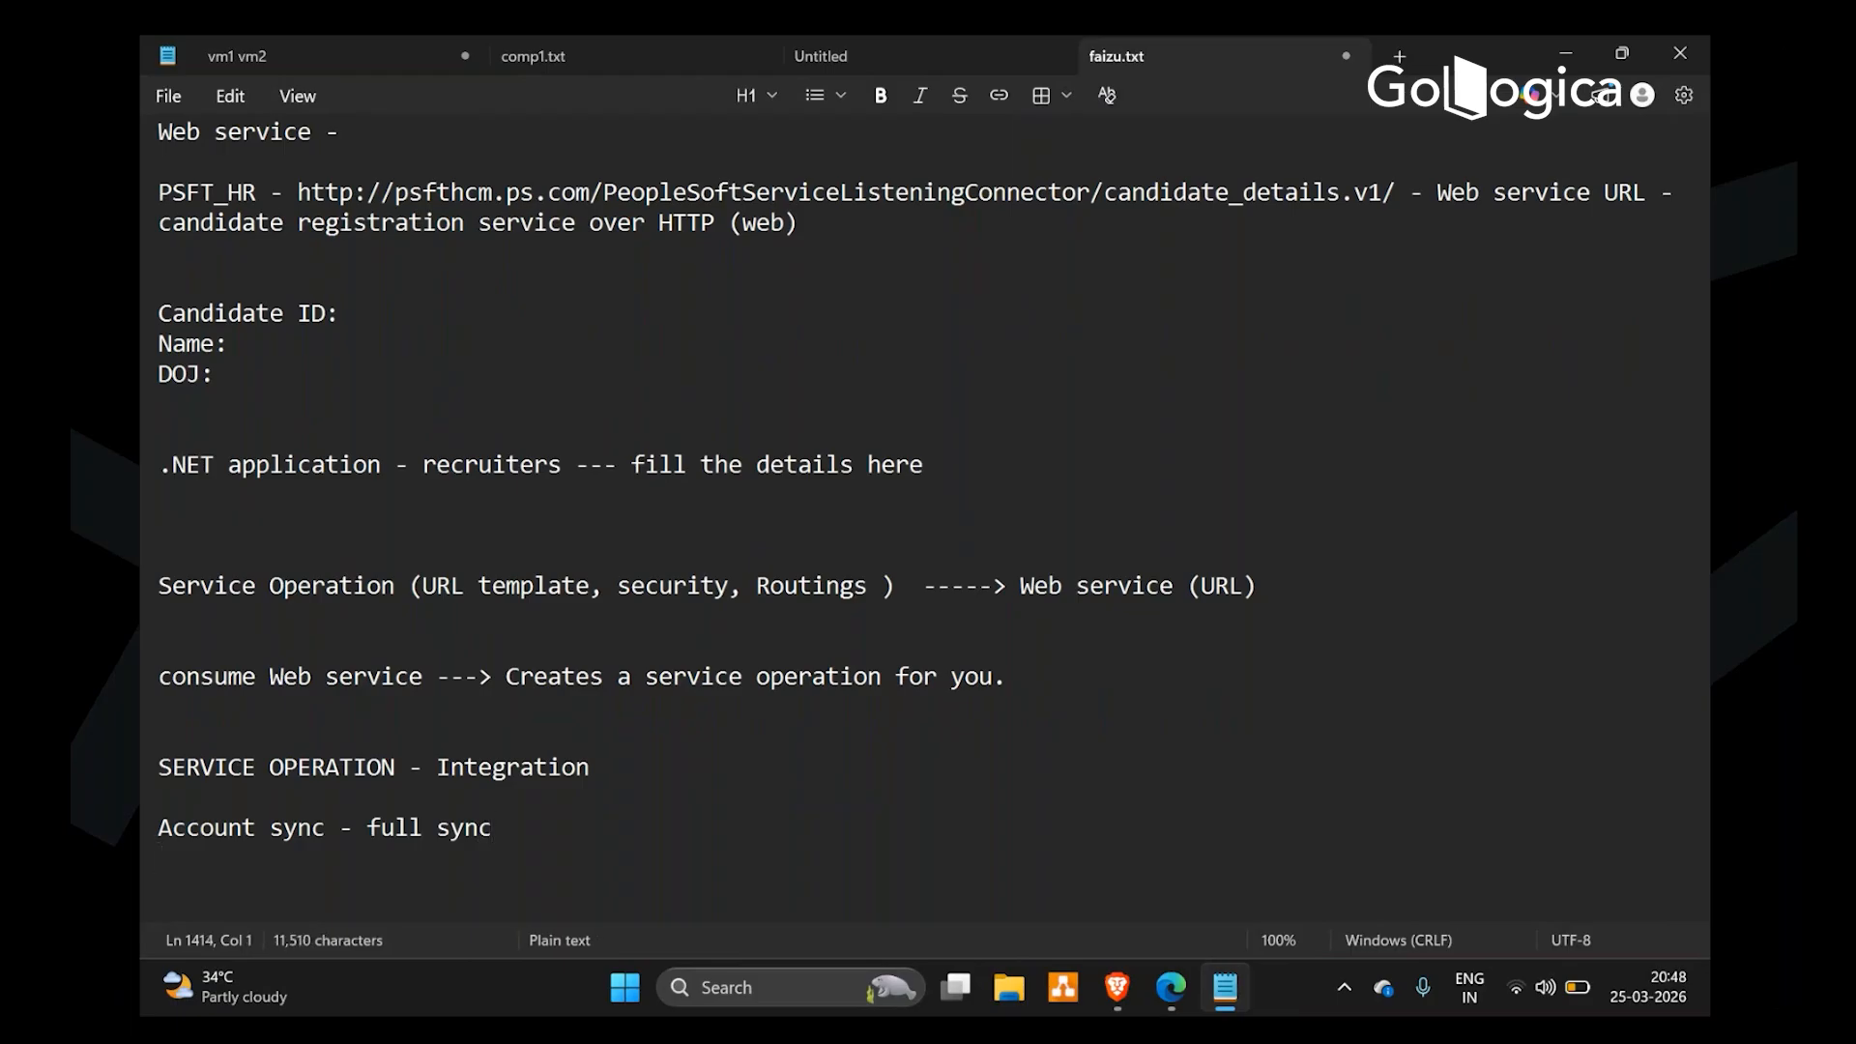
pyautogui.press('Return')
pyautogui.press('Return')
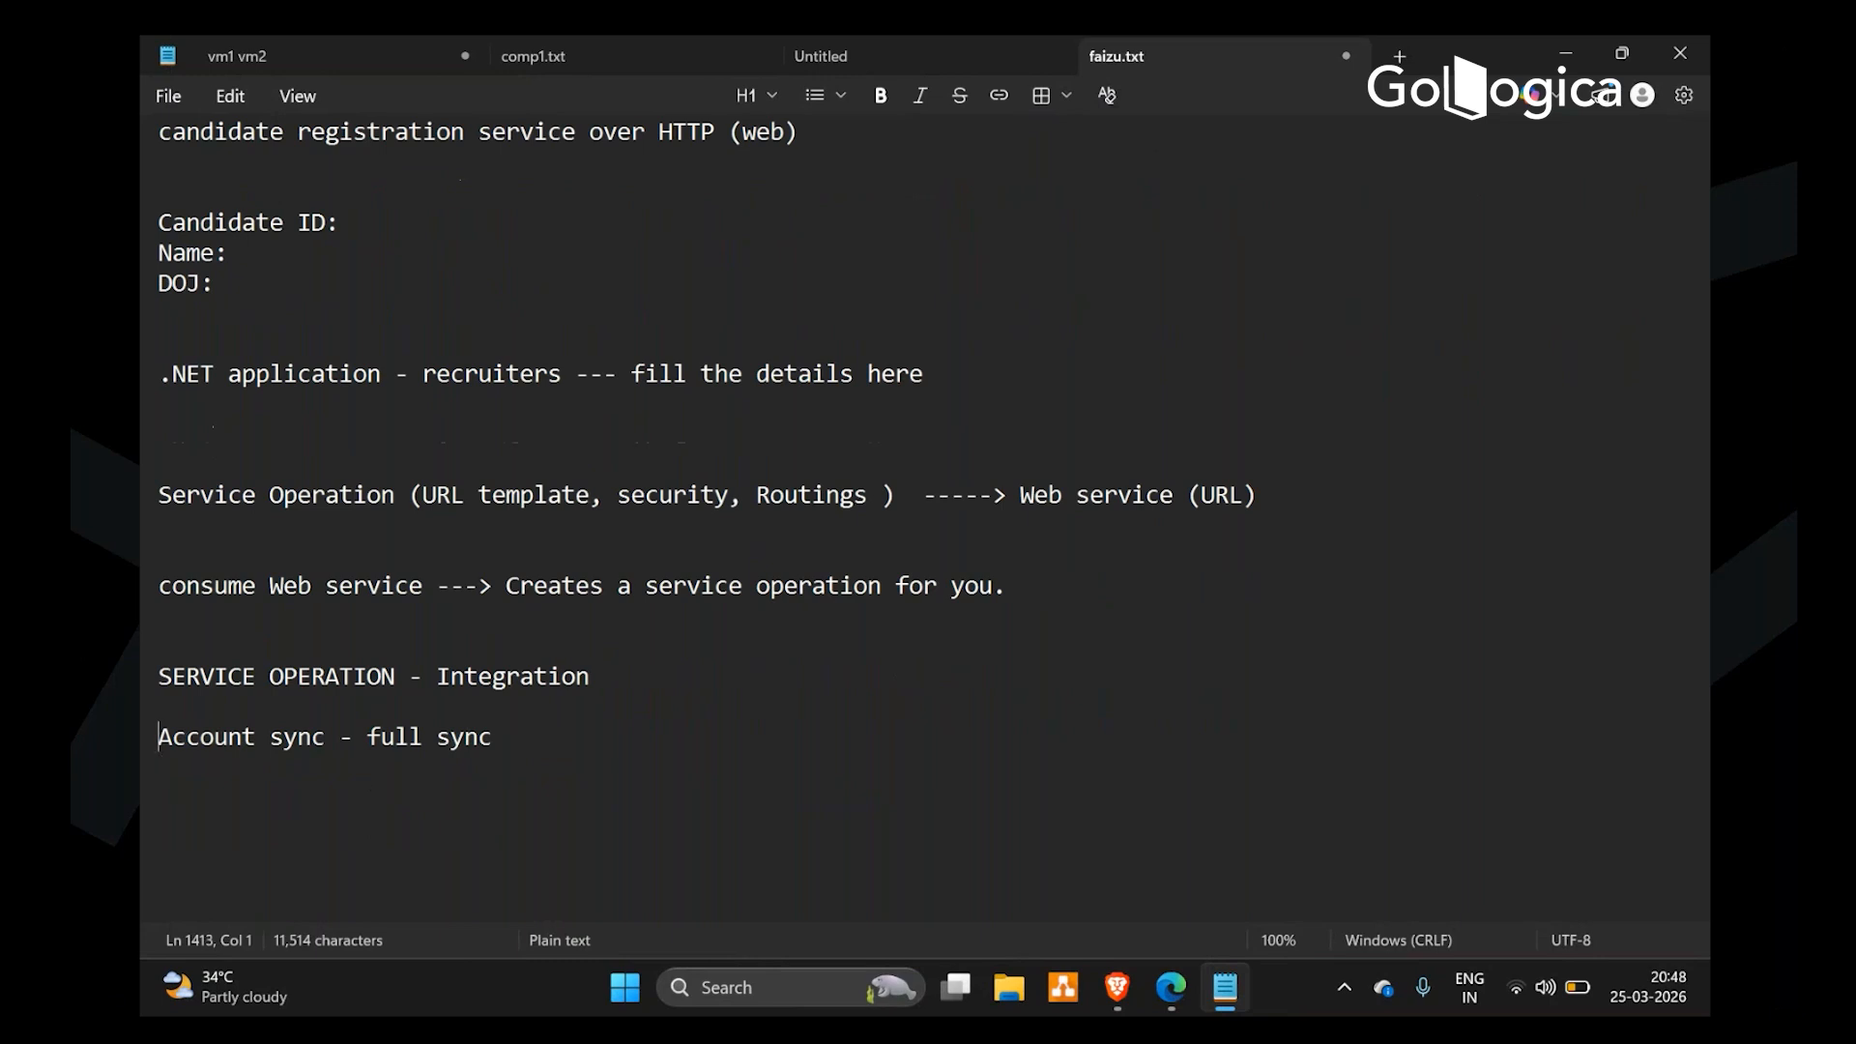
# Review the "SERVICE OPERATION - Integration" and "Account sync - full sync" lines by highlighting the account sync text
pyautogui.hotkey('shift', 'Down')
pyautogui.hotkey('shift', 'Down')
pyautogui.hotkey('shift', 'Down')
pyautogui.click(547, 675)
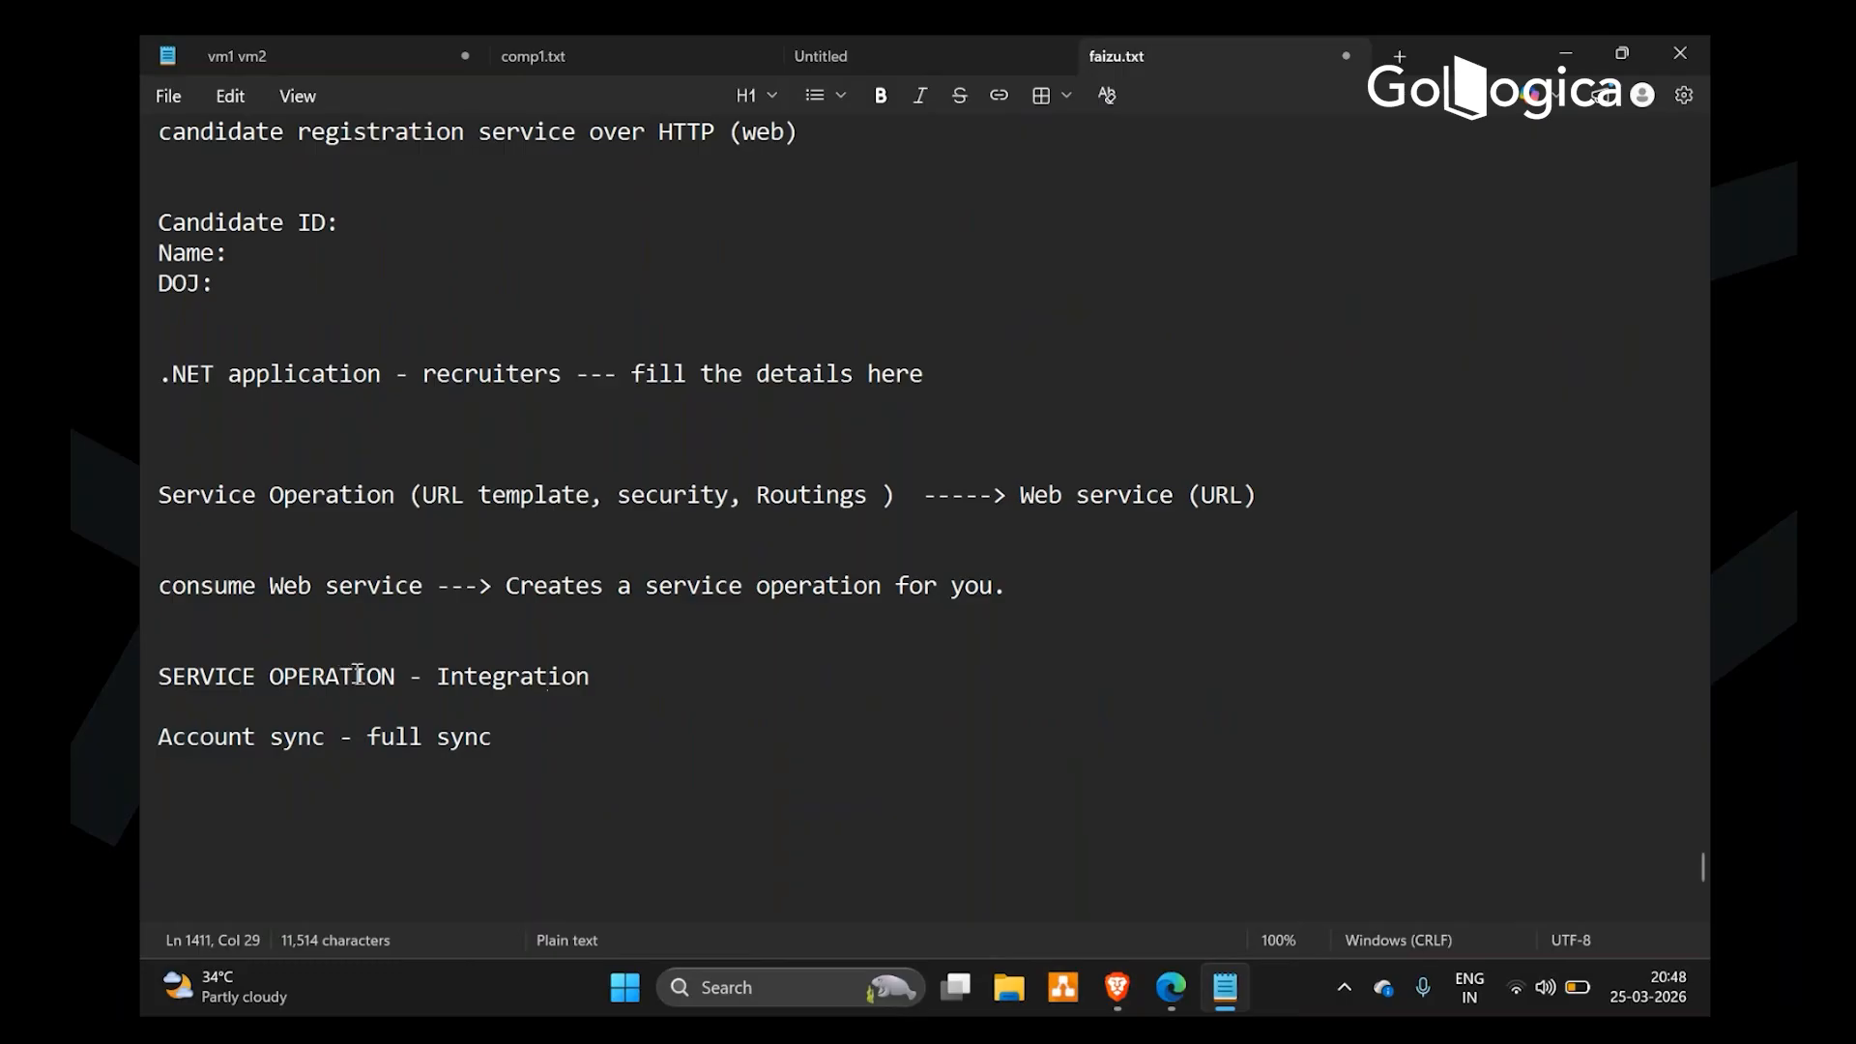
pyautogui.moveTo(537, 750); pyautogui.dragTo(170, 713)
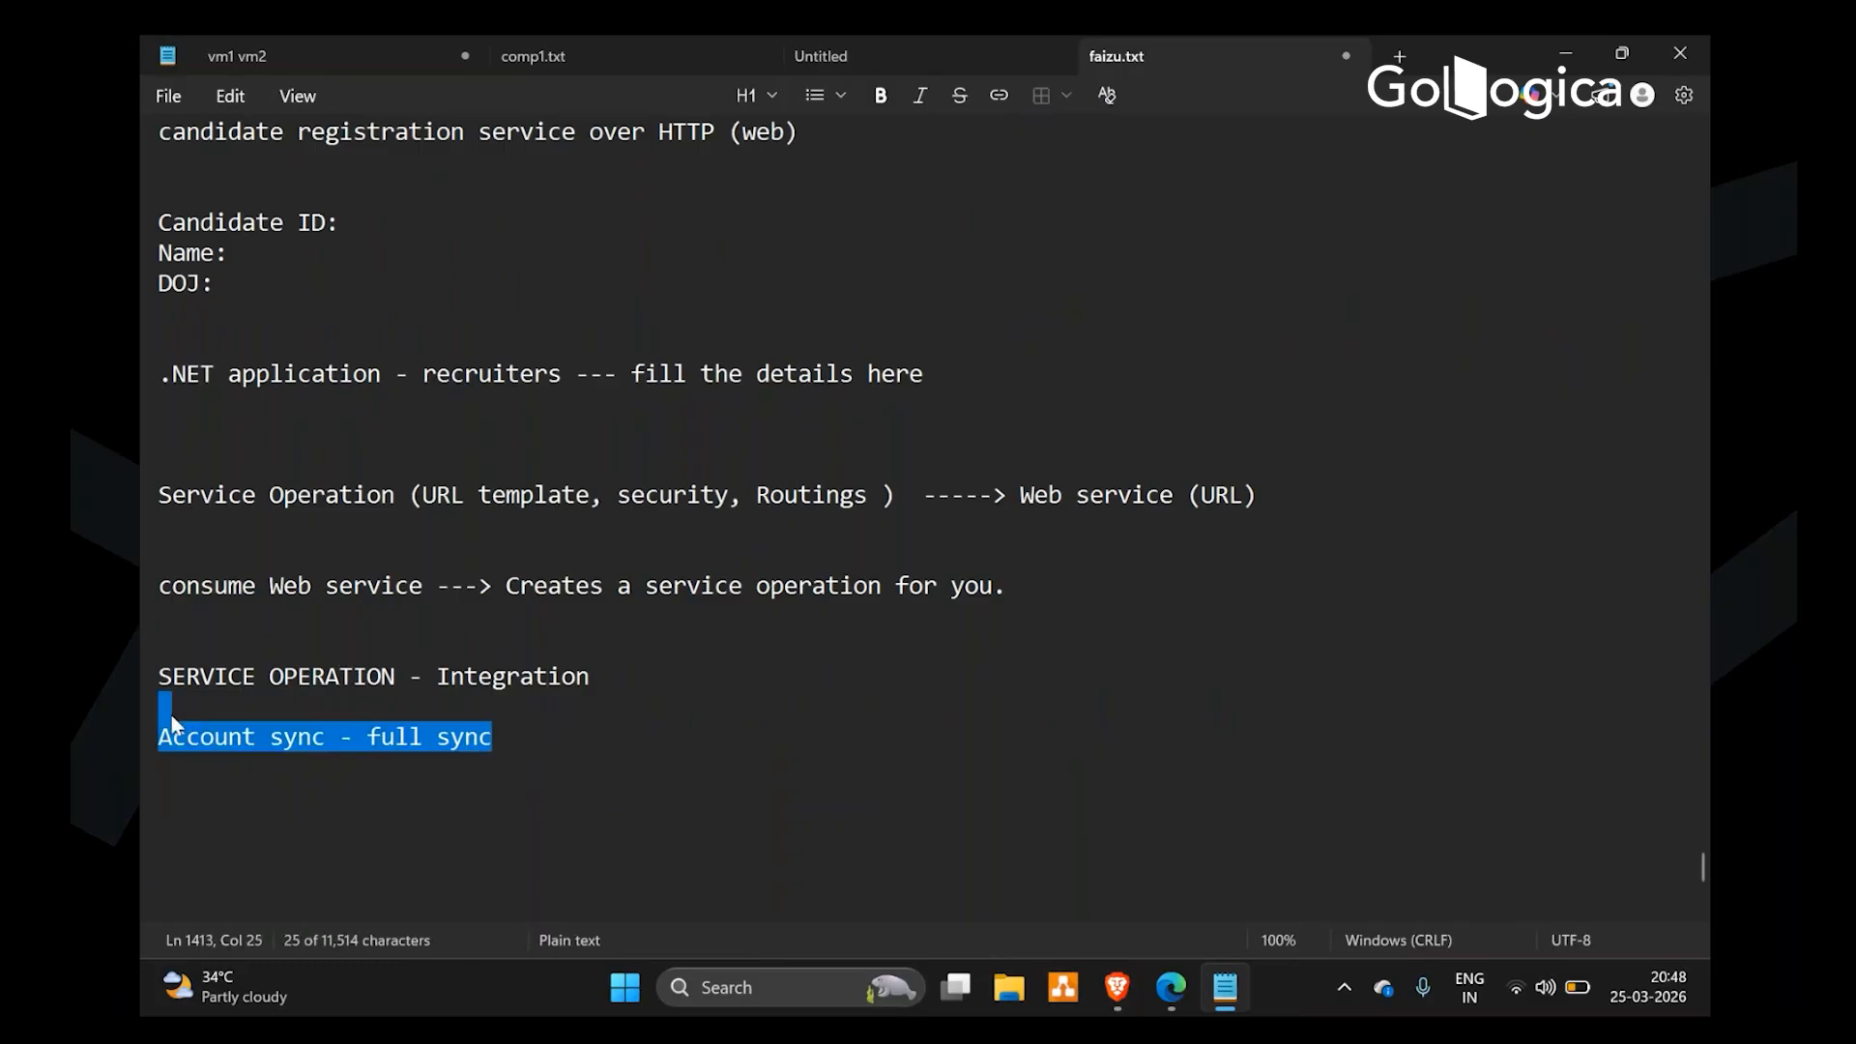
pyautogui.click(454, 717)
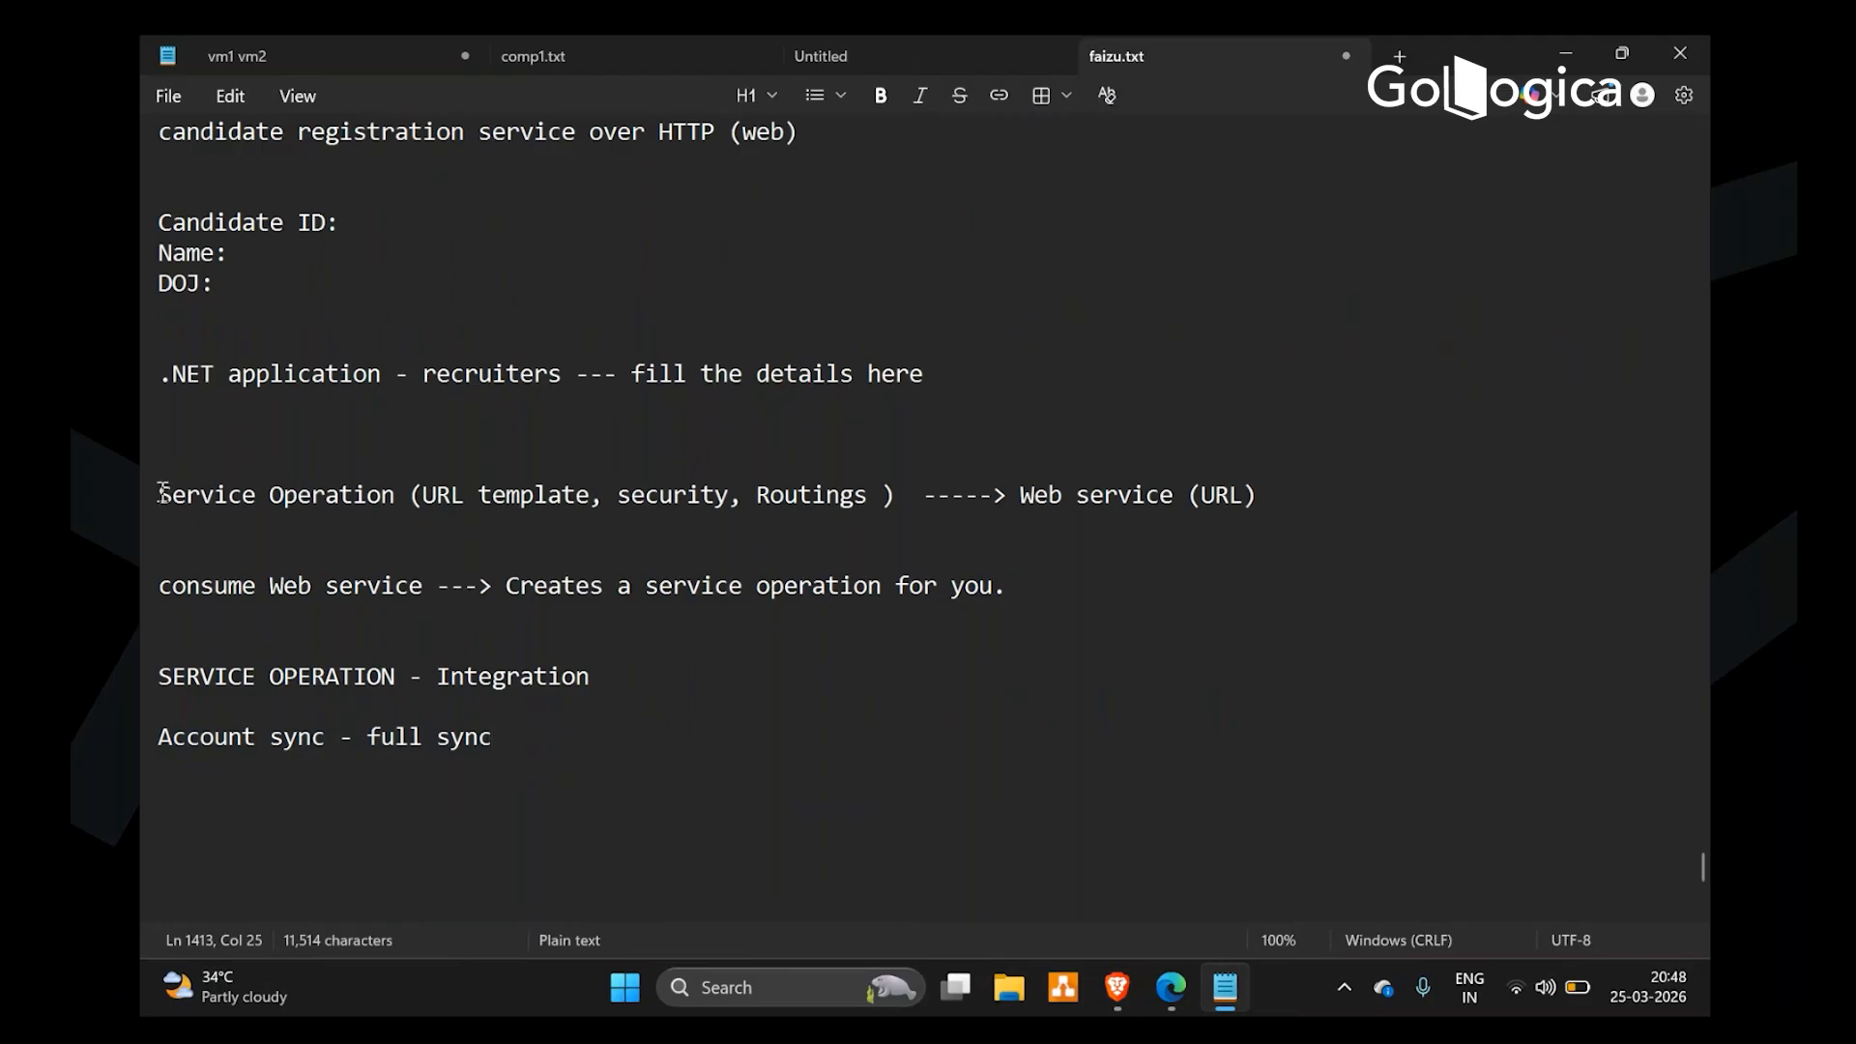
# Examine the Service Operation line by highlighting its name and the URL template, security and Routings components
pyautogui.moveTo(159, 495); pyautogui.dragTo(394, 497)
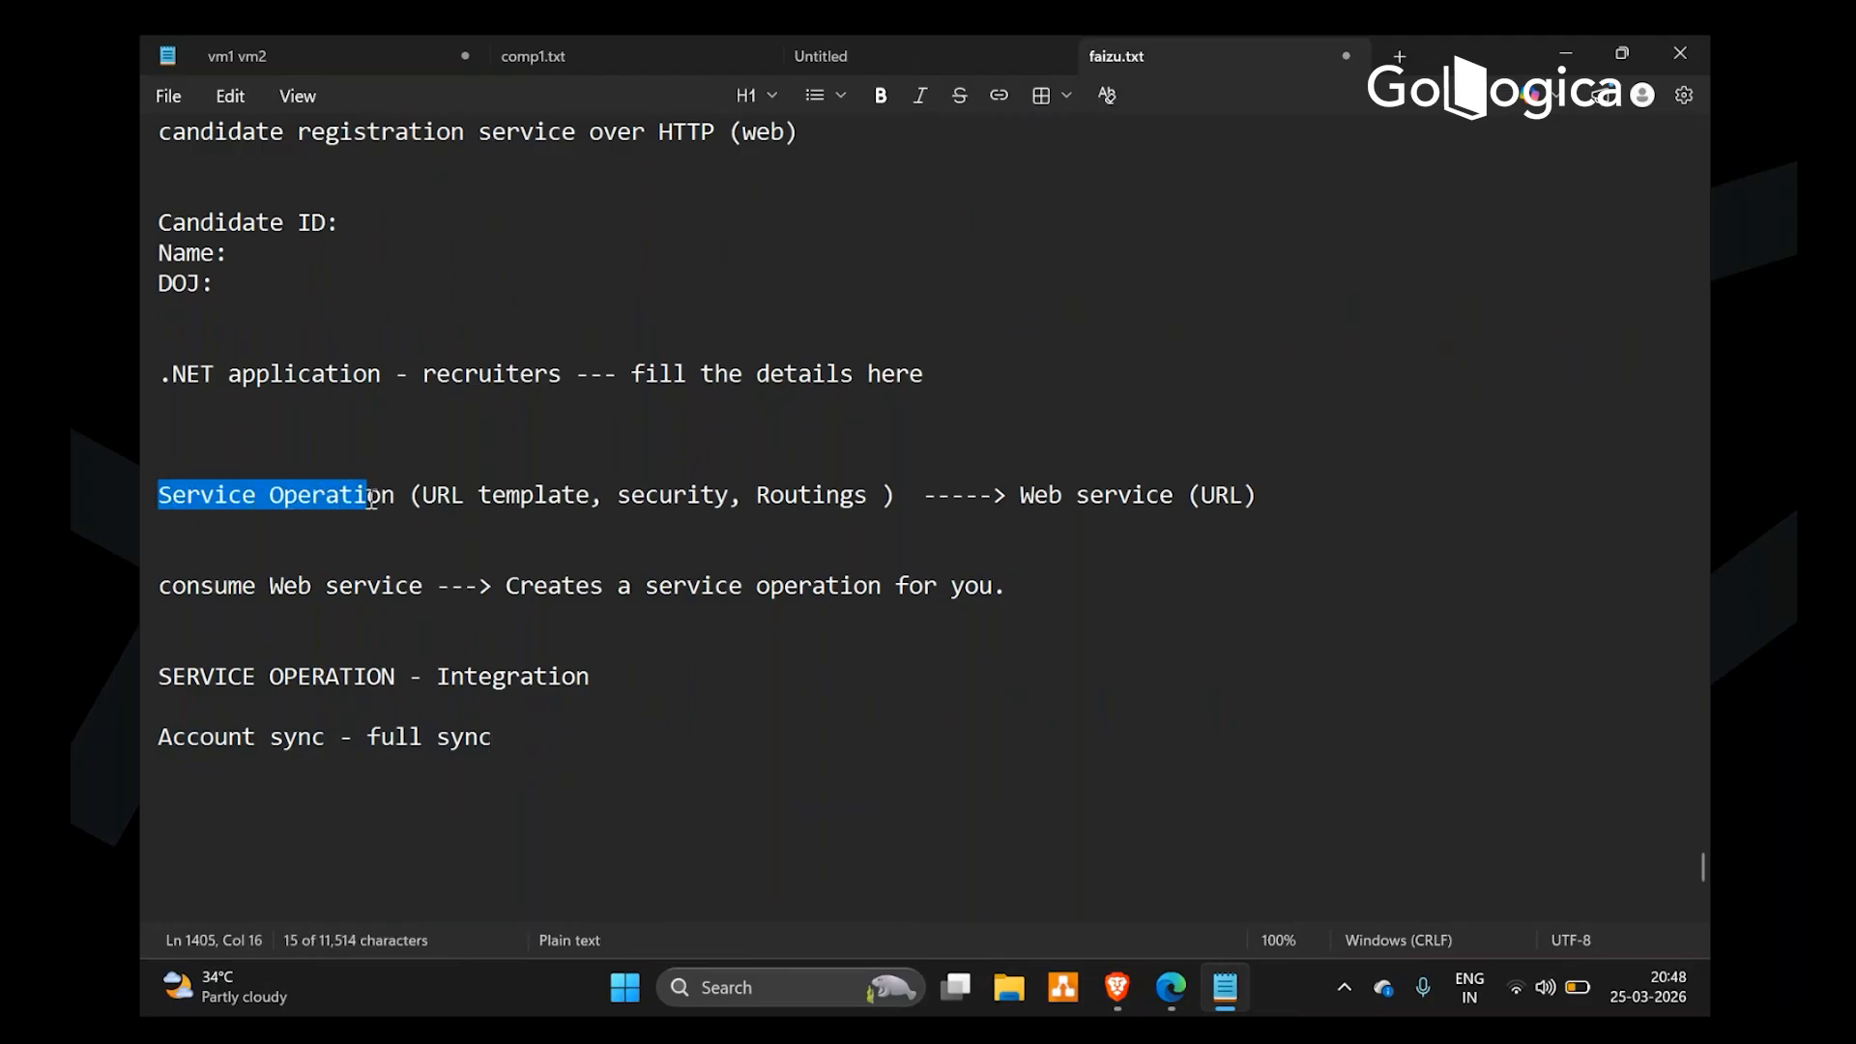
pyautogui.click(444, 526)
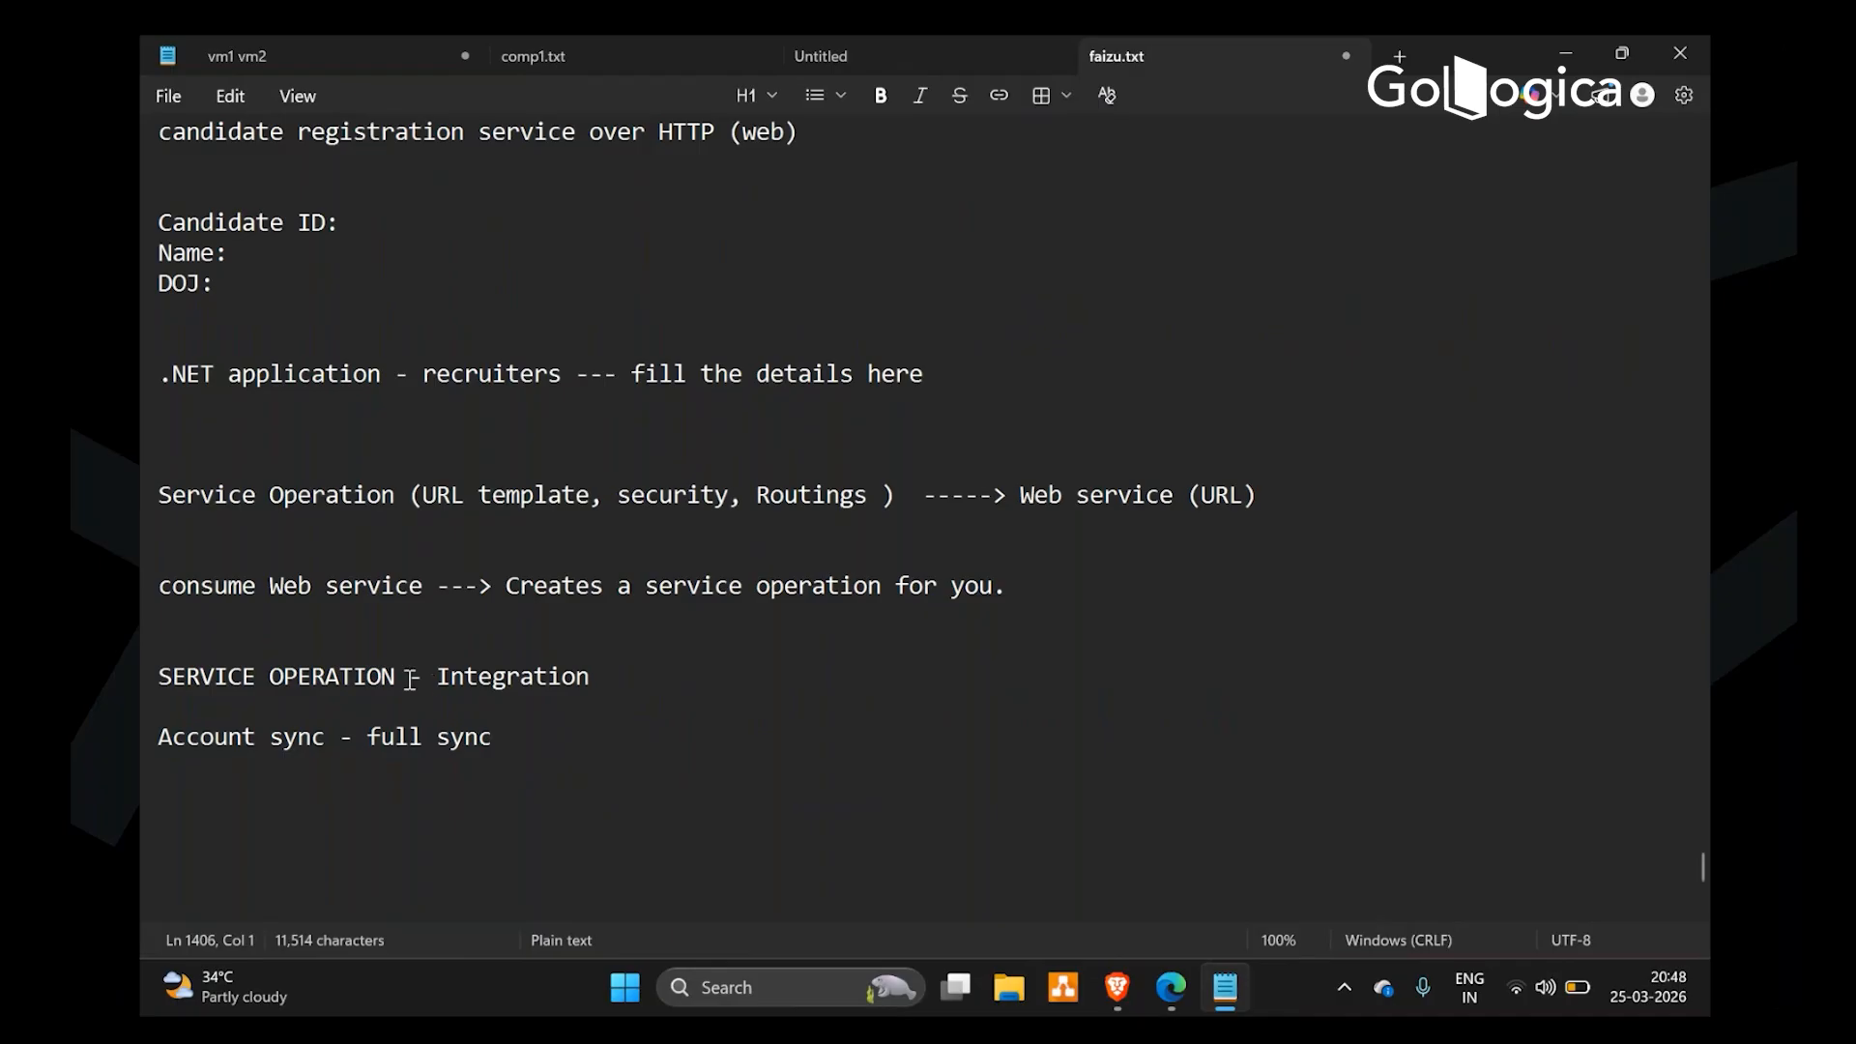
pyautogui.moveTo(160, 494); pyautogui.dragTo(499, 495)
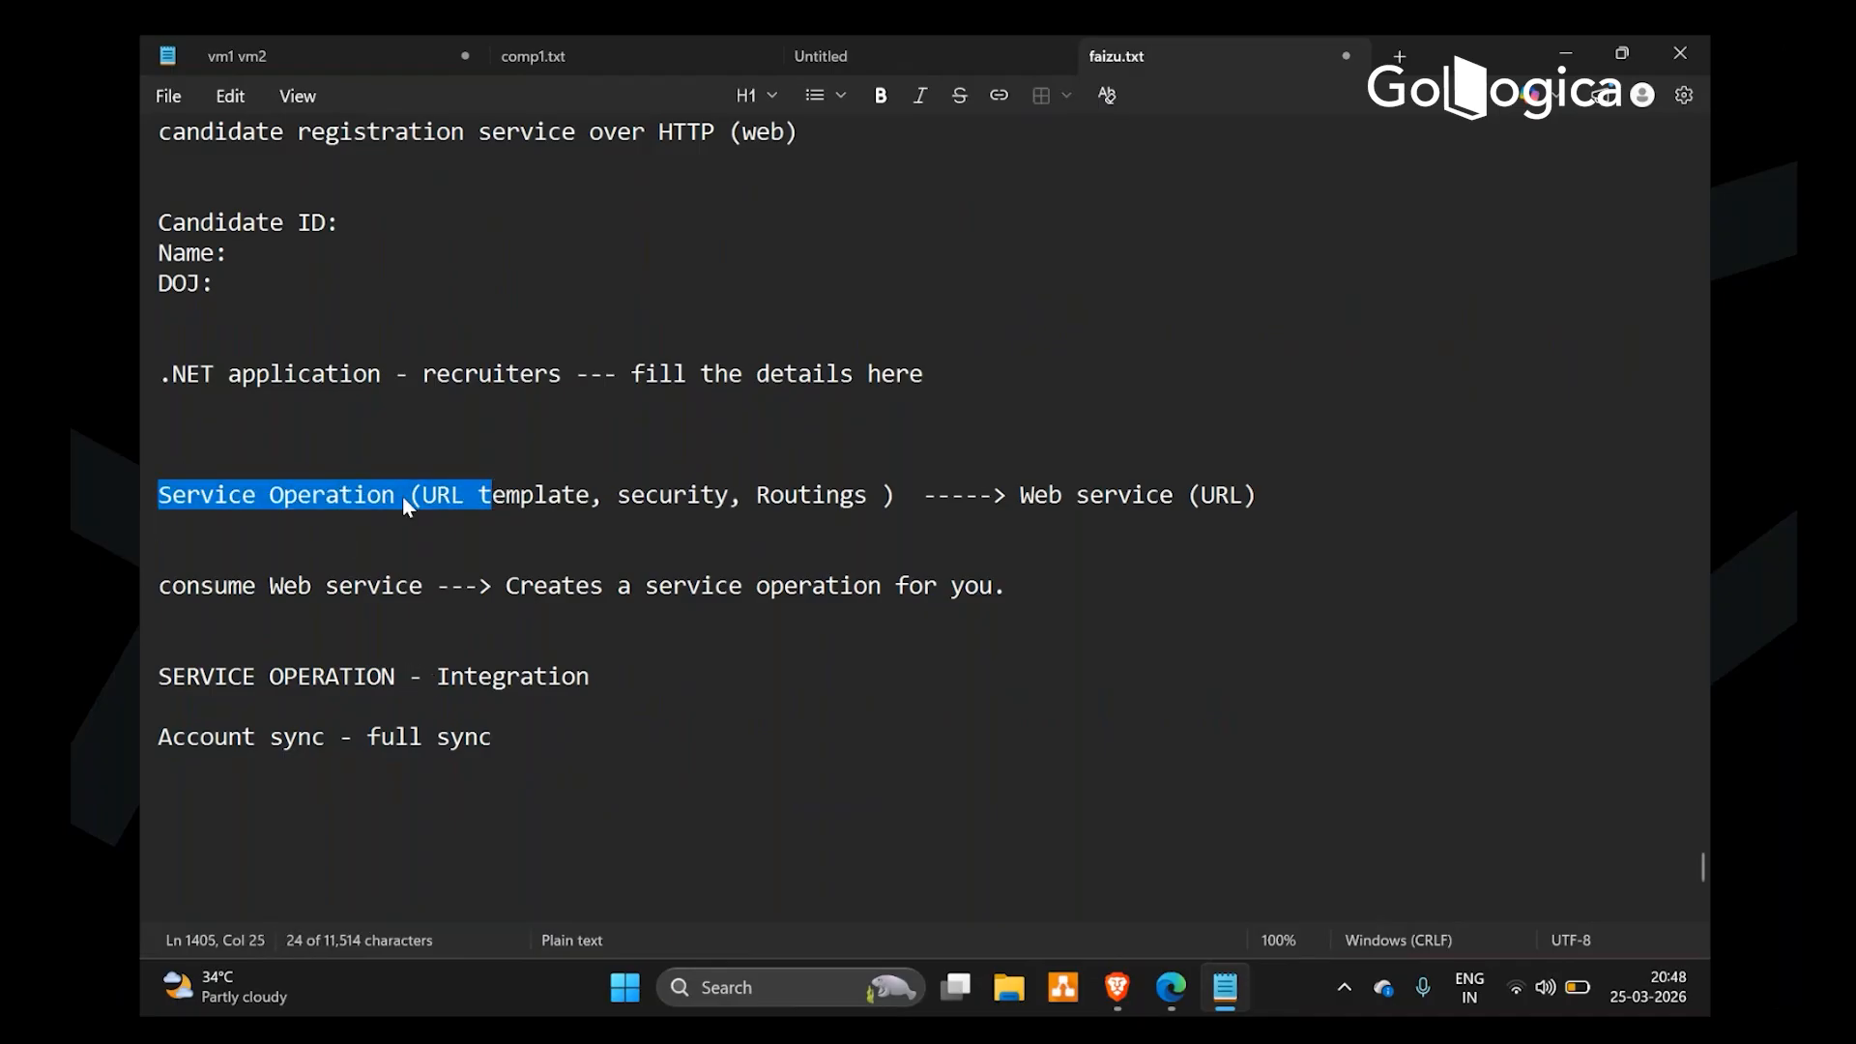
pyautogui.click(188, 495)
pyautogui.moveTo(159, 493); pyautogui.dragTo(848, 510)
pyautogui.click(687, 497)
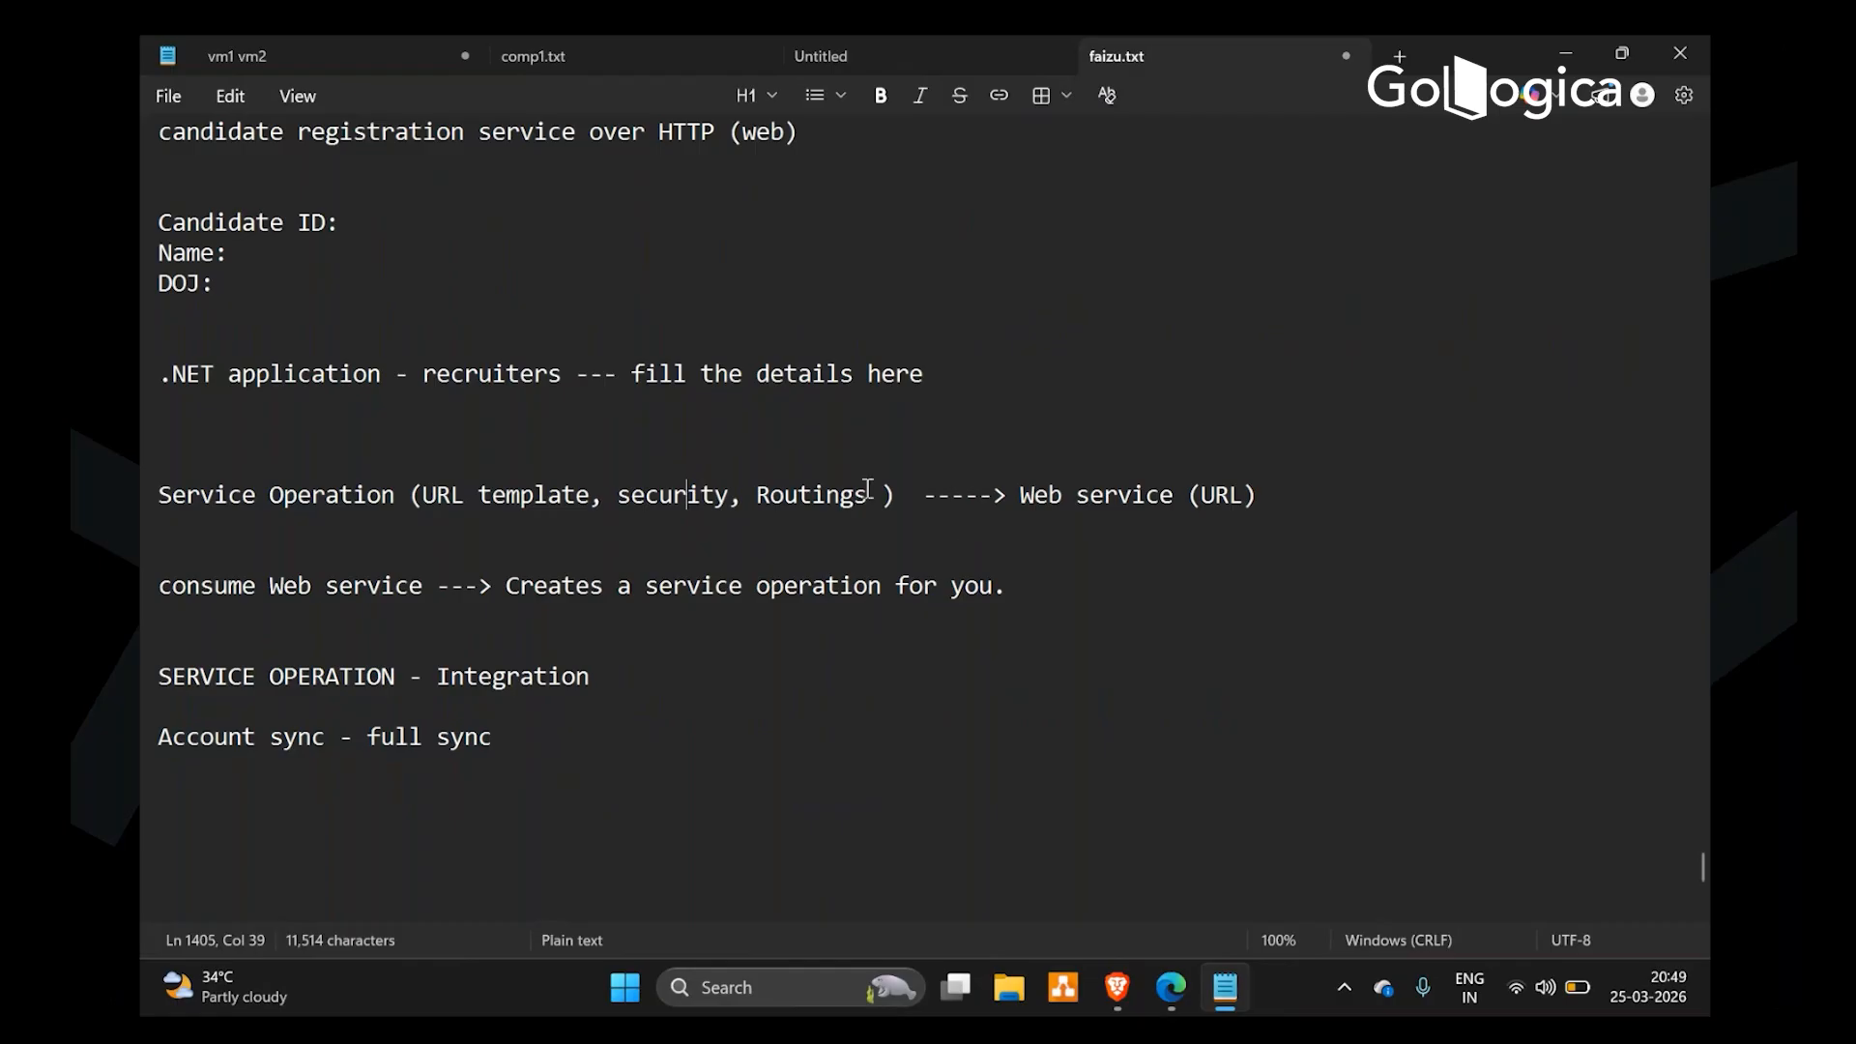
# Review the notes from the Service Operation line through the account sync line, highlighting the block and the service operation definition
pyautogui.moveTo(190, 448); pyautogui.dragTo(609, 767)
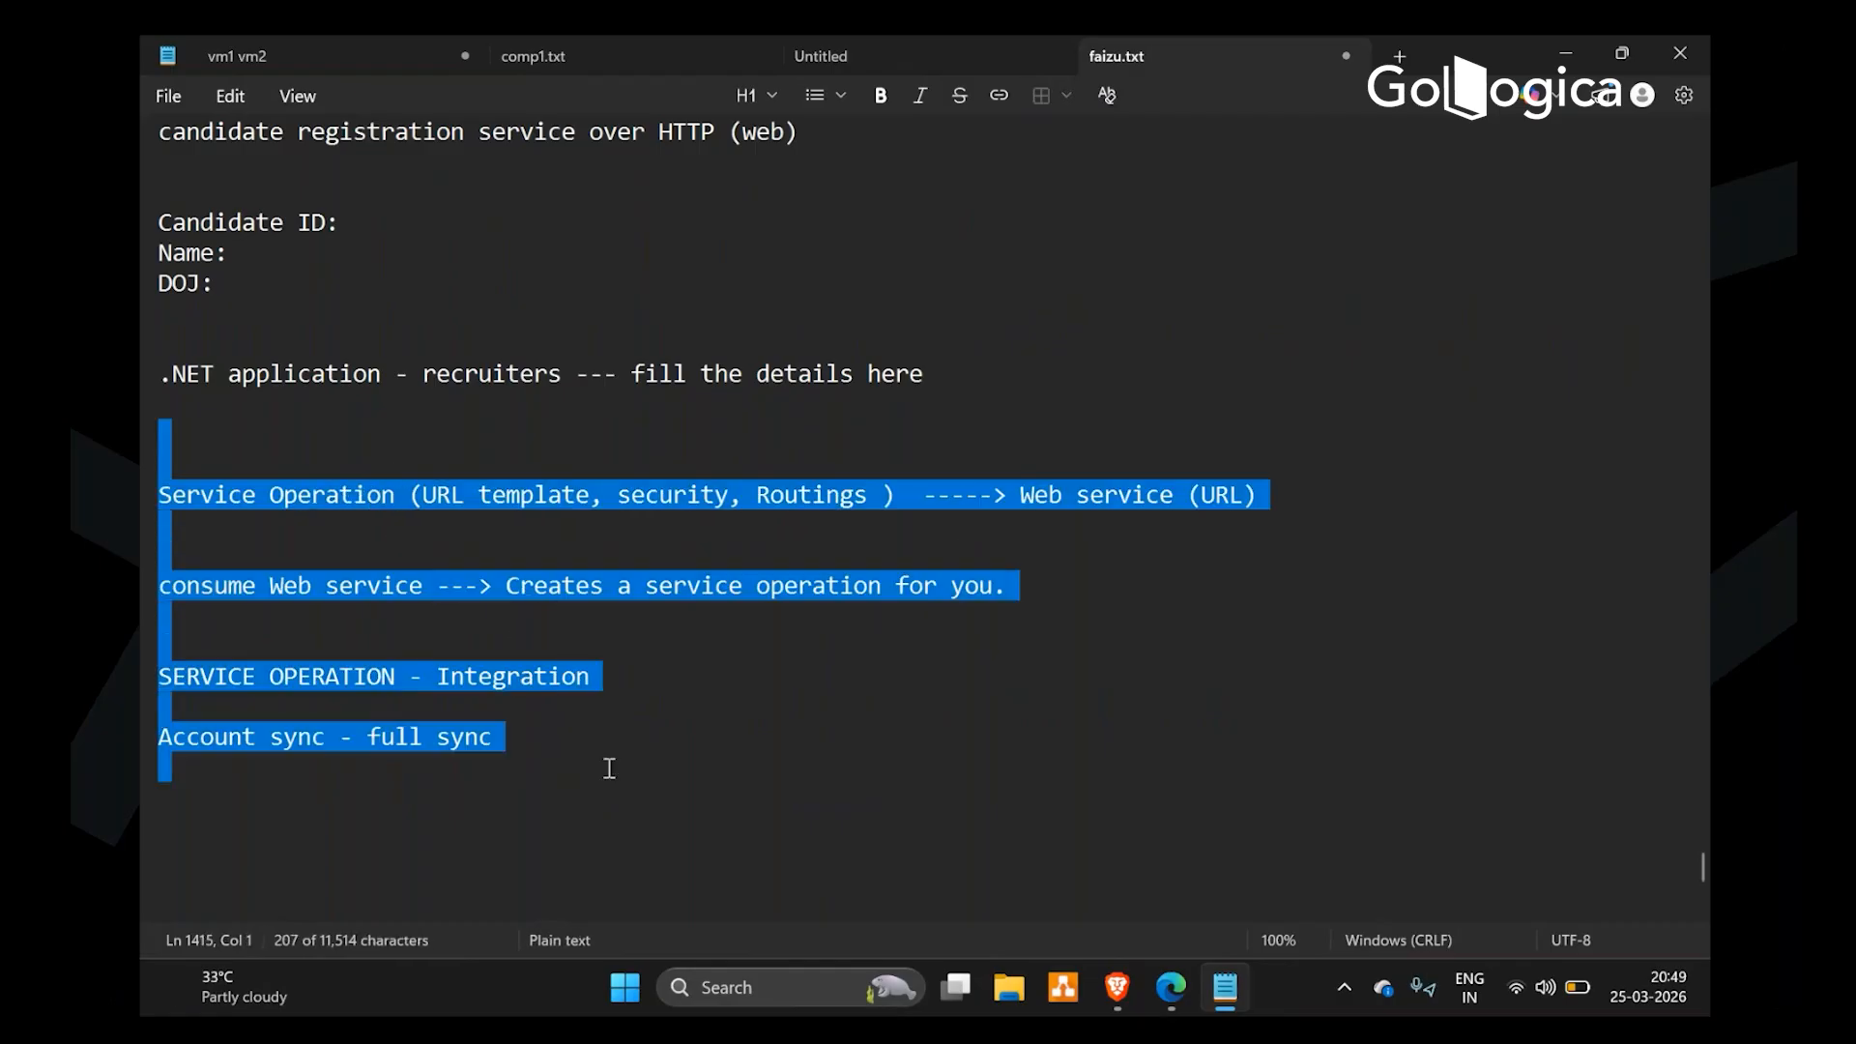
pyautogui.click(384, 523)
pyautogui.moveTo(193, 432); pyautogui.dragTo(909, 501)
pyautogui.click(807, 556)
pyautogui.click(816, 734)
pyautogui.moveTo(909, 495); pyautogui.dragTo(270, 512)
pyautogui.click(396, 551)
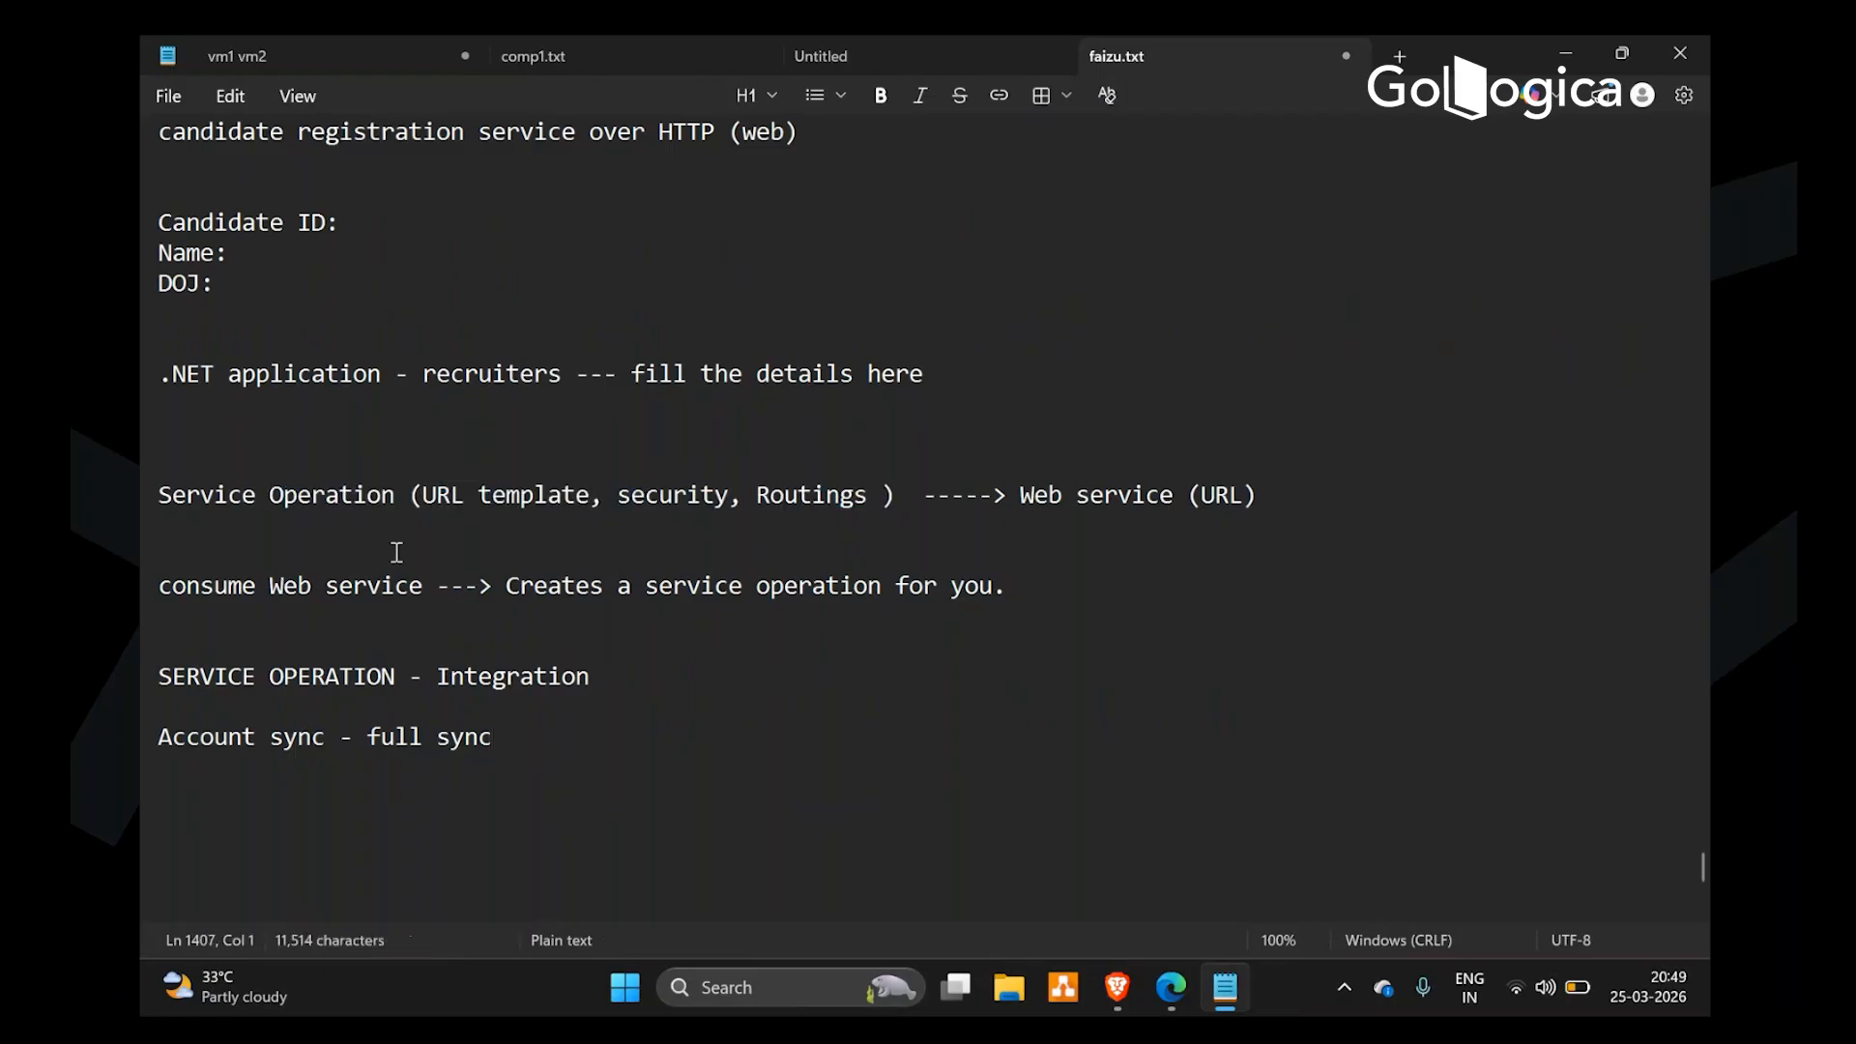
# Compare the URL template and security components with "Web service (URL)" and the consume Web service line by highlighting the text
pyautogui.moveTo(422, 495); pyautogui.dragTo(716, 501)
pyautogui.click(834, 530)
pyautogui.click(1076, 495)
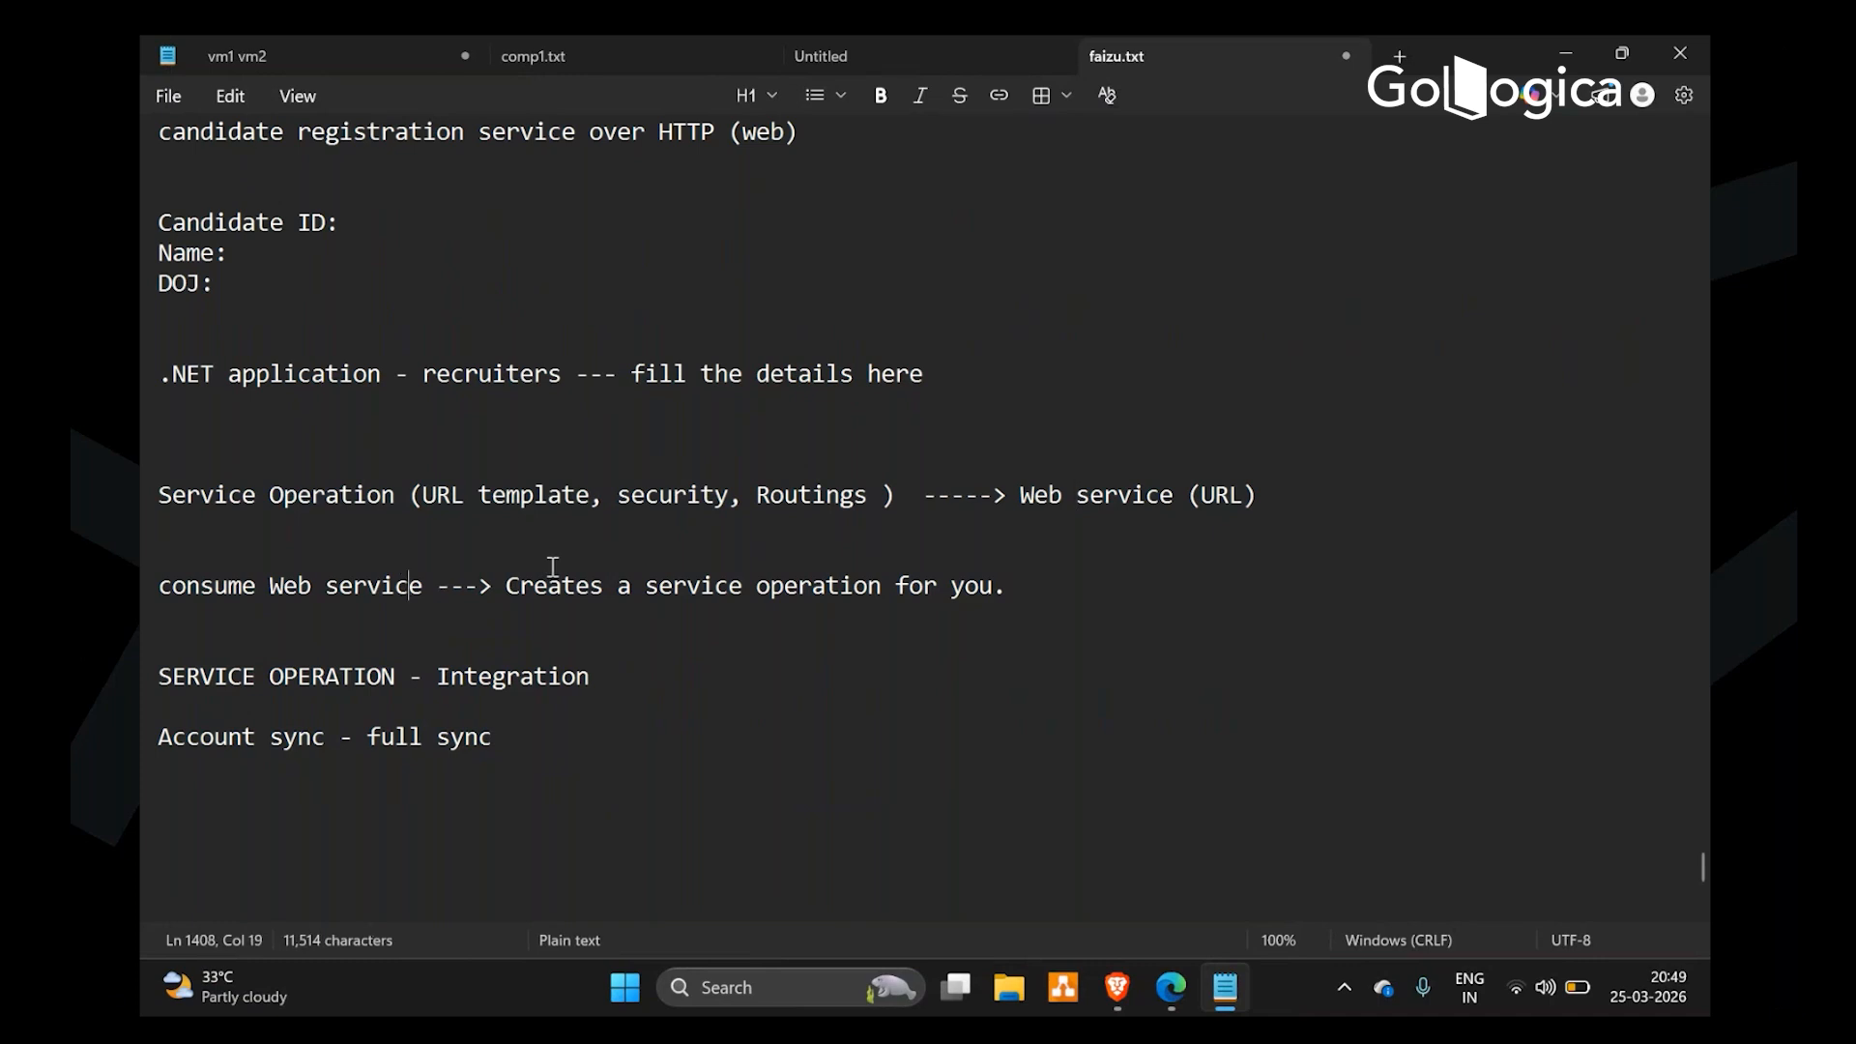
pyautogui.moveTo(1033, 495); pyautogui.dragTo(1188, 499)
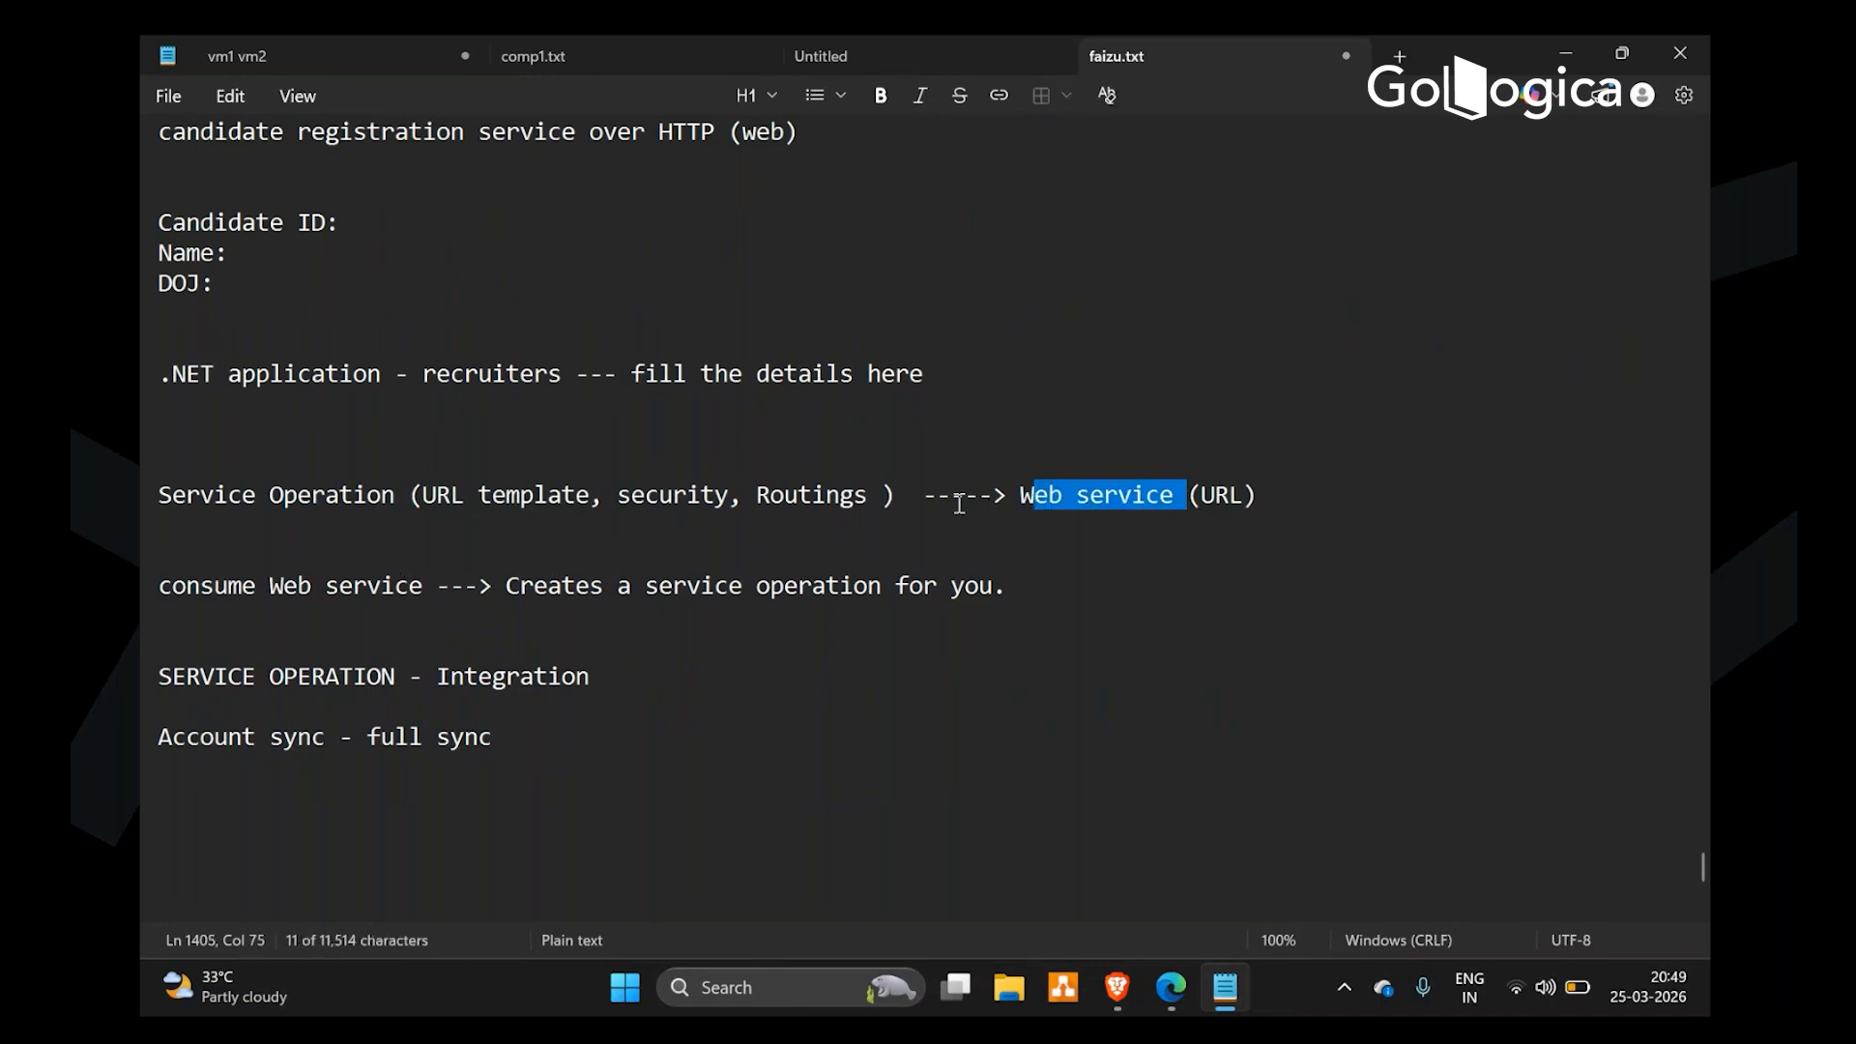
pyautogui.click(367, 585)
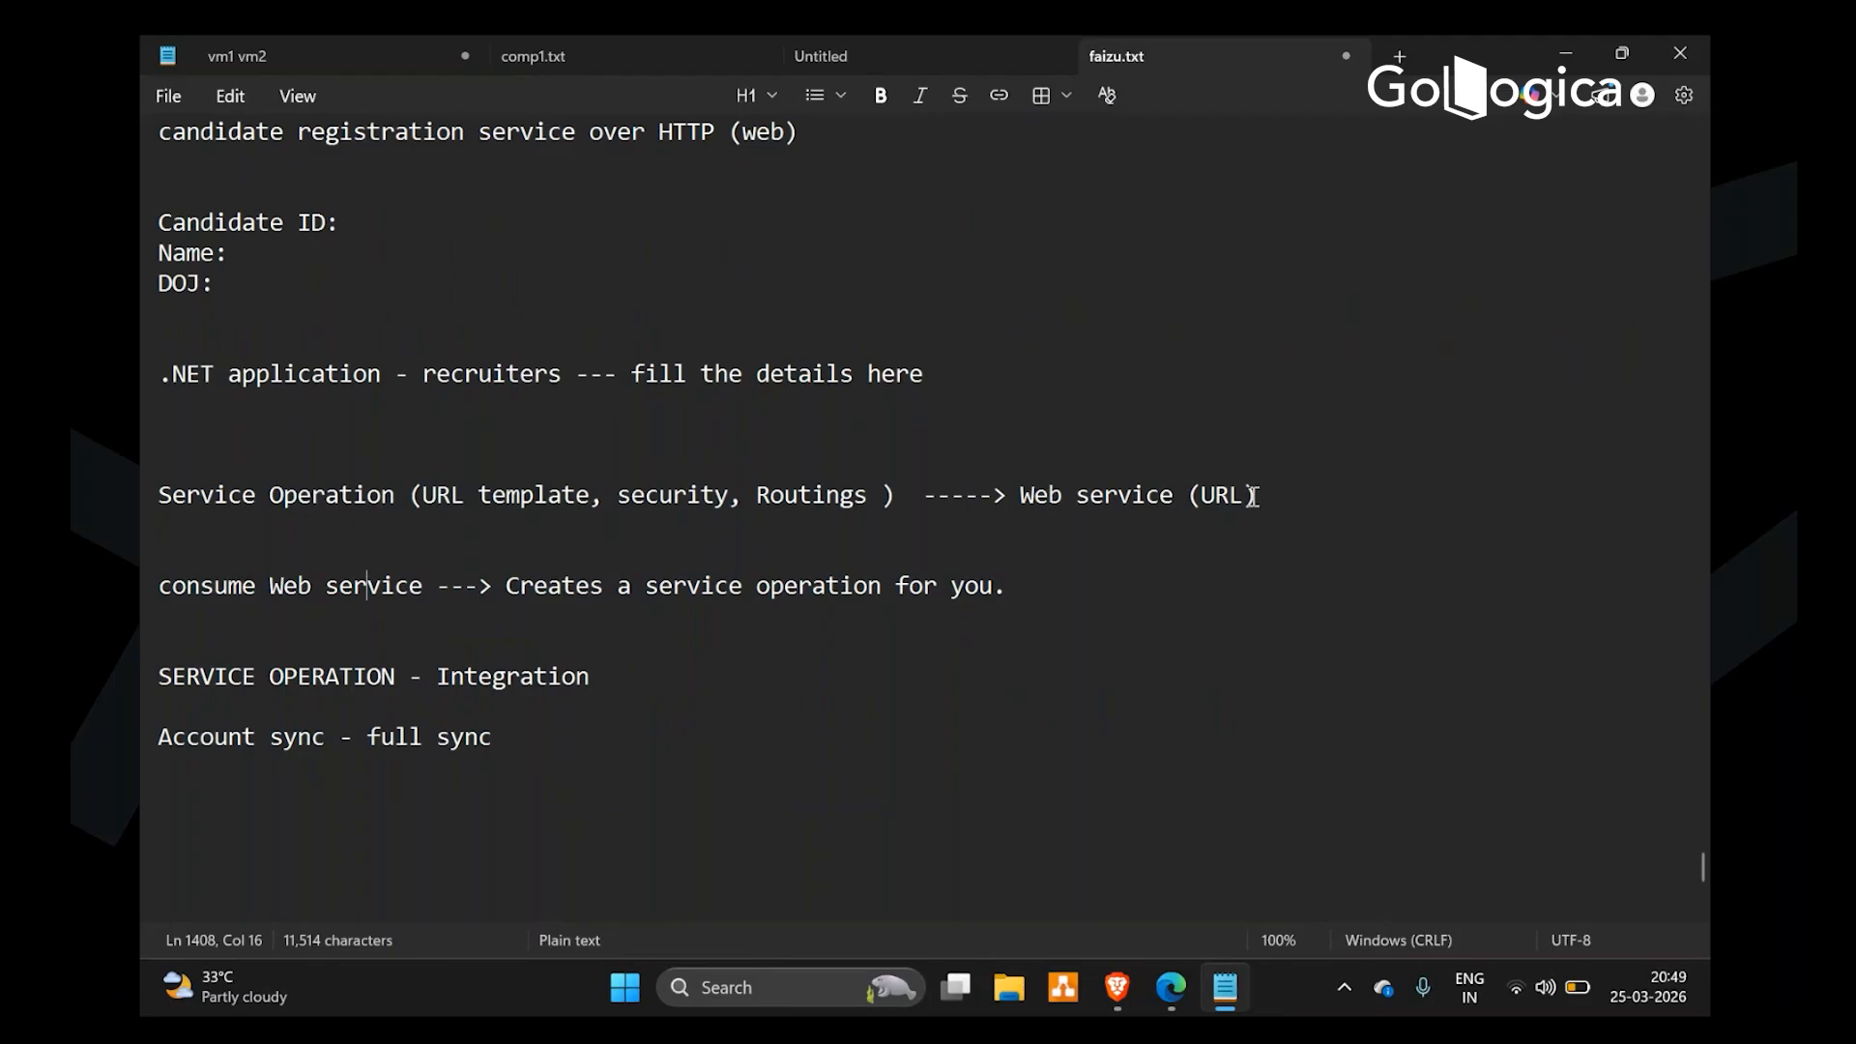
pyautogui.moveTo(1282, 497); pyautogui.dragTo(1096, 497)
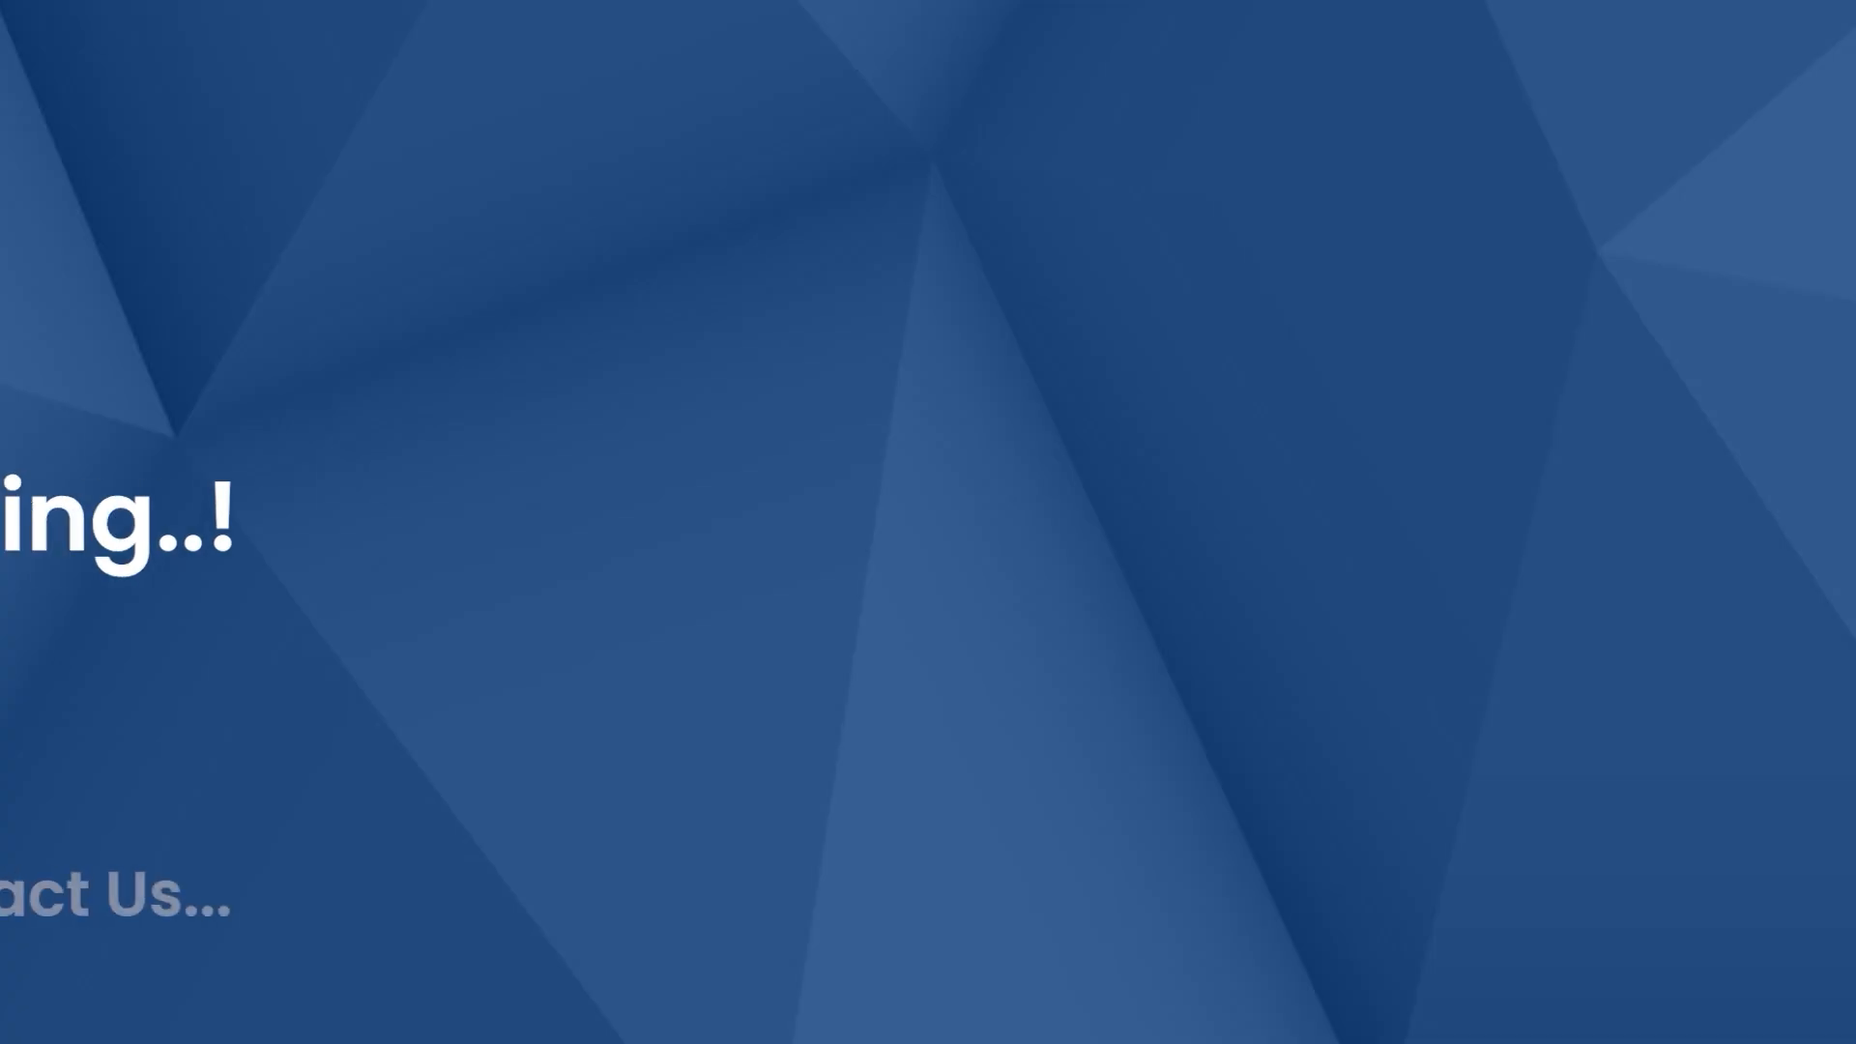